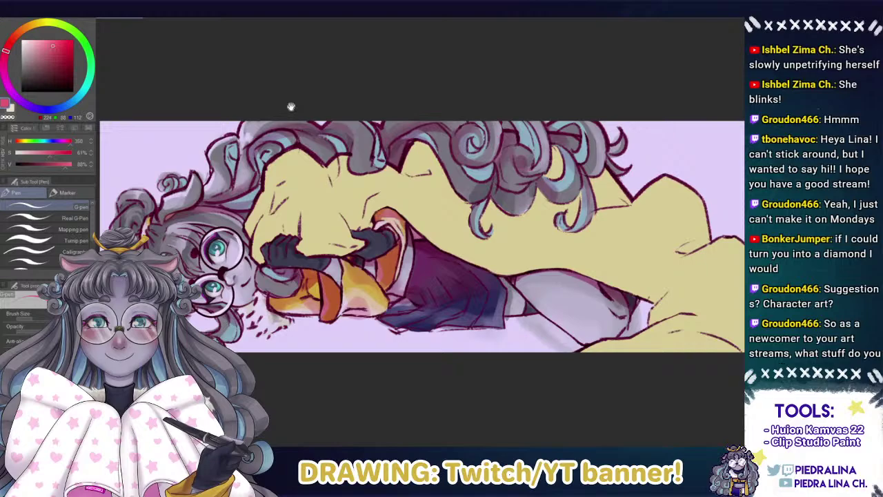
pyautogui.scroll(-3, 243, 158)
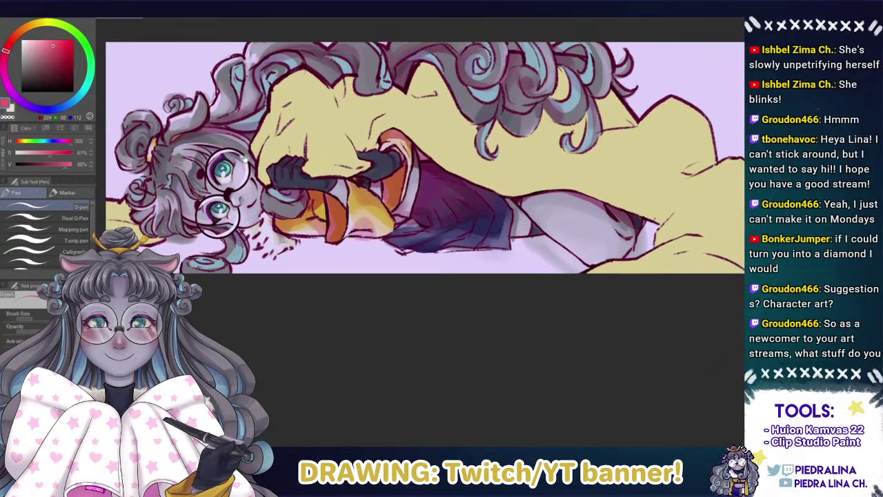
pyautogui.moveTo(244, 158); pyautogui.dragTo(239, 159)
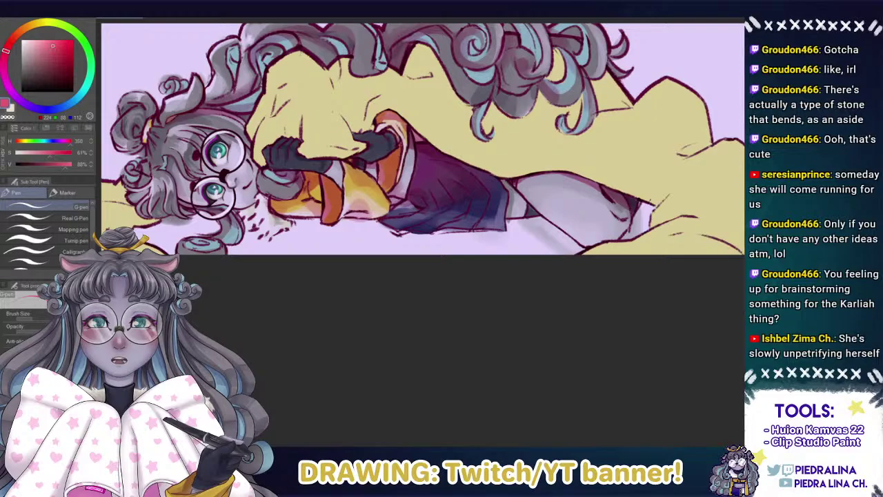
pyautogui.moveTo(293, 152); pyautogui.dragTo(290, 230)
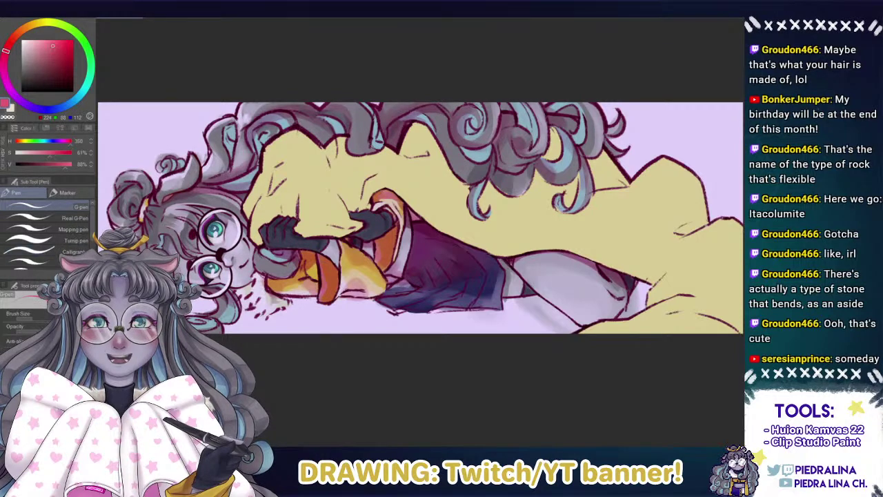
# Examine the two bending-stone photos, circling the cylinder and tracing the slab's curve in pink on the first, undo both marks, and return to the banner.
pyautogui.hotkey('alt', 'Tab')
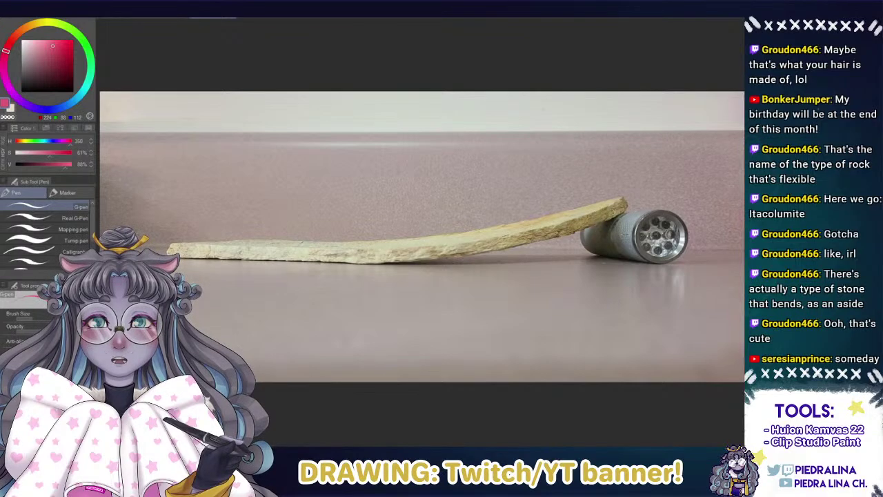
pyautogui.press('p')
pyautogui.moveTo(679, 191)
pyautogui.mouseDown()
pyautogui.moveTo(695, 202)
pyautogui.moveTo(684, 248)
pyautogui.moveTo(617, 276)
pyautogui.mouseUp()
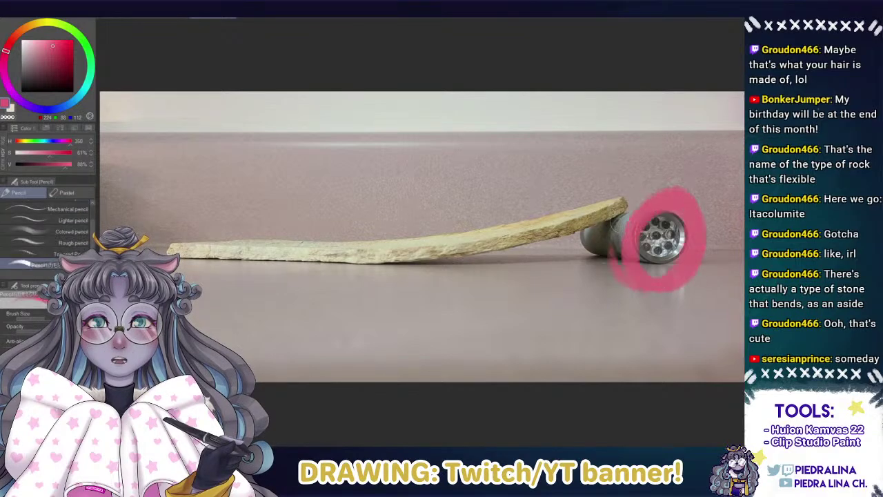
pyautogui.hotkey('ctrl', 'z')
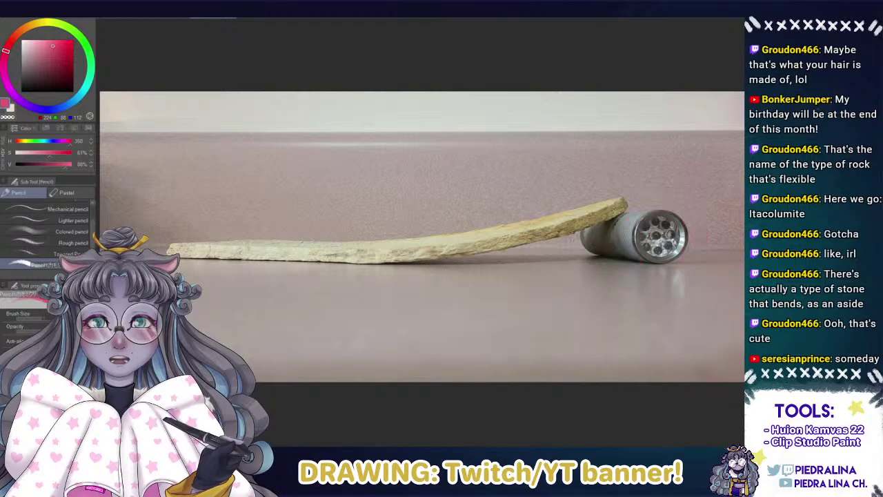
pyautogui.moveTo(624, 203)
pyautogui.mouseDown()
pyautogui.moveTo(596, 231)
pyautogui.moveTo(347, 271)
pyautogui.moveTo(179, 261)
pyautogui.mouseUp()
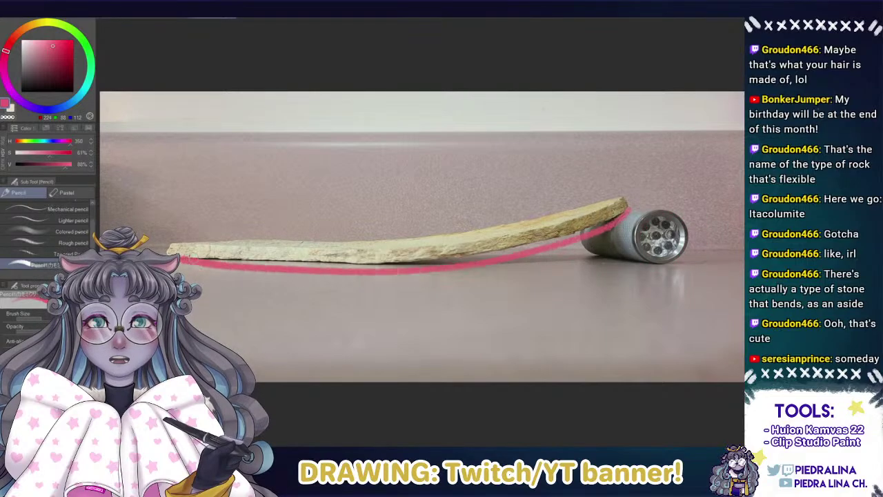
pyautogui.hotkey('ctrl', 'z')
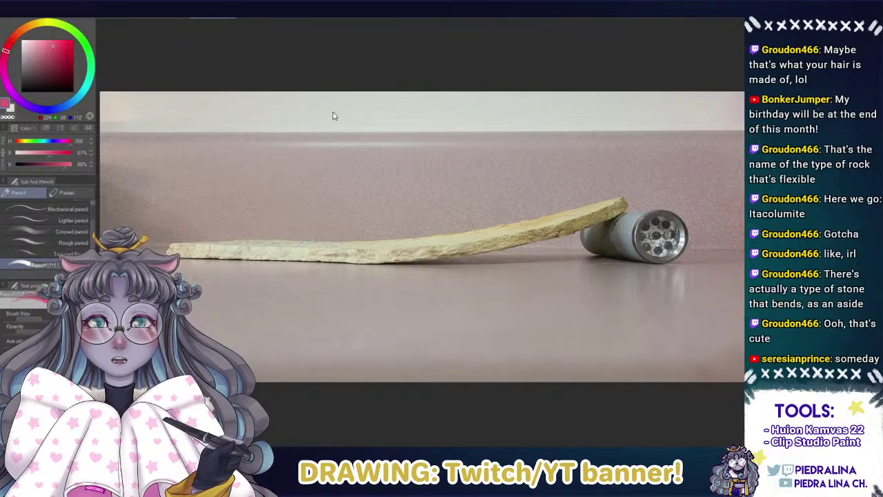
pyautogui.click(181, 17)
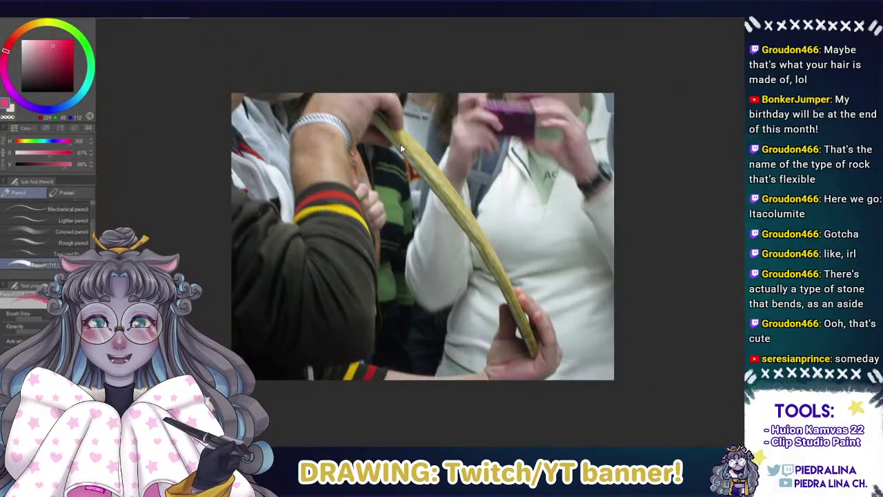
pyautogui.press('Escape')
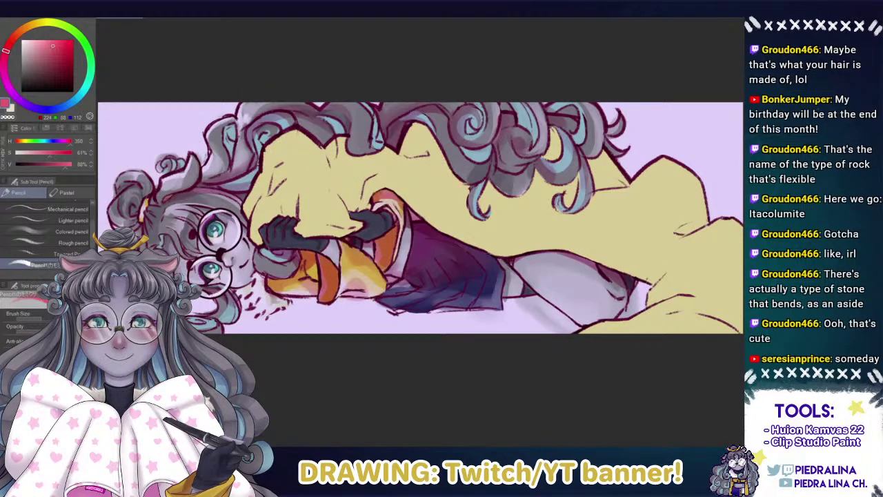
# Turn the banner canvas so the character's head is upright and enlarged, and switch to the Dense watercolor brush.
pyautogui.moveTo(393, 213); pyautogui.dragTo(447, 174)
pyautogui.moveTo(165, 176); pyautogui.dragTo(206, 52)
pyautogui.moveTo(241, 172); pyautogui.dragTo(216, 261)
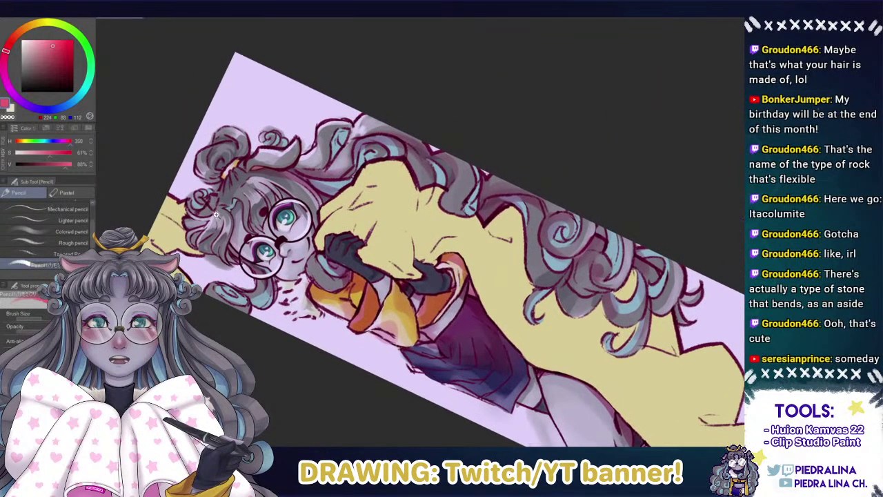
pyautogui.scroll(1, 212, 212)
pyautogui.moveTo(153, 148)
pyautogui.mouseDown()
pyautogui.moveTo(164, 101)
pyautogui.moveTo(228, 37)
pyautogui.mouseUp()
pyautogui.moveTo(237, 153); pyautogui.dragTo(278, 206)
pyautogui.moveTo(218, 119); pyautogui.dragTo(237, 96)
pyautogui.scroll(1, 257, 179)
pyautogui.scroll(1, 257, 179)
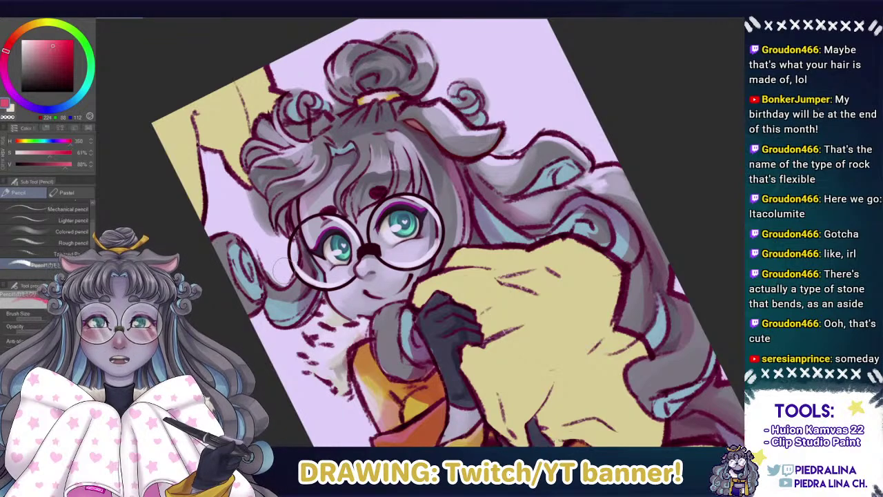
pyautogui.scroll(1, 322, 185)
pyautogui.moveTo(394, 166); pyautogui.dragTo(395, 222)
pyautogui.press('b')
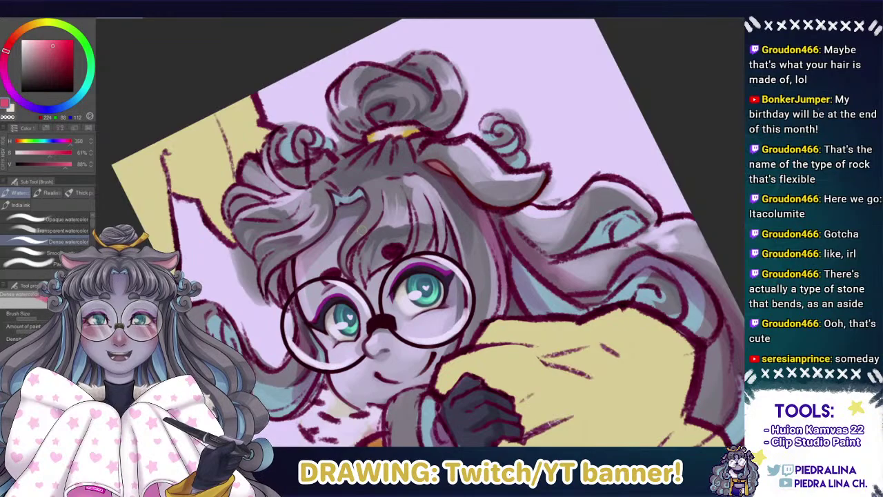
# Repaint the hairline where the bangs meet the crown with dark maroon and grey-violet tones sampled from the hair.
pyautogui.moveTo(426, 354); pyautogui.dragTo(408, 309)
pyautogui.scroll(-5, 349, 274)
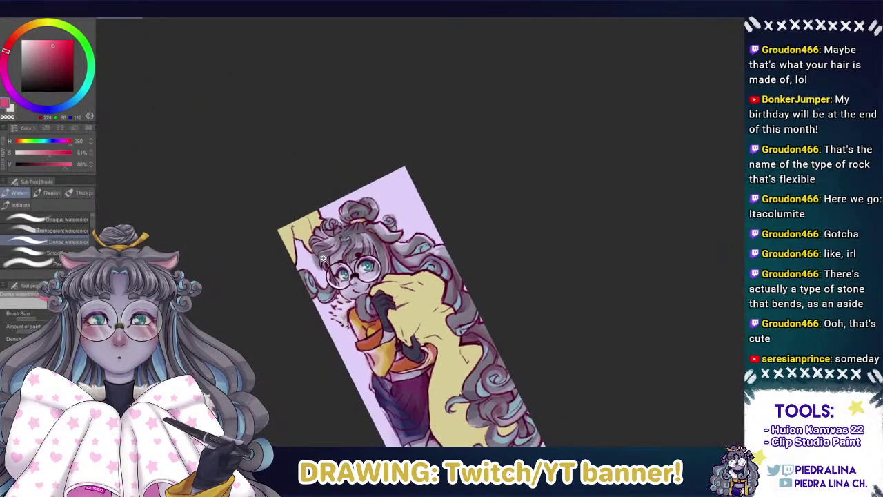
pyautogui.scroll(2, 349, 275)
pyautogui.scroll(5, 349, 276)
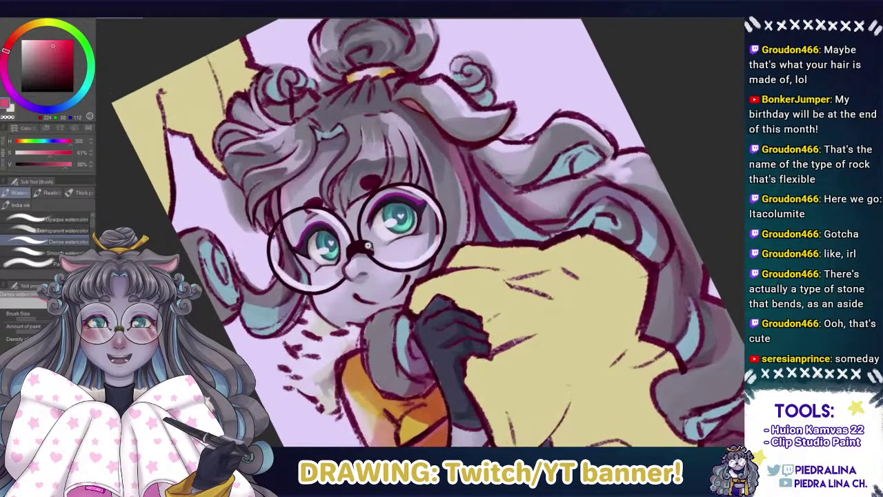
pyautogui.scroll(2, 342, 241)
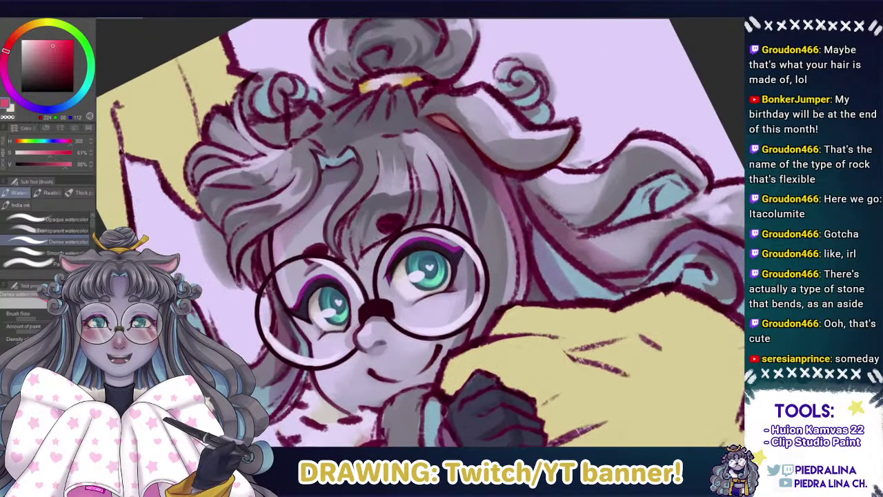
pyautogui.scroll(2, 350, 204)
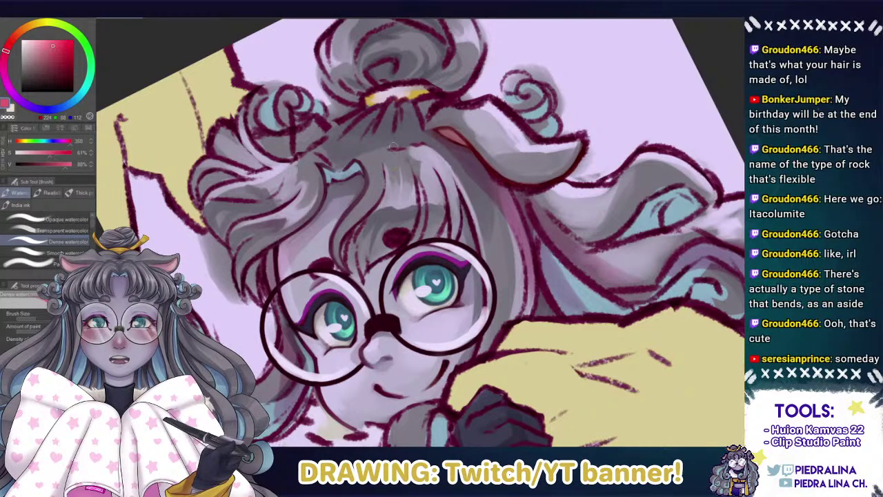
pyautogui.keyDown('alt'); pyautogui.click(407, 135); pyautogui.keyUp('alt')
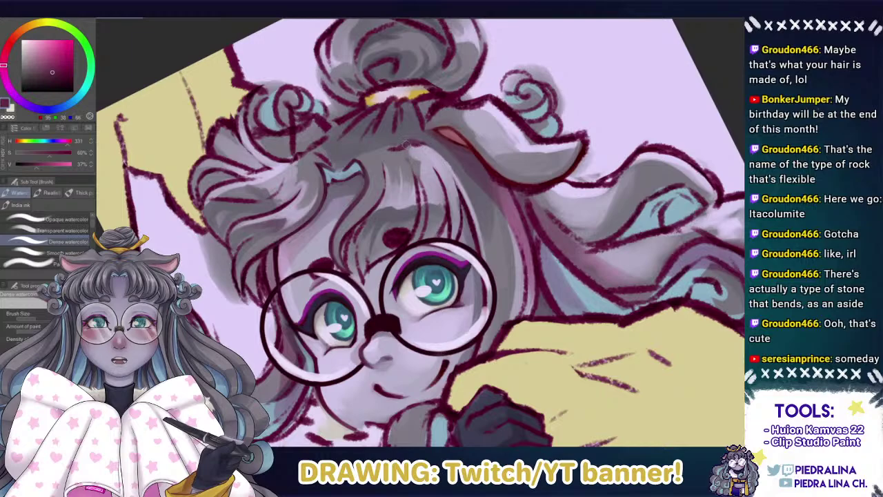
pyautogui.keyDown('alt'); pyautogui.click(416, 139); pyautogui.keyUp('alt')
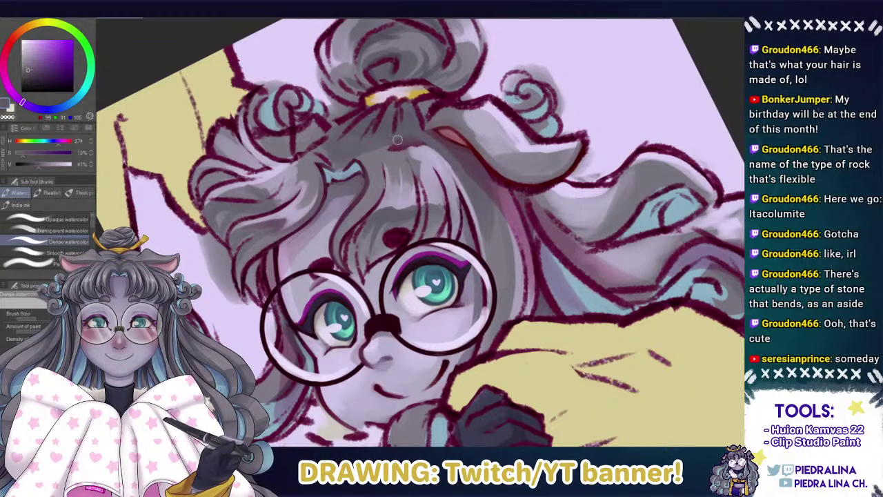
pyautogui.keyDown('alt'); pyautogui.click(415, 130); pyautogui.keyUp('alt')
pyautogui.keyDown('alt'); pyautogui.click(425, 137); pyautogui.keyUp('alt')
pyautogui.keyDown('alt'); pyautogui.click(389, 138); pyautogui.keyUp('alt')
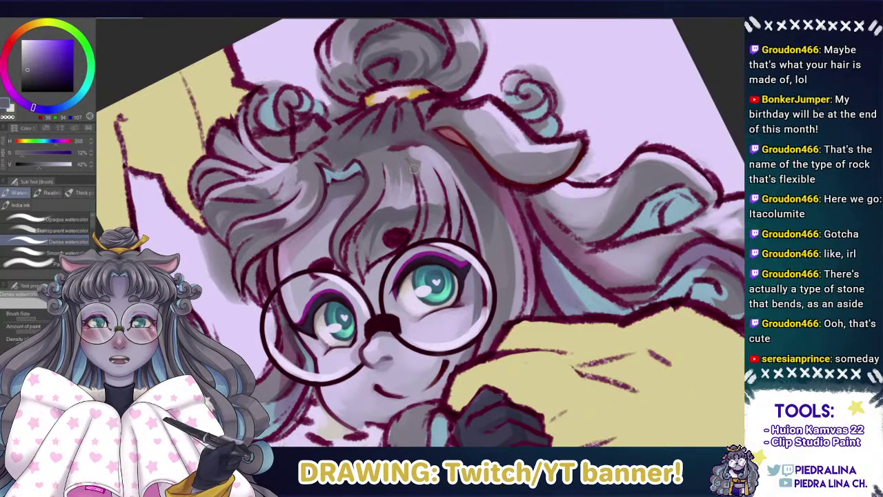
# Refine the central bangs above the eyebrow with lighter grey and dark maroon tones sampled from the surrounding strands.
pyautogui.keyDown('alt'); pyautogui.click(404, 152); pyautogui.keyUp('alt')
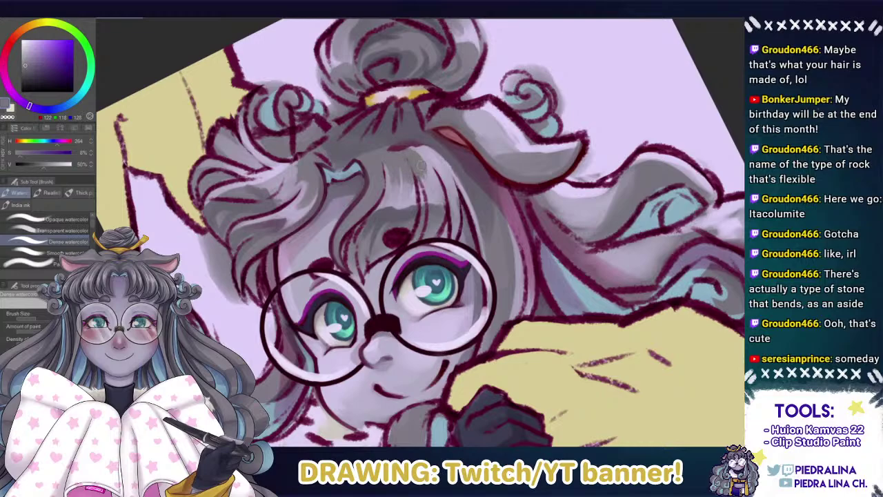
pyautogui.keyDown('alt'); pyautogui.click(415, 202); pyautogui.keyUp('alt')
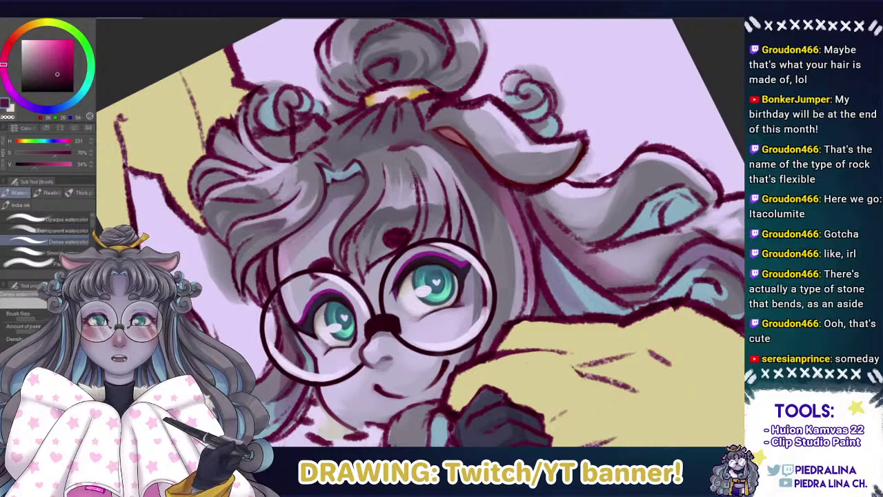
pyautogui.keyDown('alt'); pyautogui.click(415, 232); pyautogui.keyUp('alt')
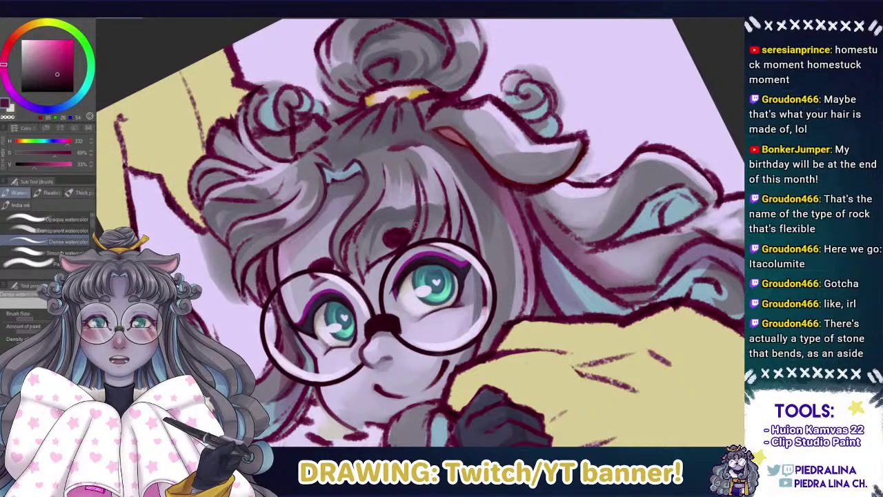
pyautogui.keyDown('alt'); pyautogui.click(443, 213); pyautogui.keyUp('alt')
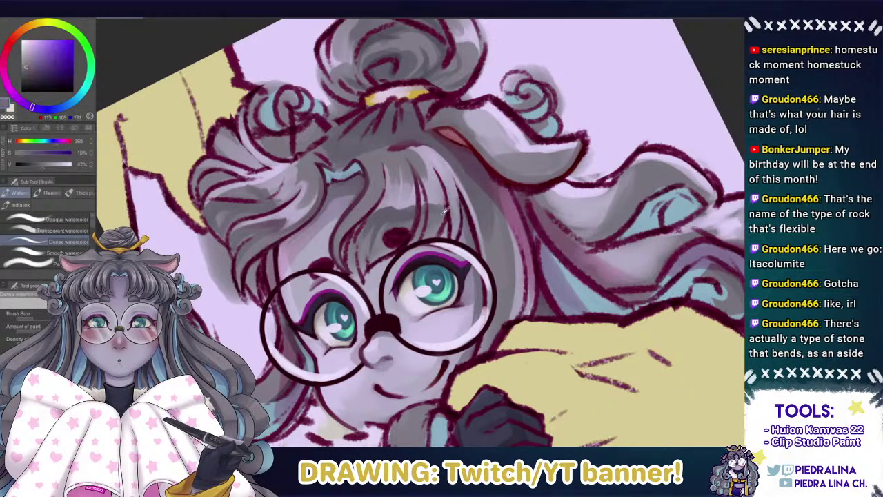
pyautogui.keyDown('alt'); pyautogui.click(443, 204); pyautogui.keyUp('alt')
pyautogui.moveTo(442, 182); pyautogui.dragTo(442, 213)
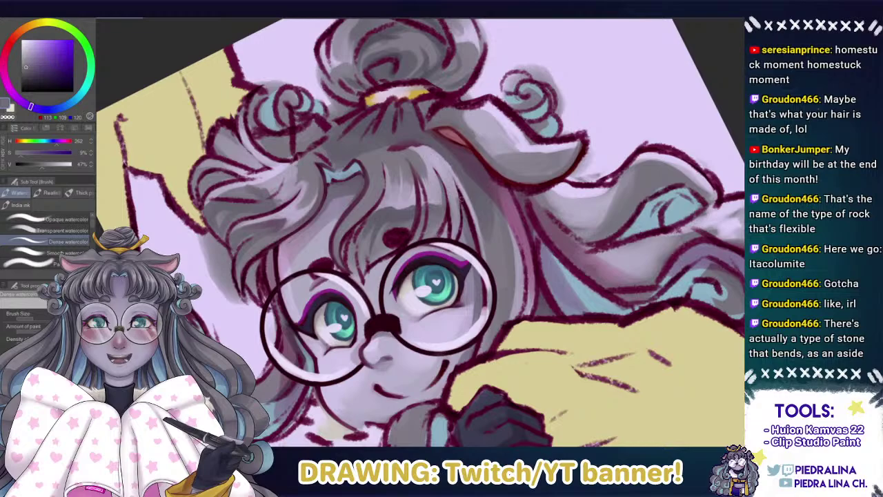
# Clean up the outer bang strands just above the glasses with sampled muted maroon and grey-violet tones.
pyautogui.keyDown('alt'); pyautogui.click(462, 202); pyautogui.keyUp('alt')
pyautogui.keyDown('alt'); pyautogui.click(469, 207); pyautogui.keyUp('alt')
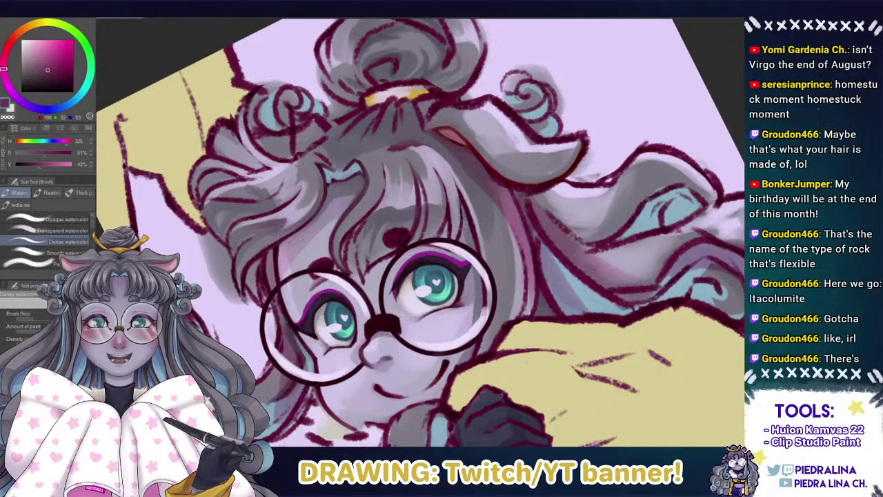
pyautogui.keyDown('alt'); pyautogui.click(479, 220); pyautogui.keyUp('alt')
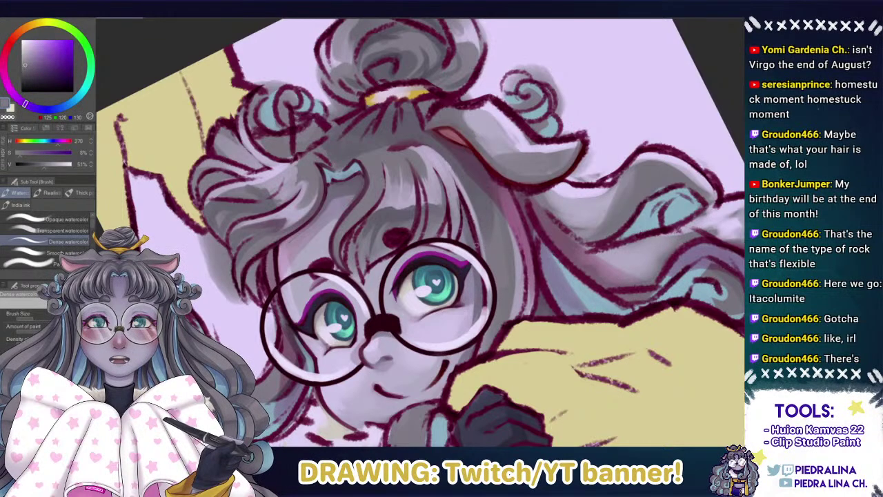
pyautogui.keyDown('alt'); pyautogui.click(474, 229); pyautogui.keyUp('alt')
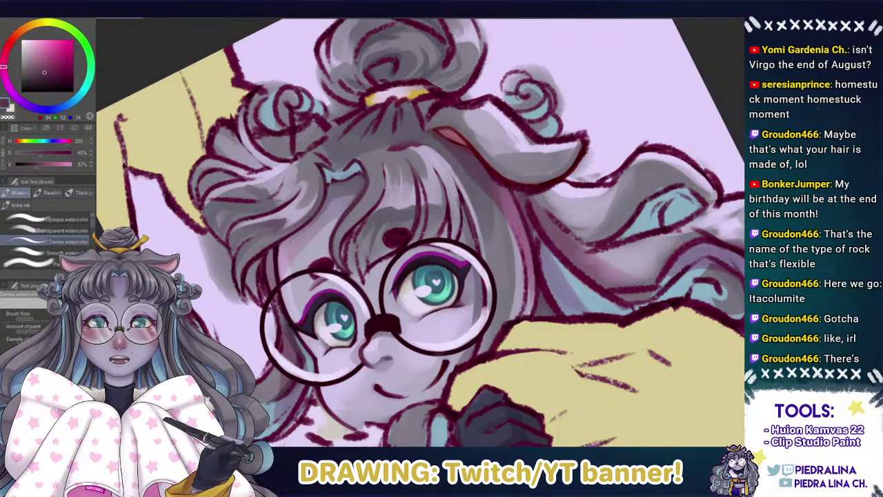
# Define the edge and highlights of the bangs below the ear with sampled maroon and pale violet-grey.
pyautogui.scroll(1, 469, 222)
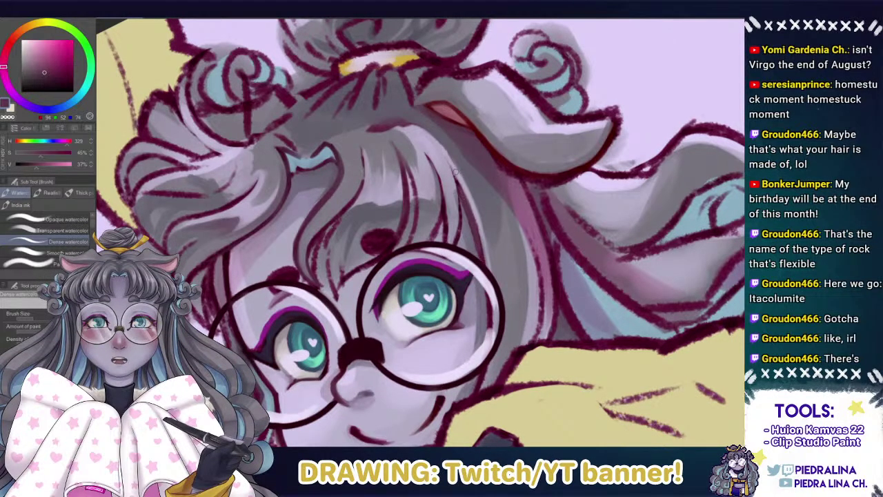
pyautogui.keyDown('alt'); pyautogui.click(500, 167); pyautogui.keyUp('alt')
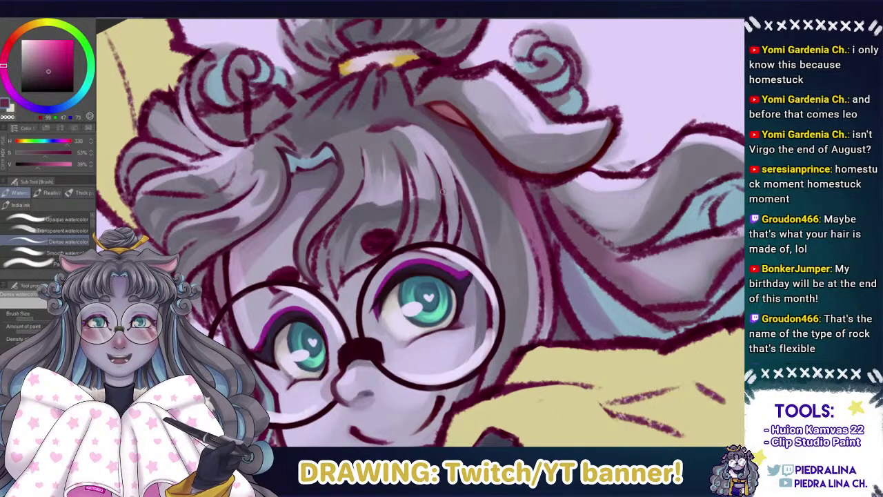
pyautogui.moveTo(390, 201); pyautogui.dragTo(429, 194)
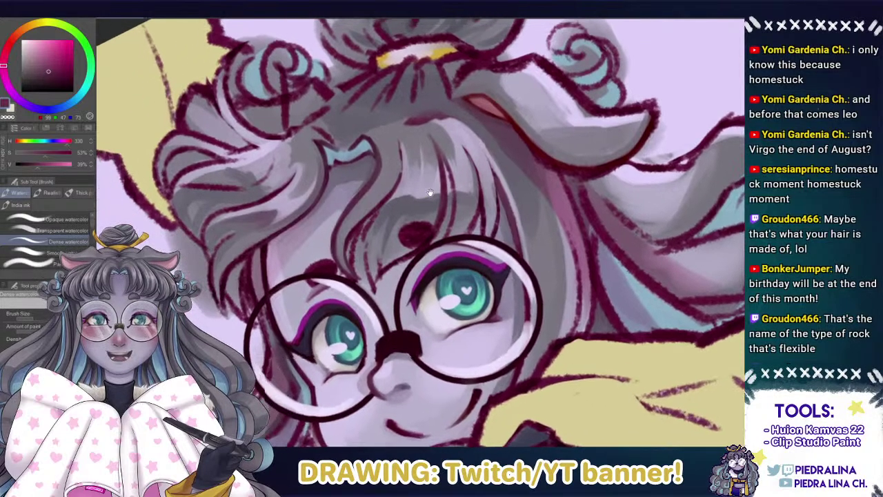
pyautogui.keyDown('alt'); pyautogui.click(480, 144); pyautogui.keyUp('alt')
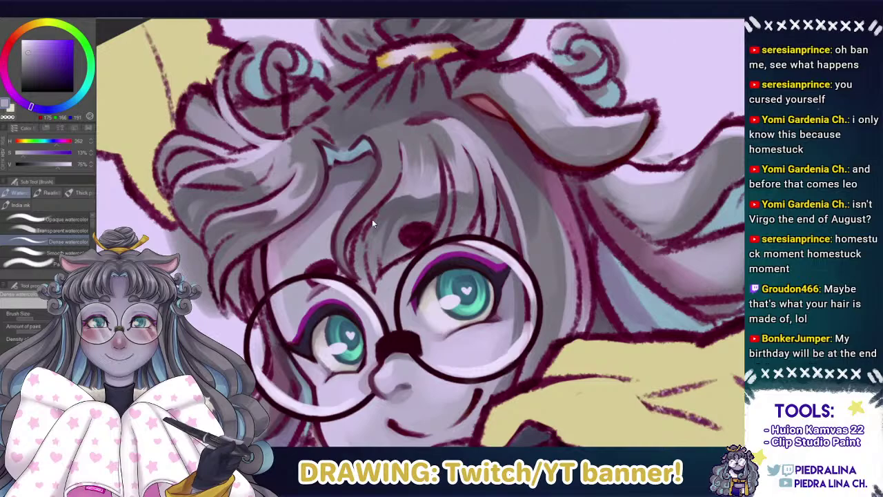
pyautogui.scroll(-3, 372, 223)
pyautogui.scroll(1, 372, 223)
pyautogui.scroll(3, 365, 274)
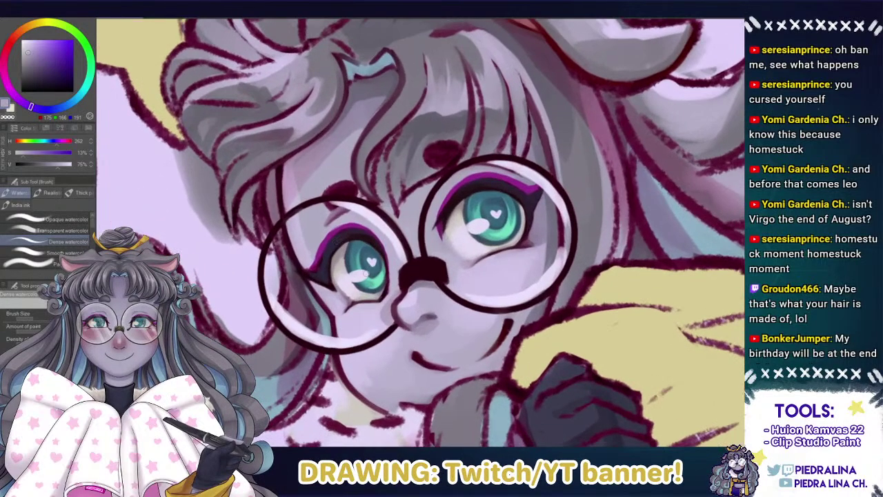
pyautogui.scroll(-5, 390, 303)
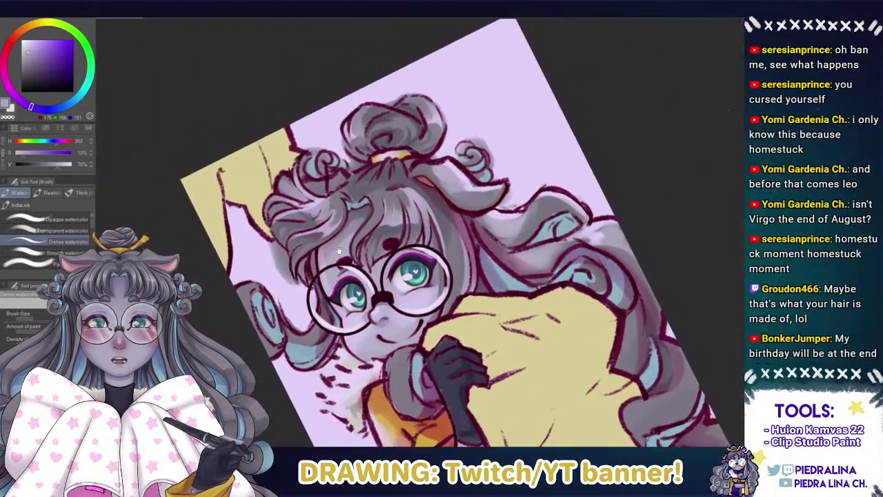
pyautogui.scroll(5, 338, 250)
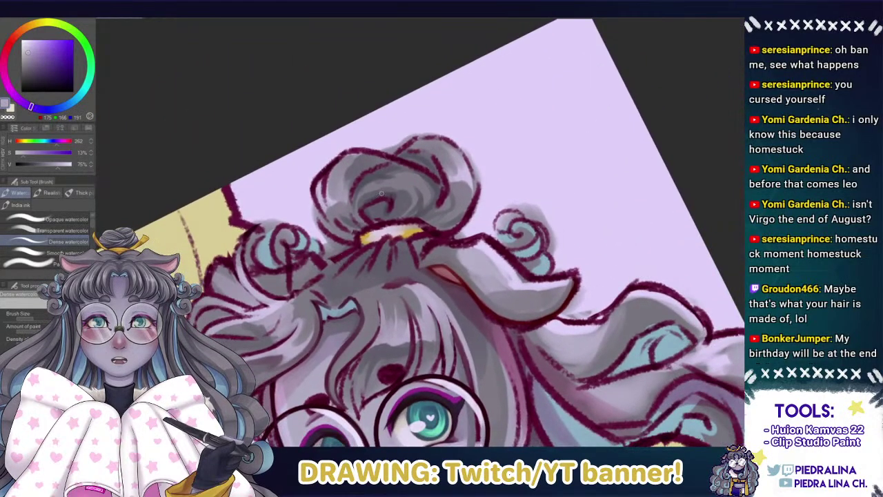
# Soften the central line-art strands on the crown below the hair tie with grey-violet and dark mauve tones sampled from the hair.
pyautogui.moveTo(380, 240); pyautogui.dragTo(379, 220)
pyautogui.keyDown('alt'); pyautogui.click(475, 240); pyautogui.keyUp('alt')
pyautogui.moveTo(333, 201); pyautogui.dragTo(337, 197)
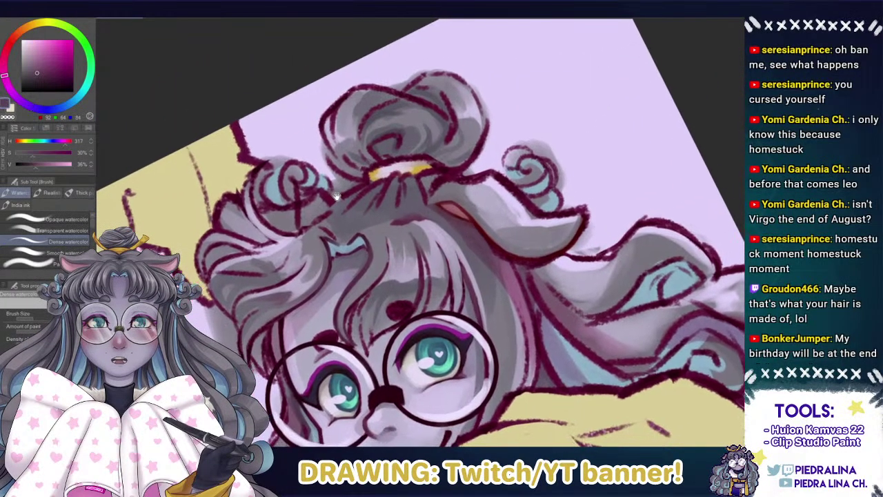
pyautogui.scroll(-1, 337, 197)
pyautogui.scroll(2, 342, 197)
pyautogui.scroll(-1, 341, 198)
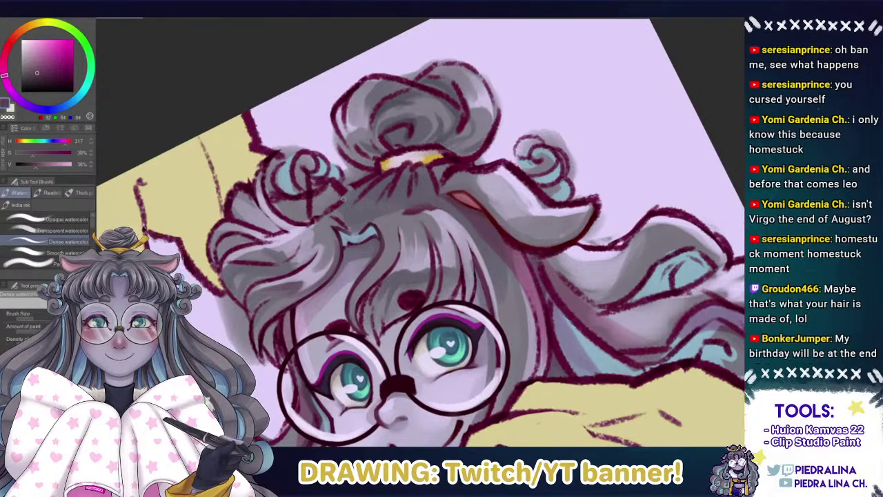
pyautogui.scroll(1, 338, 186)
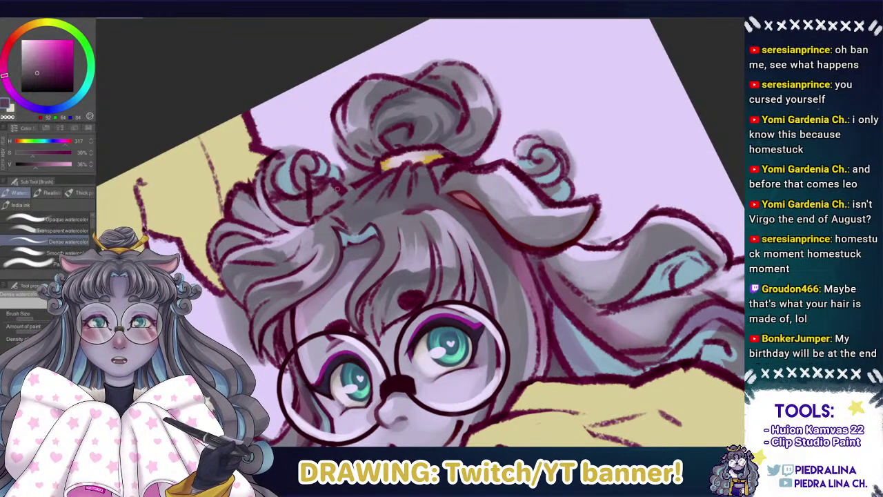
pyautogui.keyDown('alt'); pyautogui.click(412, 207); pyautogui.keyUp('alt')
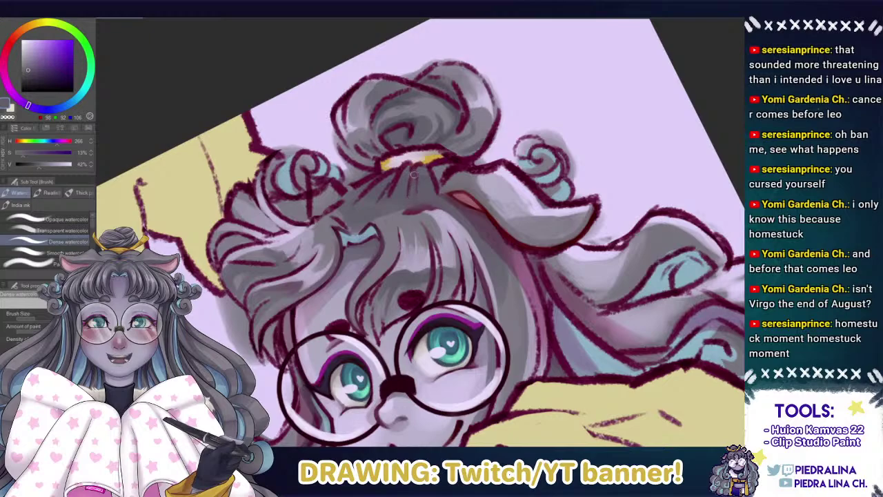
pyautogui.keyDown('alt'); pyautogui.click(415, 173); pyautogui.keyUp('alt')
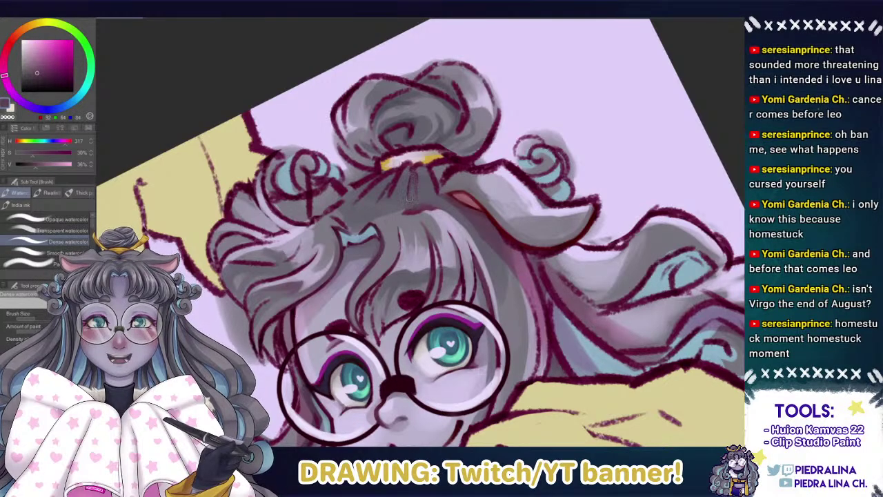
pyautogui.keyDown('alt'); pyautogui.click(396, 176); pyautogui.keyUp('alt')
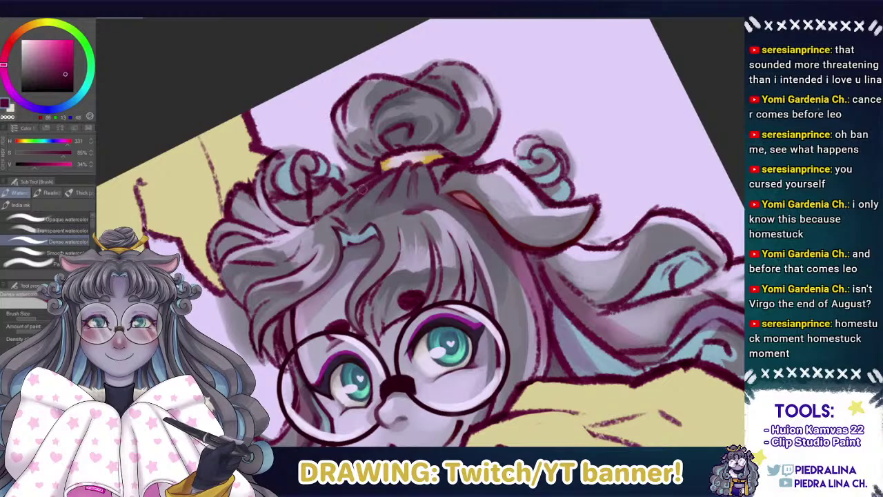
# Repaint the crown's edge between the small side bun and the hair tie with sampled dark maroon and grey-violet.
pyautogui.keyDown('alt'); pyautogui.click(360, 203); pyautogui.keyUp('alt')
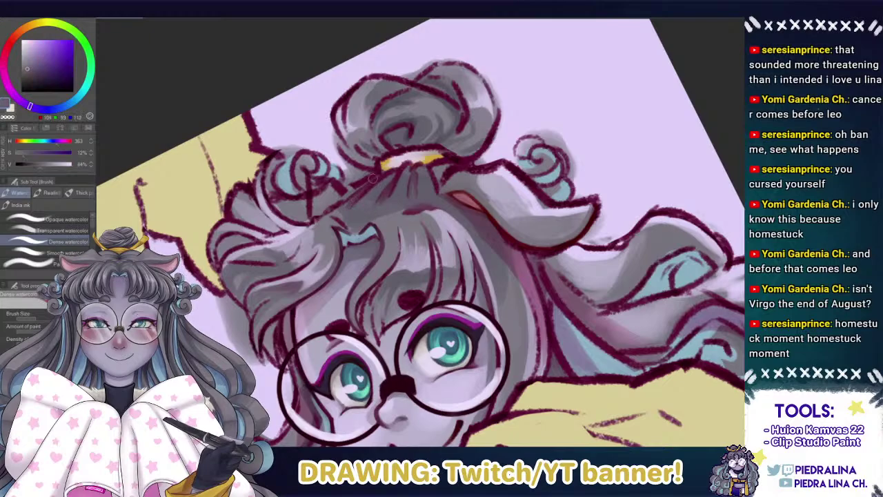
pyautogui.keyDown('alt'); pyautogui.click(352, 210); pyautogui.keyUp('alt')
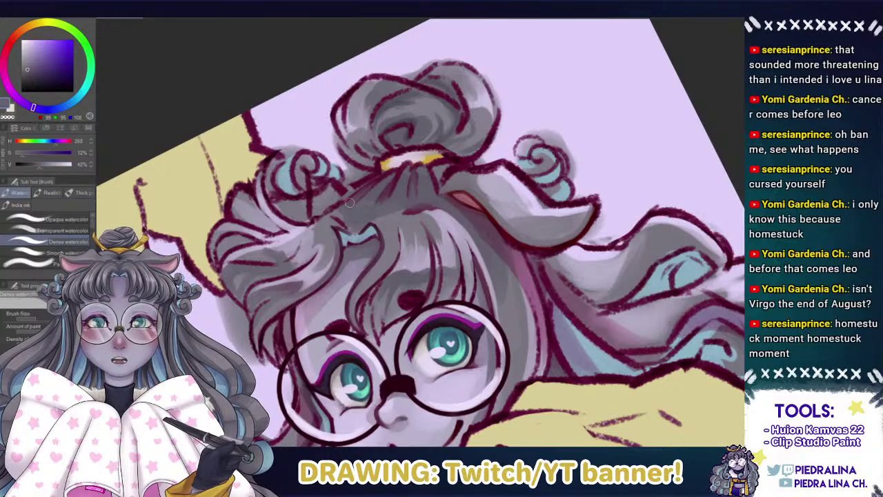
pyautogui.keyDown('alt'); pyautogui.click(372, 181); pyautogui.keyUp('alt')
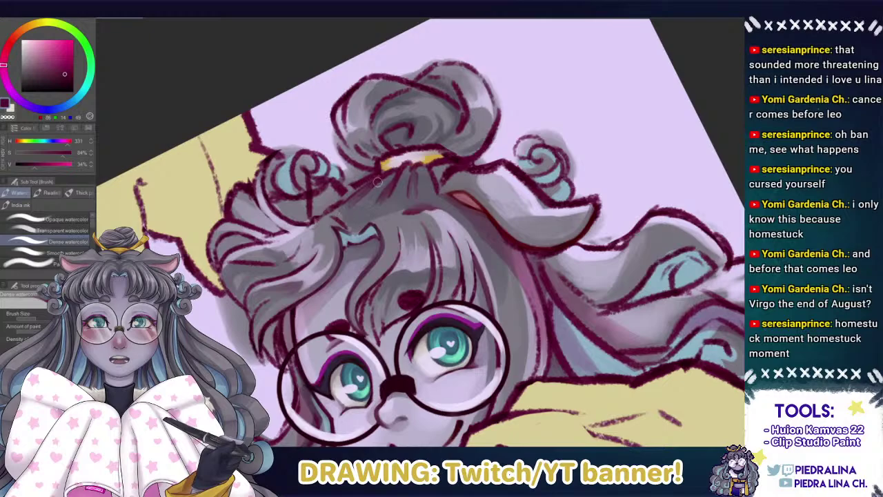
pyautogui.keyDown('alt'); pyautogui.click(356, 204); pyautogui.keyUp('alt')
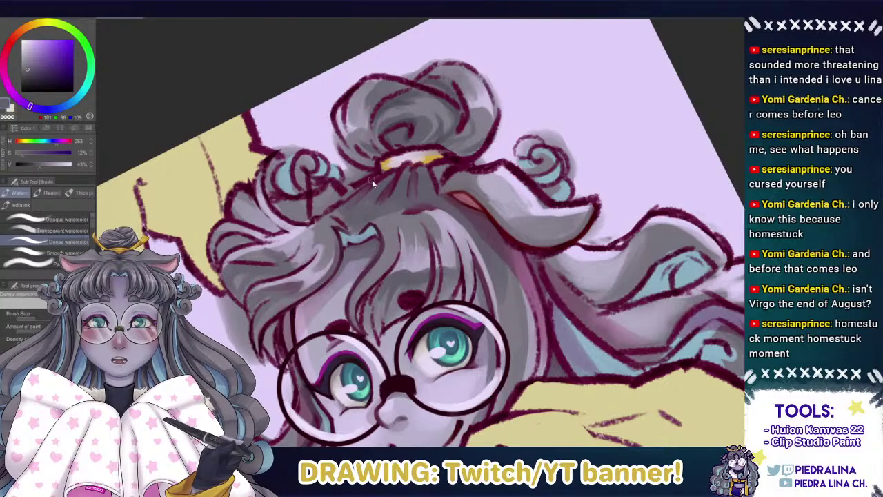
pyautogui.keyDown('alt'); pyautogui.click(344, 207); pyautogui.keyUp('alt')
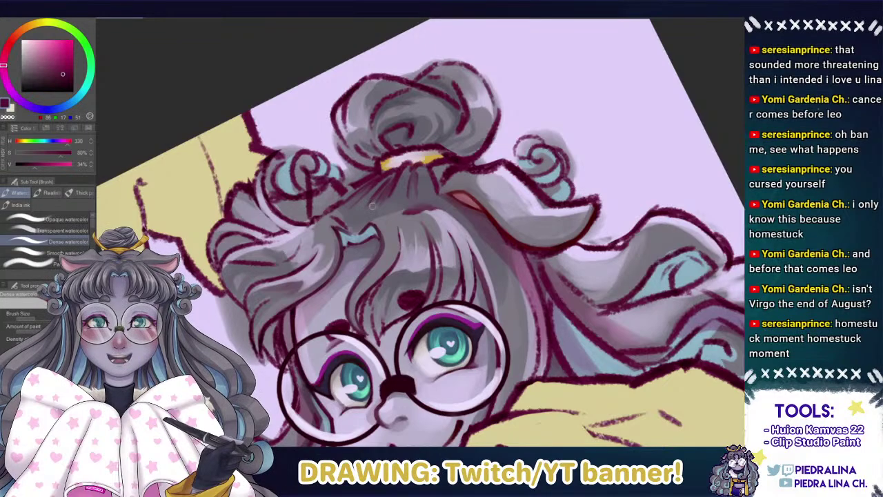
# Paint fine strands across the crown's side with a smaller brush, using sampled maroon and grey-violet tones.
pyautogui.keyDown('alt'); pyautogui.click(371, 209); pyautogui.keyUp('alt')
pyautogui.press('[')
pyautogui.press('[')
pyautogui.press('[')
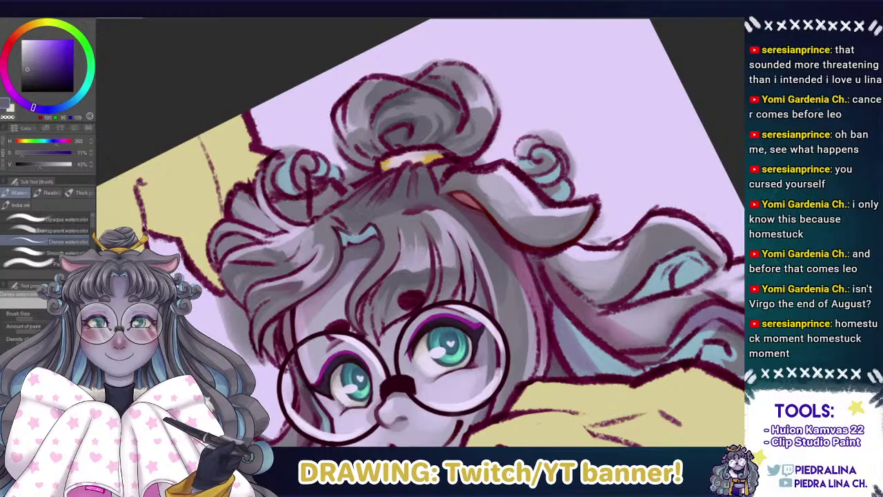
pyautogui.keyDown('alt'); pyautogui.click(368, 205); pyautogui.keyUp('alt')
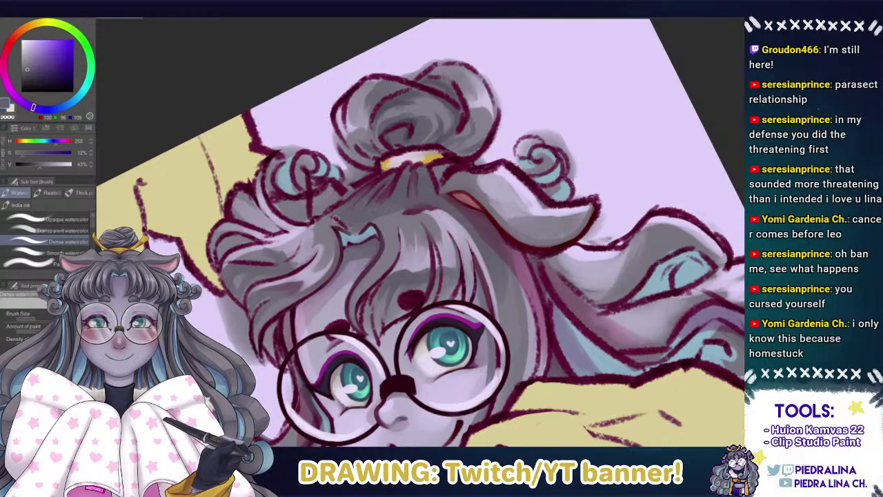
# Shade the bangs' parting above the small teal patch with sampled maroon, blending it into the grey-violet crown.
pyautogui.keyDown('alt'); pyautogui.click(341, 220); pyautogui.keyUp('alt')
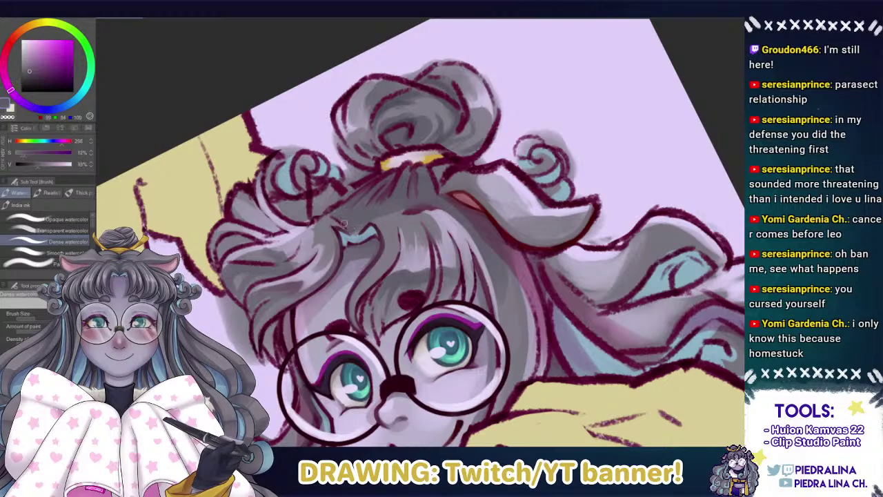
pyautogui.keyDown('alt'); pyautogui.click(413, 214); pyautogui.keyUp('alt')
pyautogui.moveTo(337, 218)
pyautogui.mouseDown()
pyautogui.moveTo(352, 230)
pyautogui.moveTo(366, 222)
pyautogui.mouseUp()
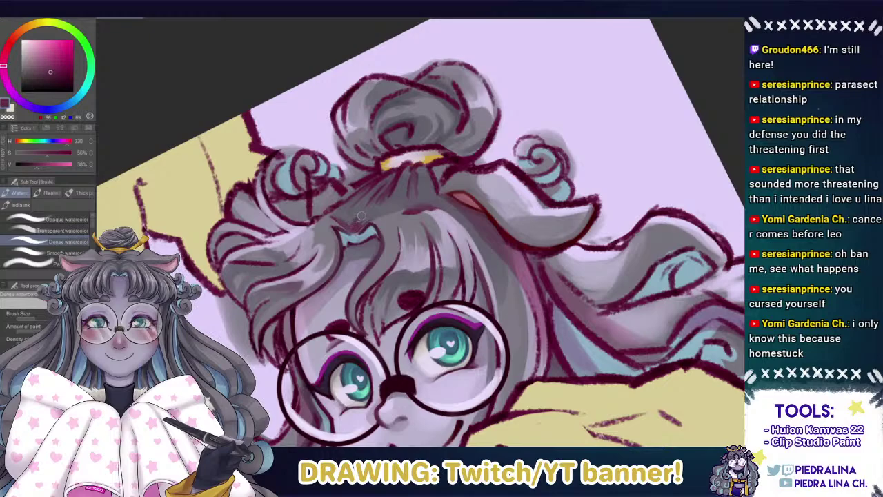
pyautogui.keyDown('alt'); pyautogui.click(359, 218); pyautogui.keyUp('alt')
pyautogui.keyDown('alt'); pyautogui.click(351, 220); pyautogui.keyUp('alt')
pyautogui.keyDown('alt'); pyautogui.click(353, 218); pyautogui.keyUp('alt')
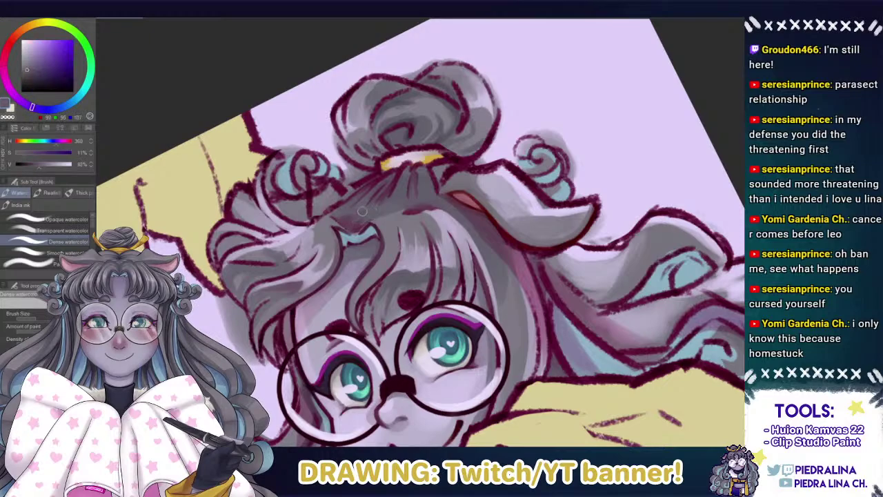
pyautogui.keyDown('alt'); pyautogui.click(372, 214); pyautogui.keyUp('alt')
pyautogui.keyDown('alt'); pyautogui.click(354, 214); pyautogui.keyUp('alt')
pyautogui.keyDown('alt'); pyautogui.click(405, 206); pyautogui.keyUp('alt')
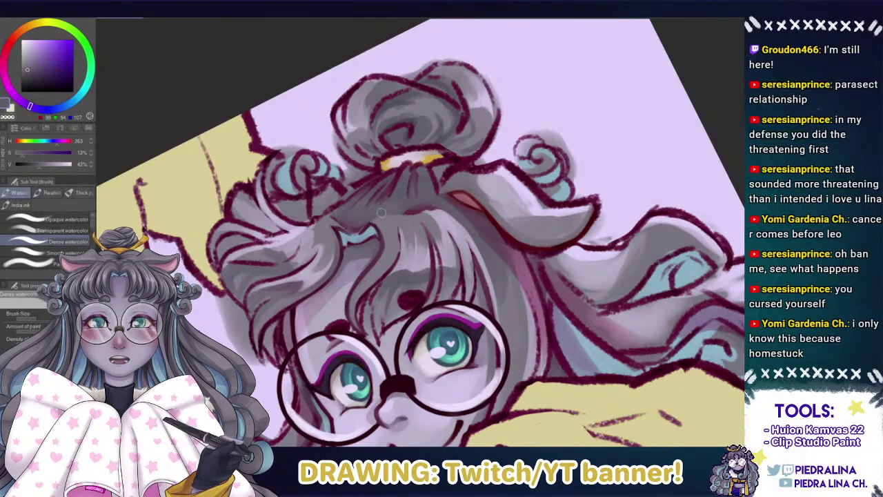
# Rework the central strands under the yellow hair tie with sampled muted mauve, maroon and grey-violet tones.
pyautogui.keyDown('alt'); pyautogui.click(428, 181); pyautogui.keyUp('alt')
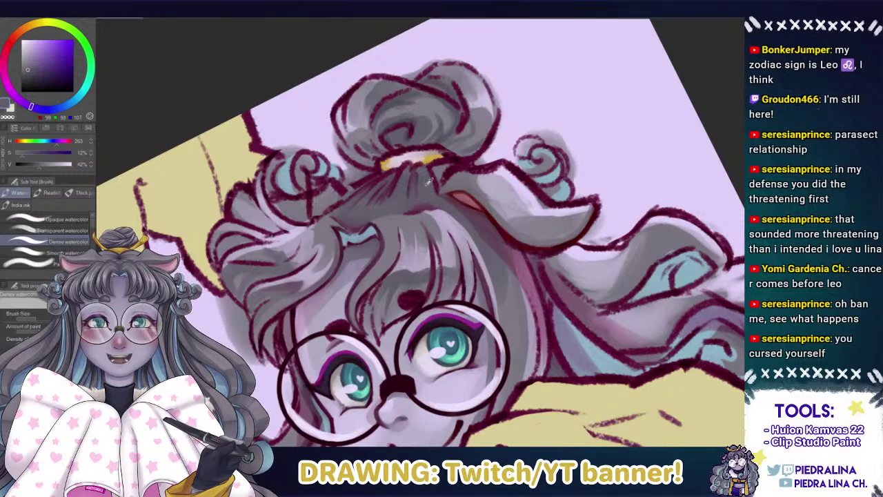
pyautogui.keyDown('alt'); pyautogui.click(411, 178); pyautogui.keyUp('alt')
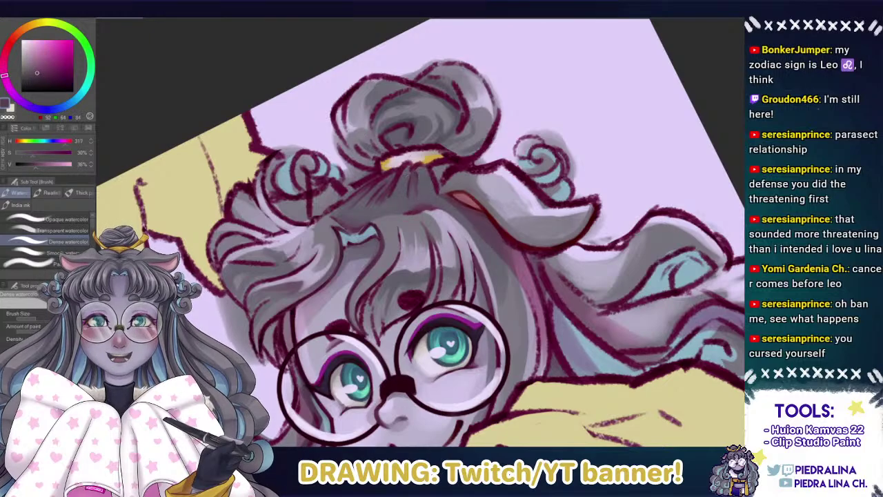
pyautogui.keyDown('alt'); pyautogui.click(422, 188); pyautogui.keyUp('alt')
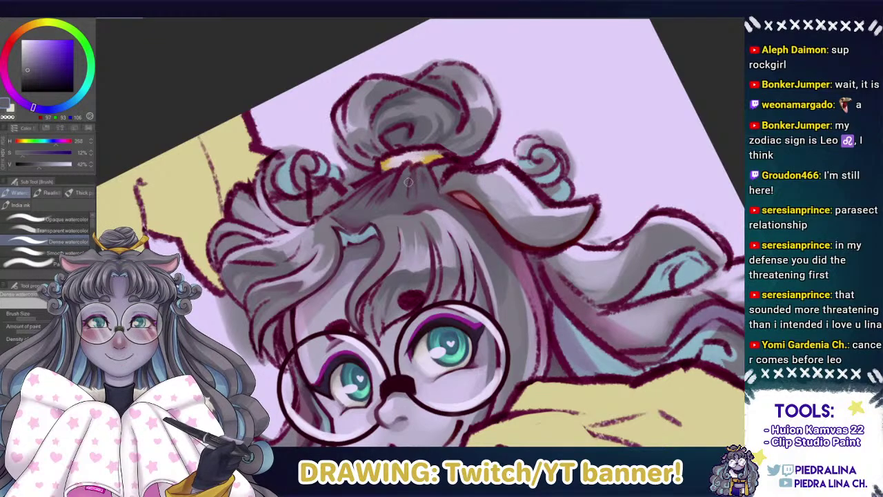
pyautogui.keyDown('alt'); pyautogui.click(422, 173); pyautogui.keyUp('alt')
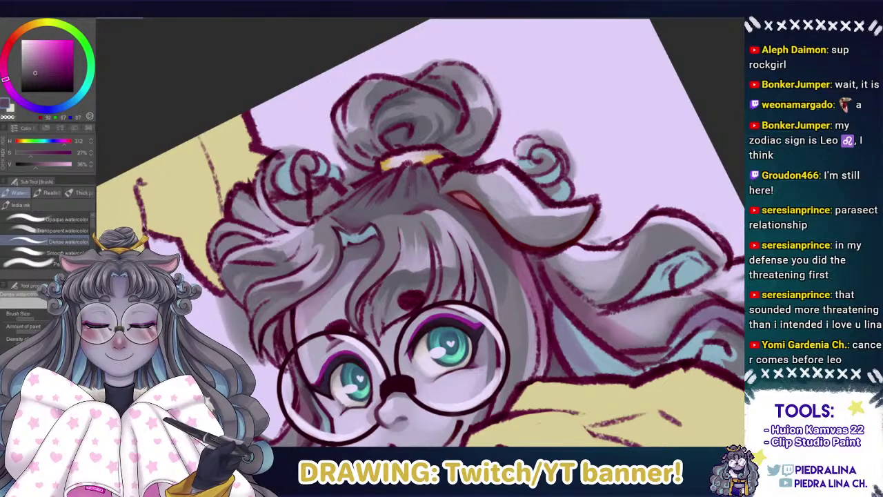
pyautogui.keyDown('alt'); pyautogui.click(412, 170); pyautogui.keyUp('alt')
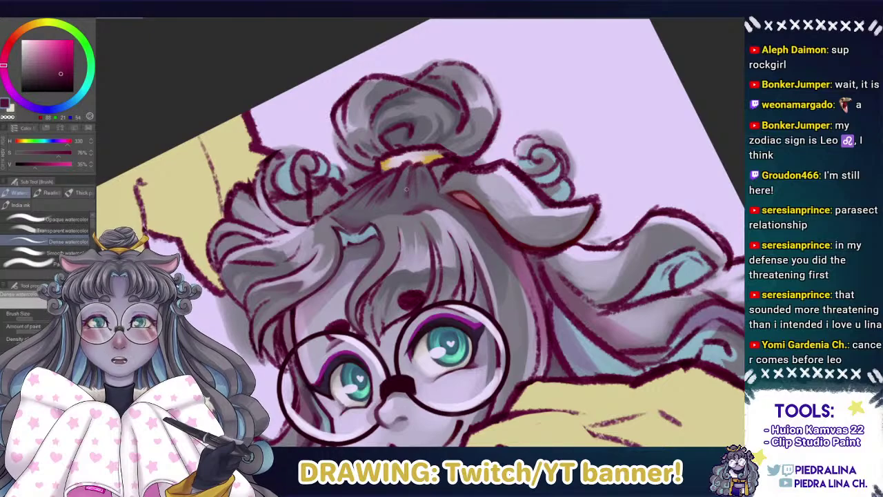
# Refine the strand roots against the hair tie with sampled dark greys, and stroke a pale violet-grey highlight down the crown.
pyautogui.keyDown('alt'); pyautogui.click(404, 184); pyautogui.keyUp('alt')
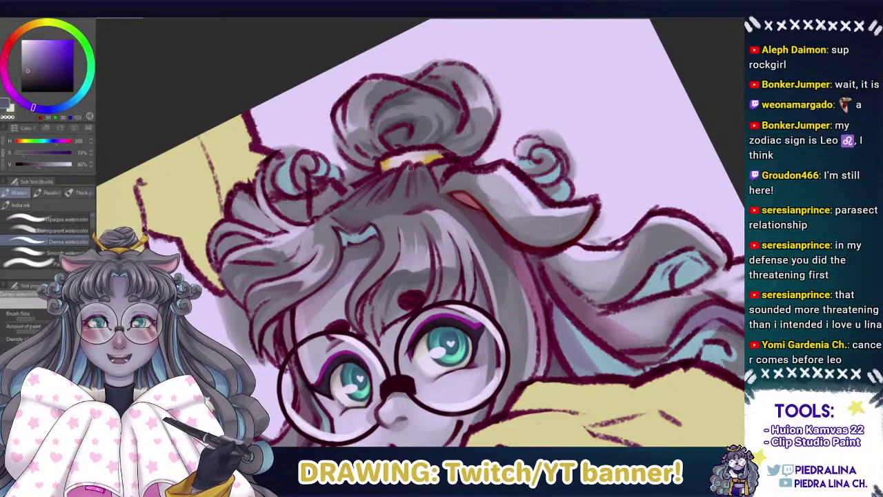
pyautogui.keyDown('alt'); pyautogui.click(407, 174); pyautogui.keyUp('alt')
pyautogui.keyDown('alt'); pyautogui.click(409, 166); pyautogui.keyUp('alt')
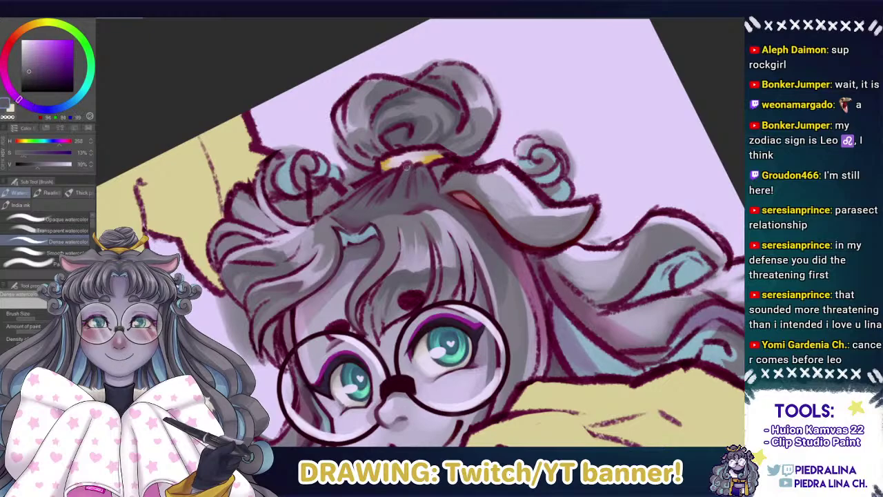
pyautogui.keyDown('alt'); pyautogui.click(482, 180); pyautogui.keyUp('alt')
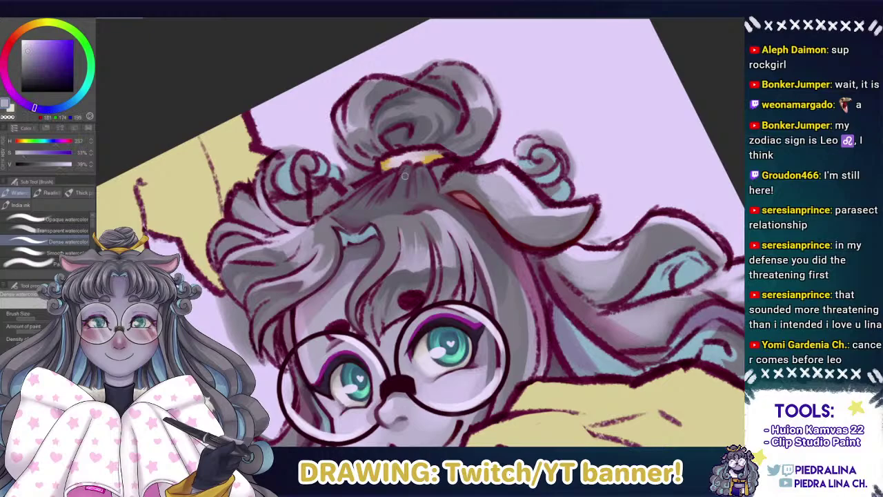
pyautogui.moveTo(403, 181)
pyautogui.mouseDown()
pyautogui.moveTo(397, 207)
pyautogui.moveTo(400, 191)
pyautogui.moveTo(396, 198)
pyautogui.mouseUp()
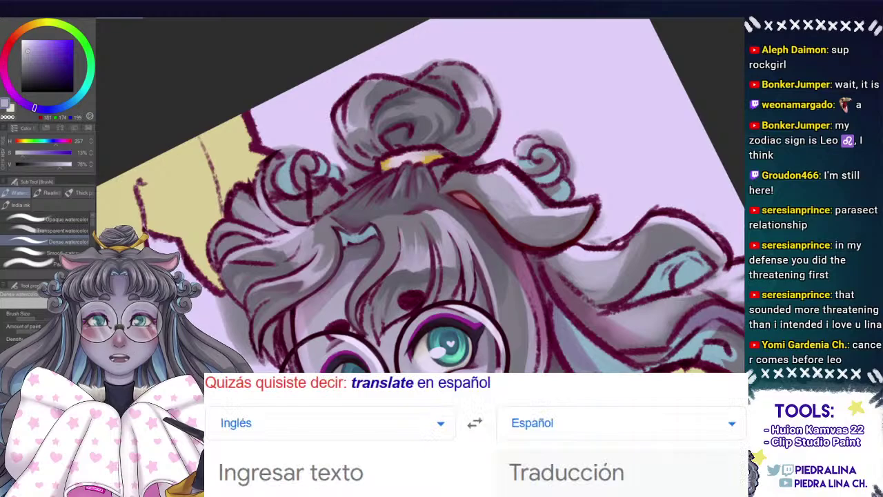
# Switch to the Google translator and translate the word "threatening" from English to Spanish.
pyautogui.click(306, 491)
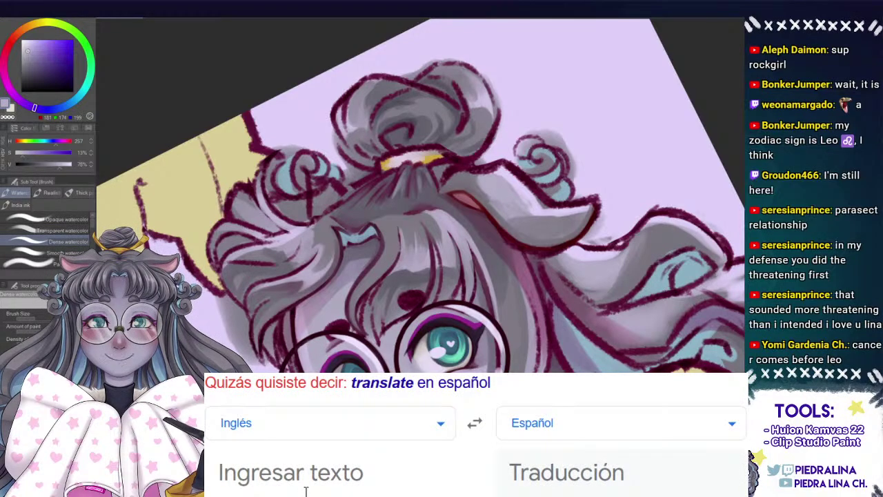
pyautogui.write('threatening')
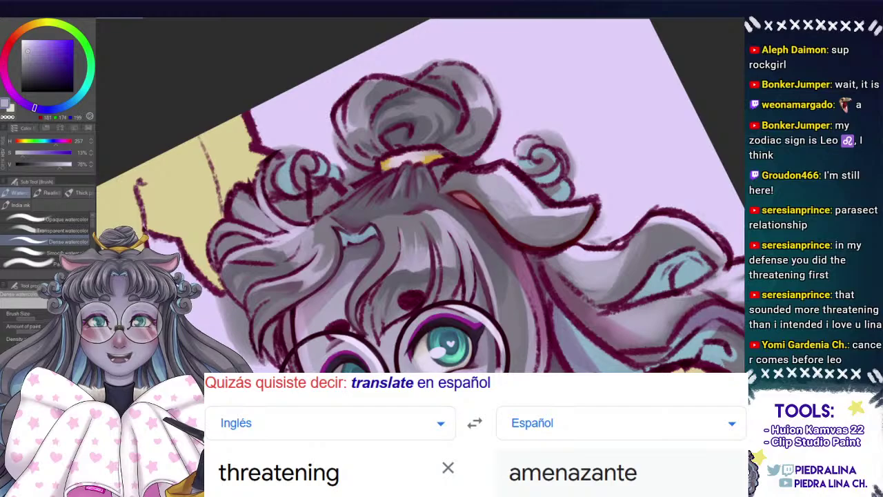
pyautogui.moveTo(282, 474); pyautogui.dragTo(219, 475)
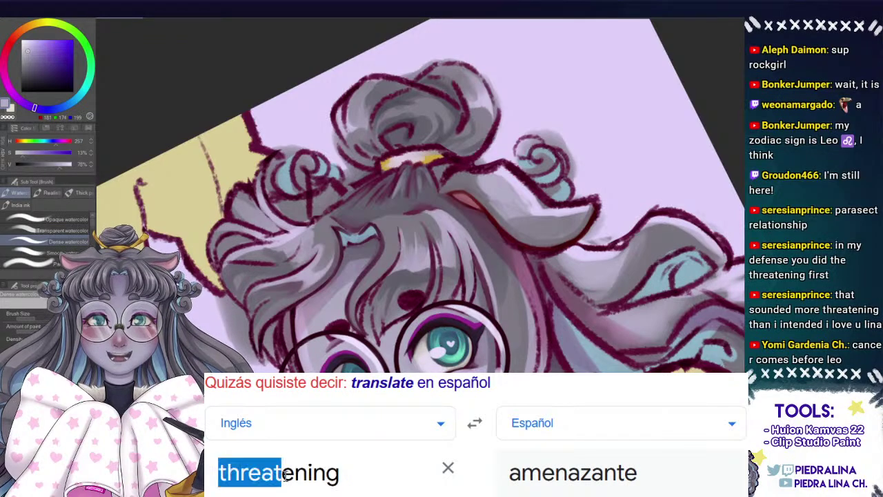
pyautogui.click(283, 474)
pyautogui.moveTo(281, 475)
pyautogui.mouseDown()
pyautogui.moveTo(295, 475)
pyautogui.moveTo(275, 474)
pyautogui.mouseUp()
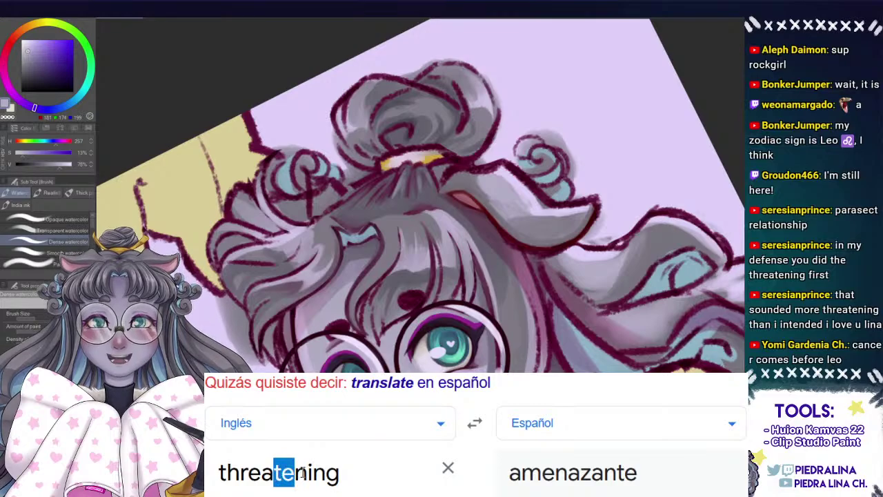
pyautogui.moveTo(372, 473); pyautogui.dragTo(220, 475)
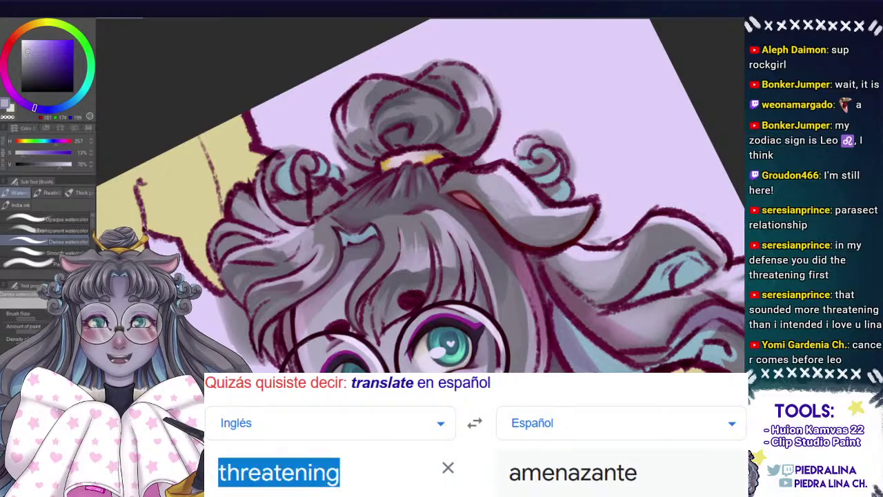
pyautogui.click(295, 471)
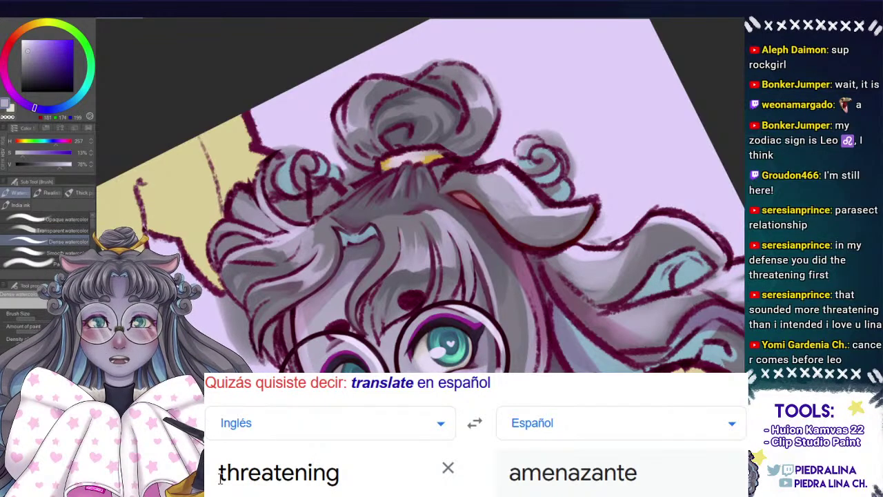
pyautogui.doubleClick(297, 483)
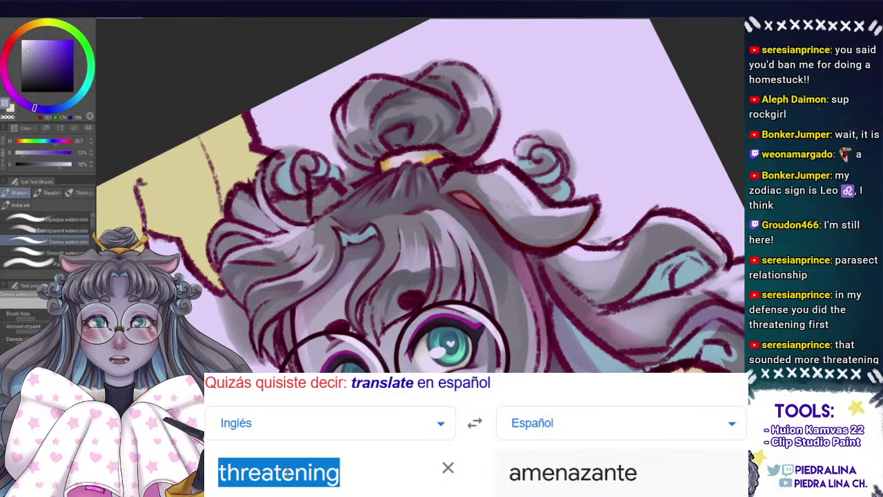
pyautogui.click(288, 472)
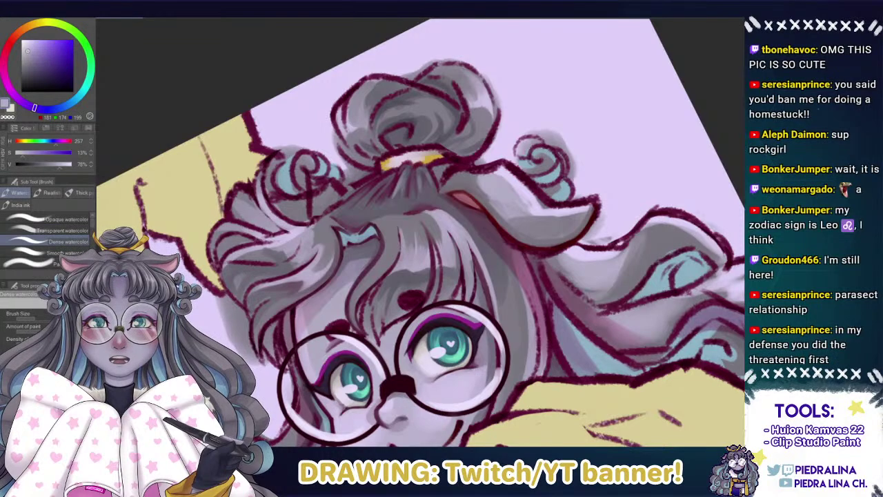
# Deepen the hair shadow along the underside of the large floppy ear with sampled dark maroon and muted mauve tones.
pyautogui.moveTo(340, 284); pyautogui.dragTo(345, 313)
pyautogui.keyDown('alt'); pyautogui.click(479, 240); pyautogui.keyUp('alt')
pyautogui.moveTo(479, 240); pyautogui.dragTo(486, 249)
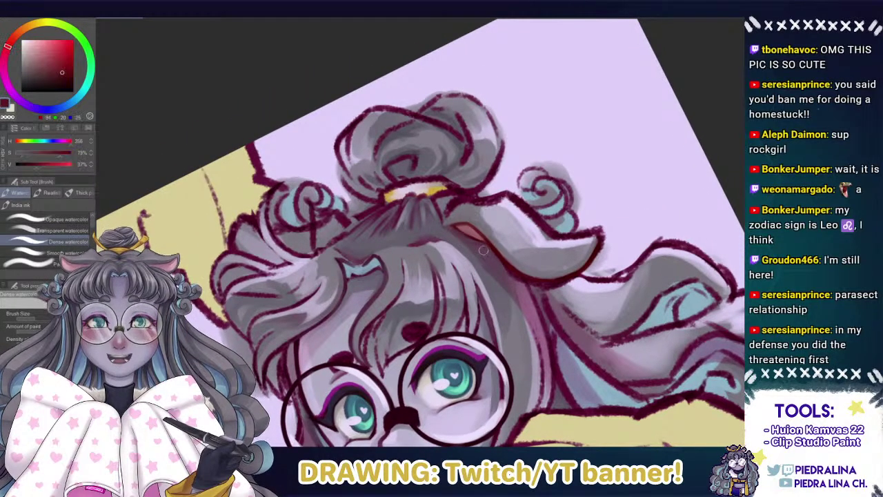
pyautogui.keyDown('alt'); pyautogui.click(484, 246); pyautogui.keyUp('alt')
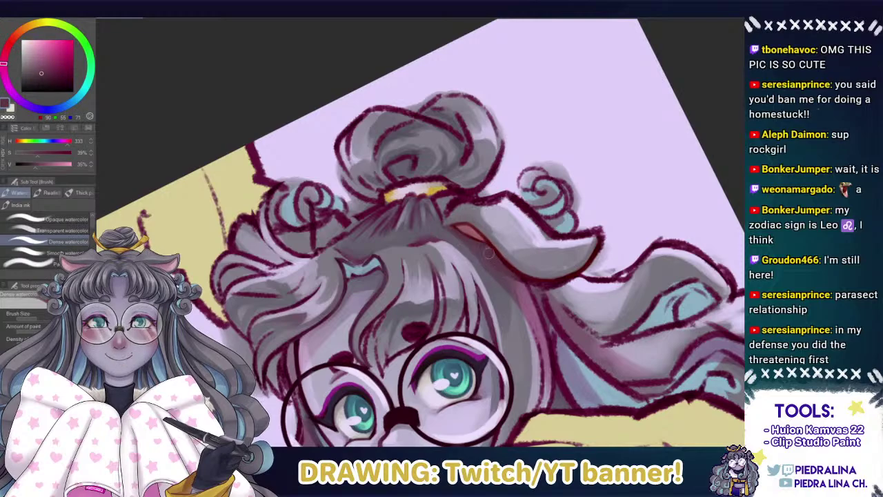
pyautogui.keyDown('alt'); pyautogui.click(531, 279); pyautogui.keyUp('alt')
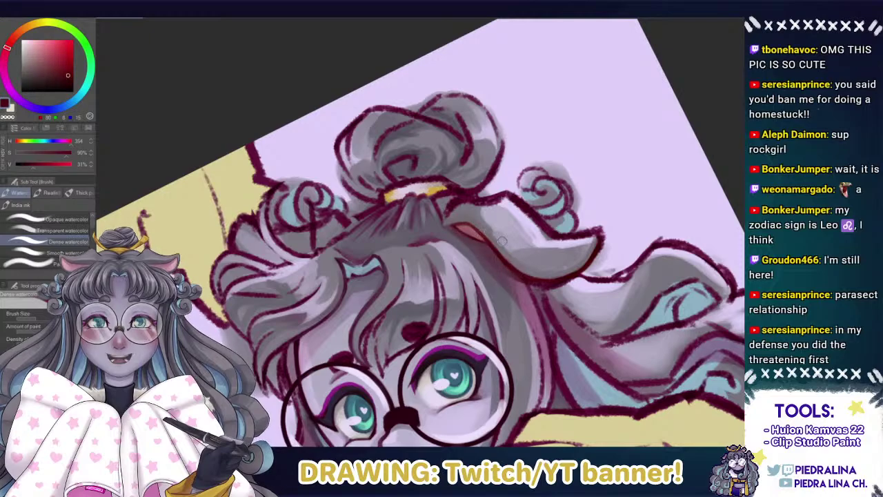
pyautogui.keyDown('alt'); pyautogui.click(538, 281); pyautogui.keyUp('alt')
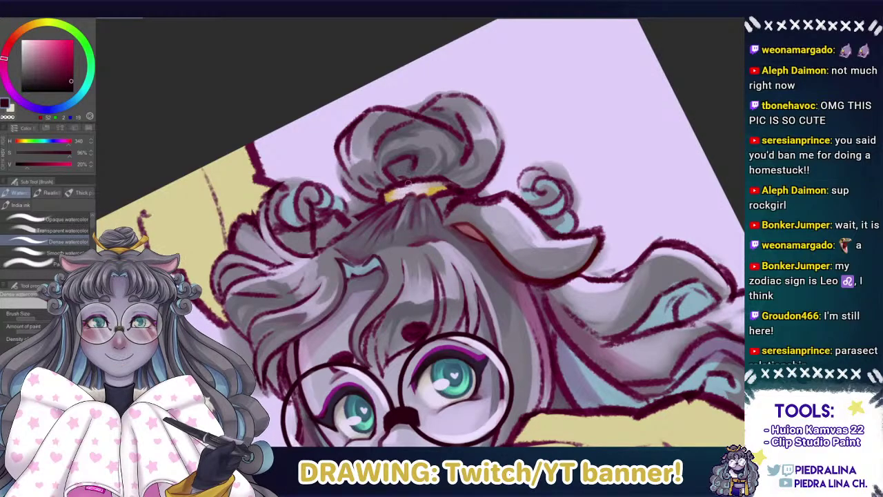
# Touch up the strand roots under the hair tie with sampled maroon, and paint sampled gold over the tie's shaded end.
pyautogui.keyDown('alt'); pyautogui.click(412, 195); pyautogui.keyUp('alt')
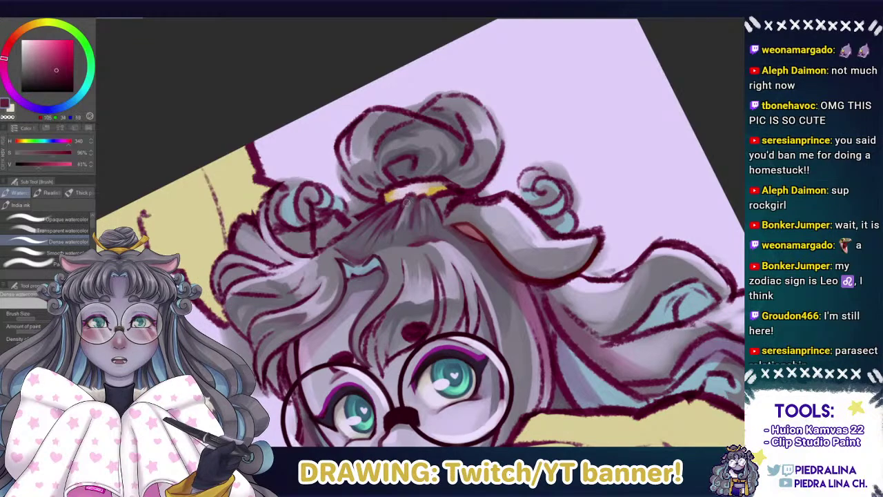
pyautogui.keyDown('alt'); pyautogui.click(403, 206); pyautogui.keyUp('alt')
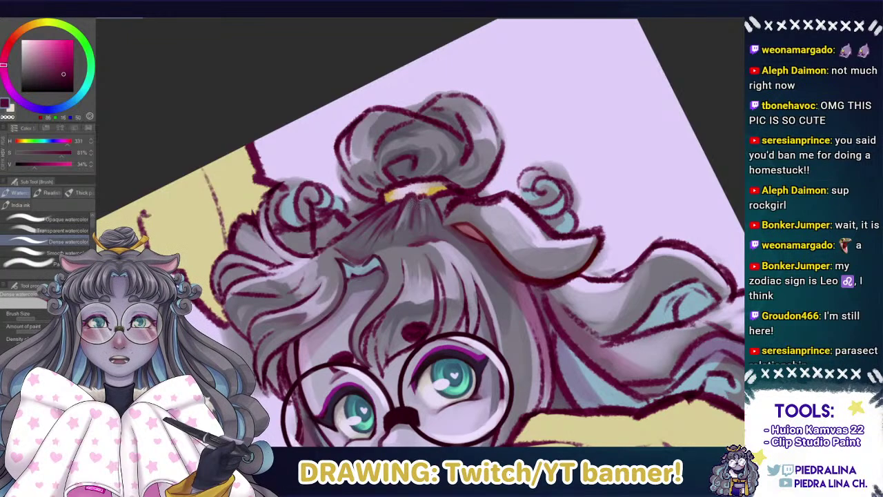
pyautogui.keyDown('alt'); pyautogui.click(439, 187); pyautogui.keyUp('alt')
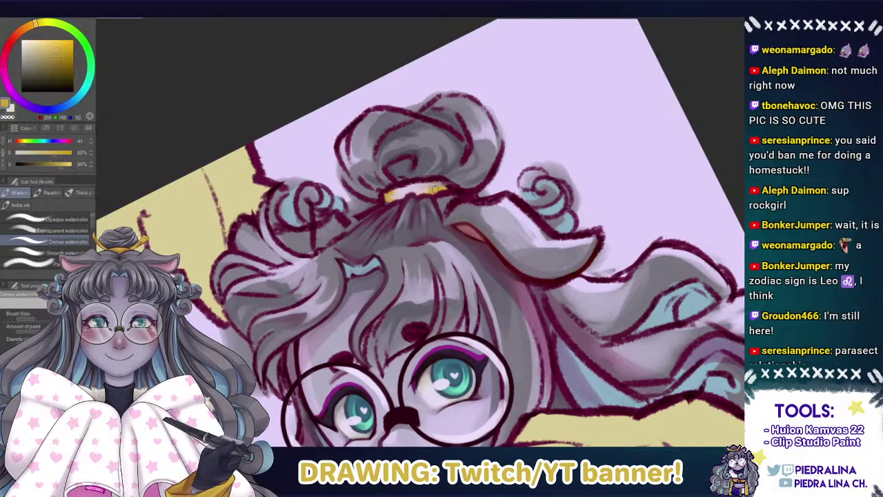
pyautogui.keyDown('alt'); pyautogui.click(439, 190); pyautogui.keyUp('alt')
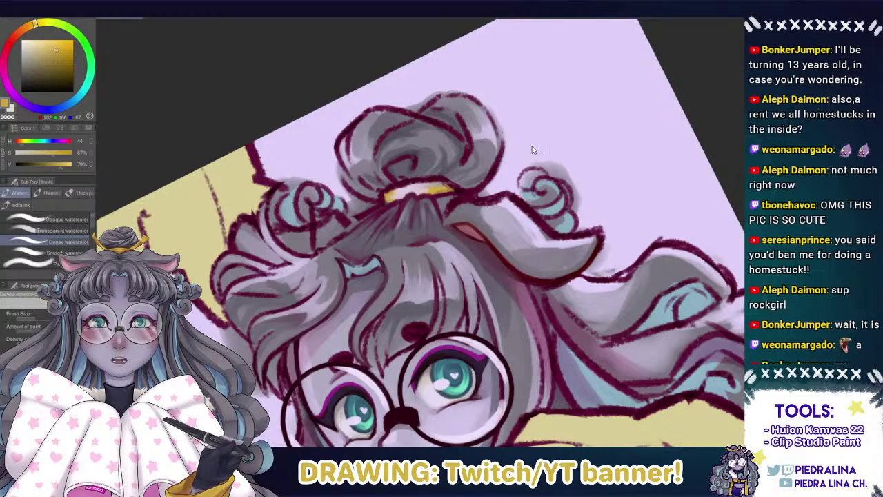
# Check the finished front-view character reference, and compare the banner drawing with and without its latest painting.
pyautogui.click(169, 17)
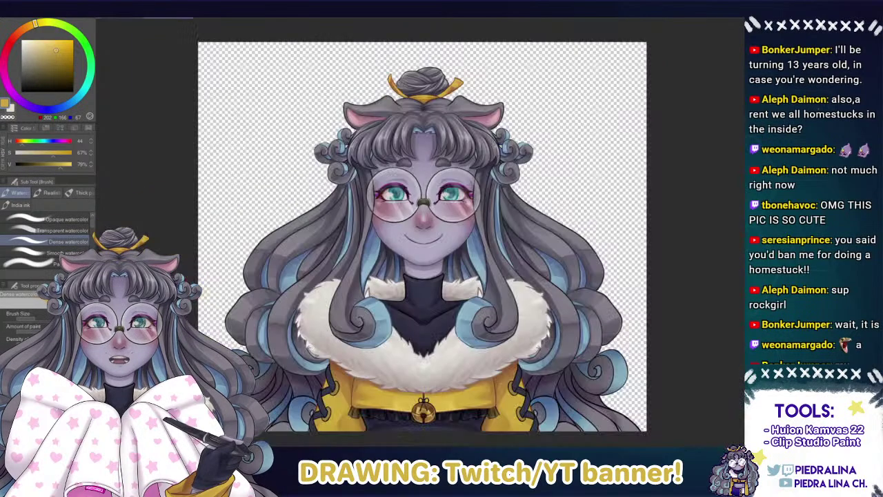
pyautogui.click(127, 18)
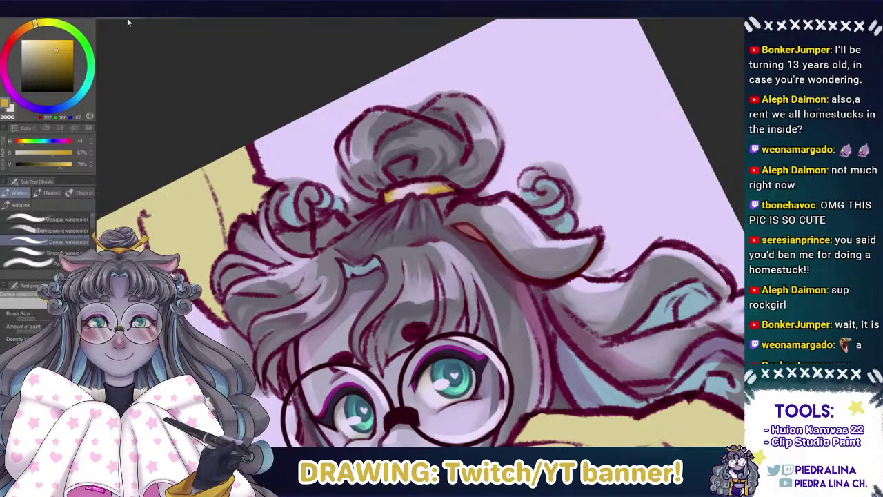
pyautogui.hotkey('ctrl', 'z')
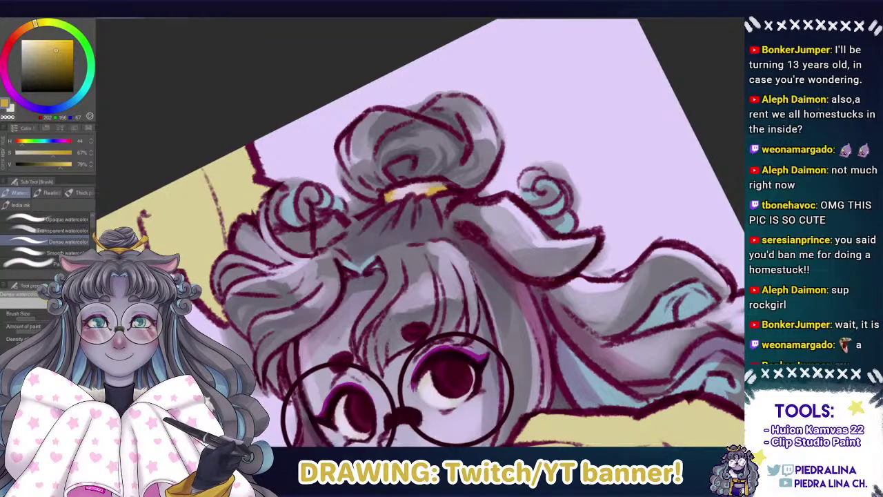
pyautogui.hotkey('ctrl', 'y')
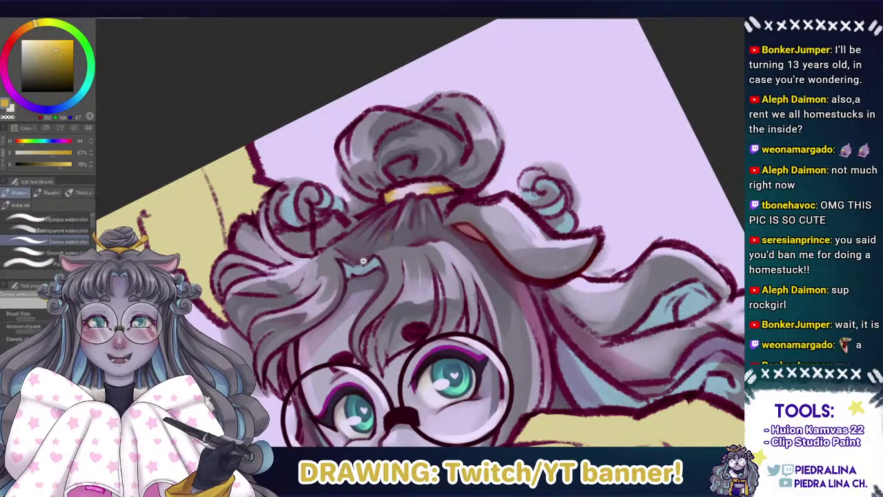
# Rework the edge of the bangs strand below the small teal patch with sampled grey-violet tones, softening its maroon outline.
pyautogui.scroll(1, 364, 265)
pyautogui.keyDown('alt'); pyautogui.click(387, 258); pyautogui.keyUp('alt')
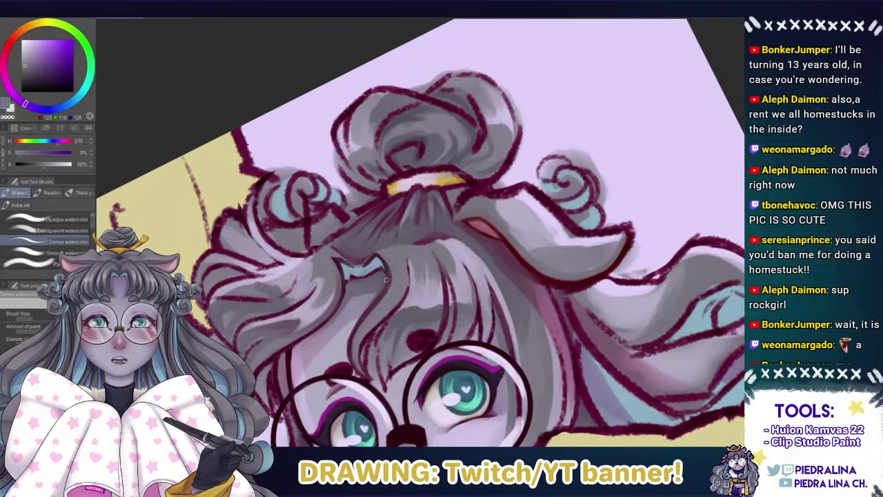
pyautogui.keyDown('alt'); pyautogui.click(406, 231); pyautogui.keyUp('alt')
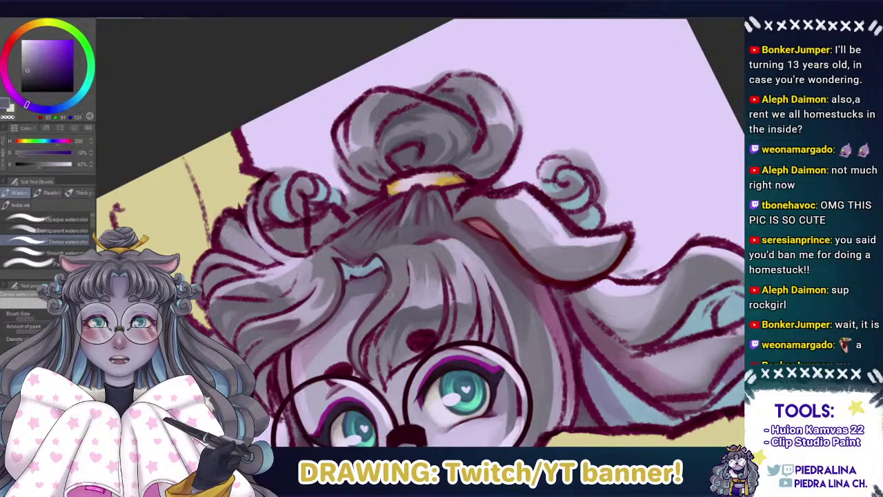
pyautogui.moveTo(389, 295)
pyautogui.mouseDown()
pyautogui.moveTo(393, 304)
pyautogui.moveTo(383, 314)
pyautogui.mouseUp()
pyautogui.hotkey('ctrl', 'z')
pyautogui.keyDown('alt'); pyautogui.click(375, 316); pyautogui.keyUp('alt')
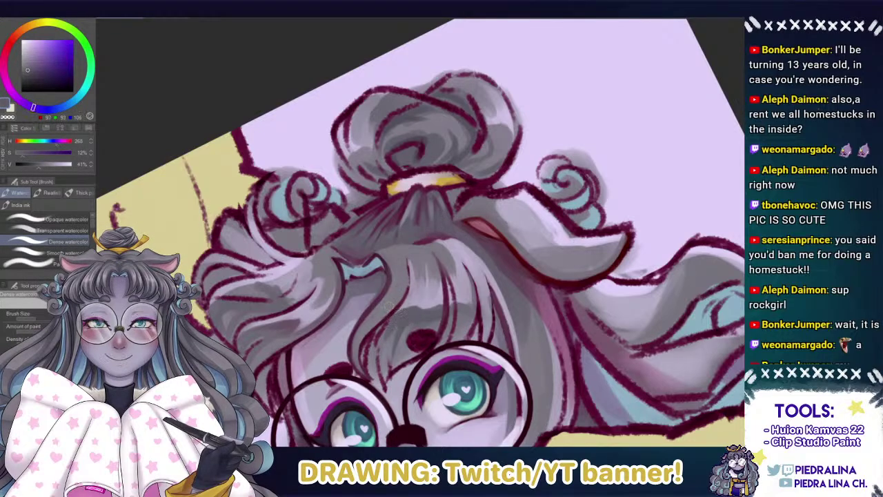
pyautogui.moveTo(388, 307); pyautogui.dragTo(375, 313)
pyautogui.keyDown('alt'); pyautogui.click(384, 313); pyautogui.keyUp('alt')
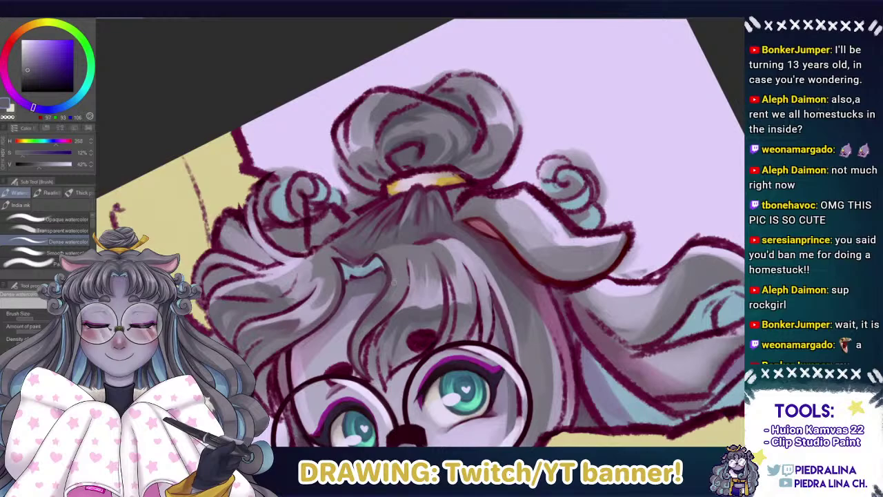
pyautogui.keyDown('alt'); pyautogui.click(381, 302); pyautogui.keyUp('alt')
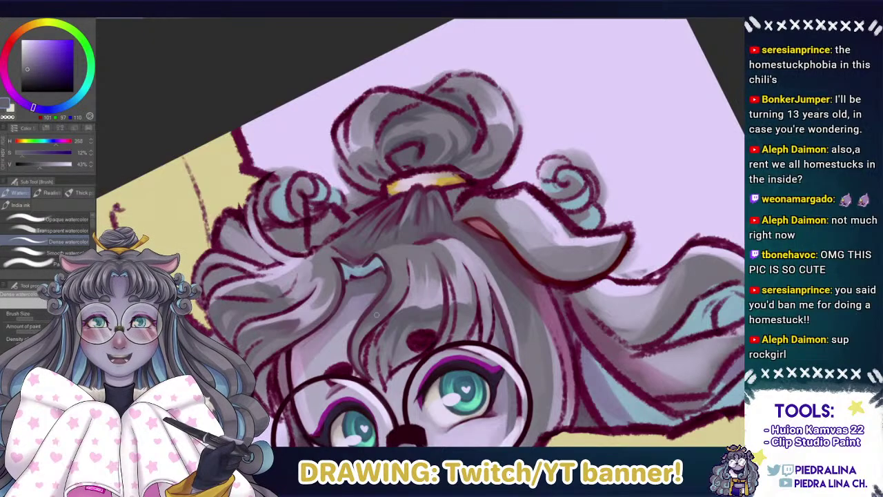
pyautogui.keyDown('alt'); pyautogui.click(440, 231); pyautogui.keyUp('alt')
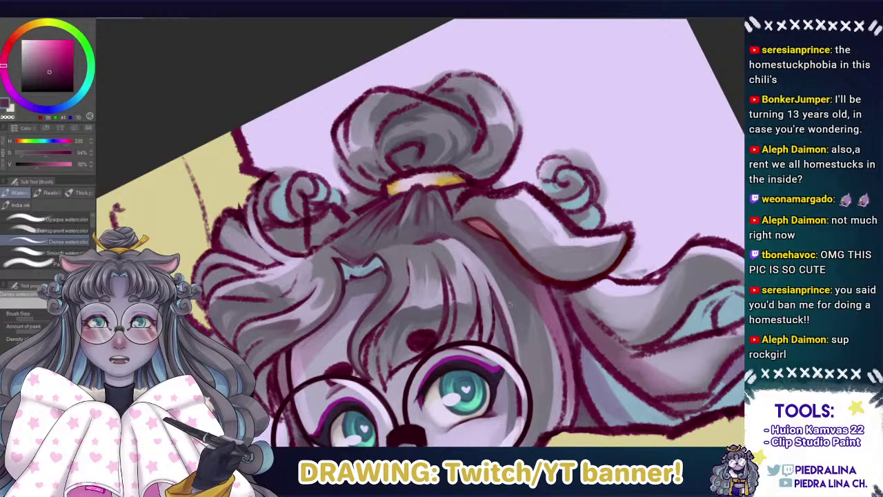
pyautogui.keyDown('alt'); pyautogui.click(539, 276); pyautogui.keyUp('alt')
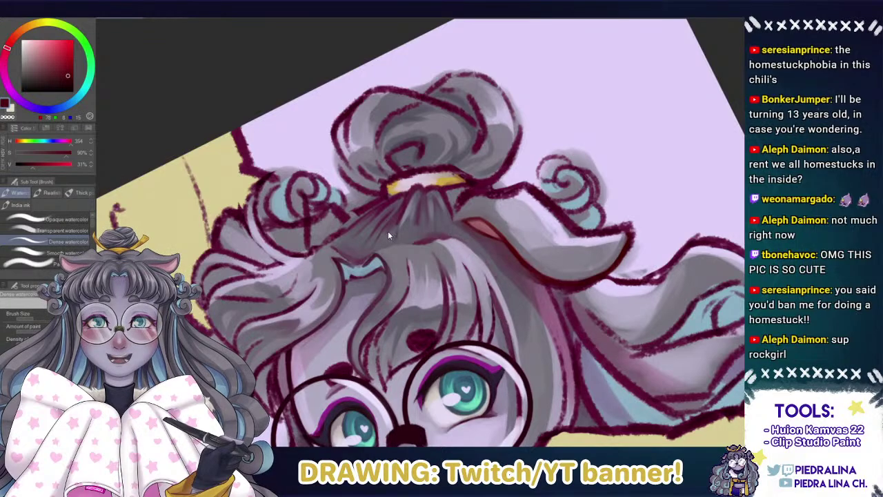
pyautogui.keyDown('alt'); pyautogui.click(427, 239); pyautogui.keyUp('alt')
pyautogui.moveTo(452, 238)
pyautogui.mouseDown()
pyautogui.moveTo(489, 270)
pyautogui.moveTo(502, 301)
pyautogui.mouseUp()
pyautogui.hotkey('ctrl', 'z')
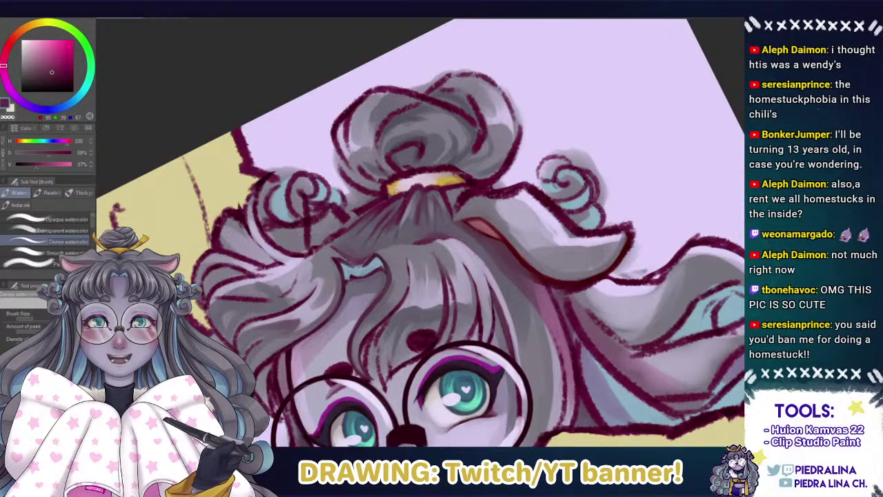
pyautogui.keyDown('alt'); pyautogui.click(377, 194); pyautogui.keyUp('alt')
pyautogui.moveTo(453, 238)
pyautogui.mouseDown()
pyautogui.moveTo(494, 271)
pyautogui.moveTo(453, 236)
pyautogui.moveTo(489, 267)
pyautogui.moveTo(474, 256)
pyautogui.moveTo(494, 278)
pyautogui.moveTo(480, 268)
pyautogui.moveTo(496, 305)
pyautogui.mouseUp()
pyautogui.hotkey('ctrl', 'z')
pyautogui.moveTo(490, 273); pyautogui.dragTo(494, 327)
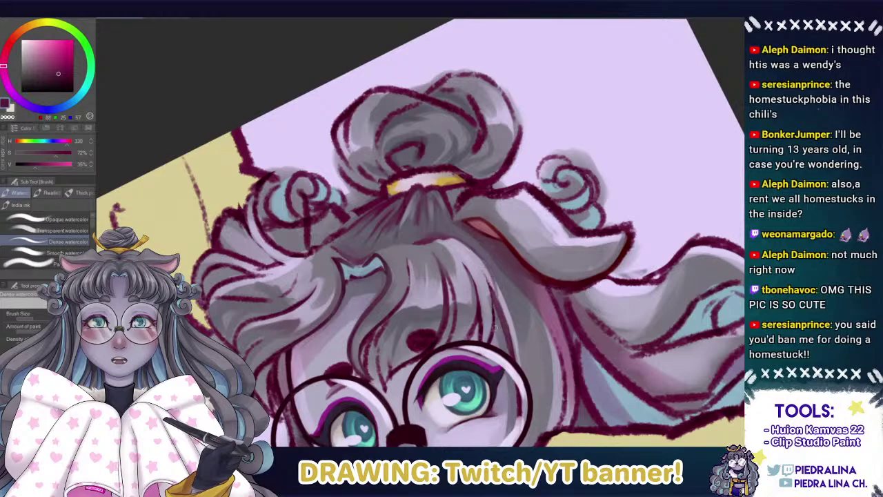
pyautogui.hotkey('ctrl', 'z')
# Blend the crown into the top of the bangs beside the small teal patch with sampled dark and mid grey-violet.
pyautogui.moveTo(369, 241); pyautogui.dragTo(388, 231)
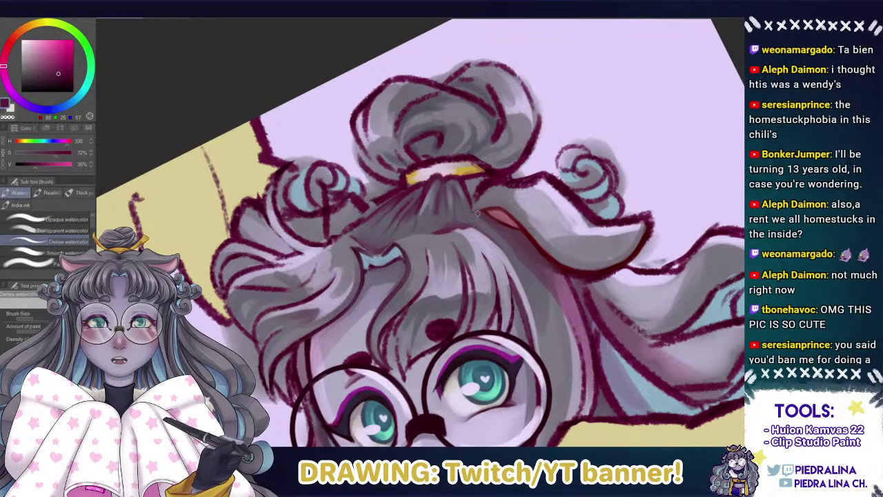
pyautogui.keyDown('alt'); pyautogui.click(440, 225); pyautogui.keyUp('alt')
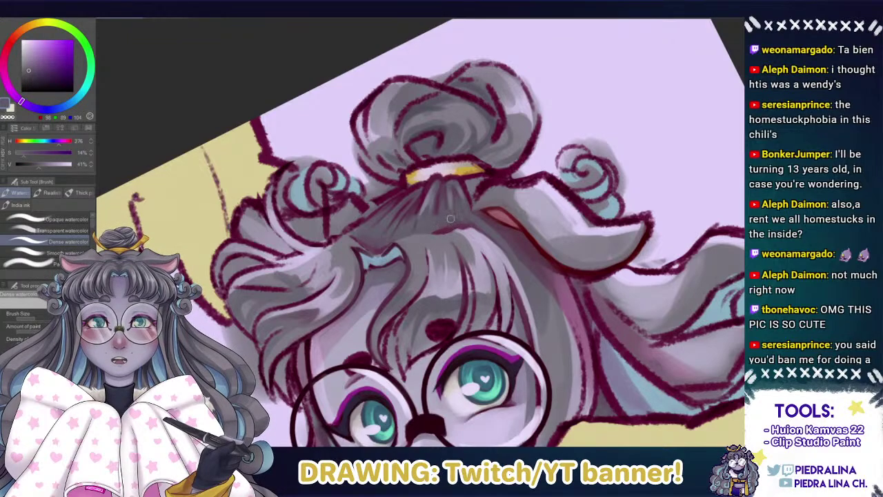
pyautogui.keyDown('alt'); pyautogui.click(407, 227); pyautogui.keyUp('alt')
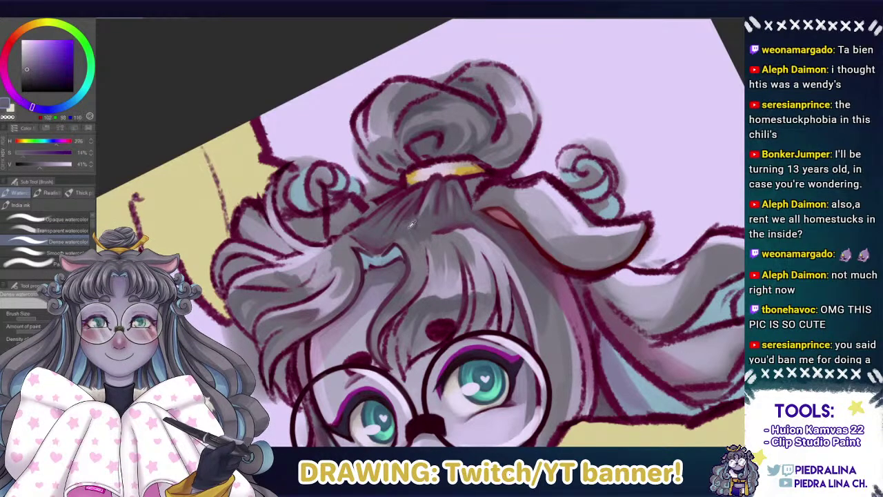
pyautogui.keyDown('alt'); pyautogui.click(417, 261); pyautogui.keyUp('alt')
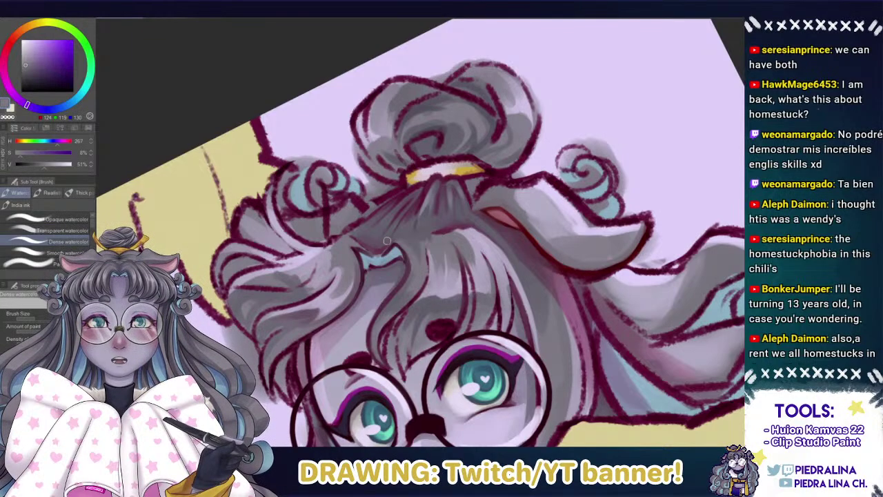
# Shade the ear-side end of the yellow hair tie with sampled gold, ochre and dark red-brown tones.
pyautogui.keyDown('alt'); pyautogui.click(486, 175); pyautogui.keyUp('alt')
pyautogui.keyDown('alt'); pyautogui.click(464, 168); pyautogui.keyUp('alt')
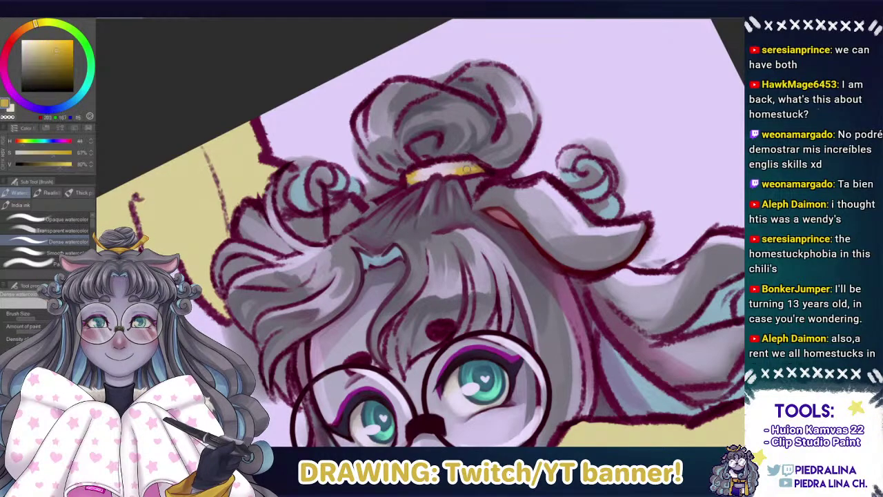
pyautogui.keyDown('alt'); pyautogui.click(467, 169); pyautogui.keyUp('alt')
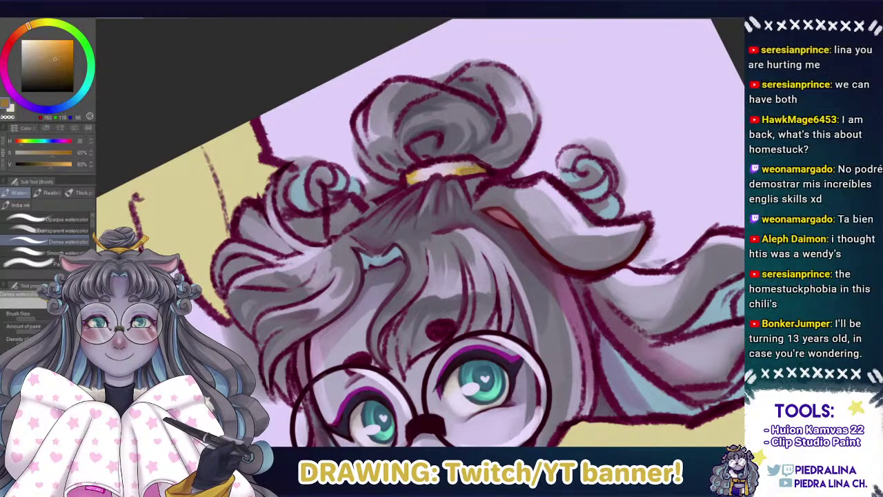
pyautogui.moveTo(462, 172); pyautogui.dragTo(480, 172)
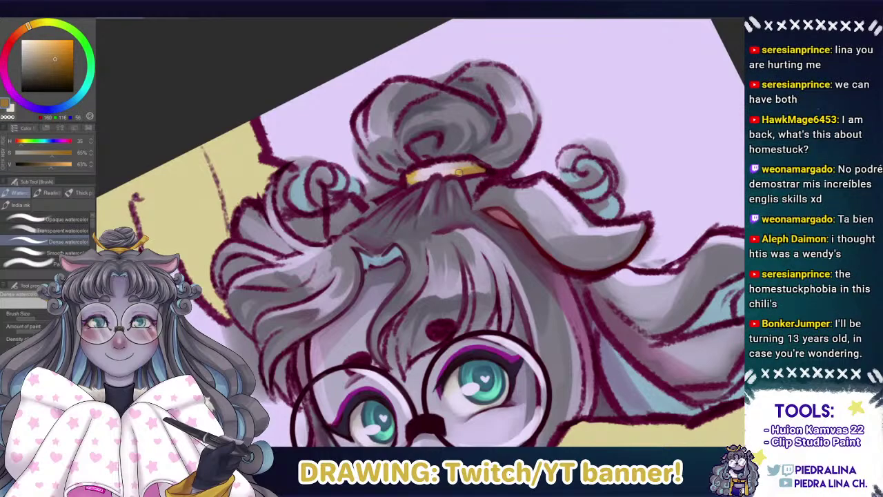
pyautogui.keyDown('alt'); pyautogui.click(483, 167); pyautogui.keyUp('alt')
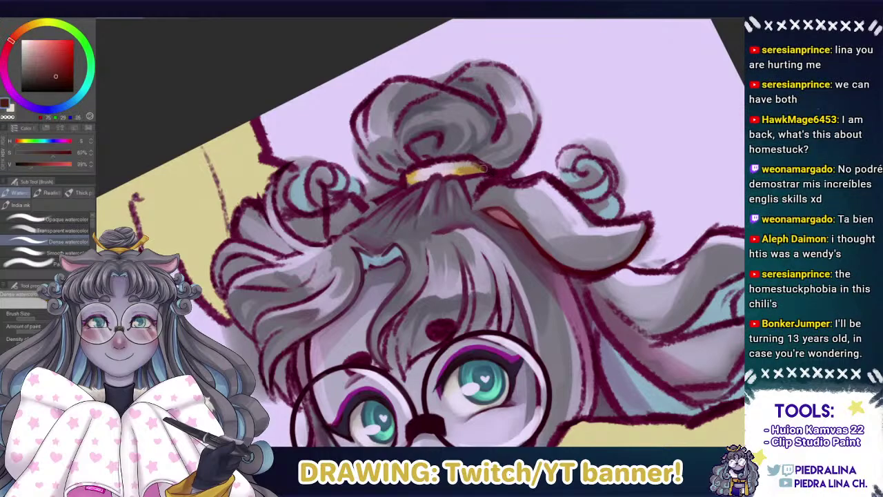
pyautogui.keyDown('alt'); pyautogui.click(476, 169); pyautogui.keyUp('alt')
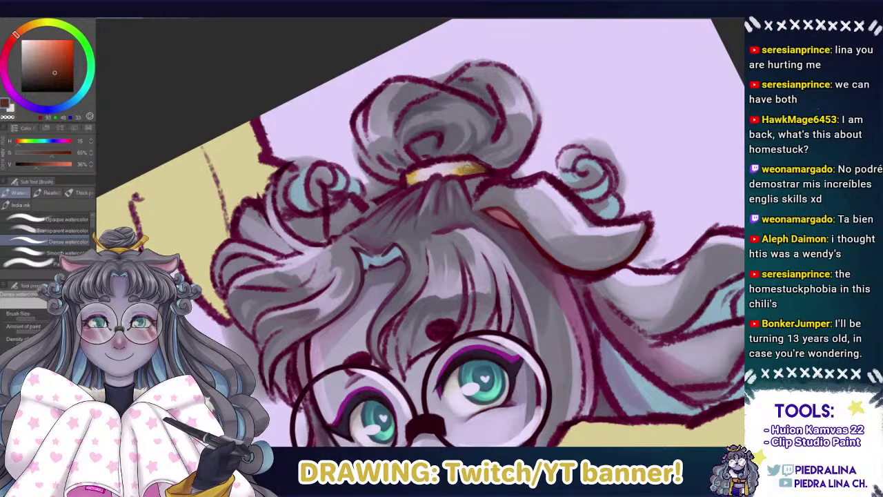
pyautogui.keyDown('alt'); pyautogui.click(460, 170); pyautogui.keyUp('alt')
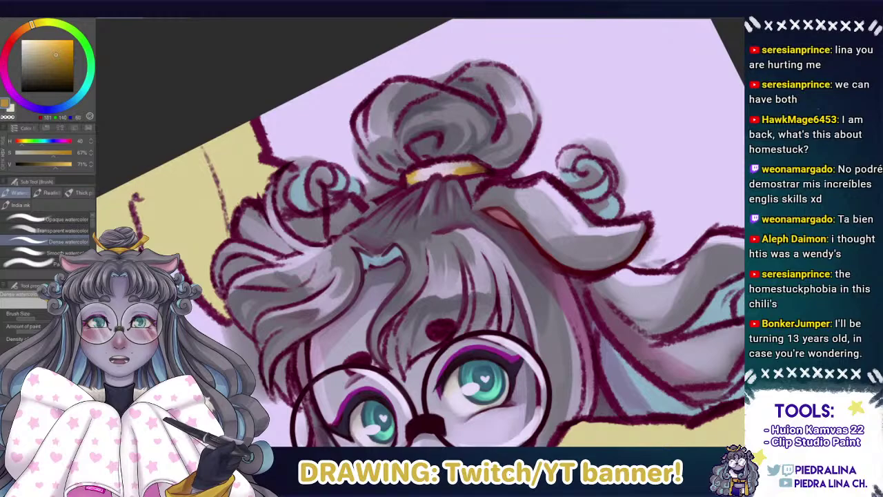
# Blend the crown's maroon outline between the yellow hair tie and the nearby teal curl using sampled grey-violet and dark maroon tones.
pyautogui.moveTo(398, 194)
pyautogui.mouseDown()
pyautogui.moveTo(370, 204)
pyautogui.moveTo(400, 193)
pyautogui.mouseUp()
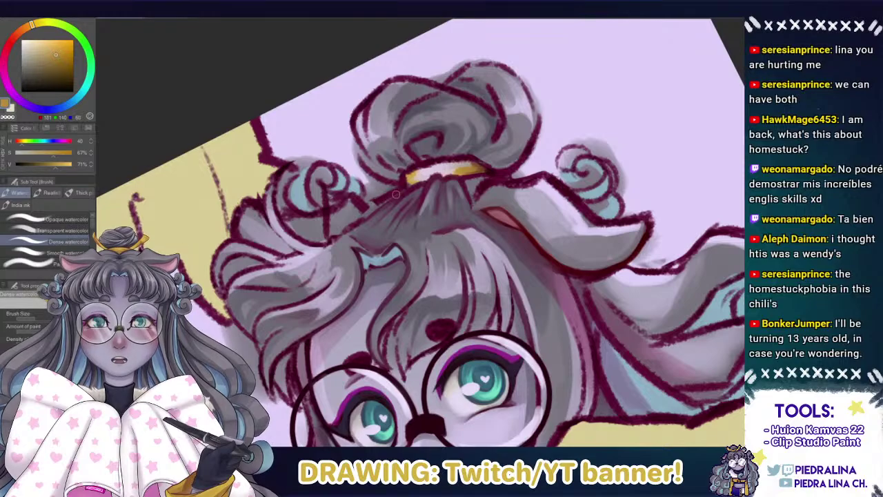
pyautogui.keyDown('alt'); pyautogui.click(380, 232); pyautogui.keyUp('alt')
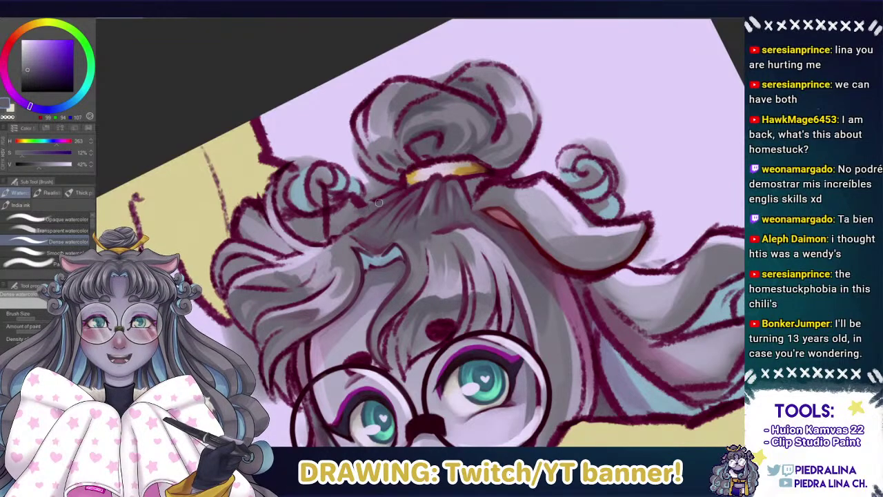
pyautogui.keyDown('alt'); pyautogui.click(354, 213); pyautogui.keyUp('alt')
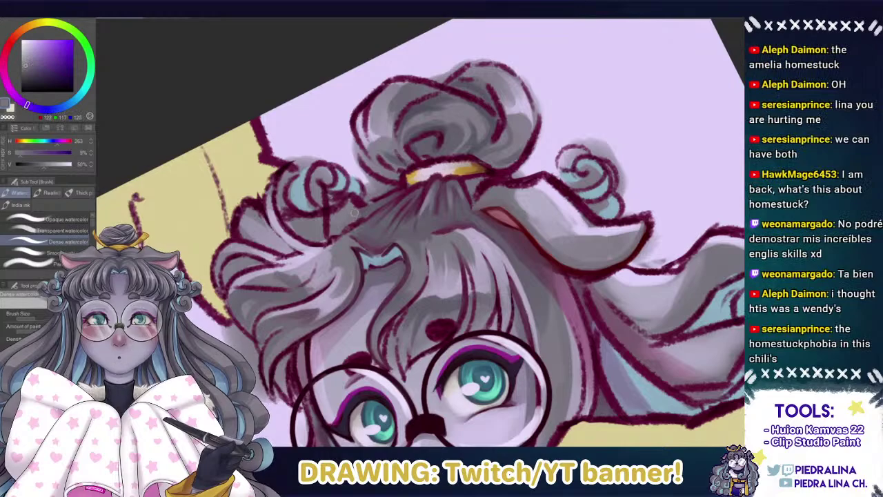
pyautogui.keyDown('alt'); pyautogui.click(384, 194); pyautogui.keyUp('alt')
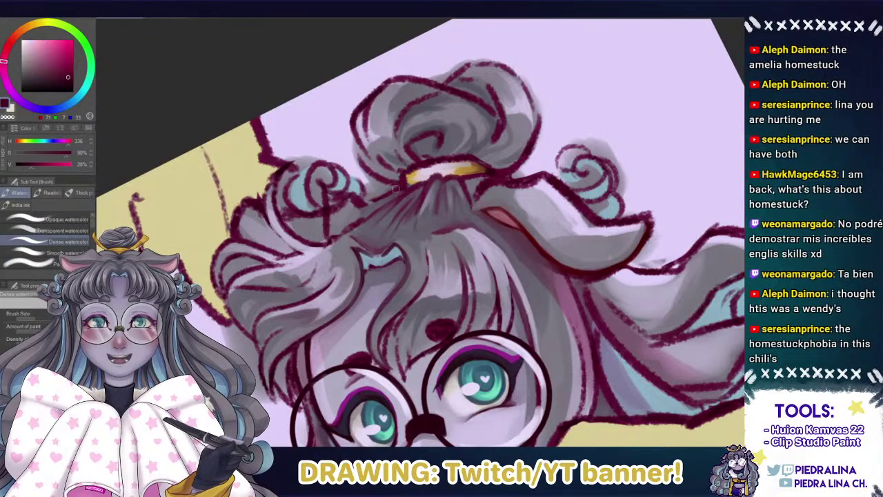
pyautogui.keyDown('alt'); pyautogui.click(362, 207); pyautogui.keyUp('alt')
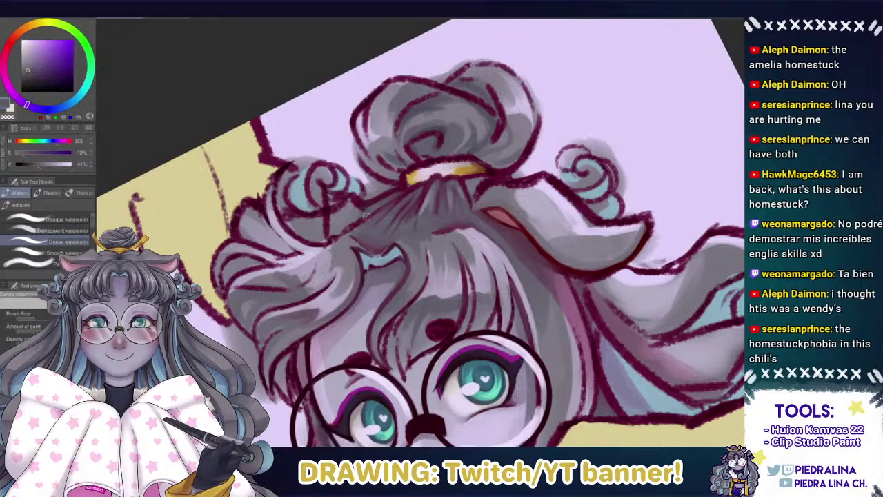
pyautogui.keyDown('alt'); pyautogui.click(366, 215); pyautogui.keyUp('alt')
pyautogui.keyDown('alt'); pyautogui.click(337, 229); pyautogui.keyUp('alt')
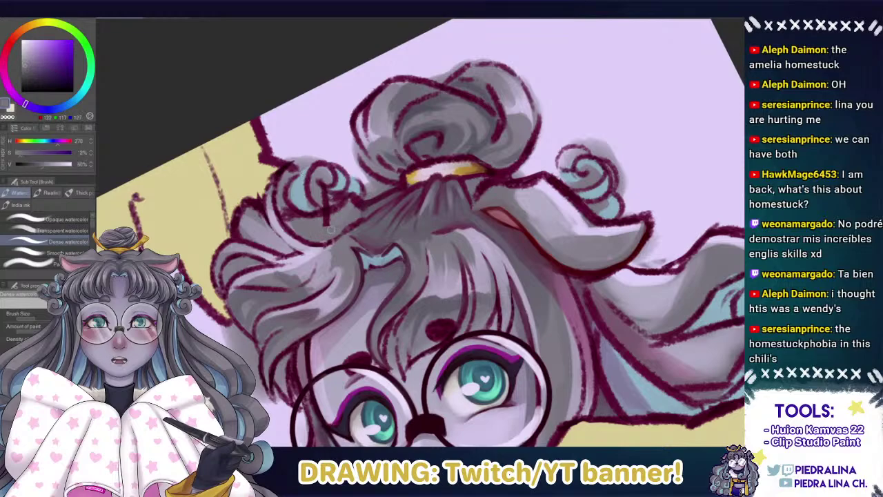
# Paint over the stray maroon line on the strand below the teal side curl with sampled grey-violet, smoothing its shading.
pyautogui.keyDown('alt'); pyautogui.click(334, 222); pyautogui.keyUp('alt')
pyautogui.moveTo(330, 222); pyautogui.dragTo(328, 215)
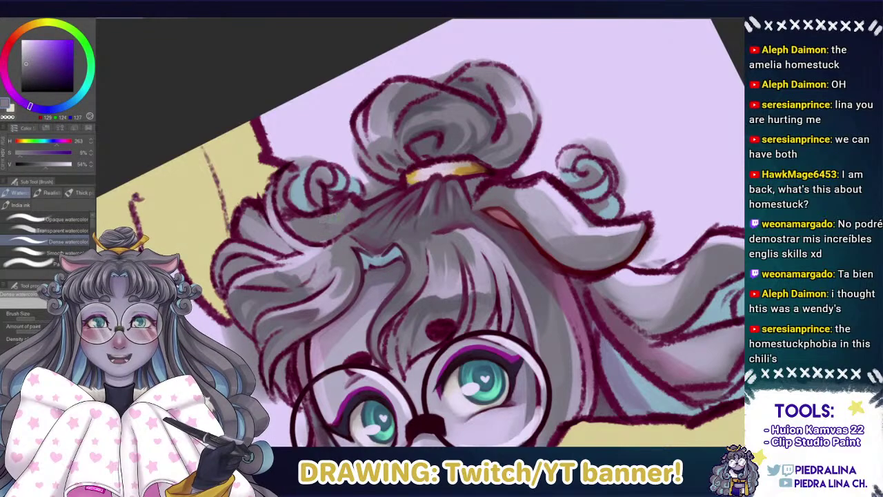
pyautogui.keyDown('alt'); pyautogui.click(319, 255); pyautogui.keyUp('alt')
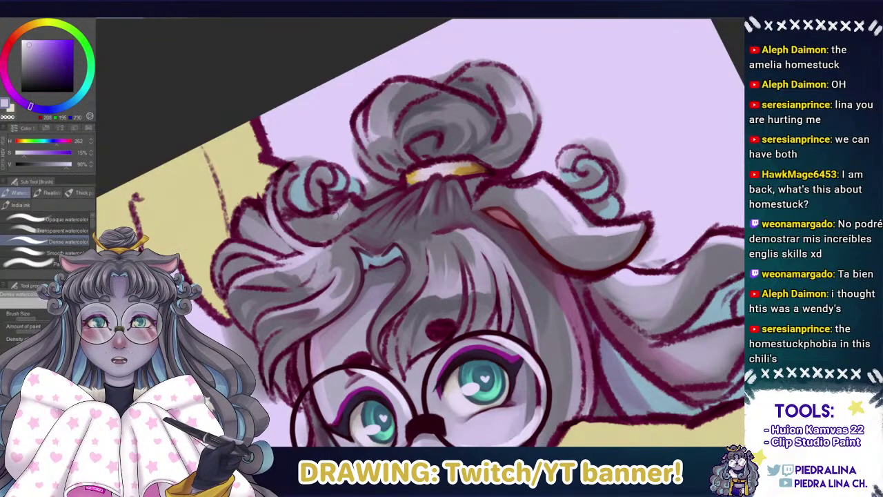
pyautogui.keyDown('alt'); pyautogui.click(336, 225); pyautogui.keyUp('alt')
pyautogui.moveTo(343, 212); pyautogui.dragTo(335, 217)
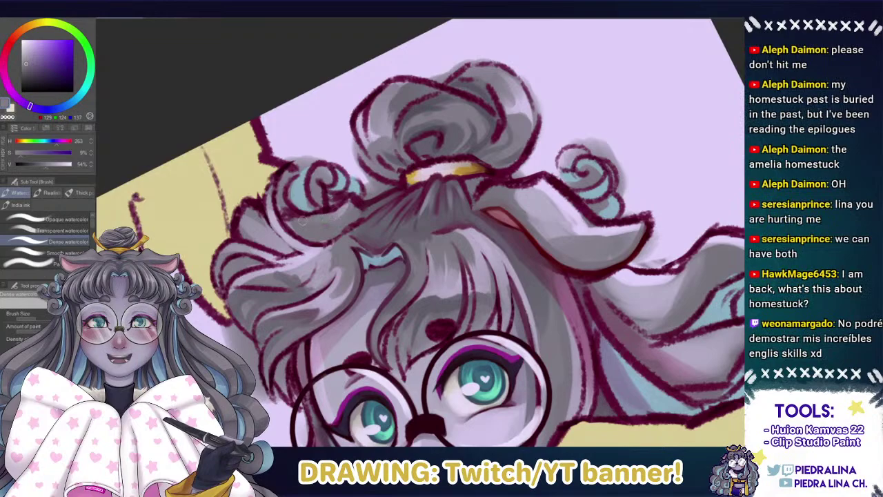
pyautogui.keyDown('alt'); pyautogui.click(329, 226); pyautogui.keyUp('alt')
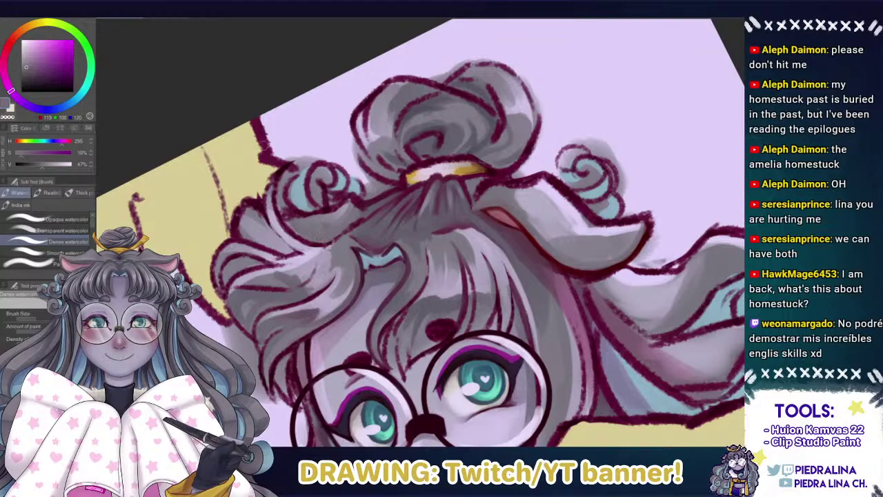
pyautogui.moveTo(325, 235); pyautogui.dragTo(342, 217)
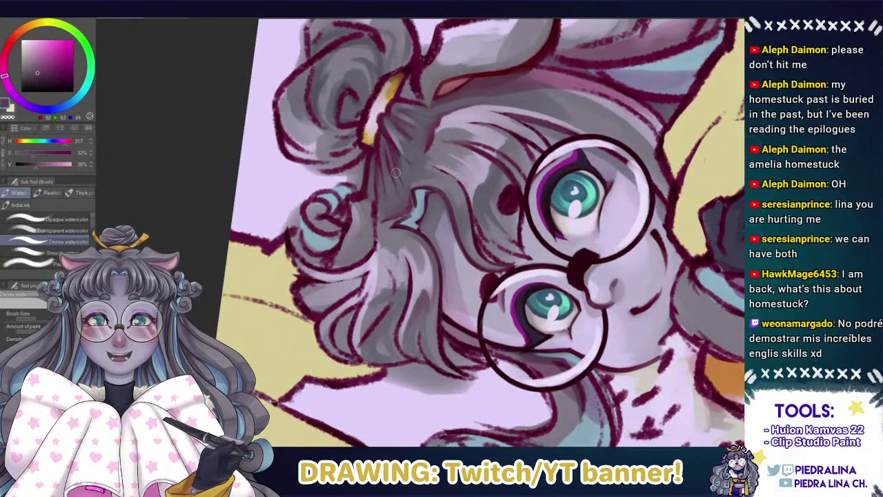
# Rework the side-curl strand where it meets the crown, shading its edge with sampled grey-violet and dark plum and its middle with lighter grey.
pyautogui.keyDown('alt'); pyautogui.click(370, 208); pyautogui.keyUp('alt')
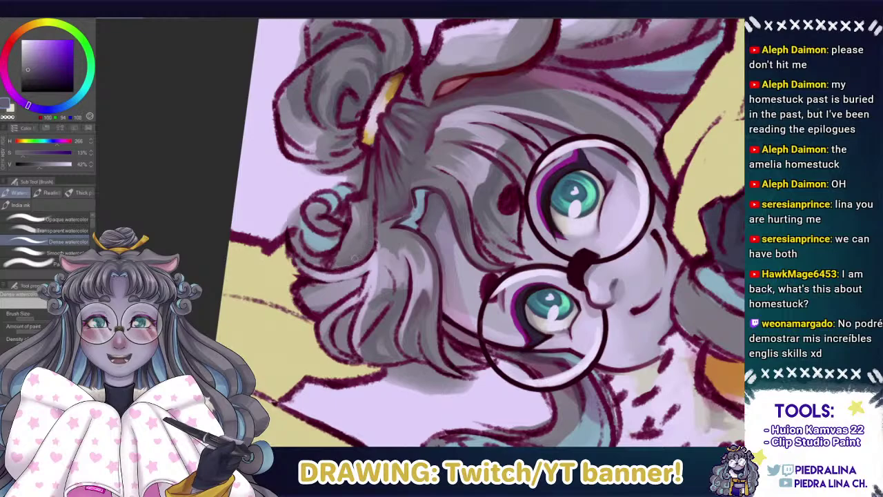
pyautogui.keyDown('alt'); pyautogui.click(367, 196); pyautogui.keyUp('alt')
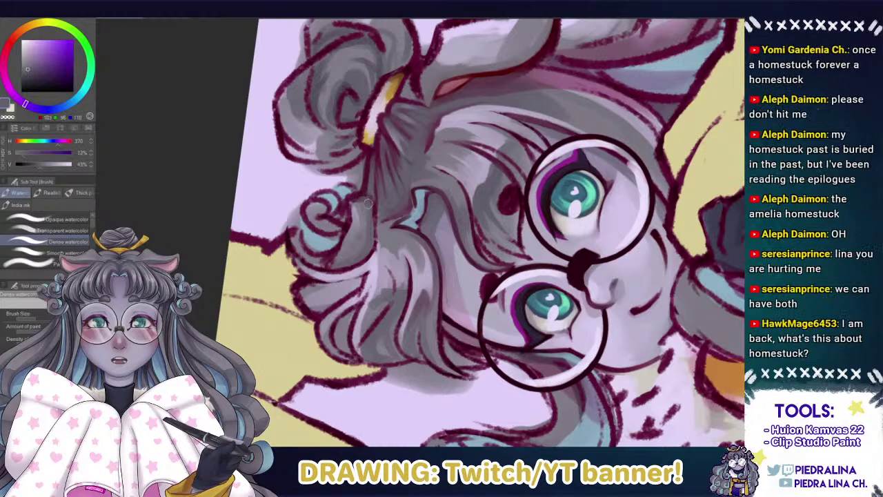
pyautogui.keyDown('alt'); pyautogui.click(373, 196); pyautogui.keyUp('alt')
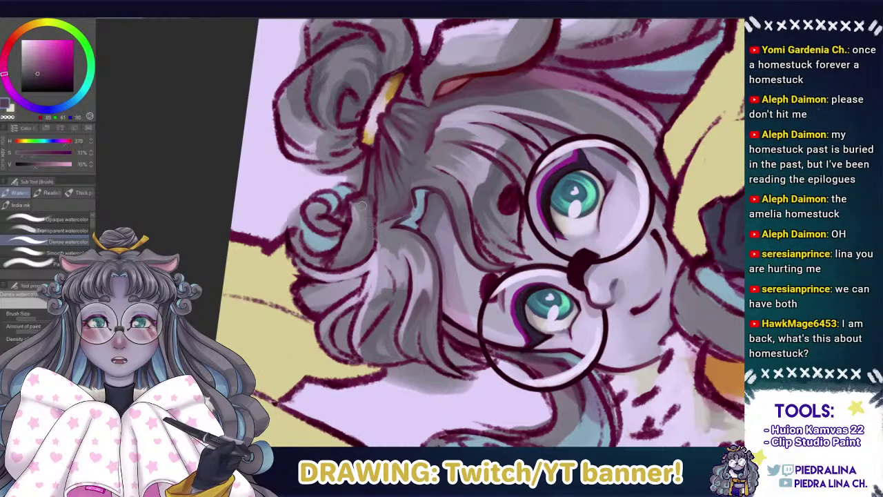
pyautogui.keyDown('alt'); pyautogui.click(363, 224); pyautogui.keyUp('alt')
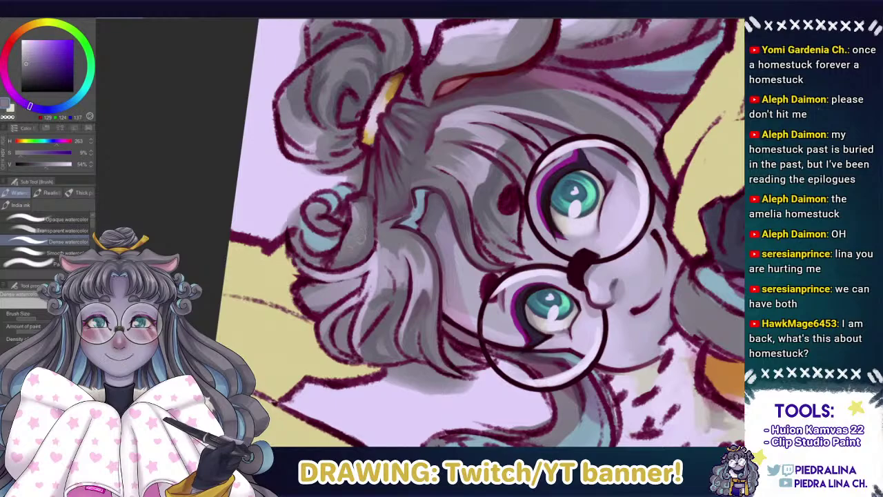
pyautogui.keyDown('alt'); pyautogui.click(353, 217); pyautogui.keyUp('alt')
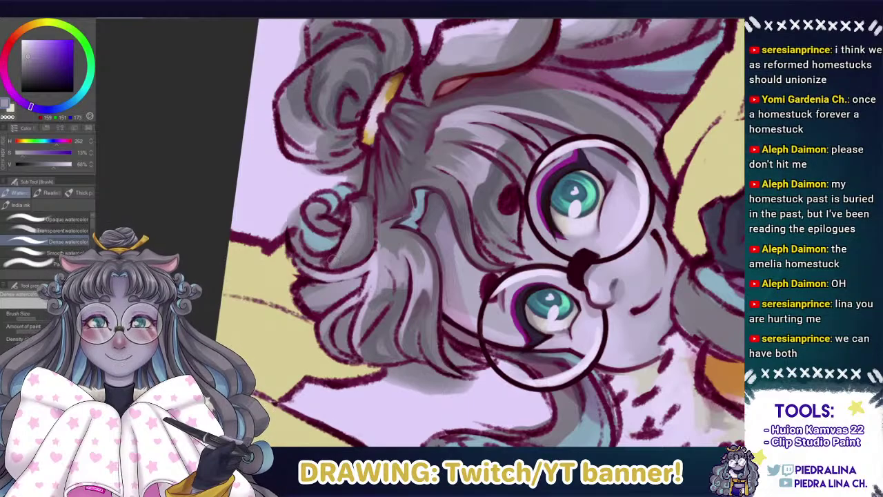
pyautogui.keyDown('alt'); pyautogui.click(362, 195); pyautogui.keyUp('alt')
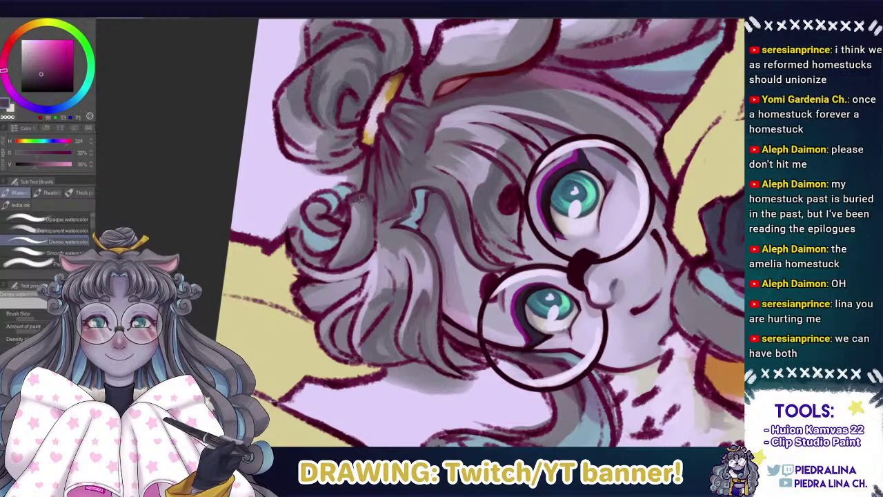
pyautogui.keyDown('alt'); pyautogui.click(372, 215); pyautogui.keyUp('alt')
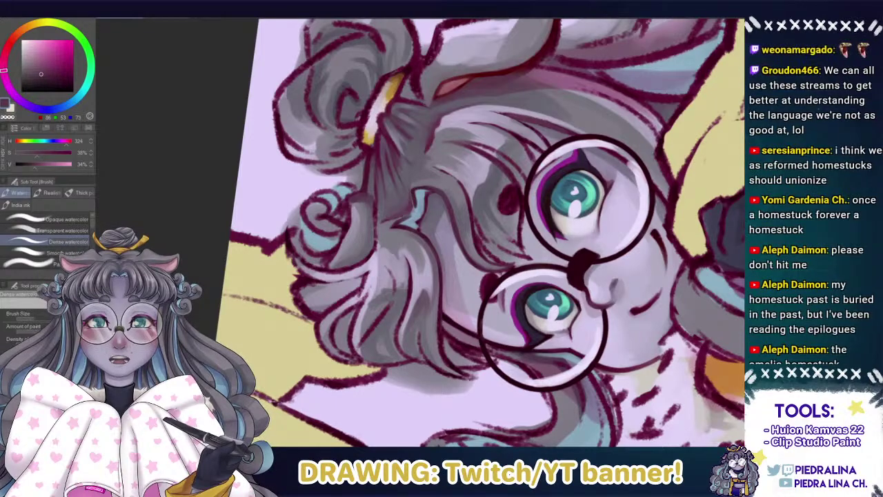
# Refine the crown's outer edge between the hair tie and the side curl with sampled background lavender and dark maroon.
pyautogui.moveTo(304, 185); pyautogui.dragTo(302, 215)
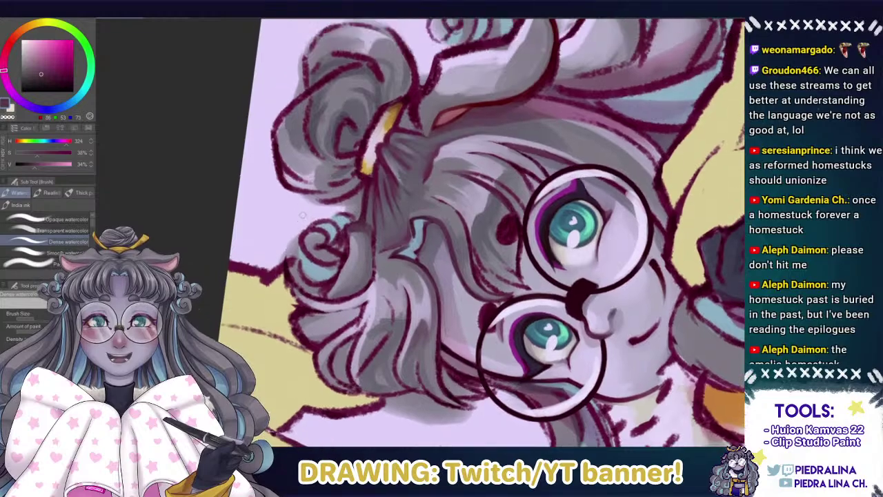
pyautogui.keyDown('alt'); pyautogui.click(302, 215); pyautogui.keyUp('alt')
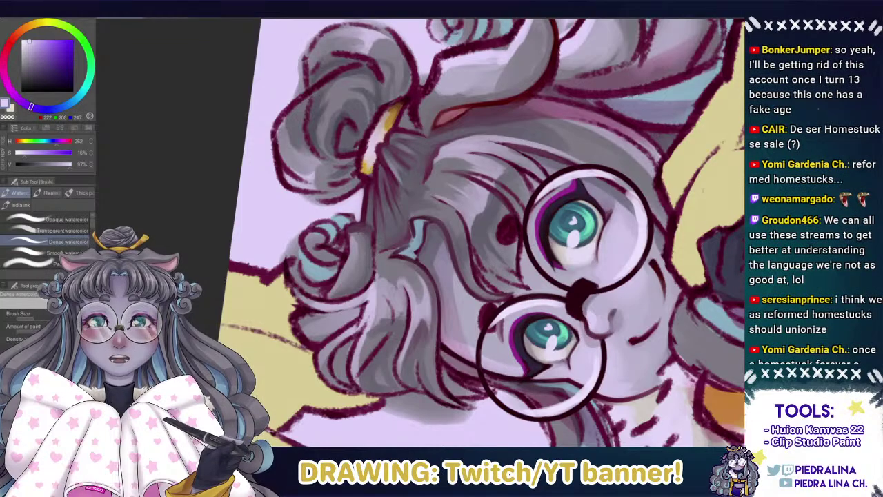
pyautogui.keyDown('alt'); pyautogui.click(366, 182); pyautogui.keyUp('alt')
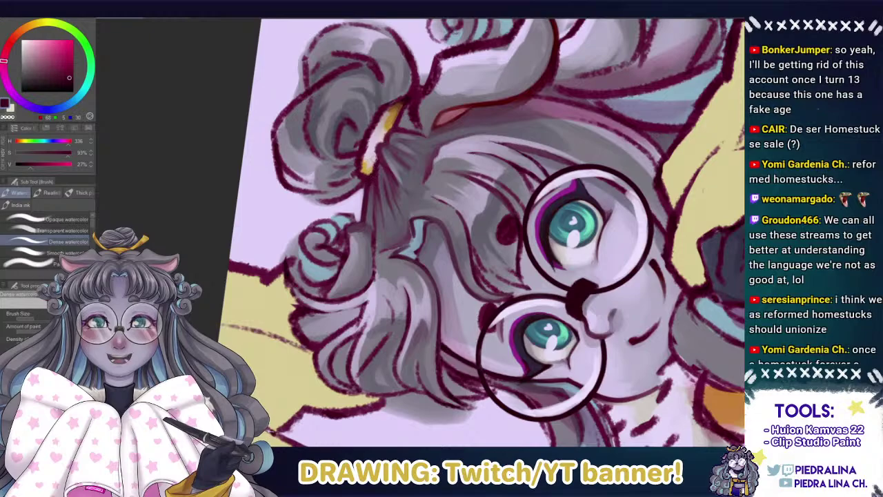
pyautogui.moveTo(360, 242); pyautogui.dragTo(342, 231)
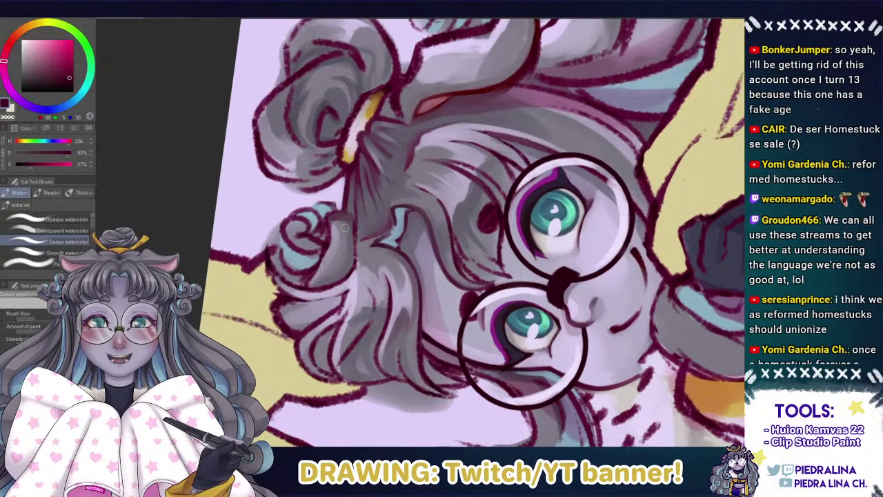
# Deepen the seam between the side-curl strand and the crown with sampled plum and grey, and touch up the outer edge with background lavender.
pyautogui.keyDown('alt'); pyautogui.click(344, 226); pyautogui.keyUp('alt')
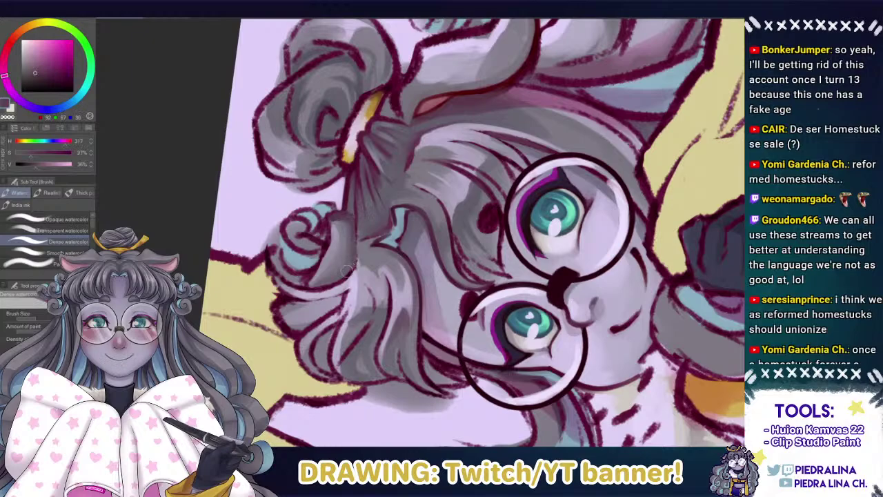
pyautogui.keyDown('alt'); pyautogui.click(349, 214); pyautogui.keyUp('alt')
pyautogui.keyDown('alt'); pyautogui.click(344, 270); pyautogui.keyUp('alt')
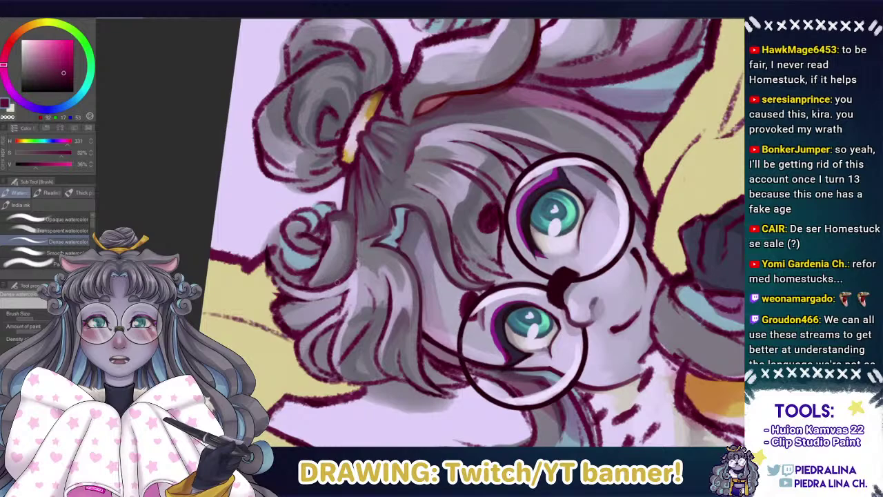
pyautogui.keyDown('alt'); pyautogui.click(356, 262); pyautogui.keyUp('alt')
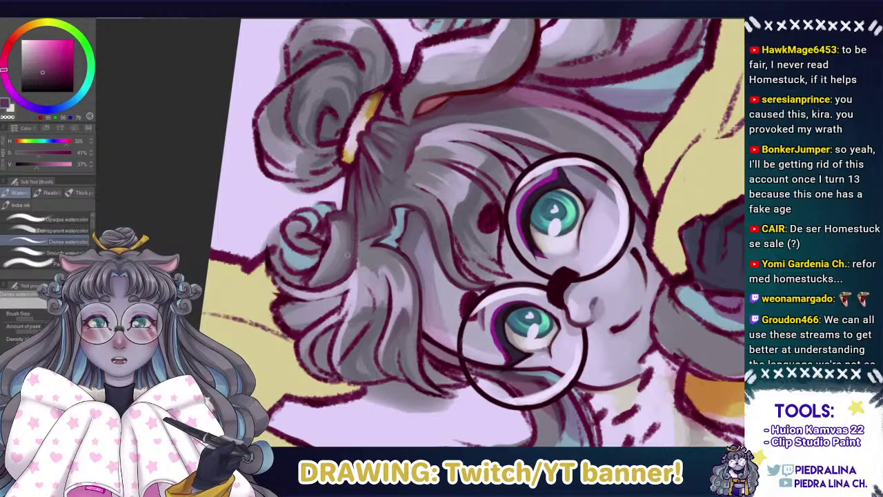
pyautogui.keyDown('alt'); pyautogui.click(349, 258); pyautogui.keyUp('alt')
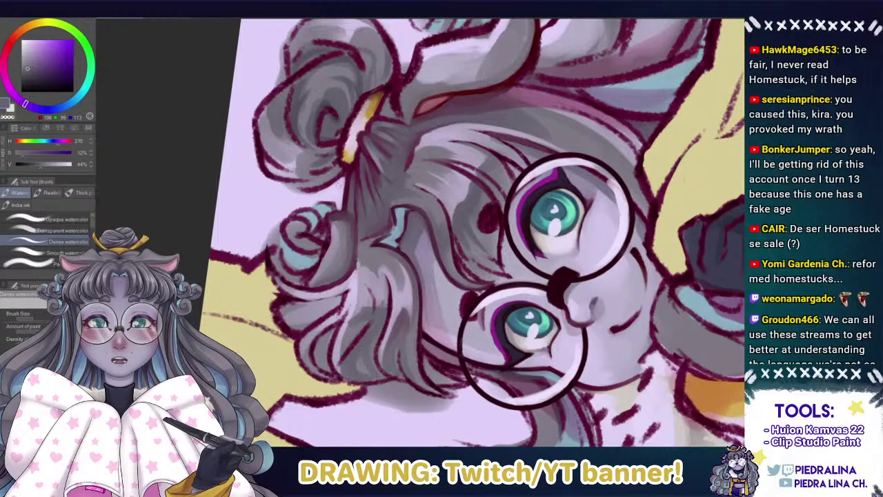
pyautogui.keyDown('alt'); pyautogui.click(337, 185); pyautogui.keyUp('alt')
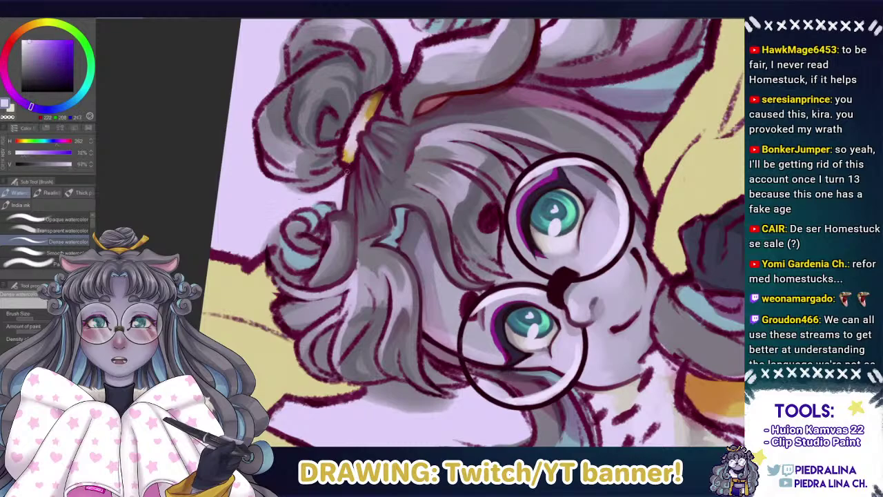
pyautogui.keyDown('alt'); pyautogui.click(338, 199); pyautogui.keyUp('alt')
# Blend the base of the ear beside the hair tie into the hair with sampled grey-violet and plum, softening its maroon outline.
pyautogui.moveTo(327, 158); pyautogui.dragTo(308, 202)
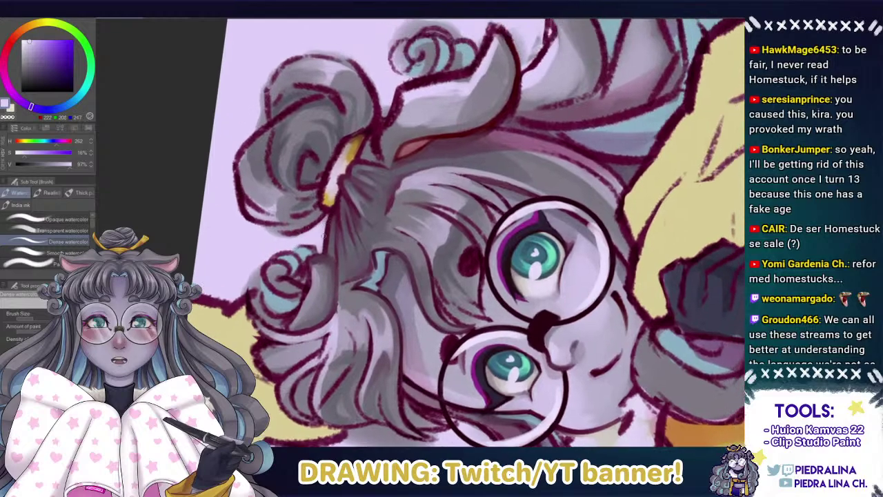
pyautogui.scroll(3, 298, 220)
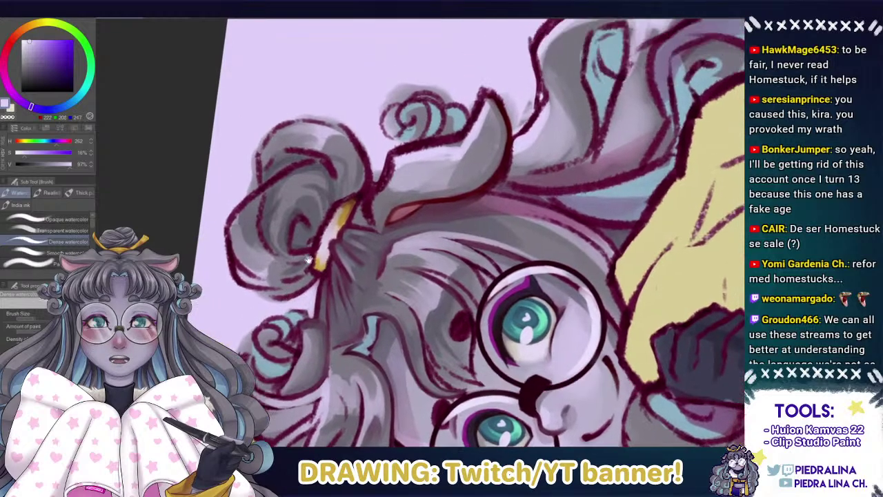
pyautogui.keyDown('alt'); pyautogui.click(373, 190); pyautogui.keyUp('alt')
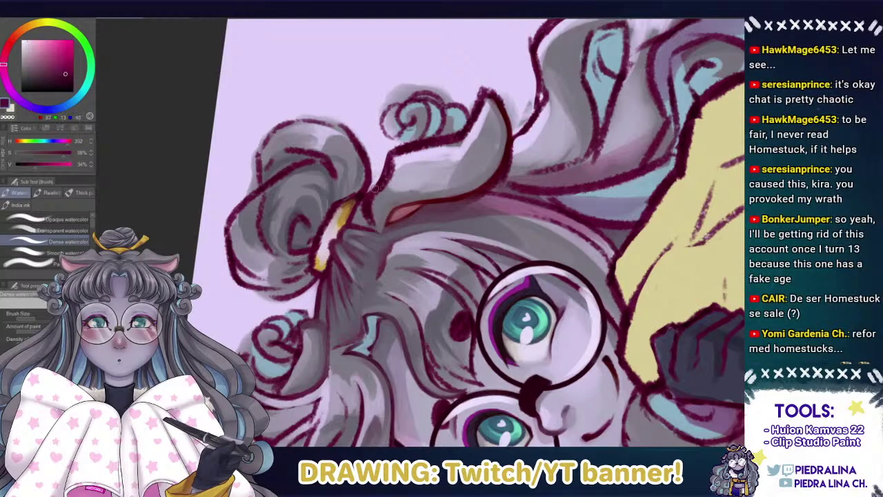
pyautogui.moveTo(367, 178); pyautogui.dragTo(320, 177)
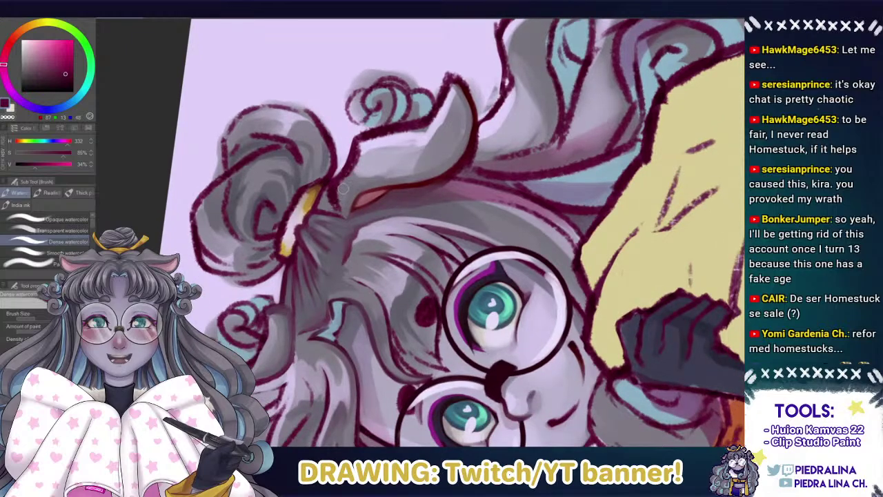
pyautogui.keyDown('alt'); pyautogui.click(341, 193); pyautogui.keyUp('alt')
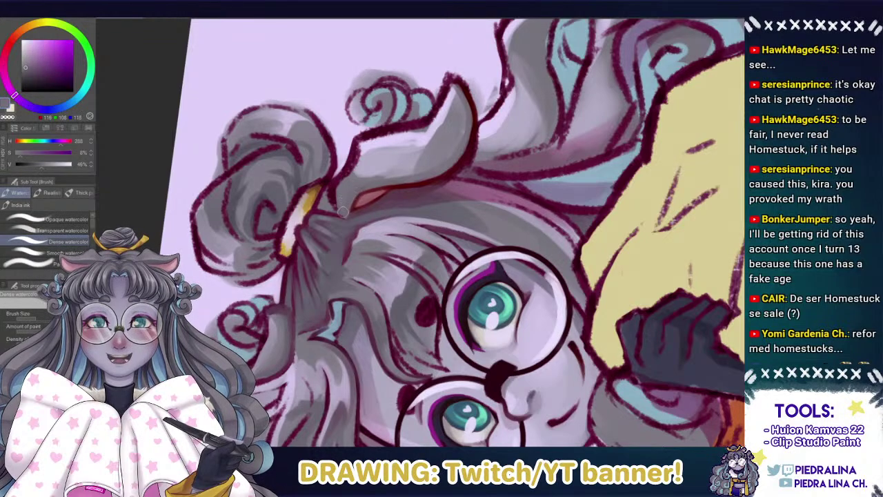
pyautogui.keyDown('alt'); pyautogui.click(334, 197); pyautogui.keyUp('alt')
pyautogui.keyDown('alt'); pyautogui.click(354, 214); pyautogui.keyUp('alt')
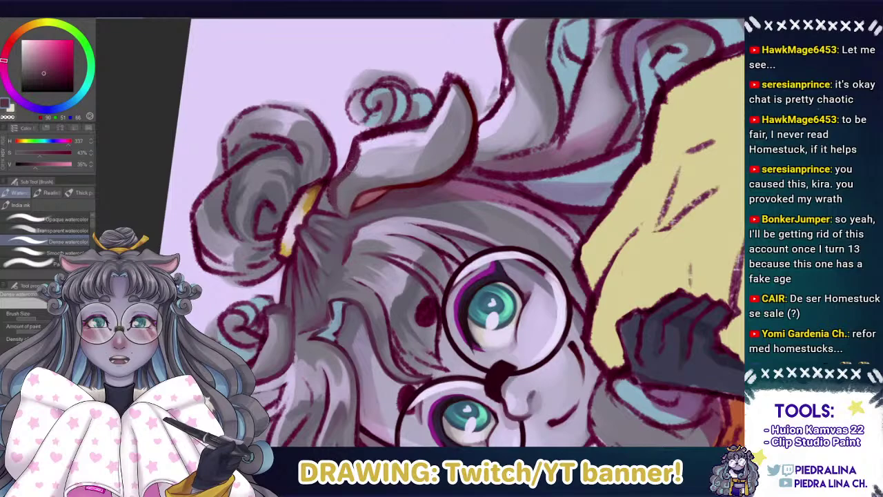
pyautogui.keyDown('alt'); pyautogui.click(339, 198); pyautogui.keyUp('alt')
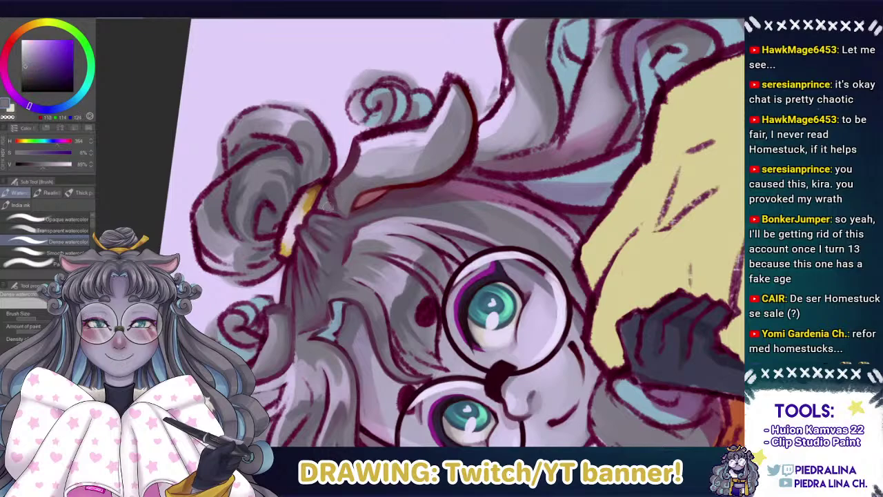
pyautogui.keyDown('alt'); pyautogui.click(347, 185); pyautogui.keyUp('alt')
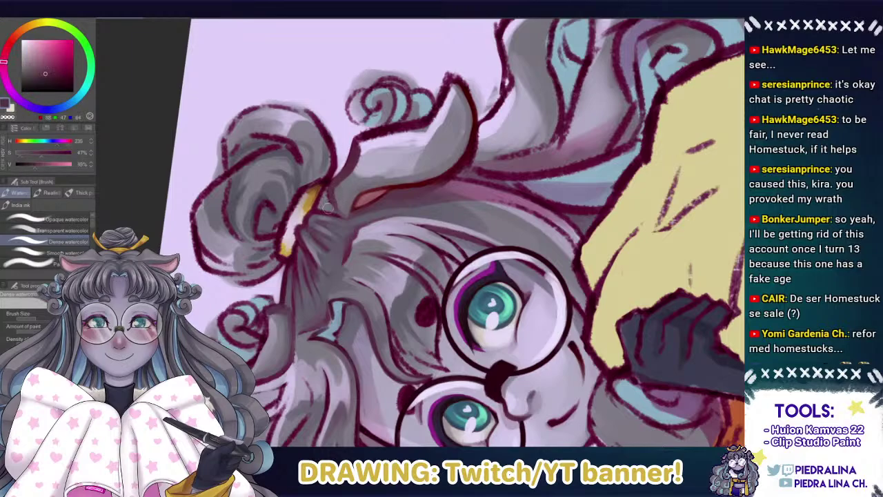
# Darken the gap between the ear base and the hair tie with sampled grey-violet, plum and dark maroon.
pyautogui.keyDown('alt'); pyautogui.click(334, 197); pyautogui.keyUp('alt')
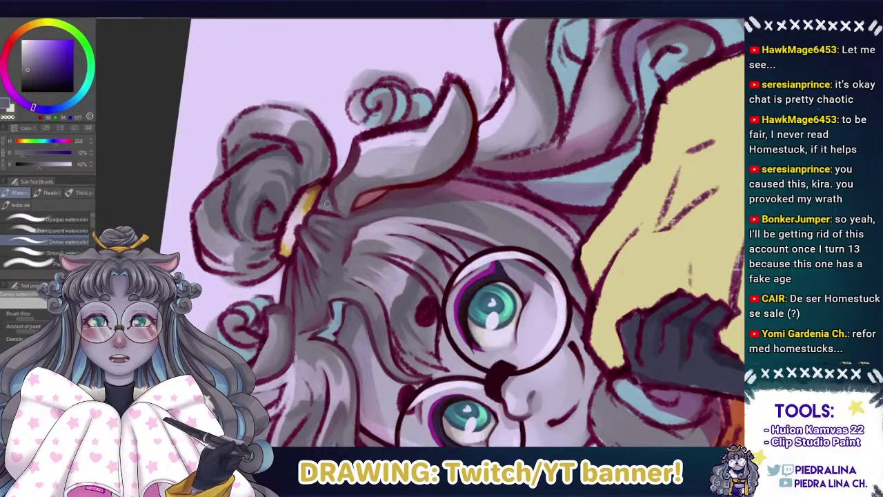
pyautogui.keyDown('alt'); pyautogui.click(328, 195); pyautogui.keyUp('alt')
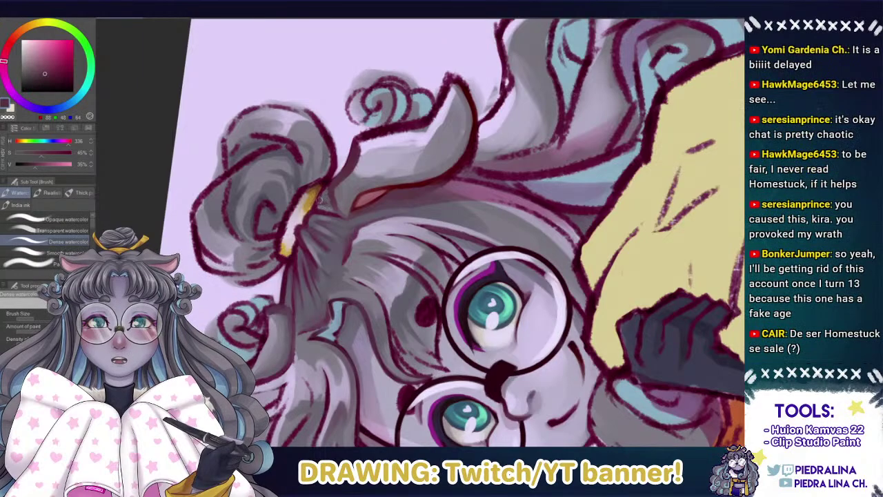
pyautogui.keyDown('alt'); pyautogui.click(321, 187); pyautogui.keyUp('alt')
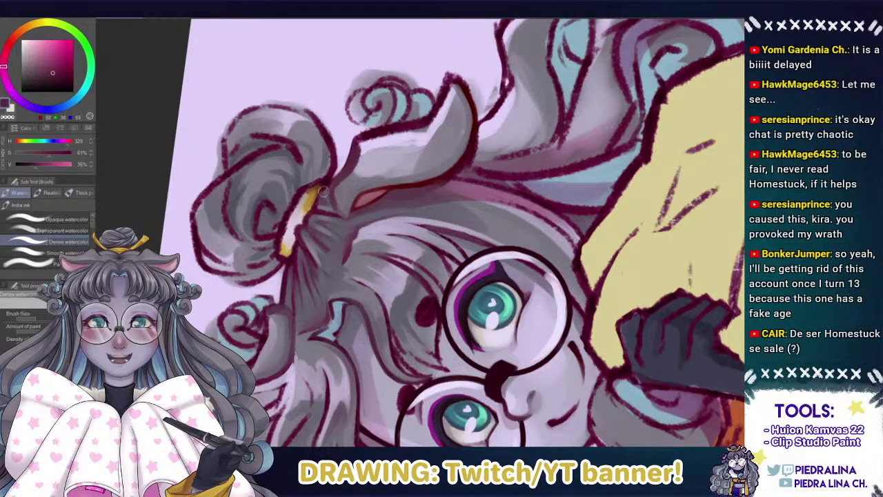
pyautogui.keyDown('alt'); pyautogui.click(322, 192); pyautogui.keyUp('alt')
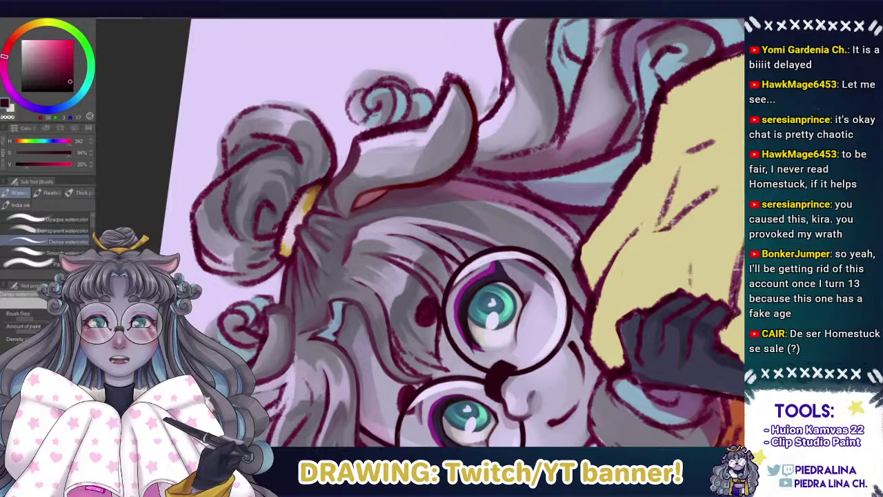
# Define the hair tie's ear-side end and its edge against the bun with sampled brown and dark maroon.
pyautogui.moveTo(242, 155); pyautogui.dragTo(304, 88)
pyautogui.moveTo(300, 136)
pyautogui.mouseDown()
pyautogui.moveTo(307, 182)
pyautogui.moveTo(395, 205)
pyautogui.mouseUp()
pyautogui.keyDown('alt'); pyautogui.click(390, 209); pyautogui.keyUp('alt')
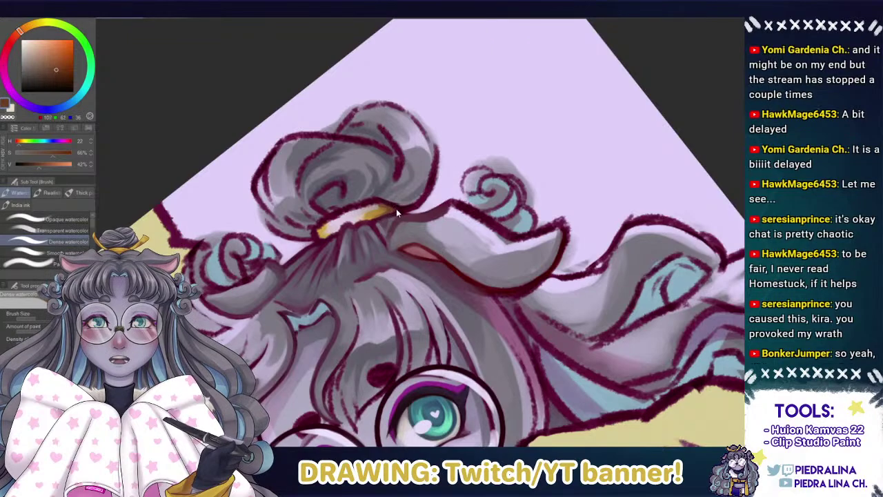
pyautogui.keyDown('alt'); pyautogui.click(399, 207); pyautogui.keyUp('alt')
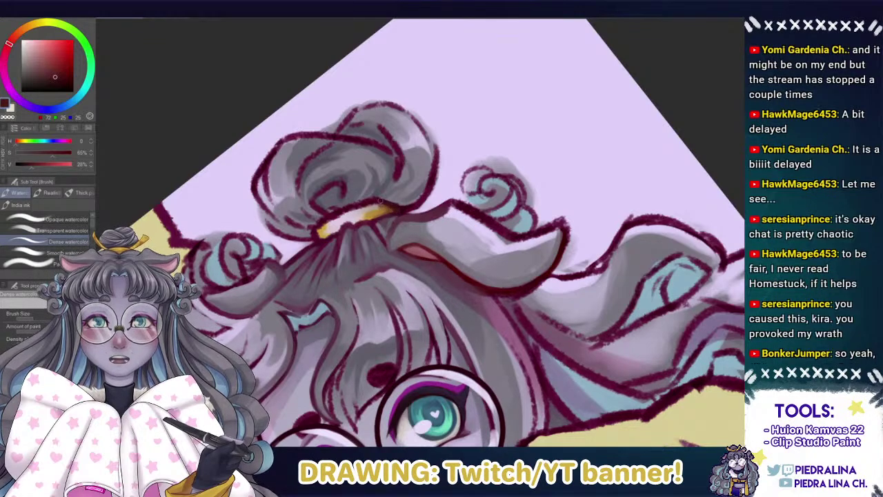
pyautogui.keyDown('alt'); pyautogui.click(397, 210); pyautogui.keyUp('alt')
pyautogui.keyDown('alt'); pyautogui.click(397, 208); pyautogui.keyUp('alt')
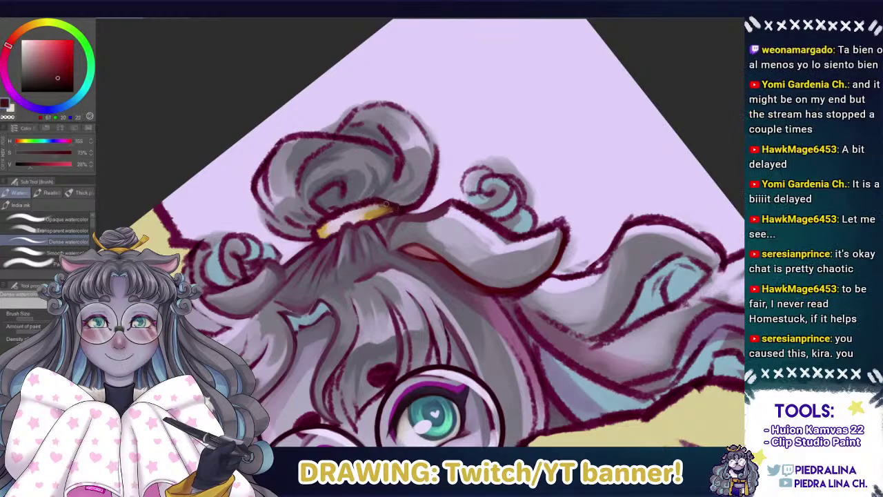
pyautogui.keyDown('alt'); pyautogui.click(376, 201); pyautogui.keyUp('alt')
pyautogui.keyDown('alt'); pyautogui.click(396, 207); pyautogui.keyUp('alt')
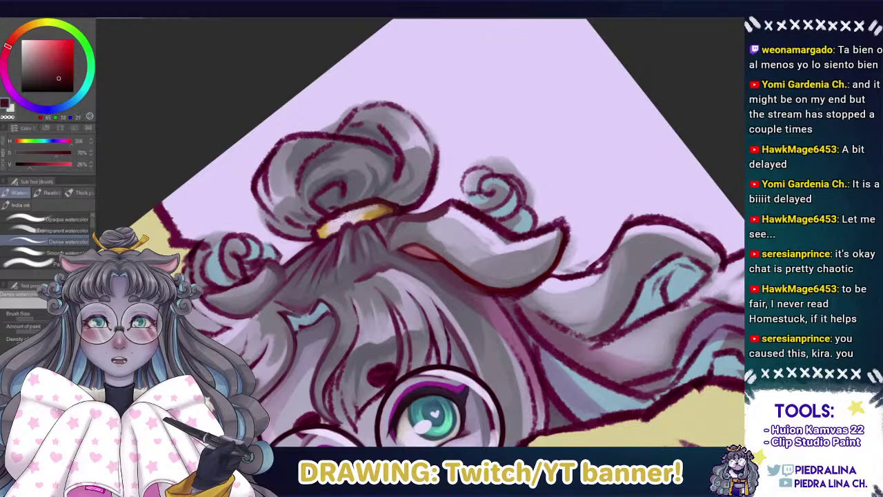
# Paint the hair tie's upper rim with sampled ochre and gold, edging it against the bun with reddish brown.
pyautogui.keyDown('alt'); pyautogui.click(363, 211); pyautogui.keyUp('alt')
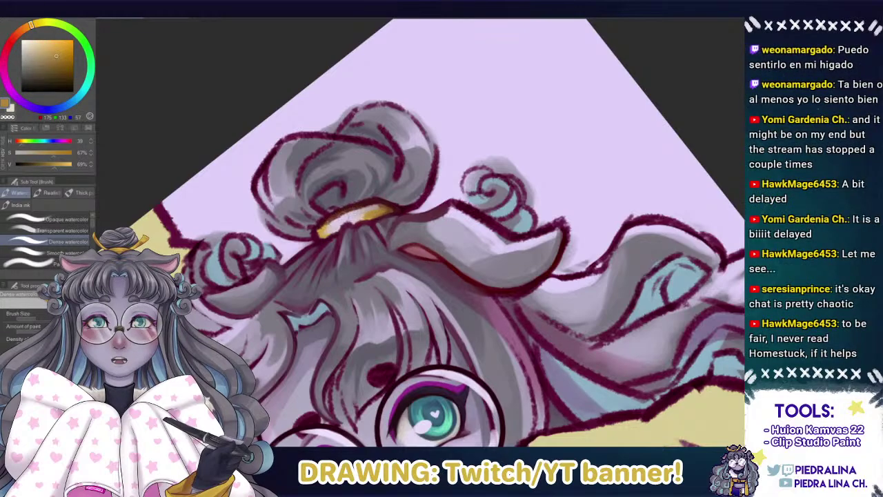
pyautogui.keyDown('alt'); pyautogui.click(348, 207); pyautogui.keyUp('alt')
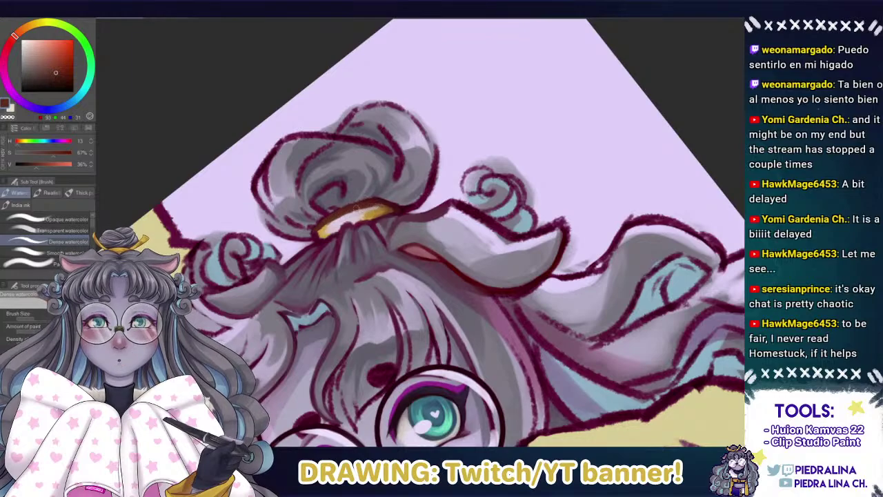
pyautogui.keyDown('alt'); pyautogui.click(354, 211); pyautogui.keyUp('alt')
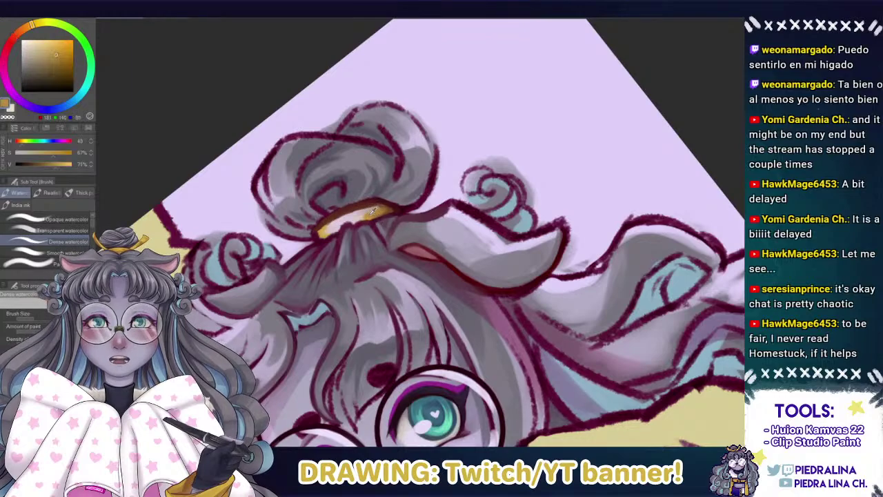
pyautogui.keyDown('alt'); pyautogui.click(322, 232); pyautogui.keyUp('alt')
pyautogui.moveTo(358, 211); pyautogui.dragTo(371, 206)
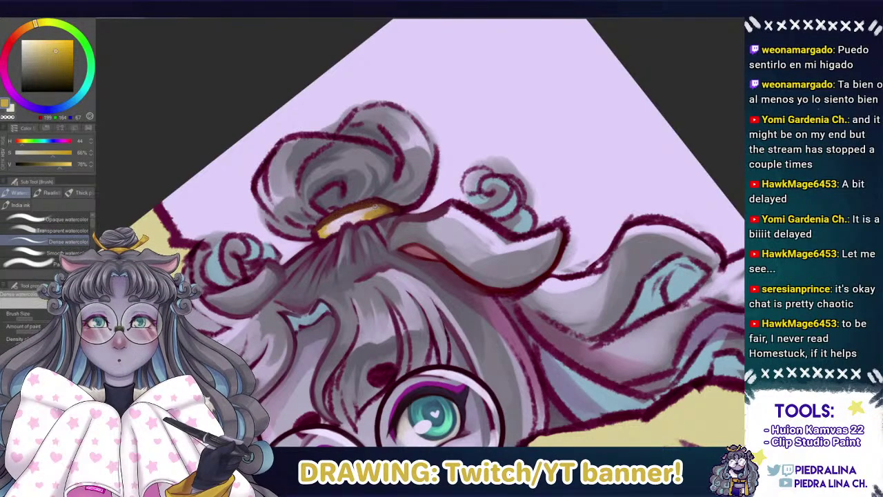
pyautogui.moveTo(371, 206); pyautogui.dragTo(322, 227)
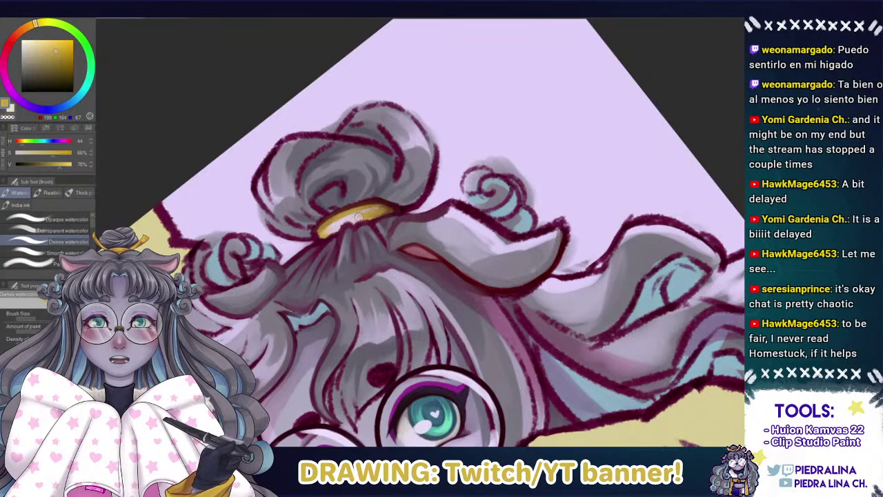
# Extend the gold around the hair tie's band and shape its central highlight with sampled pale lavender.
pyautogui.moveTo(361, 443); pyautogui.dragTo(358, 172)
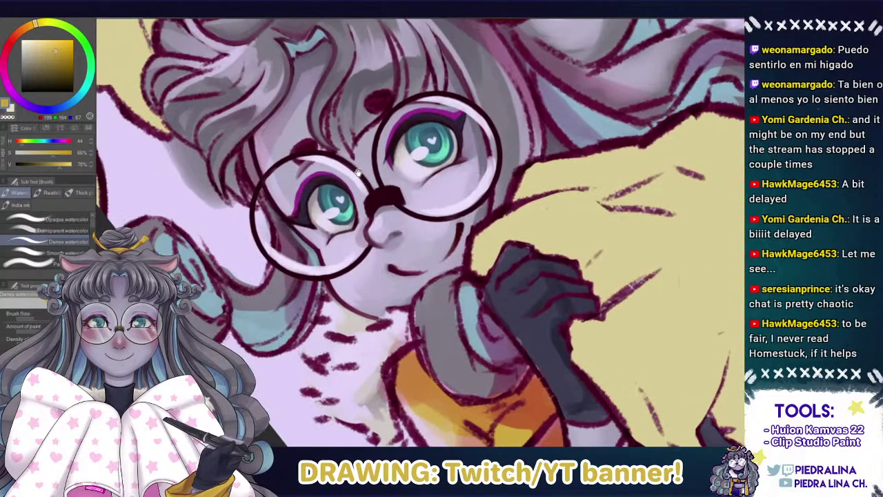
pyautogui.scroll(-3, 358, 173)
pyautogui.scroll(6, 339, 164)
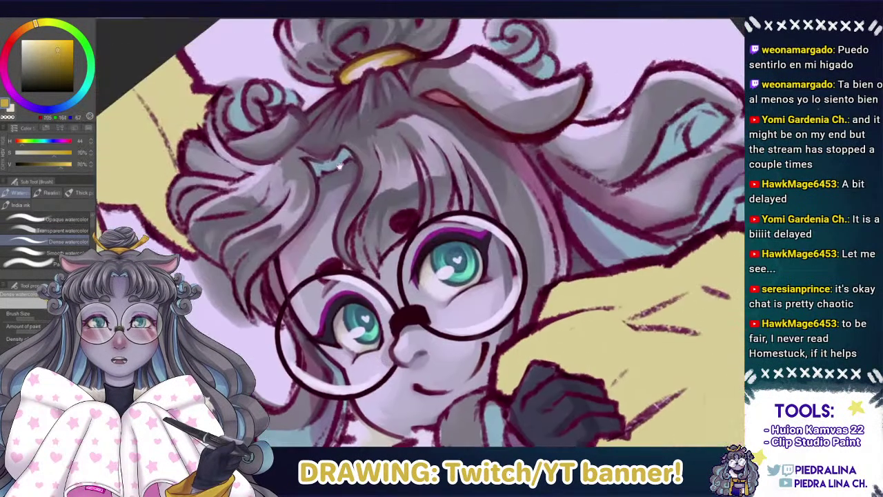
pyautogui.scroll(2, 340, 165)
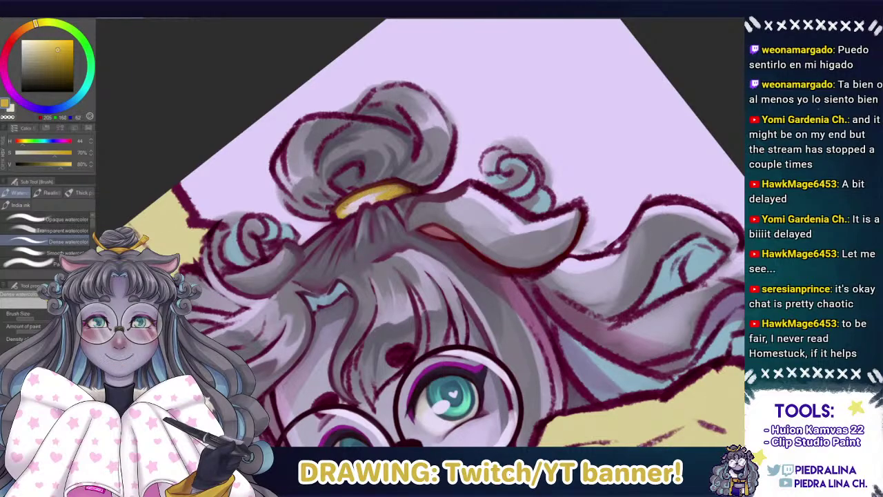
pyautogui.moveTo(339, 211); pyautogui.dragTo(386, 189)
pyautogui.keyDown('alt'); pyautogui.click(365, 200); pyautogui.keyUp('alt')
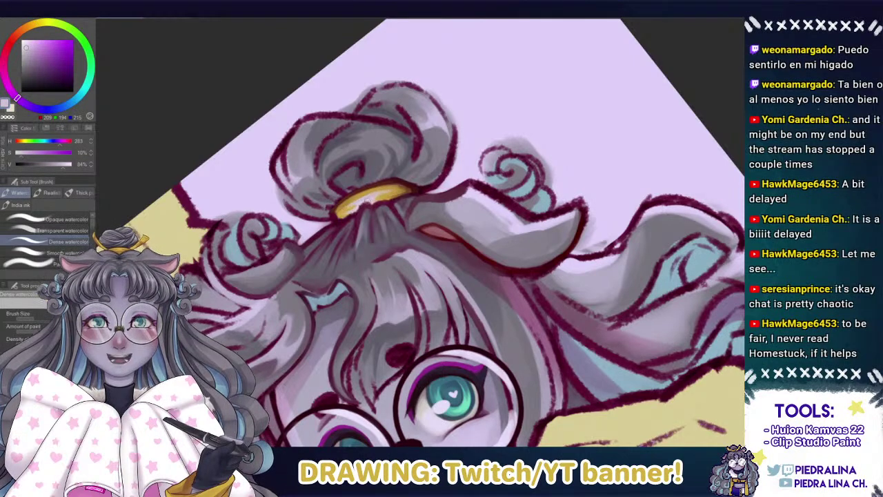
pyautogui.keyDown('alt'); pyautogui.click(382, 196); pyautogui.keyUp('alt')
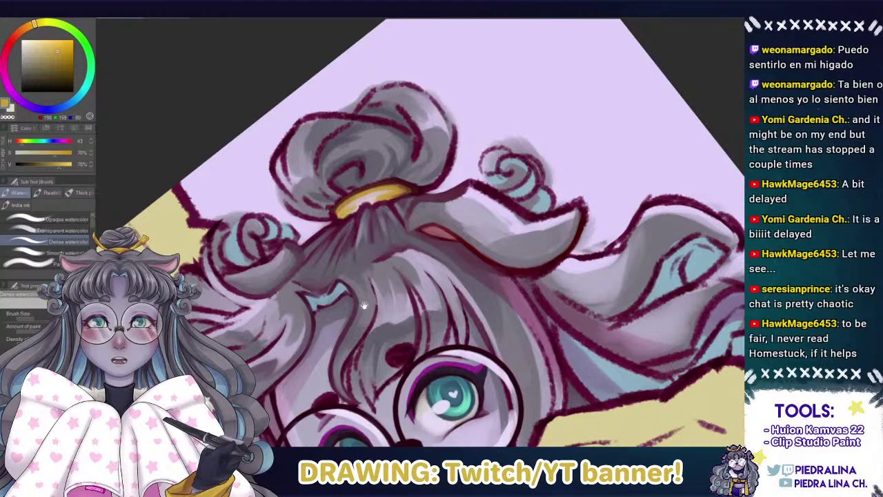
# Shade the hair tie with orange sampled from the character's sleeve, blending it with sampled light gold.
pyautogui.moveTo(397, 367); pyautogui.dragTo(343, 81)
pyautogui.moveTo(427, 247); pyautogui.dragTo(368, 136)
pyautogui.keyDown('alt'); pyautogui.click(433, 245); pyautogui.keyUp('alt')
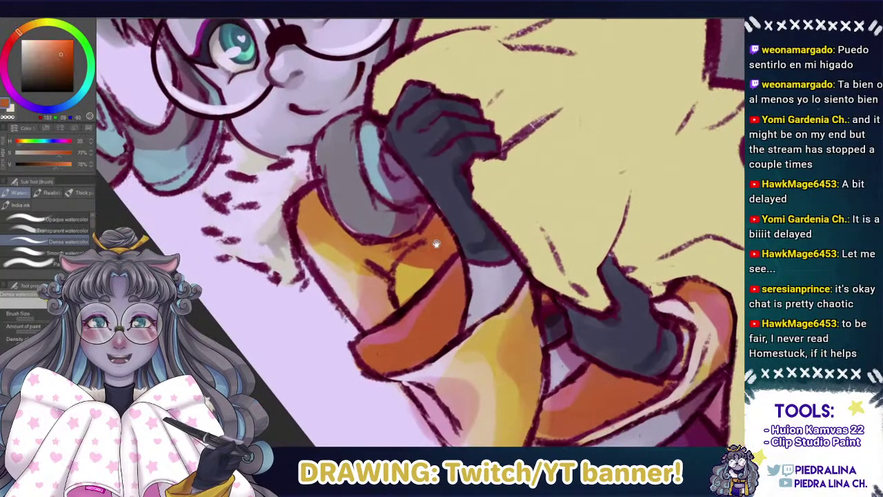
pyautogui.moveTo(302, 103); pyautogui.dragTo(388, 207)
pyautogui.moveTo(304, 78); pyautogui.dragTo(435, 204)
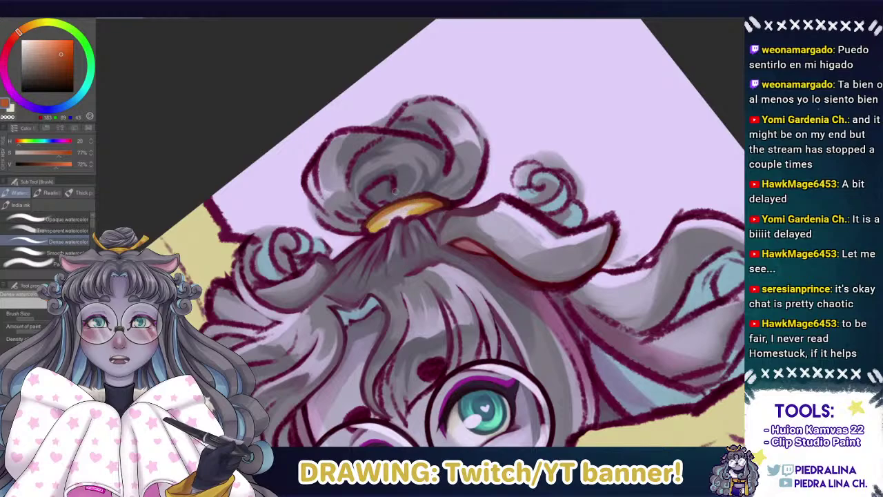
pyautogui.keyDown('alt'); pyautogui.click(381, 221); pyautogui.keyUp('alt')
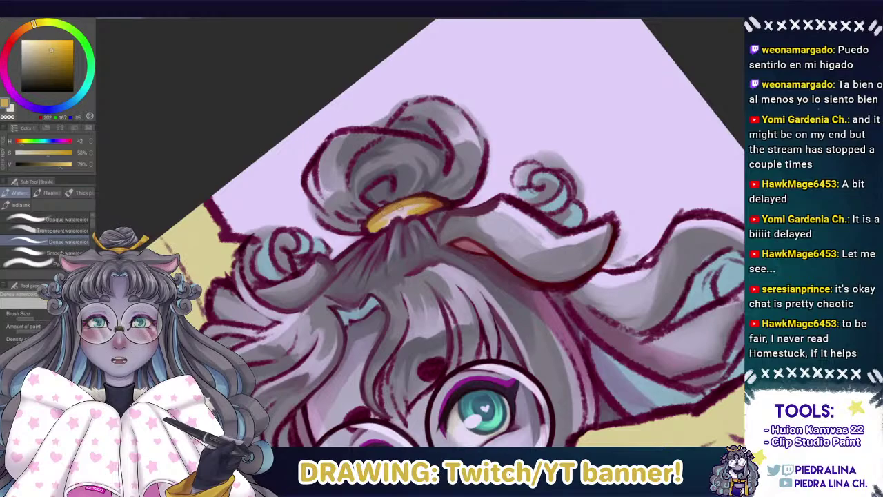
# Sharpen the line between the hair tie and the bun using a smaller brush and sampled dark maroon.
pyautogui.keyDown('alt'); pyautogui.click(423, 196); pyautogui.keyUp('alt')
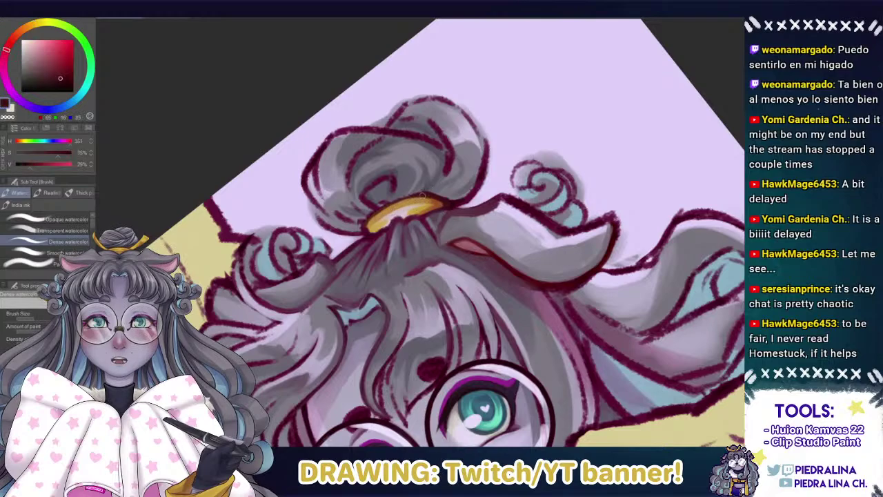
pyautogui.keyDown('alt'); pyautogui.click(449, 159); pyautogui.keyUp('alt')
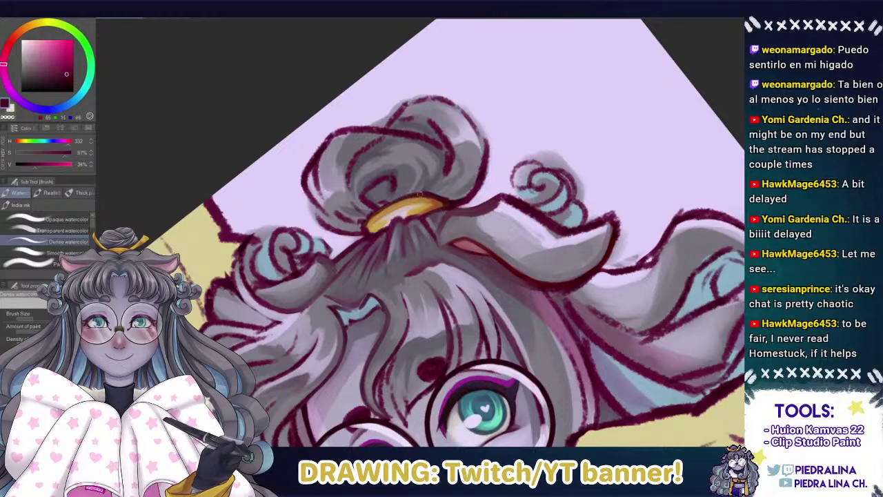
pyautogui.keyDown('alt'); pyautogui.click(402, 138); pyautogui.keyUp('alt')
pyautogui.keyDown('alt'); pyautogui.click(415, 193); pyautogui.keyUp('alt')
pyautogui.press('[')
pyautogui.keyDown('alt'); pyautogui.click(406, 203); pyautogui.keyUp('alt')
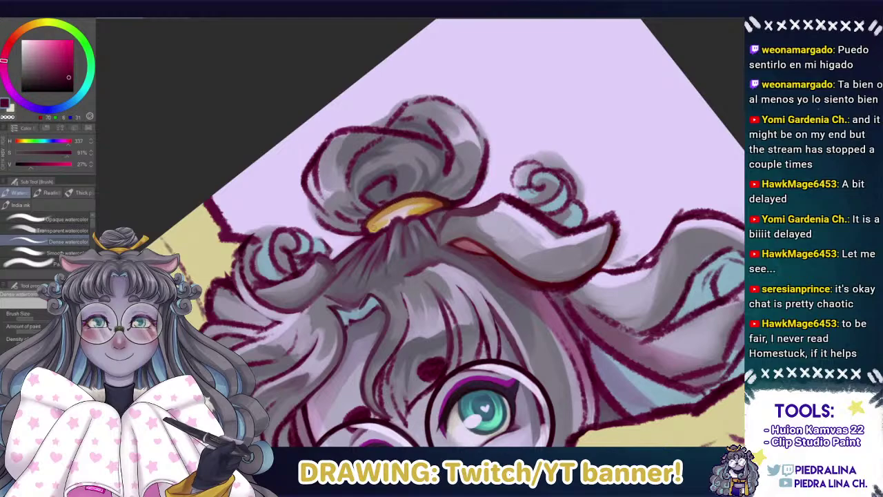
# Deepen the hair tie's end farthest from the ear with sampled burnt orange and touch up its maroon edge.
pyautogui.keyDown('alt'); pyautogui.click(439, 202); pyautogui.keyUp('alt')
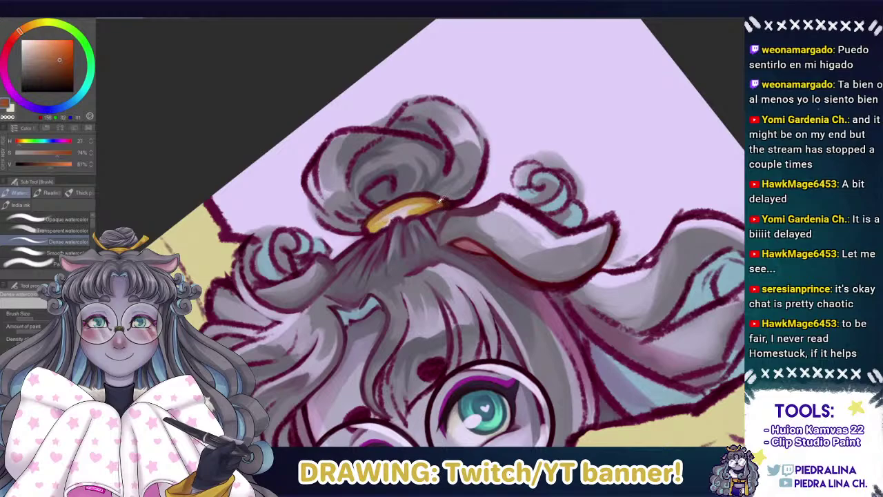
pyautogui.moveTo(385, 218); pyautogui.dragTo(370, 229)
pyautogui.keyDown('alt'); pyautogui.click(409, 195); pyautogui.keyUp('alt')
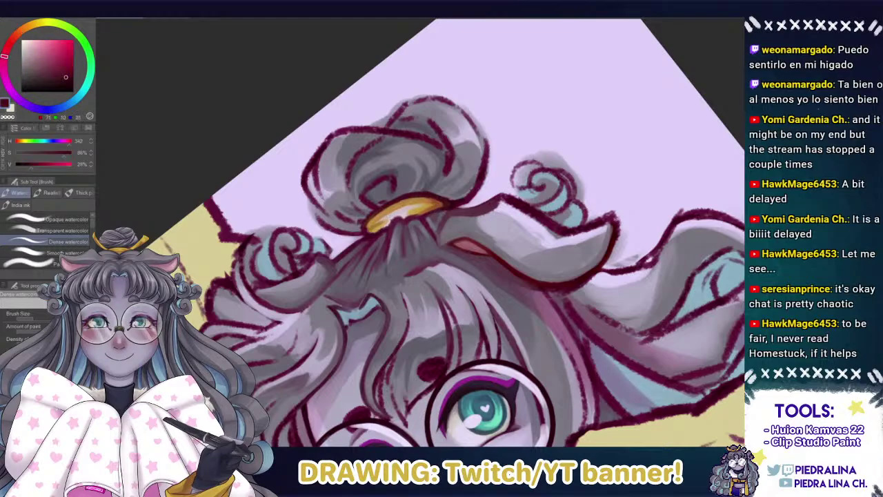
# Mix a muted dark red and paint fold shadows at the hair tie's far end, blending with sampled ochre and red-brown.
pyautogui.keyDown('alt'); pyautogui.click(382, 190); pyautogui.keyUp('alt')
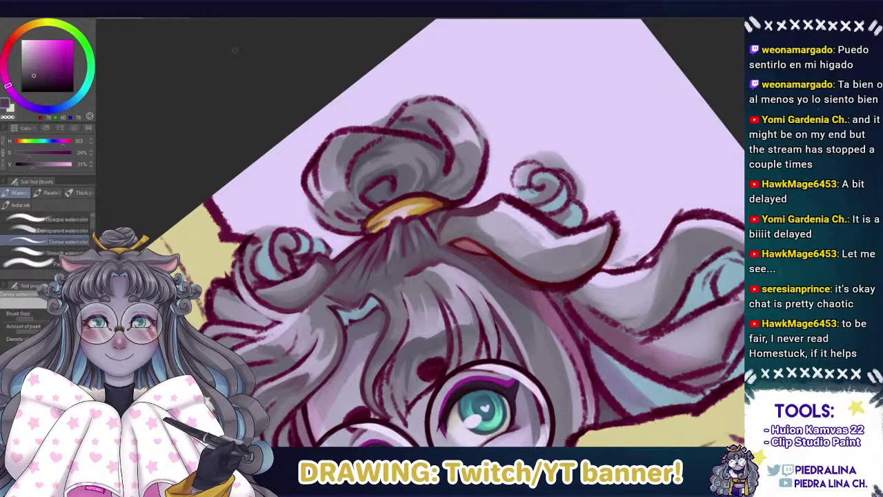
pyautogui.click(49, 73)
pyautogui.click(8, 44)
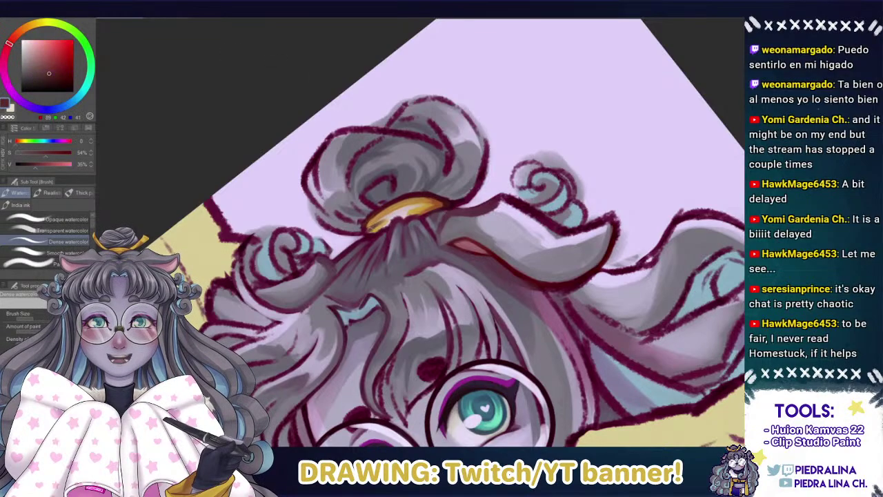
pyautogui.keyDown('alt'); pyautogui.click(389, 219); pyautogui.keyUp('alt')
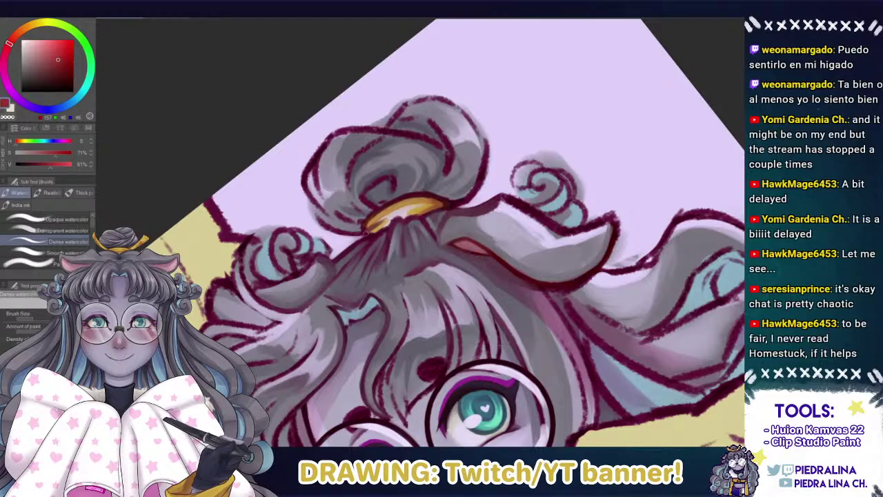
pyautogui.keyDown('alt'); pyautogui.click(384, 216); pyautogui.keyUp('alt')
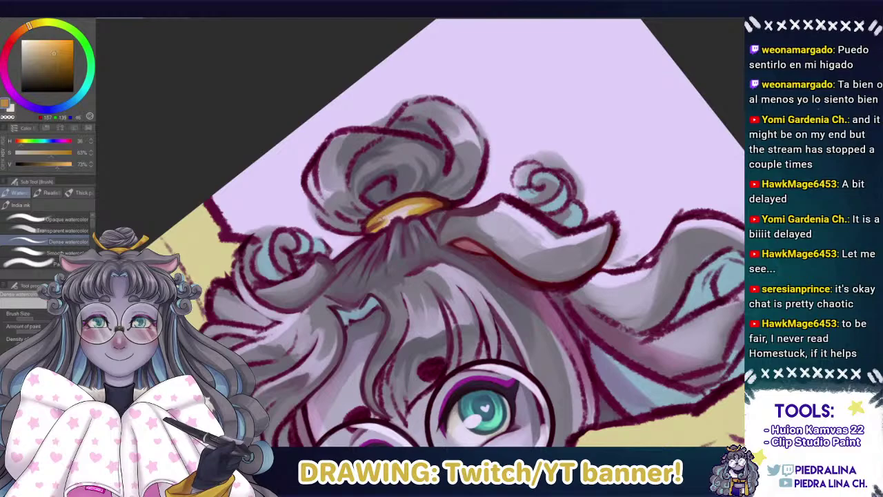
pyautogui.keyDown('alt'); pyautogui.click(370, 225); pyautogui.keyUp('alt')
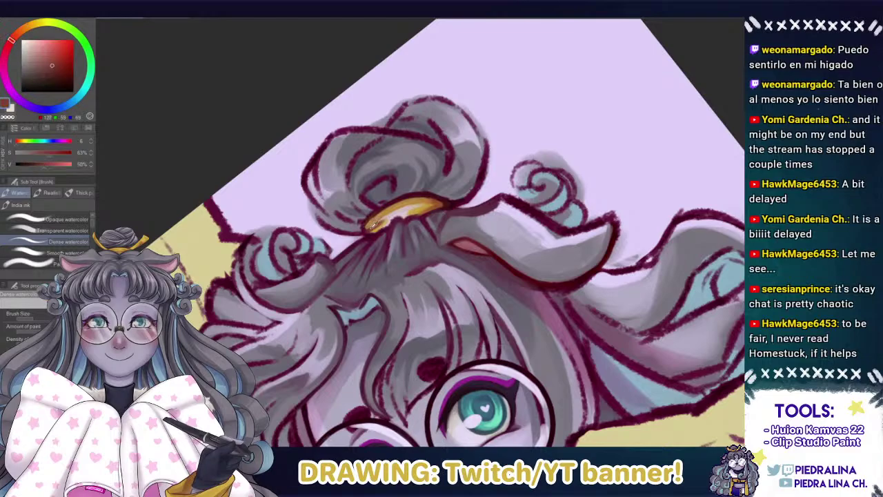
pyautogui.keyDown('alt'); pyautogui.click(375, 218); pyautogui.keyUp('alt')
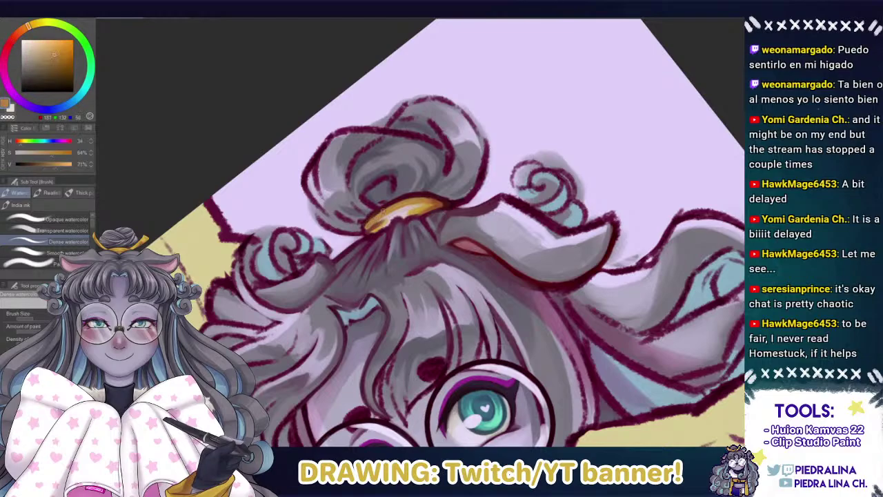
# Touch up the hair tie's upper edge and ear-side end with sampled dark maroon, and reset the canvas rotation.
pyautogui.keyDown('alt'); pyautogui.click(396, 198); pyautogui.keyUp('alt')
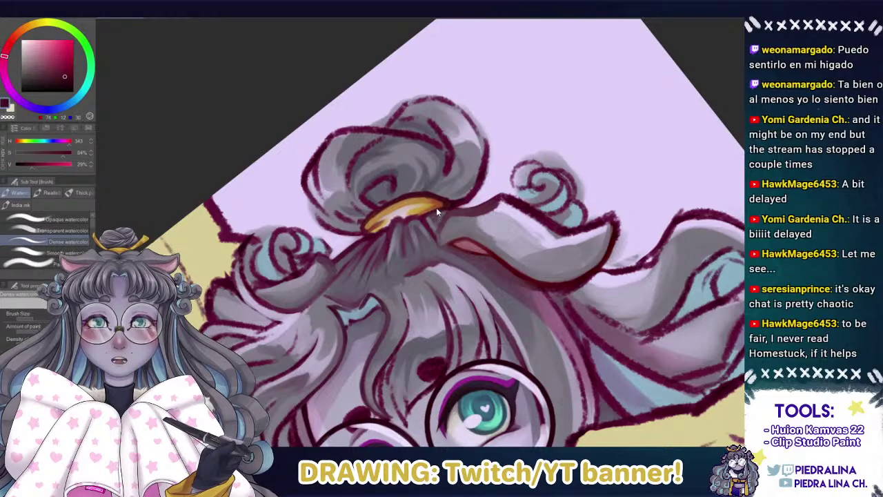
pyautogui.moveTo(438, 207); pyautogui.dragTo(417, 209)
pyautogui.moveTo(375, 166)
pyautogui.mouseDown()
pyautogui.moveTo(339, 134)
pyautogui.moveTo(361, 144)
pyautogui.mouseUp()
pyautogui.scroll(1, 360, 144)
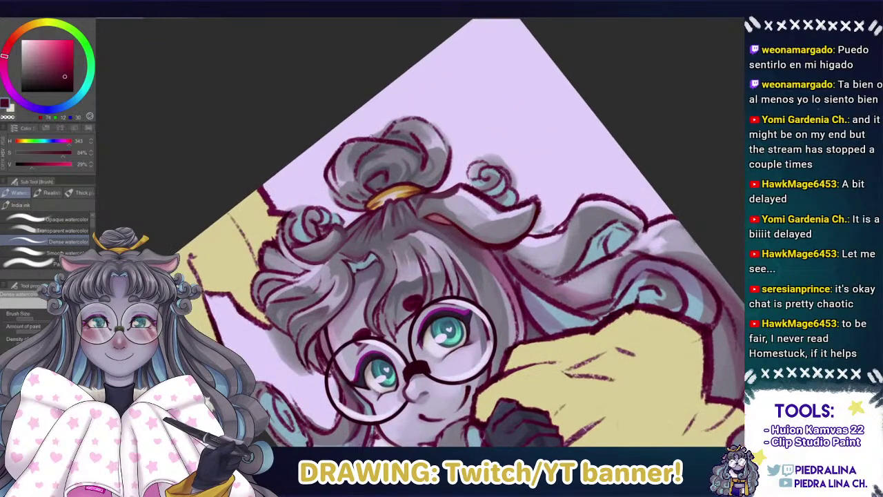
pyautogui.hotkey('ctrl', '@')
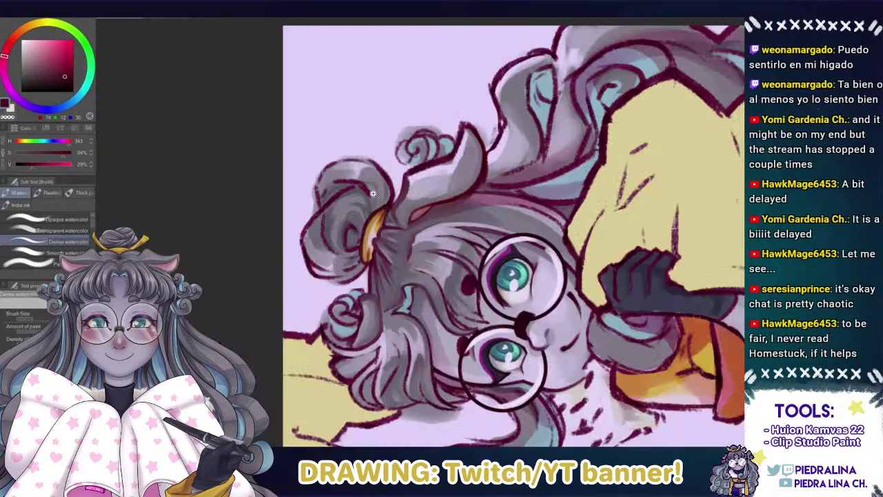
# Touch up the hair tie's ear-side end and the adjoining bun line with sampled gold, pale lavender and dark maroon.
pyautogui.scroll(3, 375, 197)
pyautogui.keyDown('alt'); pyautogui.click(408, 195); pyautogui.keyUp('alt')
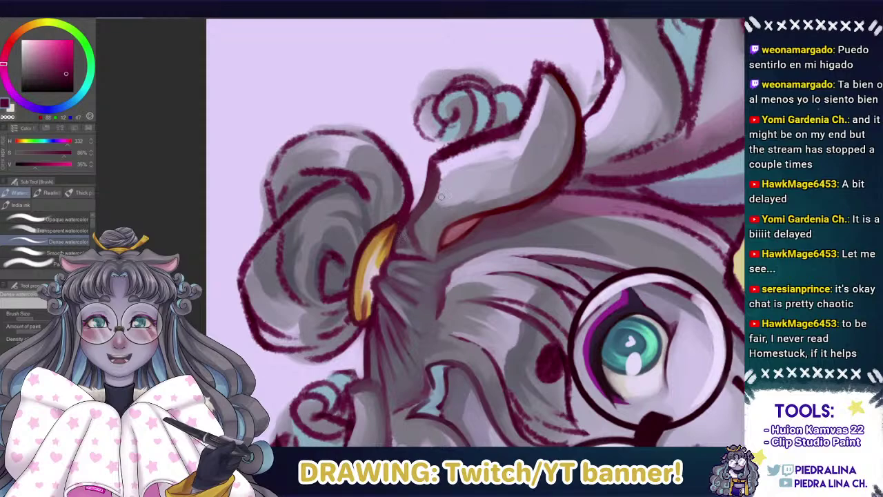
pyautogui.hotkey('ctrl', 'shift', 'u')
pyautogui.hotkey('ctrl', 'shift', 'u')
pyautogui.keyDown('alt'); pyautogui.click(380, 258); pyautogui.keyUp('alt')
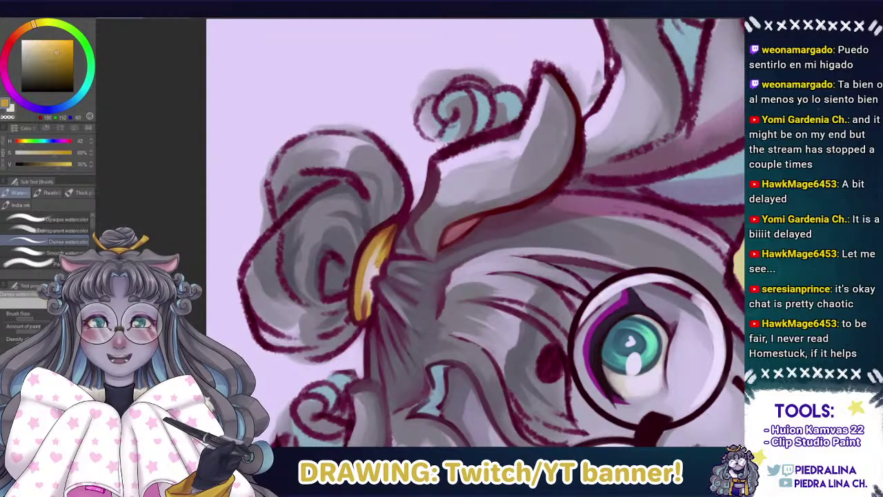
pyautogui.moveTo(325, 186); pyautogui.dragTo(393, 207)
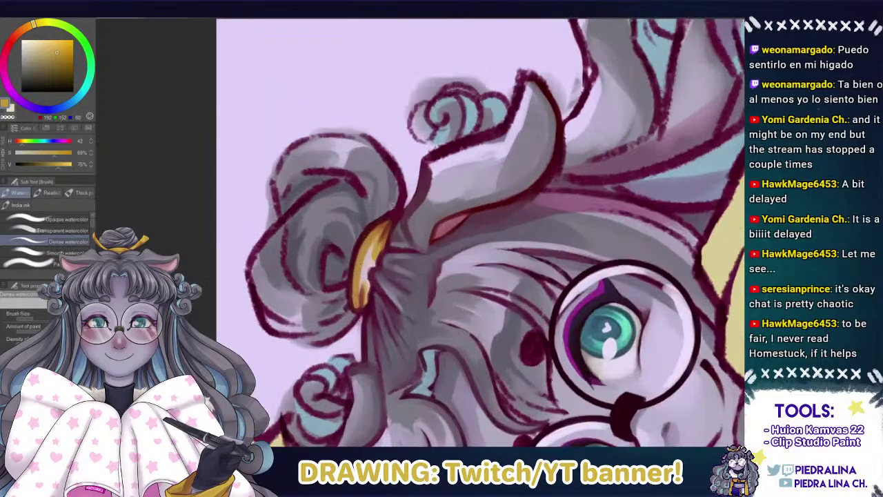
pyautogui.keyDown('alt'); pyautogui.click(409, 197); pyautogui.keyUp('alt')
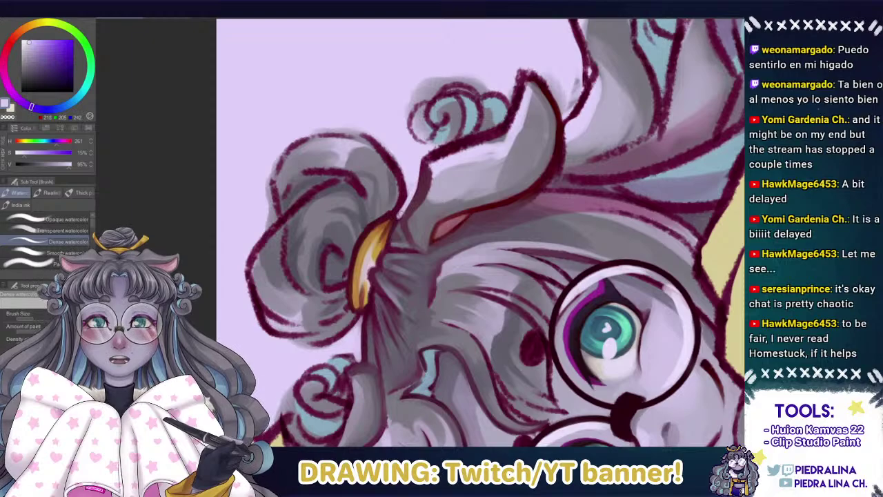
pyautogui.keyDown('alt'); pyautogui.click(394, 215); pyautogui.keyUp('alt')
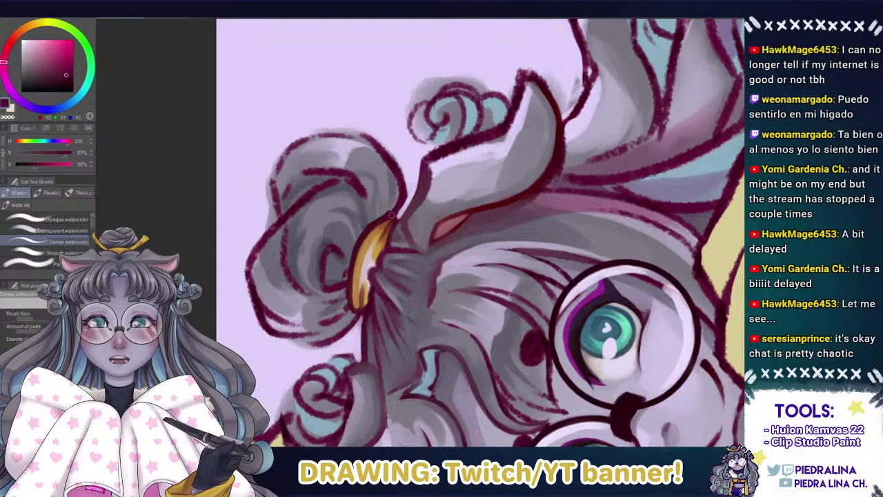
# Rotate the canvas so the head sits more upright and clean the bun's outer edge with the sampled lavender background colour.
pyautogui.moveTo(349, 159); pyautogui.dragTo(349, 197)
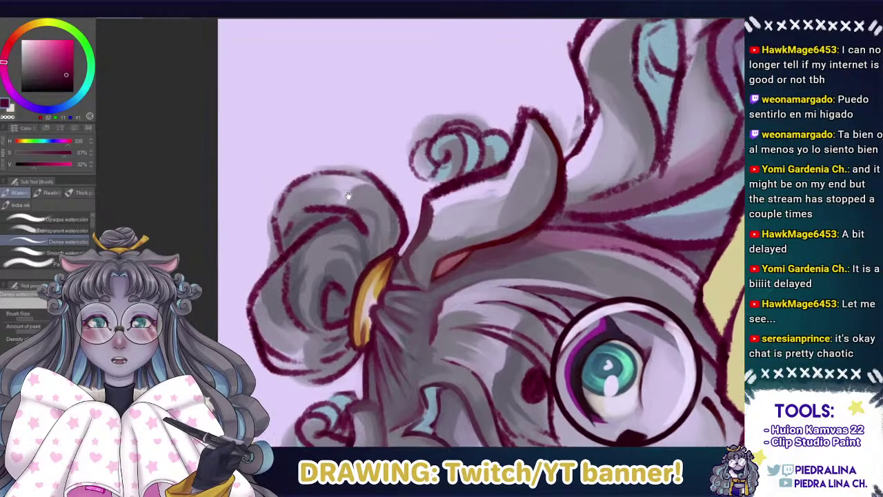
pyautogui.moveTo(248, 95); pyautogui.dragTo(425, 35)
pyautogui.moveTo(326, 124); pyautogui.dragTo(343, 162)
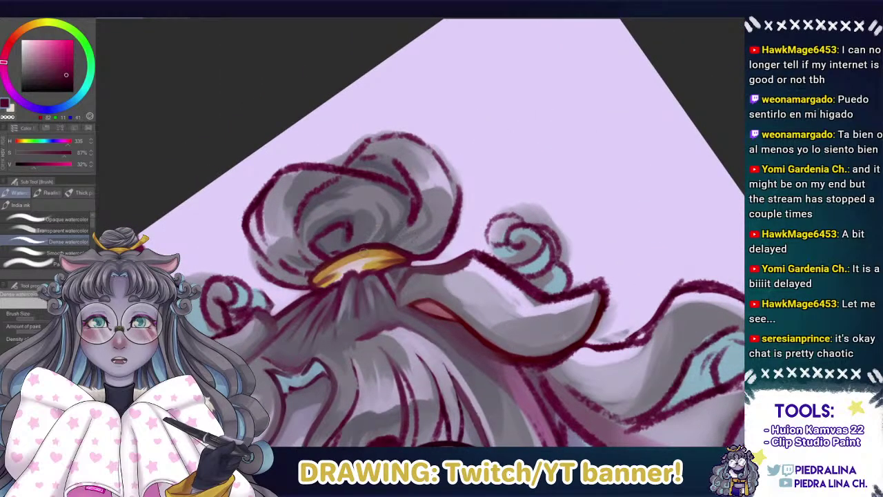
pyautogui.keyDown('alt'); pyautogui.click(457, 238); pyautogui.keyUp('alt')
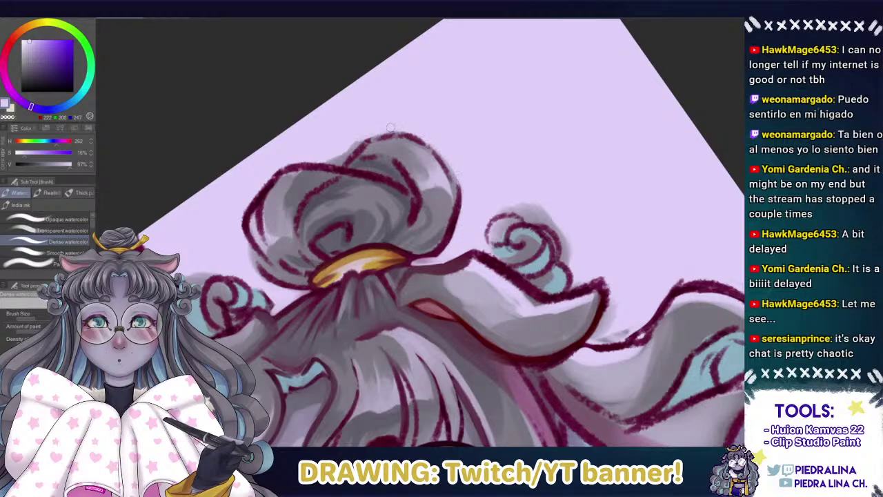
# Lighten the bun's lobe farthest from the ear with sampled grey and pale lavender-grey, softening the inside of its outline.
pyautogui.keyDown('alt'); pyautogui.click(344, 155); pyautogui.keyUp('alt')
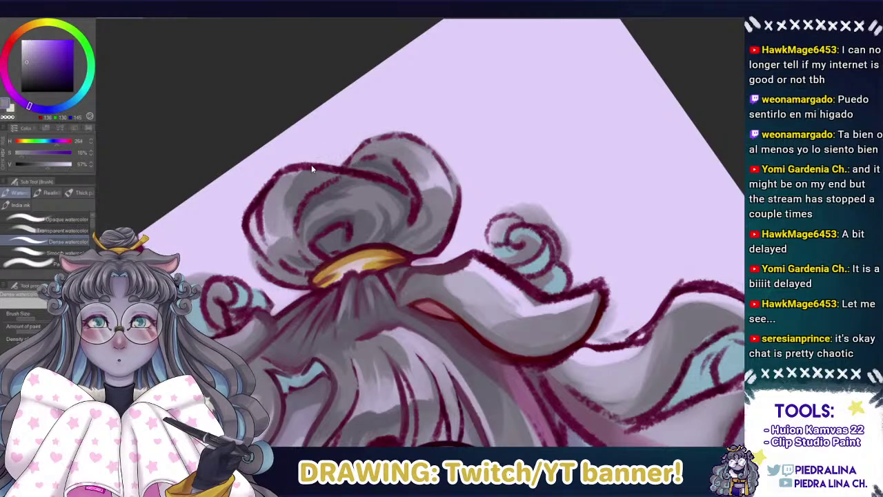
pyautogui.keyDown('alt'); pyautogui.click(293, 173); pyautogui.keyUp('alt')
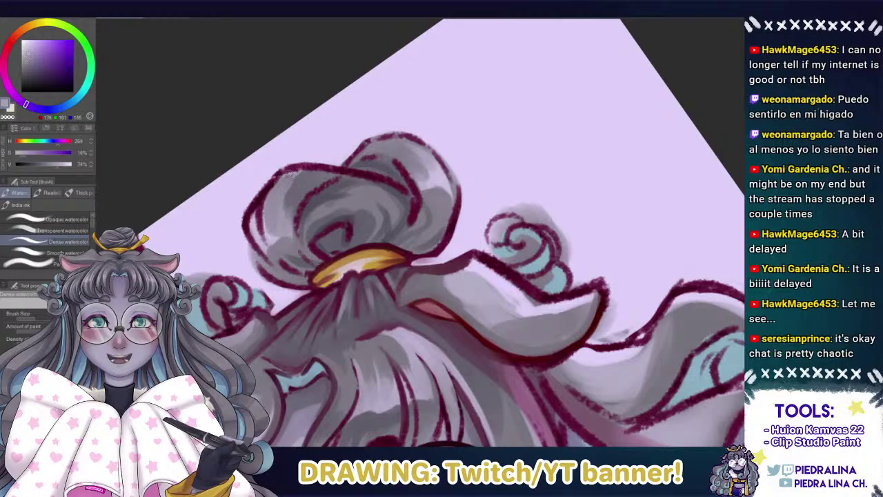
pyautogui.moveTo(297, 171)
pyautogui.mouseDown()
pyautogui.moveTo(249, 207)
pyautogui.moveTo(264, 225)
pyautogui.moveTo(266, 199)
pyautogui.mouseUp()
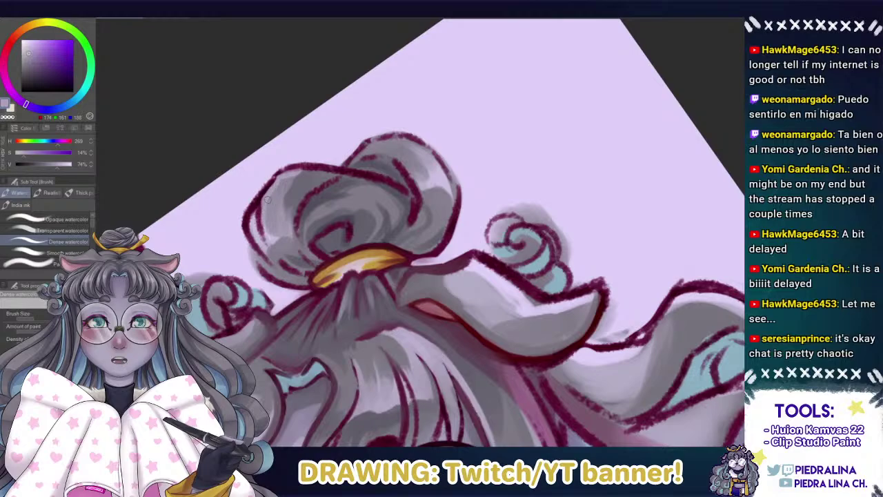
pyautogui.keyDown('alt'); pyautogui.click(266, 237); pyautogui.keyUp('alt')
pyautogui.keyDown('alt'); pyautogui.click(438, 179); pyautogui.keyUp('alt')
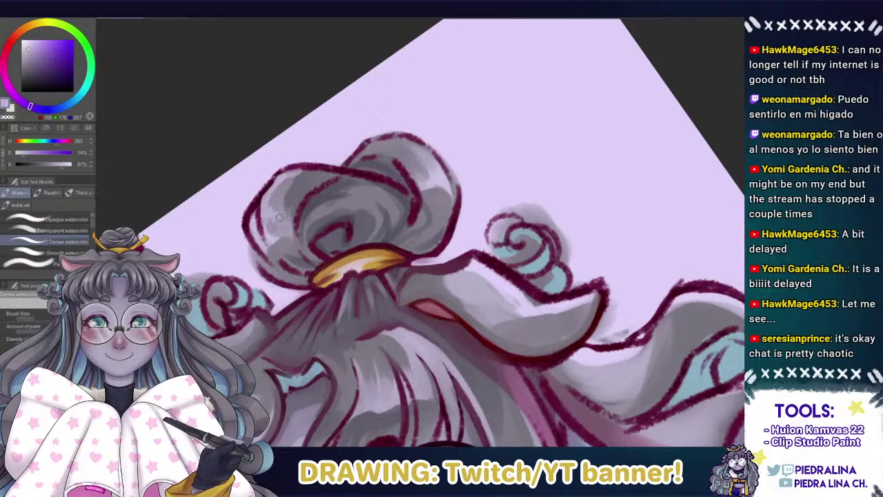
pyautogui.keyDown('alt'); pyautogui.click(285, 222); pyautogui.keyUp('alt')
pyautogui.keyDown('alt'); pyautogui.click(282, 203); pyautogui.keyUp('alt')
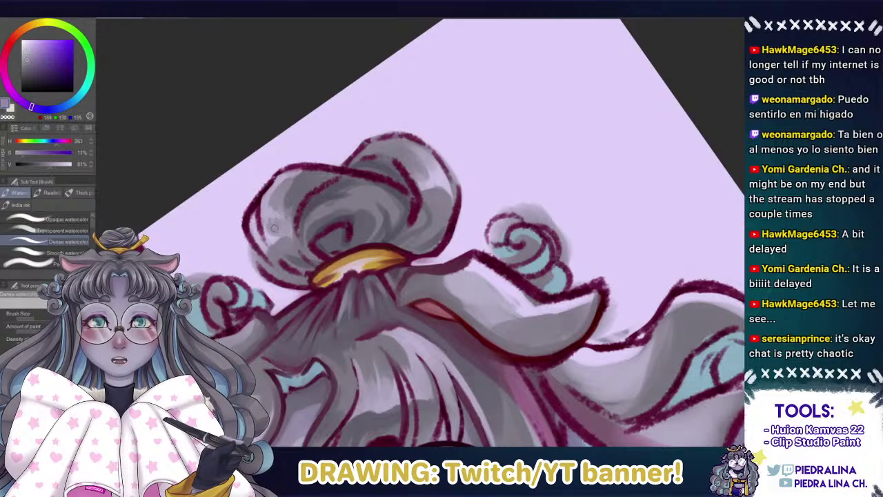
# Blend the bun's far lobe using a larger brush with sampled mid and dark greys, and add pale lavender highlight strokes.
pyautogui.press(']')
pyautogui.keyDown('alt'); pyautogui.click(278, 198); pyautogui.keyUp('alt')
pyautogui.keyDown('alt'); pyautogui.click(280, 197); pyautogui.keyUp('alt')
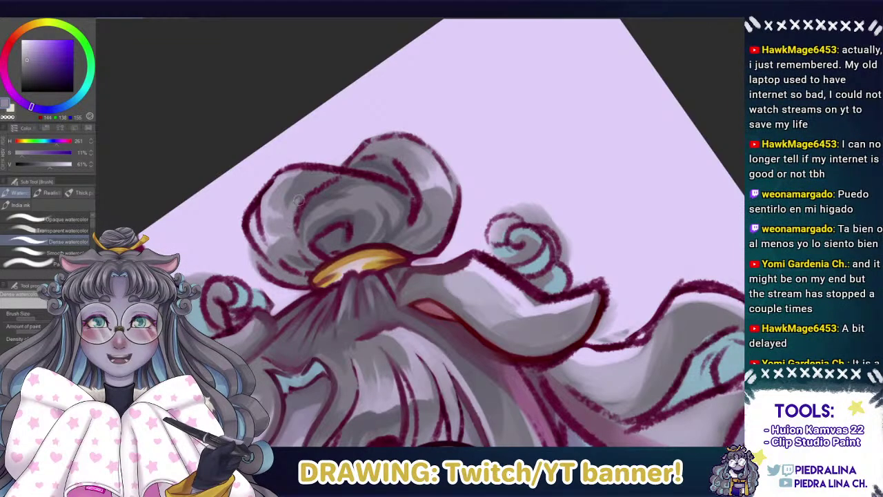
pyautogui.keyDown('alt'); pyautogui.click(305, 187); pyautogui.keyUp('alt')
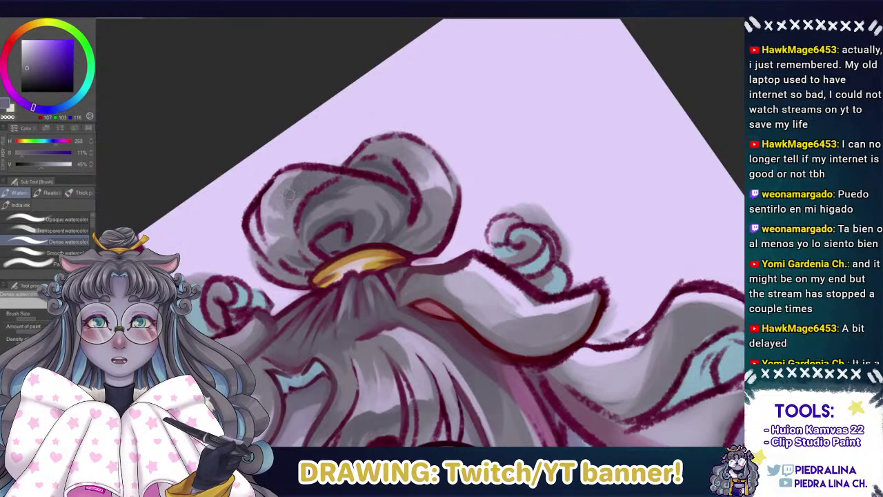
pyautogui.keyDown('alt'); pyautogui.click(304, 172); pyautogui.keyUp('alt')
pyautogui.moveTo(261, 218); pyautogui.dragTo(266, 165)
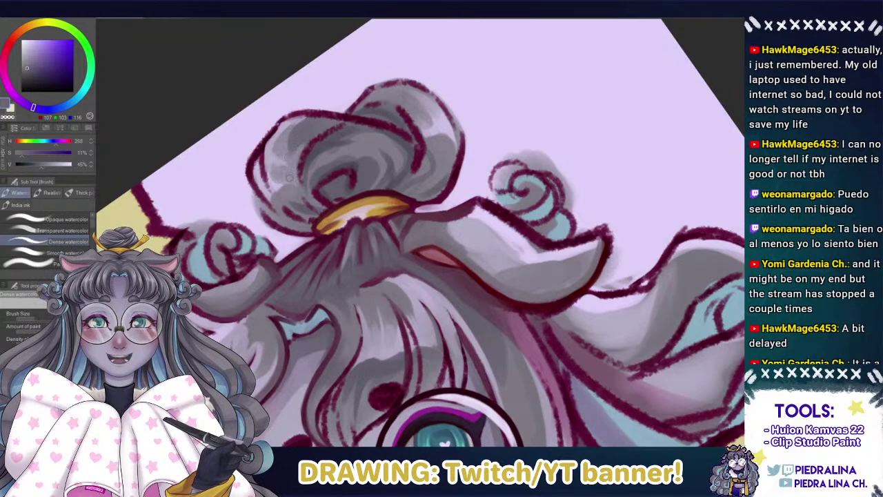
pyautogui.keyDown('alt'); pyautogui.click(290, 176); pyautogui.keyUp('alt')
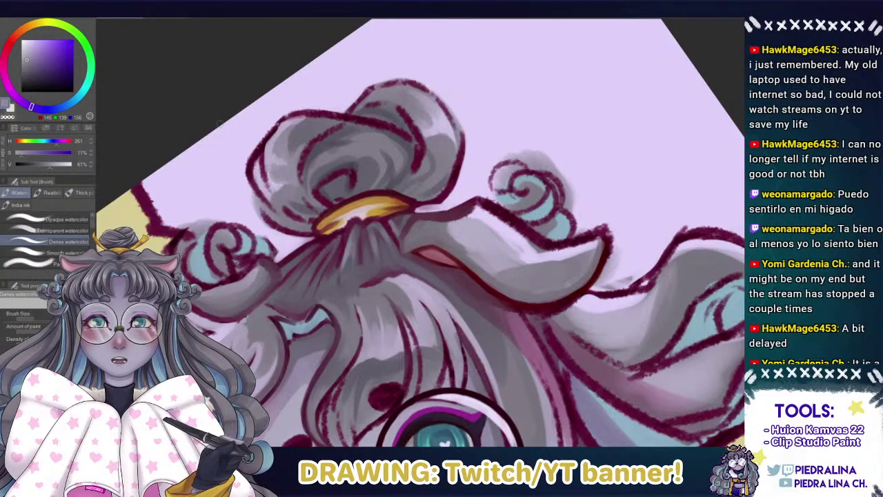
pyautogui.keyDown('alt'); pyautogui.click(277, 187); pyautogui.keyUp('alt')
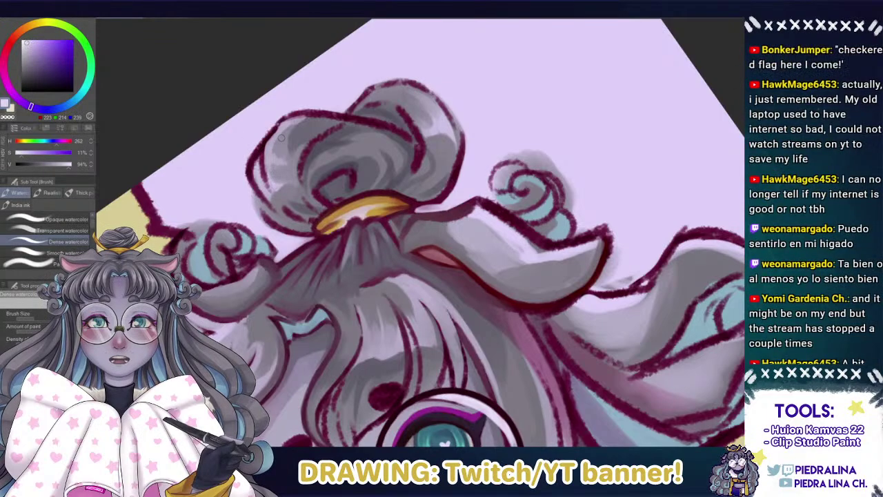
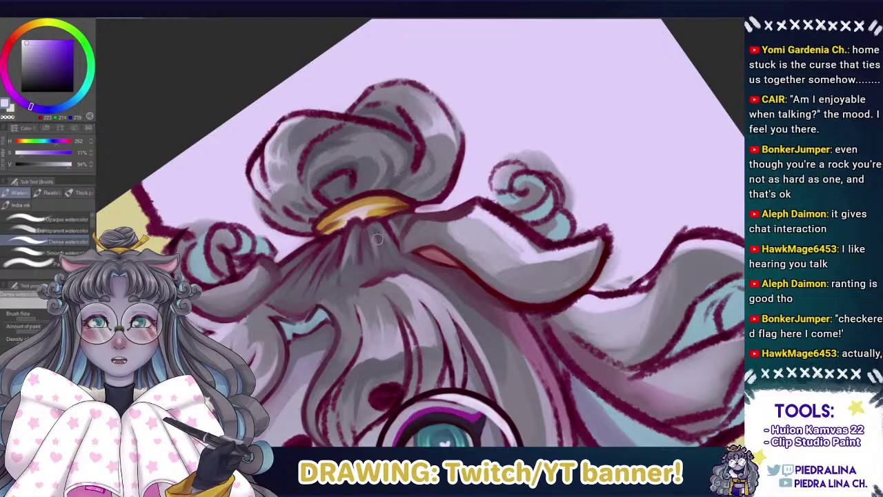
# Deepen the fold at the top of the bun with sampled plum, dark maroon and dark grey, blending its inner line.
pyautogui.keyDown('alt'); pyautogui.click(462, 276); pyautogui.keyUp('alt')
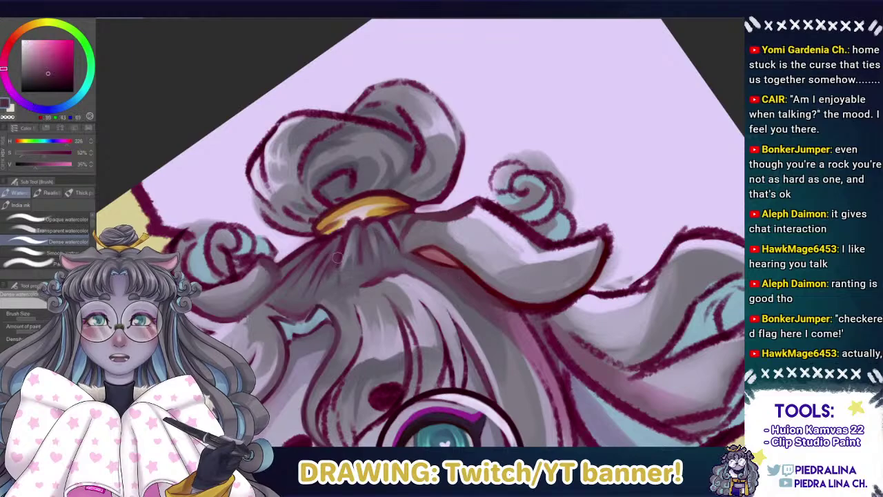
pyautogui.keyDown('alt'); pyautogui.click(410, 133); pyautogui.keyUp('alt')
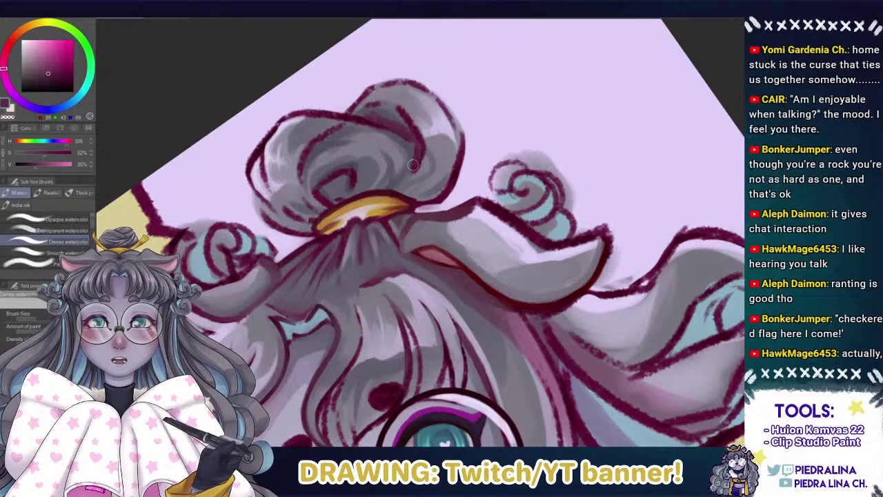
pyautogui.keyDown('alt'); pyautogui.click(466, 205); pyautogui.keyUp('alt')
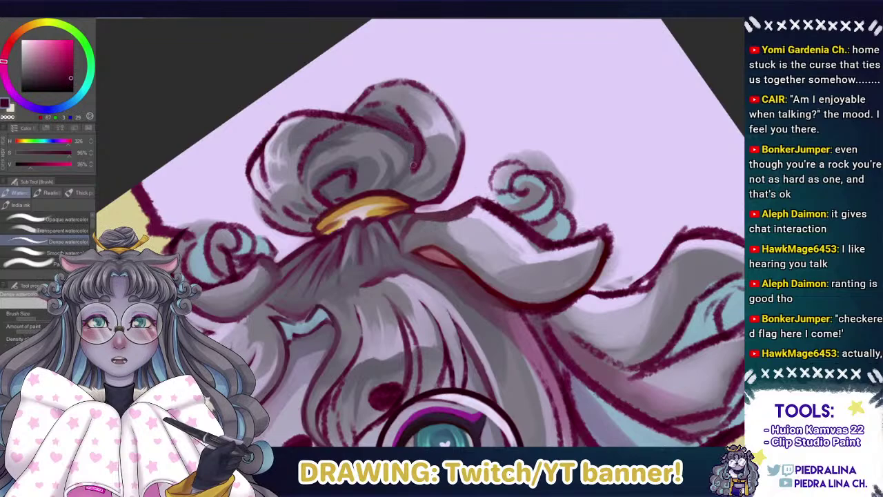
pyautogui.keyDown('alt'); pyautogui.click(392, 107); pyautogui.keyUp('alt')
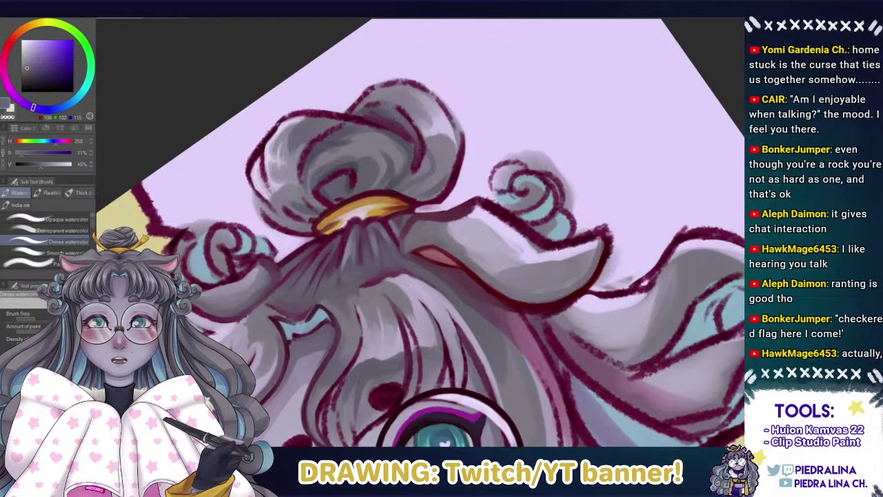
pyautogui.keyDown('alt'); pyautogui.click(379, 108); pyautogui.keyUp('alt')
pyautogui.moveTo(379, 105)
pyautogui.mouseDown()
pyautogui.moveTo(322, 128)
pyautogui.moveTo(360, 162)
pyautogui.mouseUp()
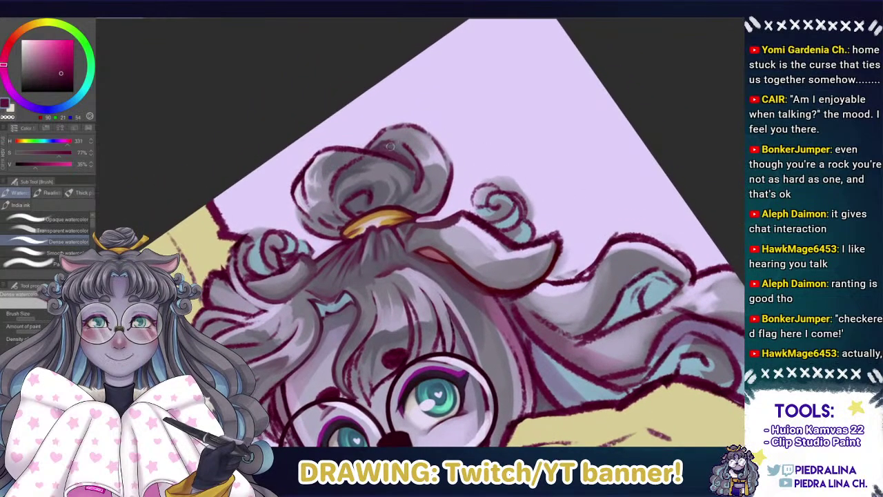
pyautogui.keyDown('alt'); pyautogui.click(390, 147); pyautogui.keyUp('alt')
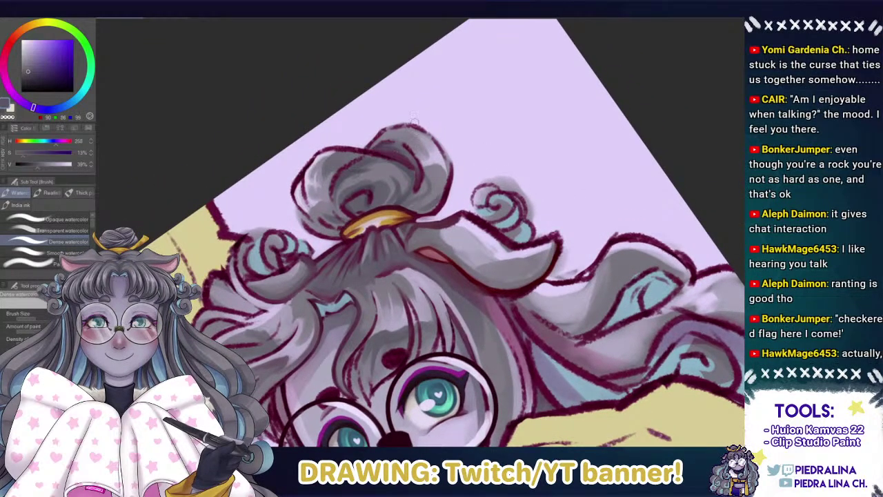
pyautogui.keyDown('alt'); pyautogui.click(386, 147); pyautogui.keyUp('alt')
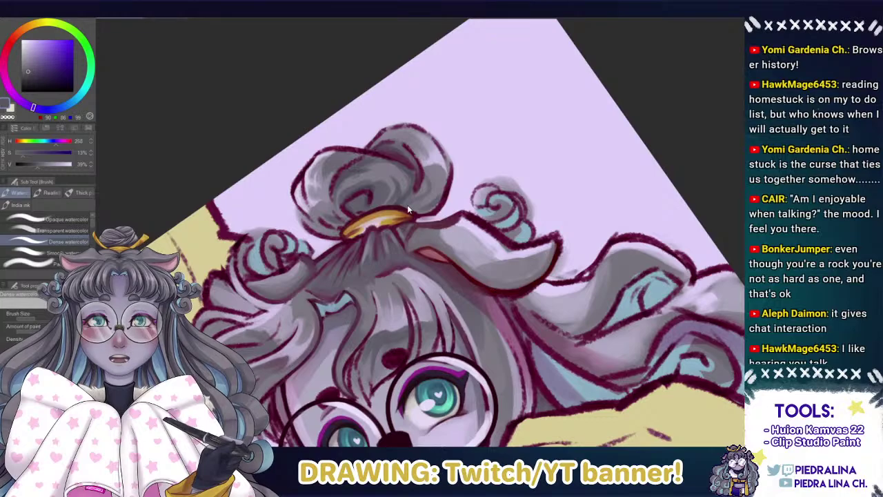
# Clean the outer edge of the bun's ear-side lobe with sampled pale lavender.
pyautogui.scroll(2, 338, 219)
pyautogui.moveTo(424, 207); pyautogui.dragTo(434, 251)
pyautogui.keyDown('alt'); pyautogui.click(485, 259); pyautogui.keyUp('alt')
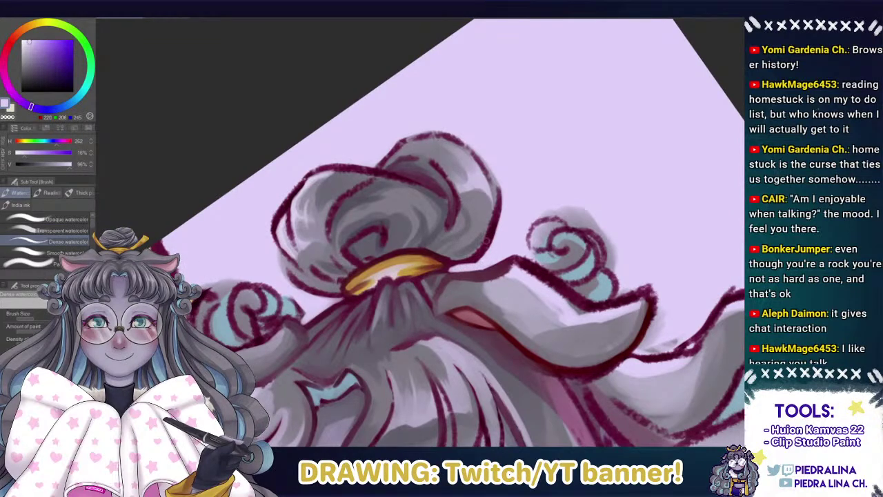
pyautogui.moveTo(315, 218); pyautogui.dragTo(329, 225)
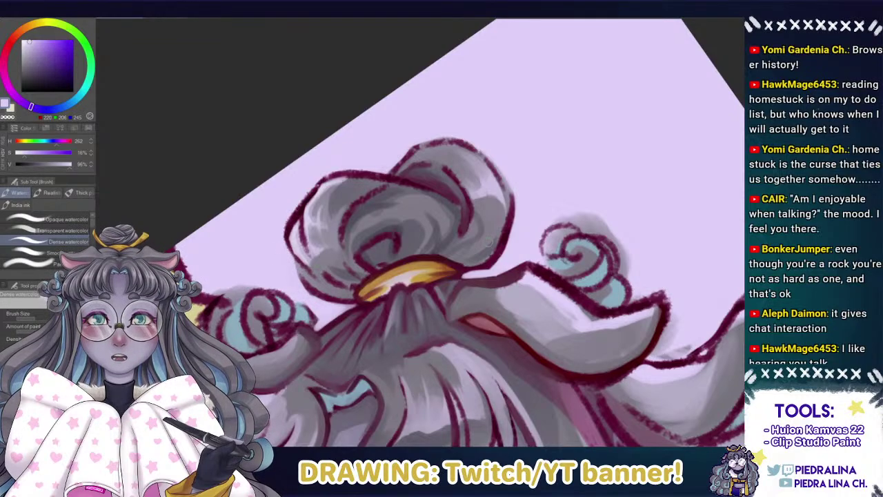
pyautogui.keyDown('alt'); pyautogui.click(497, 238); pyautogui.keyUp('alt')
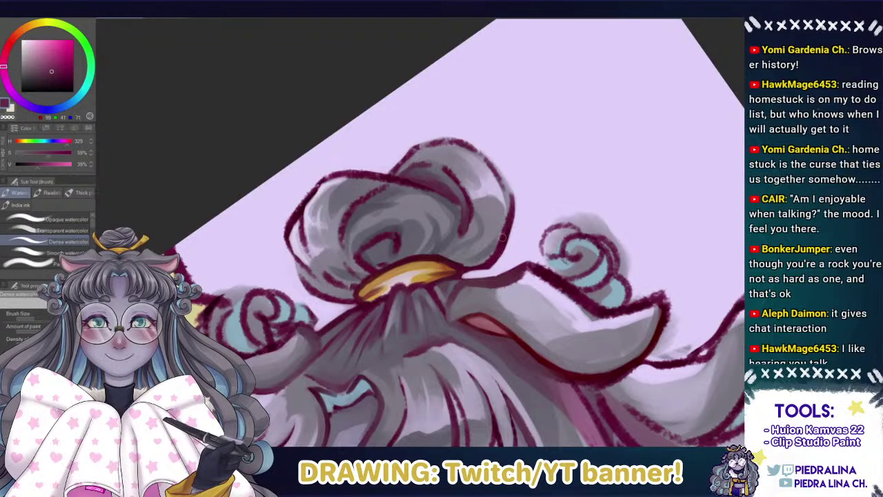
pyautogui.hotkey('ctrl', 'z')
pyautogui.moveTo(497, 246)
pyautogui.mouseDown()
pyautogui.moveTo(474, 262)
pyautogui.moveTo(483, 250)
pyautogui.mouseUp()
pyautogui.hotkey('ctrl', 'z')
# Blend the underside of the bun's ear-side lobe beside the golden hair tie with sampled plum, dark maroon and mid grey.
pyautogui.keyDown('alt'); pyautogui.click(465, 228); pyautogui.keyUp('alt')
pyautogui.keyDown('alt'); pyautogui.click(473, 254); pyautogui.keyUp('alt')
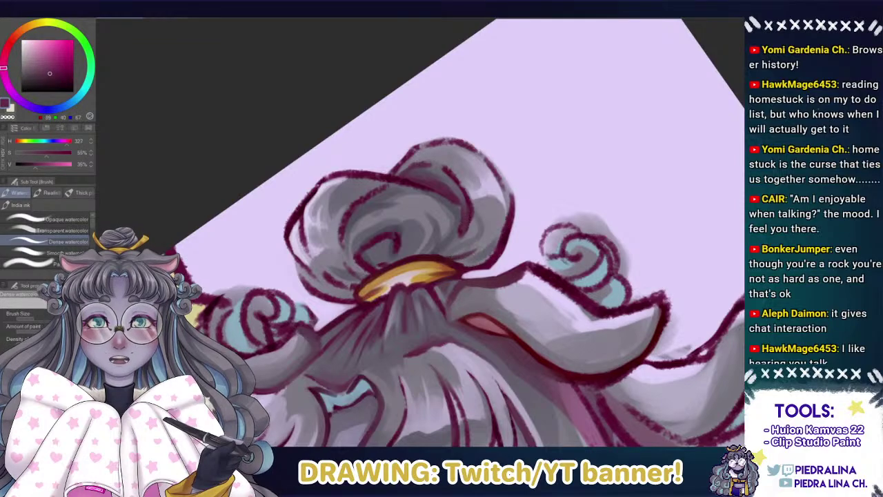
pyautogui.keyDown('alt'); pyautogui.click(448, 261); pyautogui.keyUp('alt')
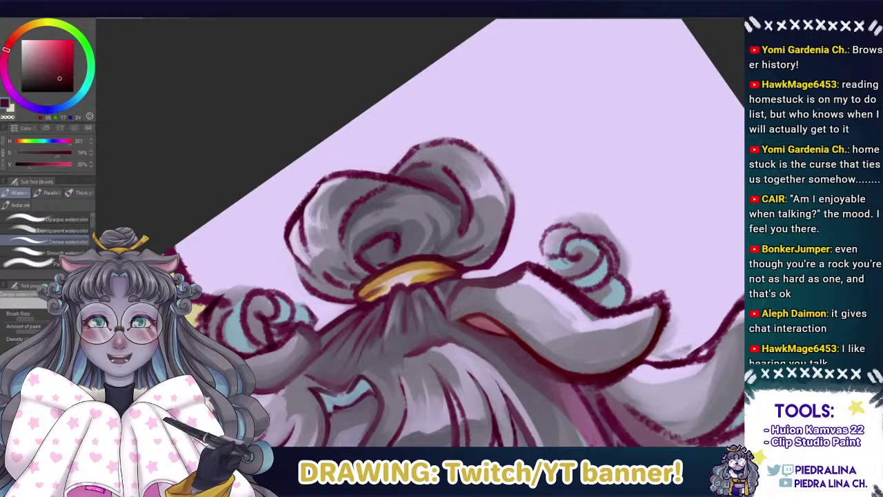
pyautogui.keyDown('alt'); pyautogui.click(456, 256); pyautogui.keyUp('alt')
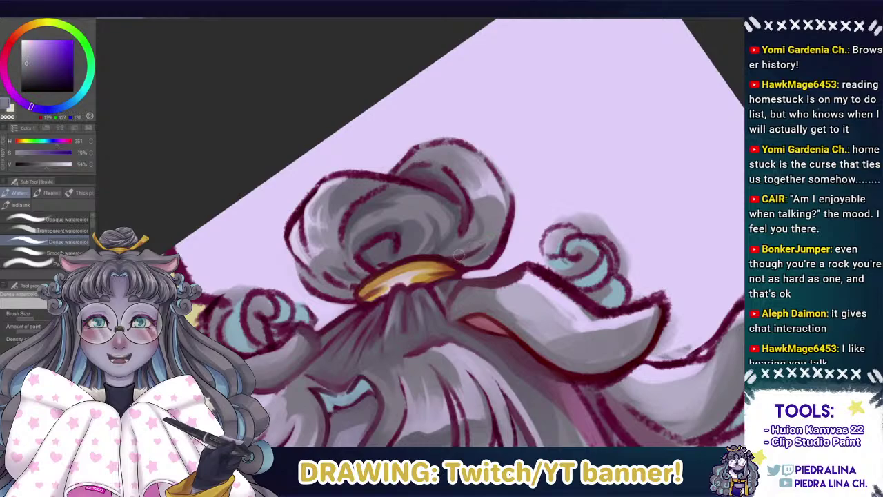
pyautogui.keyDown('alt'); pyautogui.click(486, 237); pyautogui.keyUp('alt')
pyautogui.keyDown('alt'); pyautogui.click(484, 237); pyautogui.keyUp('alt')
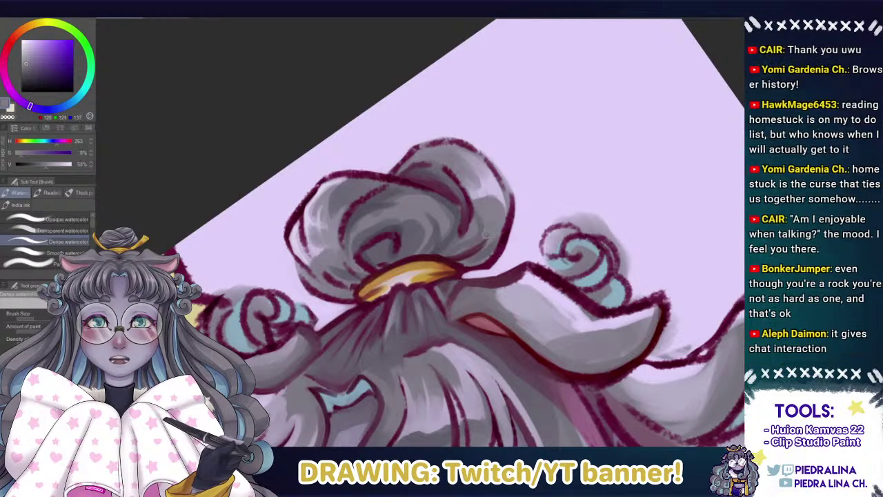
# Shade the lower half of the ear-side lobe with alternating sampled mid and dark greys, shaping strands that curve toward the hair tie.
pyautogui.keyDown('alt'); pyautogui.click(483, 235); pyautogui.keyUp('alt')
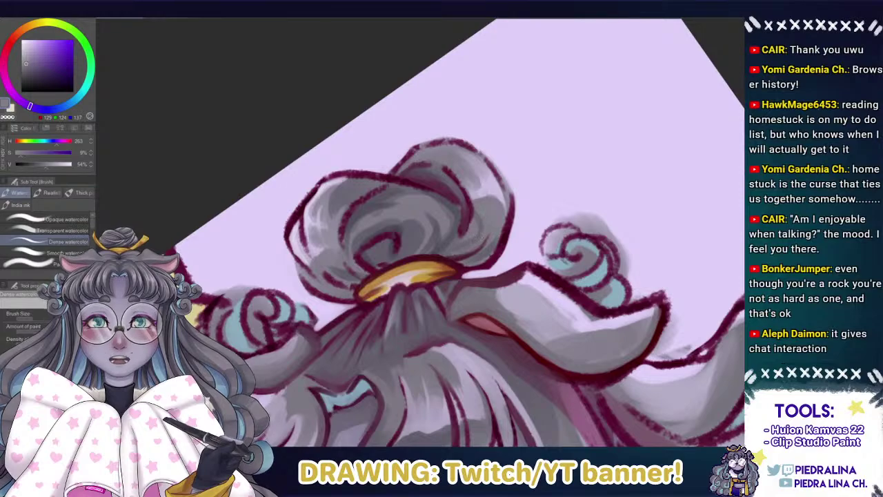
pyautogui.keyDown('alt'); pyautogui.click(482, 238); pyautogui.keyUp('alt')
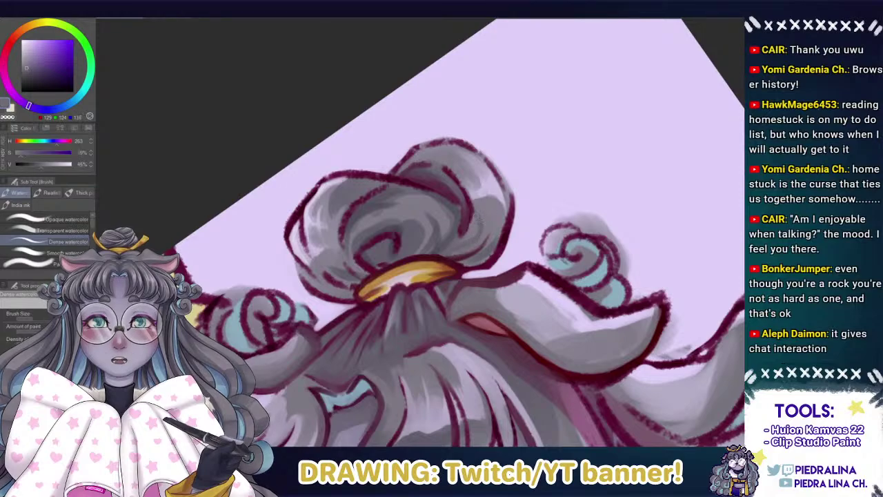
pyautogui.keyDown('alt'); pyautogui.click(452, 240); pyautogui.keyUp('alt')
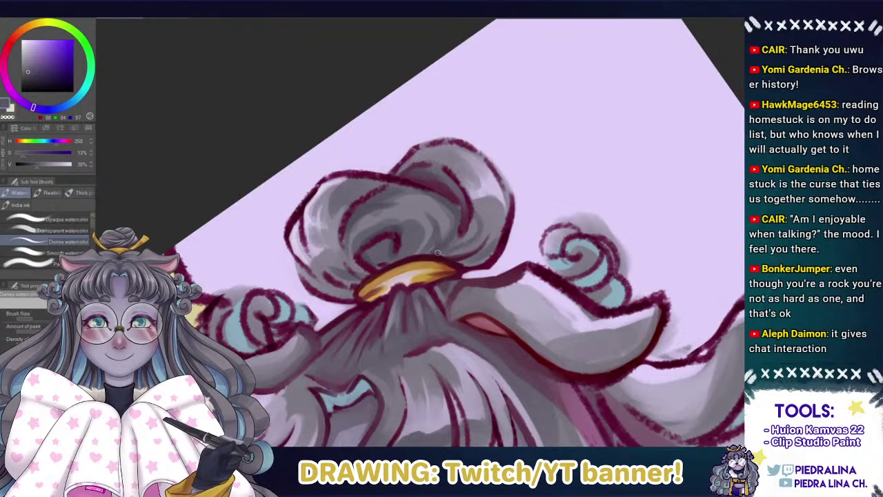
pyautogui.keyDown('alt'); pyautogui.click(467, 234); pyautogui.keyUp('alt')
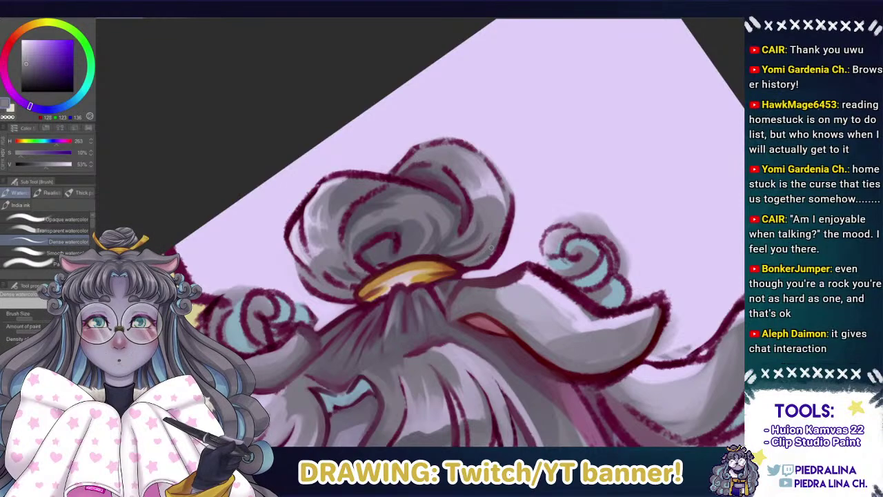
pyautogui.keyDown('alt'); pyautogui.click(493, 245); pyautogui.keyUp('alt')
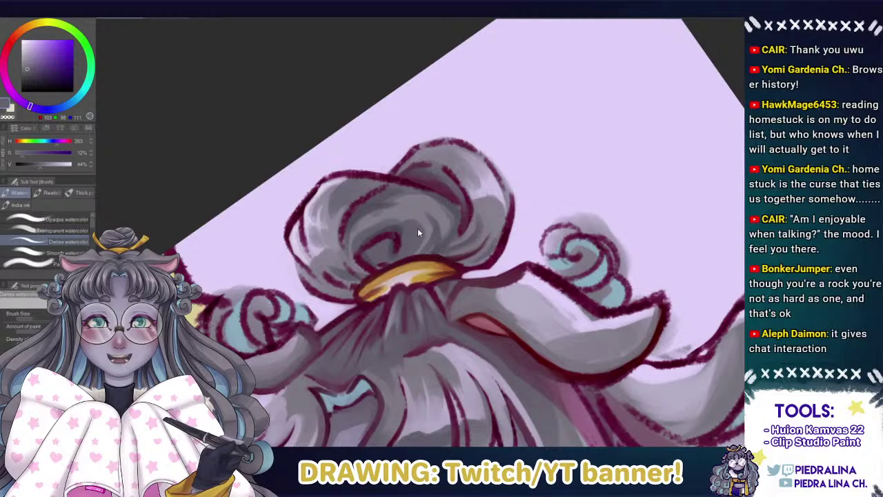
pyautogui.keyDown('alt'); pyautogui.click(444, 245); pyautogui.keyUp('alt')
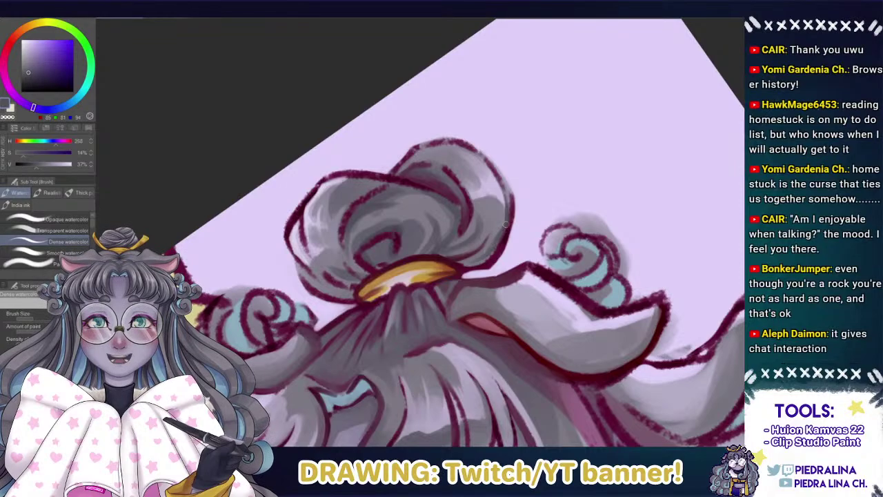
# Reinforce the outer outline of the bun's ear-side lobe with sampled dark maroon tones.
pyautogui.keyDown('alt'); pyautogui.click(509, 238); pyautogui.keyUp('alt')
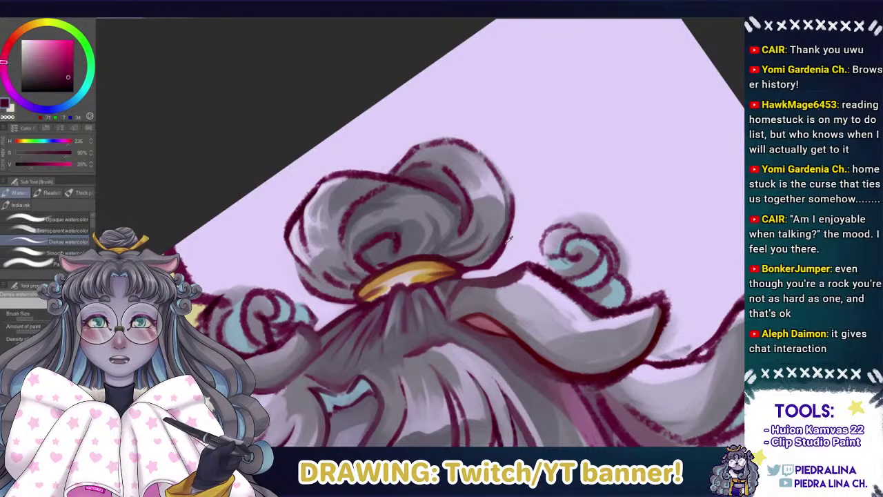
pyautogui.keyDown('alt'); pyautogui.click(507, 241); pyautogui.keyUp('alt')
pyautogui.moveTo(506, 191)
pyautogui.mouseDown()
pyautogui.moveTo(511, 215)
pyautogui.moveTo(509, 201)
pyautogui.mouseUp()
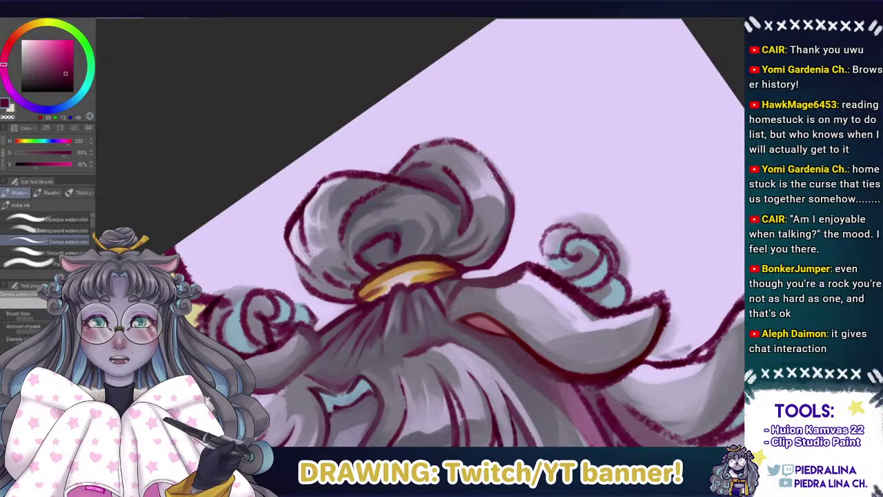
pyautogui.keyDown('alt'); pyautogui.click(507, 230); pyautogui.keyUp('alt')
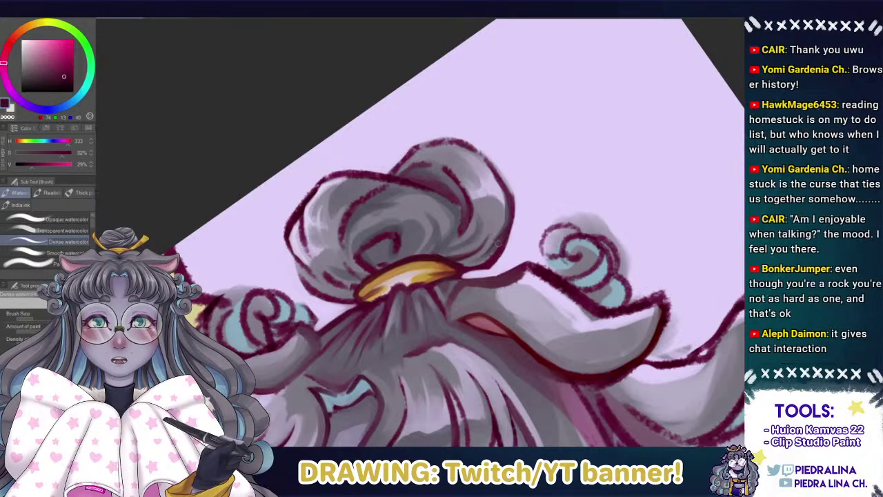
# Soften the ear-side lobe's lower outline into its shading with sampled mid grey, dark grey and plum.
pyautogui.keyDown('alt'); pyautogui.click(486, 255); pyautogui.keyUp('alt')
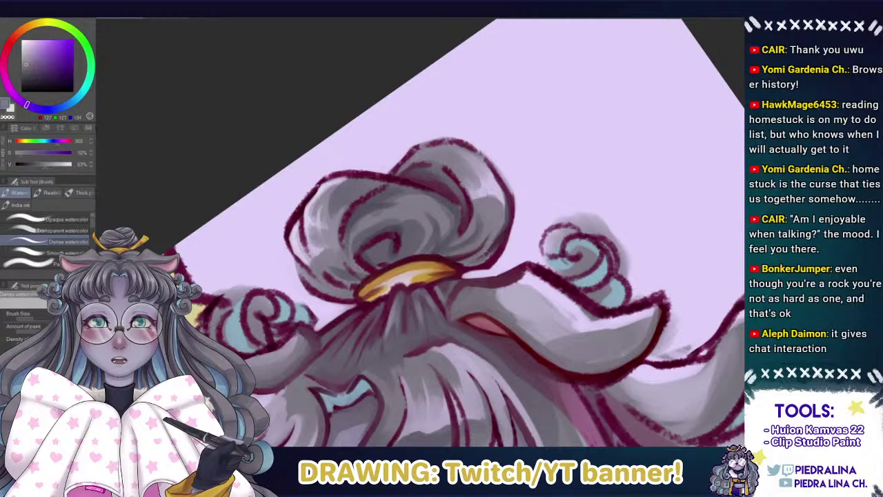
pyautogui.keyDown('alt'); pyautogui.click(498, 245); pyautogui.keyUp('alt')
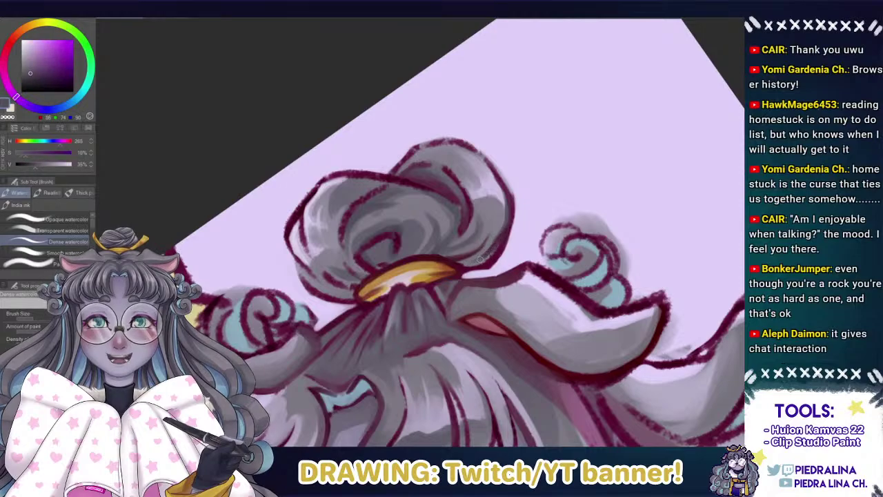
pyautogui.keyDown('alt'); pyautogui.click(494, 242); pyautogui.keyUp('alt')
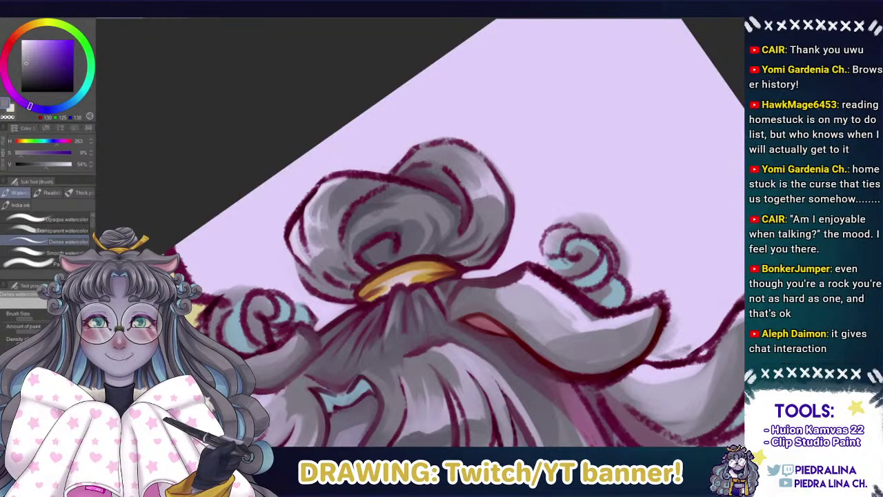
pyautogui.keyDown('alt'); pyautogui.click(491, 255); pyautogui.keyUp('alt')
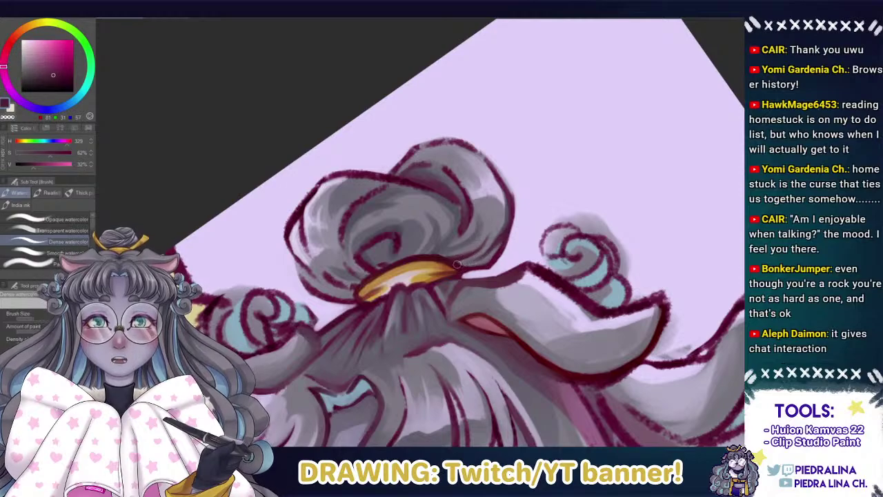
pyautogui.keyDown('alt'); pyautogui.click(505, 226); pyautogui.keyUp('alt')
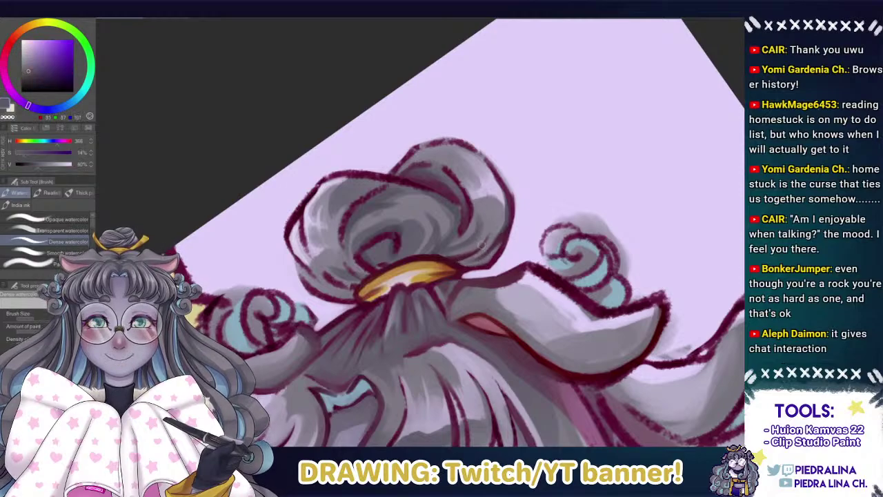
pyautogui.keyDown('alt'); pyautogui.click(466, 259); pyautogui.keyUp('alt')
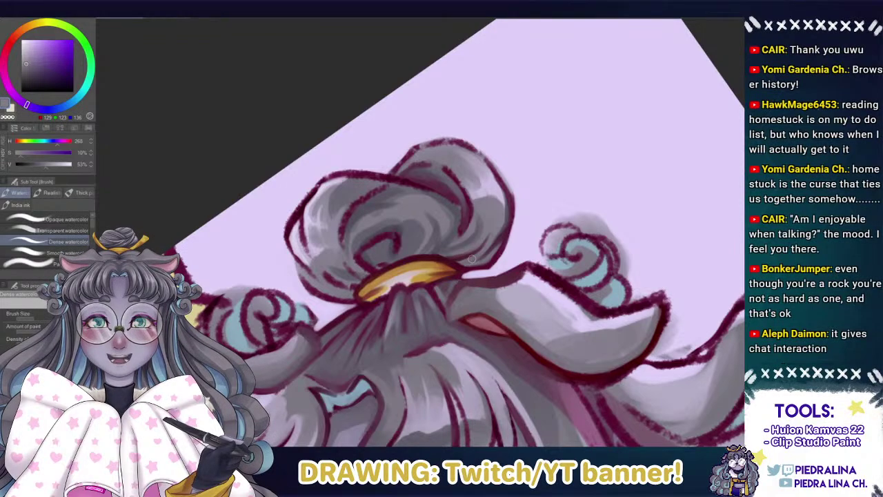
pyautogui.keyDown('alt'); pyautogui.click(496, 215); pyautogui.keyUp('alt')
pyautogui.keyDown('alt'); pyautogui.click(476, 228); pyautogui.keyUp('alt')
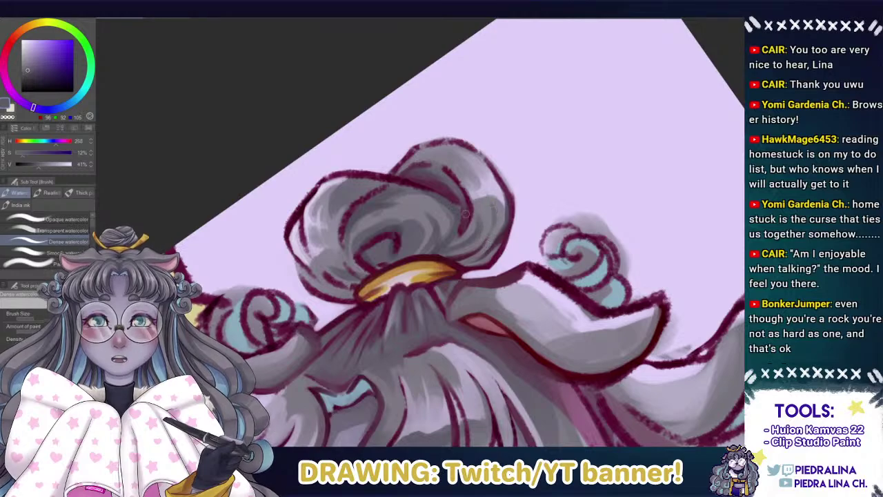
# Brighten the outer side of the ear-side lobe with a lighter pale lavender highlight, undoing the surplus stroke.
pyautogui.keyDown('alt'); pyautogui.click(476, 192); pyautogui.keyUp('alt')
pyautogui.keyDown('alt'); pyautogui.click(494, 191); pyautogui.keyUp('alt')
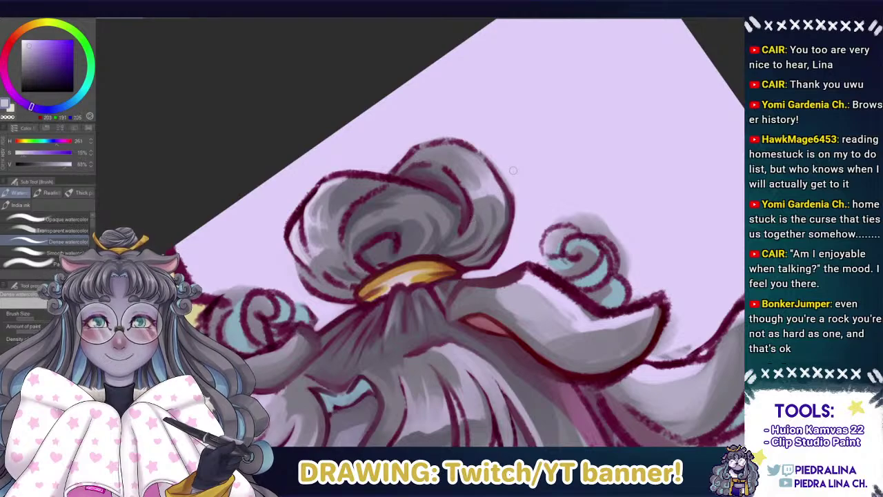
pyautogui.click(27, 43)
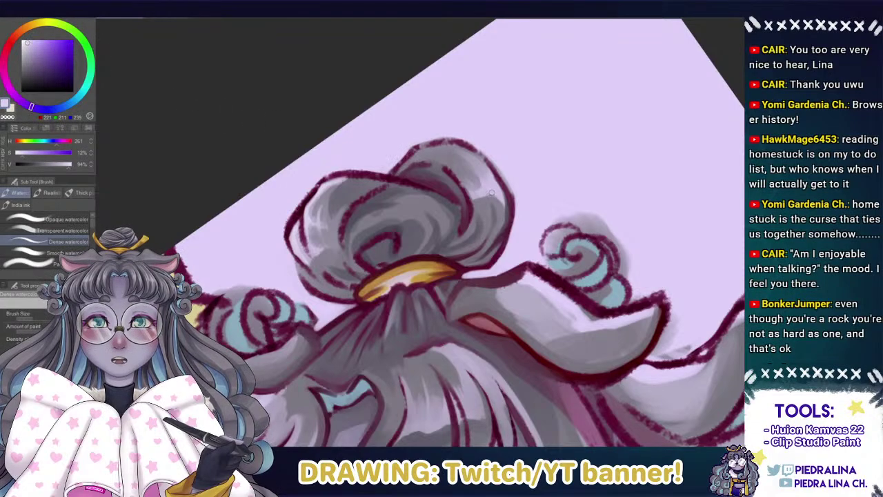
pyautogui.moveTo(493, 190); pyautogui.dragTo(502, 222)
pyautogui.hotkey('ctrl', 'z')
# Clean the ear-side lobe's upper contour with the sampled background lavender and redraw its outline in sampled plum.
pyautogui.keyDown('alt'); pyautogui.click(505, 172); pyautogui.keyUp('alt')
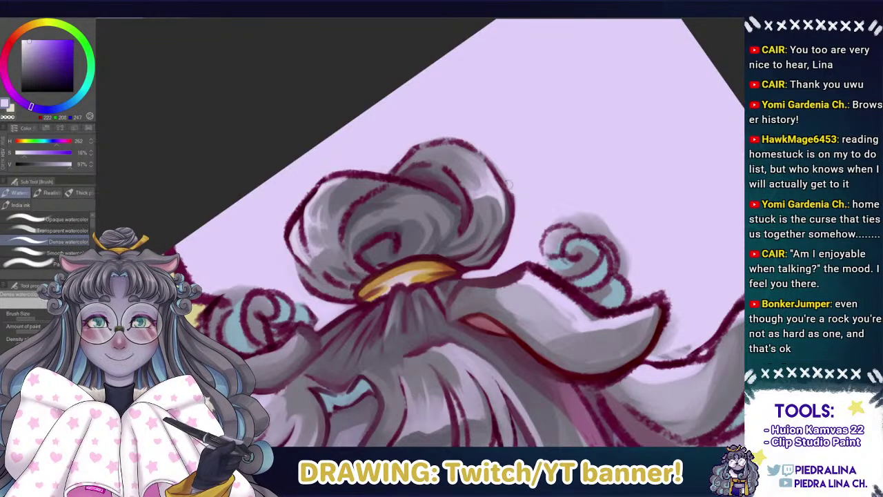
pyautogui.moveTo(508, 176)
pyautogui.mouseDown()
pyautogui.moveTo(516, 206)
pyautogui.moveTo(473, 148)
pyautogui.mouseUp()
pyautogui.keyDown('alt'); pyautogui.click(506, 187); pyautogui.keyUp('alt')
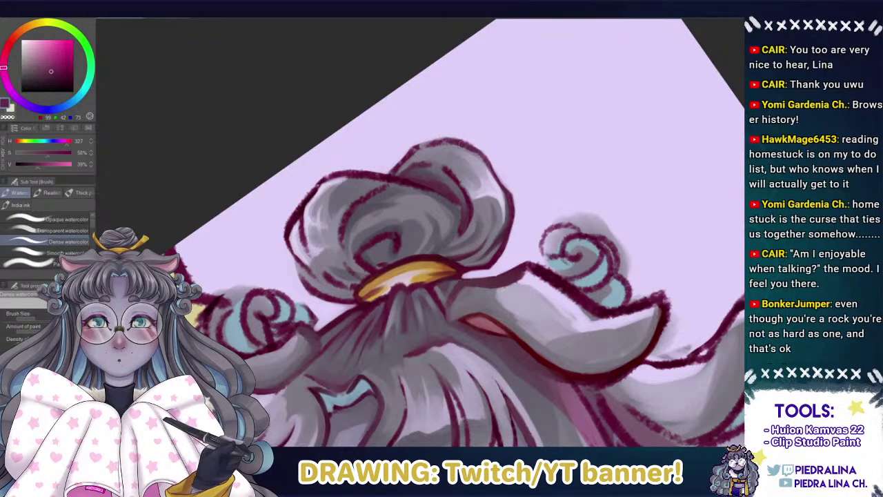
pyautogui.moveTo(441, 143); pyautogui.dragTo(407, 155)
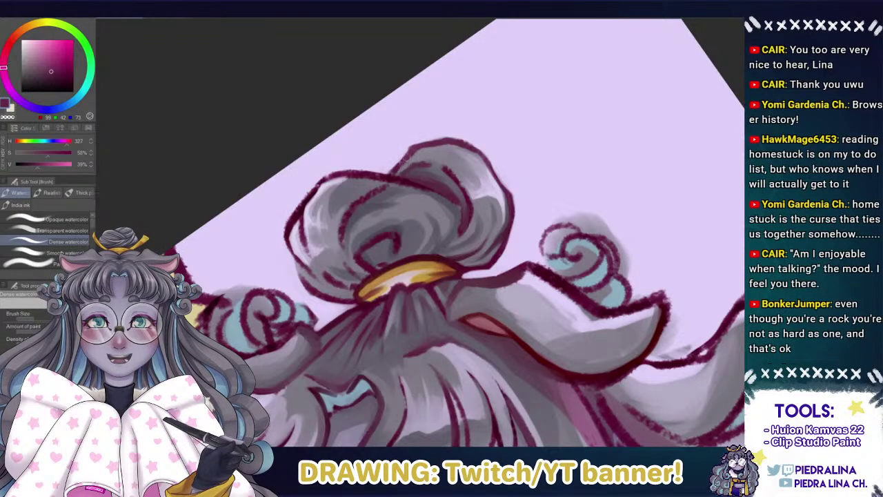
pyautogui.keyDown('alt'); pyautogui.click(410, 142); pyautogui.keyUp('alt')
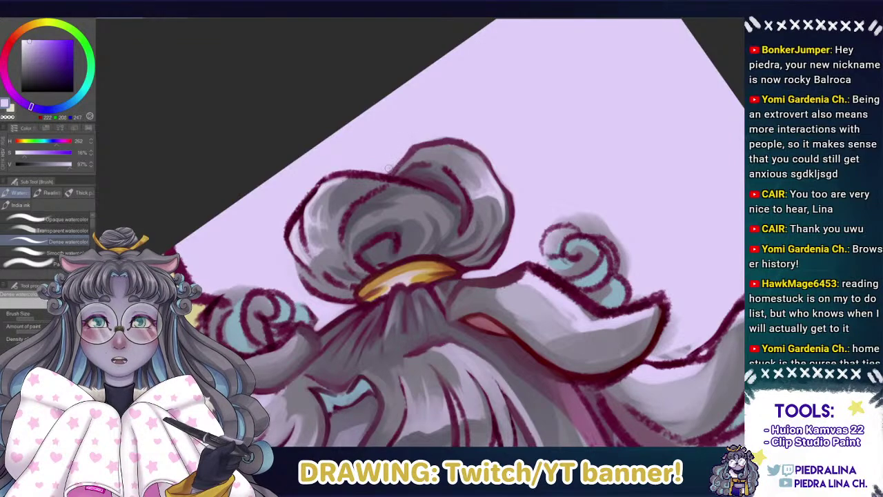
# Rework the fold inside the top of the ear-side lobe with sampled dark maroon, muted plum and mid grey.
pyautogui.keyDown('alt'); pyautogui.click(469, 205); pyautogui.keyUp('alt')
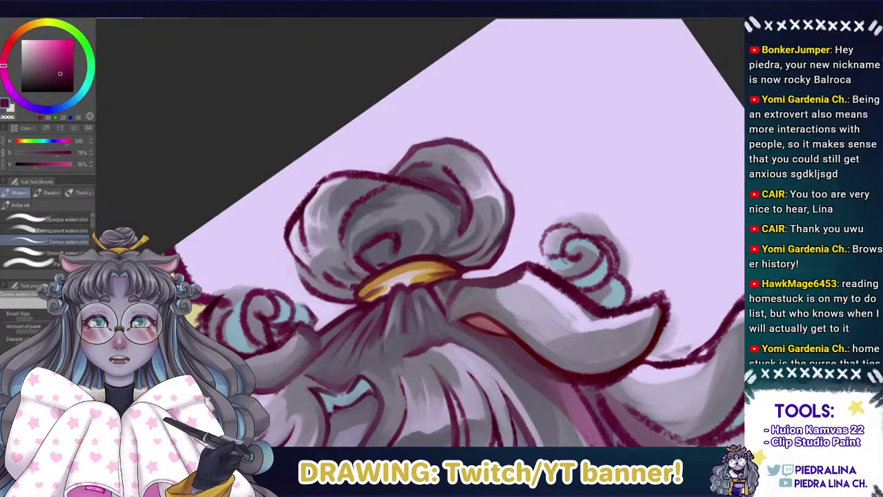
pyautogui.keyDown('alt'); pyautogui.click(435, 164); pyautogui.keyUp('alt')
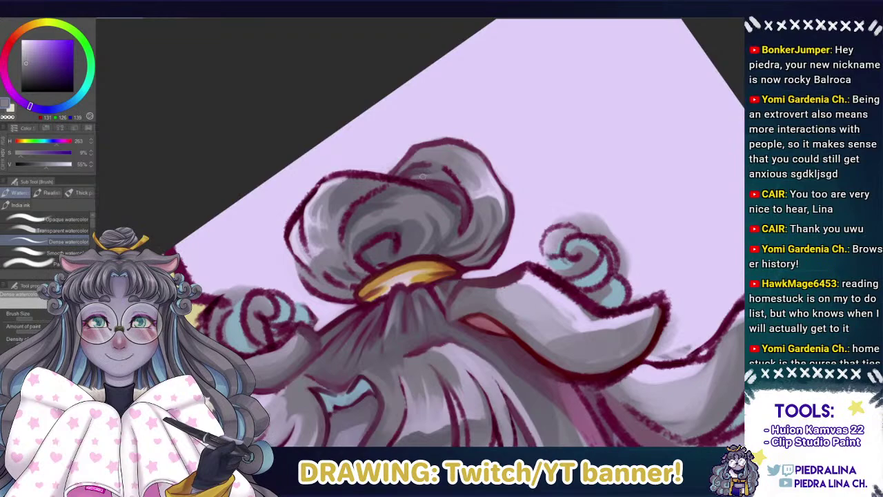
pyautogui.keyDown('alt'); pyautogui.click(426, 177); pyautogui.keyUp('alt')
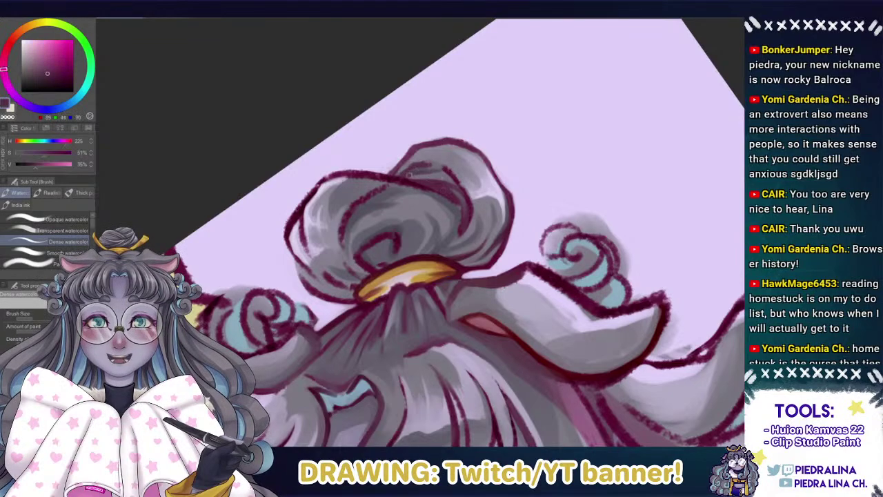
pyautogui.keyDown('alt'); pyautogui.click(450, 170); pyautogui.keyUp('alt')
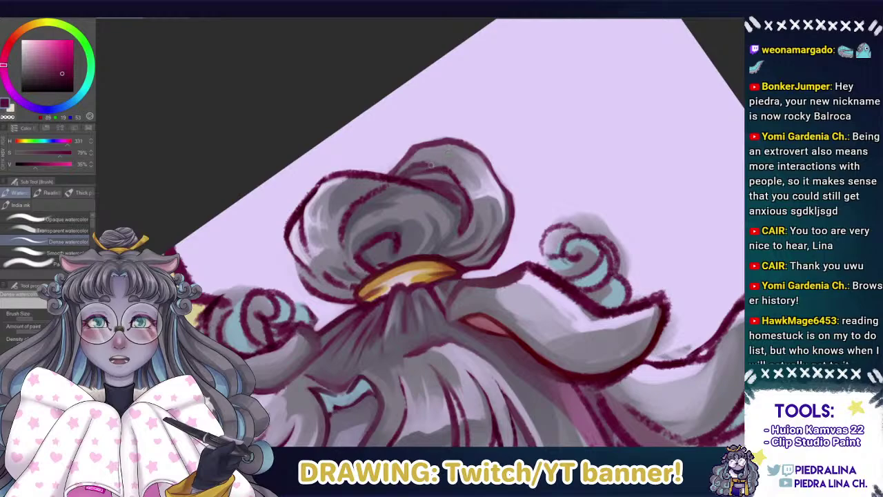
pyautogui.keyDown('alt'); pyautogui.click(433, 165); pyautogui.keyUp('alt')
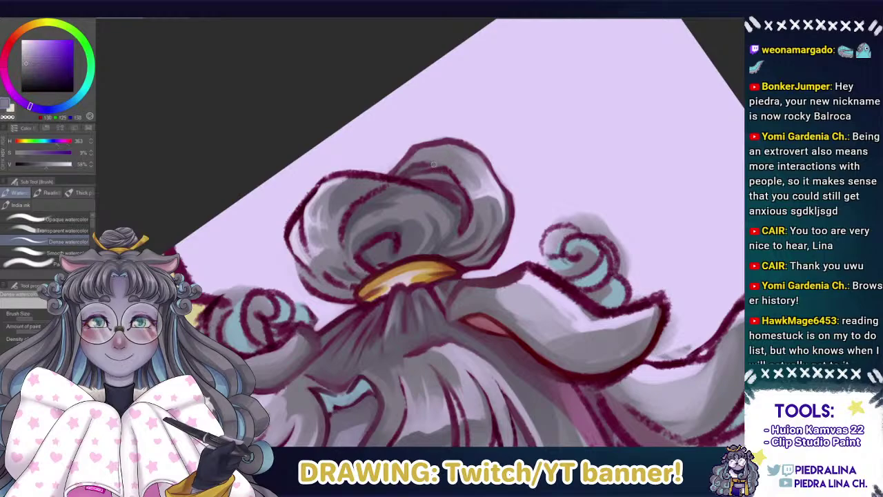
# Blend the upper fold line near the bun's top outline with sampled greys and muted plum.
pyautogui.keyDown('alt'); pyautogui.click(434, 162); pyautogui.keyUp('alt')
pyautogui.keyDown('alt'); pyautogui.click(421, 162); pyautogui.keyUp('alt')
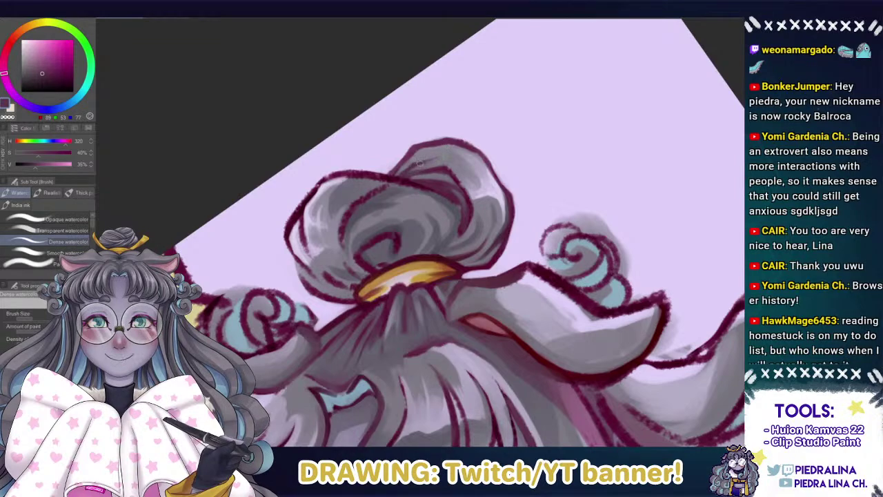
pyautogui.keyDown('alt'); pyautogui.click(443, 147); pyautogui.keyUp('alt')
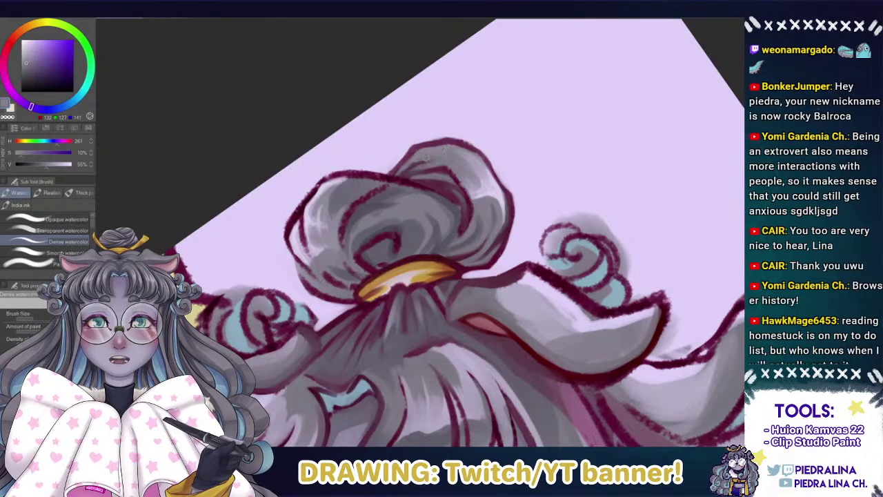
pyautogui.keyDown('alt'); pyautogui.click(421, 163); pyautogui.keyUp('alt')
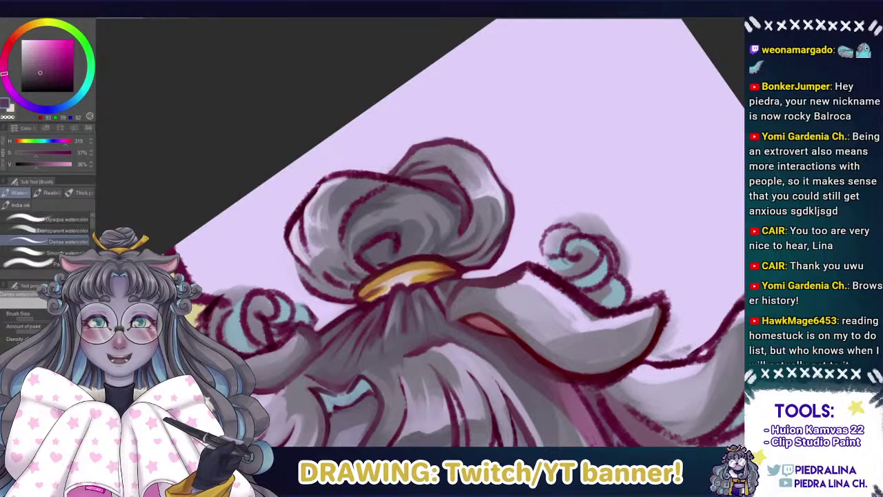
pyautogui.keyDown('alt'); pyautogui.click(414, 163); pyautogui.keyUp('alt')
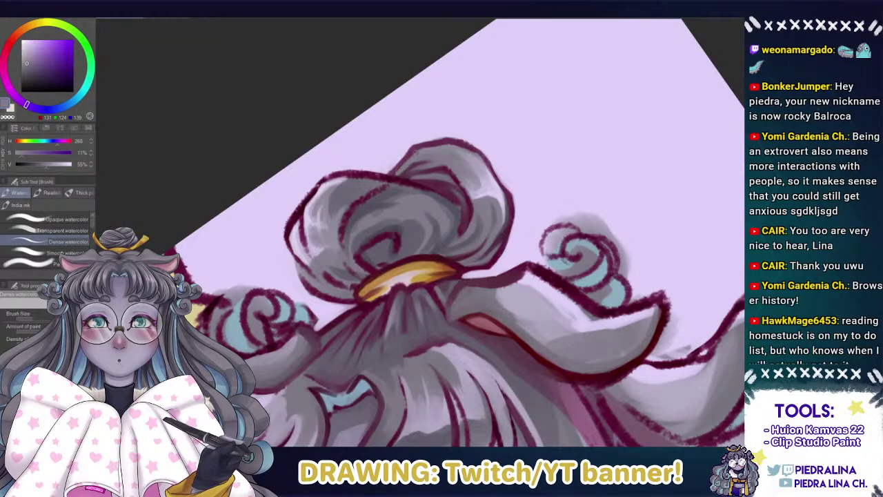
# Brighten the ear-side lobe's outer face with sampled lavender and a lighter pale lavender highlight streak.
pyautogui.keyDown('alt'); pyautogui.click(484, 191); pyautogui.keyUp('alt')
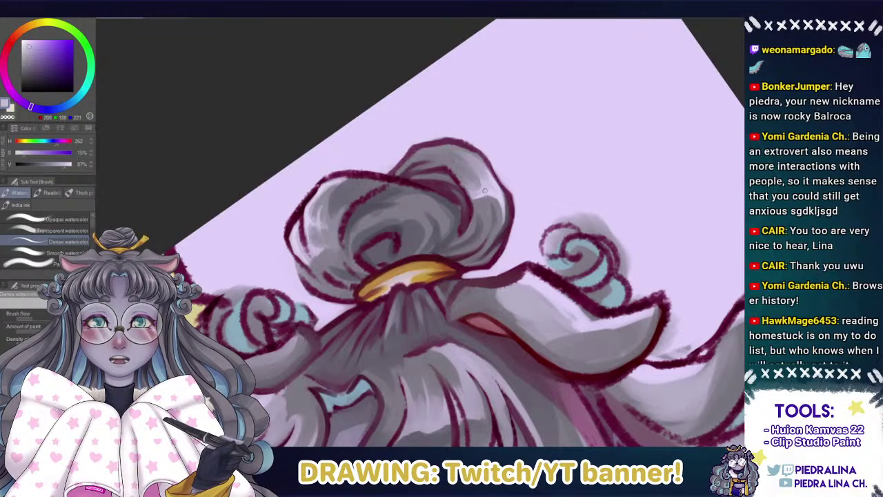
pyautogui.keyDown('alt'); pyautogui.click(491, 196); pyautogui.keyUp('alt')
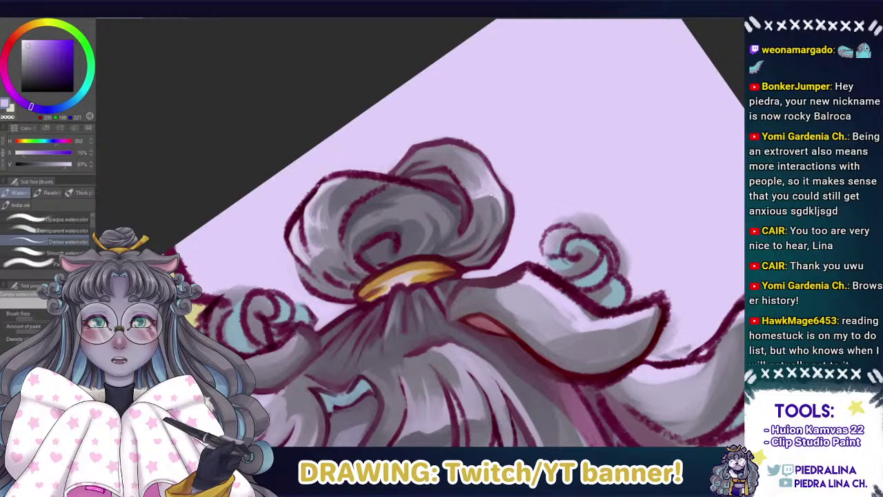
pyautogui.click(28, 43)
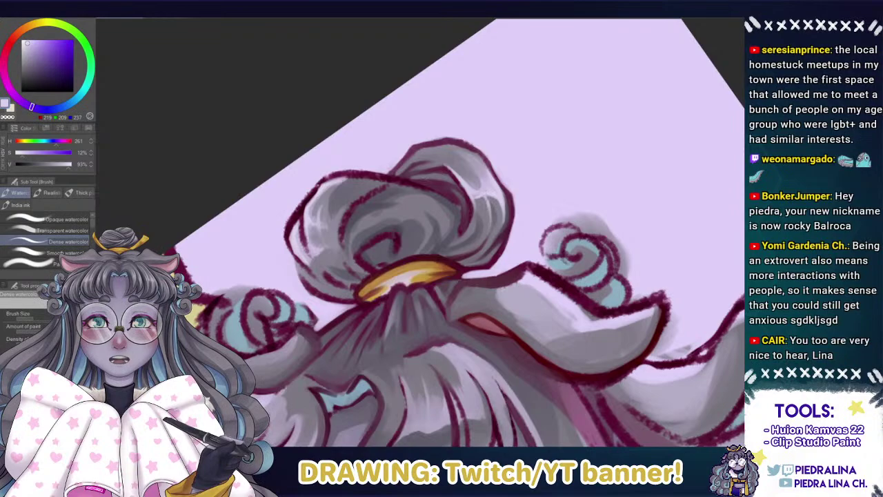
pyautogui.moveTo(483, 198); pyautogui.dragTo(491, 224)
pyautogui.keyDown('alt'); pyautogui.click(487, 198); pyautogui.keyUp('alt')
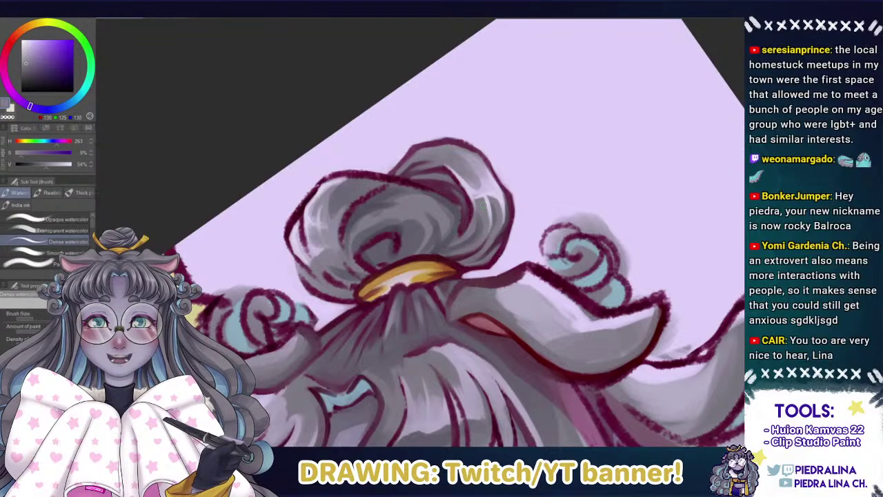
# Refine the inner fold line between the ear-side lobe and the bun's central swirl with sampled dark plum and mid greys.
pyautogui.keyDown('alt'); pyautogui.click(456, 196); pyautogui.keyUp('alt')
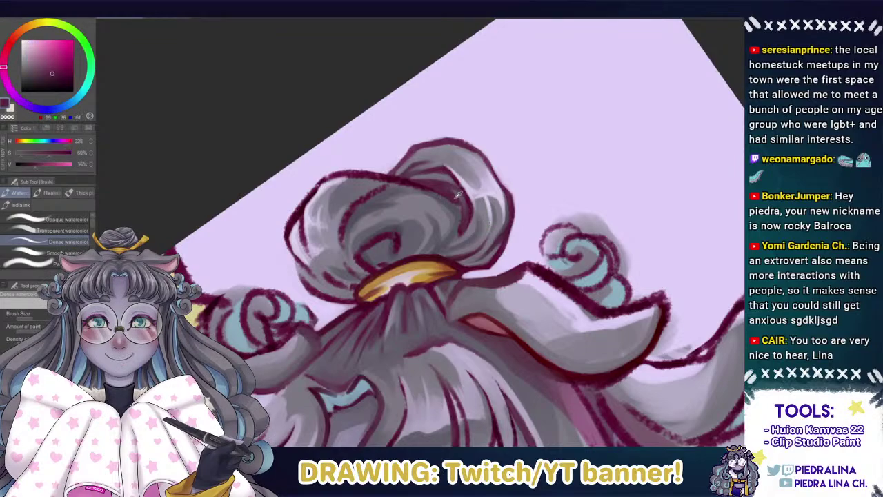
pyautogui.keyDown('alt'); pyautogui.click(446, 189); pyautogui.keyUp('alt')
pyautogui.keyDown('alt'); pyautogui.click(462, 206); pyautogui.keyUp('alt')
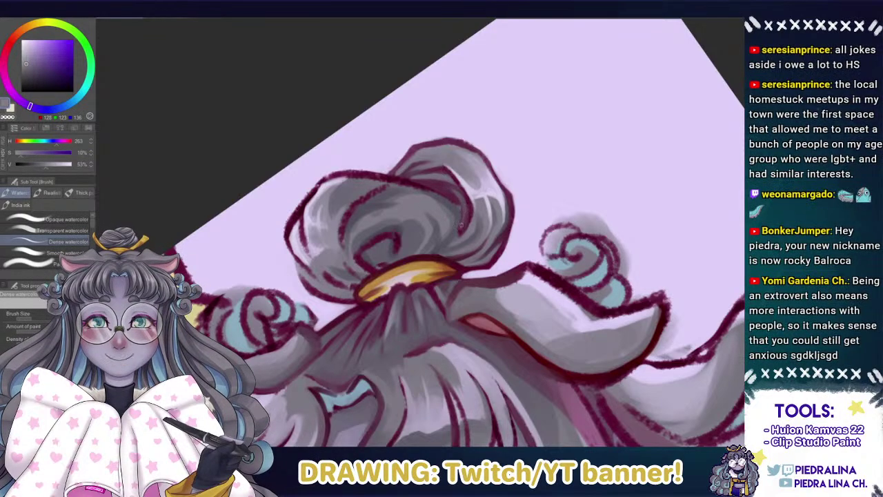
pyautogui.keyDown('alt'); pyautogui.click(461, 220); pyautogui.keyUp('alt')
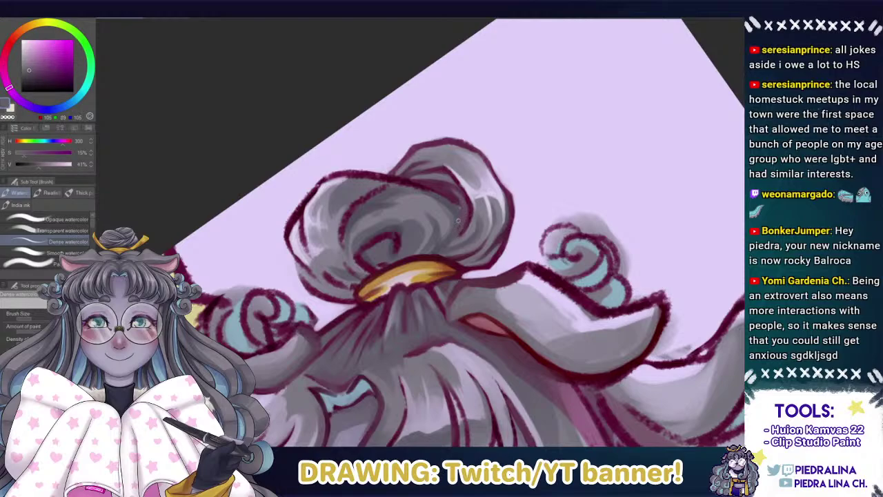
pyautogui.keyDown('alt'); pyautogui.click(469, 211); pyautogui.keyUp('alt')
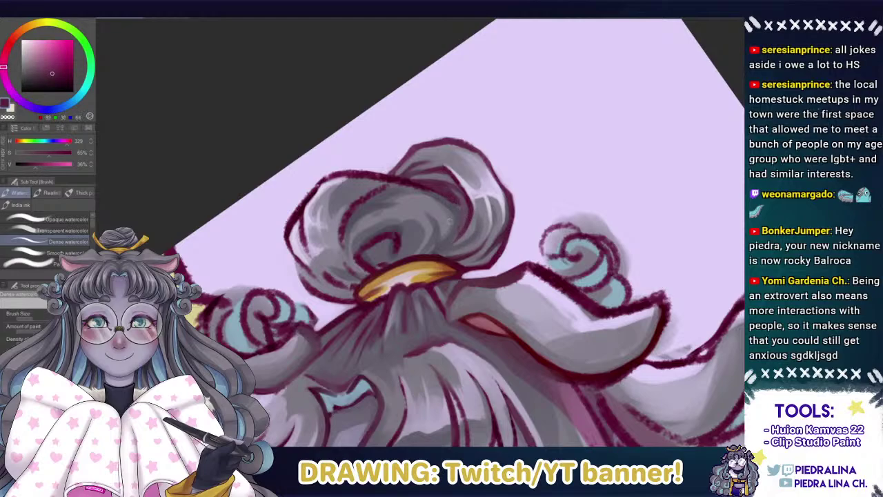
pyautogui.keyDown('alt'); pyautogui.click(452, 211); pyautogui.keyUp('alt')
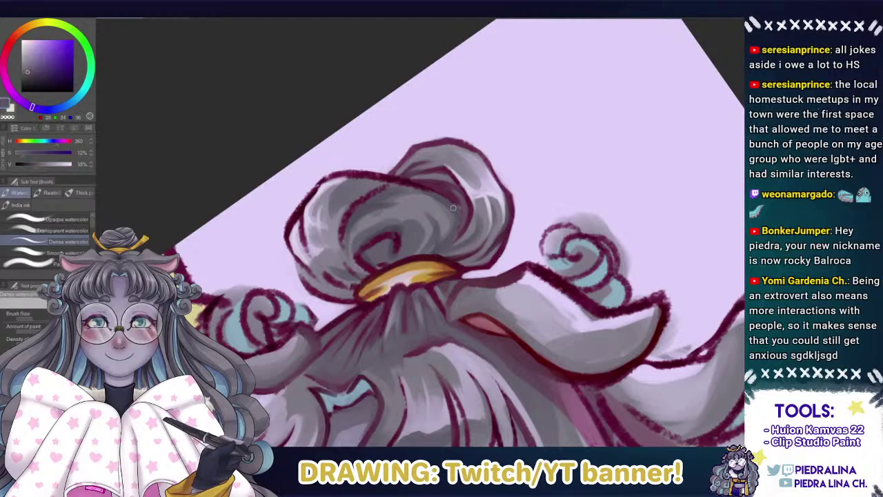
# Deepen the shadow along the top fold of the bun's central swirl with sampled grey and dark plum.
pyautogui.keyDown('alt'); pyautogui.click(443, 248); pyautogui.keyUp('alt')
pyautogui.keyDown('alt'); pyautogui.click(439, 182); pyautogui.keyUp('alt')
pyautogui.keyDown('alt'); pyautogui.click(416, 182); pyautogui.keyUp('alt')
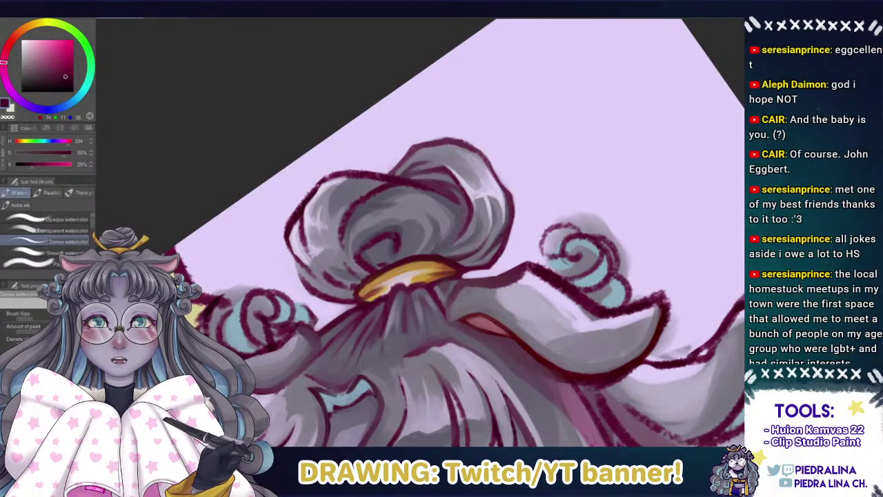
# Paint a pale lavender highlight on the bun lobe opposite the ear and soften it with sampled greys.
pyautogui.keyDown('alt'); pyautogui.click(511, 169); pyautogui.keyUp('alt')
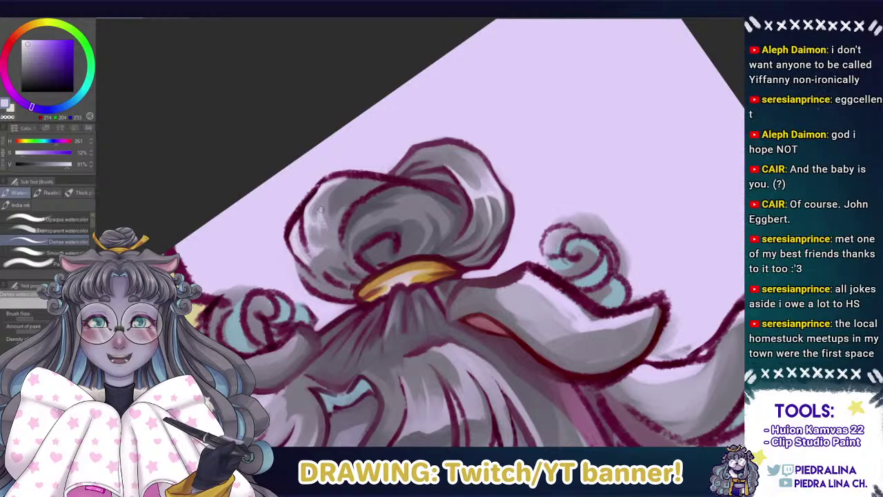
pyautogui.keyDown('alt'); pyautogui.click(321, 224); pyautogui.keyUp('alt')
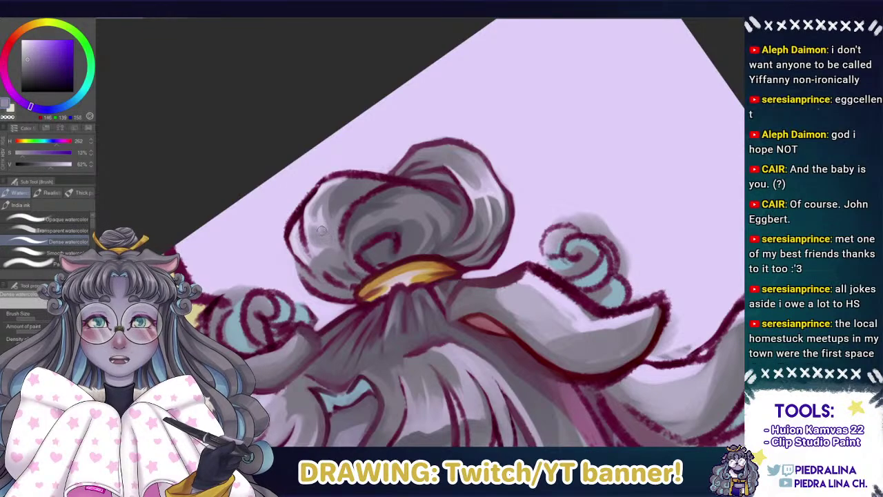
pyautogui.keyDown('alt'); pyautogui.click(321, 219); pyautogui.keyUp('alt')
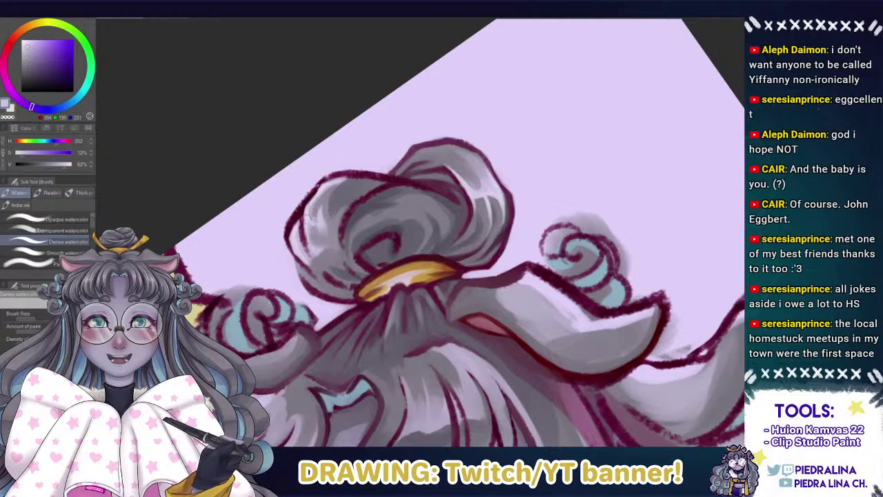
pyautogui.keyDown('alt'); pyautogui.click(319, 231); pyautogui.keyUp('alt')
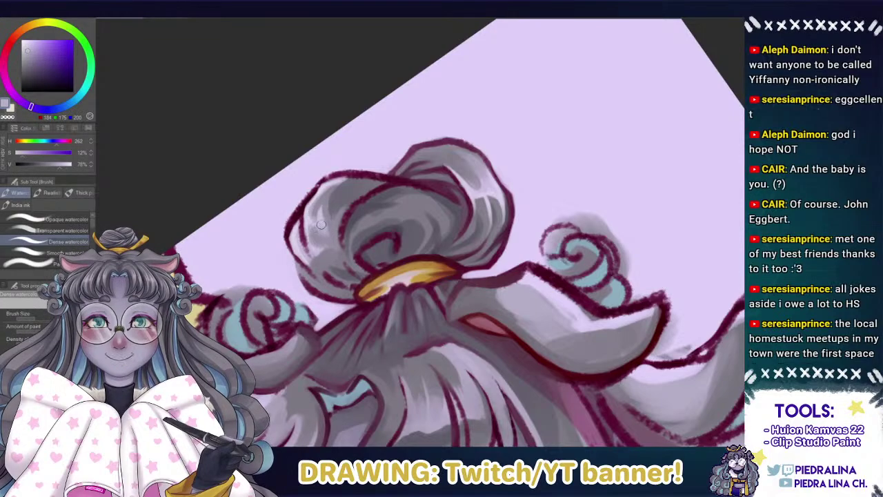
pyautogui.keyDown('alt'); pyautogui.click(322, 222); pyautogui.keyUp('alt')
pyautogui.keyDown('alt'); pyautogui.click(444, 206); pyautogui.keyUp('alt')
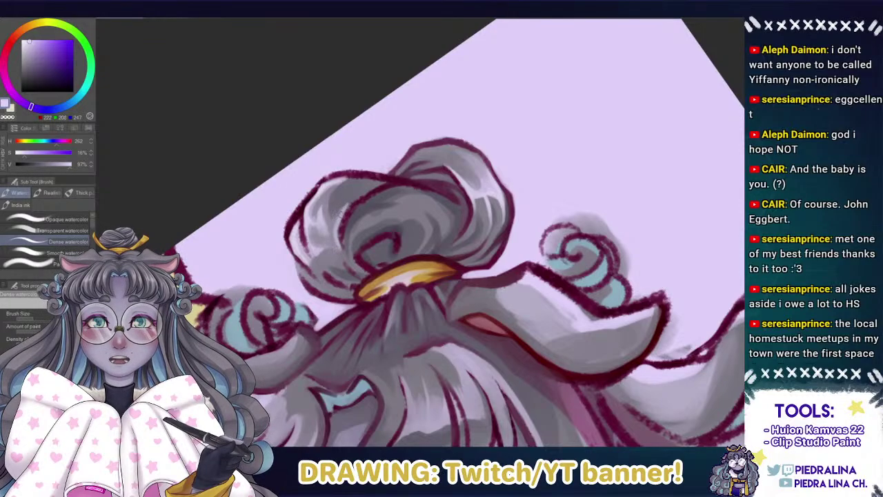
# Blend the inner edge of the highlighted lobe against the central swirl with sampled dark grey and light lavender.
pyautogui.keyDown('alt'); pyautogui.click(344, 200); pyautogui.keyUp('alt')
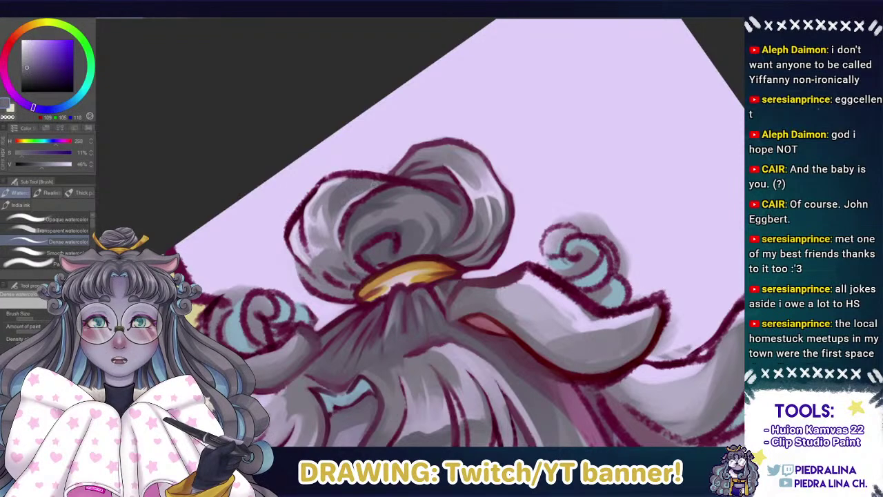
pyautogui.keyDown('alt'); pyautogui.click(352, 201); pyautogui.keyUp('alt')
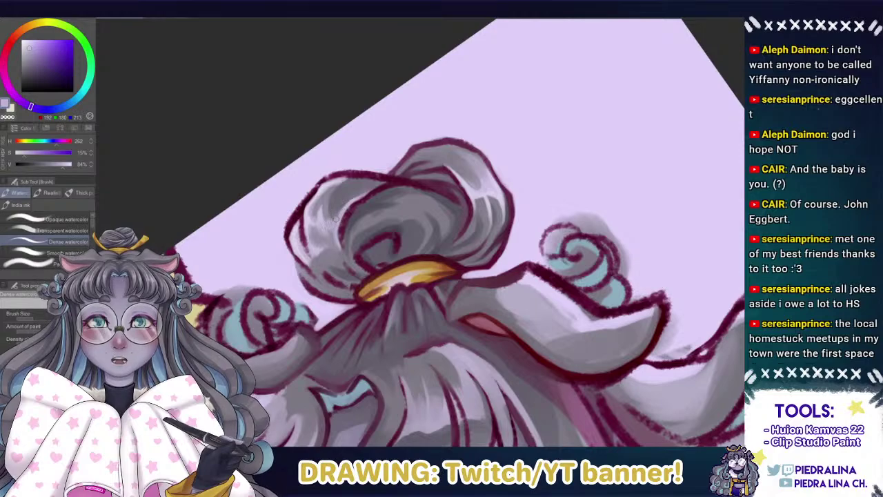
pyautogui.keyDown('alt'); pyautogui.click(321, 218); pyautogui.keyUp('alt')
pyautogui.keyDown('alt'); pyautogui.click(329, 199); pyautogui.keyUp('alt')
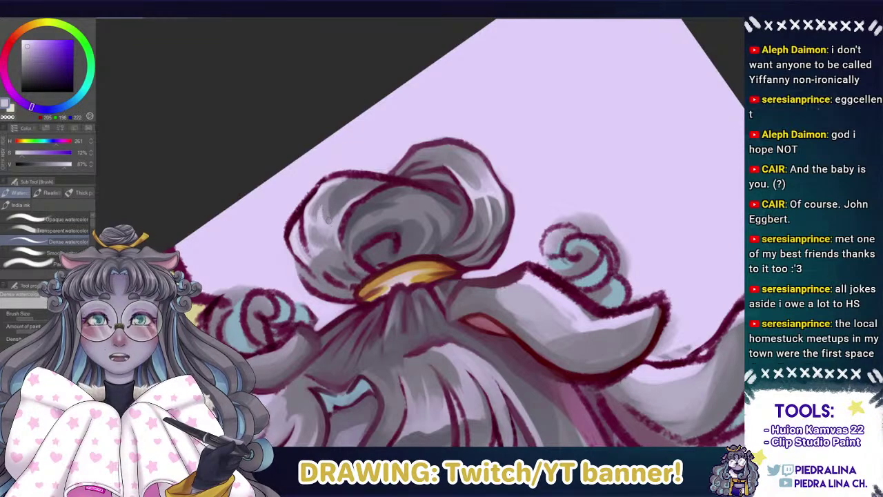
pyautogui.keyDown('alt'); pyautogui.click(322, 210); pyautogui.keyUp('alt')
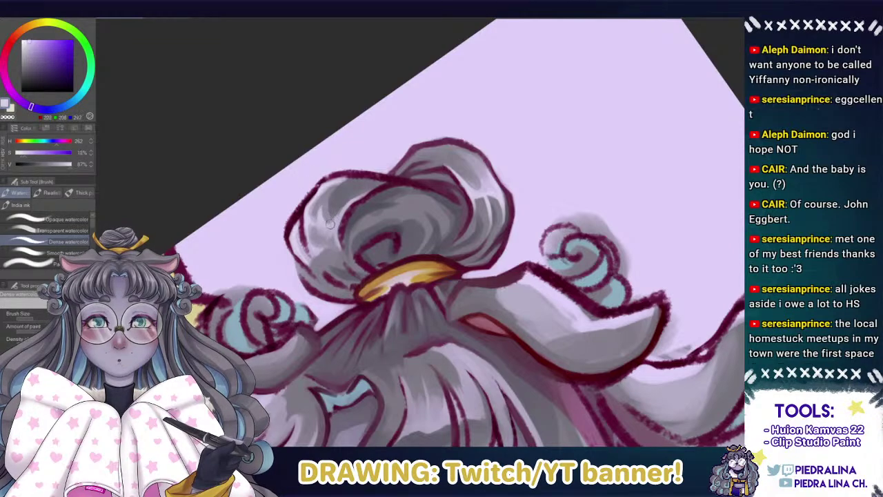
# Shape the lower end of the lobe's highlight into hair strands with sampled mid grey and light lavender.
pyautogui.moveTo(343, 209); pyautogui.dragTo(335, 224)
pyautogui.keyDown('alt'); pyautogui.click(322, 228); pyautogui.keyUp('alt')
pyautogui.keyDown('alt'); pyautogui.click(323, 222); pyautogui.keyUp('alt')
pyautogui.keyDown('alt'); pyautogui.click(329, 239); pyautogui.keyUp('alt')
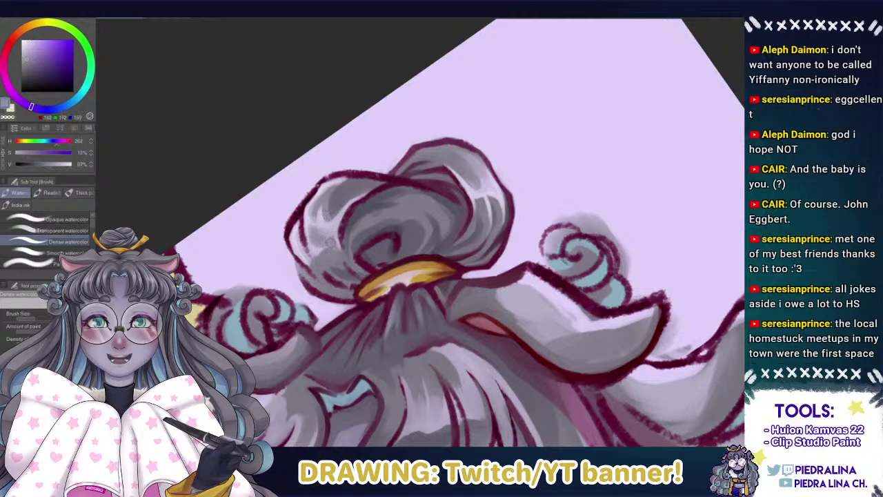
pyautogui.keyDown('alt'); pyautogui.click(334, 231); pyautogui.keyUp('alt')
pyautogui.keyDown('alt'); pyautogui.click(319, 228); pyautogui.keyUp('alt')
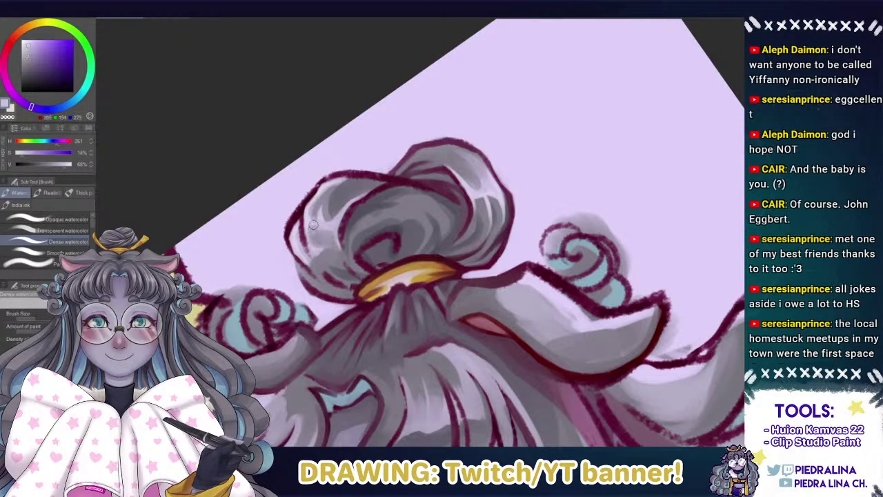
# Shade the lower inner part of the lobe beside the central swirl with sampled mid and dark greys.
pyautogui.keyDown('alt'); pyautogui.click(312, 225); pyautogui.keyUp('alt')
pyautogui.keyDown('alt'); pyautogui.click(309, 226); pyautogui.keyUp('alt')
pyautogui.keyDown('alt'); pyautogui.click(326, 224); pyautogui.keyUp('alt')
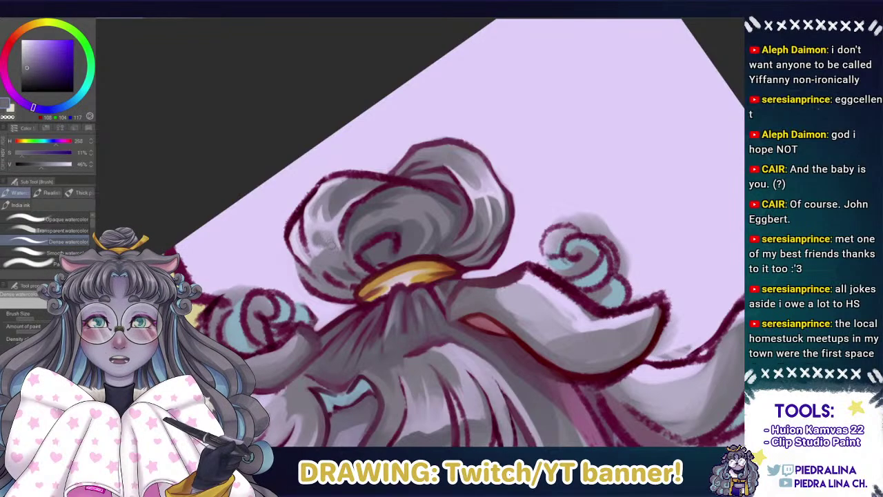
pyautogui.keyDown('alt'); pyautogui.click(329, 240); pyautogui.keyUp('alt')
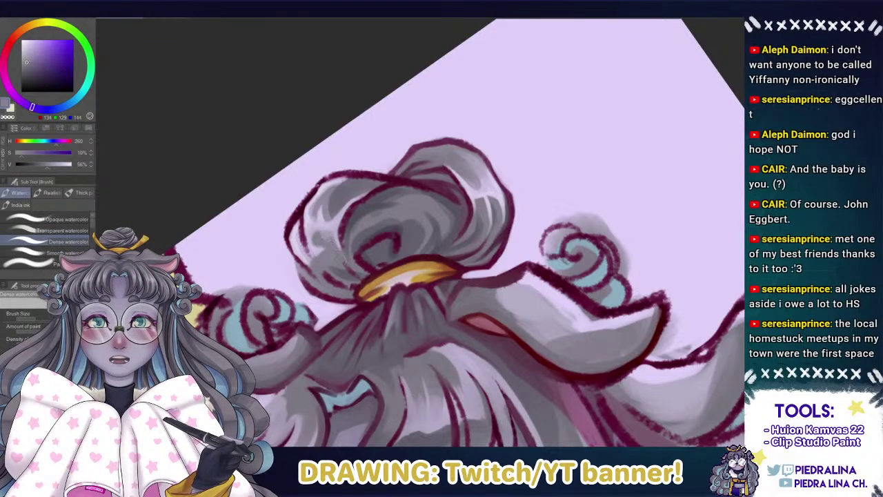
pyautogui.keyDown('alt'); pyautogui.click(335, 248); pyautogui.keyUp('alt')
pyautogui.keyDown('alt'); pyautogui.click(349, 230); pyautogui.keyUp('alt')
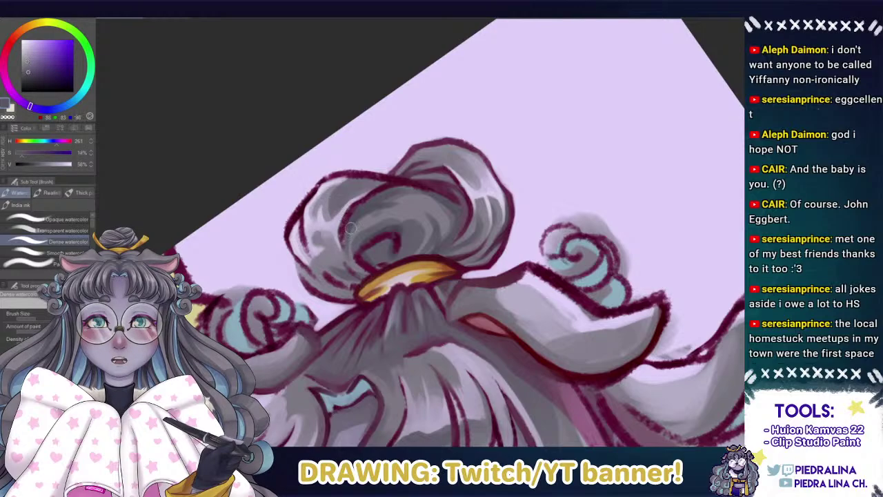
# Redraw the curved outline of the central swirl in sampled dark plum and blend it into the surrounding greys.
pyautogui.keyDown('alt'); pyautogui.click(367, 203); pyautogui.keyUp('alt')
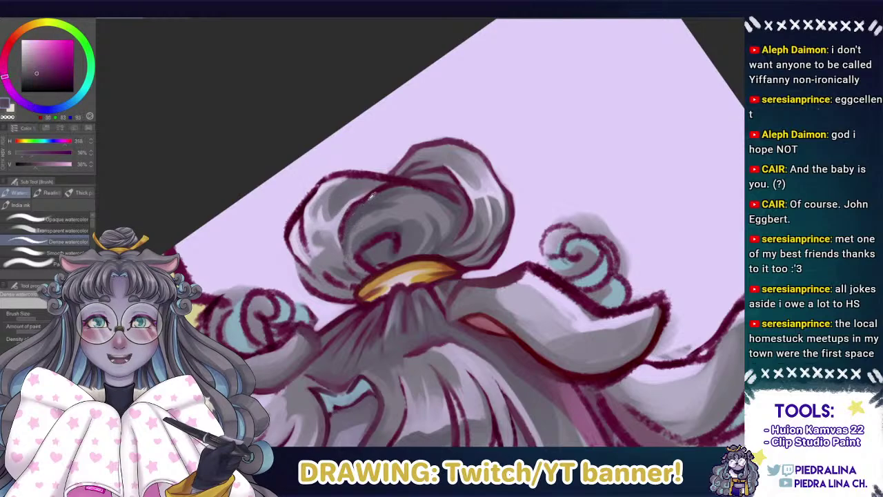
pyautogui.keyDown('alt'); pyautogui.click(363, 200); pyautogui.keyUp('alt')
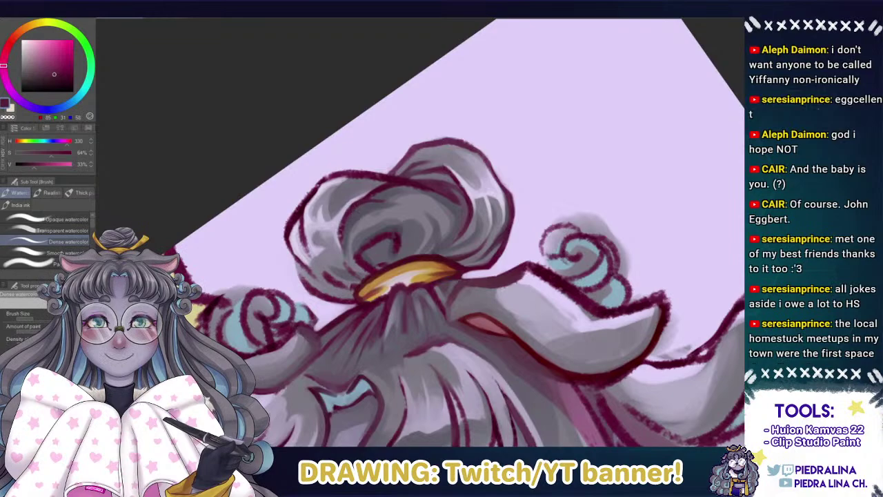
pyautogui.keyDown('alt'); pyautogui.click(356, 205); pyautogui.keyUp('alt')
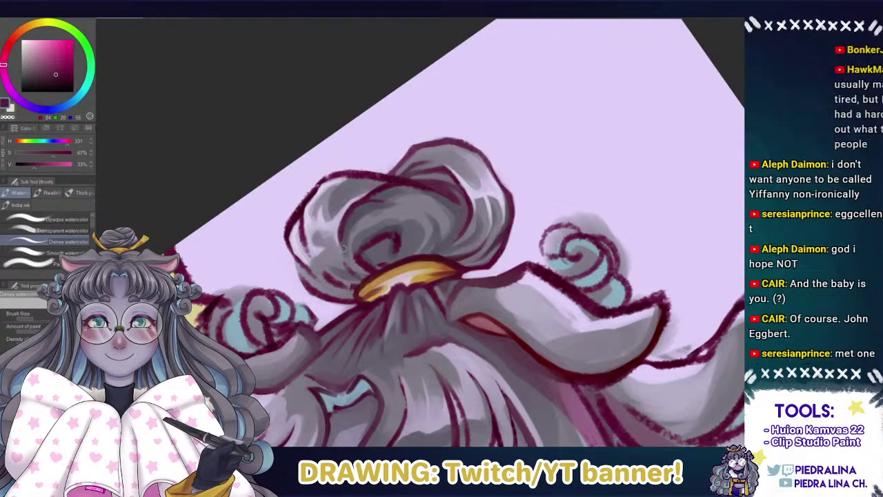
pyautogui.keyDown('alt'); pyautogui.click(359, 217); pyautogui.keyUp('alt')
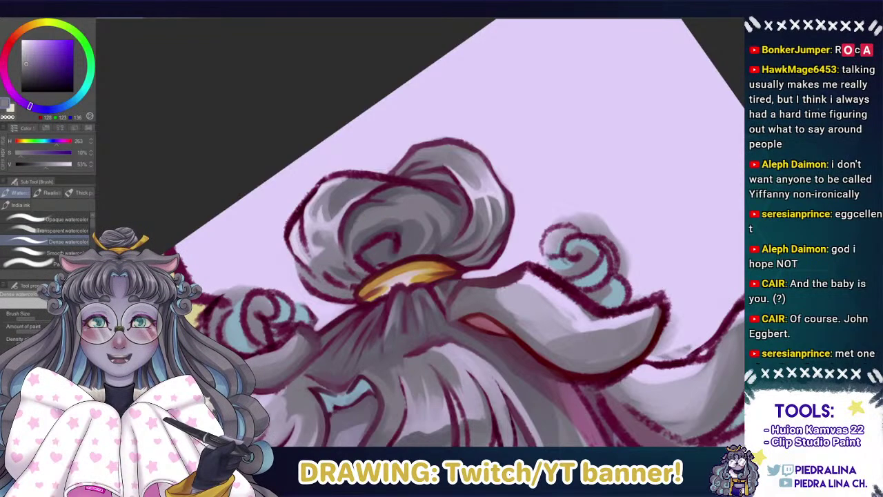
pyautogui.keyDown('alt'); pyautogui.click(365, 211); pyautogui.keyUp('alt')
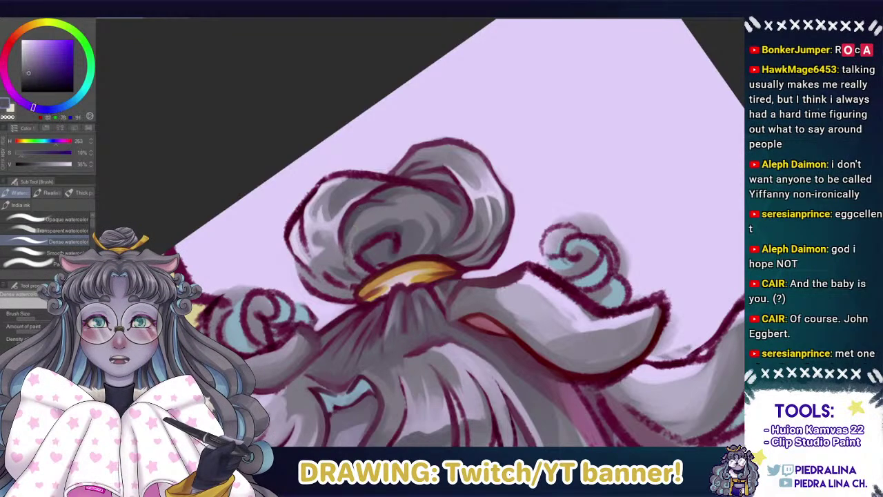
pyautogui.keyDown('alt'); pyautogui.click(366, 185); pyautogui.keyUp('alt')
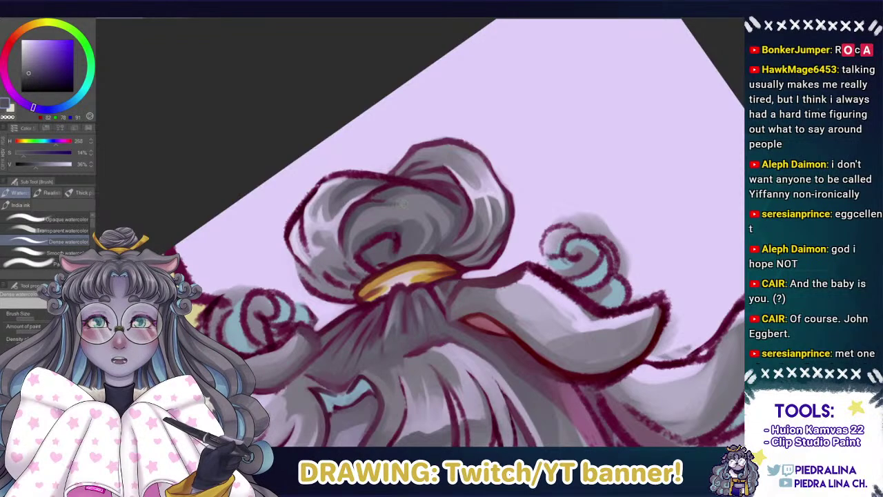
pyautogui.keyDown('alt'); pyautogui.click(380, 200); pyautogui.keyUp('alt')
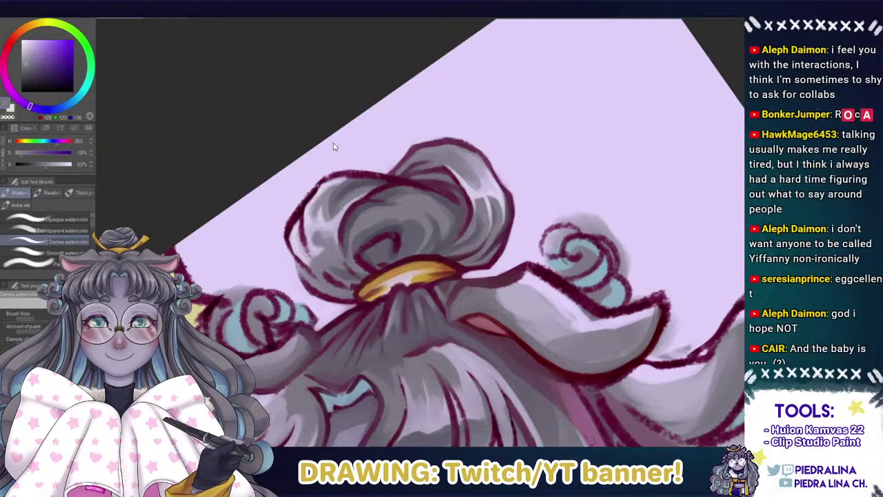
# Strengthen the plum fold line across the top of the central swirl and soften it with sampled dark grey.
pyautogui.moveTo(312, 182)
pyautogui.mouseDown()
pyautogui.moveTo(283, 178)
pyautogui.moveTo(314, 198)
pyautogui.mouseUp()
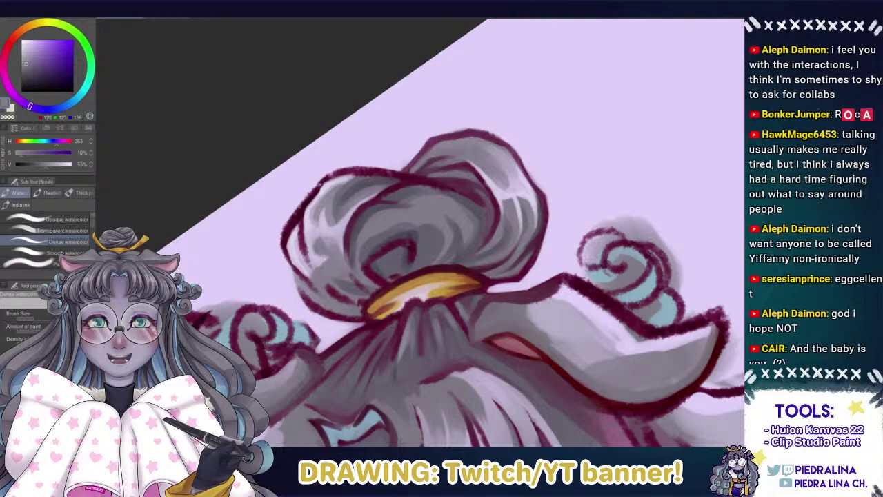
pyautogui.keyDown('alt'); pyautogui.click(403, 191); pyautogui.keyUp('alt')
pyautogui.keyDown('alt'); pyautogui.click(407, 184); pyautogui.keyUp('alt')
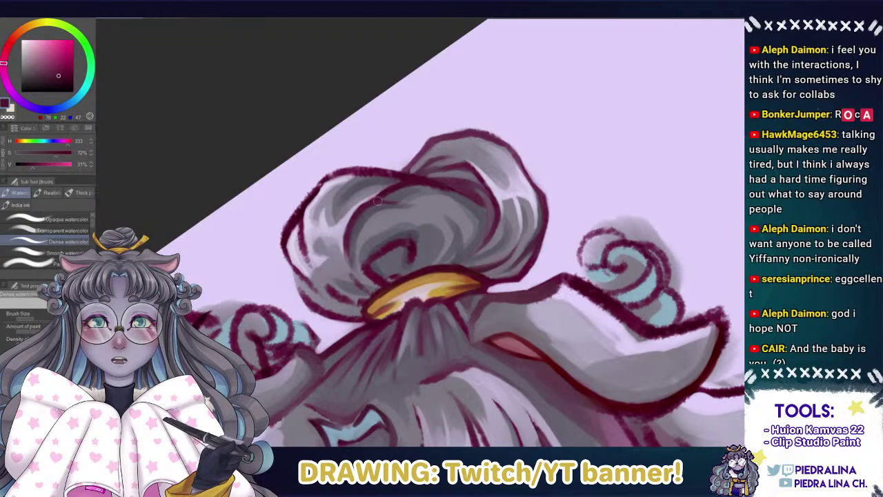
pyautogui.keyDown('alt'); pyautogui.click(464, 196); pyautogui.keyUp('alt')
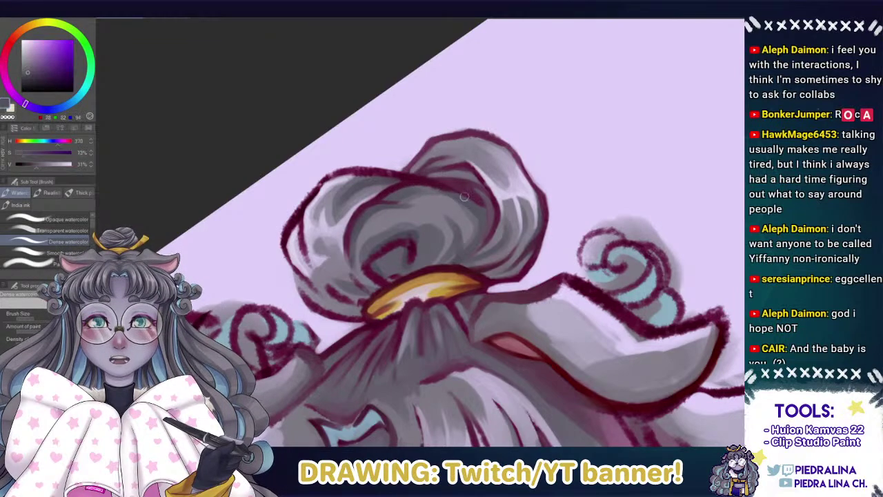
pyautogui.keyDown('alt'); pyautogui.click(419, 189); pyautogui.keyUp('alt')
pyautogui.keyDown('alt'); pyautogui.click(479, 202); pyautogui.keyUp('alt')
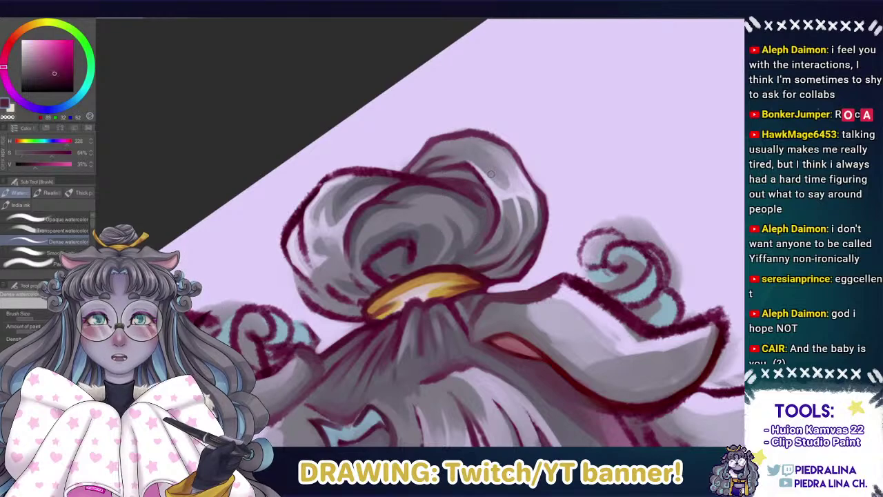
# Refine the upper outline of the bun's smaller side lobe in sampled dark plum and trim its outer edge with background lavender.
pyautogui.keyDown('alt'); pyautogui.click(475, 210); pyautogui.keyUp('alt')
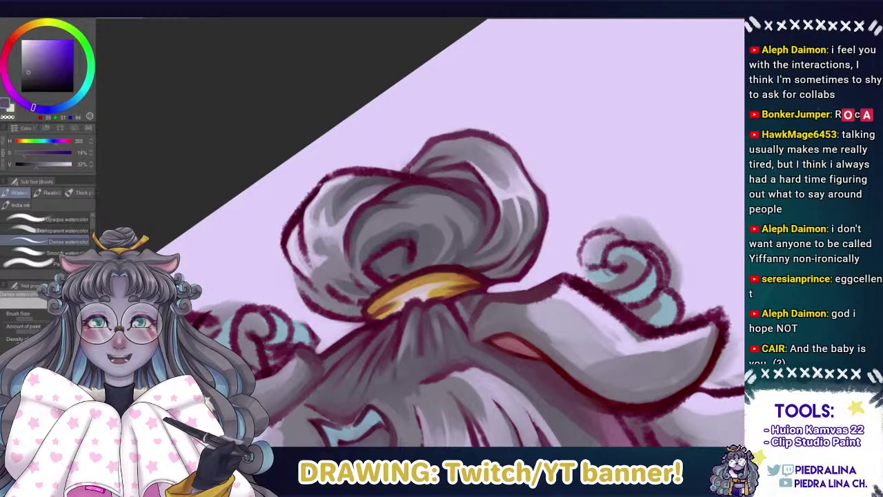
pyautogui.keyDown('alt'); pyautogui.click(410, 172); pyautogui.keyUp('alt')
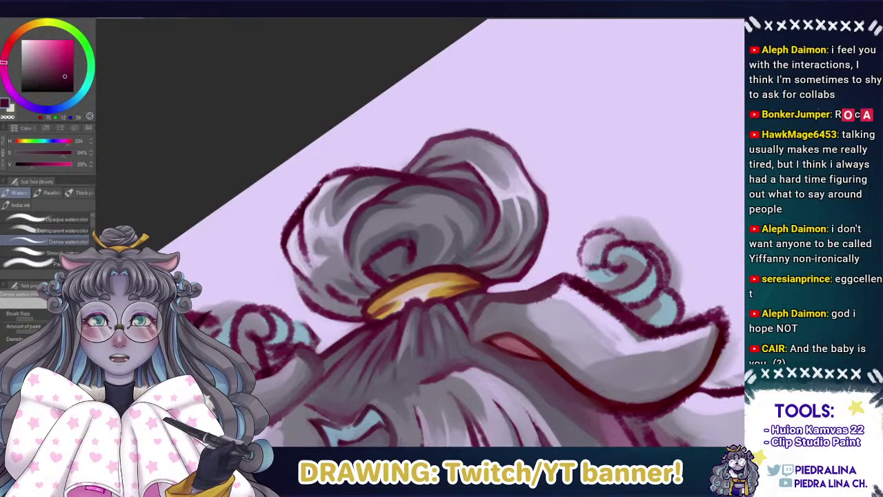
pyautogui.keyDown('alt'); pyautogui.click(363, 162); pyautogui.keyUp('alt')
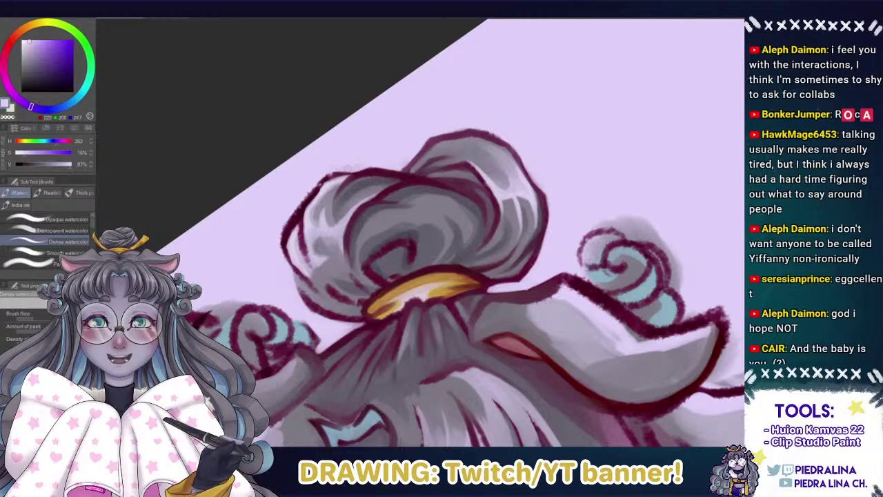
pyautogui.keyDown('alt'); pyautogui.click(345, 174); pyautogui.keyUp('alt')
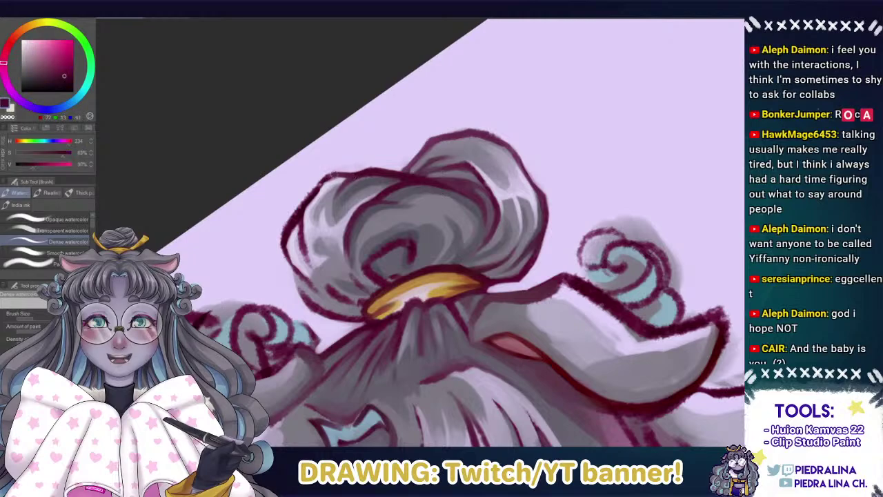
pyautogui.keyDown('alt'); pyautogui.click(324, 180); pyautogui.keyUp('alt')
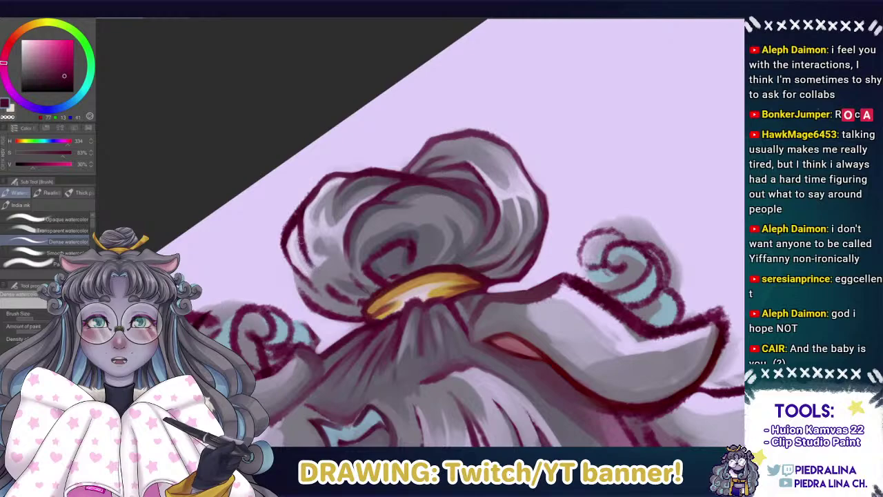
# Soften the plum marks in the side lobe's lower half with sampled light lavender and greys.
pyautogui.keyDown('alt'); pyautogui.click(308, 243); pyautogui.keyUp('alt')
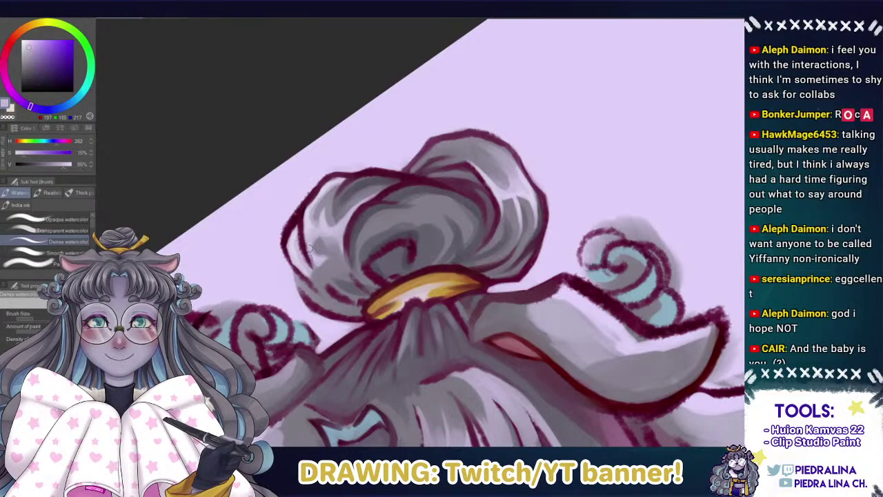
pyautogui.keyDown('alt'); pyautogui.click(314, 260); pyautogui.keyUp('alt')
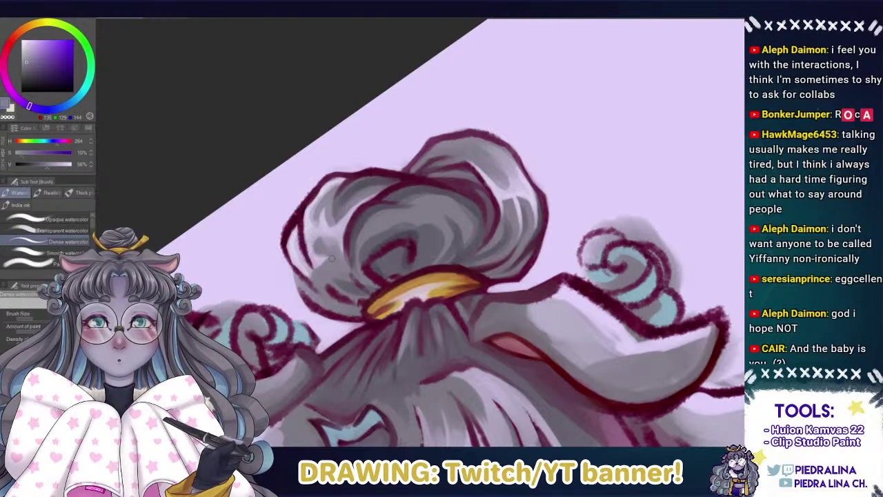
pyautogui.keyDown('alt'); pyautogui.click(319, 257); pyautogui.keyUp('alt')
pyautogui.keyDown('alt'); pyautogui.click(349, 190); pyautogui.keyUp('alt')
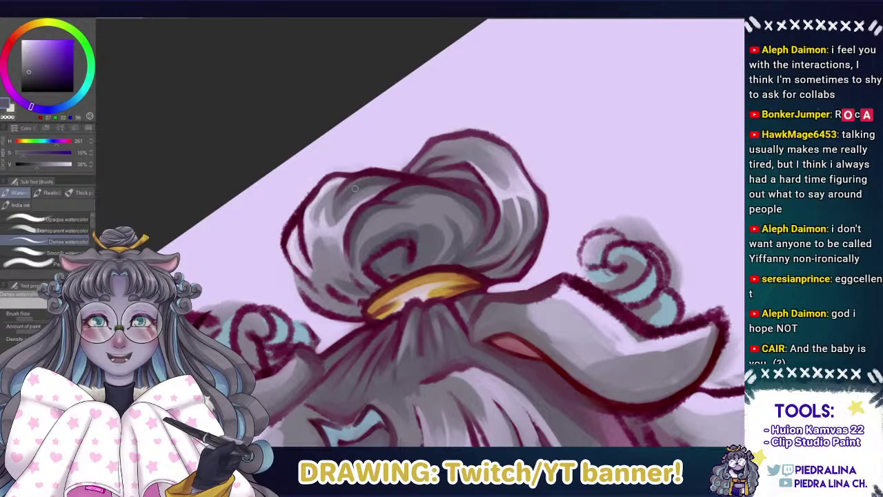
# Rotate the canvas and blend the side lobe's highlight into its shaded strands with sampled light and mid greys.
pyautogui.moveTo(346, 289); pyautogui.dragTo(325, 268)
pyautogui.moveTo(256, 195)
pyautogui.mouseDown()
pyautogui.moveTo(255, 173)
pyautogui.moveTo(345, 120)
pyautogui.mouseUp()
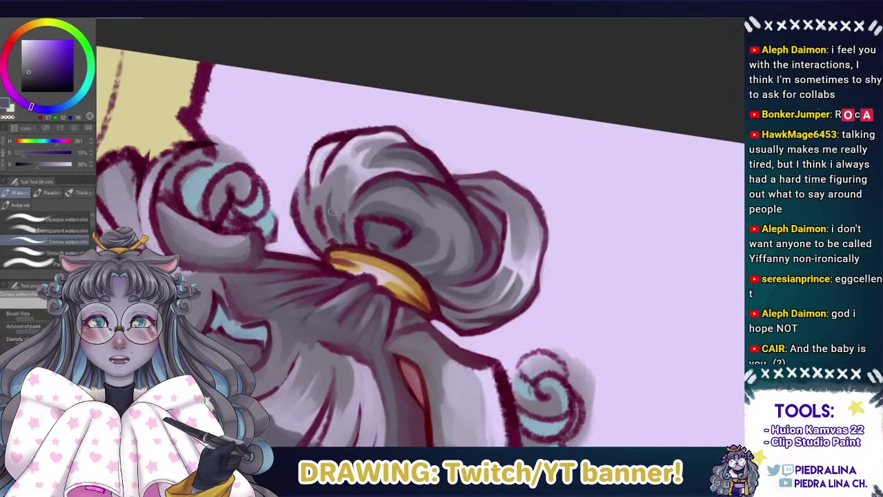
pyautogui.keyDown('alt'); pyautogui.click(343, 195); pyautogui.keyUp('alt')
pyautogui.keyDown('alt'); pyautogui.click(347, 202); pyautogui.keyUp('alt')
pyautogui.keyDown('alt'); pyautogui.click(341, 199); pyautogui.keyUp('alt')
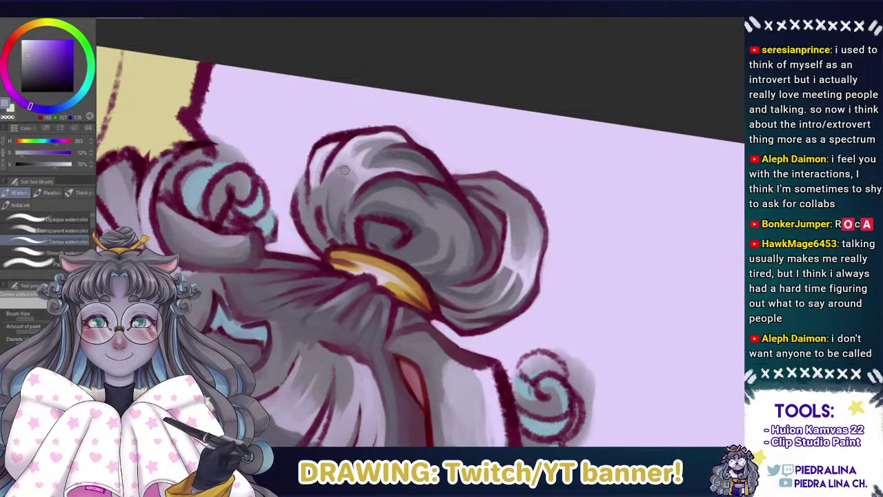
pyautogui.keyDown('alt'); pyautogui.click(338, 173); pyautogui.keyUp('alt')
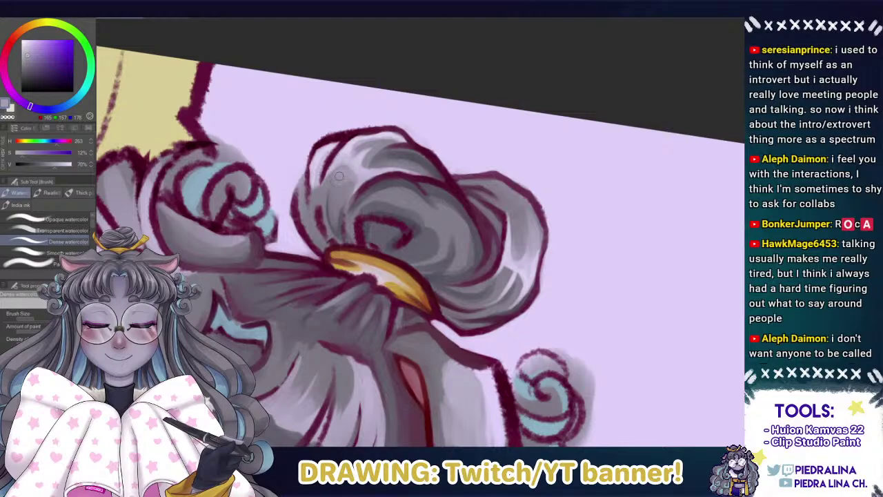
pyautogui.keyDown('alt'); pyautogui.click(348, 183); pyautogui.keyUp('alt')
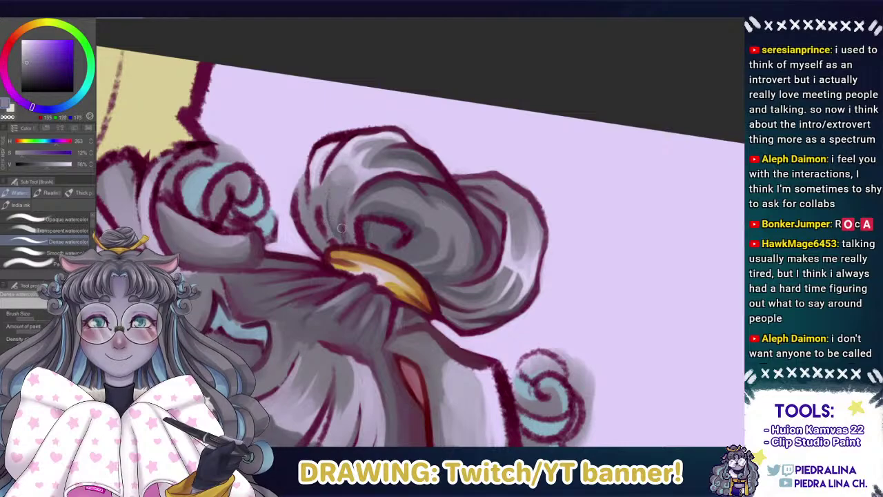
# Shade the side lobe's lower strands just above the golden hair tie with sampled dark and mid greys.
pyautogui.keyDown('alt'); pyautogui.click(437, 192); pyautogui.keyUp('alt')
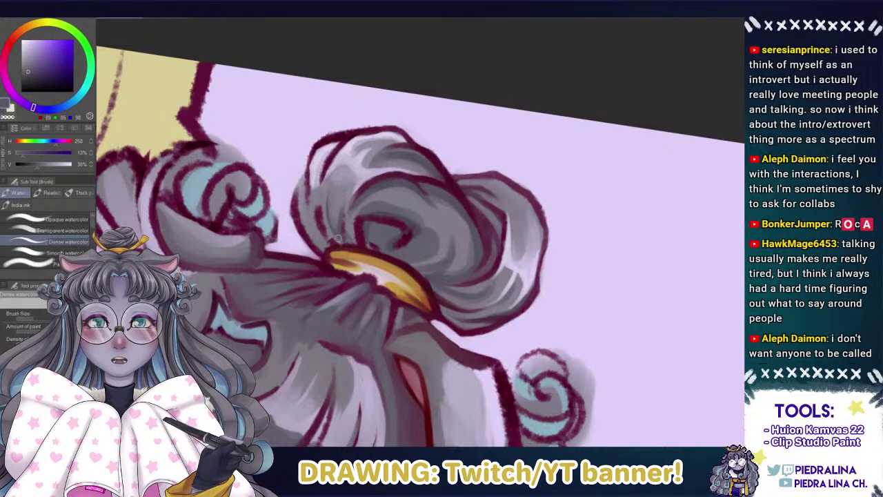
pyautogui.moveTo(324, 214); pyautogui.dragTo(336, 238)
pyautogui.keyDown('alt'); pyautogui.click(331, 211); pyautogui.keyUp('alt')
pyautogui.keyDown('alt'); pyautogui.click(373, 190); pyautogui.keyUp('alt')
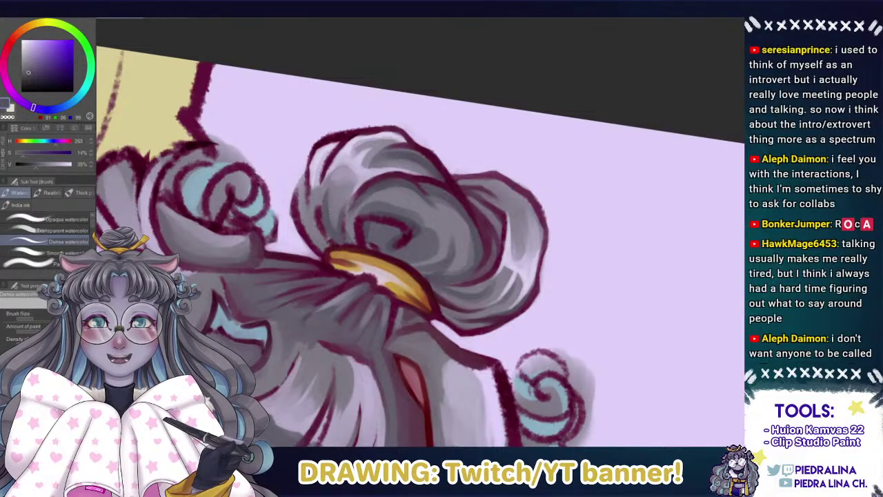
# Strengthen the plum fold at the side lobe's base beside the hair tie and blend it into dark grey.
pyautogui.keyDown('alt'); pyautogui.click(328, 234); pyautogui.keyUp('alt')
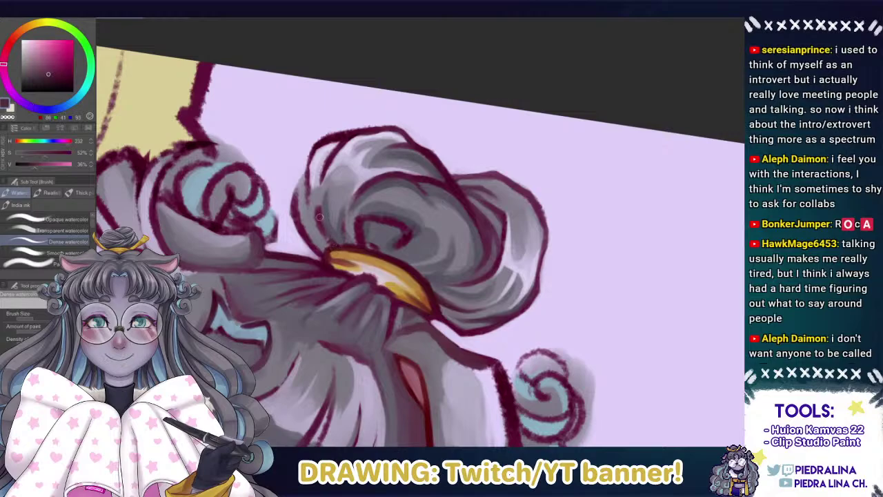
pyautogui.keyDown('alt'); pyautogui.click(359, 233); pyautogui.keyUp('alt')
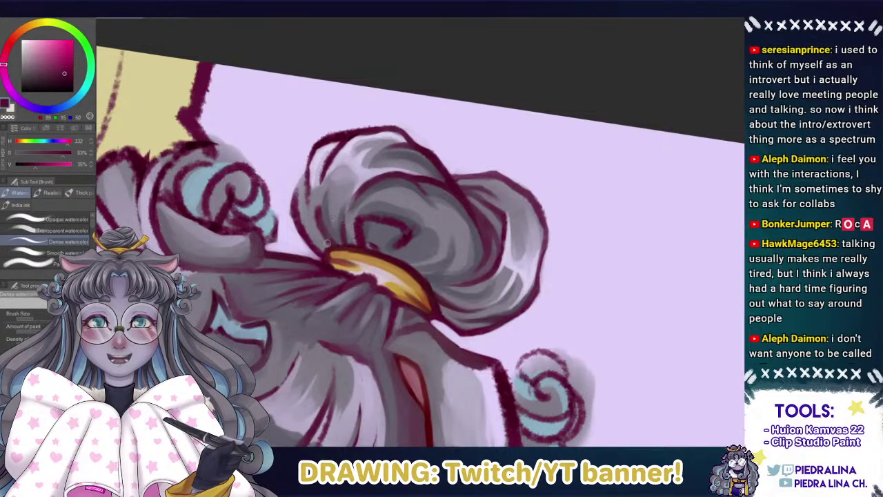
pyautogui.keyDown('alt'); pyautogui.click(332, 240); pyautogui.keyUp('alt')
pyautogui.keyDown('alt'); pyautogui.click(332, 238); pyautogui.keyUp('alt')
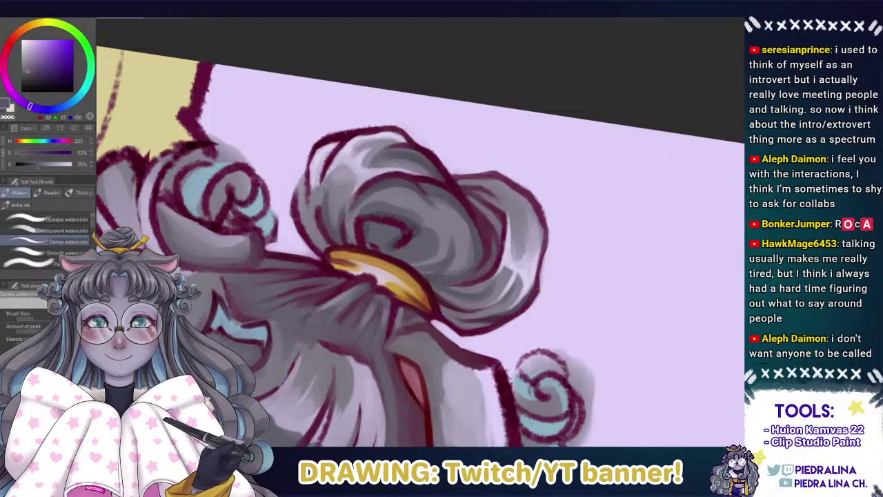
# Blend the short inner fold line near the side lobe's outer edge with sampled mauve grey, plum and dark grey.
pyautogui.keyDown('alt'); pyautogui.click(317, 210); pyautogui.keyUp('alt')
pyautogui.keyDown('alt'); pyautogui.click(317, 208); pyautogui.keyUp('alt')
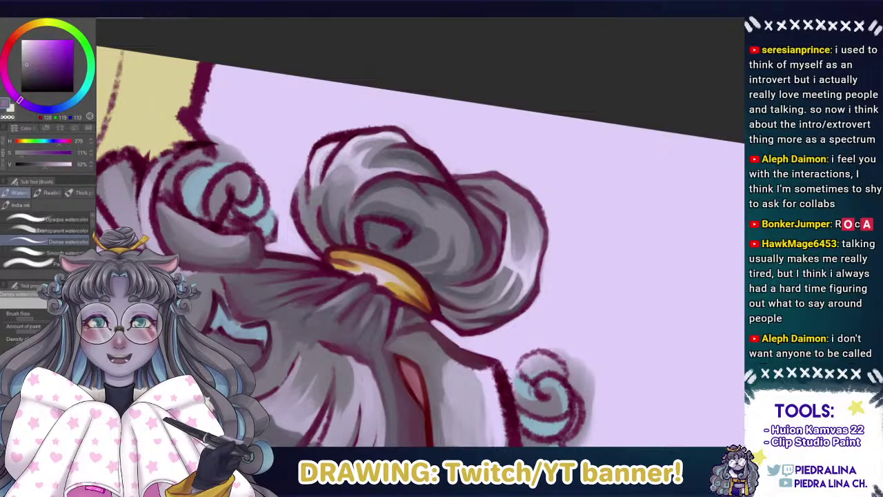
pyautogui.keyDown('alt'); pyautogui.click(316, 215); pyautogui.keyUp('alt')
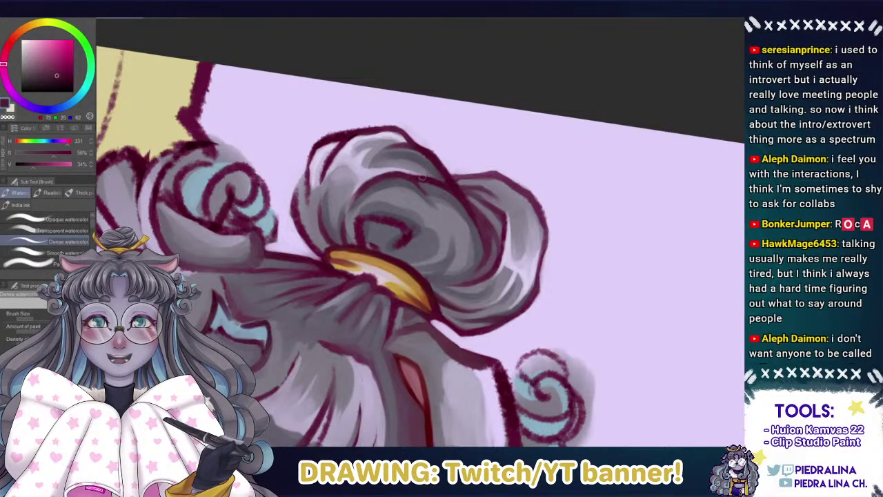
pyautogui.keyDown('alt'); pyautogui.click(494, 258); pyautogui.keyUp('alt')
pyautogui.moveTo(314, 215)
pyautogui.mouseDown()
pyautogui.moveTo(323, 247)
pyautogui.moveTo(312, 231)
pyautogui.mouseUp()
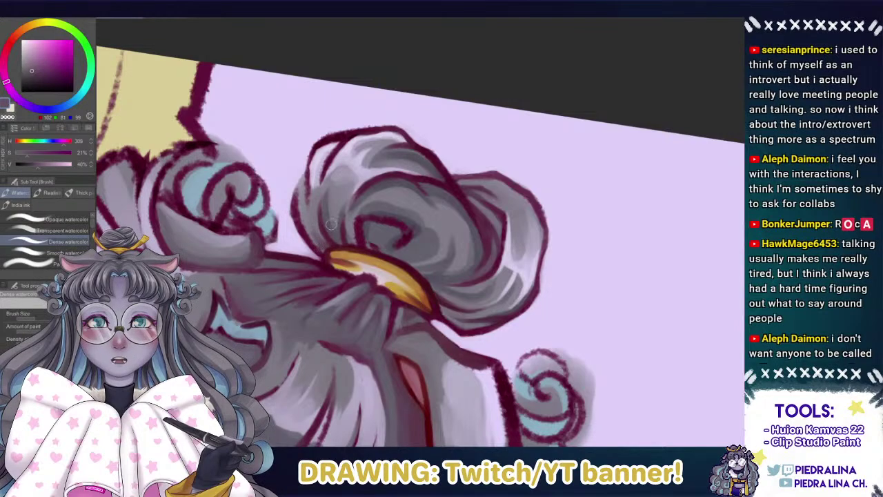
pyautogui.keyDown('alt'); pyautogui.click(329, 225); pyautogui.keyUp('alt')
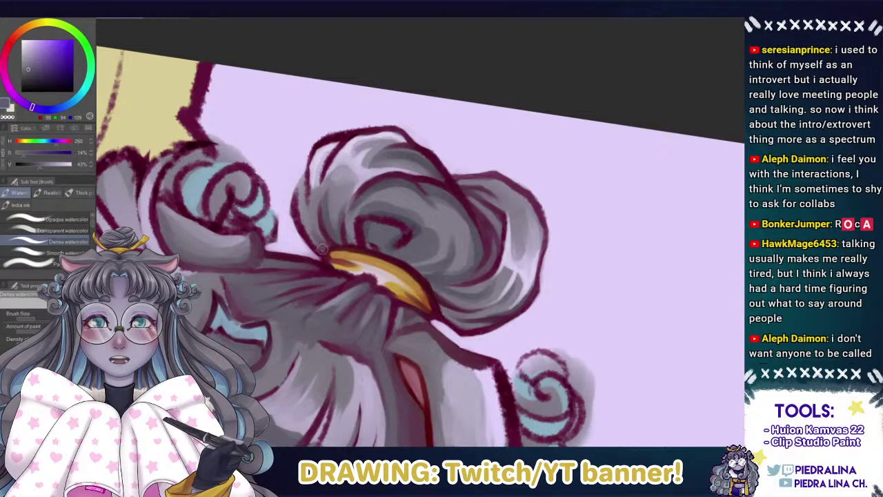
# Refine the corner where the side lobe meets the end of the hair tie with sampled grey and dark plum.
pyautogui.keyDown('alt'); pyautogui.click(302, 199); pyautogui.keyUp('alt')
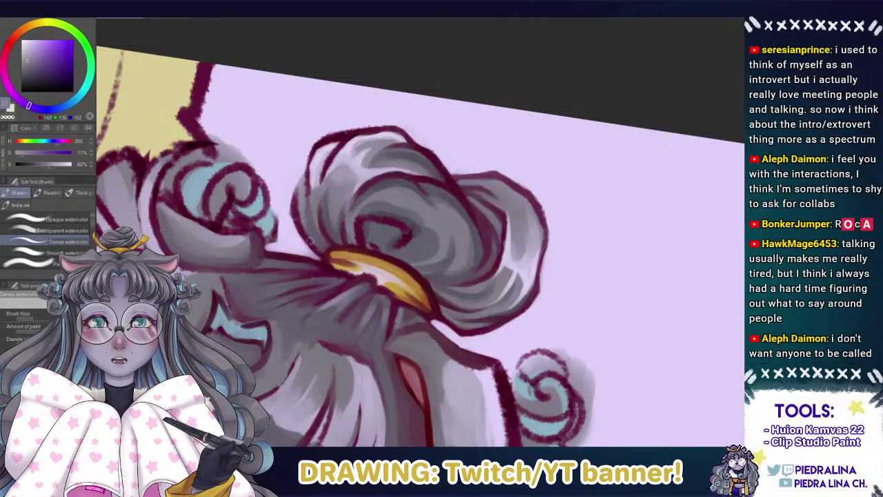
pyautogui.keyDown('alt'); pyautogui.click(321, 248); pyautogui.keyUp('alt')
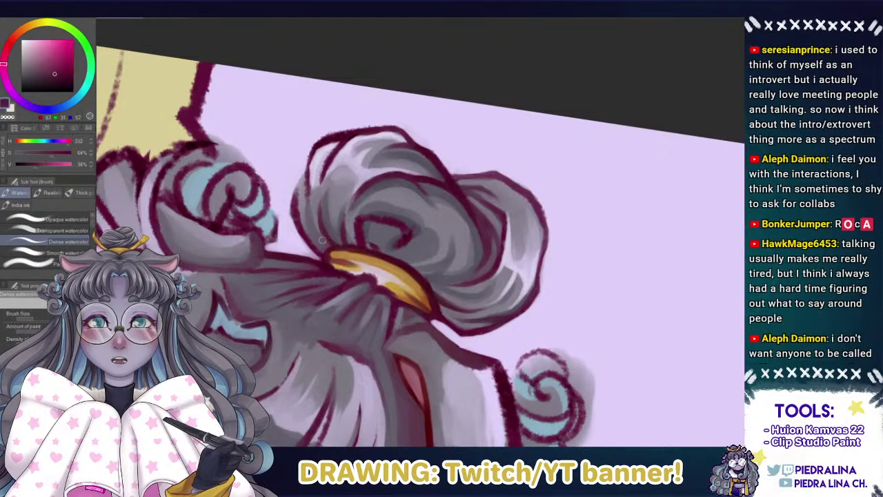
pyautogui.keyDown('alt'); pyautogui.click(329, 241); pyautogui.keyUp('alt')
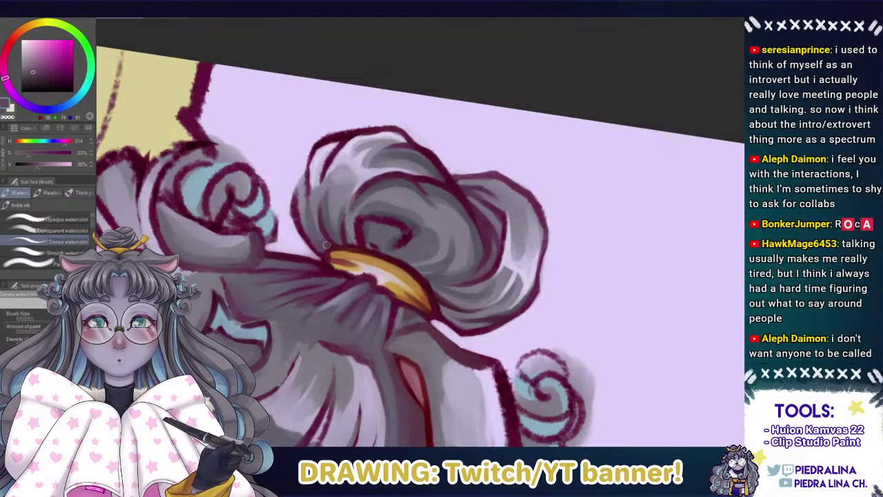
pyautogui.keyDown('alt'); pyautogui.click(304, 230); pyautogui.keyUp('alt')
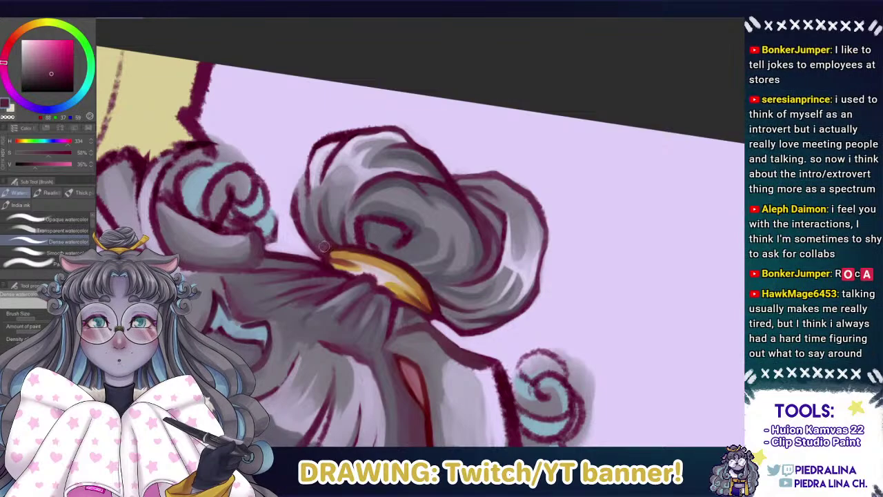
pyautogui.keyDown('alt'); pyautogui.click(329, 249); pyautogui.keyUp('alt')
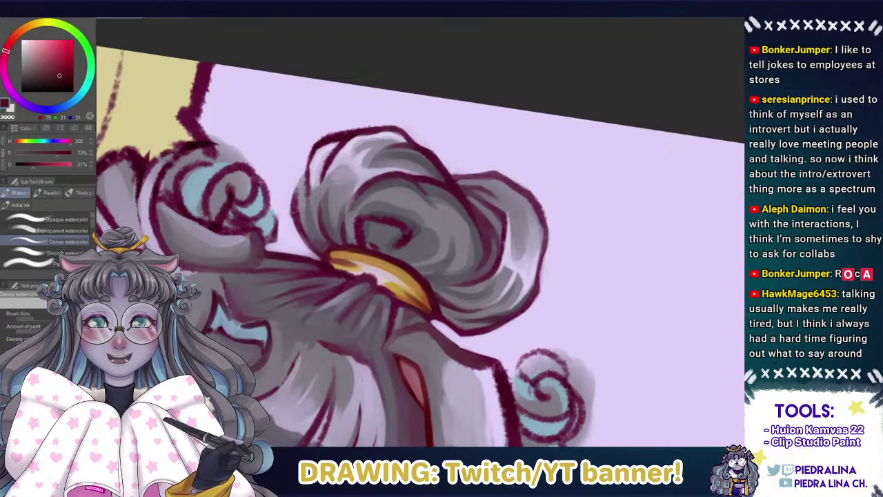
# Redraw the side lobe's outer outline above the hair tie in dark plum and trim it thinner with background lavender.
pyautogui.keyDown('alt'); pyautogui.click(325, 257); pyautogui.keyUp('alt')
pyautogui.moveTo(311, 244); pyautogui.dragTo(296, 188)
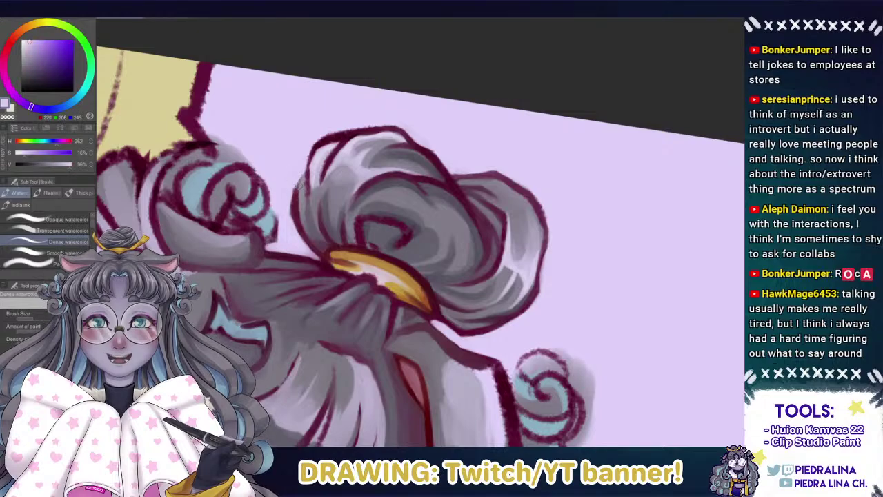
pyautogui.keyDown('alt'); pyautogui.click(301, 182); pyautogui.keyUp('alt')
pyautogui.keyDown('alt'); pyautogui.click(299, 183); pyautogui.keyUp('alt')
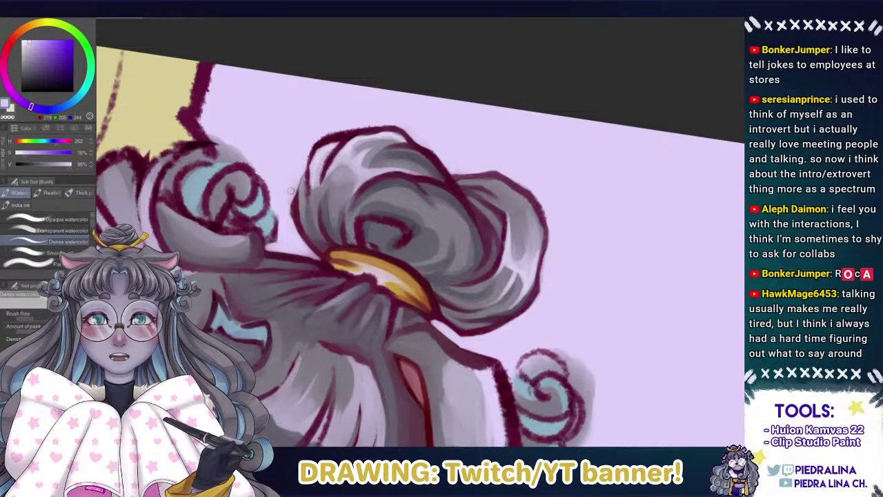
pyautogui.moveTo(294, 189)
pyautogui.mouseDown()
pyautogui.moveTo(291, 232)
pyautogui.moveTo(300, 238)
pyautogui.moveTo(291, 225)
pyautogui.moveTo(303, 245)
pyautogui.mouseUp()
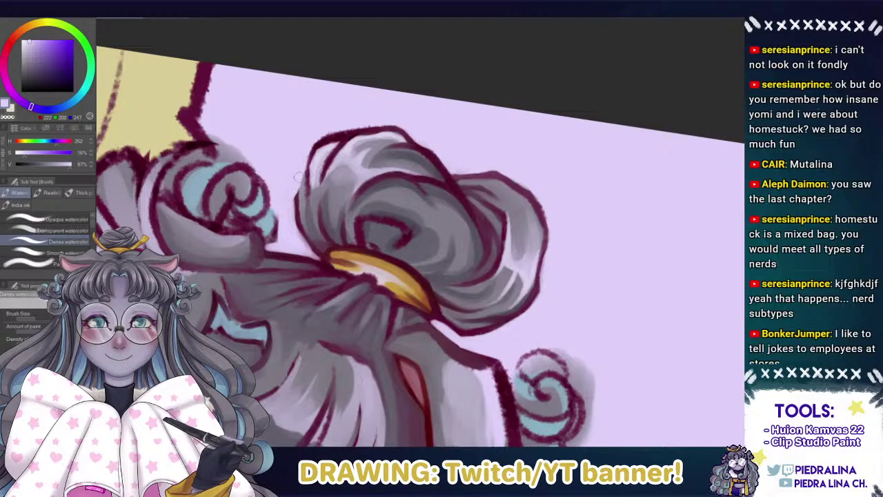
# Redraw the plum outline at the notch between the lobe's outer strands and clean its top edge with background lavender.
pyautogui.keyDown('alt'); pyautogui.click(312, 173); pyautogui.keyUp('alt')
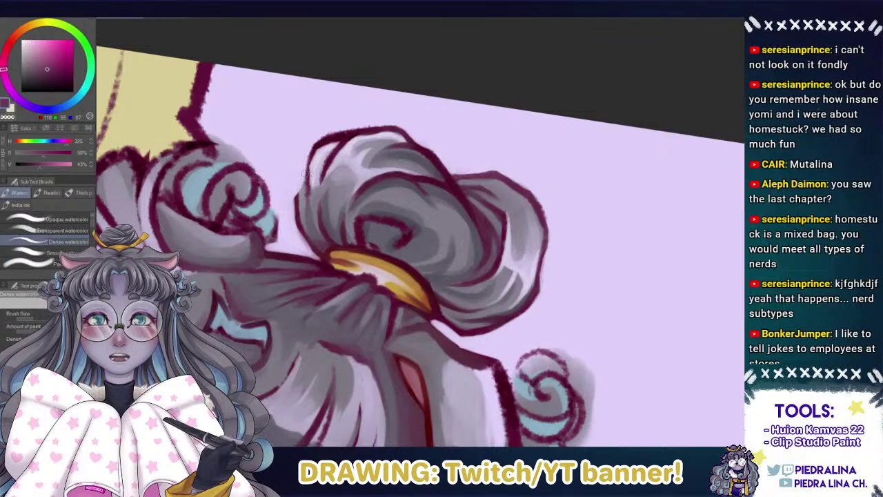
pyautogui.keyDown('alt'); pyautogui.click(311, 171); pyautogui.keyUp('alt')
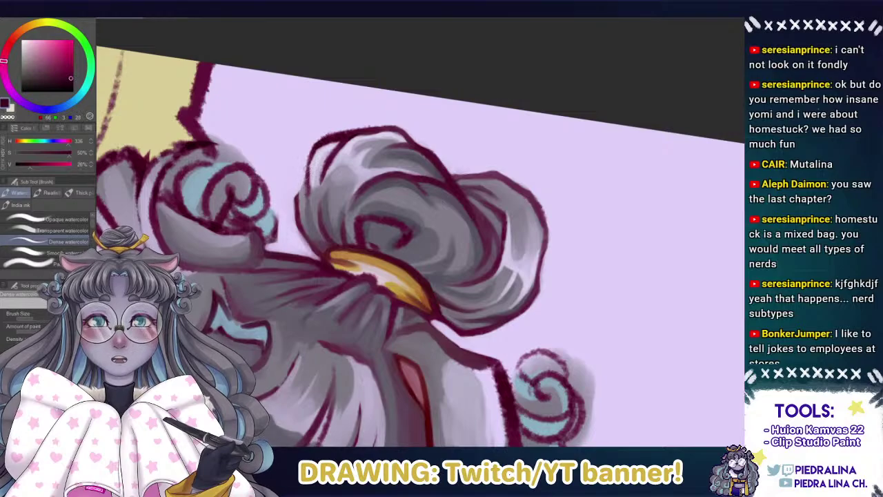
pyautogui.moveTo(307, 175); pyautogui.dragTo(298, 192)
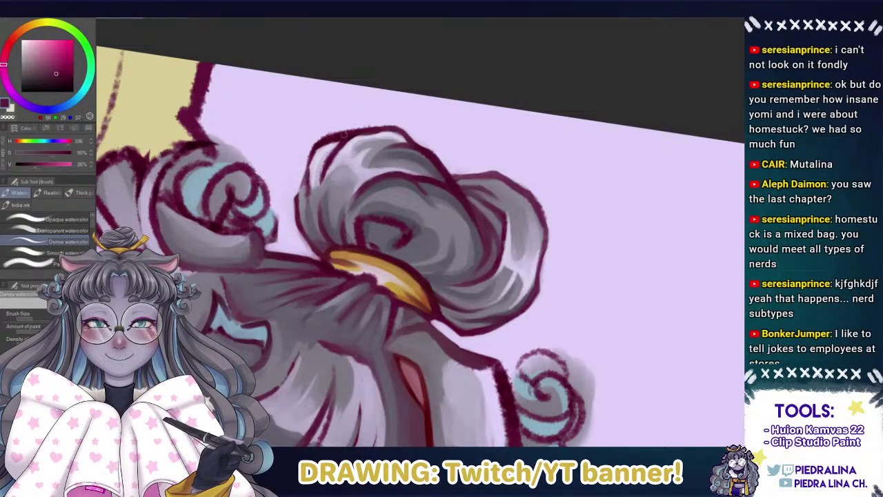
pyautogui.keyDown('alt'); pyautogui.click(359, 127); pyautogui.keyUp('alt')
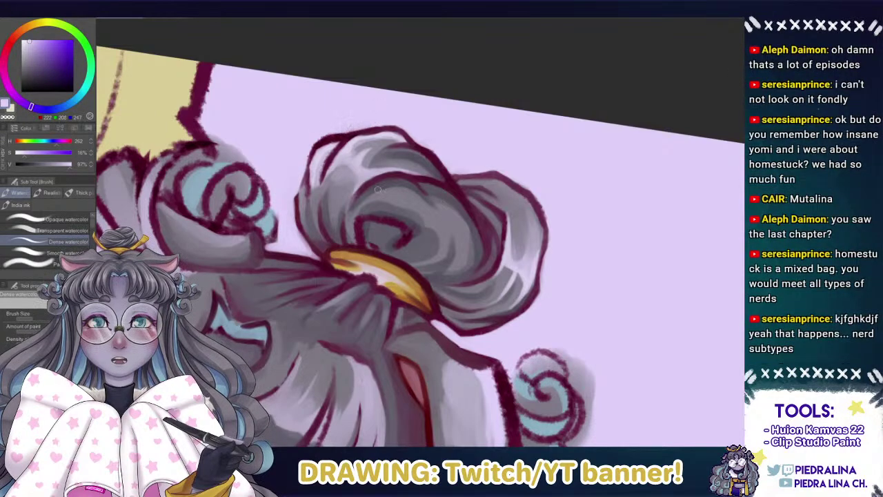
# Refine the small swirl at the bun's centre with sampled dark plum, and fill its inside with dark slate grey.
pyautogui.keyDown('alt'); pyautogui.click(398, 228); pyautogui.keyUp('alt')
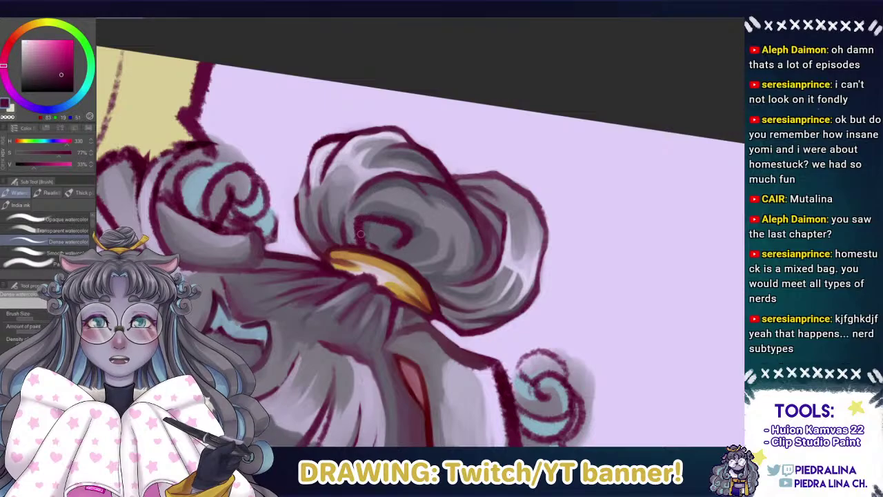
pyautogui.keyDown('alt'); pyautogui.click(410, 224); pyautogui.keyUp('alt')
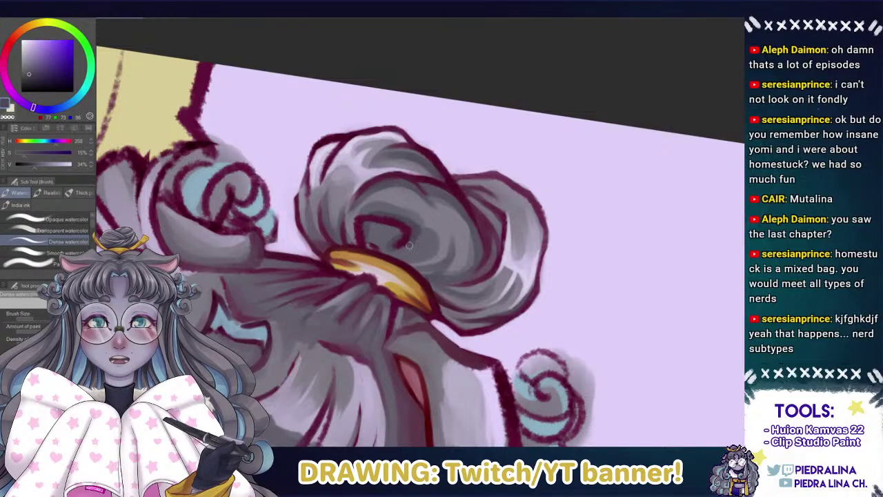
pyautogui.keyDown('alt'); pyautogui.click(408, 241); pyautogui.keyUp('alt')
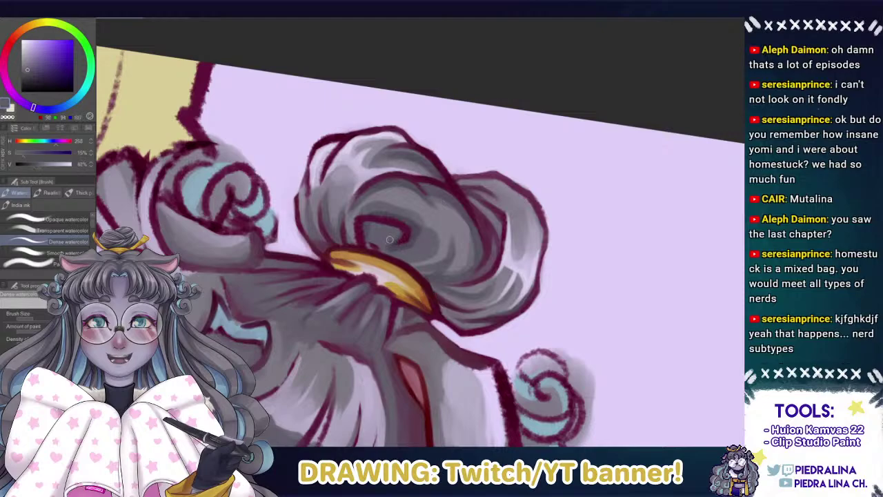
pyautogui.keyDown('alt'); pyautogui.click(381, 242); pyautogui.keyUp('alt')
pyautogui.keyDown('alt'); pyautogui.click(378, 246); pyautogui.keyUp('alt')
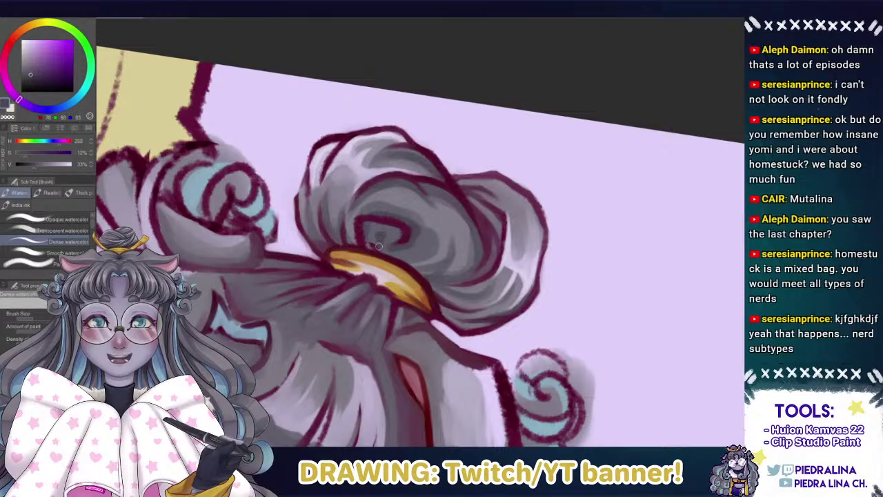
# Shade the swirl's inner fold down to the hair tie with sampled plum, slate grey and mauve.
pyautogui.keyDown('alt'); pyautogui.click(485, 243); pyautogui.keyUp('alt')
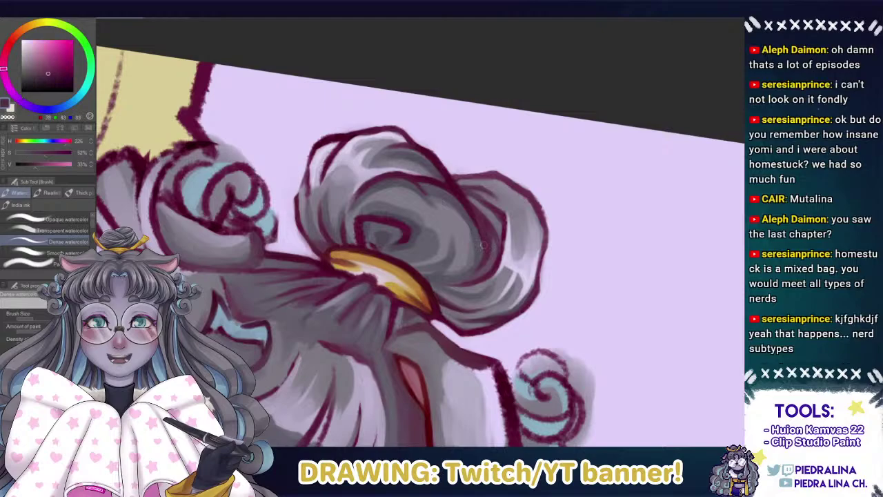
pyautogui.keyDown('alt'); pyautogui.click(373, 235); pyautogui.keyUp('alt')
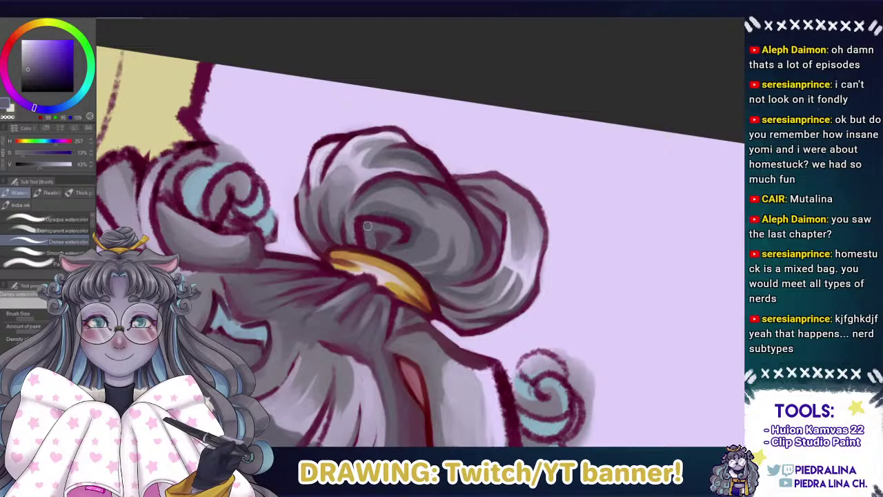
pyautogui.keyDown('alt'); pyautogui.click(373, 243); pyautogui.keyUp('alt')
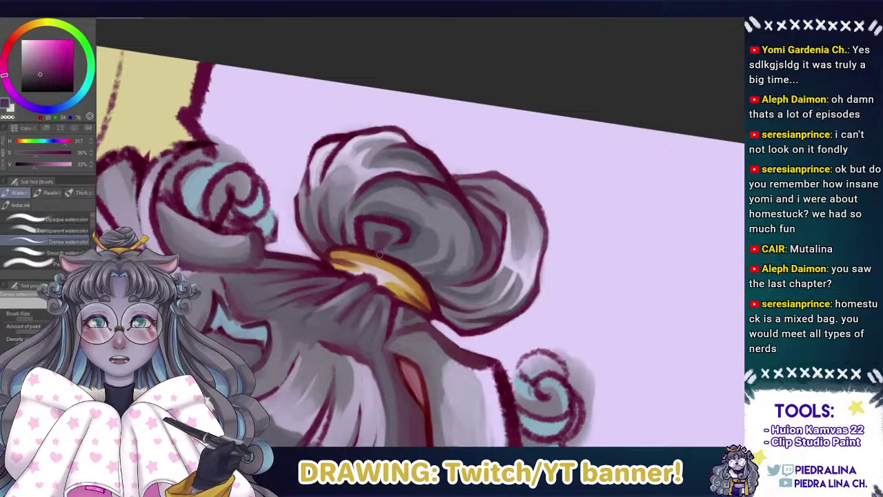
pyautogui.keyDown('alt'); pyautogui.click(379, 254); pyautogui.keyUp('alt')
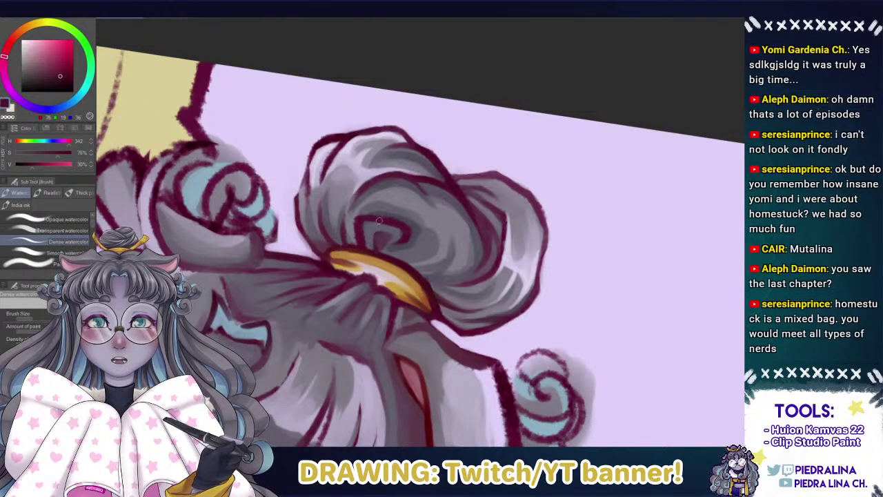
pyautogui.keyDown('alt'); pyautogui.click(485, 242); pyautogui.keyUp('alt')
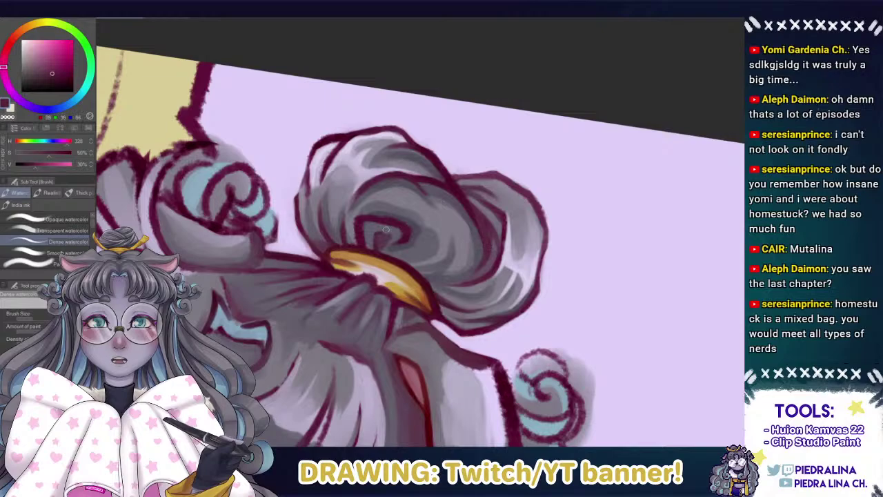
pyautogui.keyDown('alt'); pyautogui.click(491, 256); pyautogui.keyUp('alt')
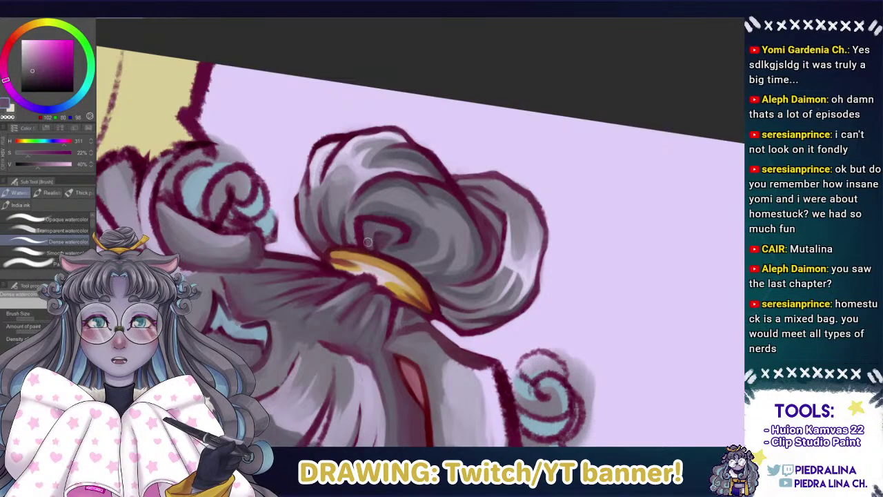
# Soften the plum outline around the swirl's outer curve by blending in sampled mauve grey and slate grey.
pyautogui.keyDown('alt'); pyautogui.click(380, 221); pyautogui.keyUp('alt')
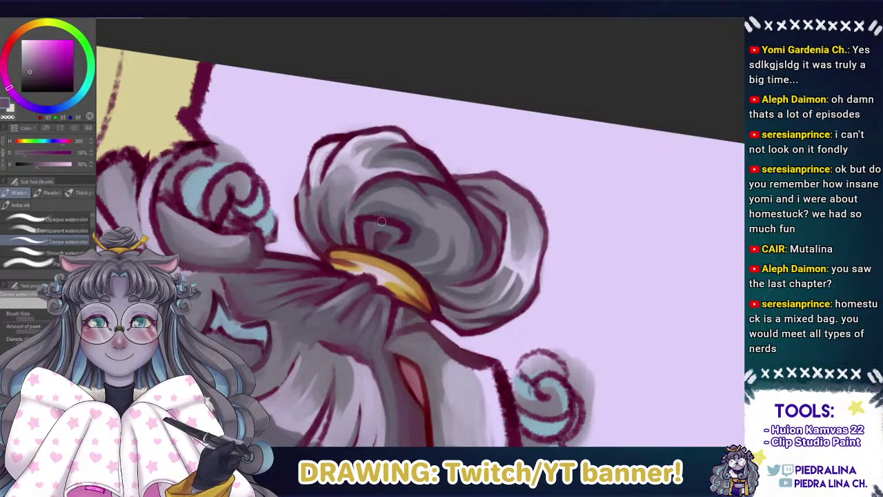
pyautogui.keyDown('alt'); pyautogui.click(359, 221); pyautogui.keyUp('alt')
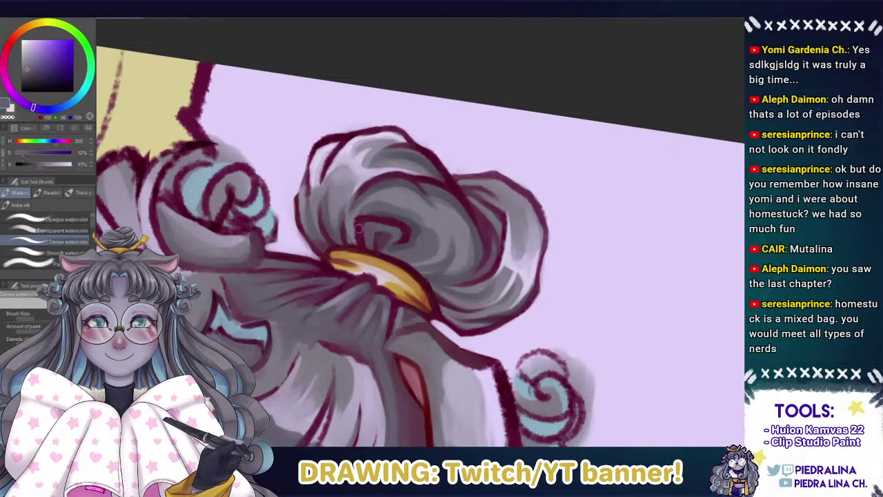
pyautogui.keyDown('alt'); pyautogui.click(363, 232); pyautogui.keyUp('alt')
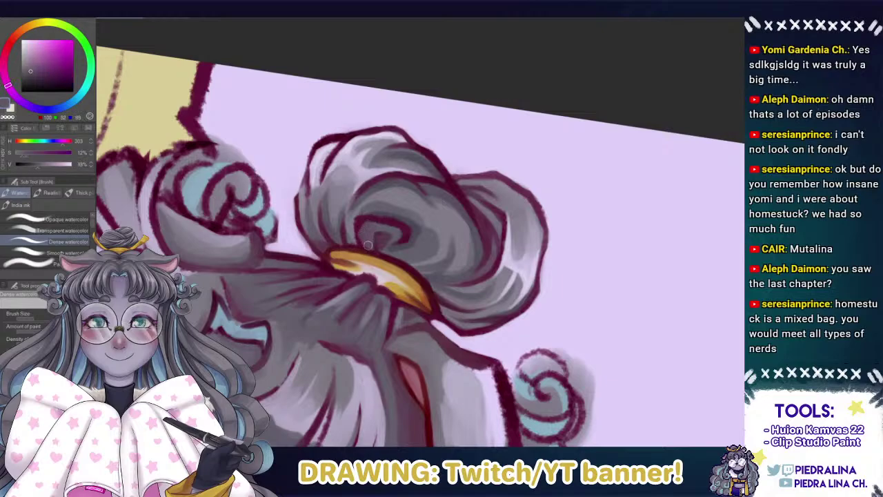
pyautogui.keyDown('alt'); pyautogui.click(403, 221); pyautogui.keyUp('alt')
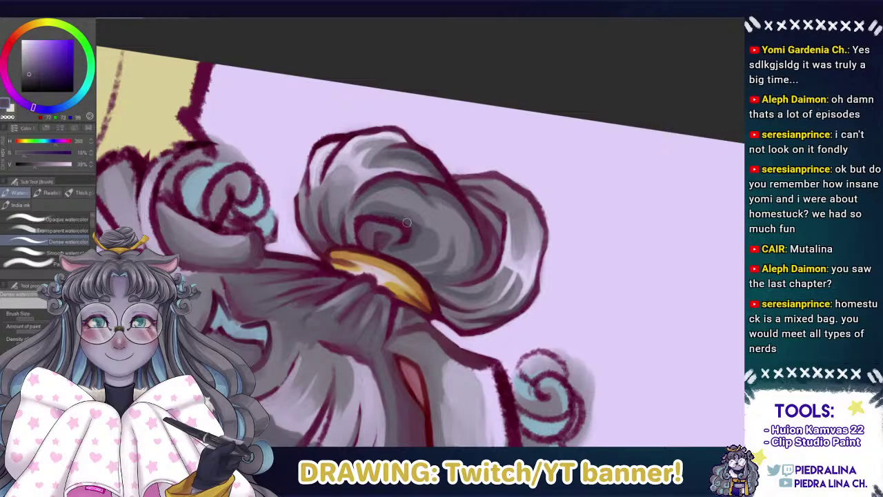
pyautogui.keyDown('alt'); pyautogui.click(373, 211); pyautogui.keyUp('alt')
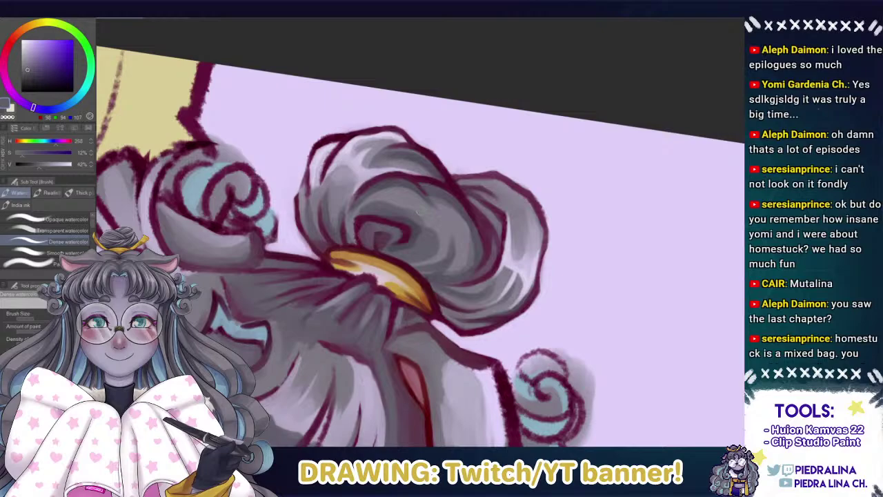
# Blend the dark plum fold line along the central lobe's upper edge into the hair with sampled plum and purple grey.
pyautogui.moveTo(385, 197); pyautogui.dragTo(380, 205)
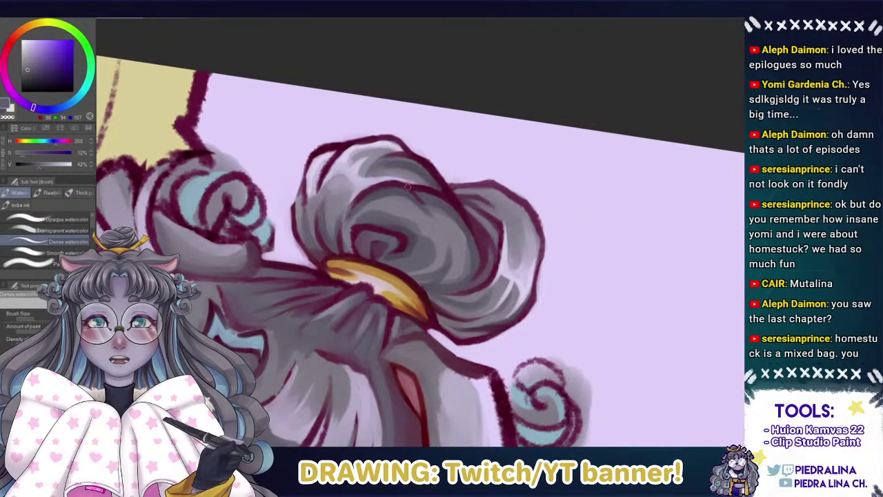
pyautogui.keyDown('alt'); pyautogui.click(408, 186); pyautogui.keyUp('alt')
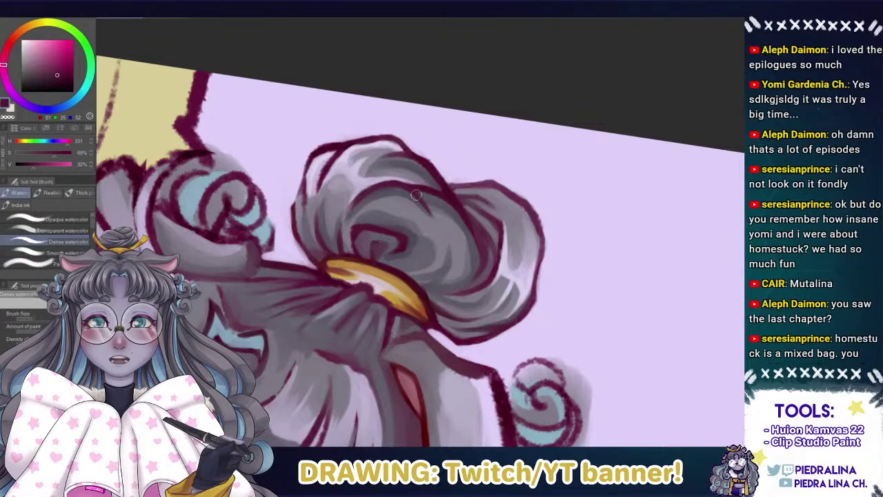
pyautogui.keyDown('alt'); pyautogui.click(422, 196); pyautogui.keyUp('alt')
pyautogui.moveTo(424, 197); pyautogui.dragTo(445, 204)
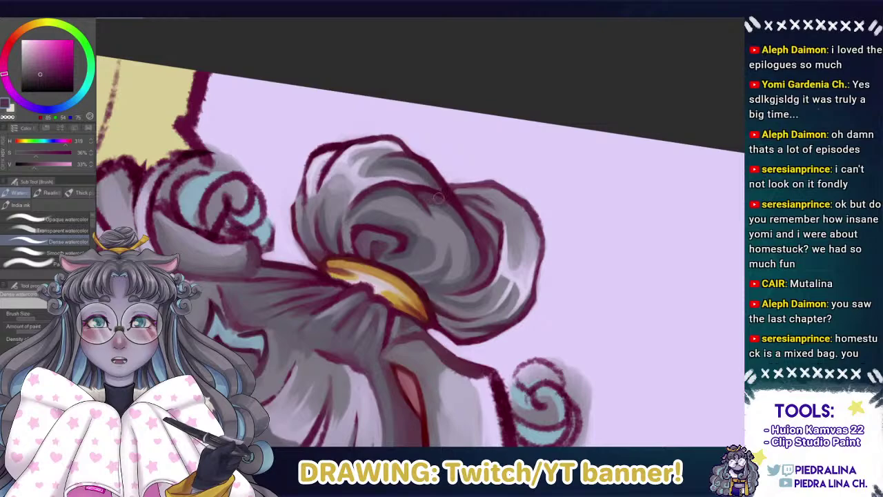
pyautogui.keyDown('alt'); pyautogui.click(447, 199); pyautogui.keyUp('alt')
pyautogui.keyDown('alt'); pyautogui.click(433, 205); pyautogui.keyUp('alt')
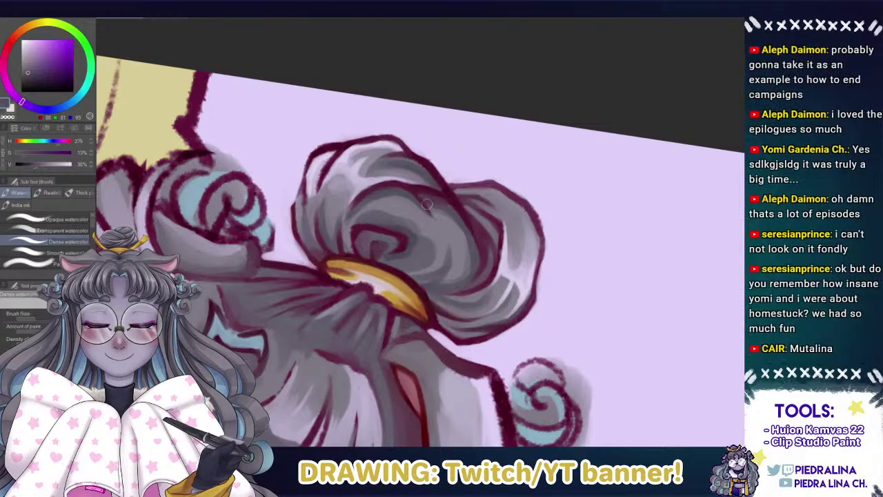
pyautogui.moveTo(433, 201); pyautogui.dragTo(449, 210)
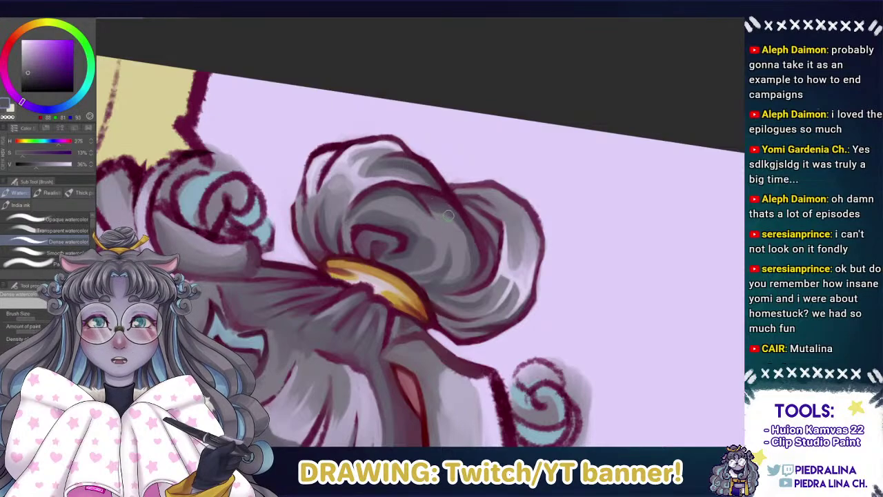
# Paint a pale lavender highlight on the central lobe's outer curve and blend its ends with sampled mid grey.
pyautogui.keyDown('alt'); pyautogui.click(448, 257); pyautogui.keyUp('alt')
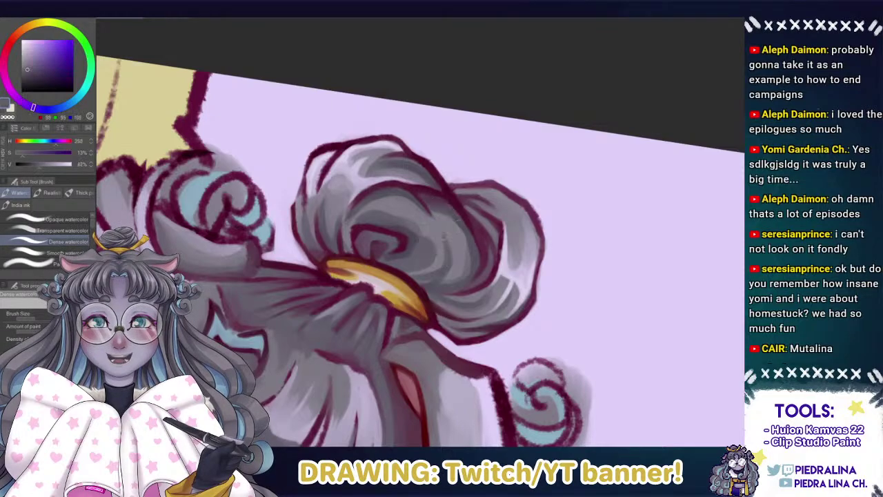
pyautogui.keyDown('alt'); pyautogui.click(436, 266); pyautogui.keyUp('alt')
pyautogui.keyDown('alt'); pyautogui.click(507, 269); pyautogui.keyUp('alt')
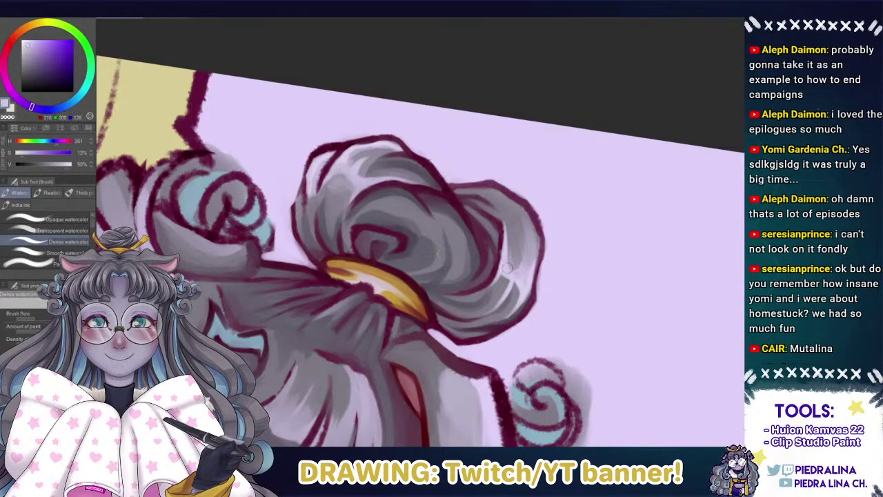
pyautogui.keyDown('alt'); pyautogui.click(504, 268); pyautogui.keyUp('alt')
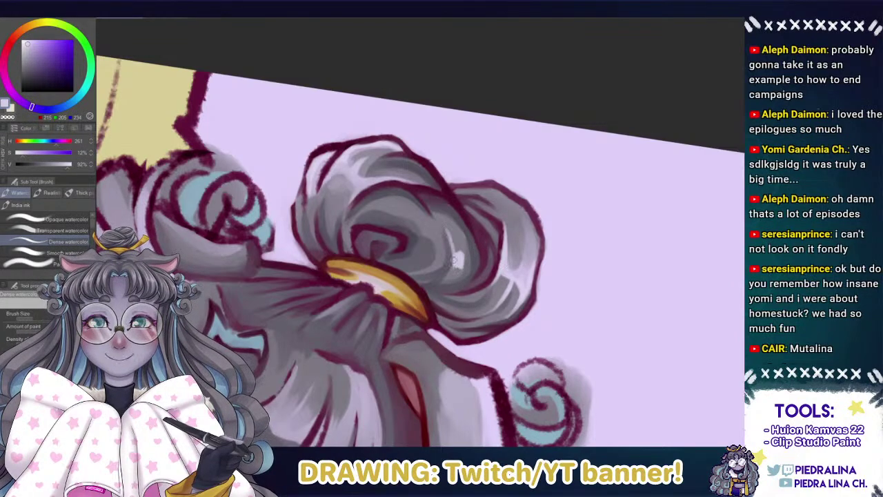
pyautogui.keyDown('alt'); pyautogui.click(516, 264); pyautogui.keyUp('alt')
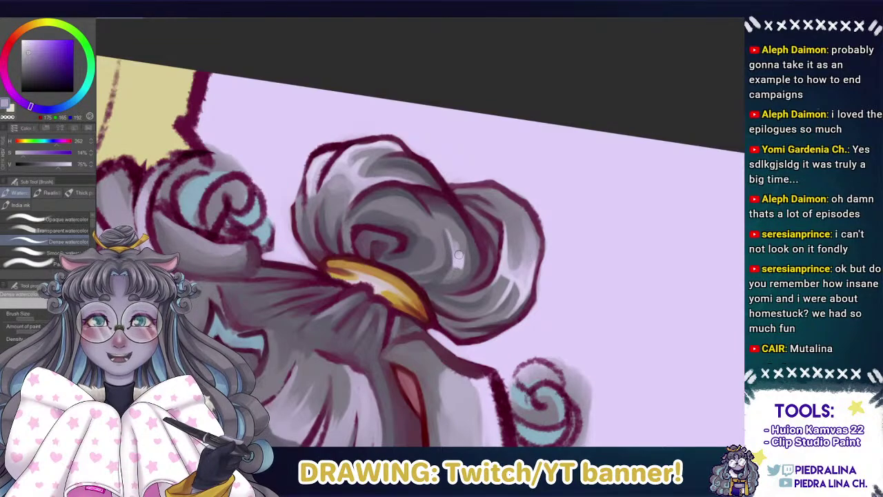
pyautogui.keyDown('alt'); pyautogui.click(457, 256); pyautogui.keyUp('alt')
pyautogui.moveTo(456, 261); pyautogui.dragTo(449, 231)
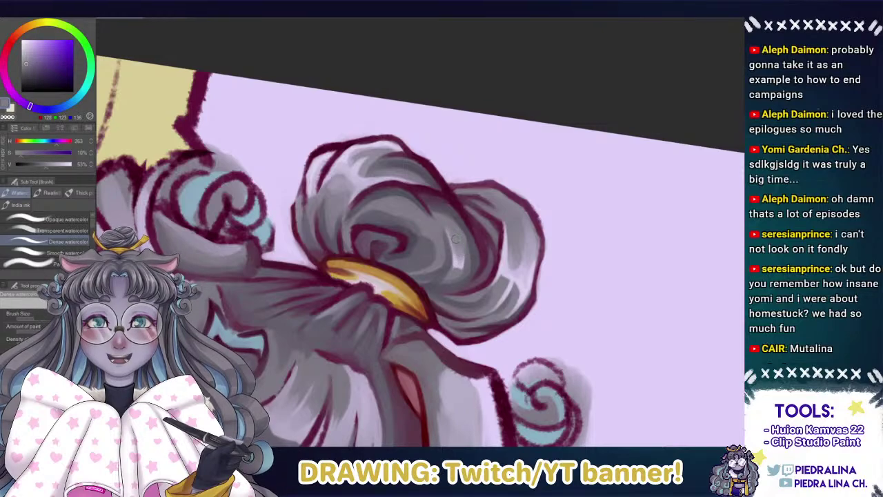
# Brighten and shape the central lobe's outer highlight with the pale lavender sampled from it.
pyautogui.keyDown('alt'); pyautogui.click(458, 263); pyautogui.keyUp('alt')
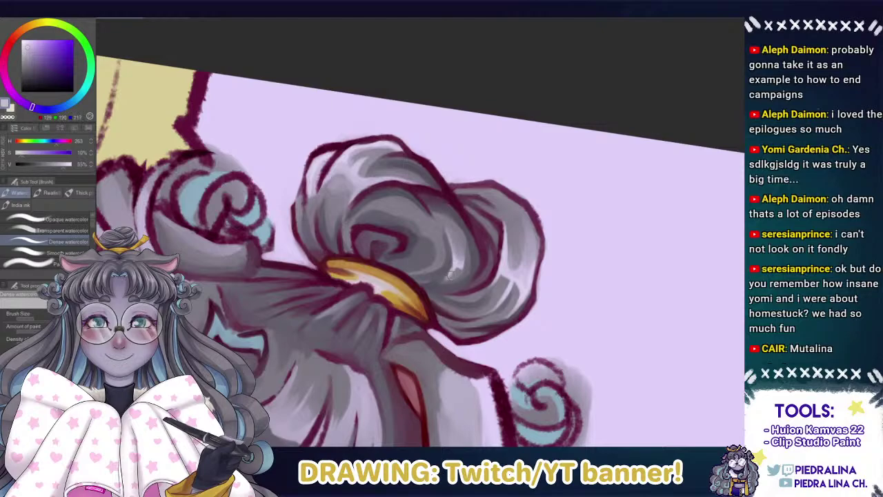
pyautogui.keyDown('alt'); pyautogui.click(456, 263); pyautogui.keyUp('alt')
pyautogui.keyDown('alt'); pyautogui.click(456, 263); pyautogui.keyUp('alt')
pyautogui.moveTo(456, 262); pyautogui.dragTo(461, 253)
# Paint a light lavender highlight along the central lobe's upper inner curve and trim it with sampled dark grey.
pyautogui.moveTo(350, 177)
pyautogui.mouseDown()
pyautogui.moveTo(311, 167)
pyautogui.moveTo(345, 190)
pyautogui.moveTo(383, 187)
pyautogui.moveTo(350, 210)
pyautogui.moveTo(378, 194)
pyautogui.moveTo(361, 201)
pyautogui.moveTo(401, 194)
pyautogui.moveTo(367, 198)
pyautogui.mouseUp()
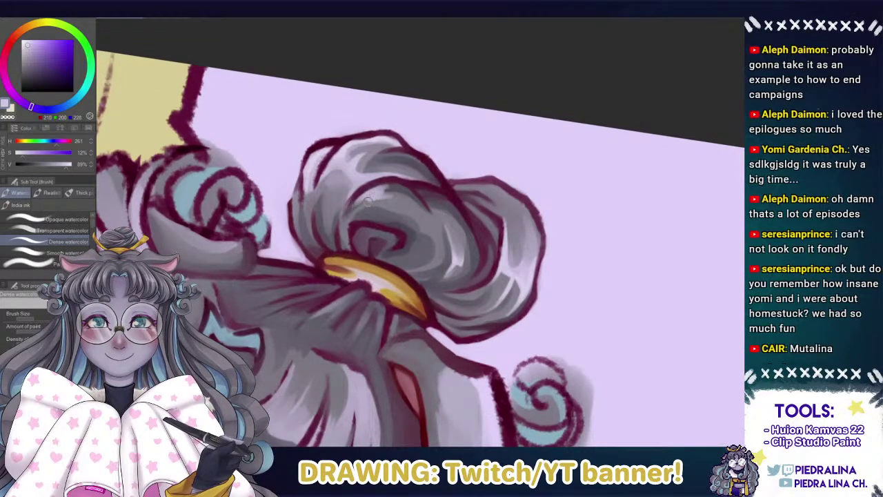
pyautogui.keyDown('alt'); pyautogui.click(340, 119); pyautogui.keyUp('alt')
pyautogui.keyDown('alt'); pyautogui.click(346, 157); pyautogui.keyUp('alt')
pyautogui.moveTo(386, 182); pyautogui.dragTo(362, 196)
pyautogui.keyDown('alt'); pyautogui.click(376, 197); pyautogui.keyUp('alt')
pyautogui.keyDown('alt'); pyautogui.click(388, 187); pyautogui.keyUp('alt')
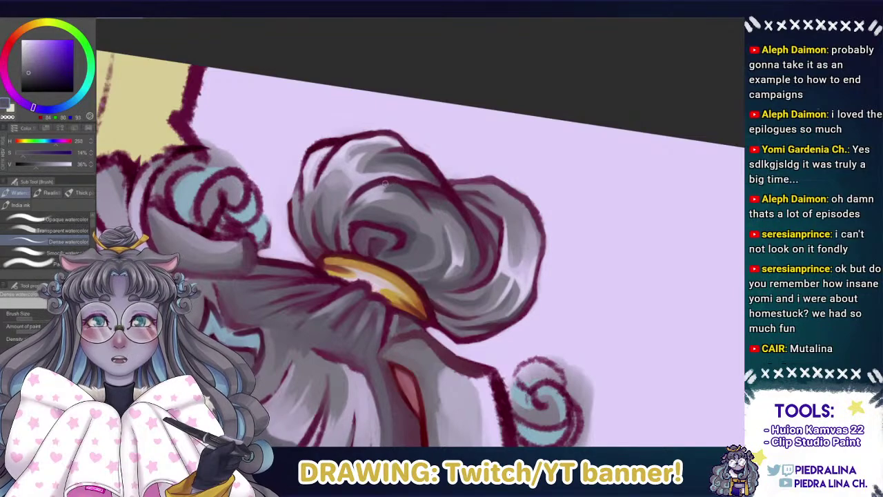
# Blend the ends of the upper highlight into the central lobe's strands with sampled lavender grey and dark grey.
pyautogui.keyDown('alt'); pyautogui.click(373, 194); pyautogui.keyUp('alt')
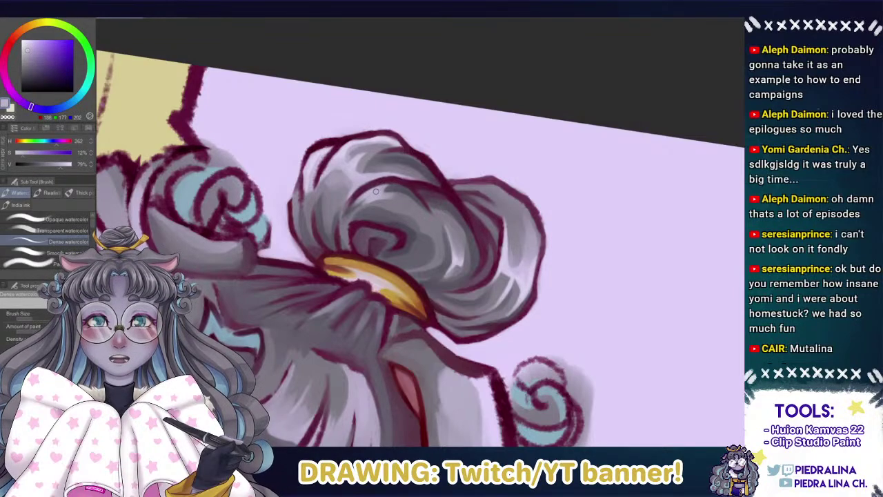
pyautogui.keyDown('alt'); pyautogui.click(347, 218); pyautogui.keyUp('alt')
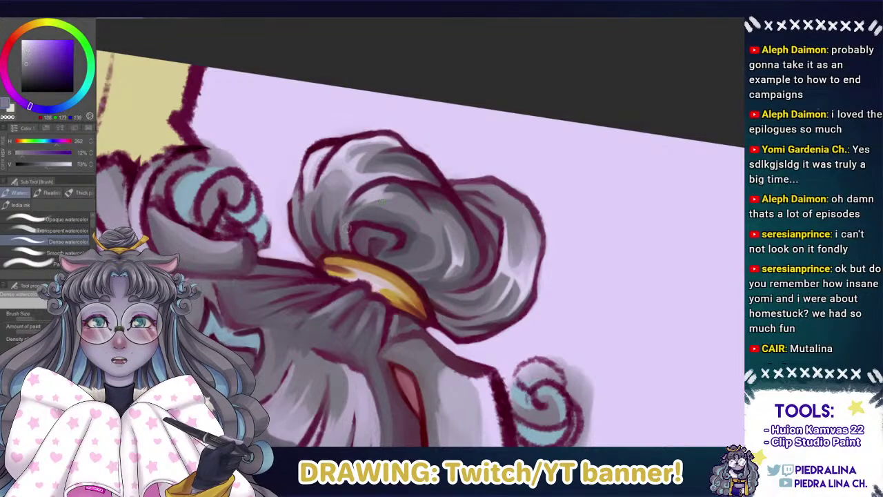
pyautogui.keyDown('alt'); pyautogui.click(355, 205); pyautogui.keyUp('alt')
pyautogui.keyDown('alt'); pyautogui.click(369, 198); pyautogui.keyUp('alt')
pyautogui.keyDown('alt'); pyautogui.click(394, 186); pyautogui.keyUp('alt')
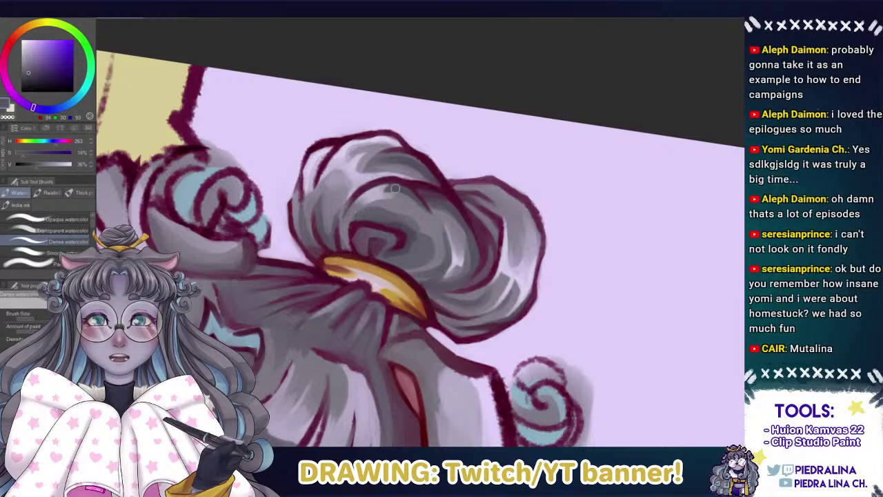
# Refine the strands beside the central swirl with sampled lavender grey and dark plum, above the hair tie's outer end.
pyautogui.keyDown('alt'); pyautogui.click(341, 201); pyautogui.keyUp('alt')
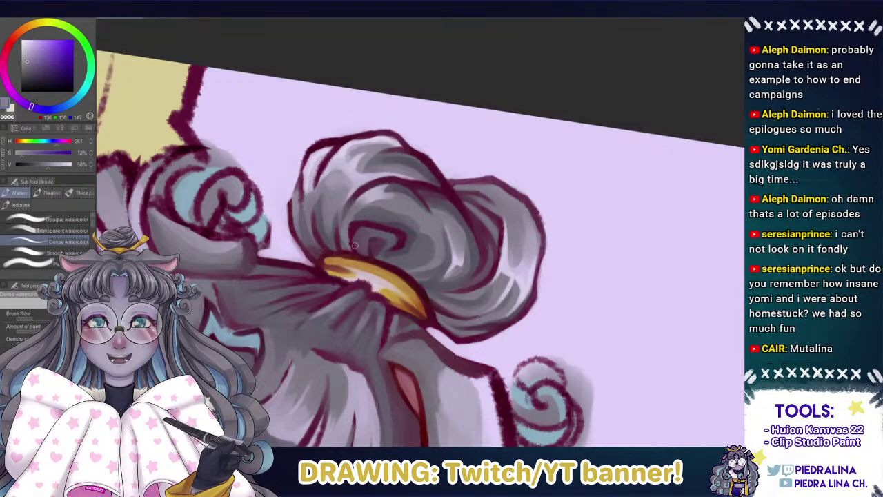
pyautogui.keyDown('alt'); pyautogui.click(436, 196); pyautogui.keyUp('alt')
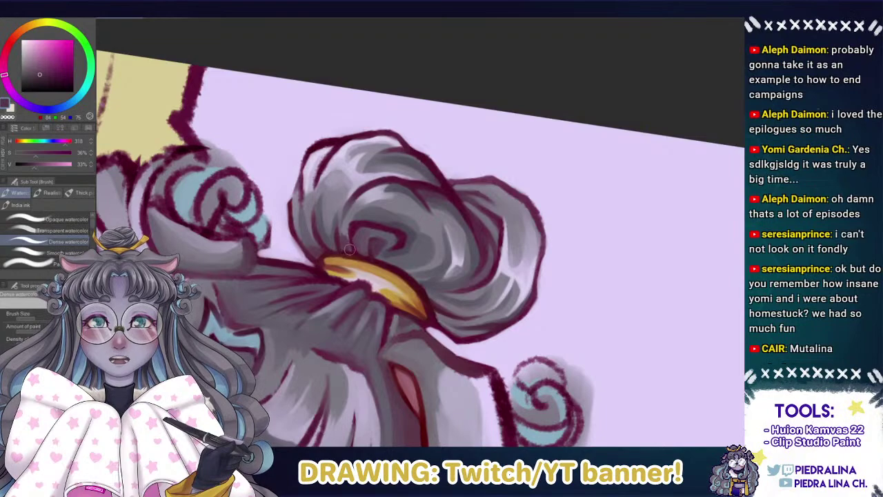
pyautogui.keyDown('alt'); pyautogui.click(342, 233); pyautogui.keyUp('alt')
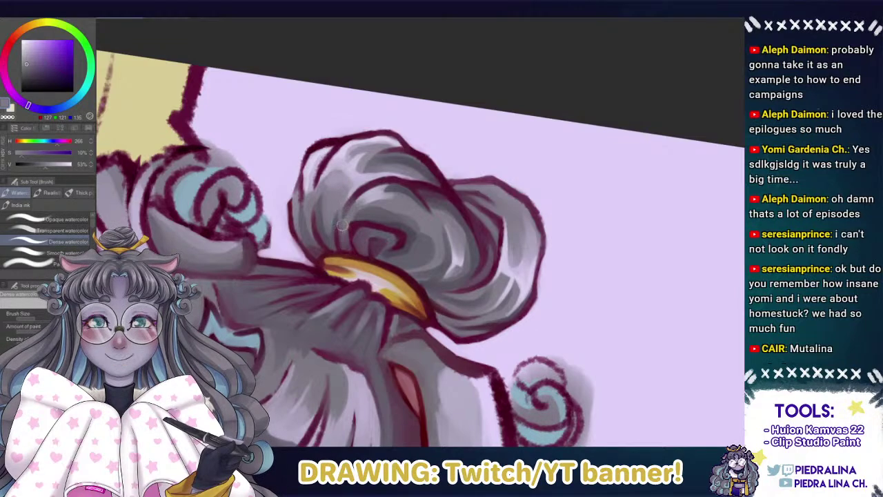
pyautogui.keyDown('alt'); pyautogui.click(484, 241); pyautogui.keyUp('alt')
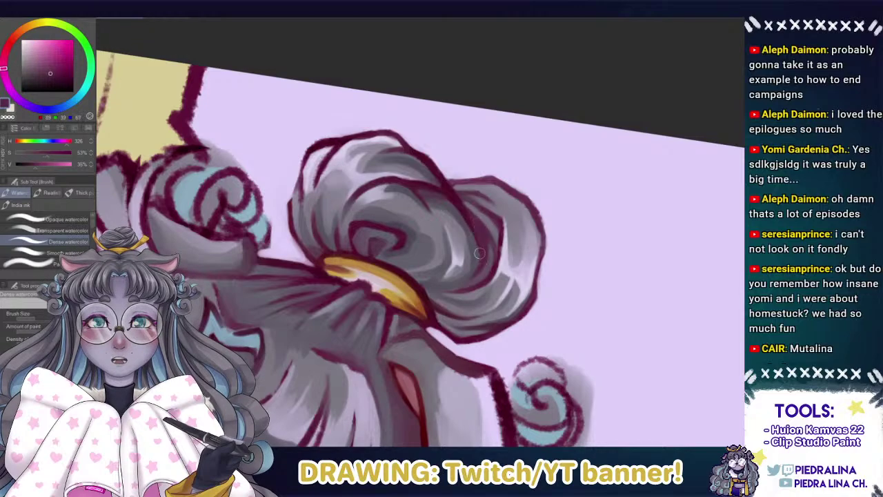
pyautogui.keyDown('alt'); pyautogui.click(345, 238); pyautogui.keyUp('alt')
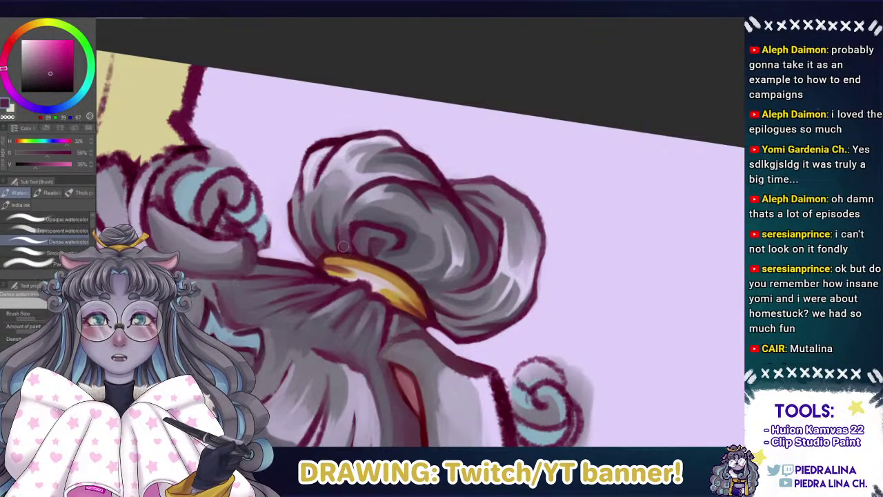
# Blend the dark line at the swirl's base into the surrounding strands with sampled greys and deep plum.
pyautogui.keyDown('alt'); pyautogui.click(345, 223); pyautogui.keyUp('alt')
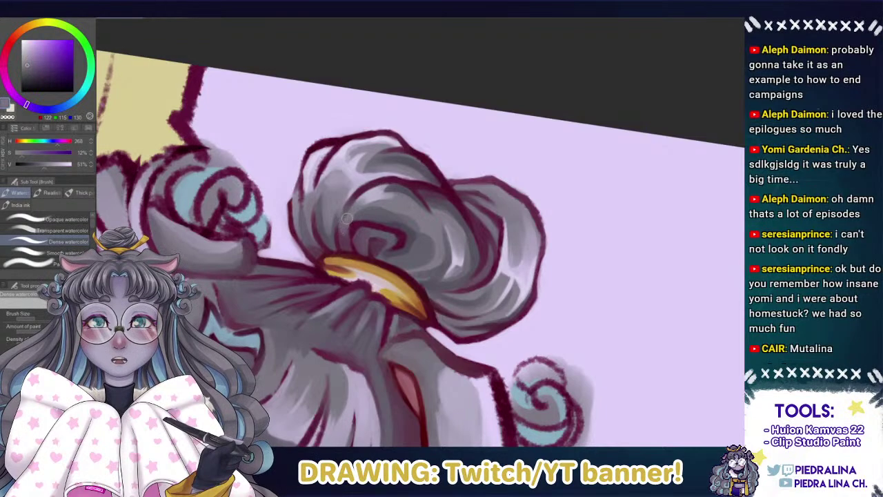
pyautogui.keyDown('alt'); pyautogui.click(346, 241); pyautogui.keyUp('alt')
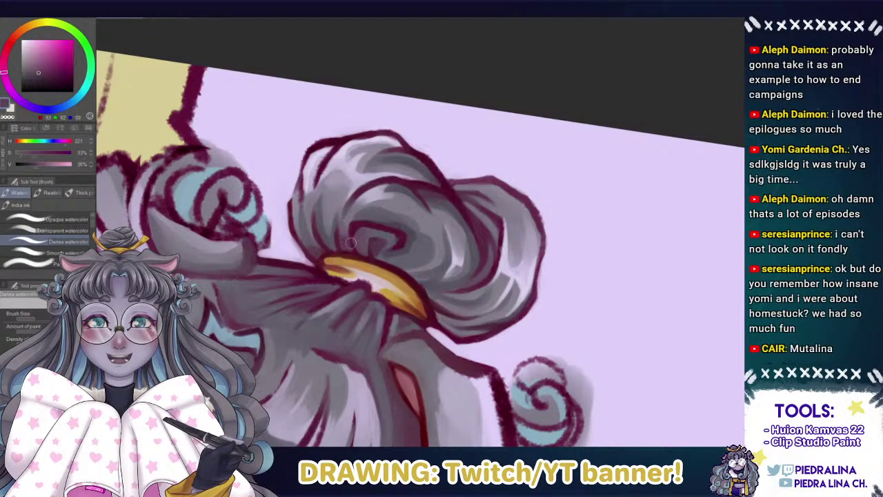
pyautogui.keyDown('alt'); pyautogui.click(352, 229); pyautogui.keyUp('alt')
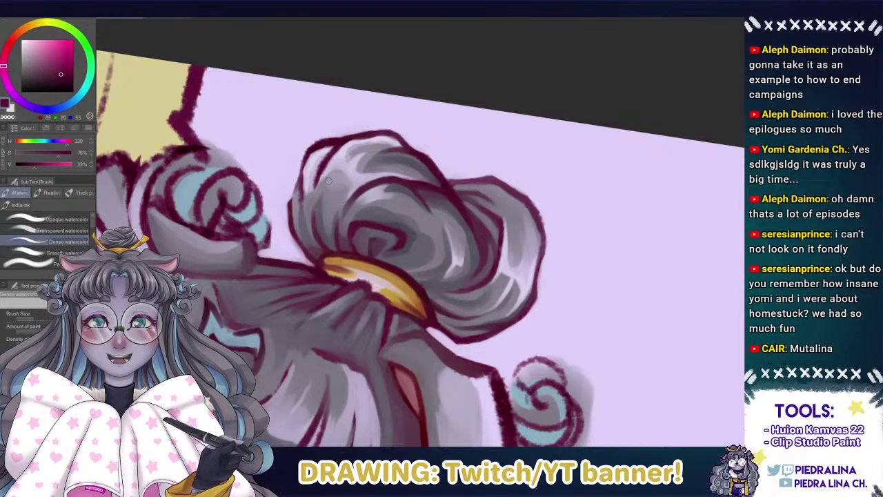
pyautogui.keyDown('alt'); pyautogui.click(353, 232); pyautogui.keyUp('alt')
pyautogui.keyDown('alt'); pyautogui.click(358, 254); pyautogui.keyUp('alt')
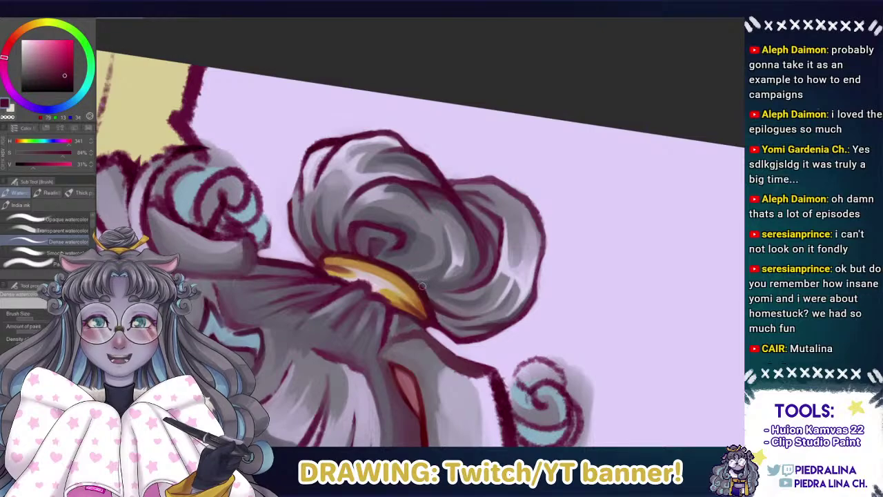
# Blend the central lobe's lower end beside the hair tie with sampled greys and deepen its edge in dark plum.
pyautogui.moveTo(338, 128)
pyautogui.mouseDown()
pyautogui.moveTo(443, 281)
pyautogui.moveTo(476, 238)
pyautogui.mouseUp()
pyautogui.scroll(3, 421, 233)
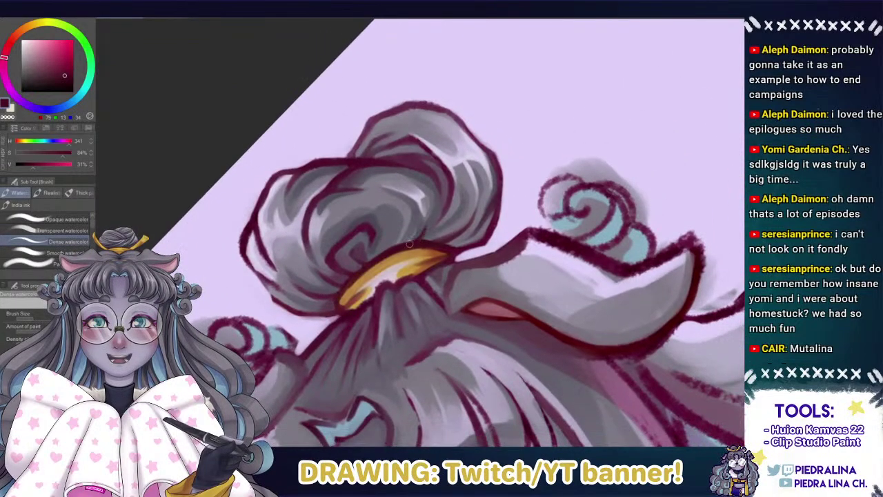
pyautogui.keyDown('alt'); pyautogui.click(426, 221); pyautogui.keyUp('alt')
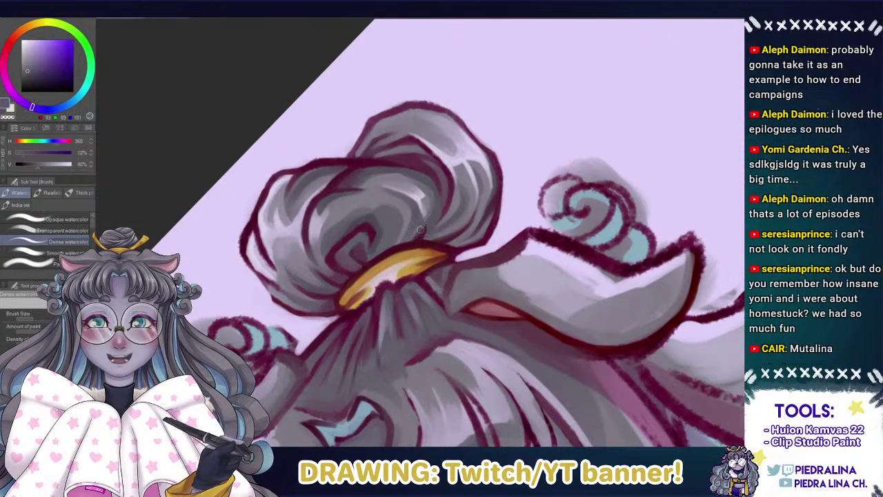
pyautogui.keyDown('alt'); pyautogui.click(418, 224); pyautogui.keyUp('alt')
pyautogui.keyDown('alt'); pyautogui.click(414, 226); pyautogui.keyUp('alt')
pyautogui.keyDown('alt'); pyautogui.click(415, 243); pyautogui.keyUp('alt')
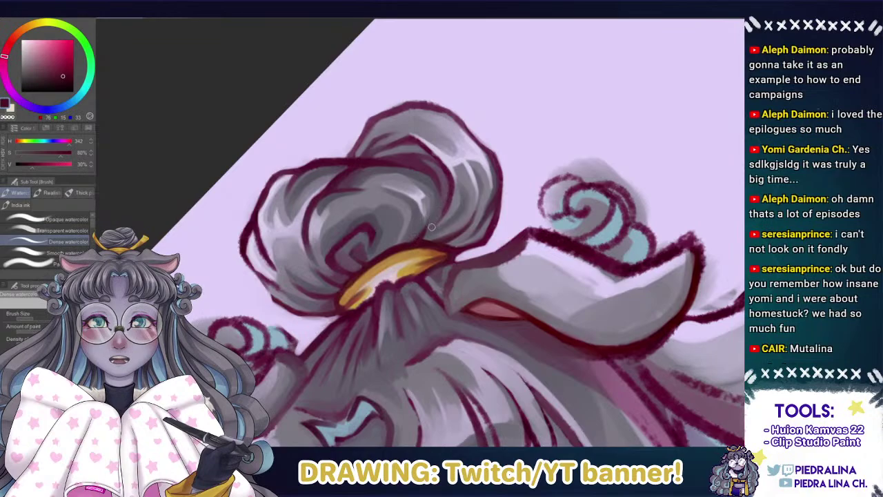
# Review the whole banner and compare the character's face and hair with and without the recent rendering.
pyautogui.scroll(-4, 319, 174)
pyautogui.scroll(4, 316, 178)
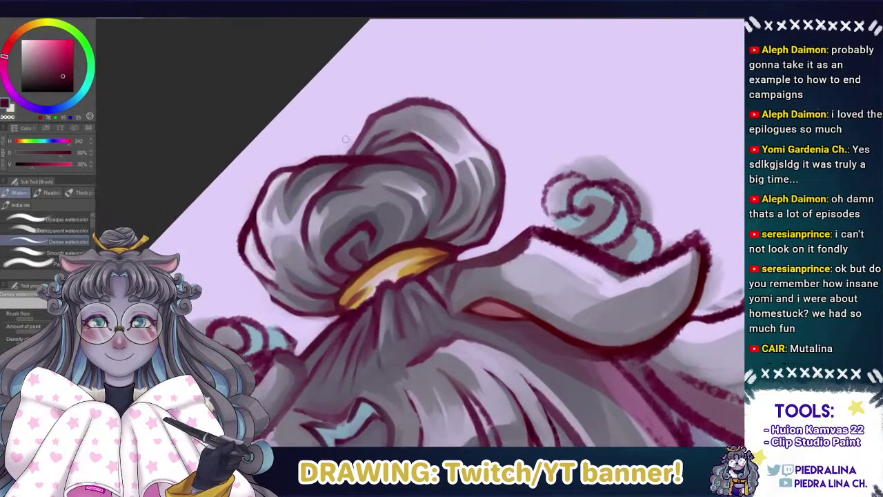
pyautogui.moveTo(378, 116); pyautogui.dragTo(361, 138)
pyautogui.scroll(-2, 344, 221)
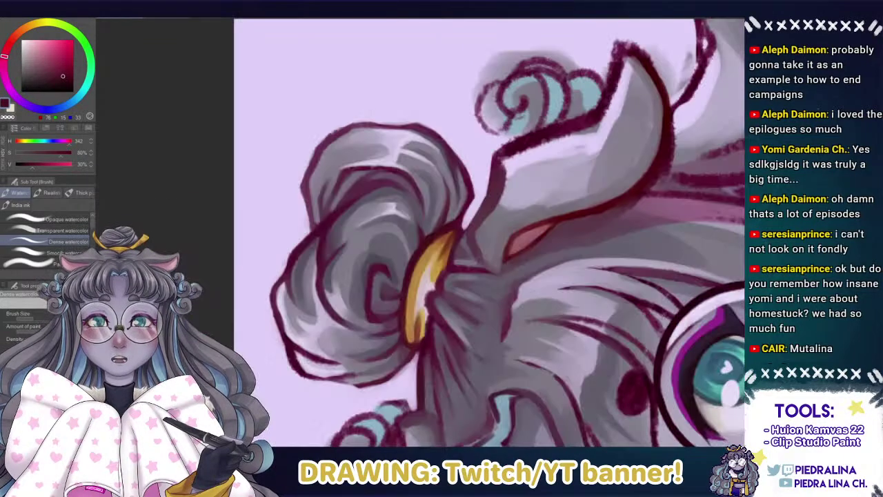
pyautogui.scroll(-2, 345, 221)
pyautogui.scroll(3, 235, 146)
pyautogui.scroll(-3, 235, 145)
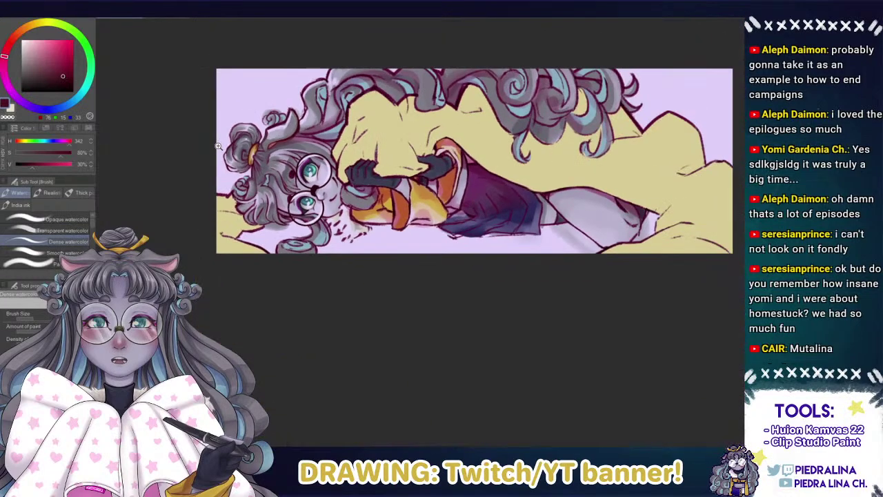
pyautogui.scroll(2, 228, 165)
pyautogui.scroll(2, 218, 178)
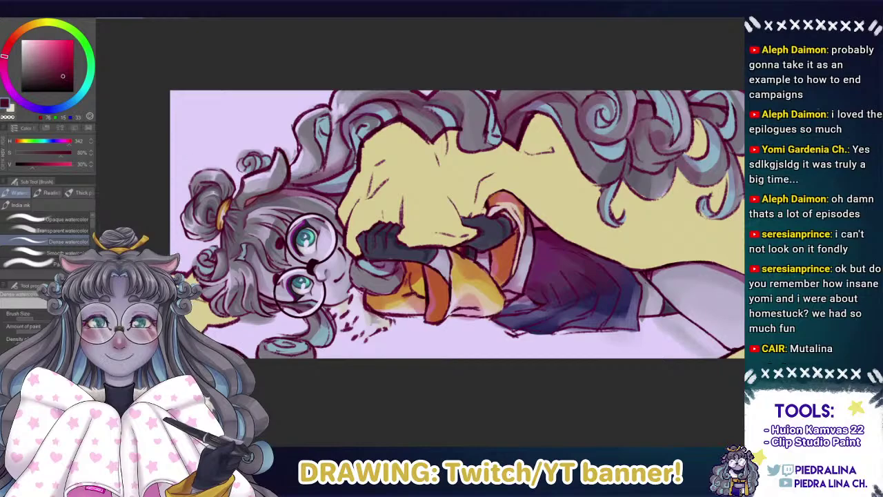
pyautogui.hotkey('ctrl', 'z')
pyautogui.hotkey('ctrl', 'y')
pyautogui.hotkey('ctrl', 'z')
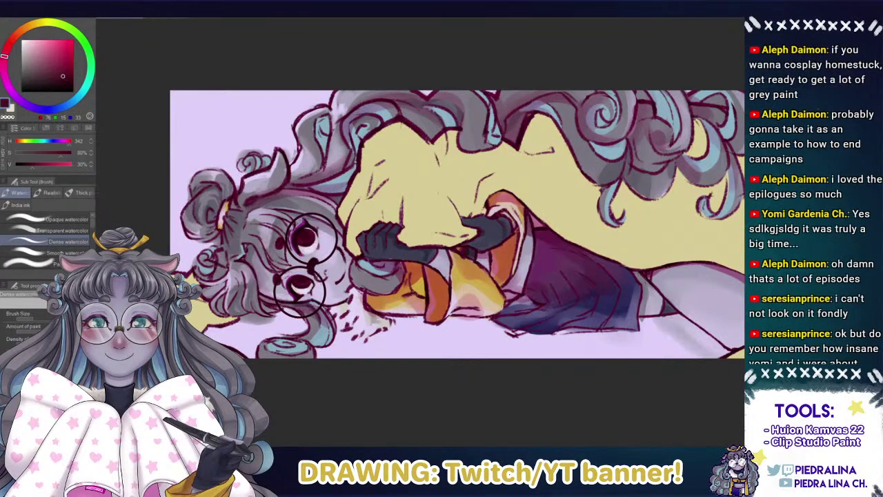
pyautogui.hotkey('ctrl', 'y')
pyautogui.hotkey('ctrl', 'z')
pyautogui.hotkey('ctrl', 'y')
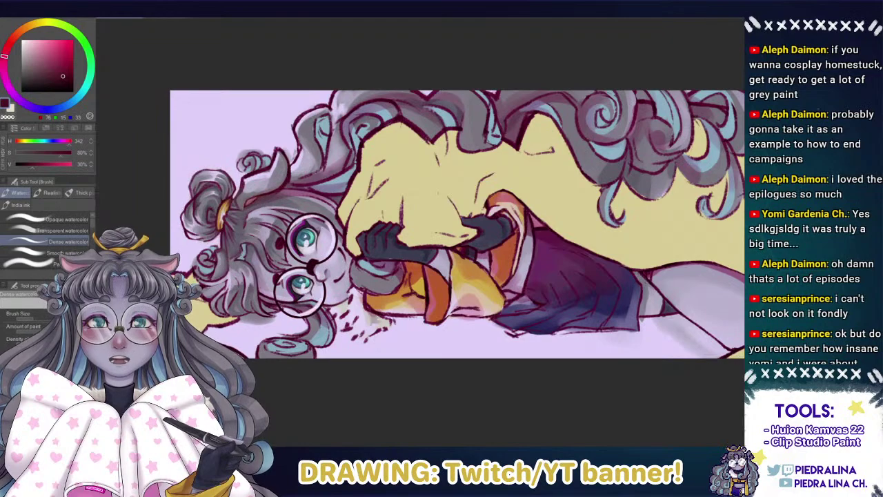
pyautogui.hotkey('ctrl', 'z')
pyautogui.hotkey('ctrl', 'y')
pyautogui.moveTo(228, 187); pyautogui.dragTo(82, 195)
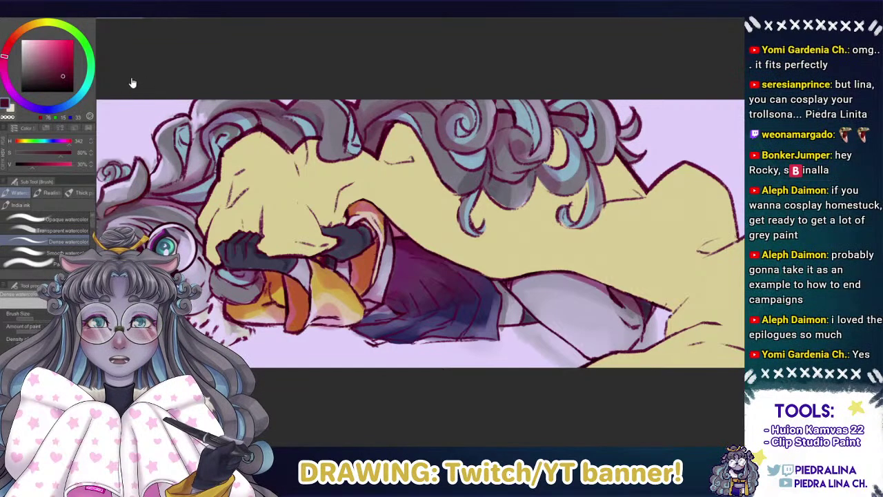
pyautogui.click(289, 13)
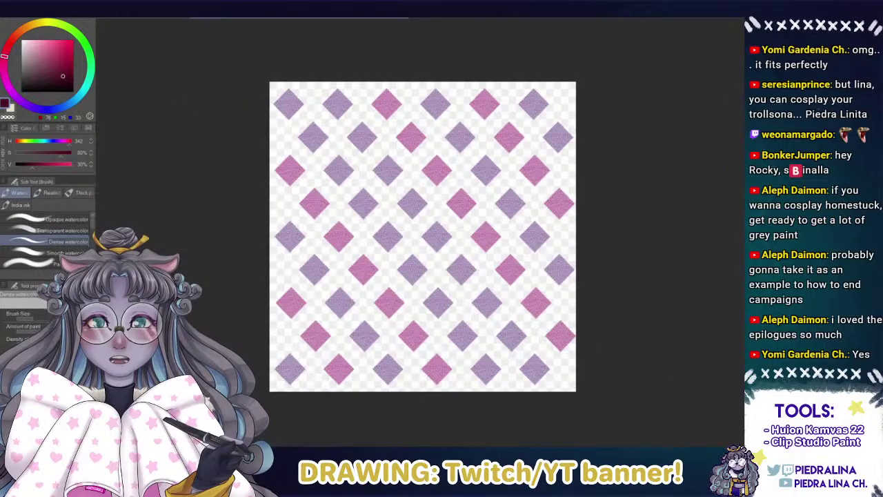
pyautogui.hotkey('ctrl', 'a')
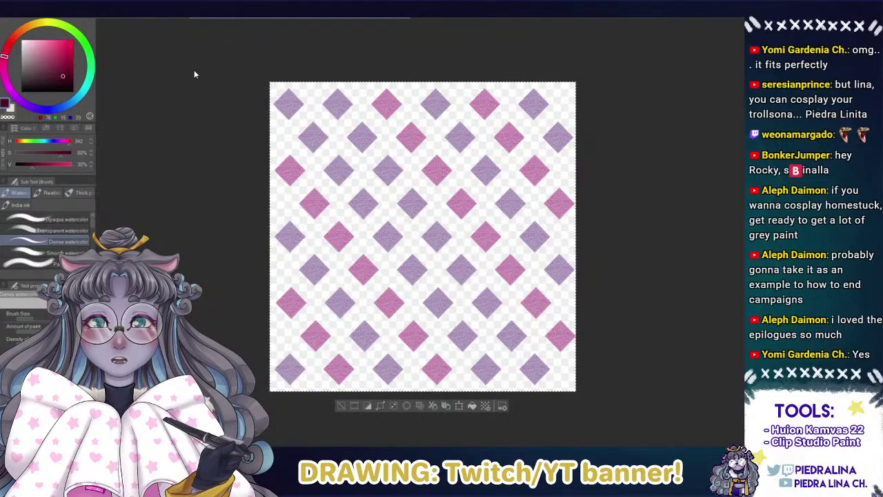
pyautogui.click(122, 15)
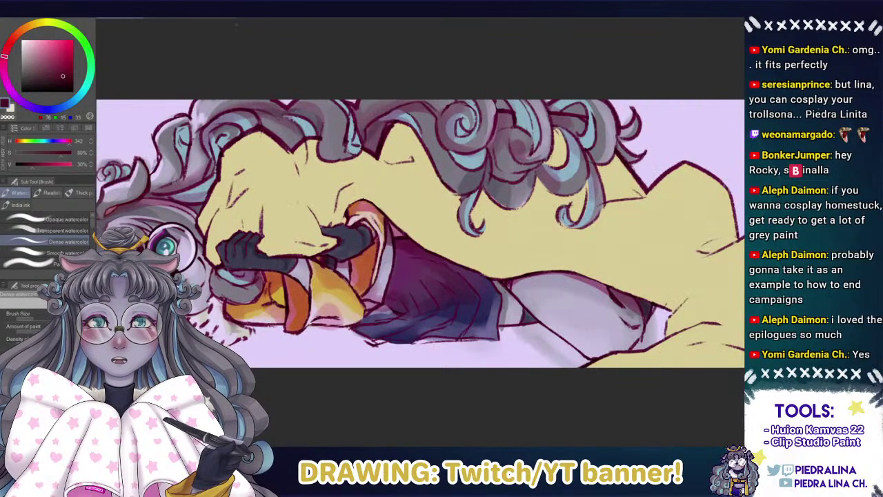
# Switch to the diamond pattern document and clear the checkered background around the diamonds with a transparent fill.
pyautogui.click(216, 19)
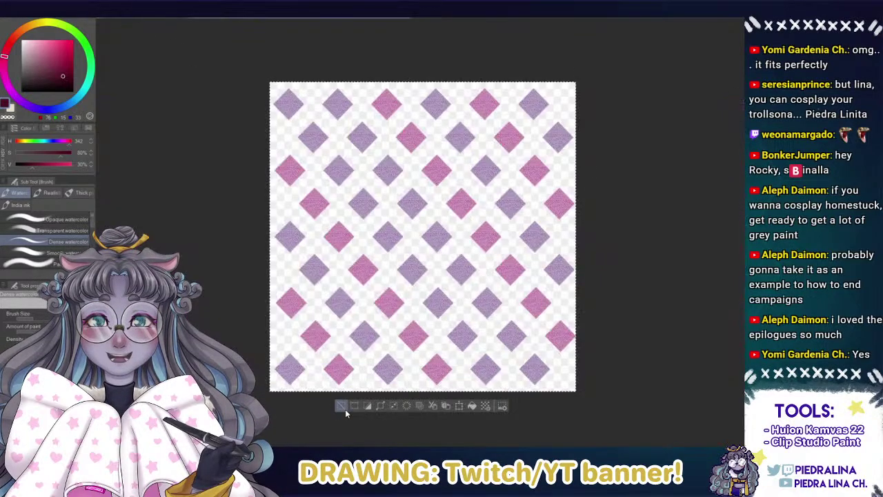
pyautogui.hotkey('ctrl', 'd')
pyautogui.press('g')
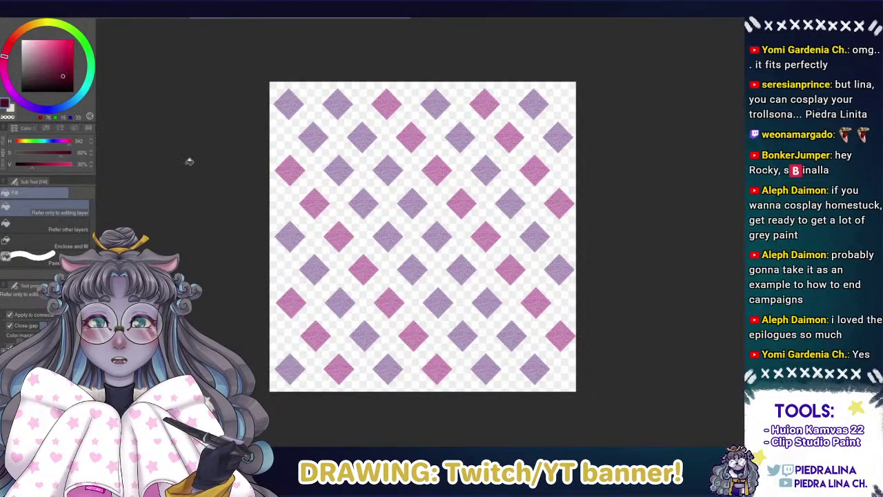
pyautogui.click(273, 246)
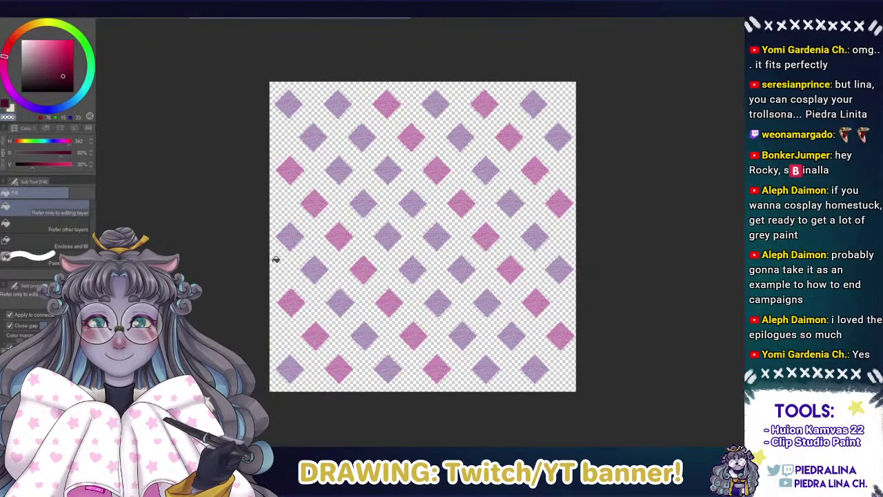
# Copy the whole diamond pattern into the banner illustration and move it over the yellow blanket.
pyautogui.hotkey('ctrl', 'a')
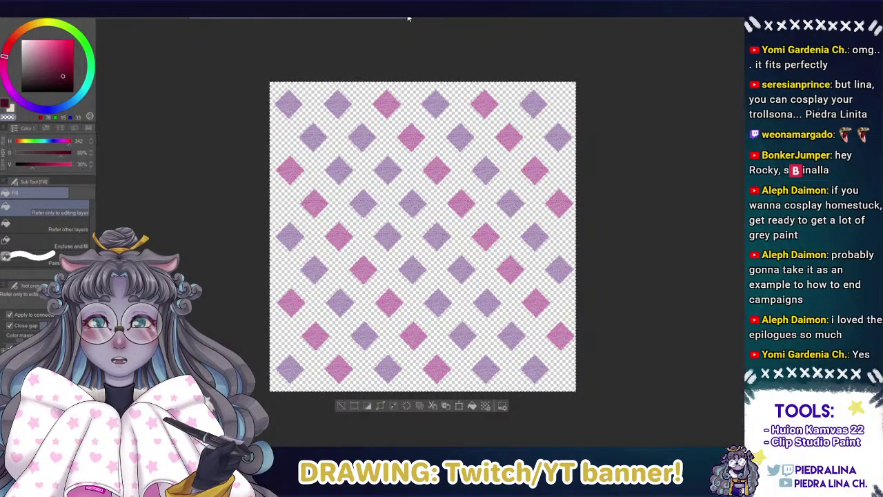
pyautogui.click(160, 21)
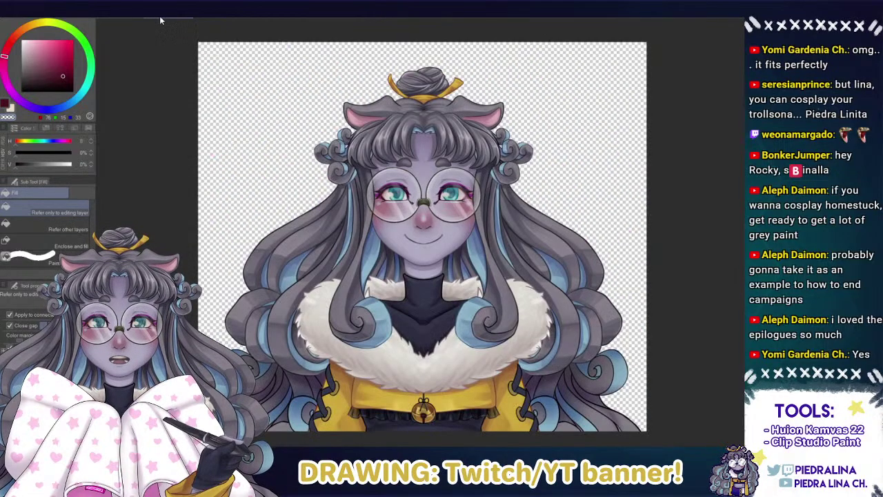
pyautogui.click(121, 19)
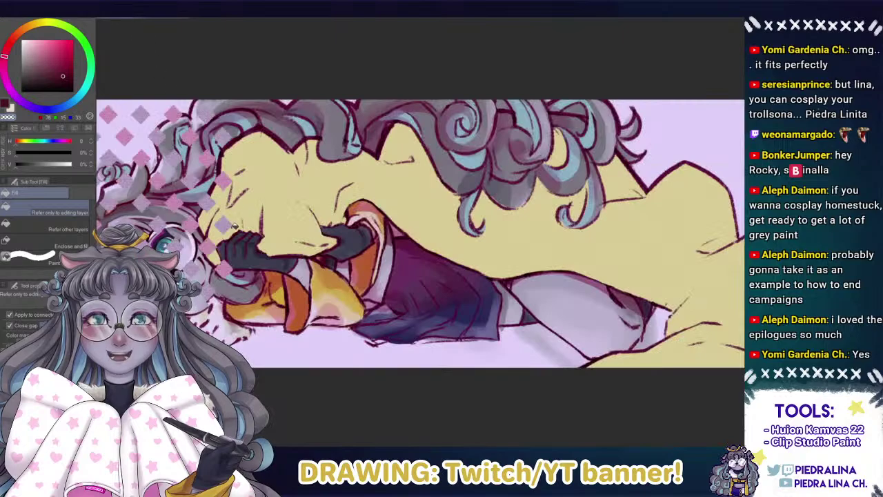
pyautogui.press('k')
pyautogui.moveTo(244, 211); pyautogui.dragTo(384, 238)
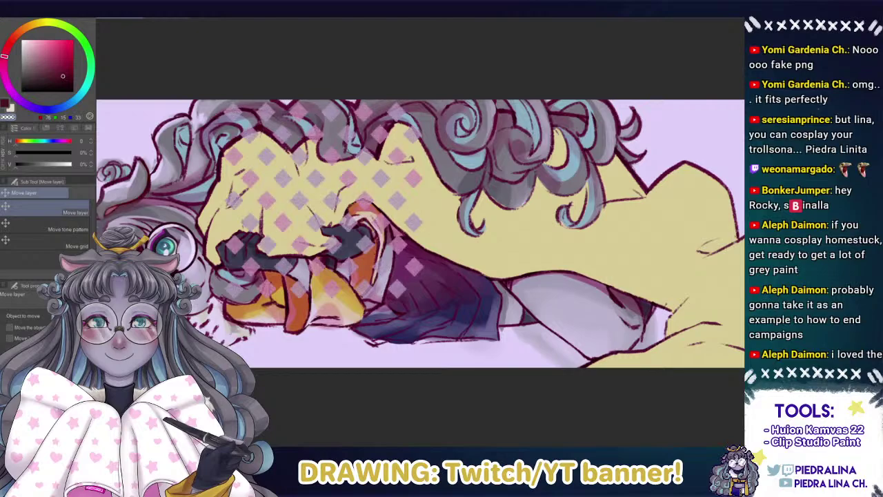
# Shift the diamond pattern's colours to peach and tan and move it toward the blanket's end near the face.
pyautogui.hotkey('ctrl', 'u')
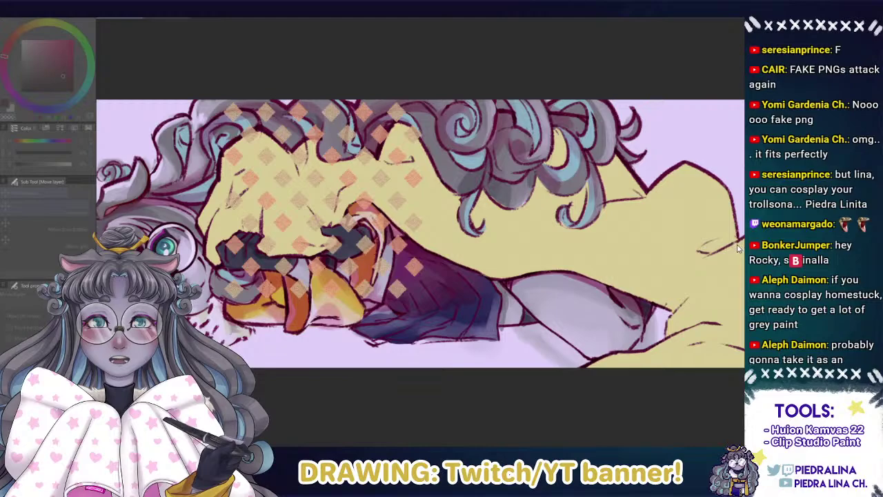
pyautogui.moveTo(322, 230); pyautogui.dragTo(338, 264)
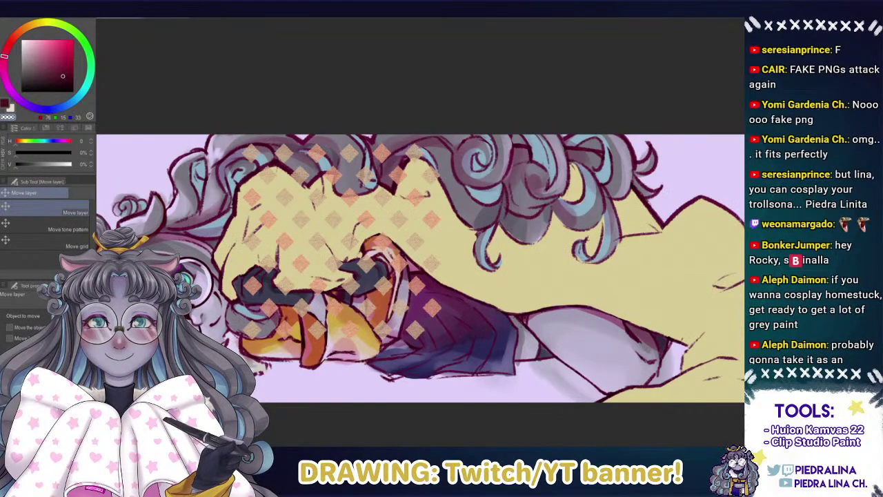
pyautogui.moveTo(321, 268); pyautogui.dragTo(282, 272)
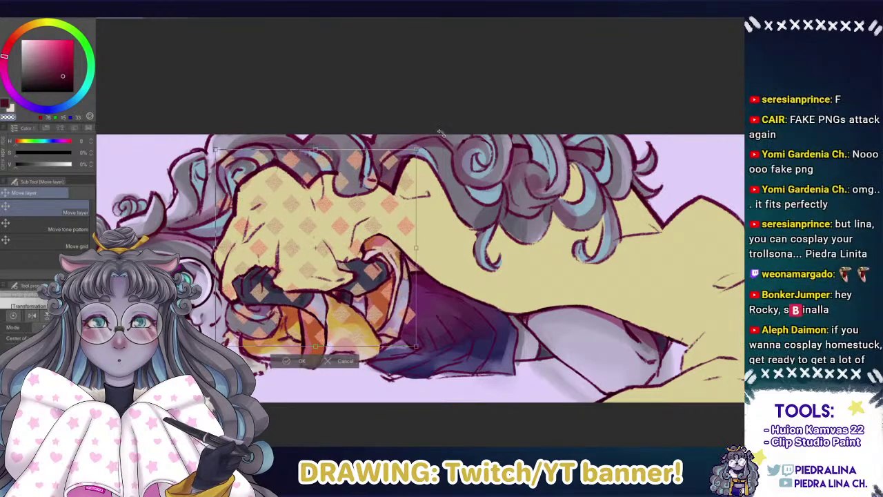
# Enlarge the diamond pattern slightly and rotate it so its squares tilt along the blanket's end over the character's hands.
pyautogui.hotkey('ctrl', 't')
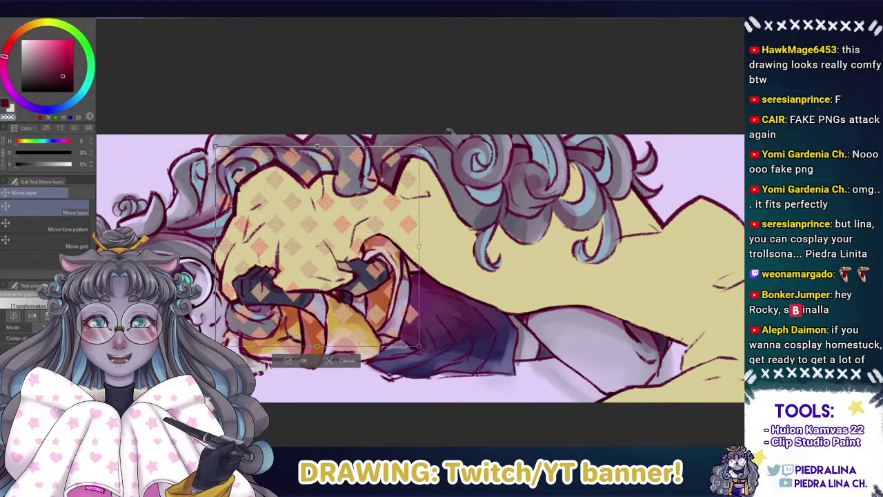
pyautogui.moveTo(420, 146); pyautogui.dragTo(469, 133)
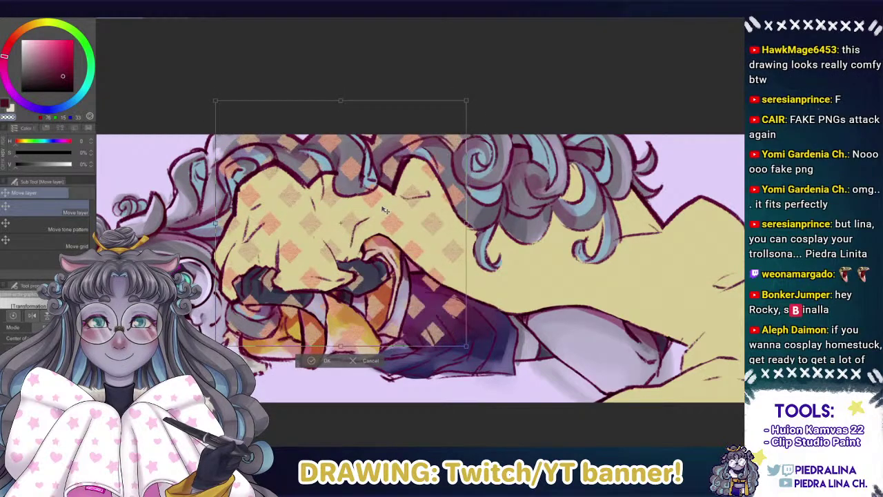
pyautogui.moveTo(384, 209); pyautogui.dragTo(386, 206)
pyautogui.moveTo(467, 96); pyautogui.dragTo(443, 118)
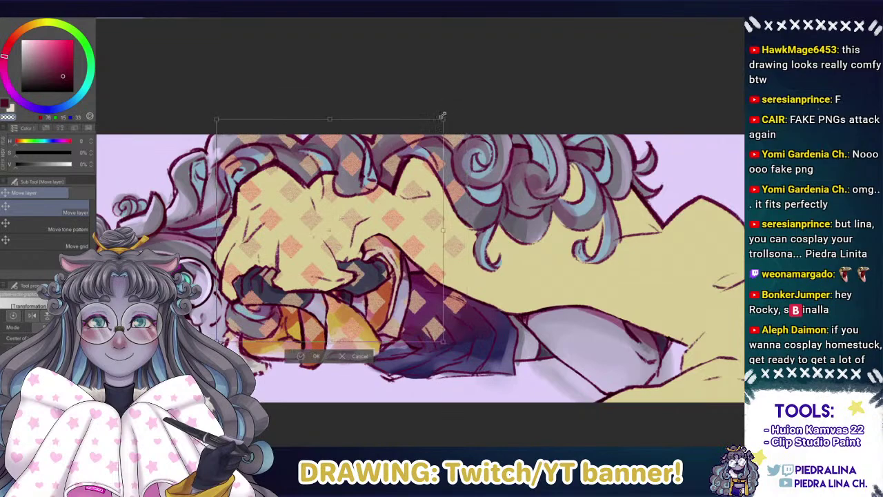
pyautogui.moveTo(400, 204); pyautogui.dragTo(405, 197)
pyautogui.moveTo(483, 311); pyautogui.dragTo(514, 218)
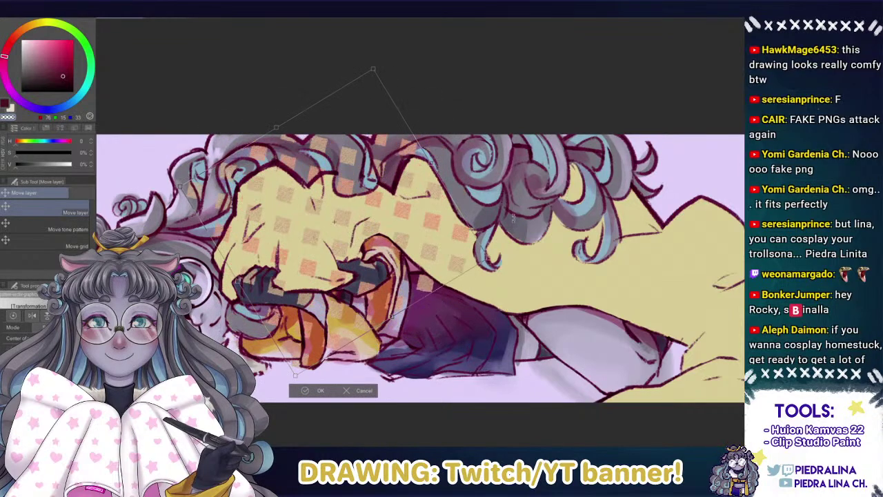
pyautogui.moveTo(524, 282); pyautogui.dragTo(519, 181)
pyautogui.moveTo(519, 225); pyautogui.dragTo(474, 209)
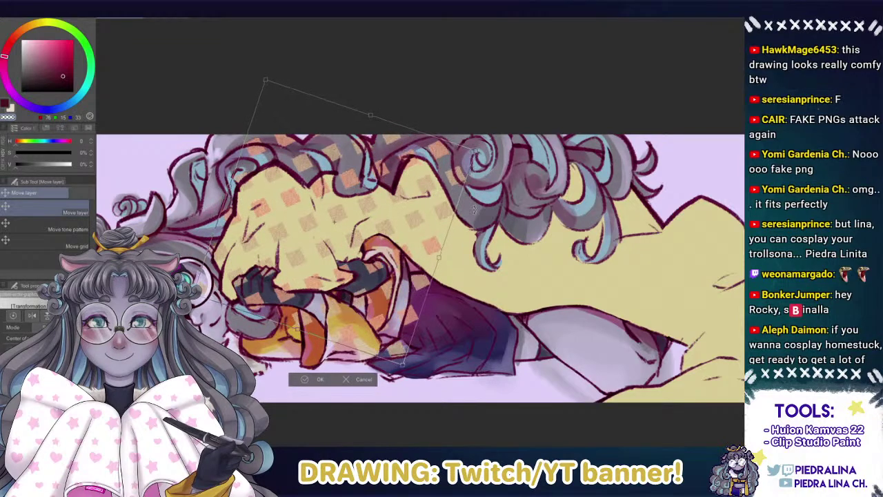
pyautogui.press('Return')
# Duplicate the pattern and place the copies side by side along the blanket toward its far end.
pyautogui.hotkey('ctrl', 'c')
pyautogui.hotkey('ctrl', 'v')
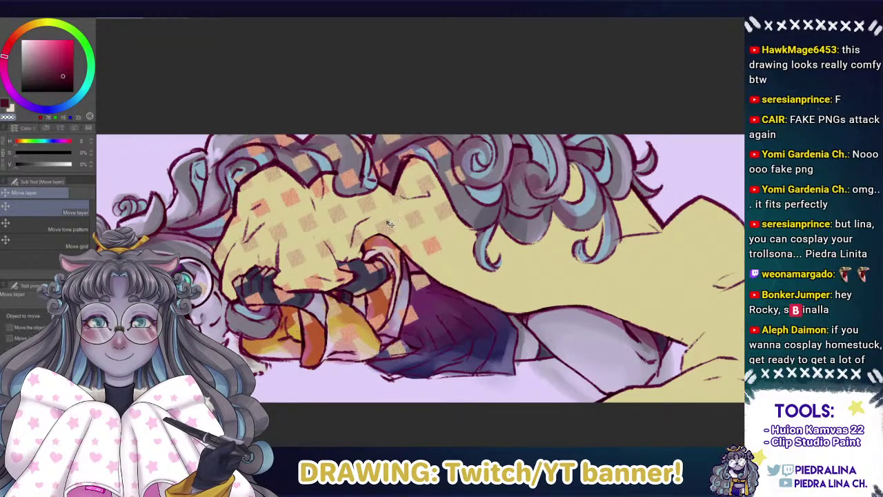
pyautogui.moveTo(392, 226); pyautogui.dragTo(563, 272)
pyautogui.moveTo(453, 262); pyautogui.dragTo(521, 290)
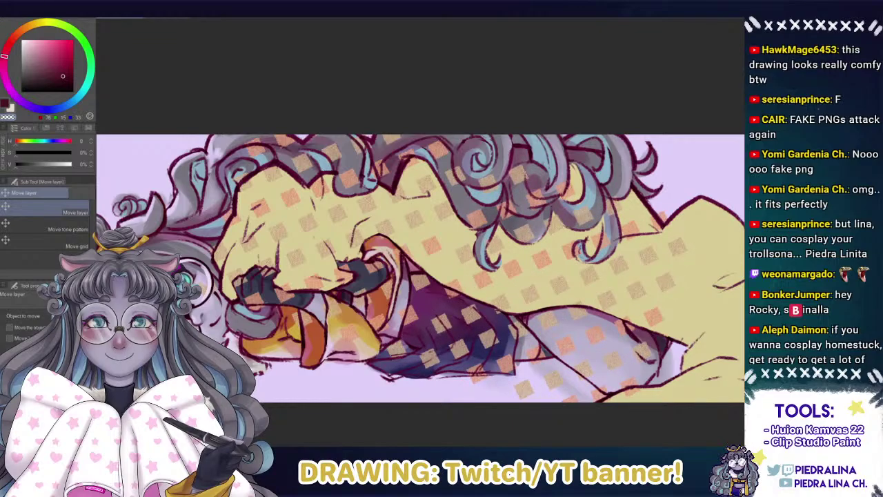
pyautogui.moveTo(688, 283)
pyautogui.mouseDown()
pyautogui.moveTo(692, 322)
pyautogui.moveTo(720, 245)
pyautogui.moveTo(697, 314)
pyautogui.moveTo(728, 262)
pyautogui.moveTo(736, 299)
pyautogui.mouseUp()
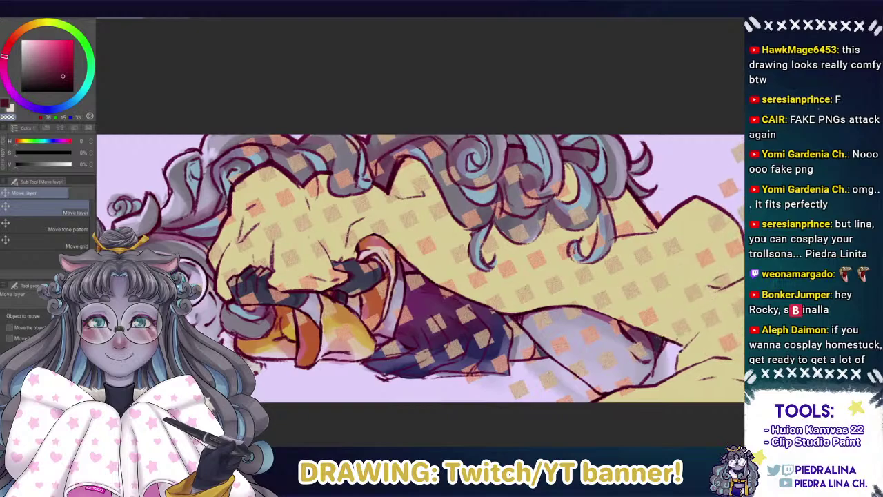
pyautogui.moveTo(702, 259); pyautogui.dragTo(706, 261)
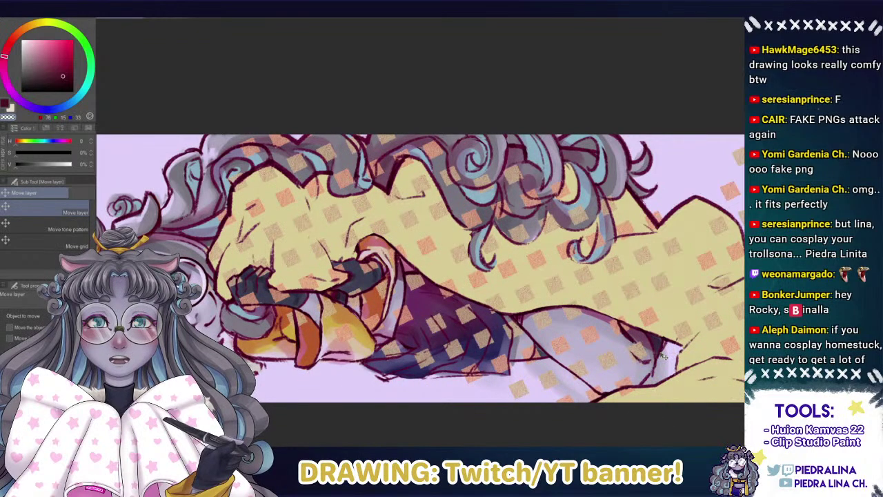
# Undo the placement of the pattern copies along the blanket and restore them.
pyautogui.hotkey('ctrl', 'z')
pyautogui.hotkey('ctrl', 'z')
pyautogui.hotkey('ctrl', 'z')
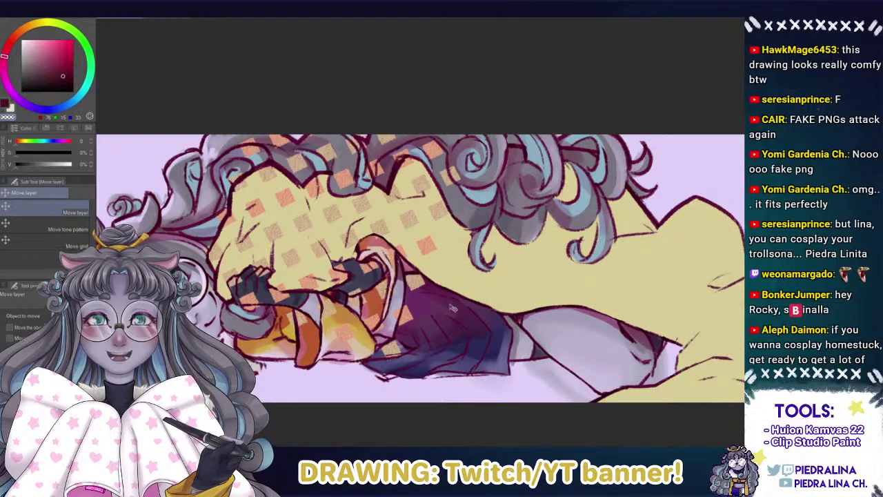
pyautogui.hotkey('ctrl', 'z')
pyautogui.hotkey('ctrl', 'z')
pyautogui.hotkey('ctrl', 'z')
pyautogui.hotkey('ctrl', 'z')
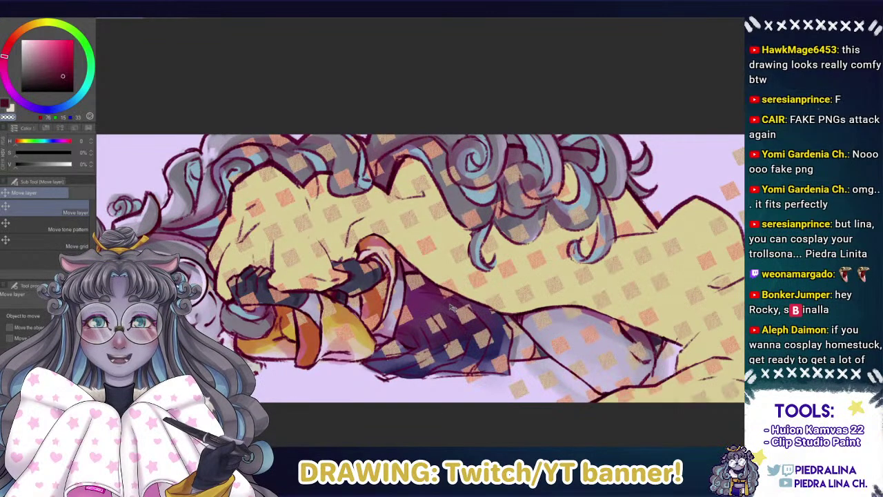
pyautogui.hotkey('ctrl', 'z')
pyautogui.hotkey('ctrl', 'z')
pyautogui.hotkey('ctrl', 'z')
pyautogui.hotkey('ctrl', 'z')
pyautogui.hotkey('ctrl', 'z')
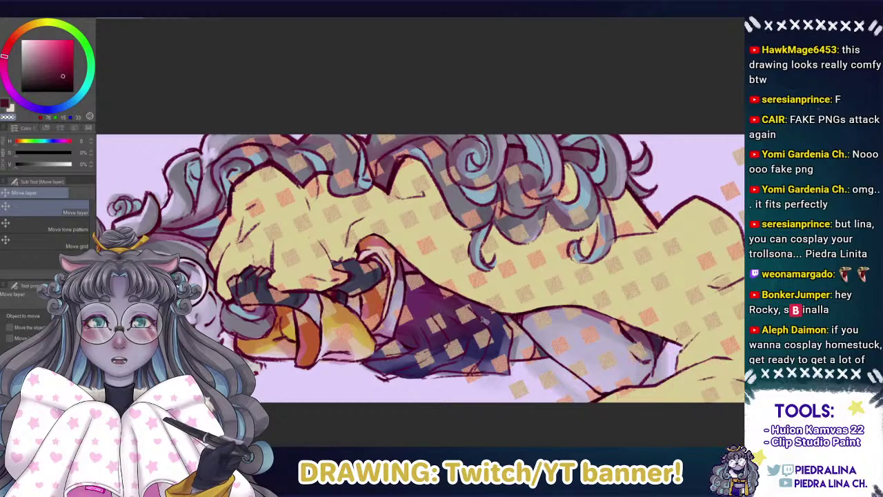
# Position another piece of the pattern over the blanket's lower fold below the character's legs.
pyautogui.moveTo(687, 394); pyautogui.dragTo(682, 393)
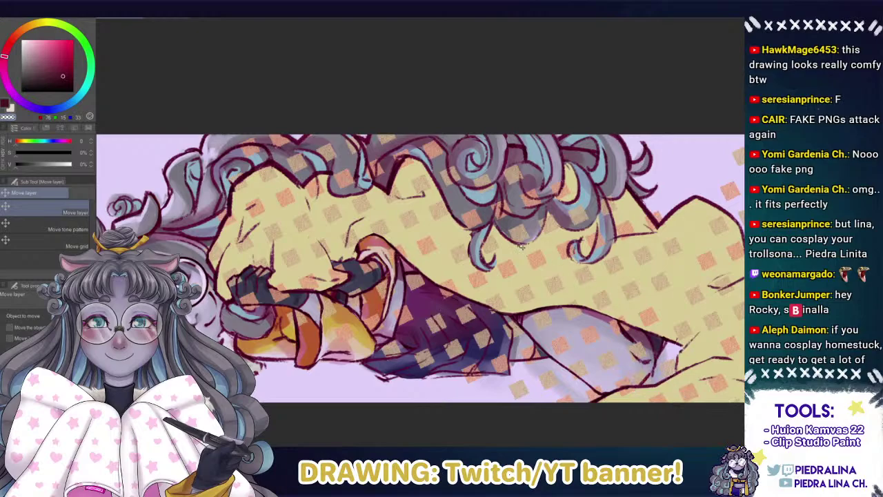
# Move the square pattern piece across the yellow blanket, comparing the placement by undoing and redoing the move.
pyautogui.moveTo(683, 180)
pyautogui.mouseDown()
pyautogui.moveTo(707, 180)
pyautogui.moveTo(539, 147)
pyautogui.mouseUp()
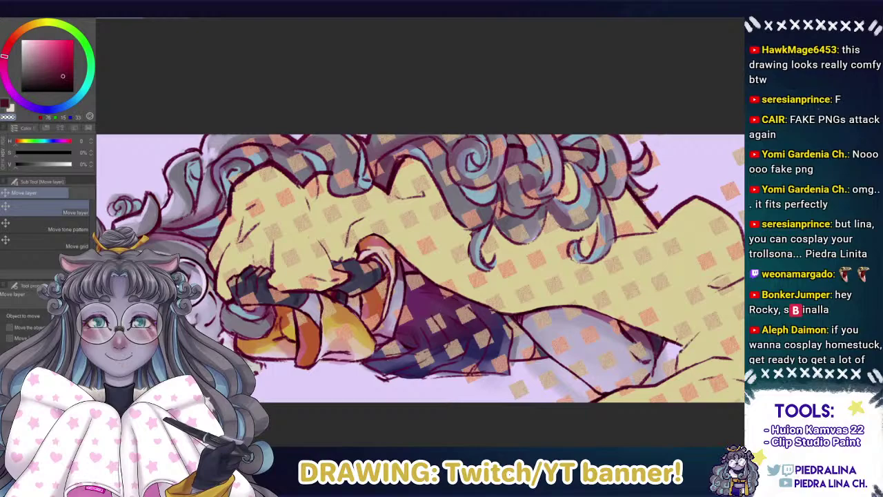
pyautogui.hotkey('ctrl', 'z')
pyautogui.hotkey('ctrl', 'y')
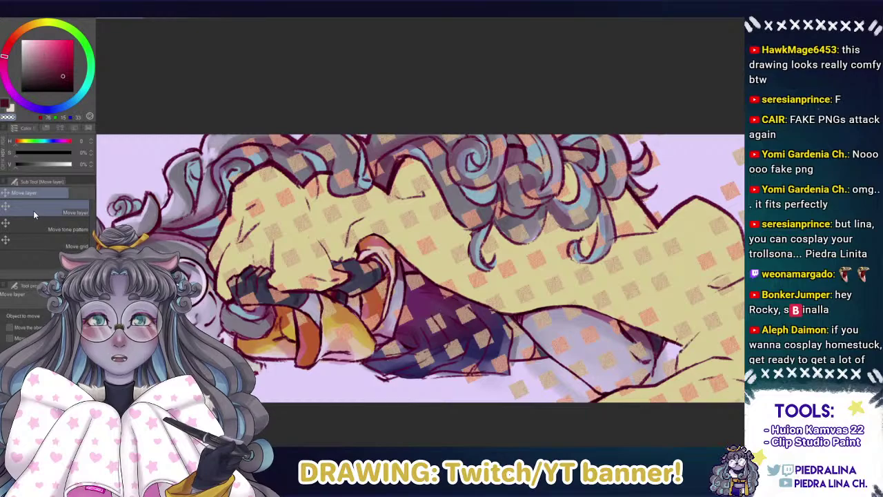
# Mesh-transform the blanket's square pattern, bending its right side to follow the fabric around the character's hips and legs.
pyautogui.hotkey('ctrl', 't')
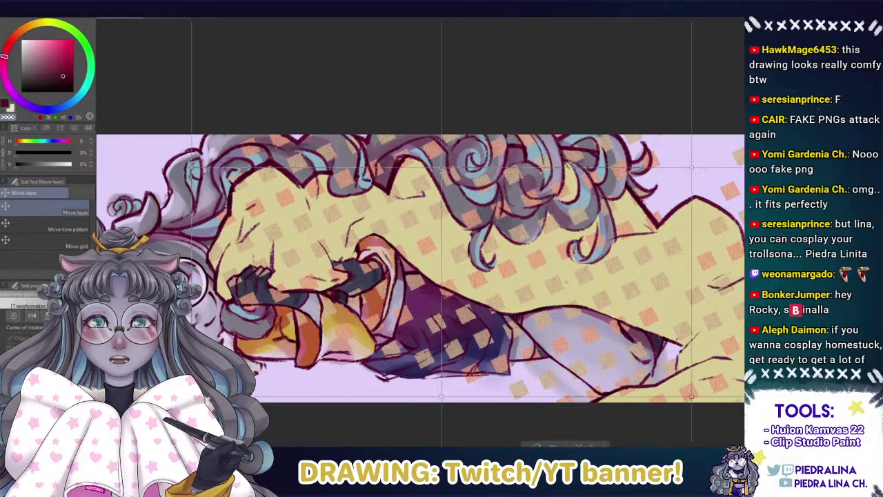
pyautogui.moveTo(170, 240); pyautogui.dragTo(132, 226)
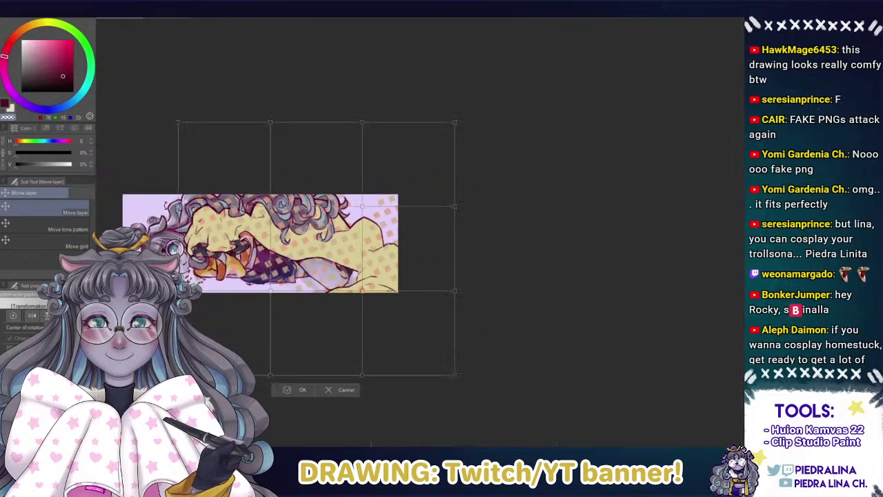
pyautogui.moveTo(363, 291); pyautogui.dragTo(356, 283)
pyautogui.moveTo(455, 295); pyautogui.dragTo(458, 302)
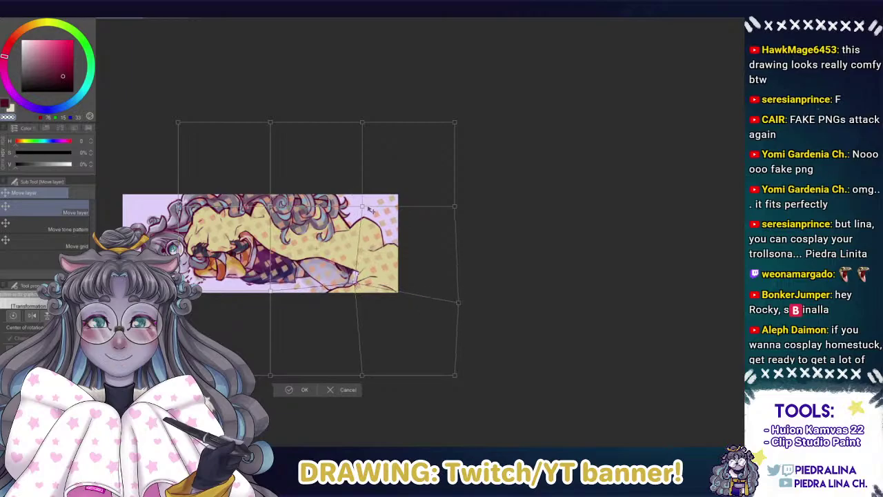
pyautogui.moveTo(364, 207); pyautogui.dragTo(369, 221)
pyautogui.moveTo(454, 206); pyautogui.dragTo(472, 238)
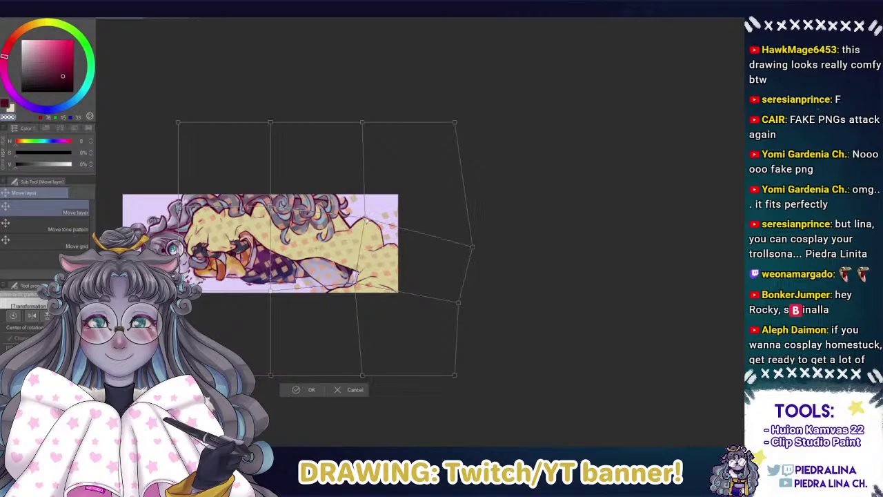
pyautogui.moveTo(366, 220); pyautogui.dragTo(368, 211)
pyautogui.moveTo(355, 283); pyautogui.dragTo(356, 277)
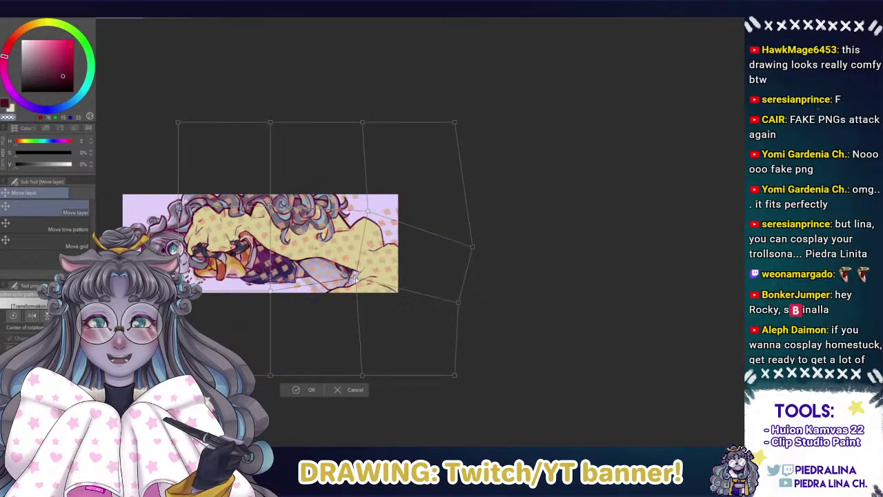
pyautogui.moveTo(368, 213); pyautogui.dragTo(369, 221)
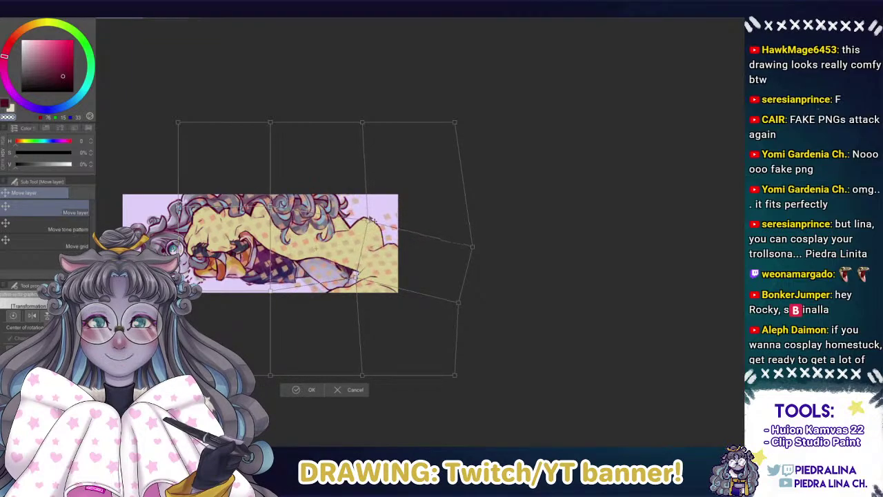
# Pull the mesh's middle, left, lower and upper grid points inward so the squares curve over the character's shoulder and back.
pyautogui.moveTo(273, 216); pyautogui.dragTo(281, 201)
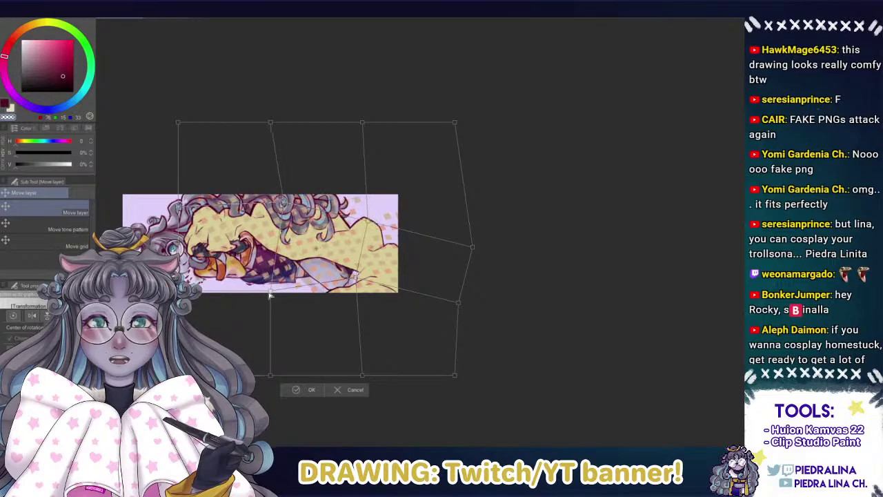
pyautogui.moveTo(269, 372); pyautogui.dragTo(254, 333)
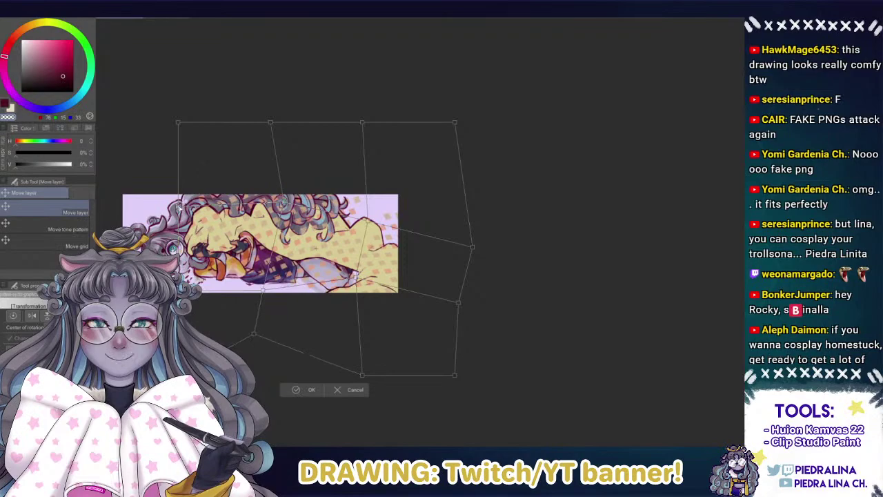
pyautogui.moveTo(178, 206); pyautogui.dragTo(205, 208)
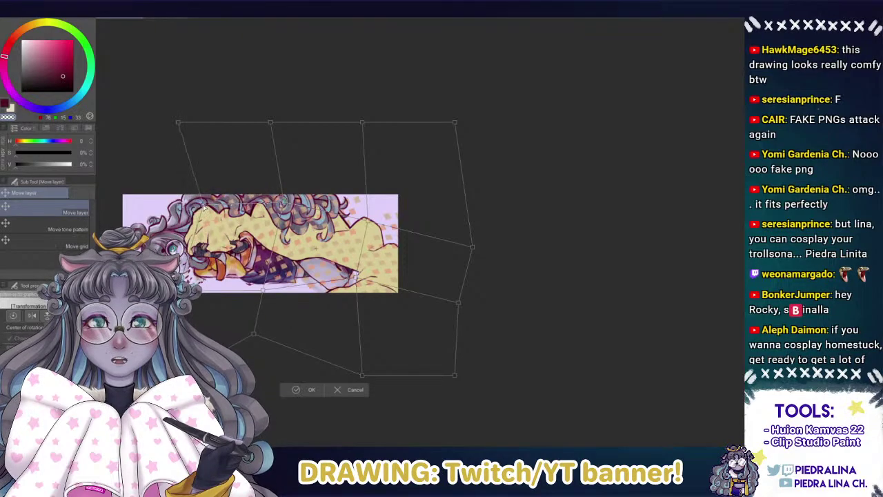
pyautogui.moveTo(178, 123); pyautogui.dragTo(227, 166)
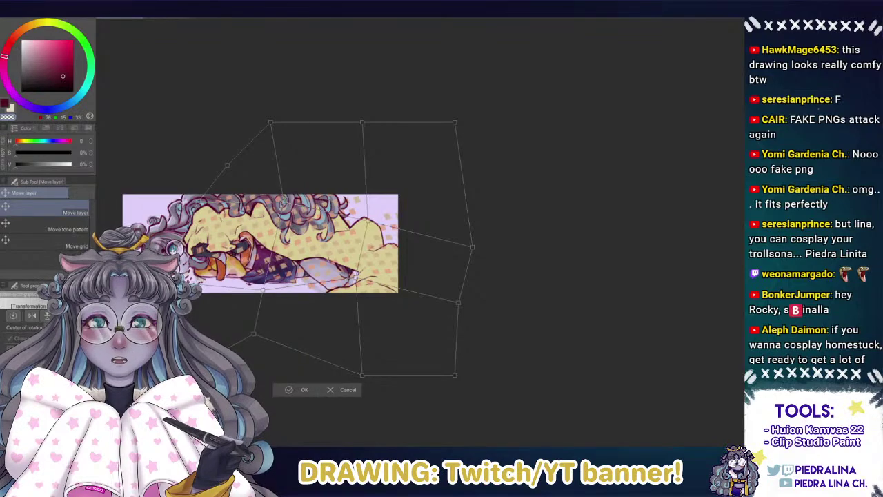
pyautogui.moveTo(365, 126); pyautogui.dragTo(378, 158)
pyautogui.moveTo(280, 118); pyautogui.dragTo(285, 158)
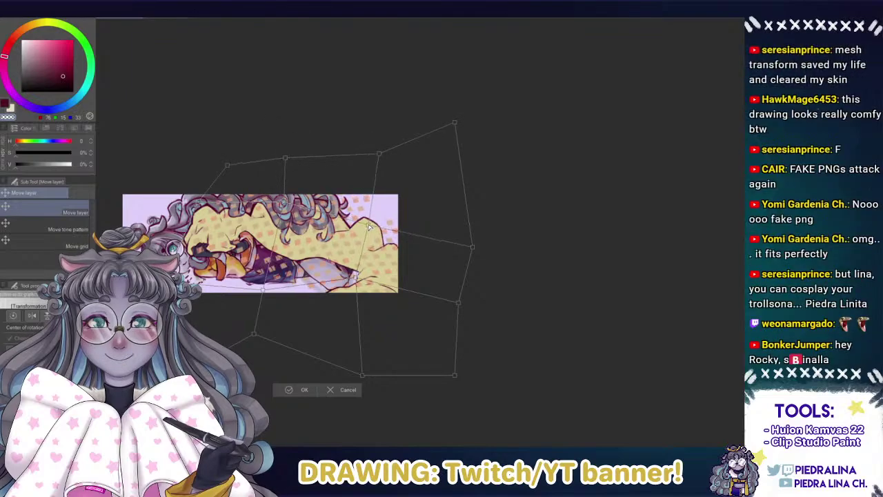
# Reshape the right and lower edges of the pattern mesh around the blanket's far end and apply the transformation.
pyautogui.moveTo(472, 246); pyautogui.dragTo(453, 187)
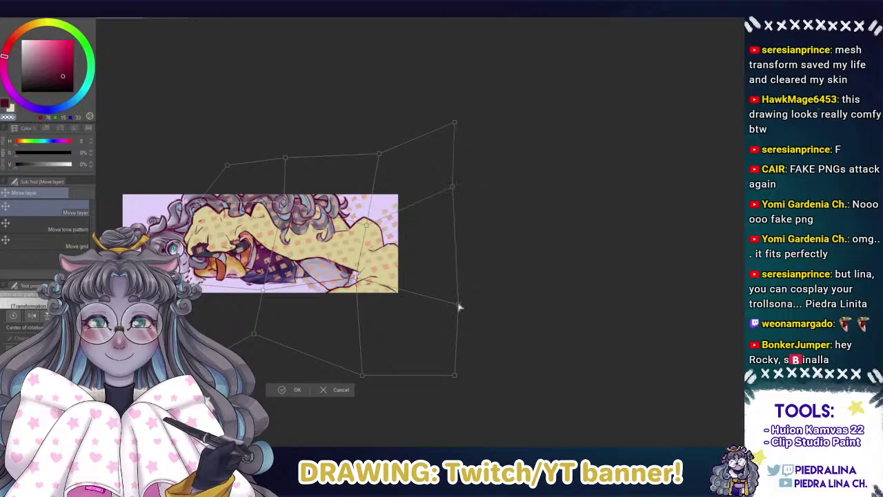
pyautogui.moveTo(458, 301); pyautogui.dragTo(453, 280)
pyautogui.moveTo(362, 375); pyautogui.dragTo(359, 370)
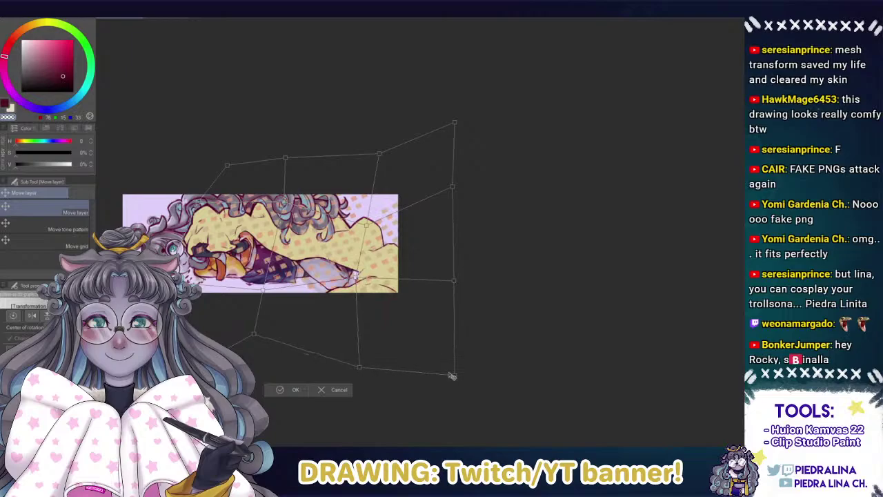
pyautogui.moveTo(452, 376); pyautogui.dragTo(451, 373)
pyautogui.press('Return')
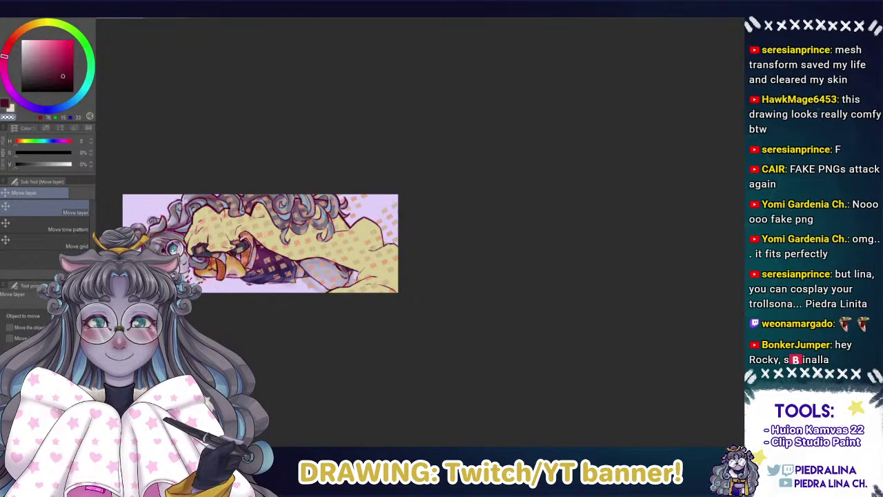
# Mesh-warp the square pattern piece on the blanket corner beneath the character's head and apply it.
pyautogui.hotkey('ctrl', 't')
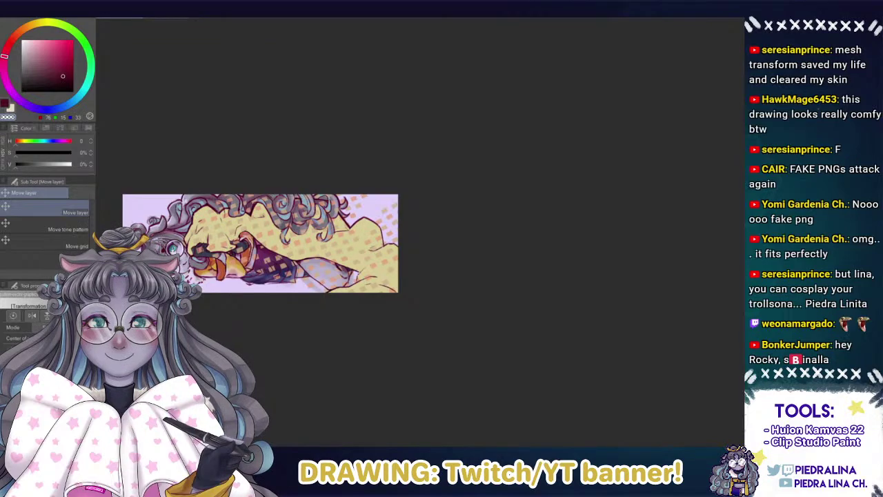
pyautogui.press('Return')
pyautogui.moveTo(133, 200); pyautogui.dragTo(211, 196)
pyautogui.hotkey('ctrl', 't')
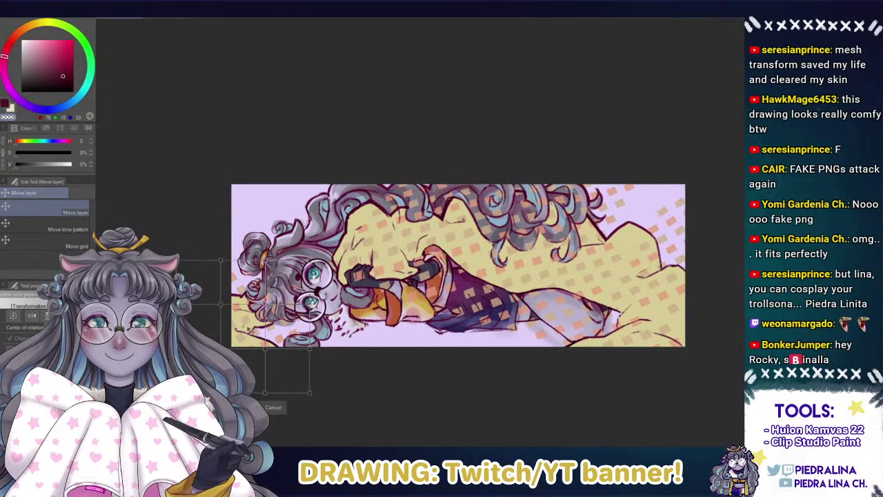
pyautogui.moveTo(265, 304); pyautogui.dragTo(313, 304)
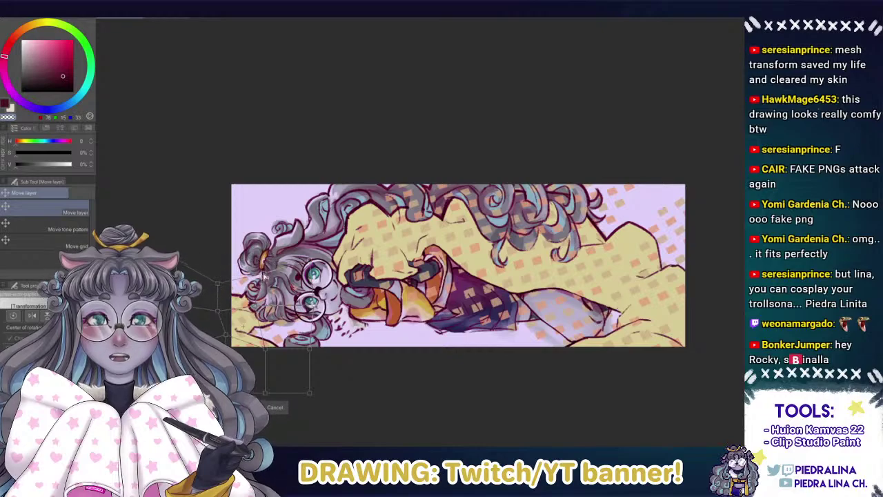
pyautogui.moveTo(224, 311); pyautogui.dragTo(216, 310)
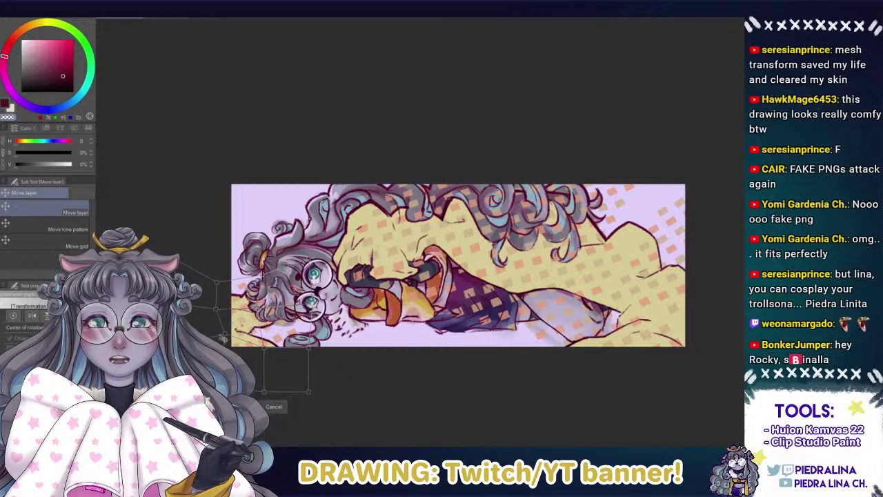
pyautogui.press('Return')
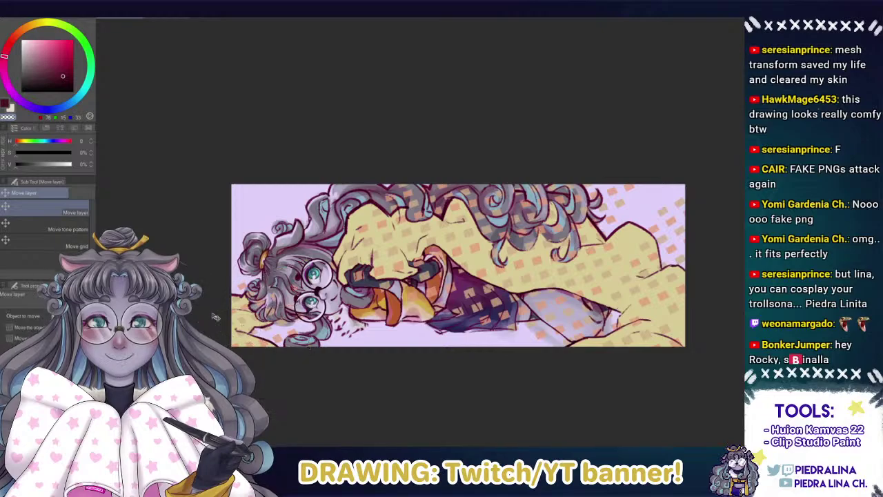
# Move and rotate a square pattern piece to the upper edge of the blanket above the character's shoulder.
pyautogui.moveTo(319, 236); pyautogui.dragTo(207, 262)
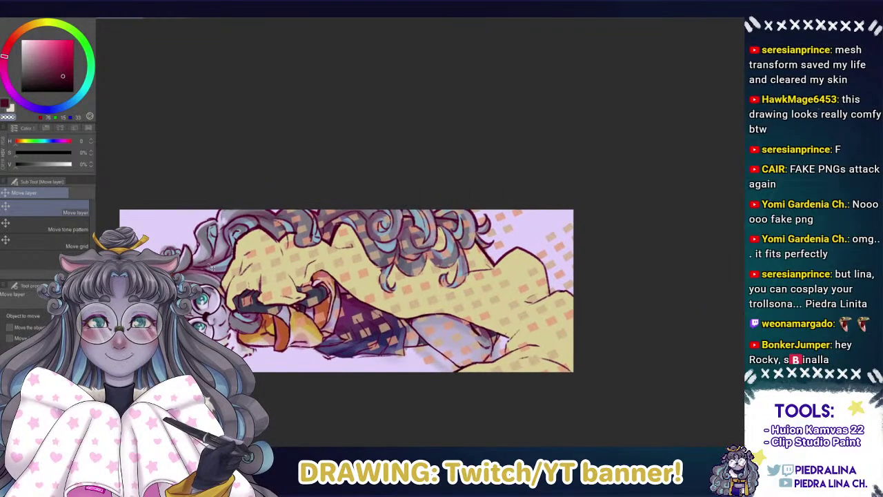
pyautogui.hotkey('ctrl', 't')
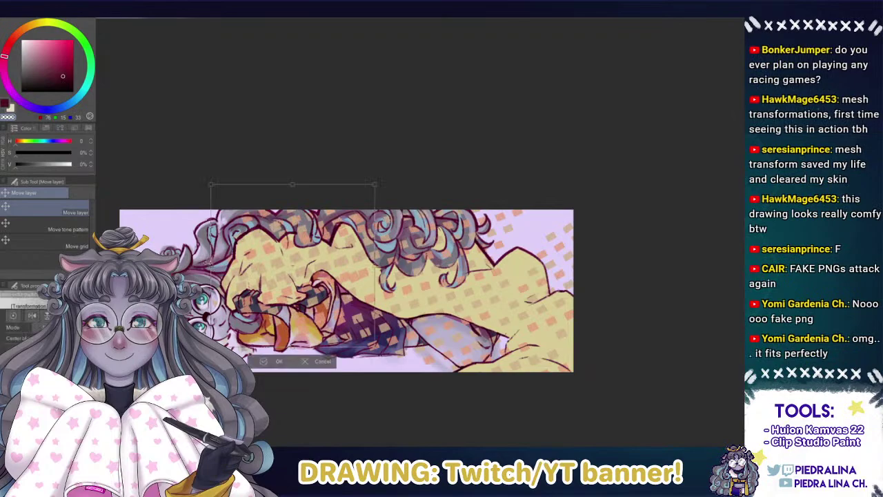
pyautogui.moveTo(255, 267); pyautogui.dragTo(200, 158)
pyautogui.moveTo(131, 146); pyautogui.dragTo(194, 111)
pyautogui.moveTo(236, 222); pyautogui.dragTo(241, 232)
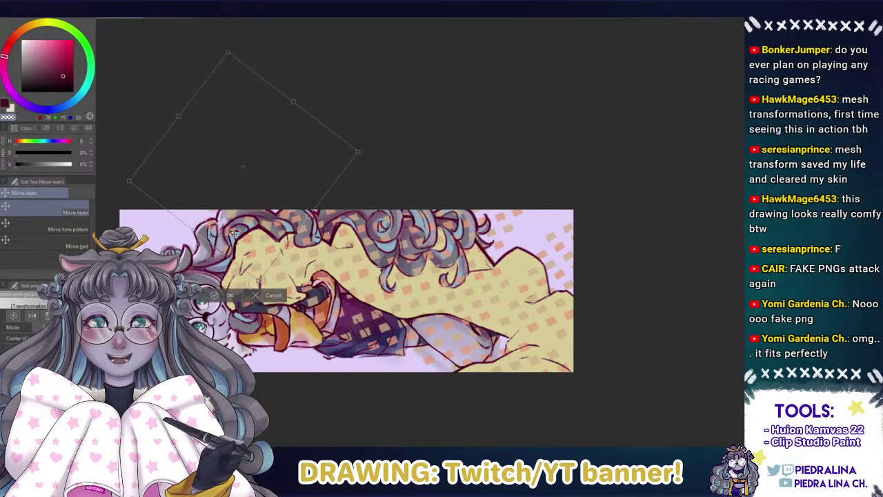
pyautogui.press('Return')
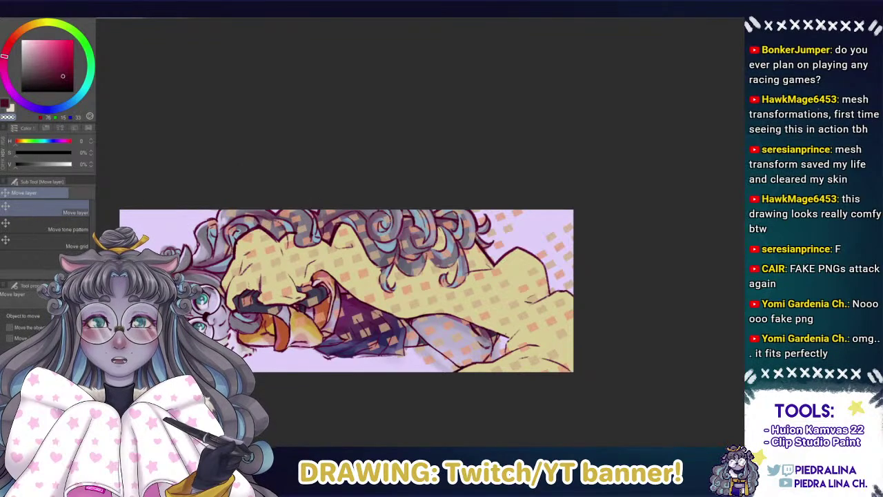
# Try to mesh-warp the shoulder pattern piece by pulling its lower grid points toward the blanket fold.
pyautogui.hotkey('ctrl', 't')
pyautogui.moveTo(215, 196); pyautogui.dragTo(231, 210)
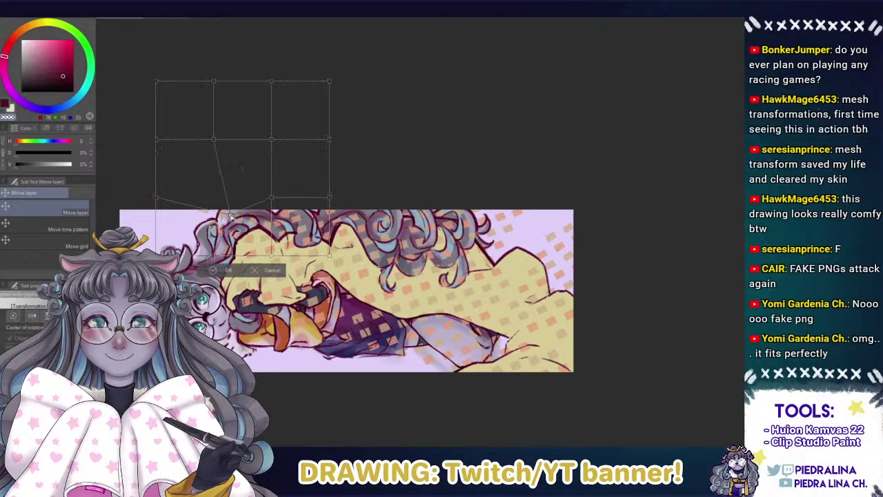
pyautogui.moveTo(272, 260); pyautogui.dragTo(255, 262)
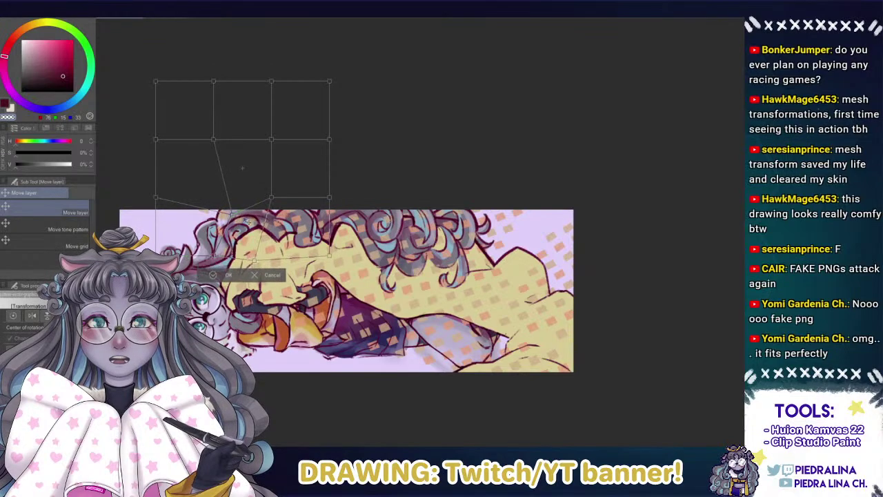
pyautogui.press('Return')
# Rotate the shoulder pattern piece slightly counterclockwise and shift it up along the blanket's upper edge.
pyautogui.hotkey('ctrl', 't')
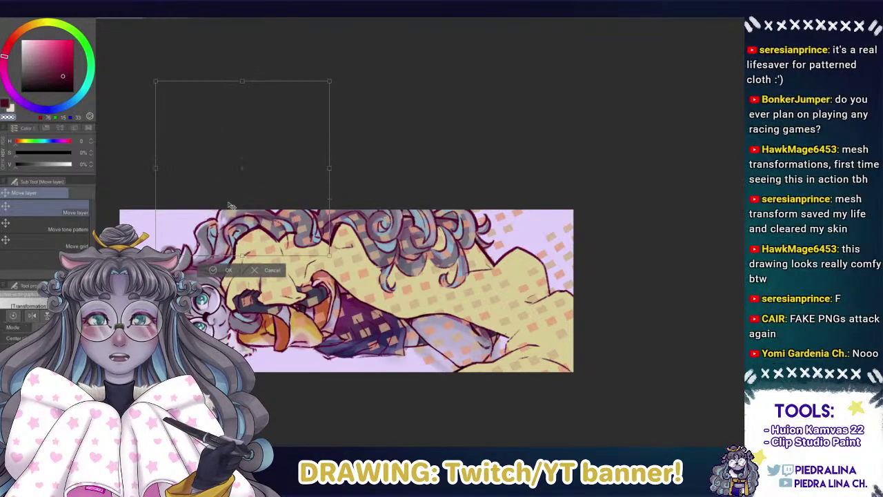
pyautogui.moveTo(130, 141); pyautogui.dragTo(129, 161)
pyautogui.moveTo(232, 233); pyautogui.dragTo(235, 220)
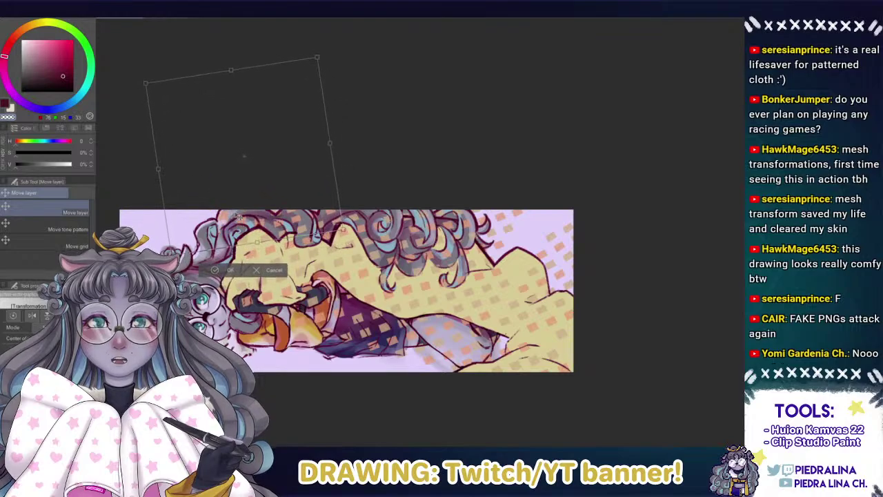
pyautogui.press('Return')
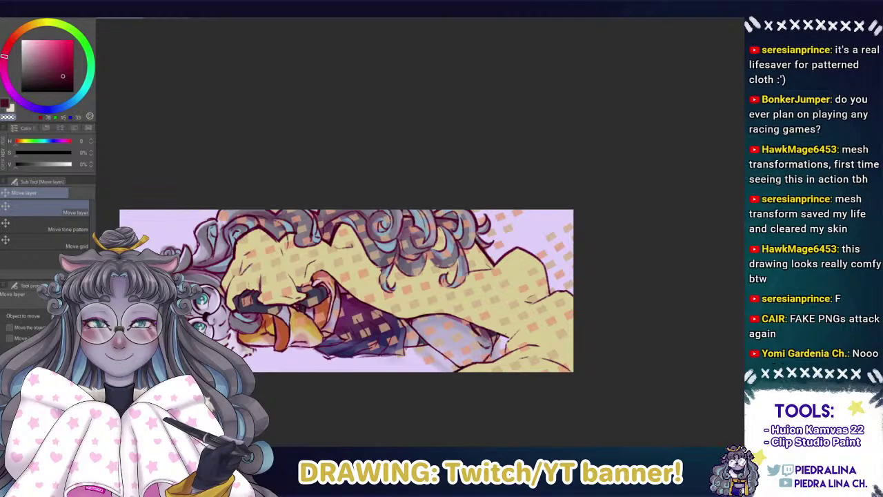
# Mesh-warp the lower part of the shoulder pattern piece to follow the blanket's curve and apply it.
pyautogui.hotkey('ctrl', 'shift', 't')
pyautogui.moveTo(215, 187); pyautogui.dragTo(265, 230)
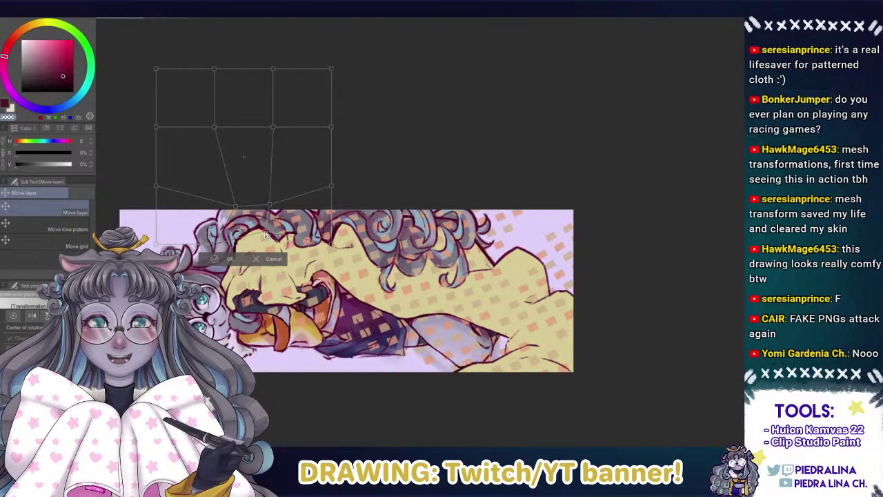
pyautogui.moveTo(214, 244); pyautogui.dragTo(222, 261)
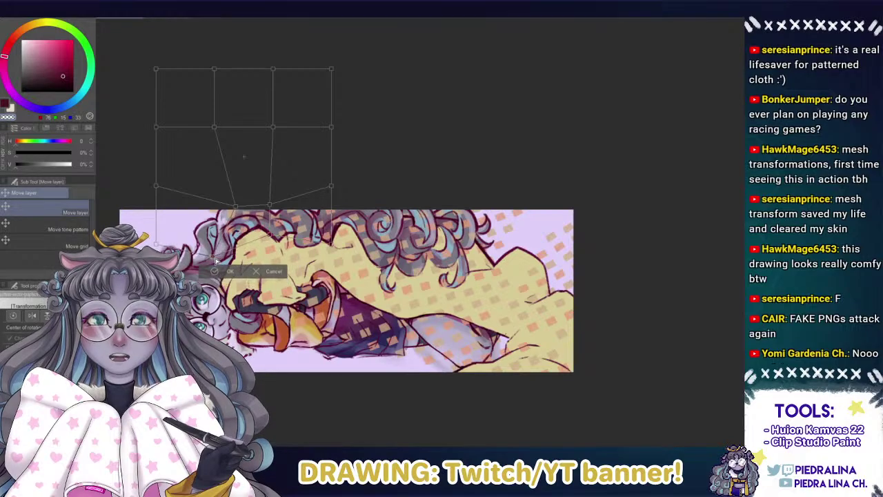
pyautogui.press('Return')
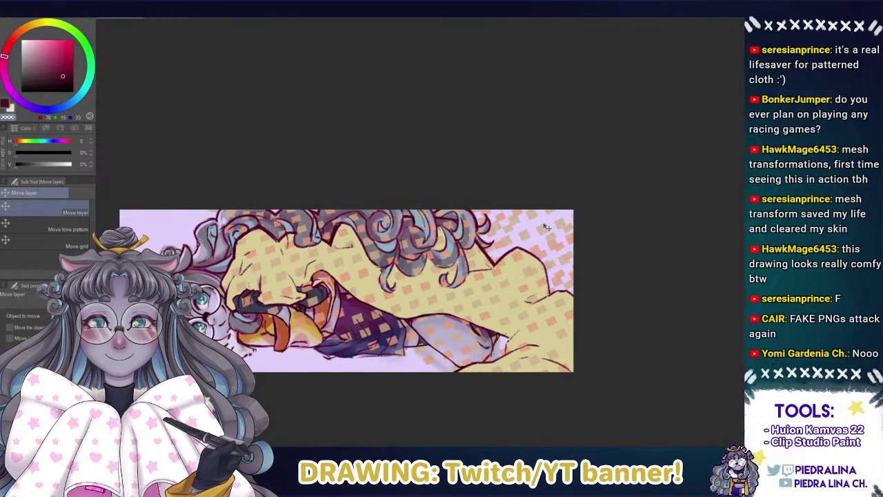
# Erase stray squares along the lower edge of the pattern piece over the raised fold at the blanket's foot end.
pyautogui.press('e')
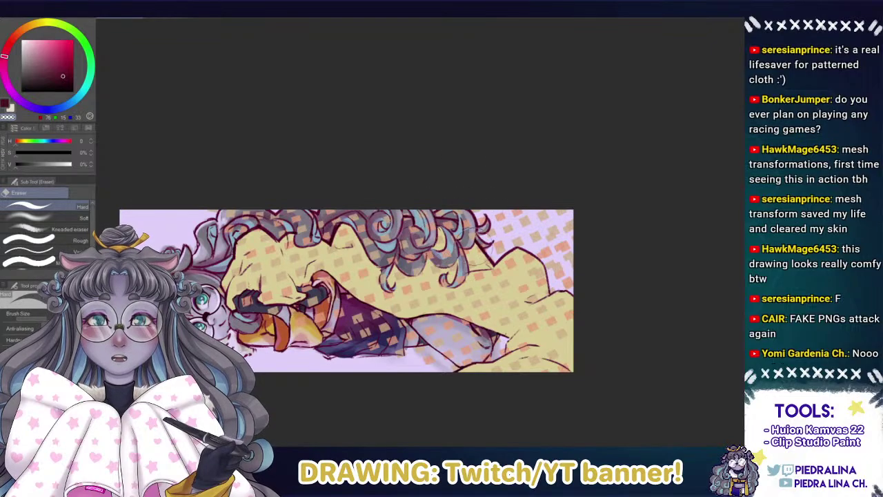
pyautogui.moveTo(567, 238); pyautogui.dragTo(541, 298)
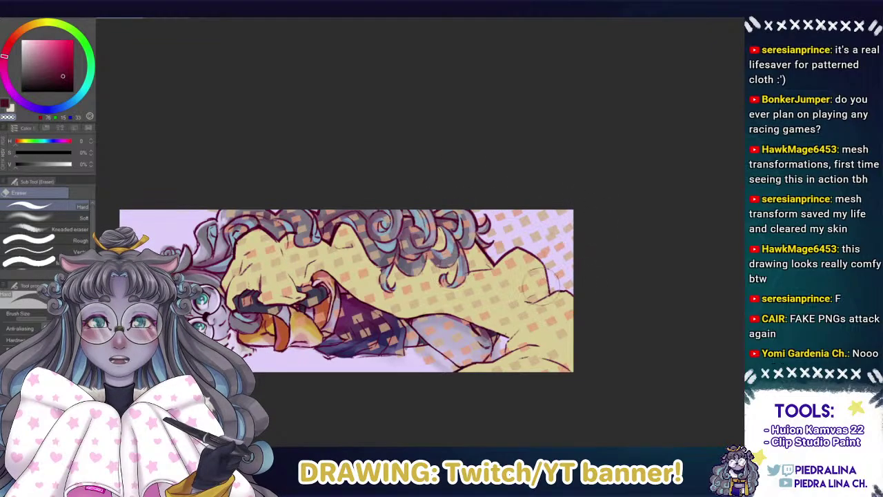
pyautogui.hotkey('ctrl', 't')
pyautogui.press('Escape')
# Mesh-warp the lower part of the foot-end pattern piece over the raised fold and rotate the piece slightly counterclockwise.
pyautogui.hotkey('ctrl', 't')
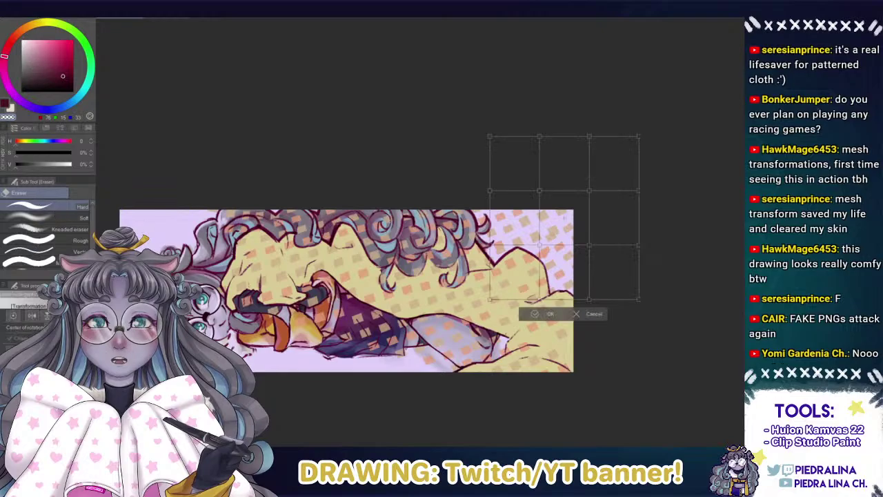
pyautogui.moveTo(540, 245); pyautogui.dragTo(549, 248)
pyautogui.moveTo(539, 299); pyautogui.dragTo(518, 294)
pyautogui.moveTo(549, 248); pyautogui.dragTo(528, 238)
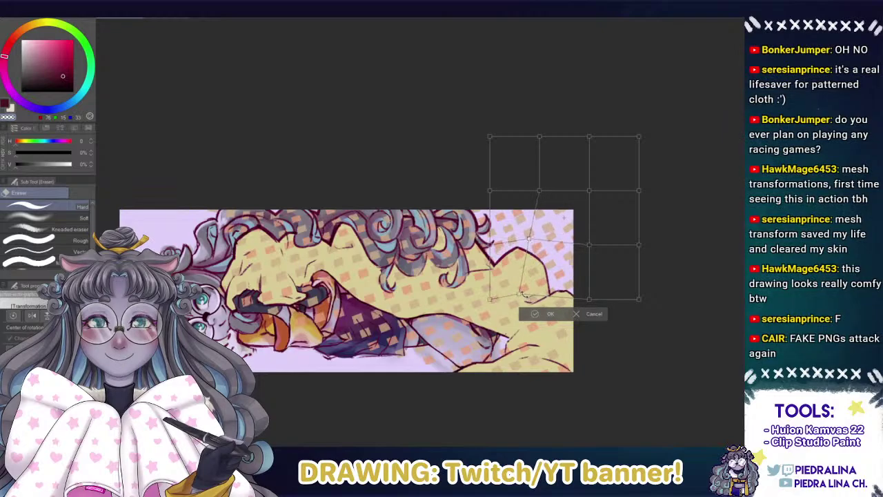
pyautogui.moveTo(520, 301); pyautogui.dragTo(526, 303)
pyautogui.moveTo(505, 260); pyautogui.dragTo(553, 248)
pyautogui.moveTo(495, 250); pyautogui.dragTo(492, 239)
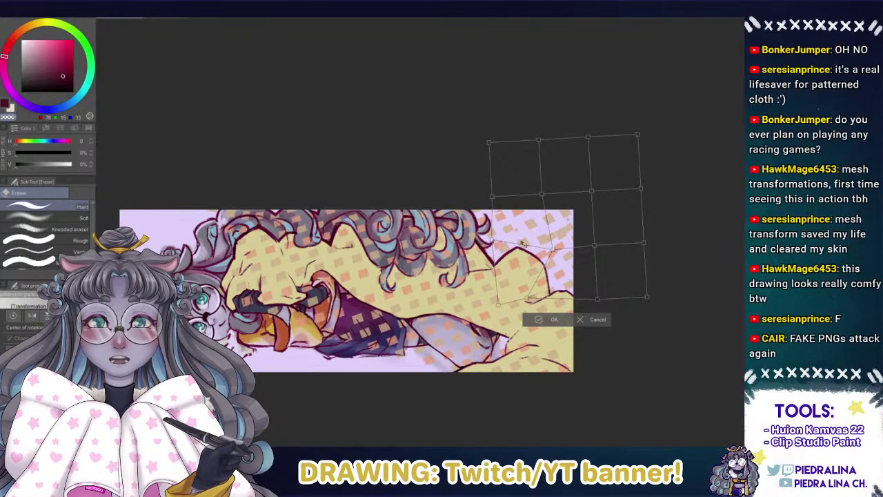
# Refine the lower mesh points of the foot-end pattern piece, apply the warp, and clip the pattern to the blanket.
pyautogui.moveTo(552, 249); pyautogui.dragTo(538, 242)
pyautogui.moveTo(527, 299); pyautogui.dragTo(497, 281)
pyautogui.moveTo(538, 242)
pyautogui.mouseDown()
pyautogui.moveTo(538, 256)
pyautogui.moveTo(533, 247)
pyautogui.mouseUp()
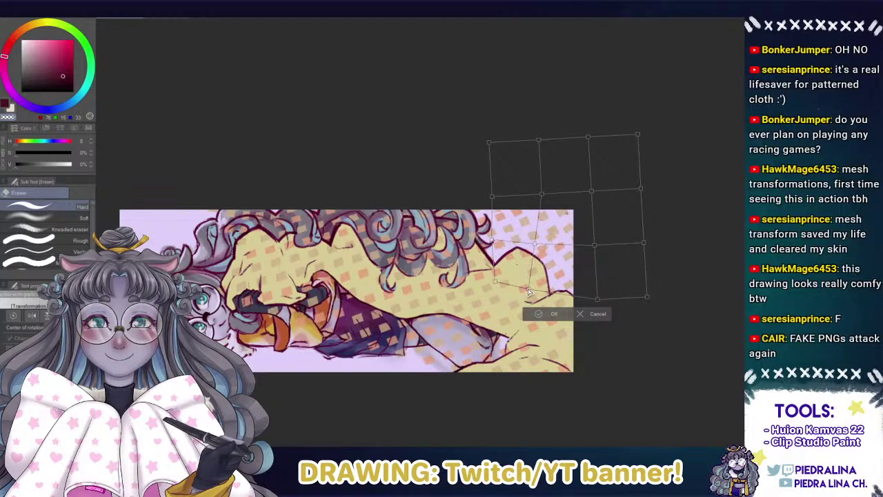
pyautogui.moveTo(528, 292); pyautogui.dragTo(494, 293)
pyautogui.moveTo(495, 249); pyautogui.dragTo(526, 239)
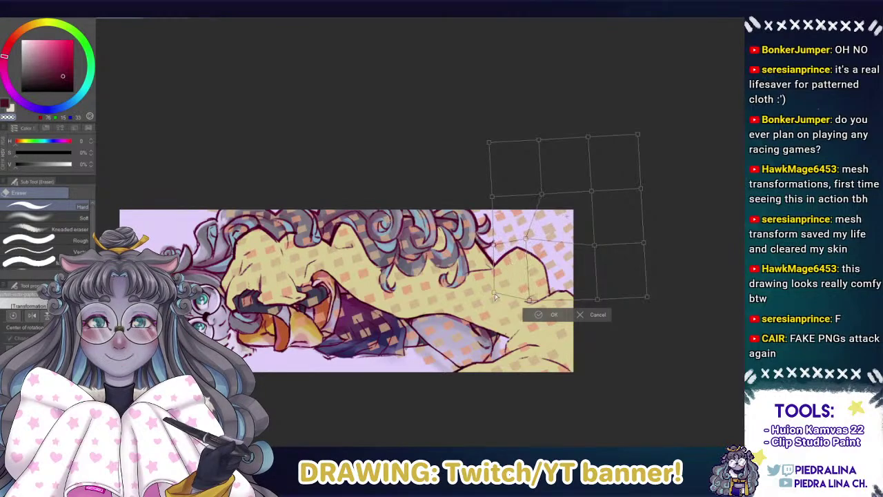
pyautogui.moveTo(495, 296); pyautogui.dragTo(498, 298)
pyautogui.press('Return')
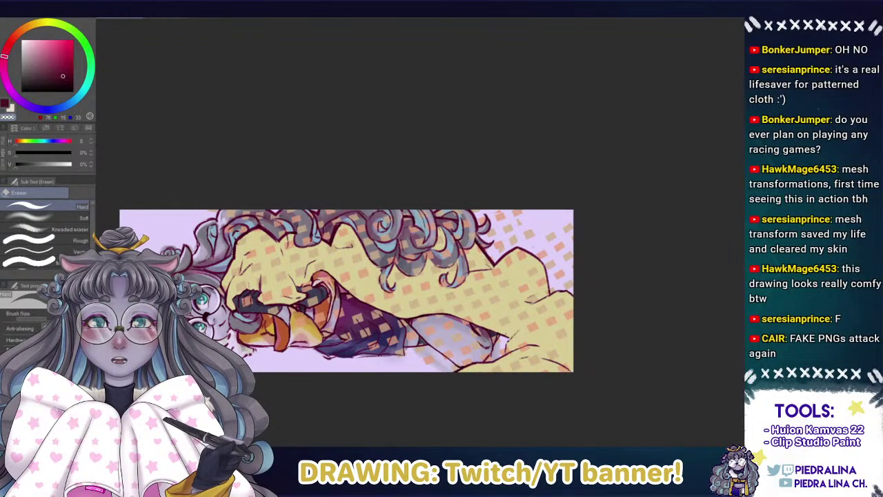
pyautogui.hotkey('ctrl', 'alt', 'g')
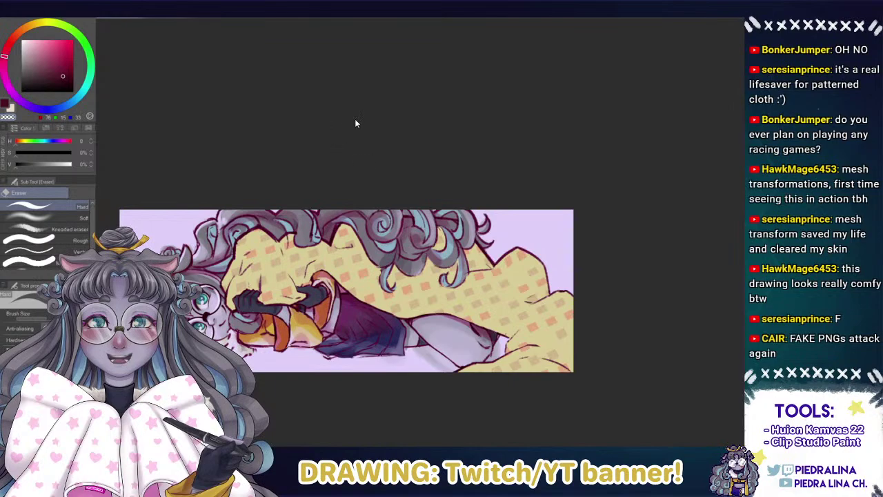
# Lasso the pattern on the lower fold at the blanket's foot end, mesh-warp it to follow the fold, and deselect.
pyautogui.press('m')
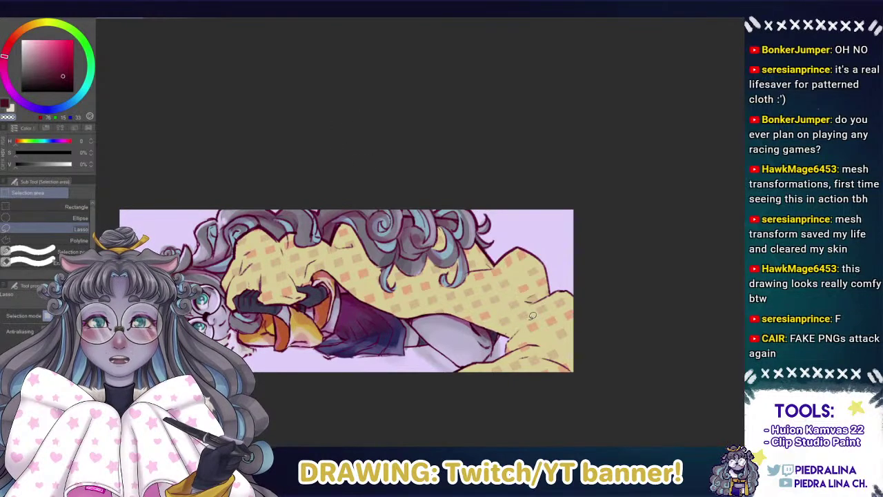
pyautogui.moveTo(551, 304)
pyautogui.mouseDown()
pyautogui.moveTo(471, 402)
pyautogui.moveTo(510, 312)
pyautogui.mouseUp()
pyautogui.moveTo(566, 283)
pyautogui.mouseDown()
pyautogui.moveTo(623, 336)
pyautogui.moveTo(486, 313)
pyautogui.moveTo(556, 269)
pyautogui.mouseUp()
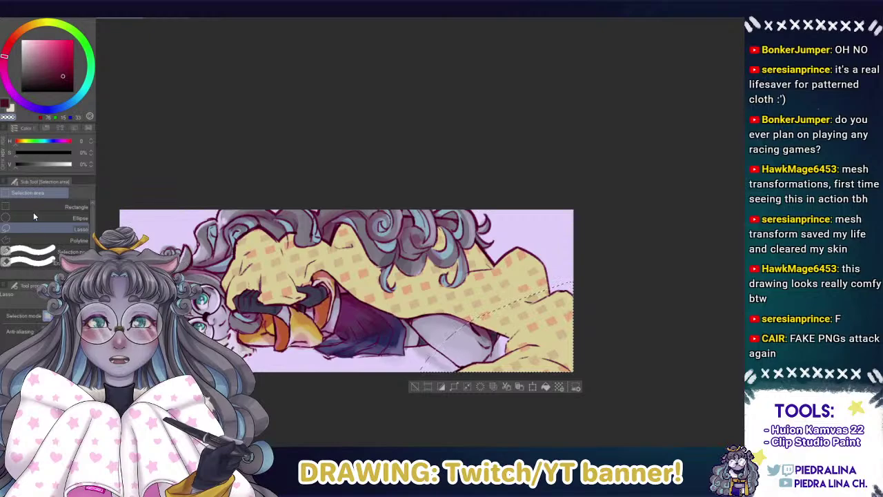
pyautogui.hotkey('ctrl', 't')
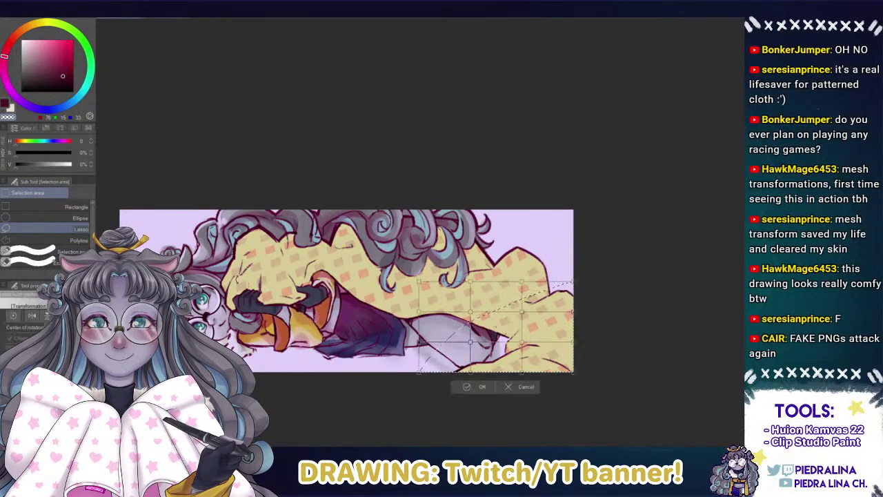
pyautogui.moveTo(522, 342); pyautogui.dragTo(514, 338)
pyautogui.moveTo(573, 342); pyautogui.dragTo(576, 345)
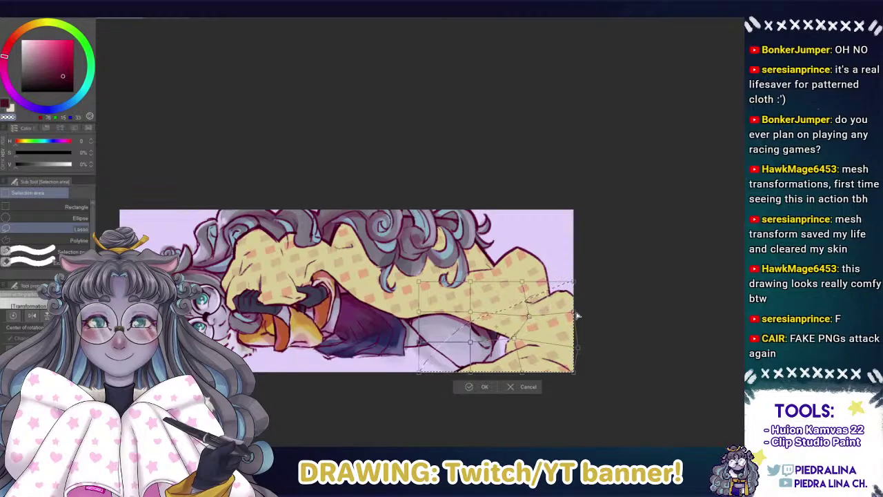
pyautogui.moveTo(574, 285); pyautogui.dragTo(570, 289)
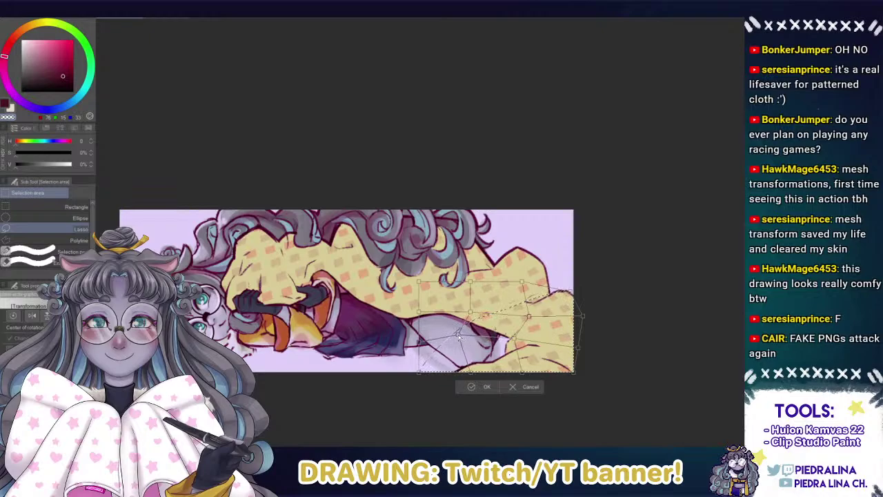
pyautogui.press('Return')
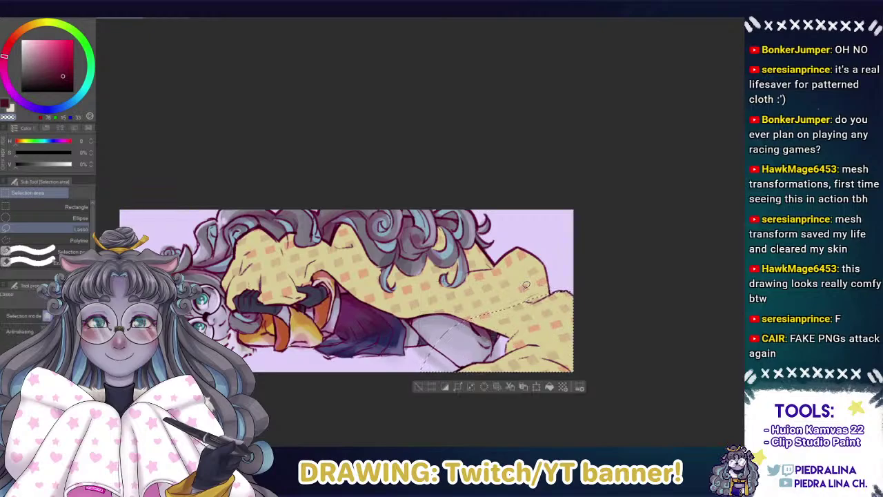
pyautogui.hotkey('ctrl', 'd')
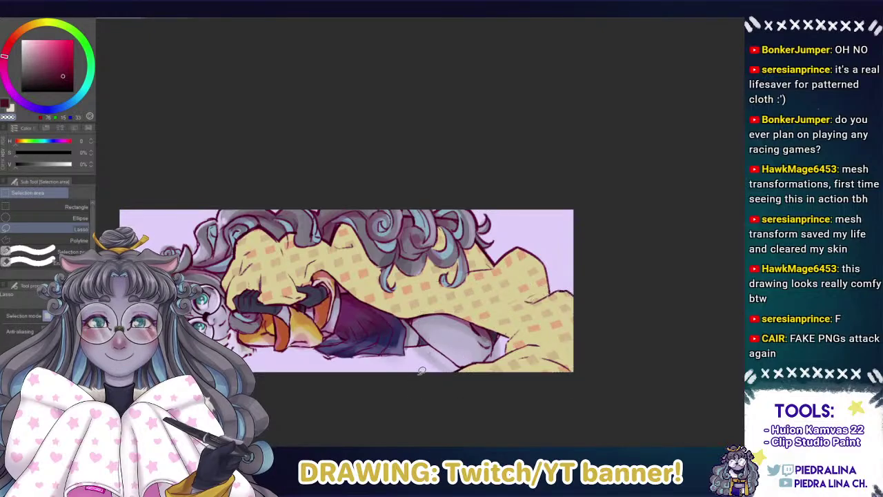
# Lasso the pattern section above the character's legs, mesh-warp it along the blanket's curve, and deselect.
pyautogui.press('e')
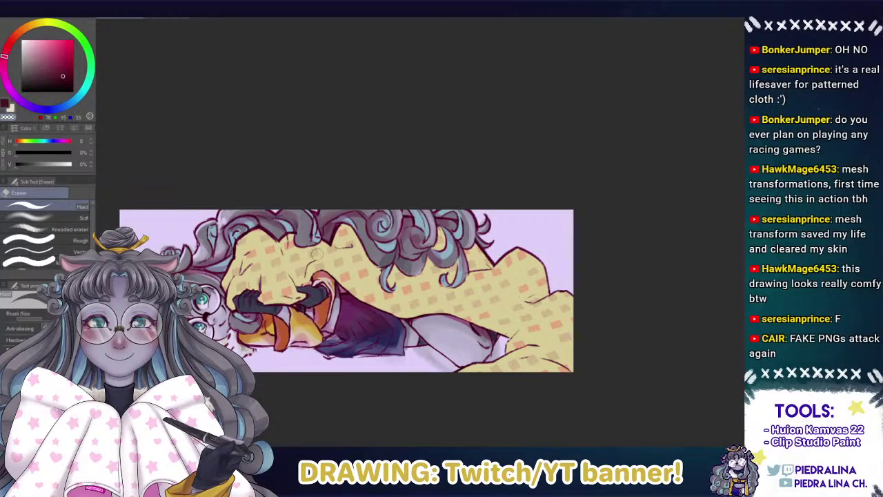
pyautogui.press('m')
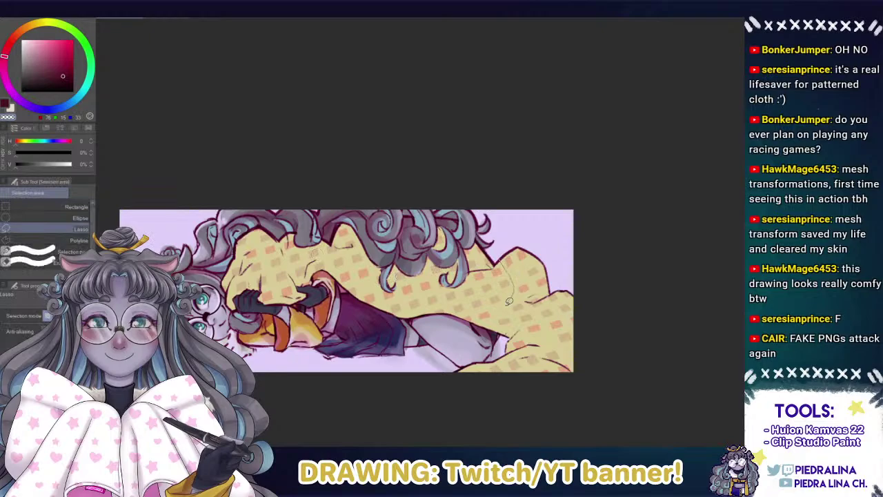
pyautogui.moveTo(508, 301)
pyautogui.mouseDown()
pyautogui.moveTo(372, 337)
pyautogui.moveTo(375, 316)
pyautogui.moveTo(411, 277)
pyautogui.moveTo(507, 243)
pyautogui.mouseUp()
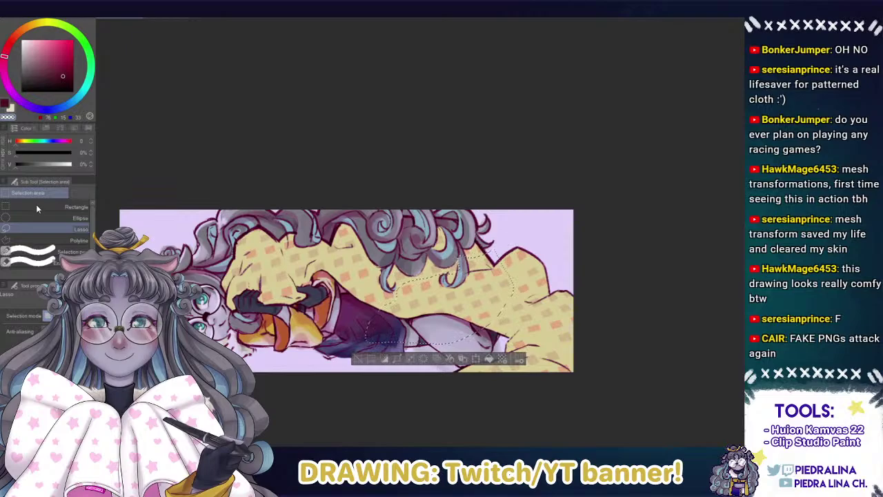
pyautogui.hotkey('ctrl', 't')
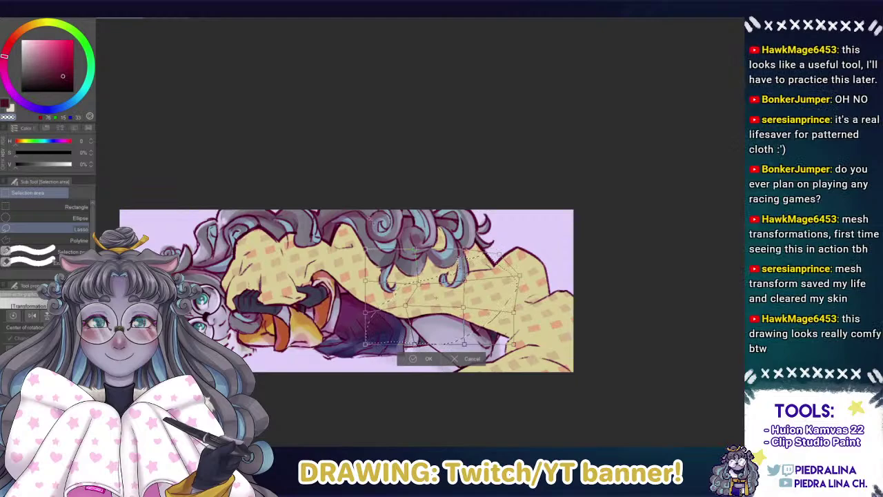
pyautogui.press('Return')
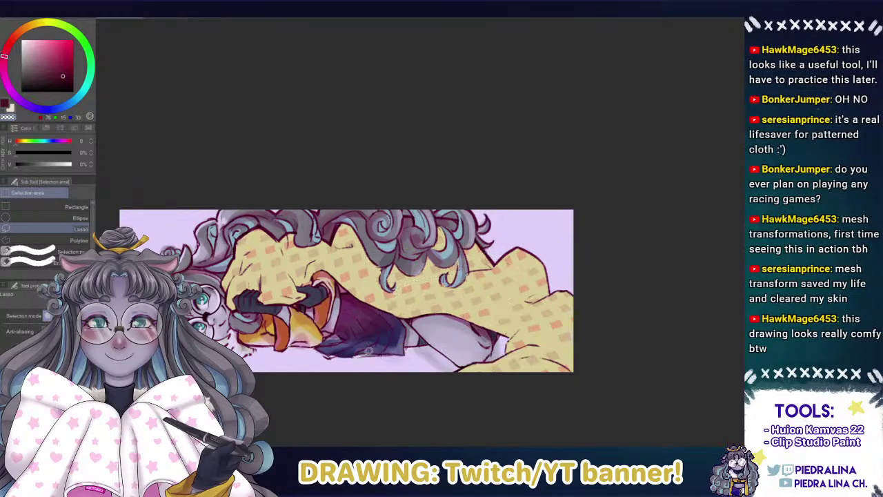
pyautogui.moveTo(368, 350); pyautogui.dragTo(369, 344)
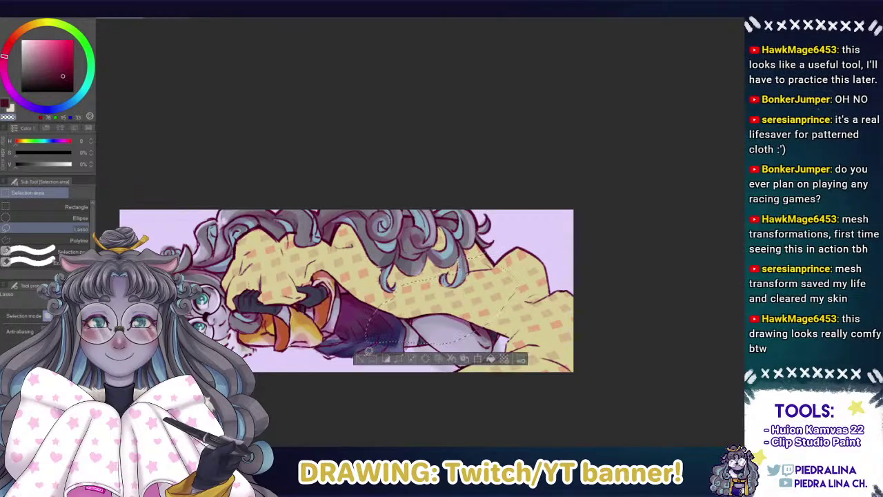
pyautogui.hotkey('ctrl', 't')
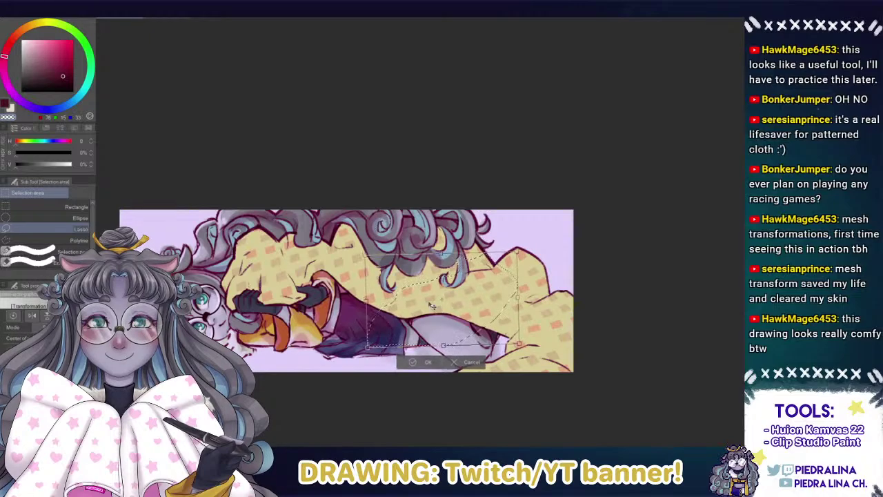
pyautogui.press('Return')
pyautogui.click(361, 360)
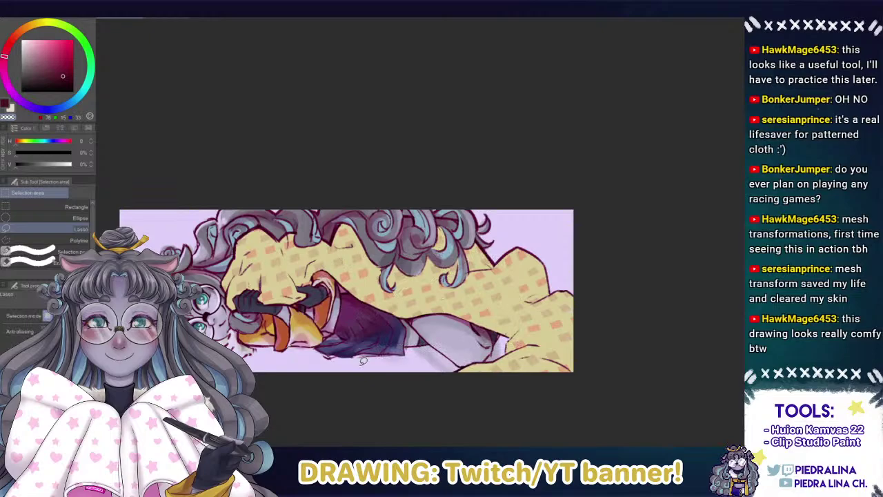
# Try to isolate and move the few pattern squares at the fold crease above the character's lower leg.
pyautogui.moveTo(495, 310)
pyautogui.mouseDown()
pyautogui.moveTo(524, 300)
pyautogui.moveTo(516, 322)
pyautogui.moveTo(511, 311)
pyautogui.mouseUp()
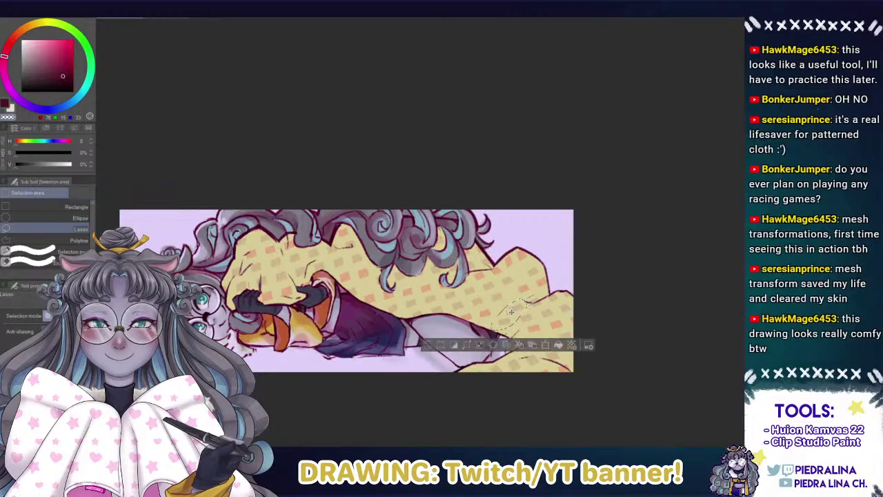
pyautogui.press('k')
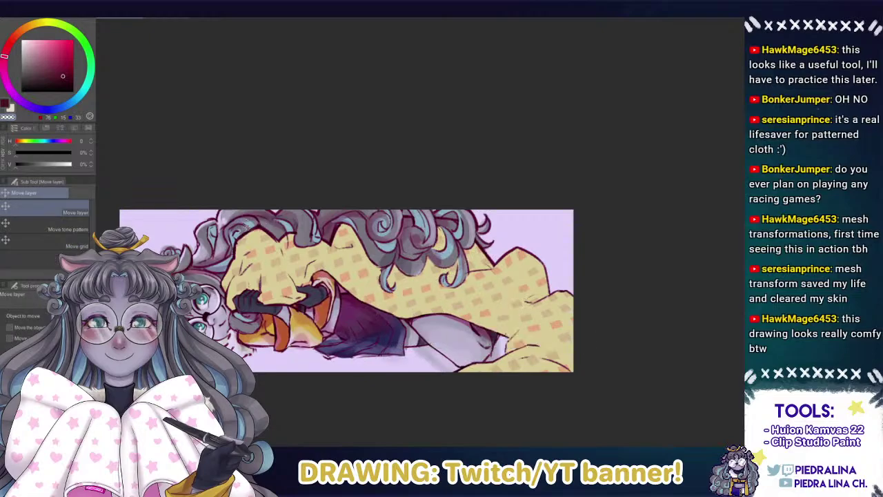
pyautogui.press('m')
pyautogui.moveTo(147, 236); pyautogui.dragTo(224, 252)
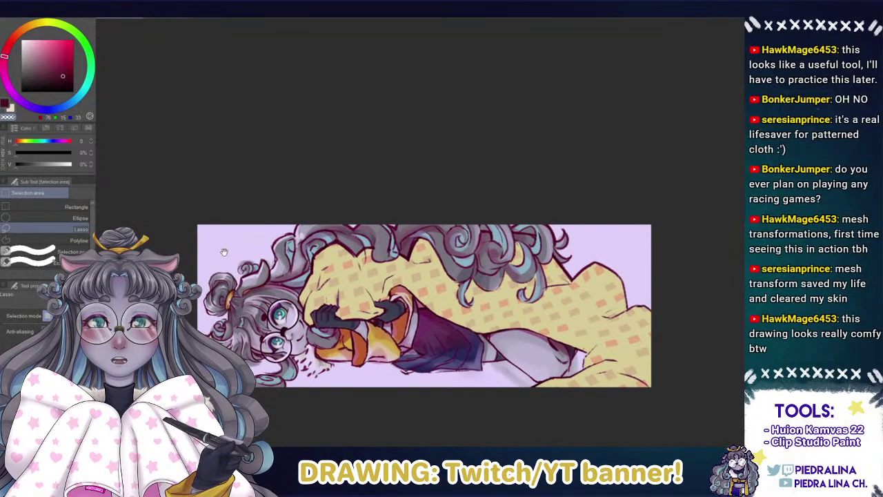
pyautogui.hotkey('ctrl', '0')
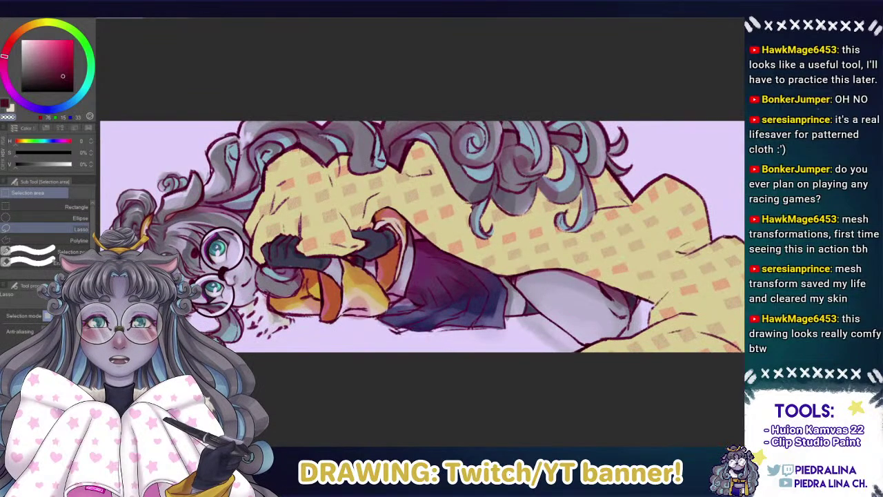
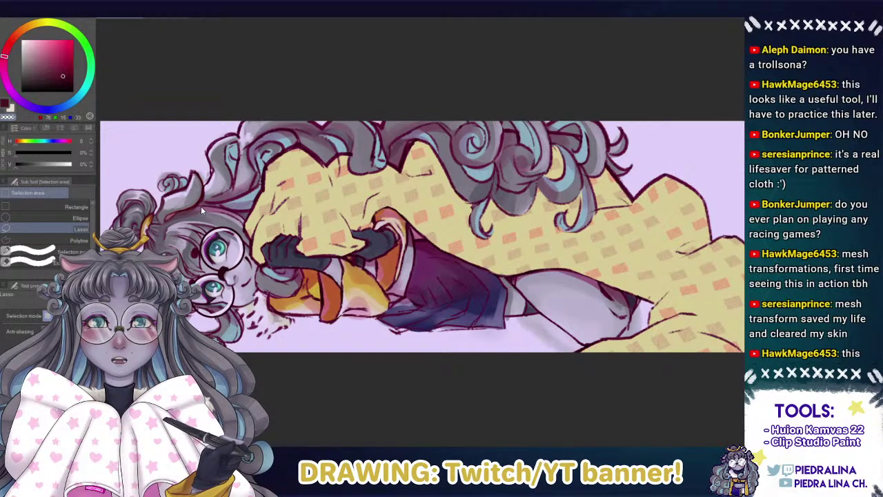
# Look at the black-haired horned portrait and the grey-haired original portrait, and return to the banner illustration.
pyautogui.hotkey('ctrl', 'Tab')
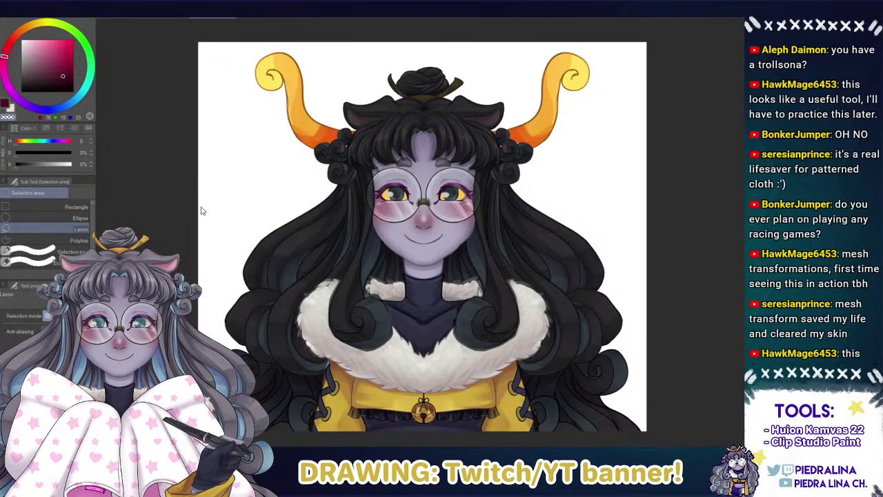
pyautogui.moveTo(158, 189); pyautogui.dragTo(236, 191)
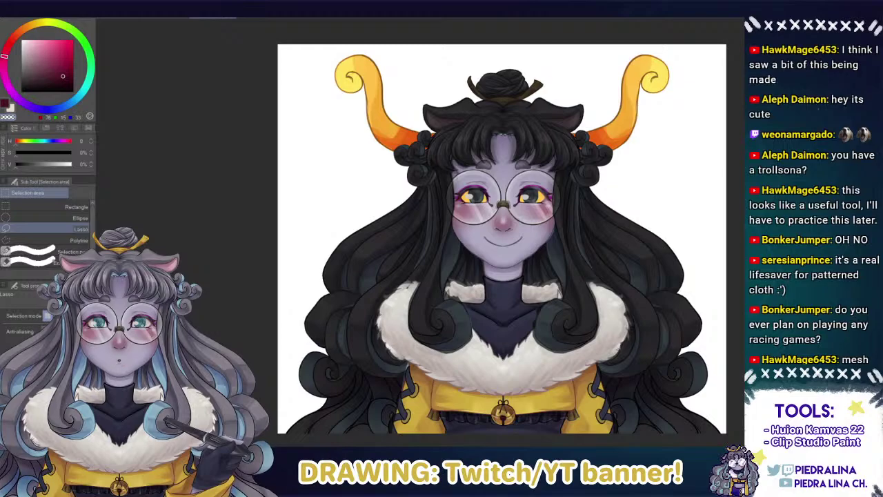
pyautogui.click(221, 18)
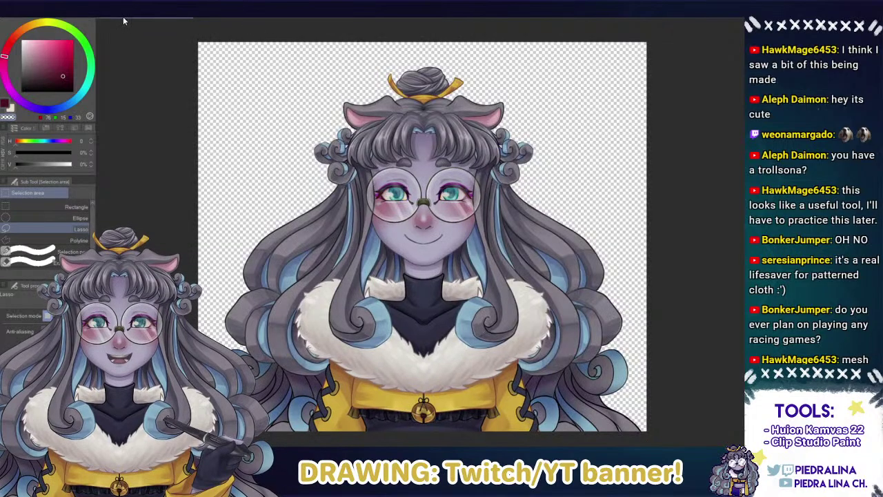
pyautogui.click(167, 22)
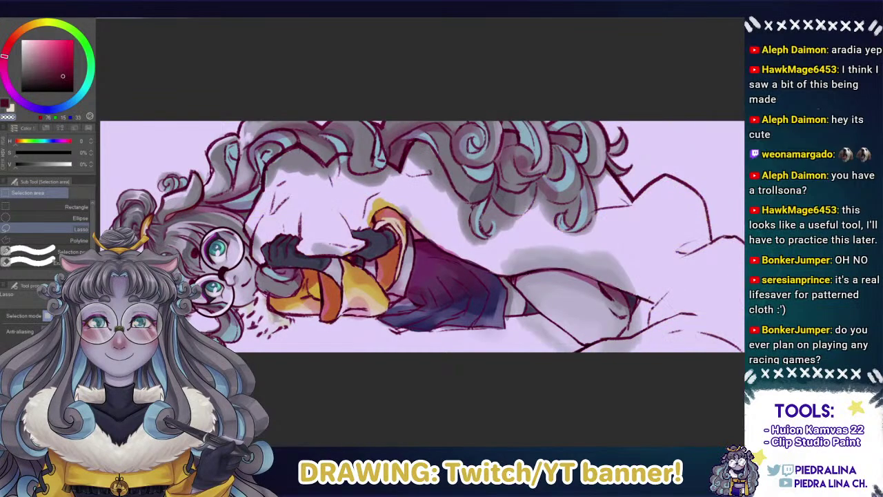
# Bring back the yellow patterned blanket and show the pink shading over the hair and clothes.
pyautogui.hotkey('ctrl', 'z')
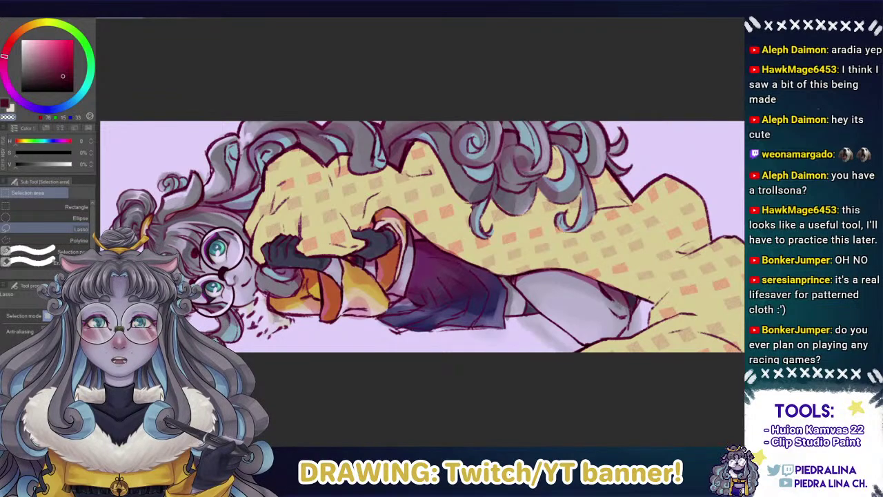
pyautogui.hotkey('ctrl', 'z')
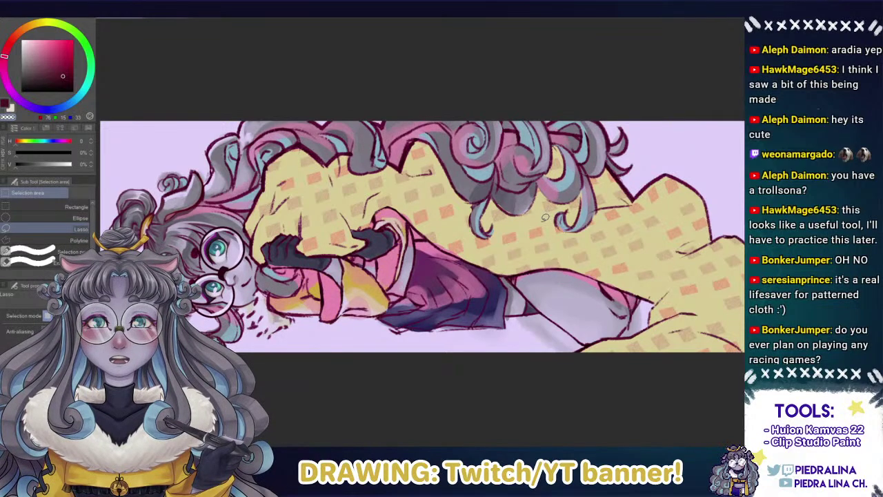
# Sample the pink of the sleeve shading, restore its blended look over the hair and clothes, and ready the Dense watercolor brush.
pyautogui.keyDown('alt'); pyautogui.click(392, 263); pyautogui.keyUp('alt')
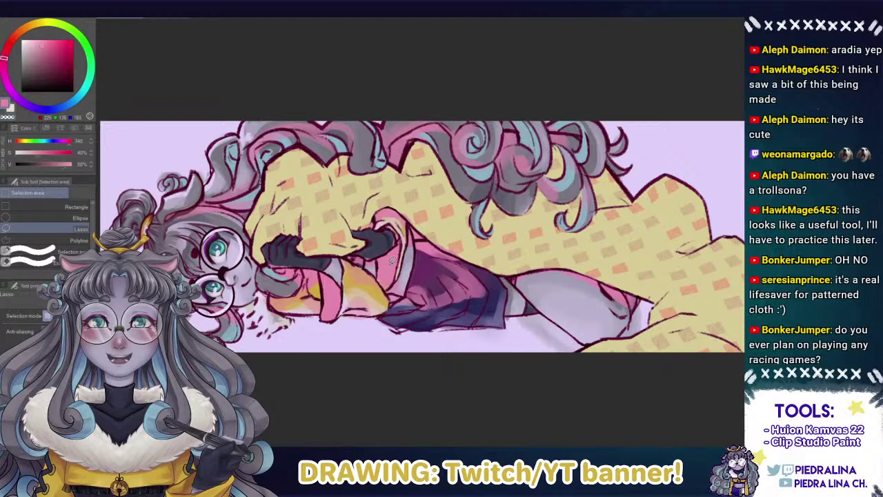
pyautogui.keyDown('alt'); pyautogui.click(391, 263); pyautogui.keyUp('alt')
pyautogui.hotkey('ctrl', 'y')
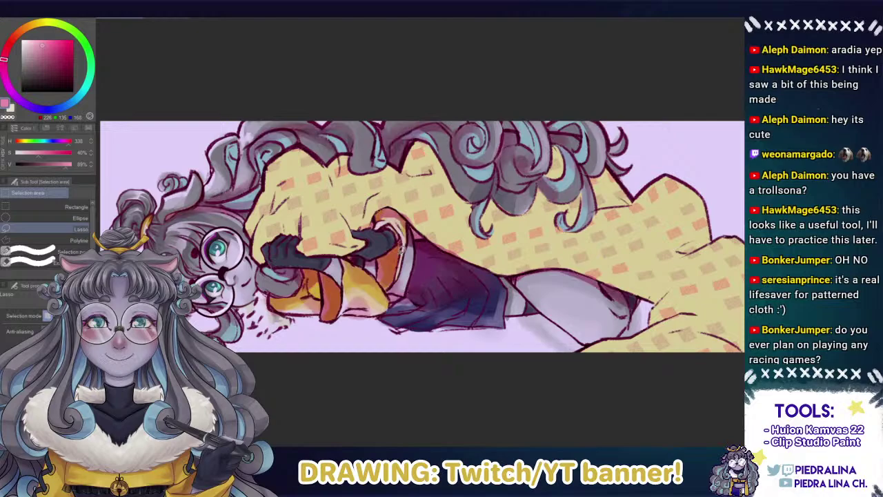
pyautogui.press('b')
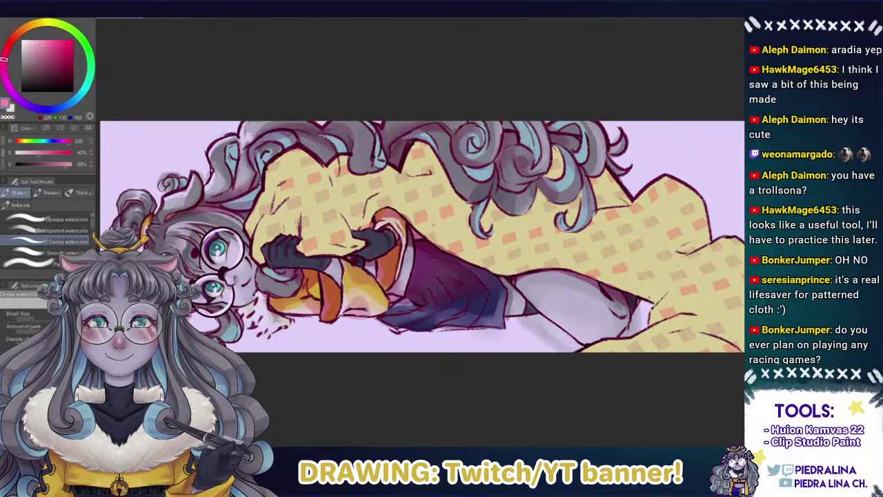
pyautogui.moveTo(363, 212)
pyautogui.mouseDown()
pyautogui.moveTo(389, 229)
pyautogui.moveTo(366, 237)
pyautogui.moveTo(406, 226)
pyautogui.mouseUp()
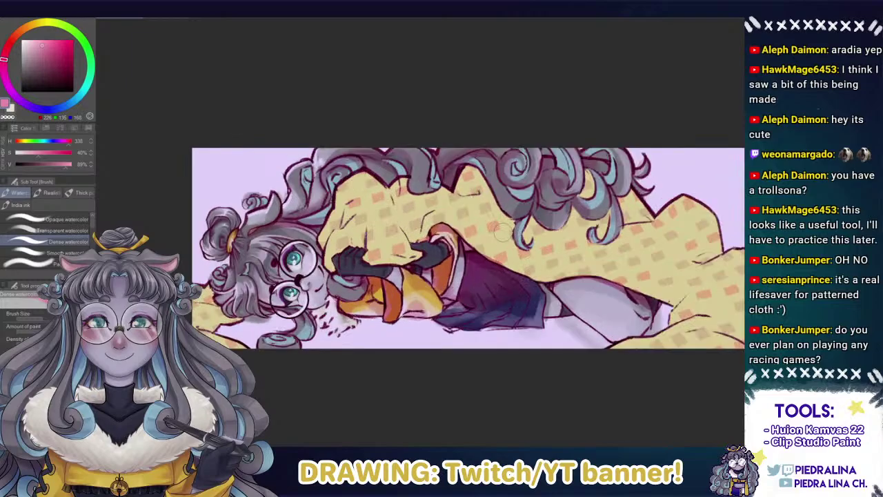
pyautogui.scroll(-1, 531, 238)
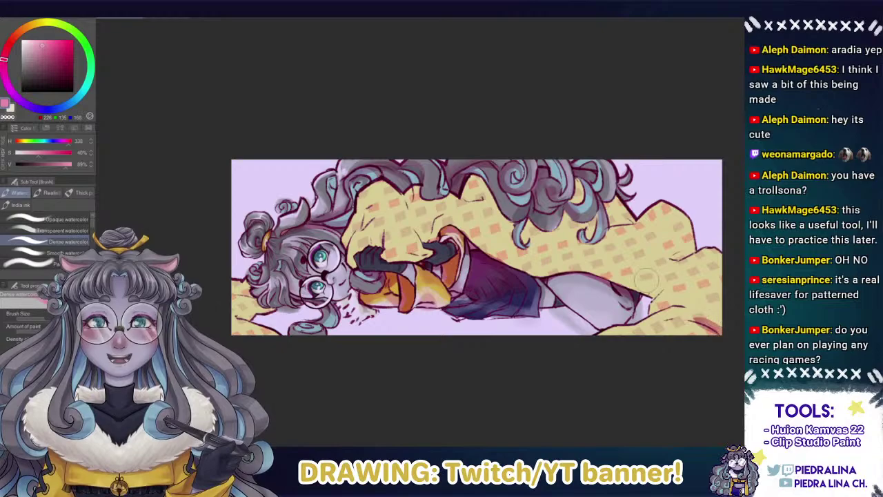
# Paint lighter pink shading (24% saturation, 94% brightness) on the blanket folds around the lower legs, along the legs and under the hair ends.
pyautogui.click(33, 43)
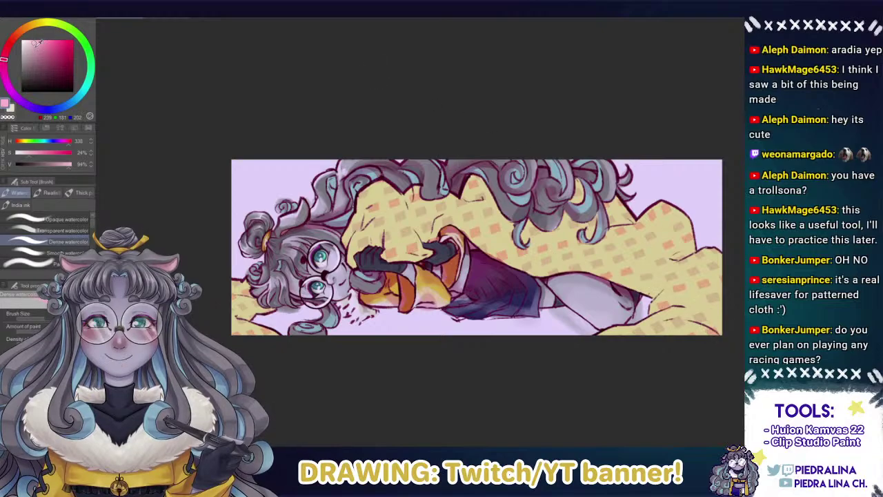
pyautogui.moveTo(682, 317)
pyautogui.mouseDown()
pyautogui.moveTo(707, 303)
pyautogui.moveTo(662, 300)
pyautogui.moveTo(669, 303)
pyautogui.moveTo(702, 298)
pyautogui.moveTo(649, 286)
pyautogui.moveTo(678, 257)
pyautogui.mouseUp()
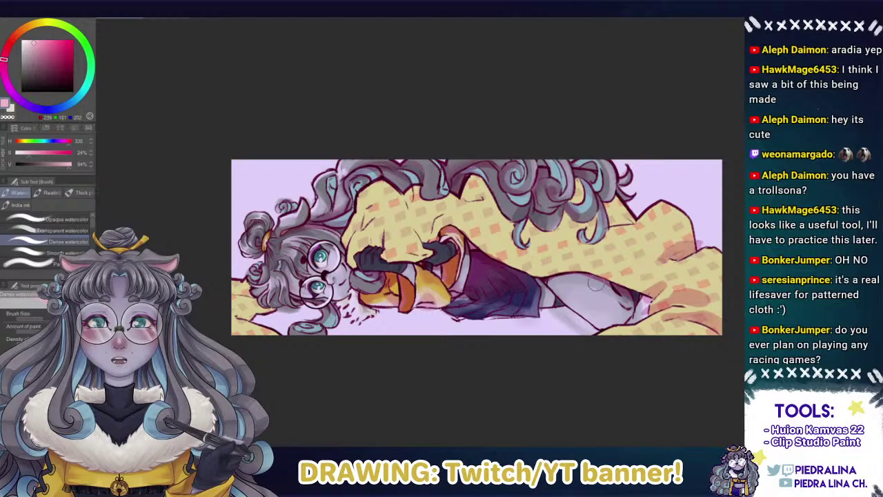
pyautogui.moveTo(644, 284)
pyautogui.mouseDown()
pyautogui.moveTo(609, 278)
pyautogui.moveTo(560, 283)
pyautogui.mouseUp()
pyautogui.moveTo(631, 229)
pyautogui.mouseDown()
pyautogui.moveTo(610, 226)
pyautogui.moveTo(614, 215)
pyautogui.moveTo(591, 207)
pyautogui.moveTo(583, 215)
pyautogui.moveTo(571, 197)
pyautogui.moveTo(564, 207)
pyautogui.moveTo(560, 174)
pyautogui.mouseUp()
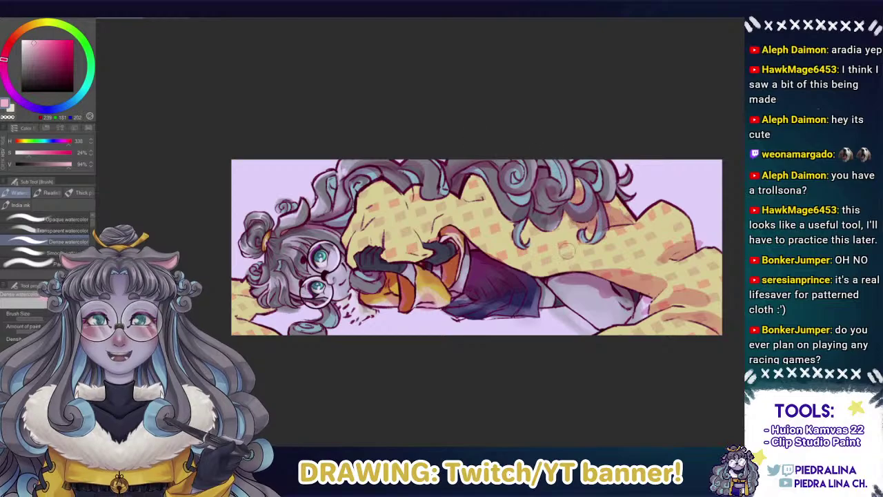
# Continue the light pink fold shading on the blanket over the upper body, around the hands and in the corner behind the head.
pyautogui.moveTo(466, 209)
pyautogui.mouseDown()
pyautogui.moveTo(477, 181)
pyautogui.moveTo(467, 176)
pyautogui.moveTo(510, 207)
pyautogui.moveTo(498, 162)
pyautogui.mouseUp()
pyautogui.moveTo(438, 178)
pyautogui.mouseDown()
pyautogui.moveTo(409, 186)
pyautogui.moveTo(409, 213)
pyautogui.moveTo(431, 249)
pyautogui.moveTo(450, 210)
pyautogui.moveTo(424, 236)
pyautogui.moveTo(428, 220)
pyautogui.mouseUp()
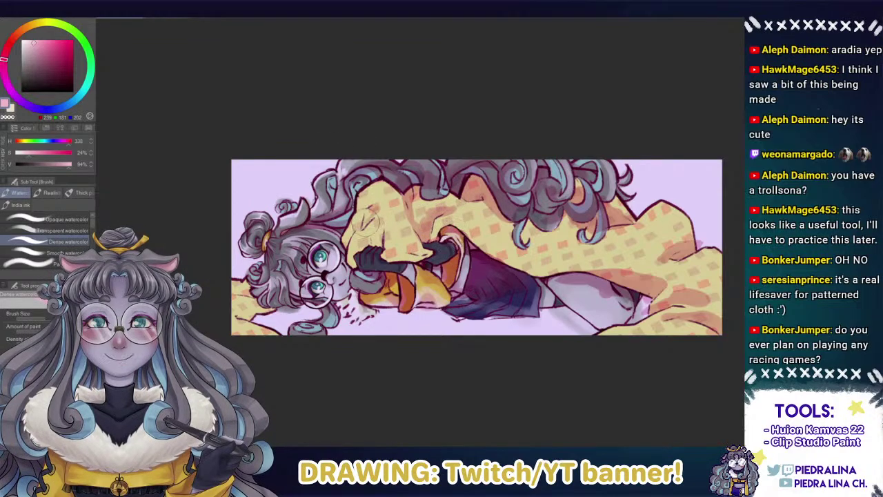
pyautogui.moveTo(231, 306)
pyautogui.mouseDown()
pyautogui.moveTo(252, 300)
pyautogui.moveTo(226, 308)
pyautogui.moveTo(232, 323)
pyautogui.mouseUp()
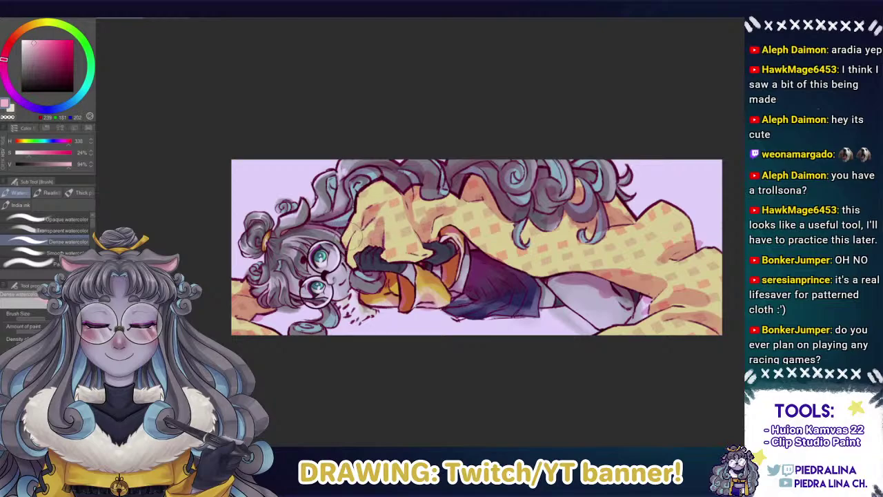
pyautogui.moveTo(403, 242)
pyautogui.mouseDown()
pyautogui.moveTo(419, 256)
pyautogui.moveTo(387, 249)
pyautogui.moveTo(404, 260)
pyautogui.moveTo(406, 243)
pyautogui.moveTo(413, 257)
pyautogui.mouseUp()
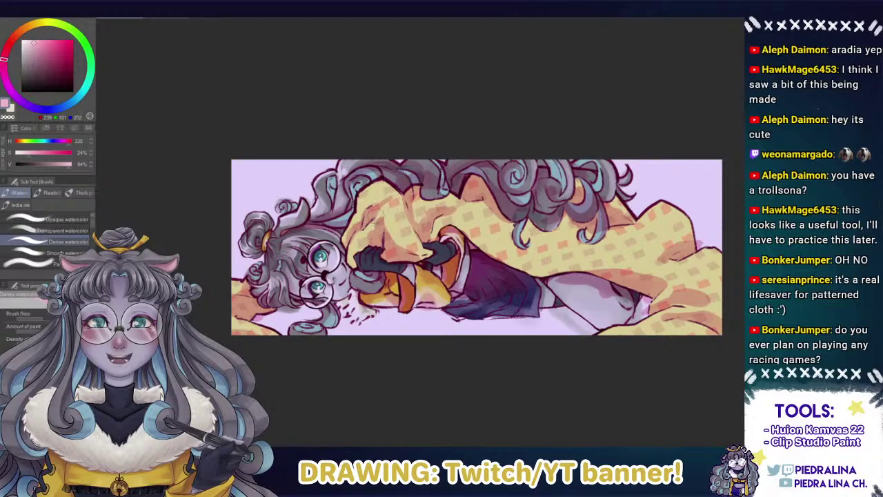
# Airbrush a soft pink shadow across the middle of the blanket below the hair curls, undoing the strokes that do not fit.
pyautogui.moveTo(380, 251); pyautogui.dragTo(353, 266)
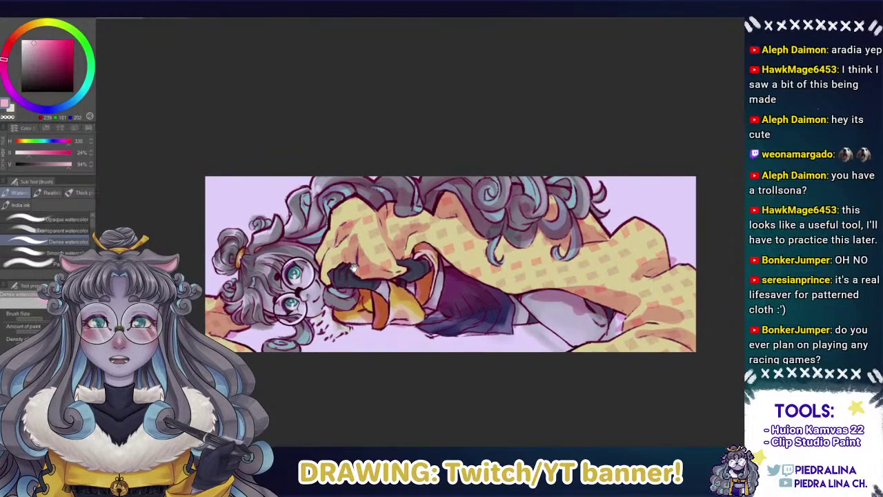
pyautogui.press('b')
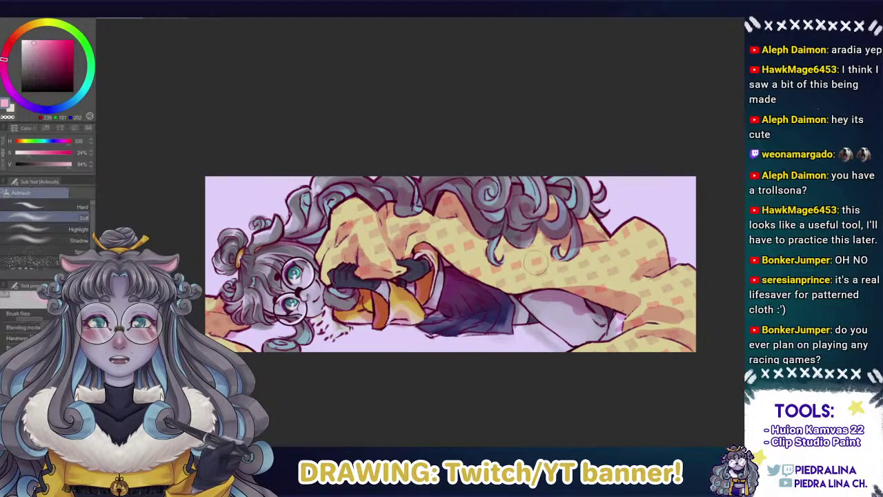
pyautogui.moveTo(555, 242)
pyautogui.mouseDown()
pyautogui.moveTo(504, 271)
pyautogui.moveTo(482, 255)
pyautogui.mouseUp()
pyautogui.hotkey('ctrl', 'z')
pyautogui.moveTo(562, 228)
pyautogui.mouseDown()
pyautogui.moveTo(555, 247)
pyautogui.moveTo(518, 259)
pyautogui.moveTo(518, 243)
pyautogui.moveTo(512, 265)
pyautogui.moveTo(478, 246)
pyautogui.moveTo(516, 237)
pyautogui.moveTo(479, 249)
pyautogui.moveTo(515, 268)
pyautogui.moveTo(491, 252)
pyautogui.mouseUp()
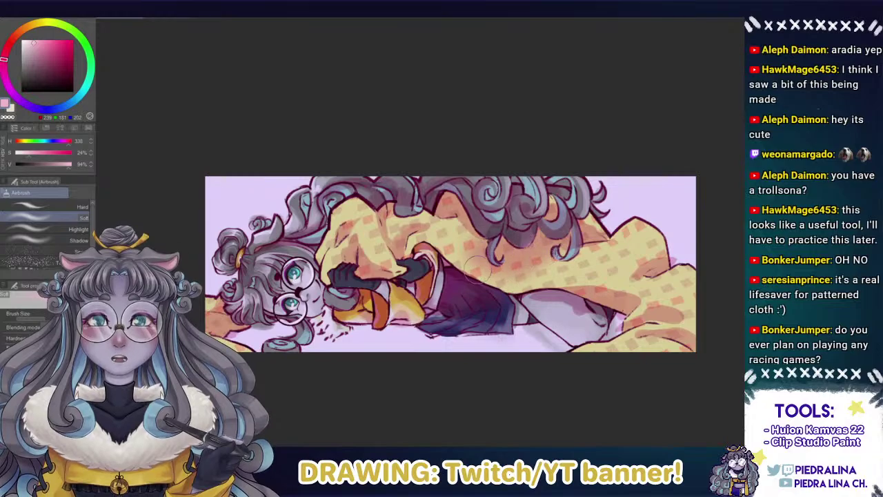
pyautogui.moveTo(550, 201)
pyautogui.mouseDown()
pyautogui.moveTo(556, 189)
pyautogui.moveTo(595, 215)
pyautogui.mouseUp()
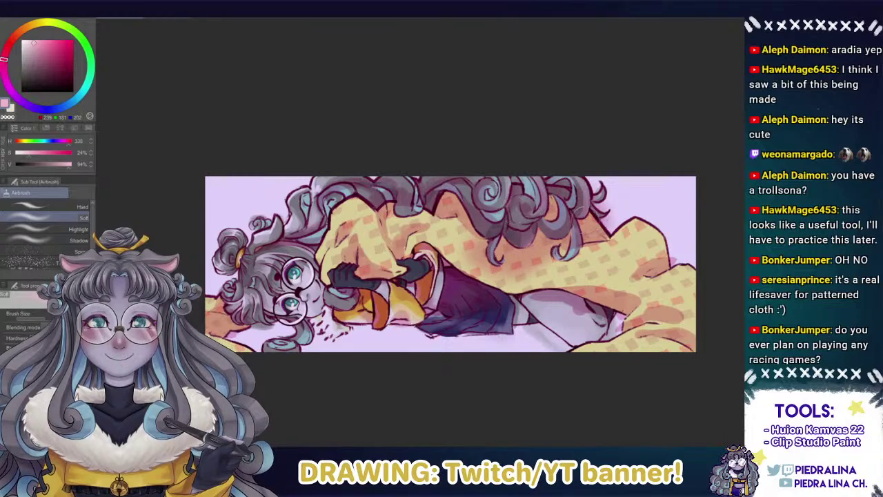
pyautogui.hotkey('ctrl', 'z')
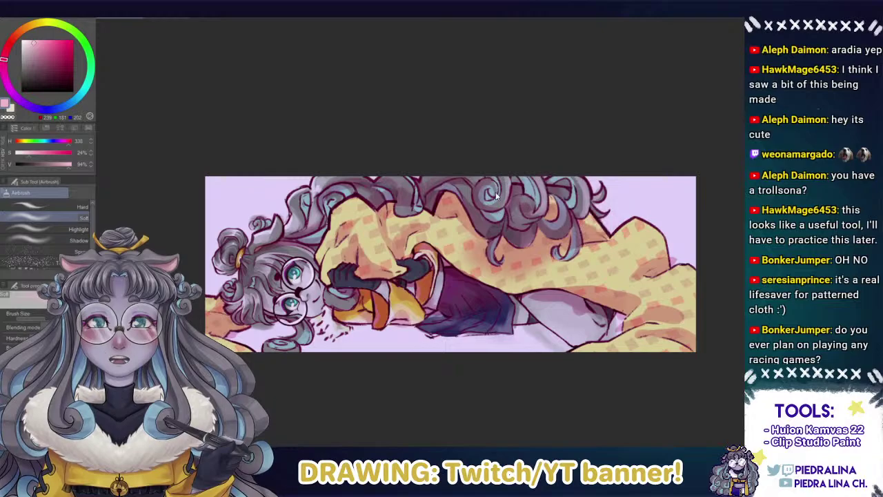
# Compare the banner illustration with and without the pink shading by stepping back and forth through the recent changes.
pyautogui.hotkey('ctrl', 'z')
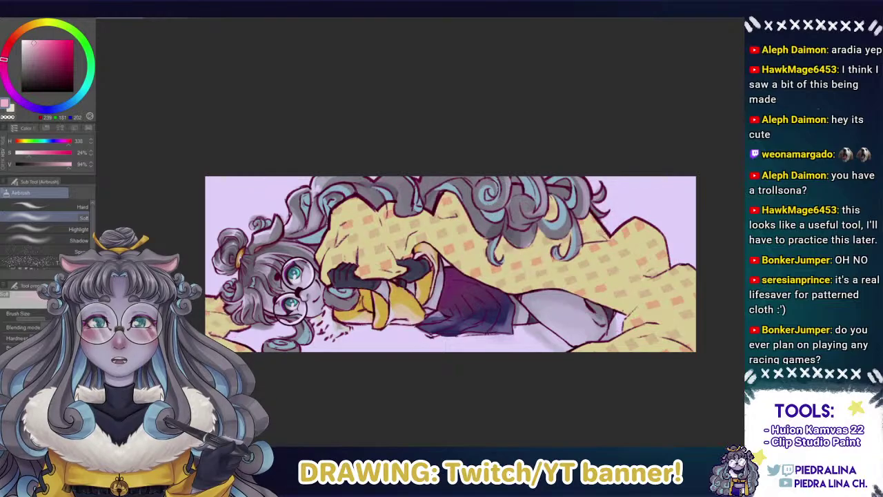
pyautogui.hotkey('ctrl', 'y')
pyautogui.hotkey('ctrl', 'z')
pyautogui.hotkey('ctrl', 'z')
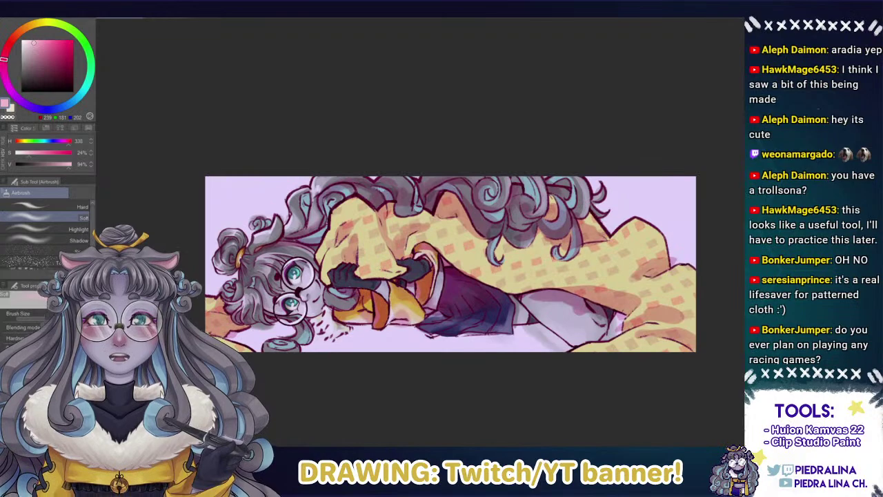
pyautogui.hotkey('ctrl', 'y')
pyautogui.hotkey('ctrl', 'y')
pyautogui.hotkey('ctrl', 'y')
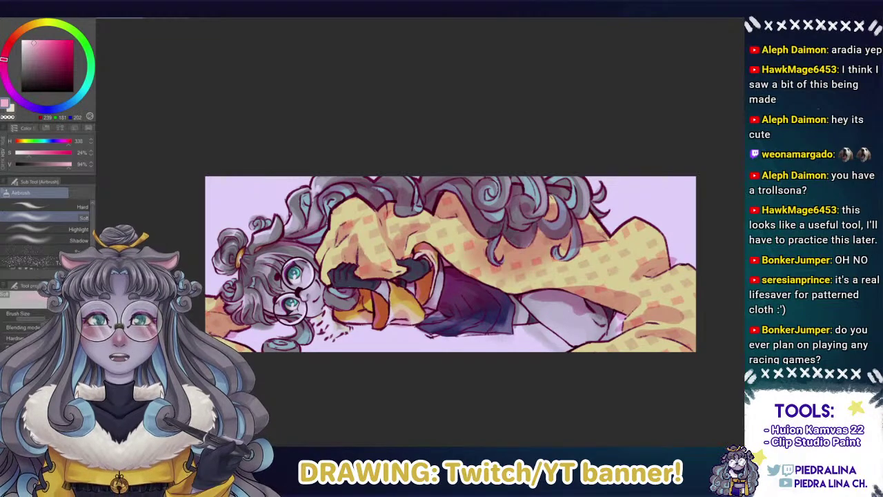
# Airbrush soft pink over the blanket beside the arms, on the folds above the hands and around the hump by the feet.
pyautogui.moveTo(473, 249)
pyautogui.mouseDown()
pyautogui.moveTo(452, 221)
pyautogui.moveTo(465, 211)
pyautogui.moveTo(470, 244)
pyautogui.moveTo(453, 215)
pyautogui.moveTo(413, 187)
pyautogui.moveTo(475, 249)
pyautogui.moveTo(451, 215)
pyautogui.moveTo(417, 221)
pyautogui.moveTo(424, 206)
pyautogui.moveTo(393, 235)
pyautogui.mouseUp()
pyautogui.moveTo(396, 200); pyautogui.dragTo(398, 211)
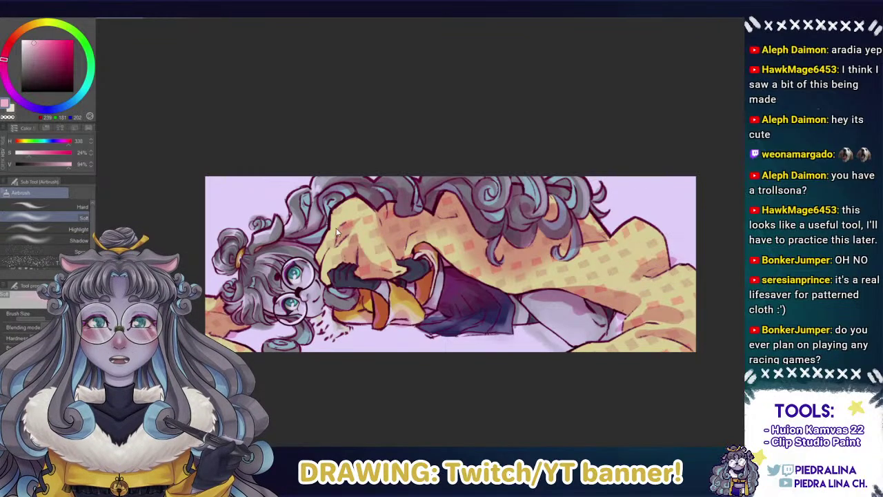
pyautogui.moveTo(351, 232)
pyautogui.mouseDown()
pyautogui.moveTo(332, 279)
pyautogui.moveTo(355, 231)
pyautogui.moveTo(343, 251)
pyautogui.mouseUp()
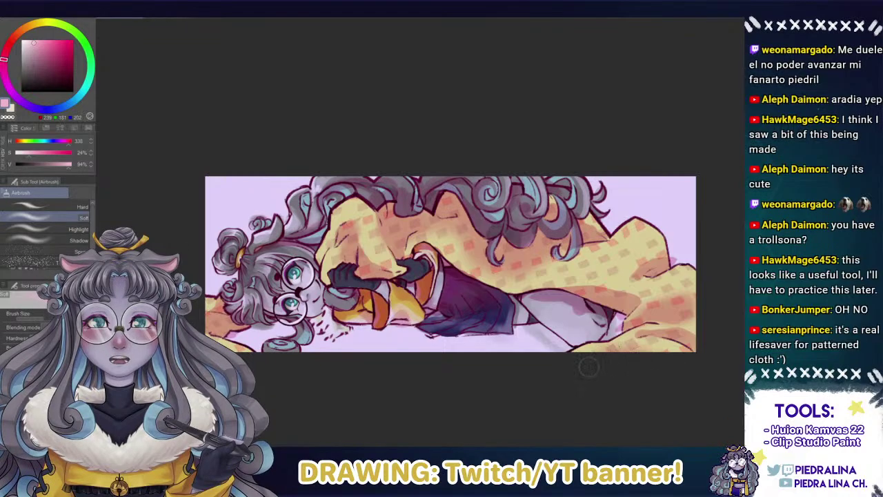
pyautogui.moveTo(629, 251)
pyautogui.mouseDown()
pyautogui.moveTo(579, 267)
pyautogui.moveTo(619, 251)
pyautogui.moveTo(614, 246)
pyautogui.mouseUp()
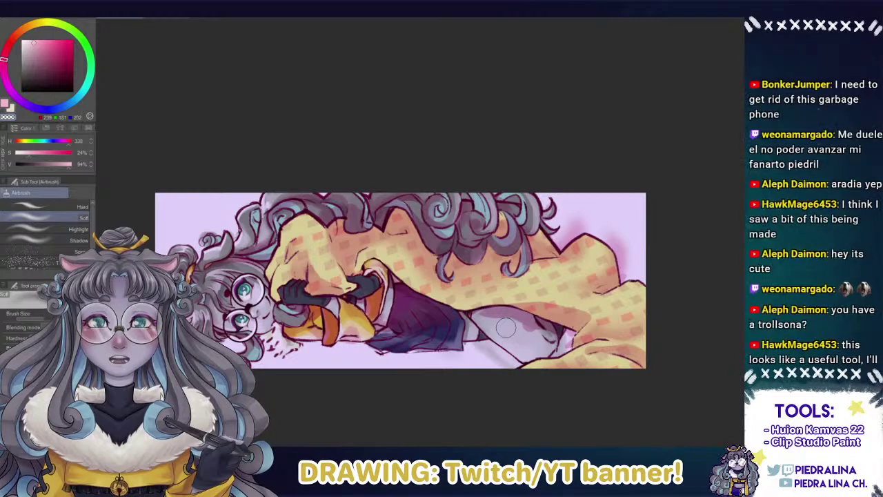
# Try different brushes and the eraser for refining the blanket shading, settling on the Transparent watercolor brush.
pyautogui.press('b')
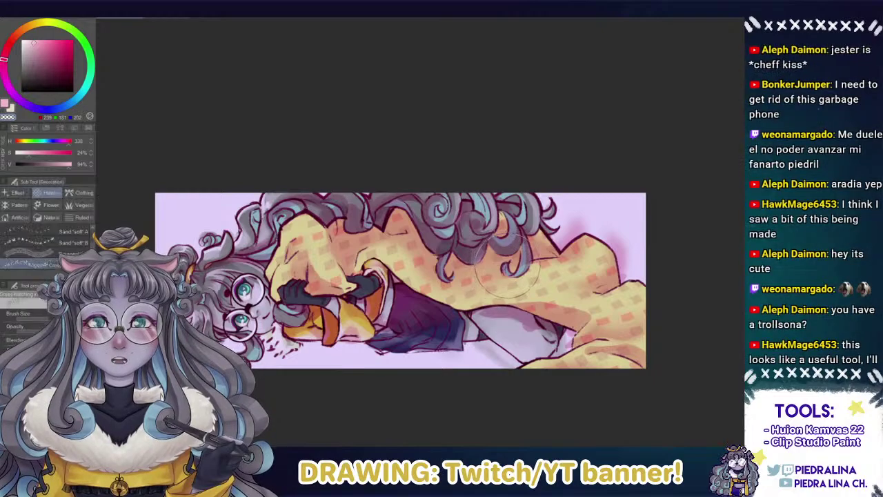
pyautogui.press('b')
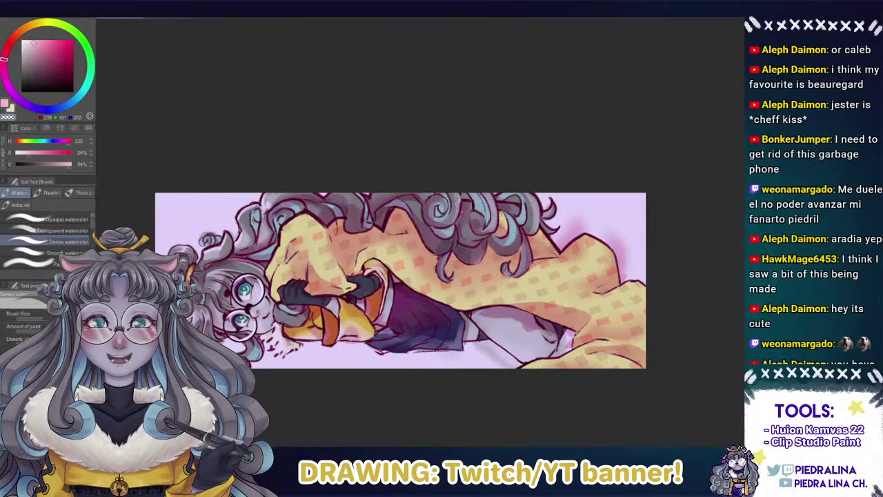
pyautogui.click(40, 229)
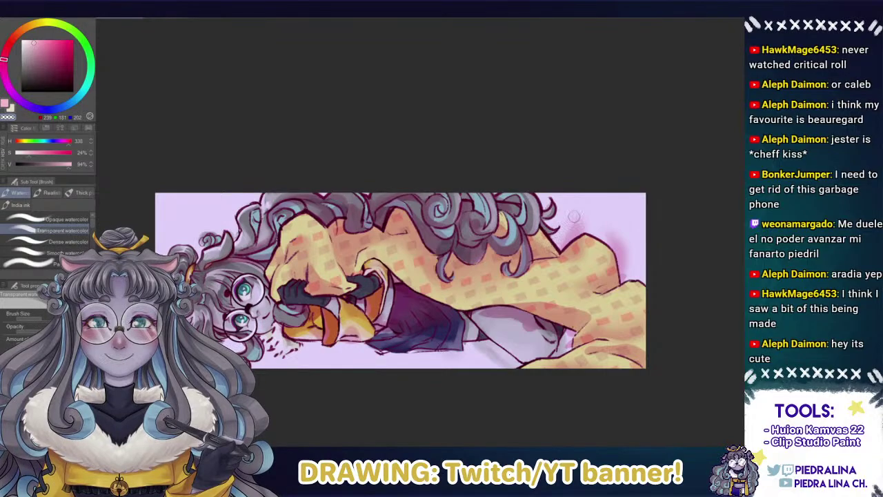
pyautogui.hotkey('ctrl', 'z')
pyautogui.press('e')
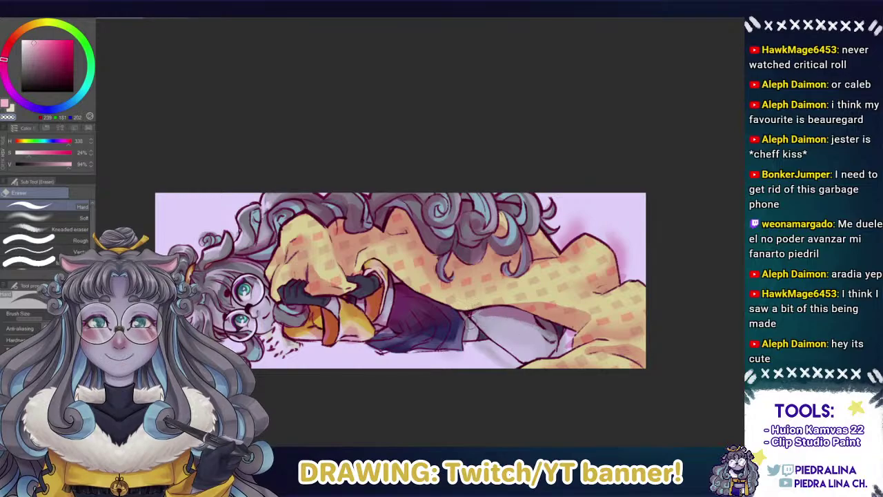
pyautogui.press('b')
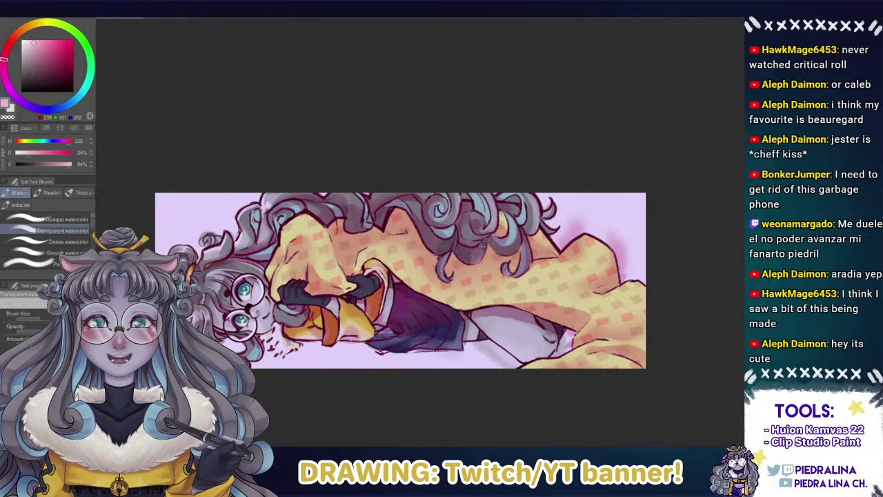
pyautogui.hotkey('ctrl', 'z')
pyautogui.hotkey('ctrl', 'y')
# Deepen the blanket's fold shadows with darker pinks using the Transparent watercolor brush, going down to 44% saturation and 67% brightness.
pyautogui.click(38, 49)
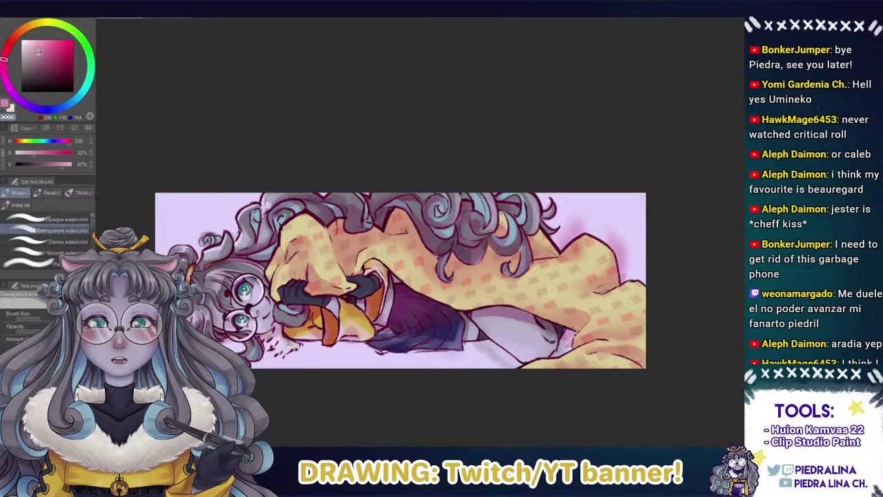
pyautogui.click(40, 53)
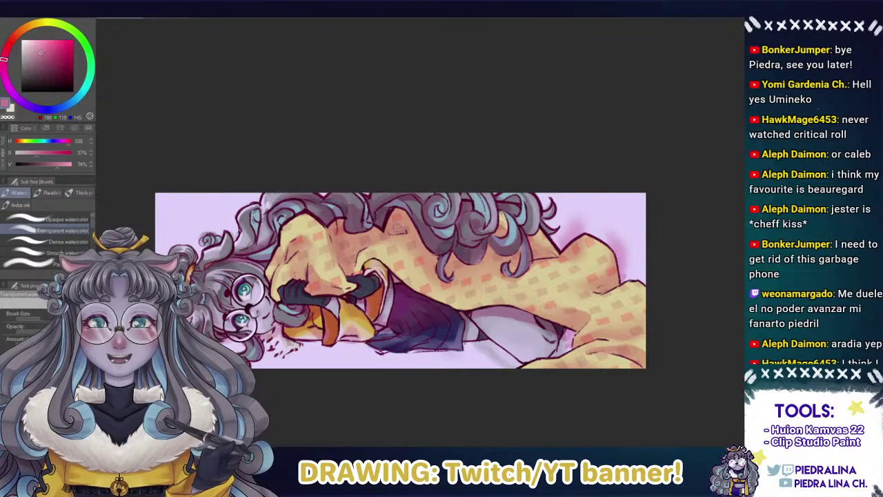
pyautogui.keyDown('alt'); pyautogui.click(380, 214); pyautogui.keyUp('alt')
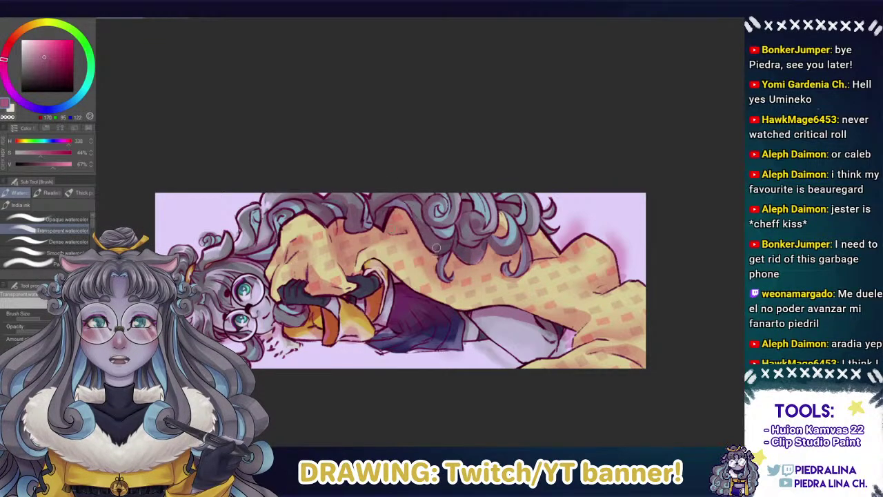
# Shade the blanket folds above the hands with the Dense and Smooth watercolor brushes, lightening the pink to 25% saturation and 86% brightness.
pyautogui.click(58, 241)
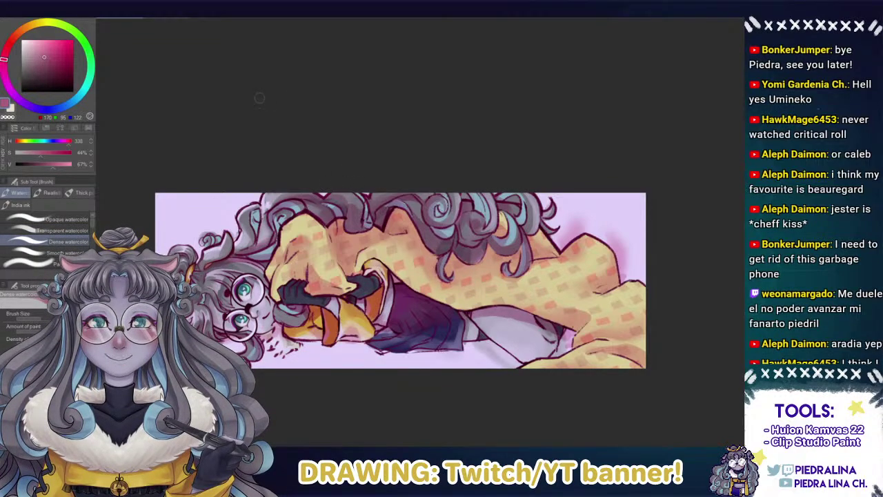
pyautogui.click(45, 54)
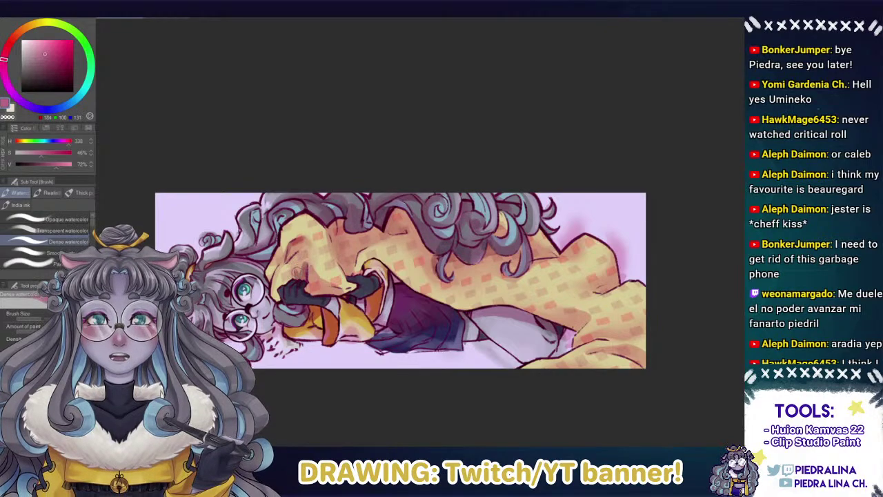
pyautogui.click(47, 49)
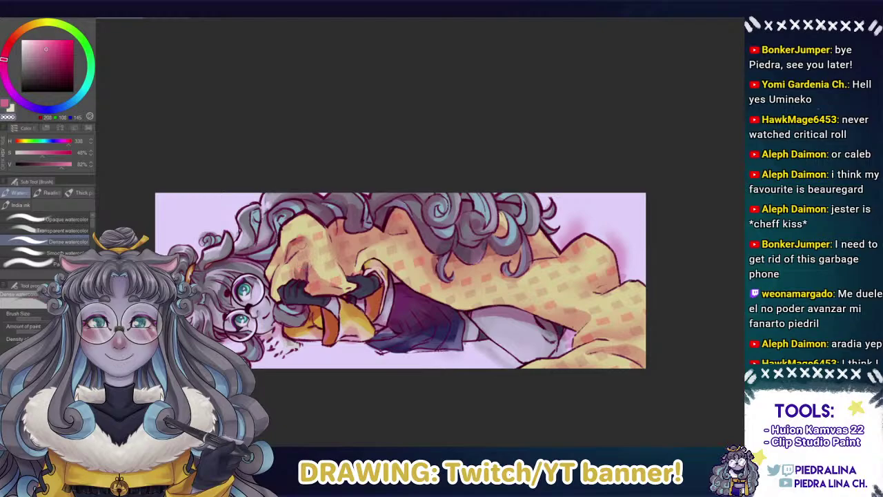
pyautogui.click(45, 49)
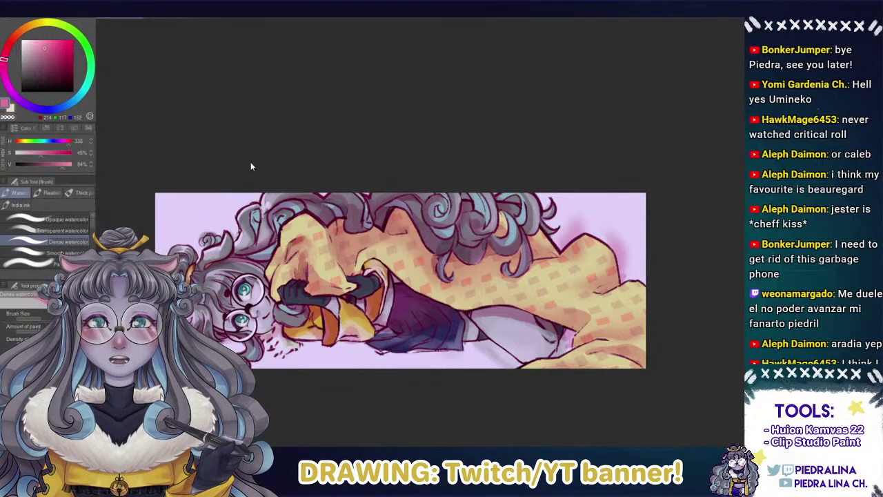
pyautogui.click(34, 46)
pyautogui.click(59, 253)
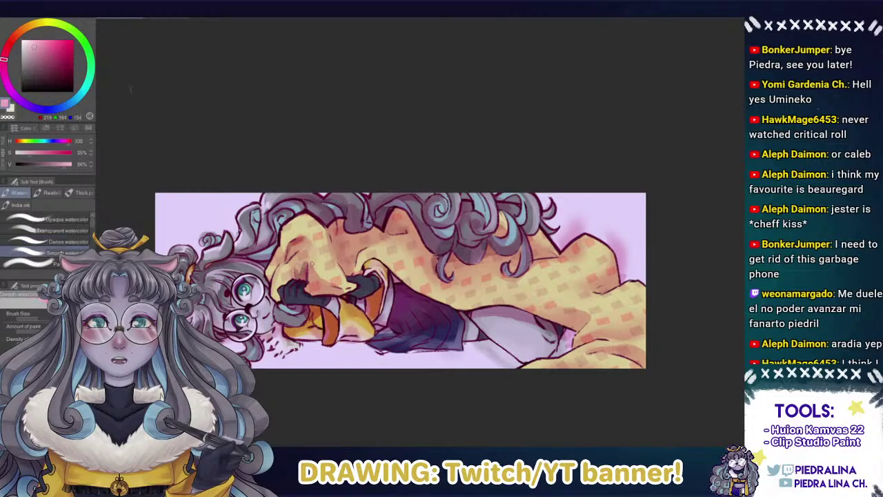
# Blend a muted pink at 31% saturation and 72% brightness into the blanket folds beside the arms with Transparent and Dense watercolor.
pyautogui.click(59, 231)
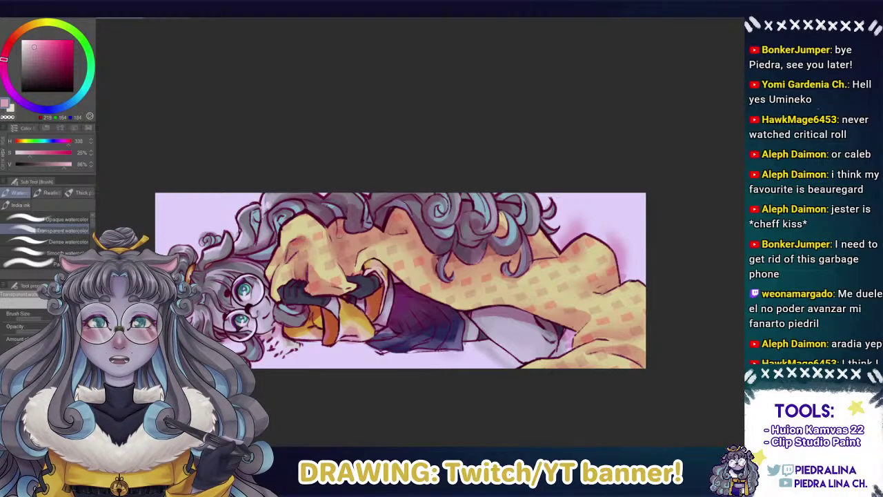
pyautogui.click(37, 54)
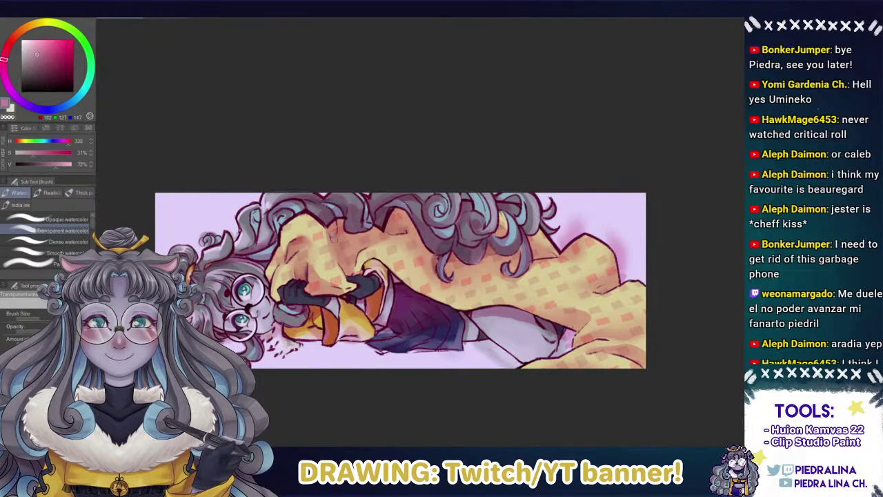
pyautogui.press('.')
pyautogui.moveTo(323, 221); pyautogui.dragTo(347, 271)
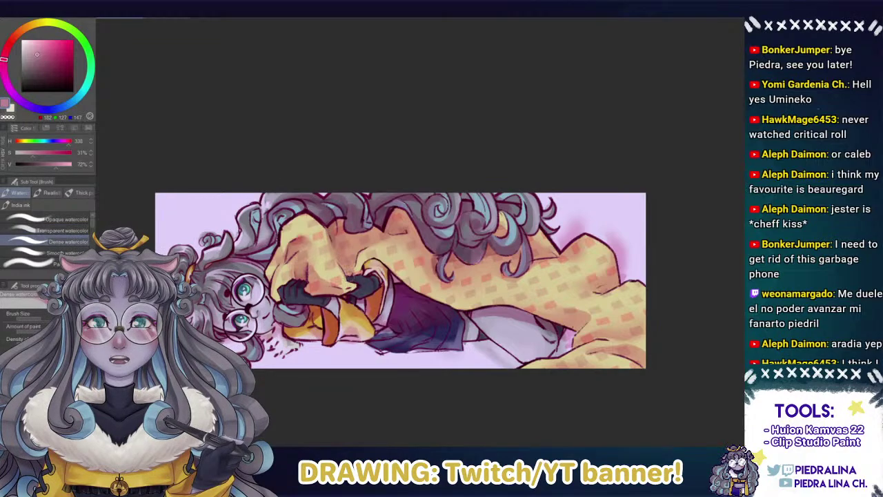
pyautogui.moveTo(359, 251); pyautogui.dragTo(354, 270)
pyautogui.press(',')
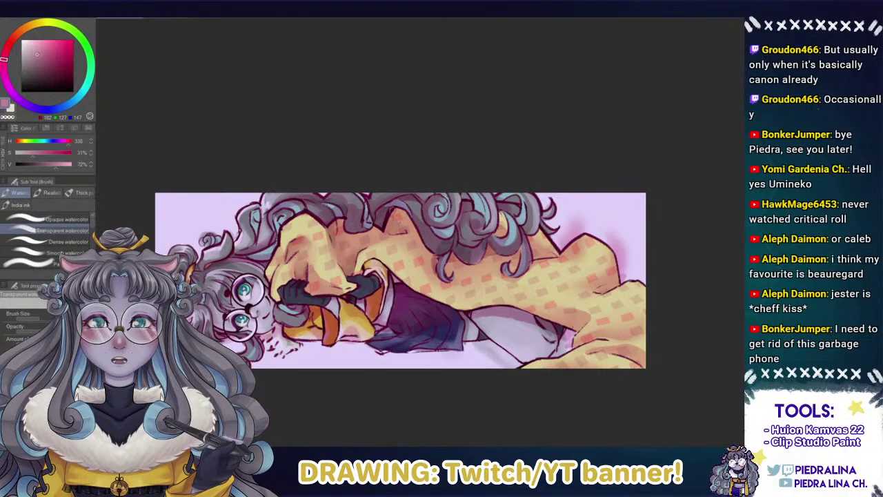
# Shade the blanket folds around the legs and feet in pinks down to 37% saturation and 66% brightness with Dense and Transparent watercolor.
pyautogui.press('.')
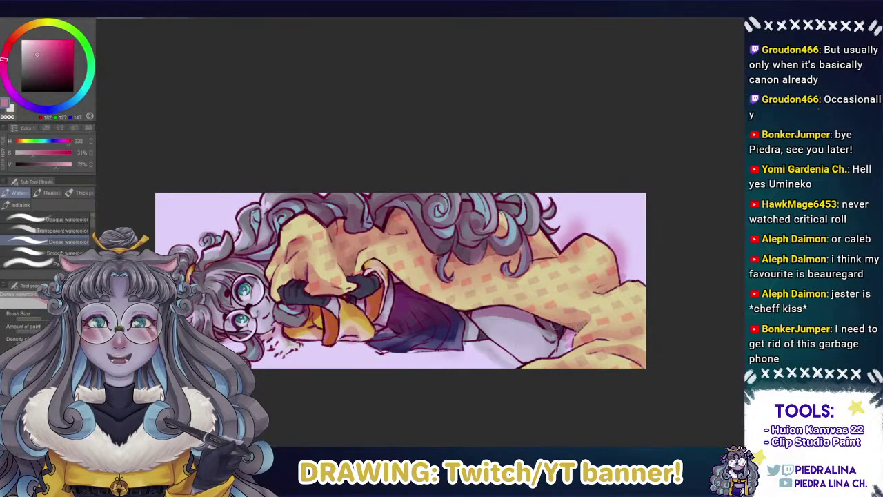
pyautogui.moveTo(575, 312); pyautogui.dragTo(581, 321)
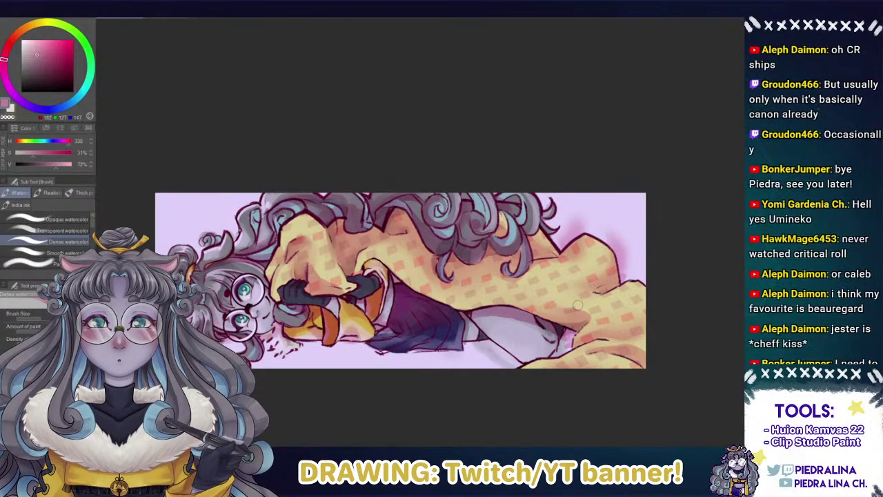
pyautogui.click(63, 230)
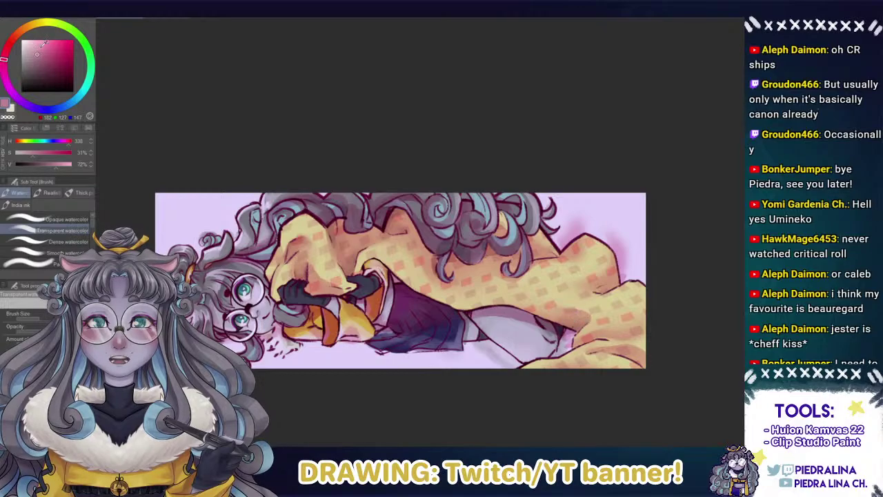
pyautogui.click(37, 48)
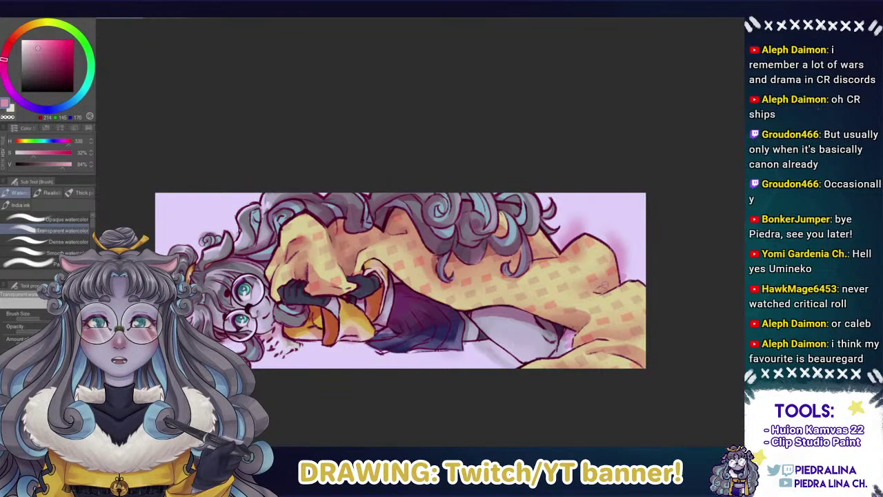
pyautogui.click(38, 53)
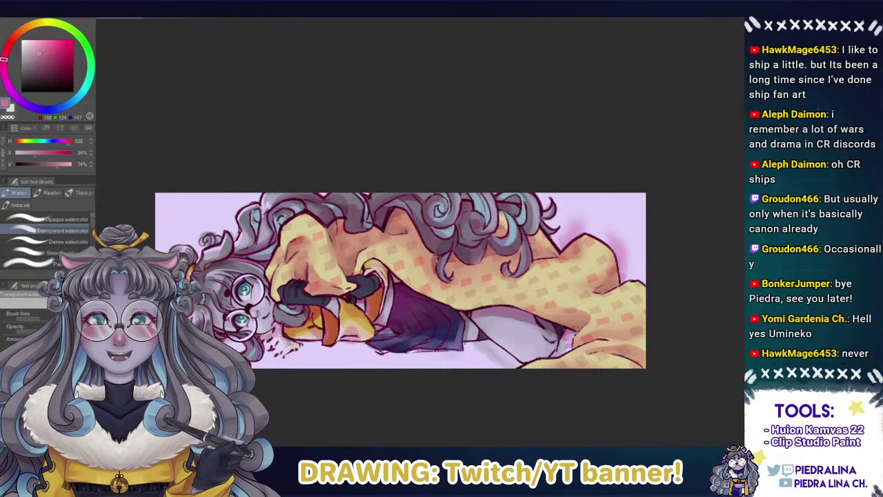
pyautogui.moveTo(42, 53); pyautogui.dragTo(40, 58)
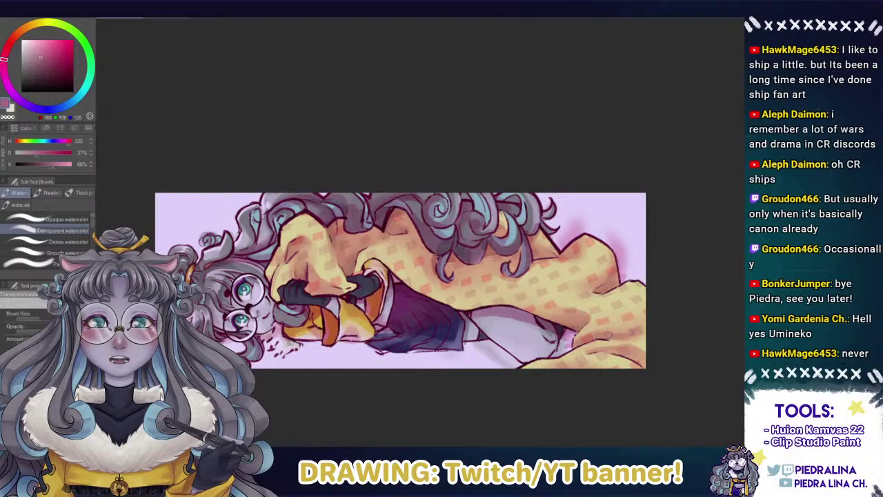
# Soften the shading on the lowest fold by the feet with pink at 31% saturation and transparent color, using the watercolor brushes.
pyautogui.click(38, 49)
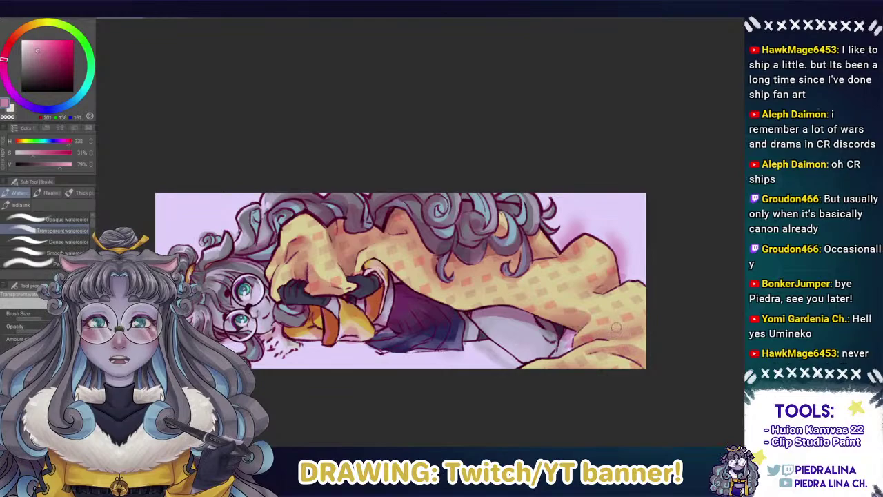
pyautogui.press('.')
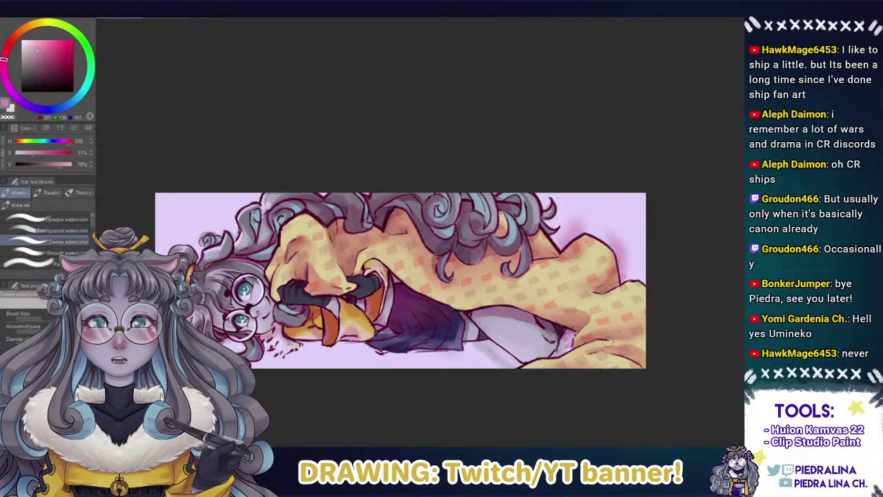
pyautogui.press('c')
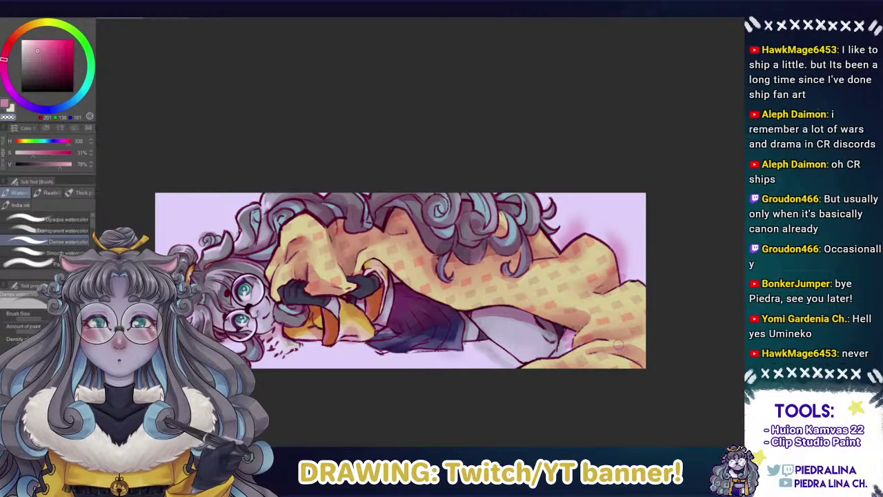
pyautogui.press('.')
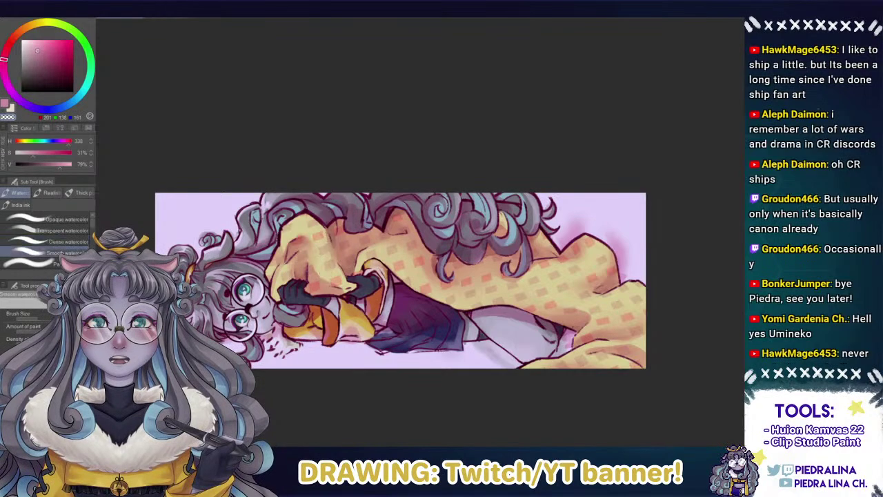
# Refine the folds above the hands with transparent color, adding pink at 33% saturation and 74% brightness with the Transparent watercolor brush.
pyautogui.press(',')
pyautogui.press(',')
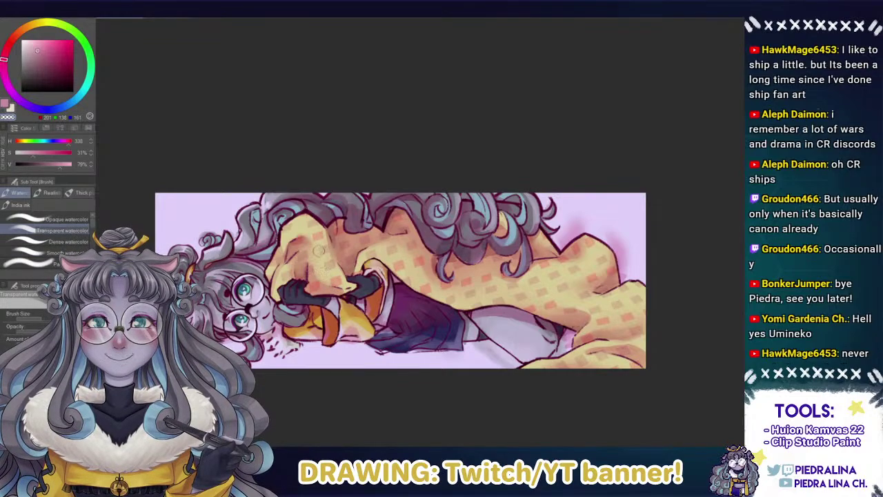
pyautogui.moveTo(311, 297); pyautogui.dragTo(329, 296)
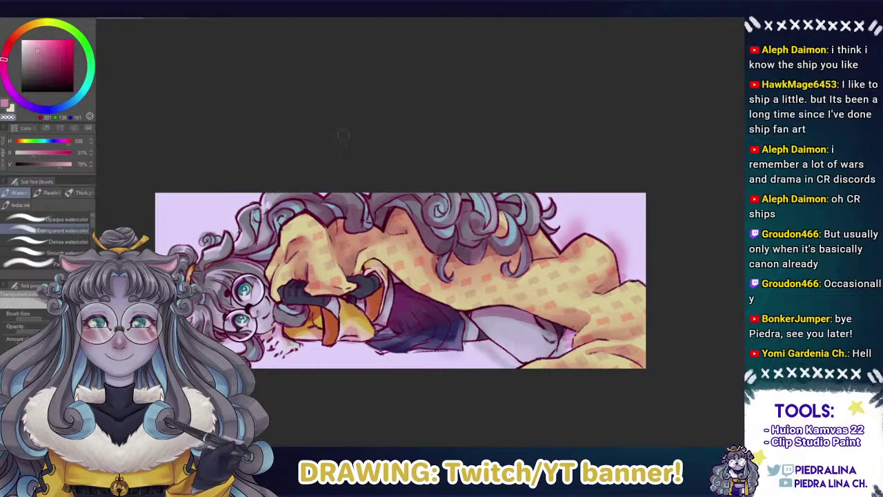
pyautogui.click(38, 53)
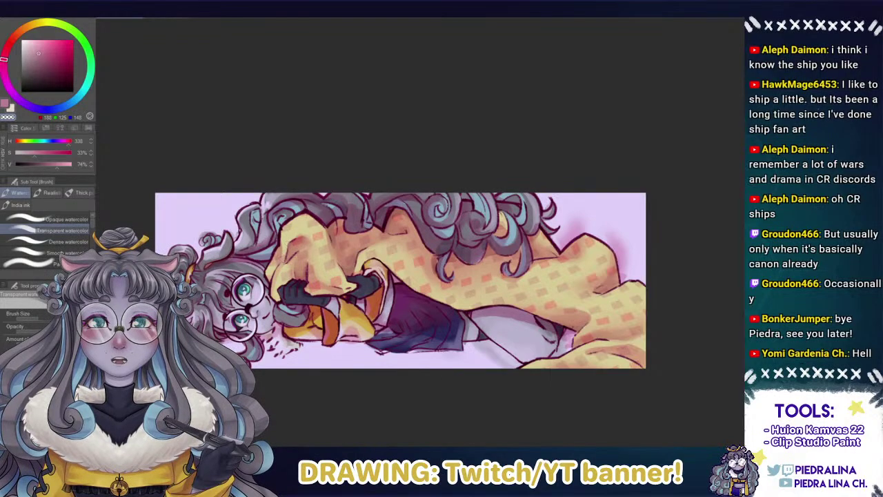
pyautogui.press('c')
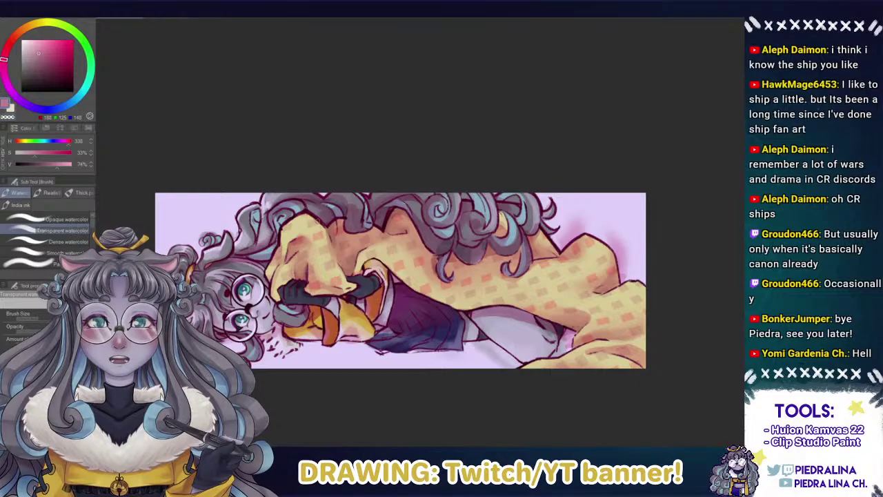
pyautogui.moveTo(318, 234); pyautogui.dragTo(325, 271)
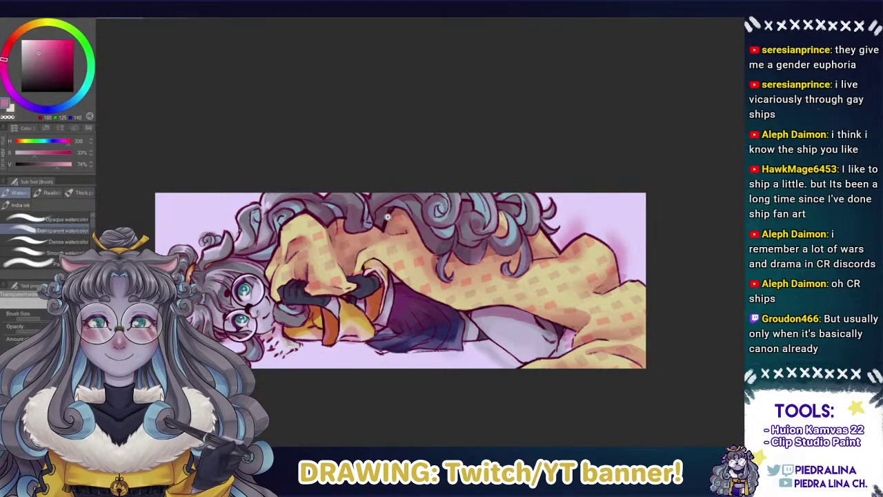
# Darken the blanket fold beneath the hair with a more purple pink at 44% saturation and 64% brightness, blending with Dense watercolor.
pyautogui.scroll(2, 387, 230)
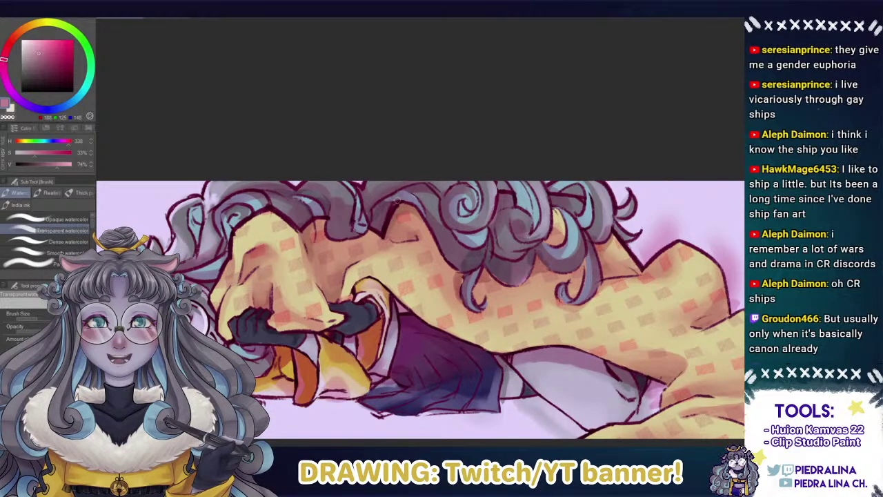
pyautogui.click(44, 58)
pyautogui.click(4, 67)
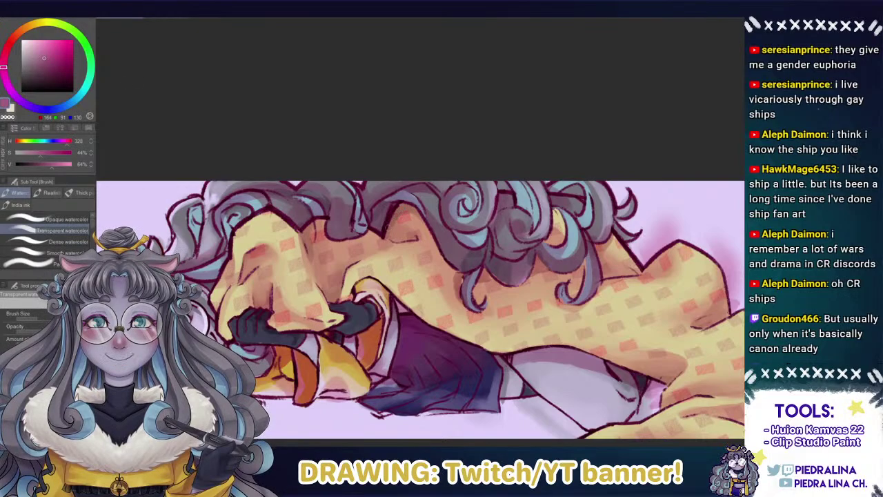
pyautogui.press('.')
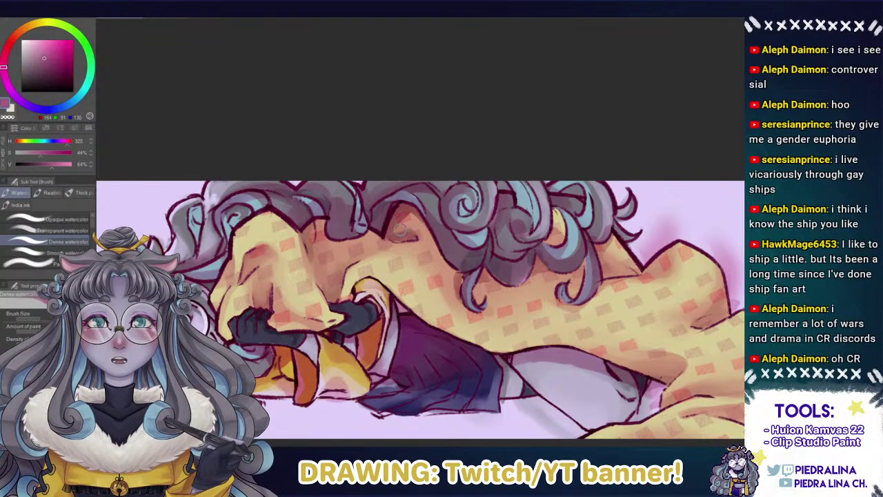
# Build up stronger magenta in the blanket shadows under the hair with Transparent watercolor, reaching 67% saturation and 82% brightness.
pyautogui.click(40, 46)
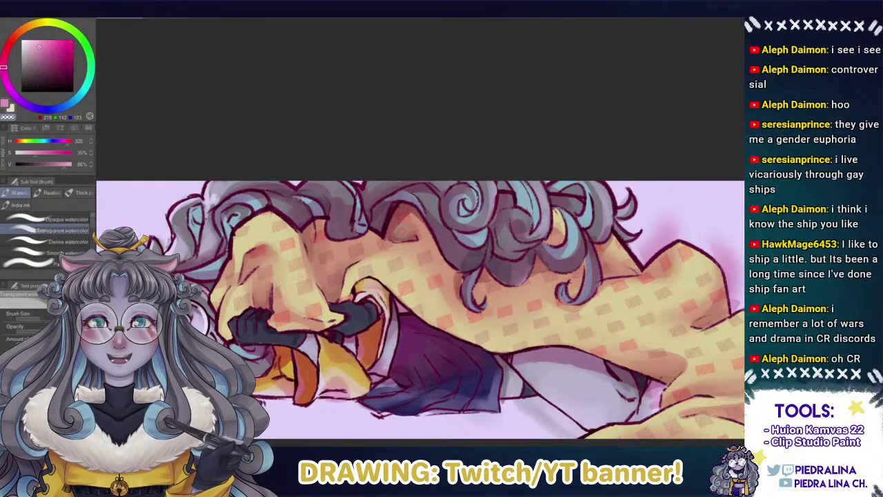
pyautogui.click(48, 51)
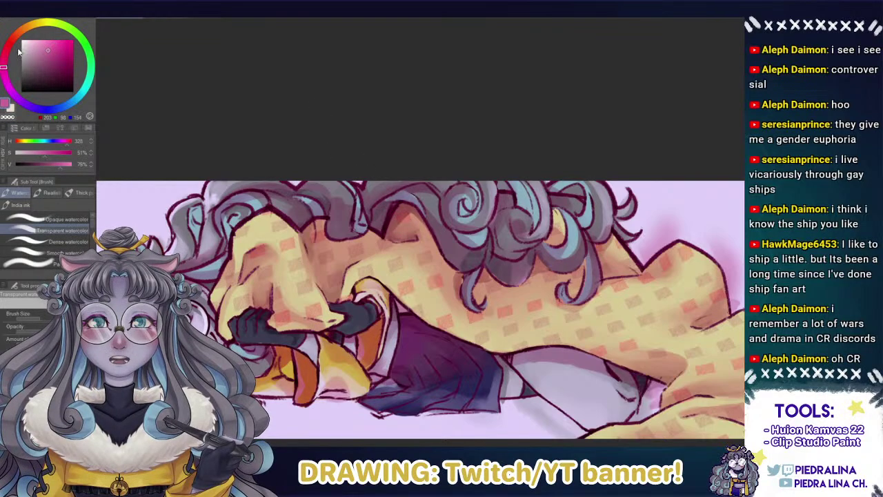
pyautogui.click(56, 51)
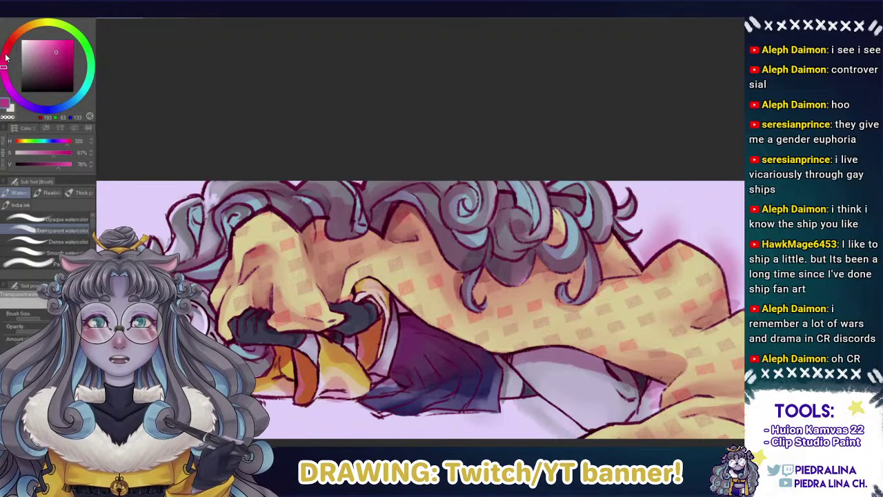
pyautogui.click(56, 49)
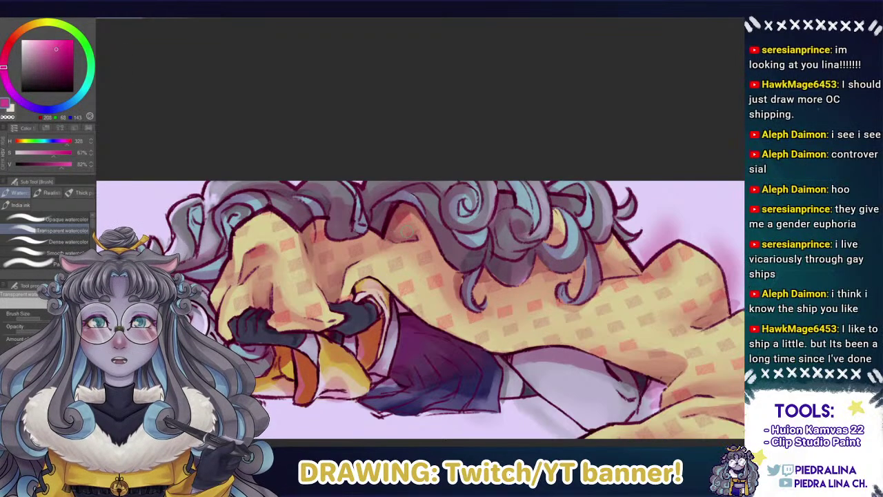
pyautogui.press('.')
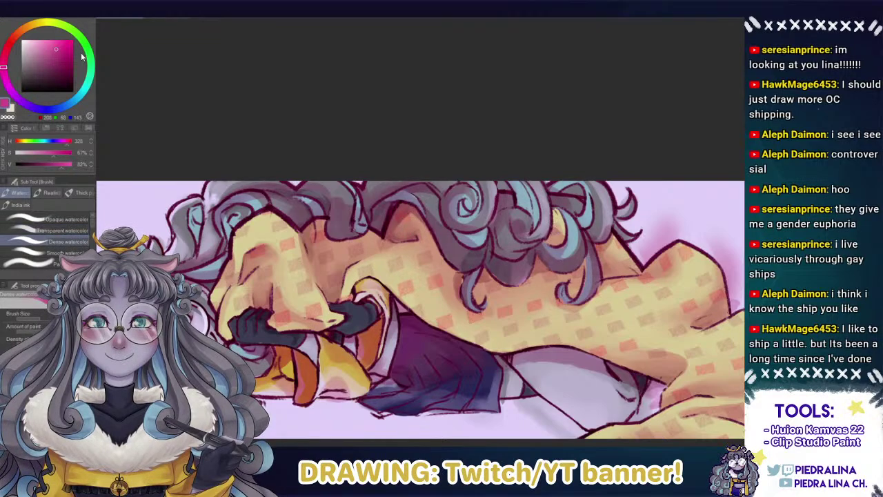
# Shade the blanket showing between the hanging curls with the Dense watercolor brush in pink at 52% saturation and 78% brightness.
pyautogui.click(48, 51)
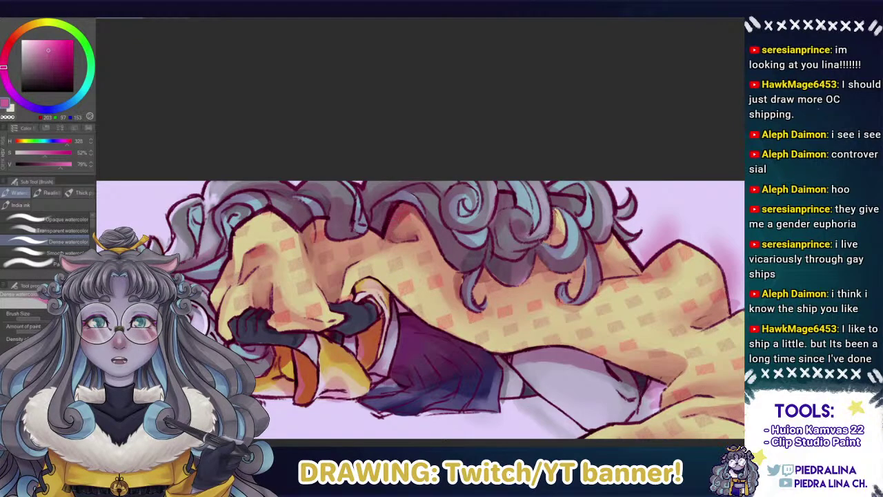
pyautogui.moveTo(556, 211); pyautogui.dragTo(542, 246)
pyautogui.moveTo(553, 214); pyautogui.dragTo(551, 240)
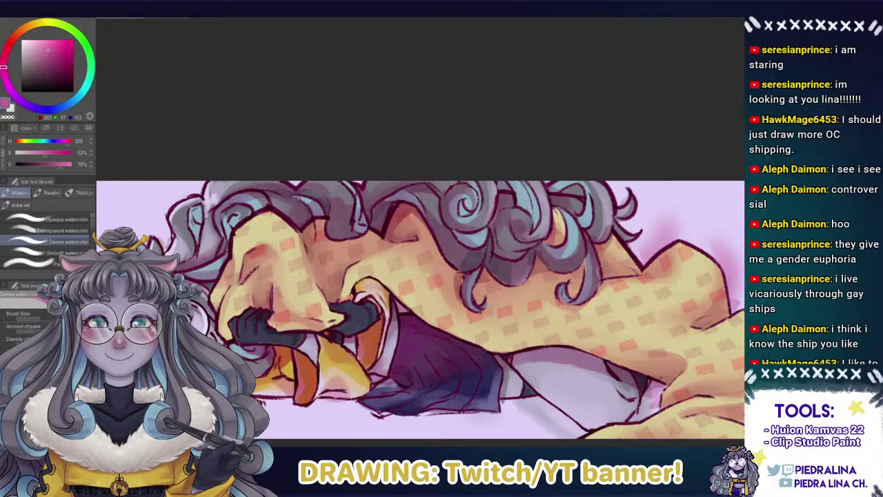
pyautogui.moveTo(599, 270); pyautogui.dragTo(598, 245)
pyautogui.moveTo(278, 172); pyautogui.dragTo(225, 131)
pyautogui.moveTo(266, 190); pyautogui.dragTo(327, 234)
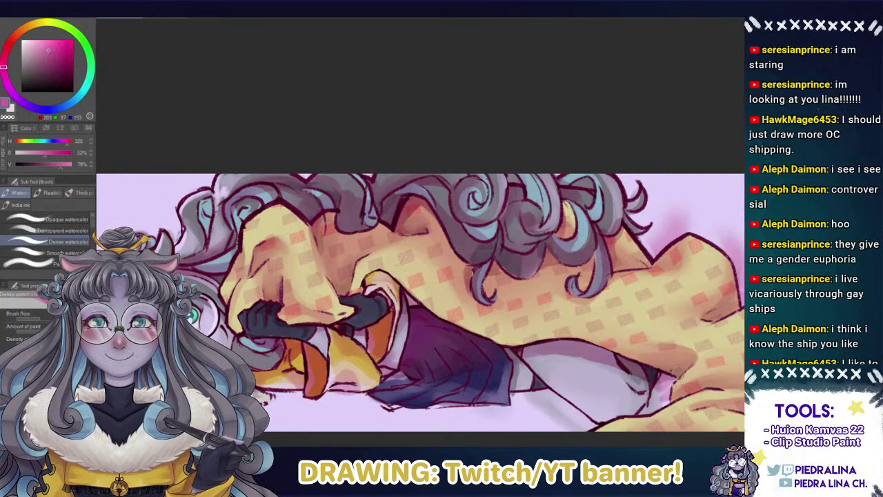
# Set up the Soft airbrush with a pink at 39% saturation and 82% brightness for the blanket shadows.
pyautogui.moveTo(683, 374); pyautogui.dragTo(689, 361)
pyautogui.moveTo(329, 238); pyautogui.dragTo(321, 235)
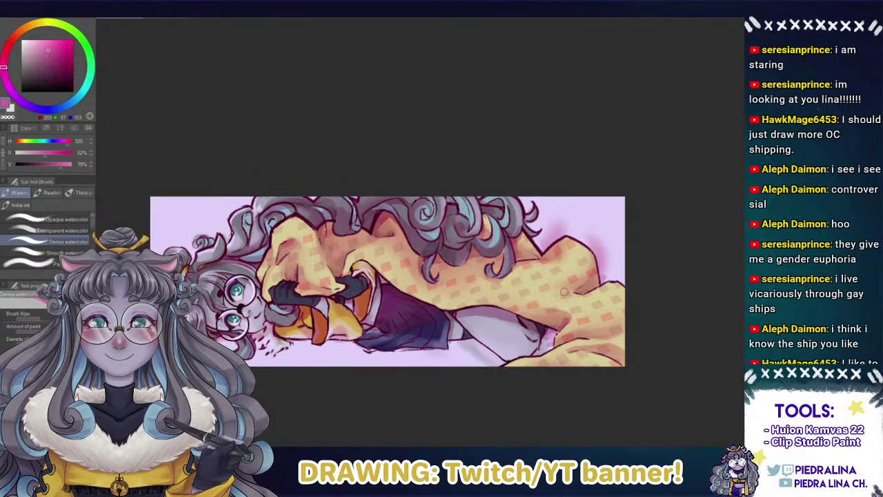
pyautogui.moveTo(297, 245); pyautogui.dragTo(317, 260)
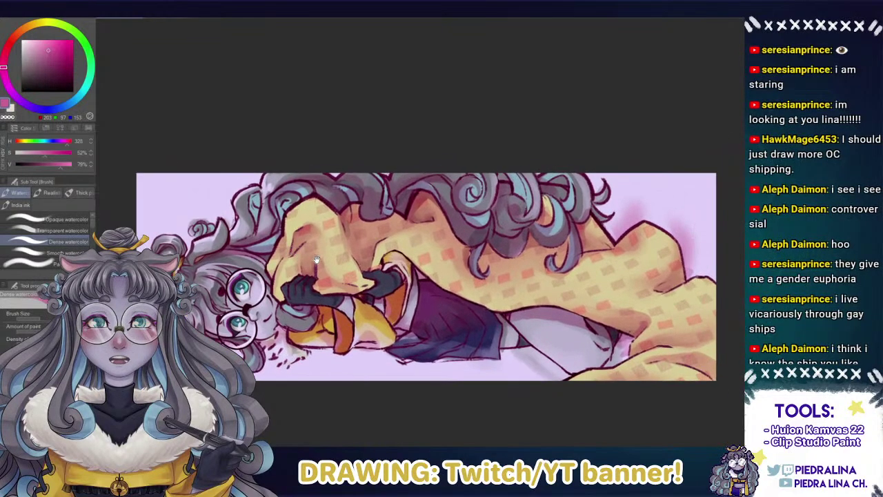
pyautogui.scroll(-3, 315, 259)
pyautogui.press('b')
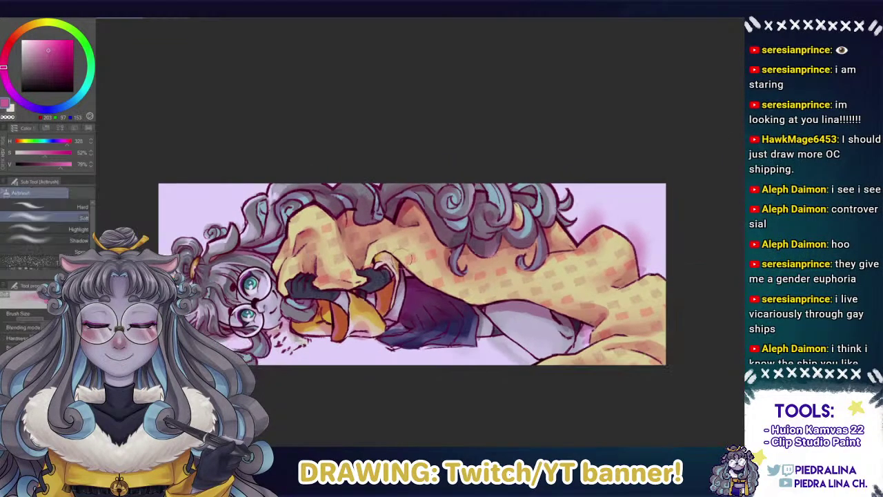
pyautogui.click(41, 49)
pyautogui.click(42, 49)
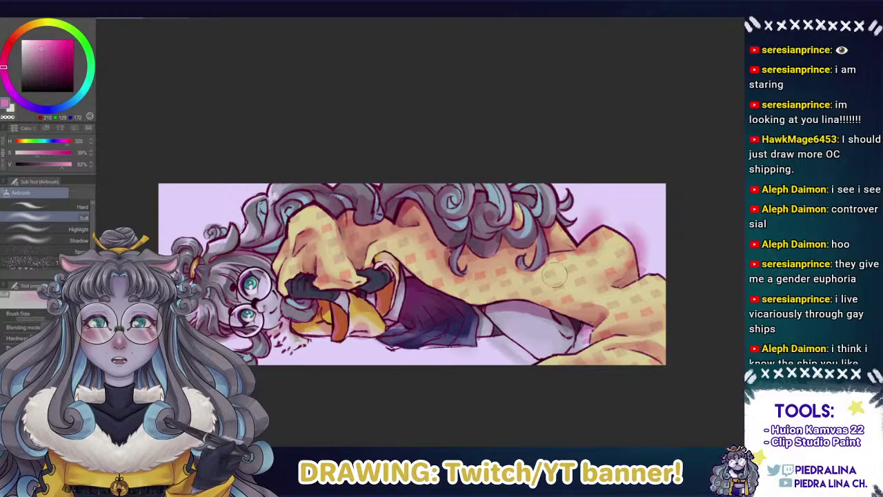
# Airbrush a lighter pink at 26% saturation and 86% brightness softly over the blanket below the hanging curls.
pyautogui.click(39, 47)
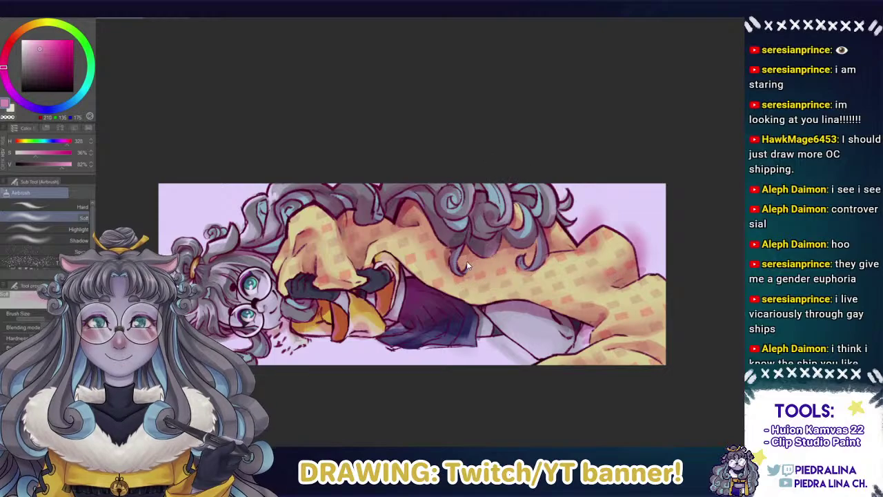
pyautogui.click(38, 43)
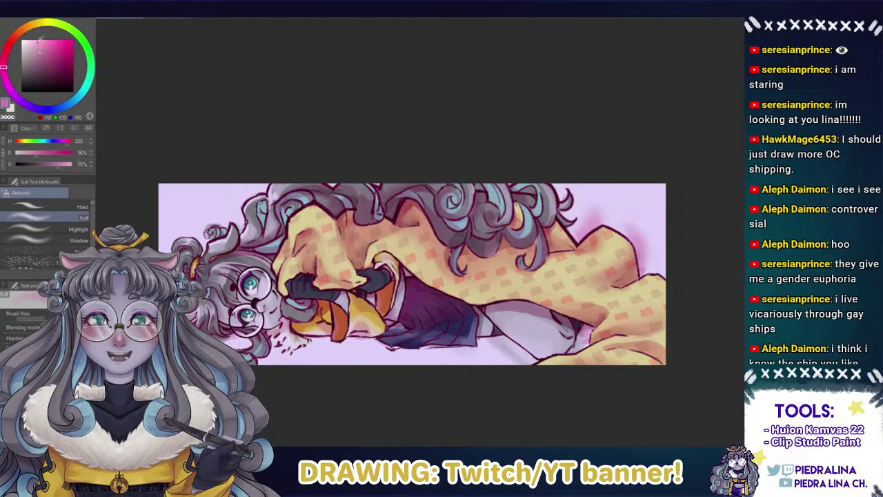
pyautogui.click(35, 46)
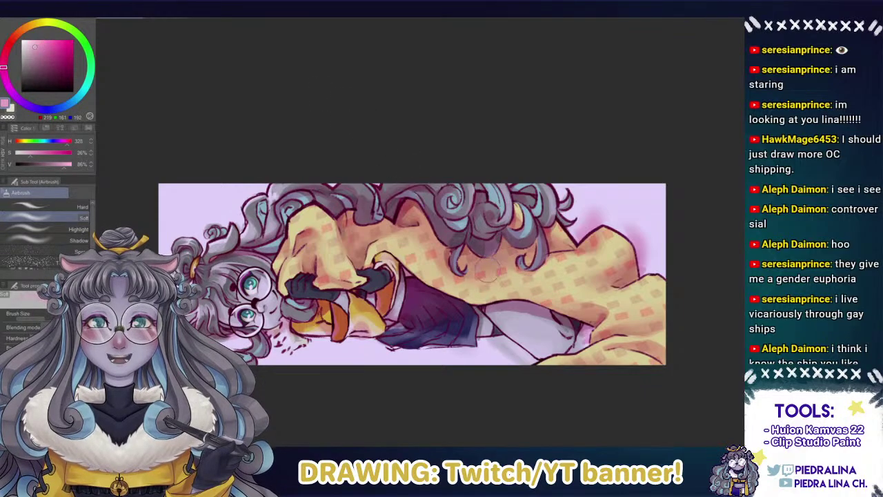
pyautogui.hotkey('ctrl', 'z')
pyautogui.moveTo(509, 252); pyautogui.dragTo(478, 268)
# Softly airbrush the same light pink over the blanket fold above the hands and the drape over the legs.
pyautogui.moveTo(323, 250); pyautogui.dragTo(328, 274)
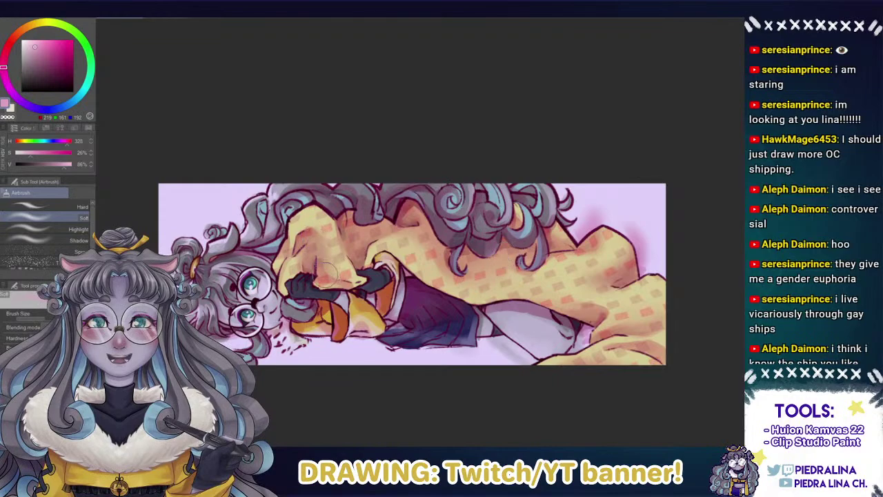
pyautogui.hotkey('ctrl', 'z')
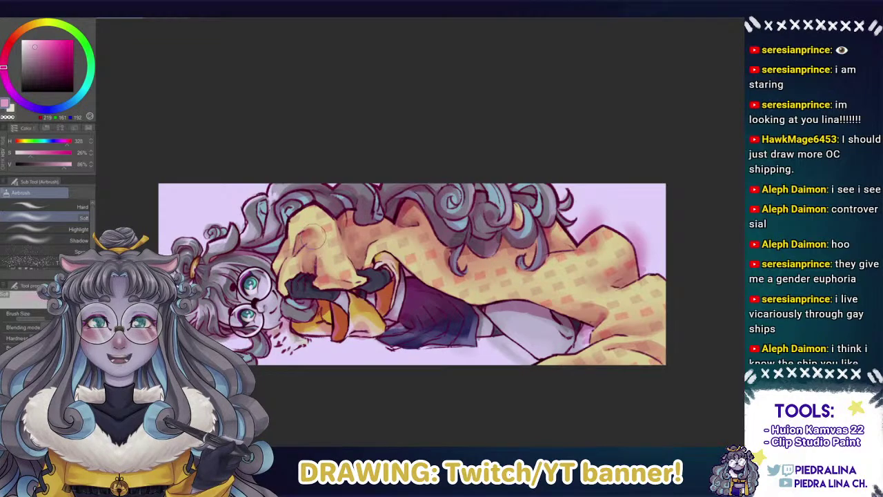
pyautogui.moveTo(315, 237)
pyautogui.mouseDown()
pyautogui.moveTo(325, 267)
pyautogui.moveTo(304, 239)
pyautogui.moveTo(298, 261)
pyautogui.moveTo(293, 242)
pyautogui.moveTo(321, 283)
pyautogui.moveTo(328, 261)
pyautogui.mouseUp()
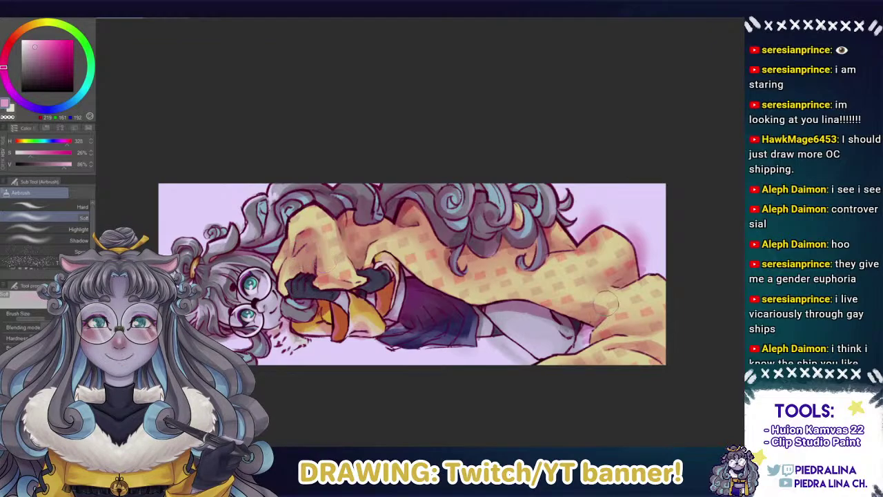
pyautogui.moveTo(606, 302)
pyautogui.mouseDown()
pyautogui.moveTo(597, 324)
pyautogui.moveTo(583, 317)
pyautogui.moveTo(600, 314)
pyautogui.moveTo(560, 309)
pyautogui.mouseUp()
# Touch up the blanket drape by the legs using the Transparent watercolor brush, choosing a pale pink at 13% saturation.
pyautogui.press('b')
pyautogui.press('b')
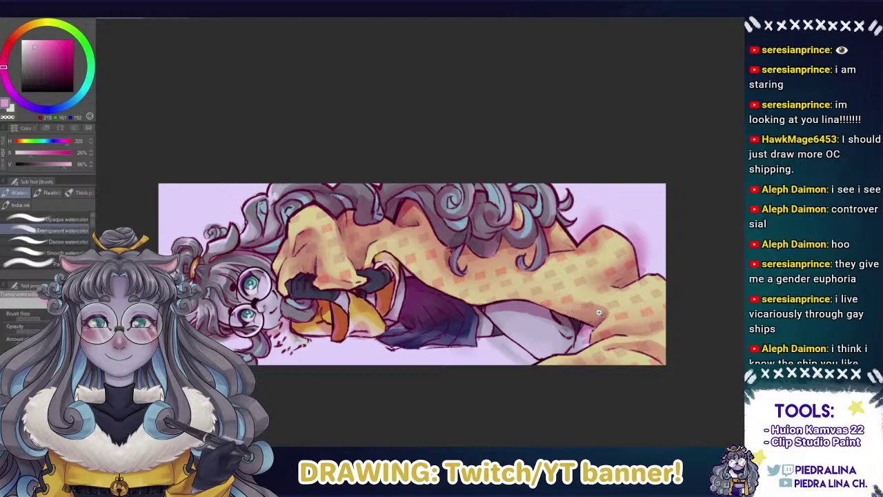
pyautogui.scroll(2, 594, 313)
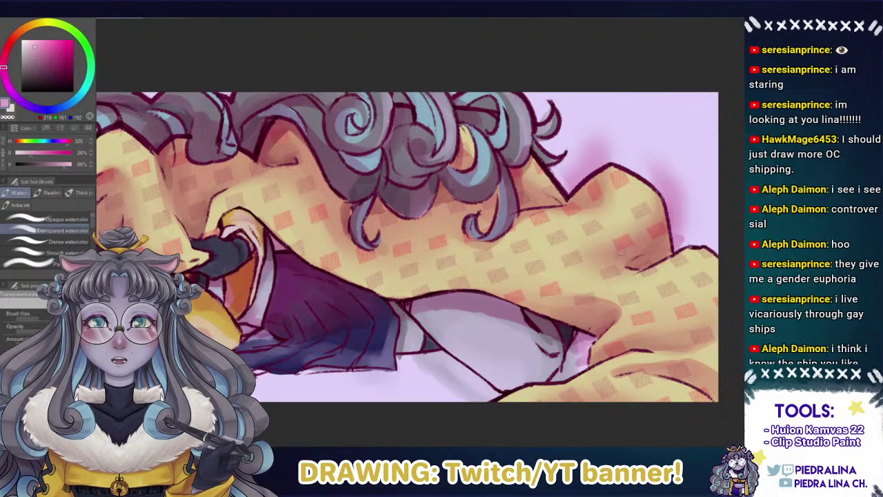
pyautogui.hotkey('ctrl', 'z')
pyautogui.hotkey('ctrl', 'y')
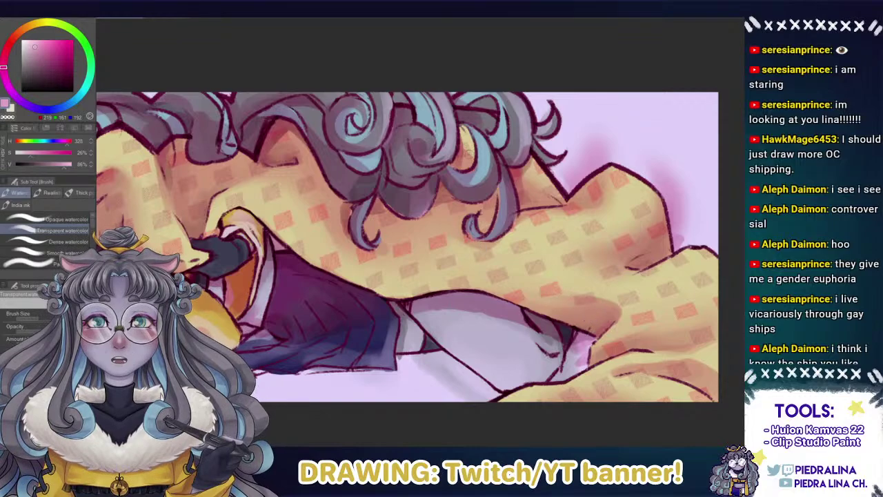
pyautogui.click(28, 42)
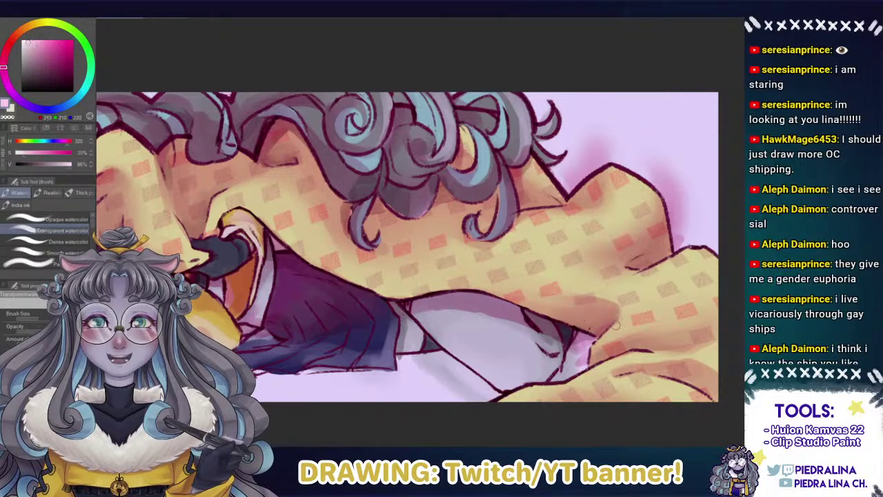
pyautogui.keyDown('alt'); pyautogui.click(621, 312); pyautogui.keyUp('alt')
# Shade the blanket folds above the hands with Transparent watercolor in pink at 31% saturation and 82% brightness, deepening to 39% and 74%.
pyautogui.scroll(-2, 287, 153)
pyautogui.moveTo(264, 165); pyautogui.dragTo(359, 205)
pyautogui.scroll(1, 264, 182)
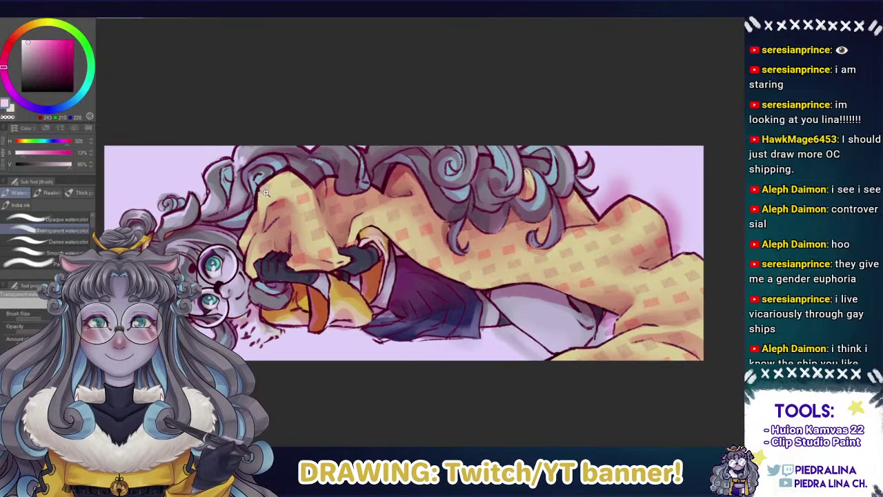
pyautogui.scroll(1, 268, 197)
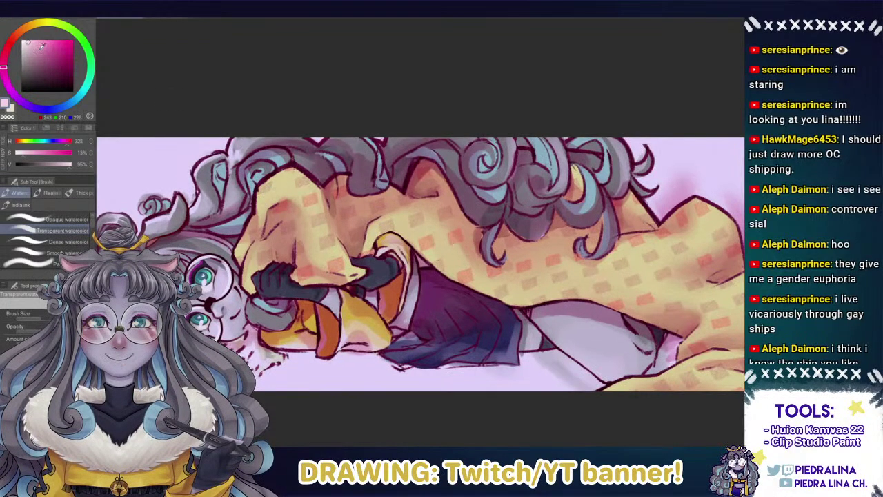
pyautogui.click(41, 45)
pyautogui.click(37, 49)
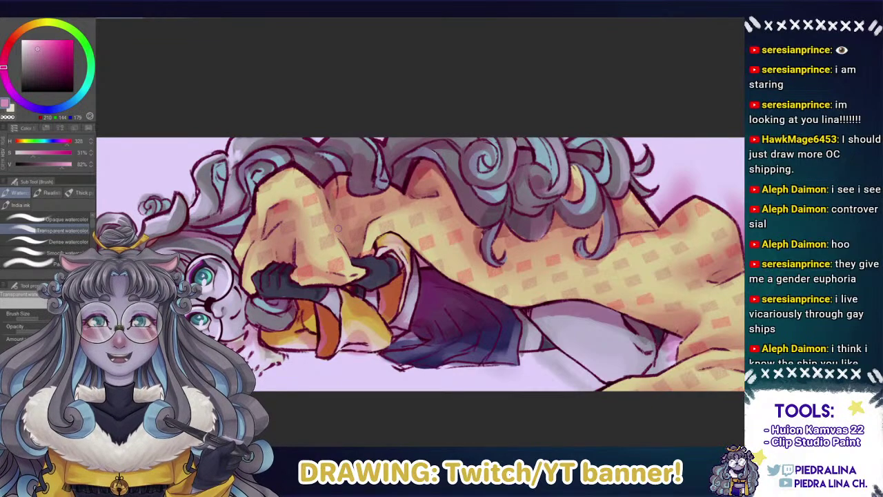
pyautogui.click(42, 53)
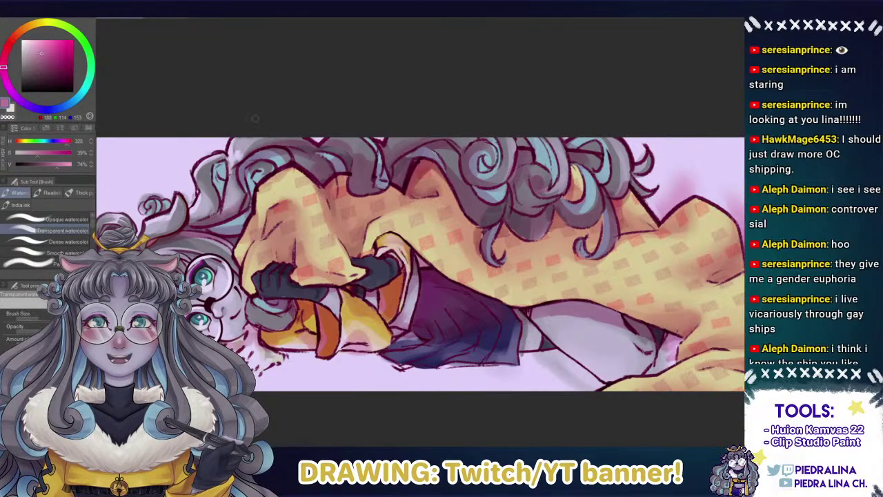
# Strengthen the fold shadows around the gloved hands with magenta at 61% saturation and 72% brightness, plus pink at 49% and 84%.
pyautogui.click(49, 55)
pyautogui.click(52, 55)
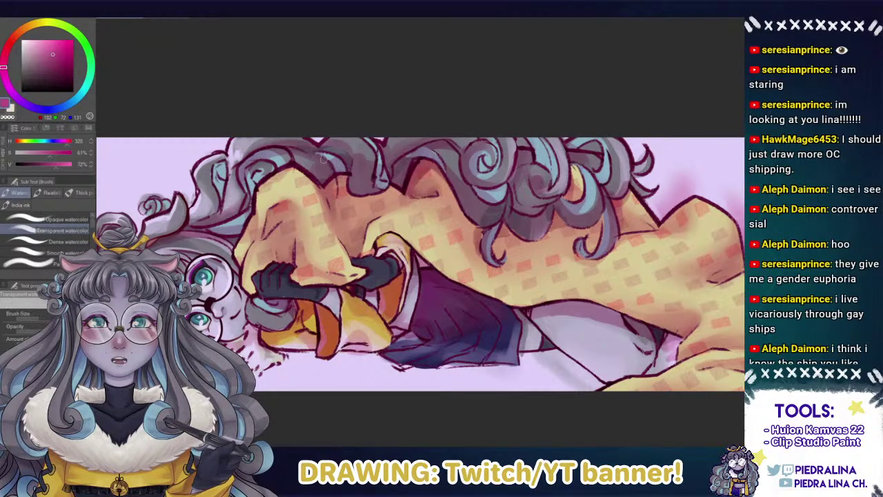
pyautogui.moveTo(353, 272); pyautogui.dragTo(375, 276)
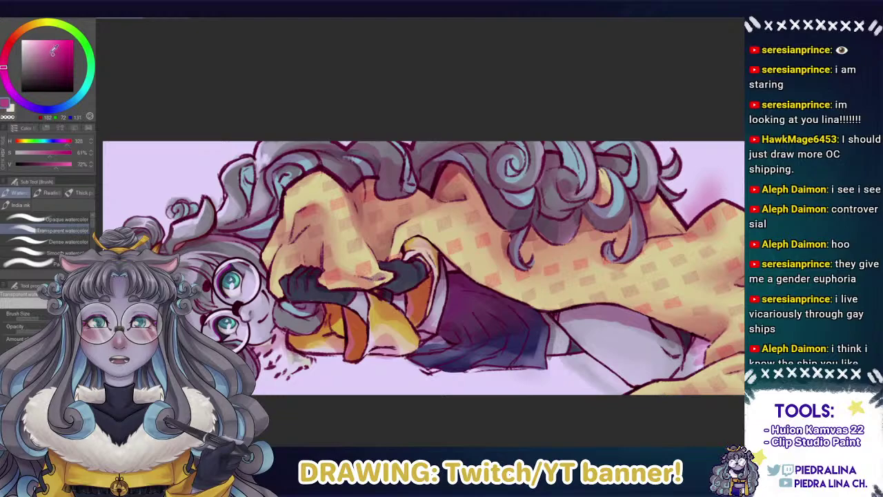
pyautogui.moveTo(54, 49); pyautogui.dragTo(46, 47)
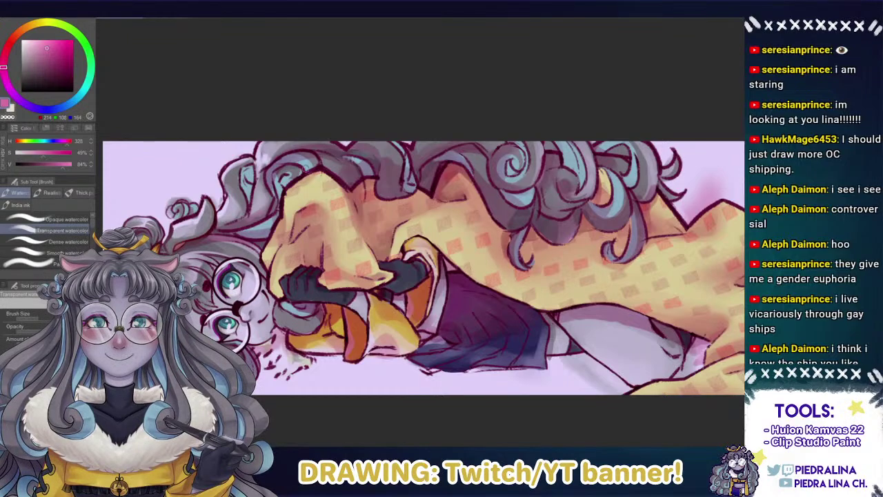
pyautogui.moveTo(307, 201)
pyautogui.mouseDown()
pyautogui.moveTo(331, 202)
pyautogui.moveTo(314, 182)
pyautogui.moveTo(324, 200)
pyautogui.mouseUp()
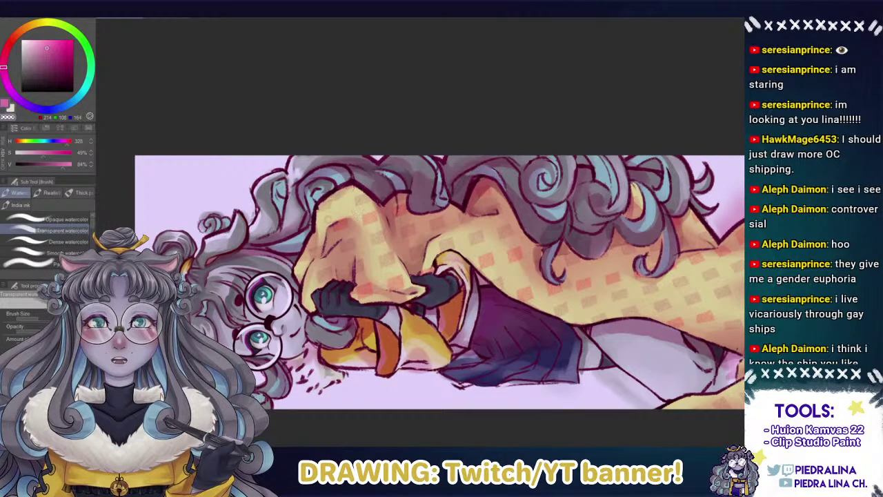
pyautogui.moveTo(314, 205); pyautogui.dragTo(349, 165)
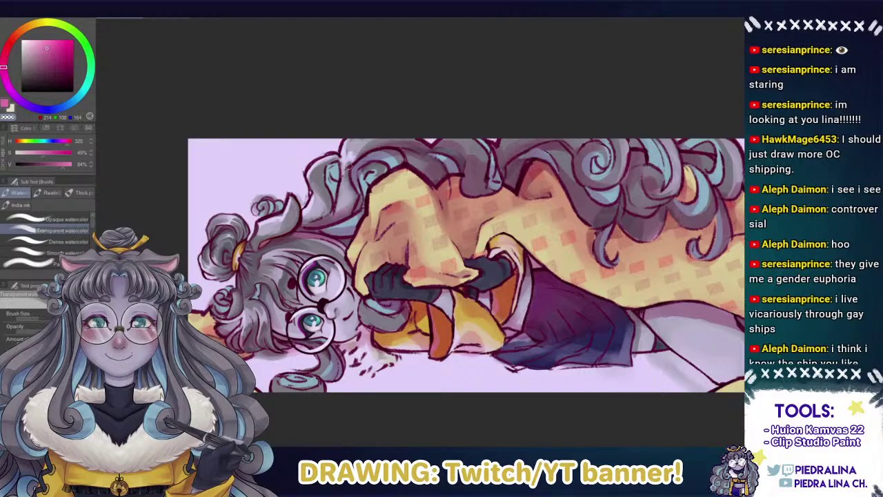
# Airbrush the blanket edge above the skirt with the Soft airbrush, lightening the pink to 24% saturation and 92% brightness.
pyautogui.moveTo(515, 250)
pyautogui.mouseDown()
pyautogui.moveTo(420, 277)
pyautogui.moveTo(291, 289)
pyautogui.moveTo(344, 285)
pyautogui.mouseUp()
pyautogui.press('b')
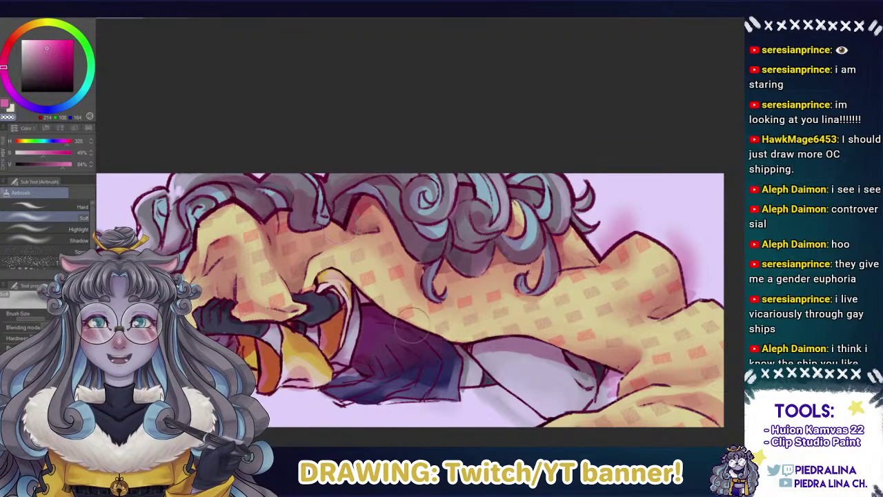
pyautogui.moveTo(412, 325); pyautogui.dragTo(431, 316)
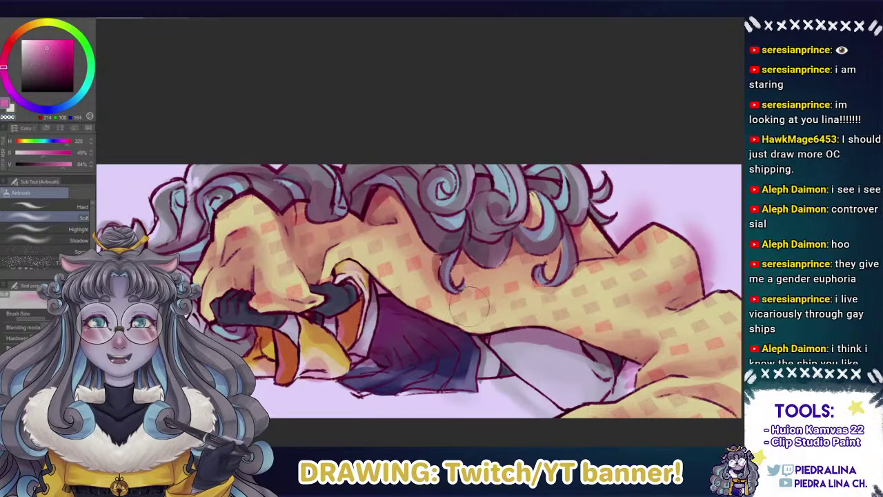
pyautogui.click(40, 43)
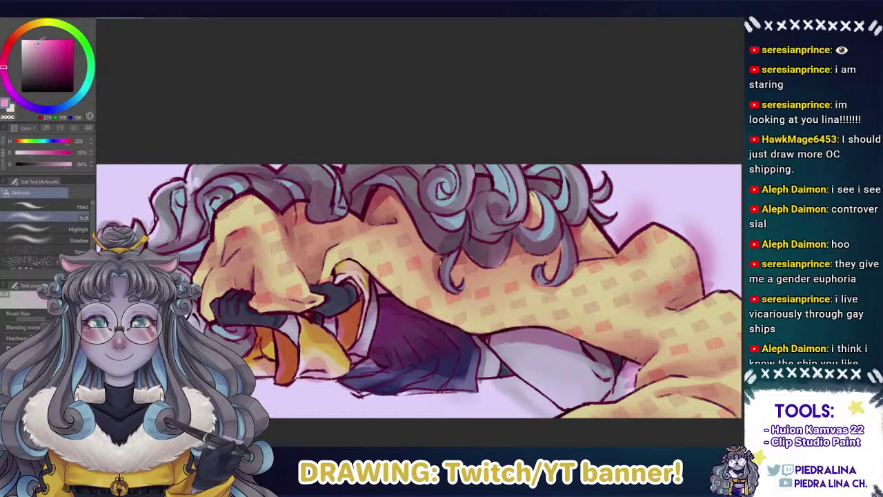
pyautogui.moveTo(40, 43); pyautogui.dragTo(35, 46)
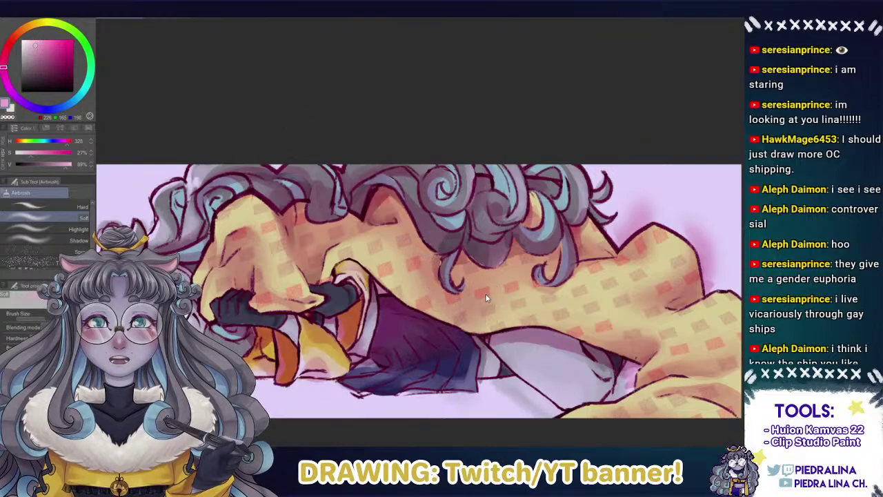
pyautogui.hotkey('ctrl', 'z')
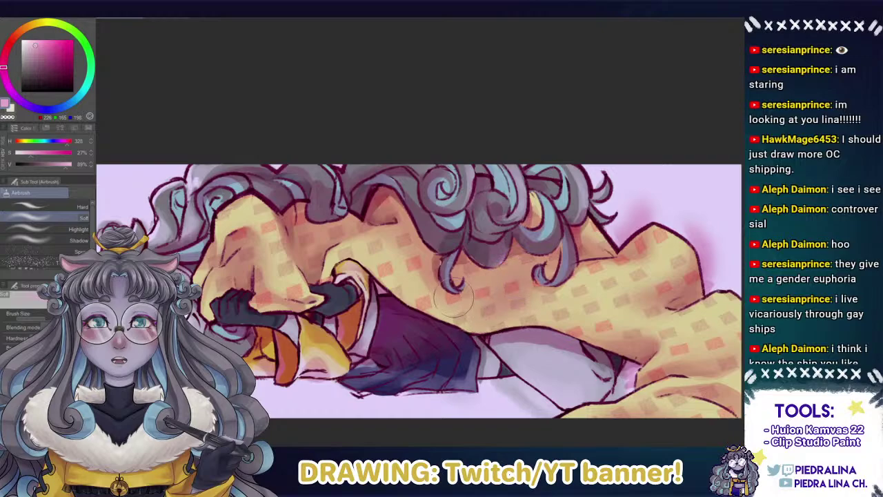
pyautogui.click(34, 43)
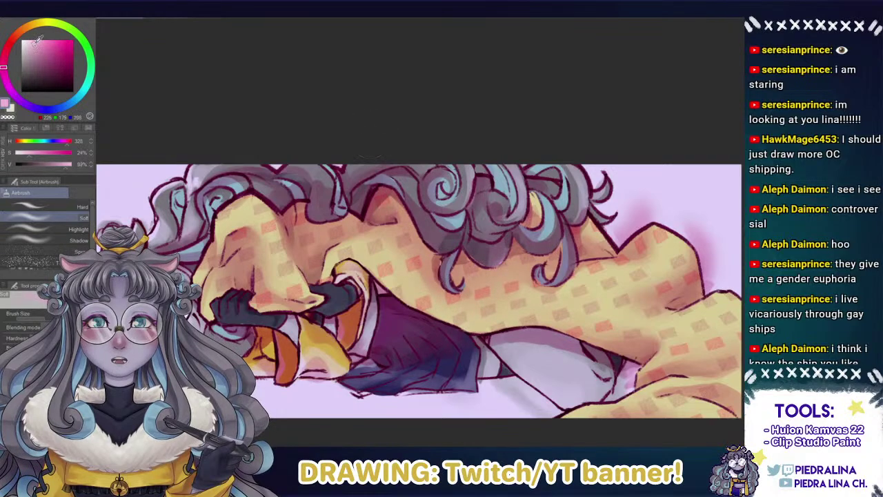
pyautogui.click(33, 43)
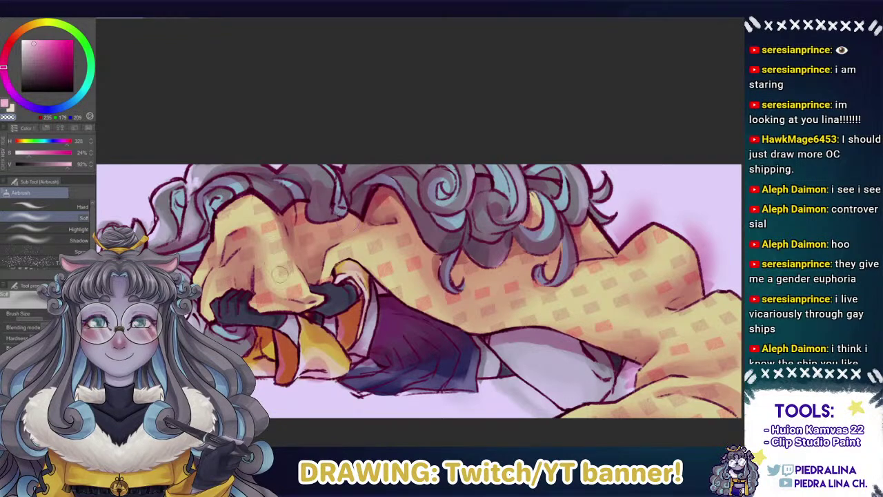
# Examine the blanket shading across the whole banner and around the folds beneath the hair.
pyautogui.scroll(-4, 211, 233)
pyautogui.scroll(2, 211, 233)
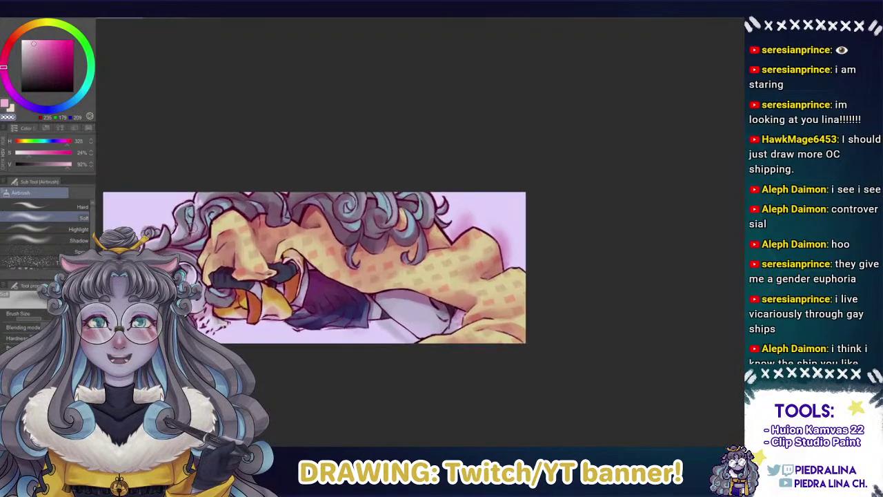
pyautogui.moveTo(200, 231); pyautogui.dragTo(337, 260)
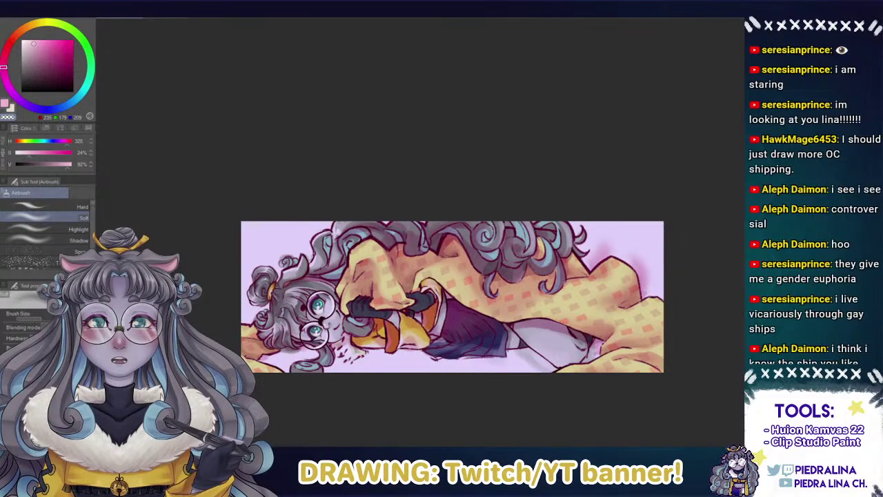
pyautogui.moveTo(443, 280); pyautogui.dragTo(250, 278)
pyautogui.scroll(1, 321, 256)
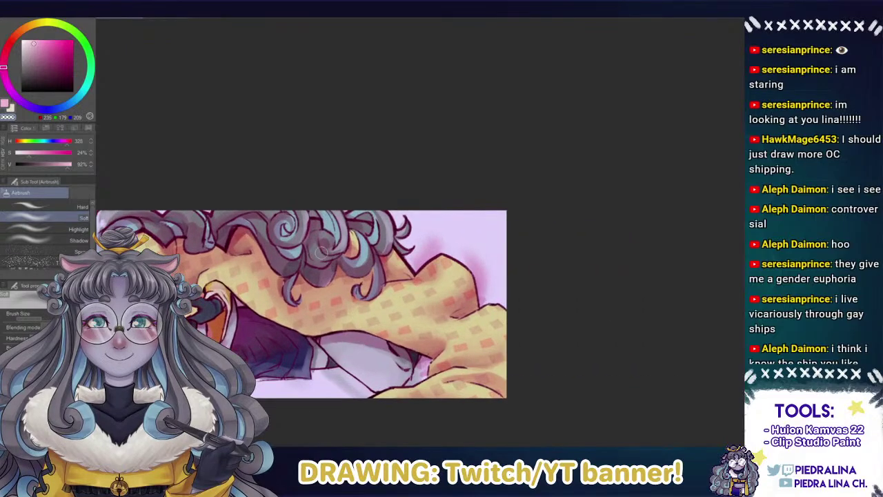
pyautogui.moveTo(269, 242); pyautogui.dragTo(396, 295)
pyautogui.scroll(1, 310, 248)
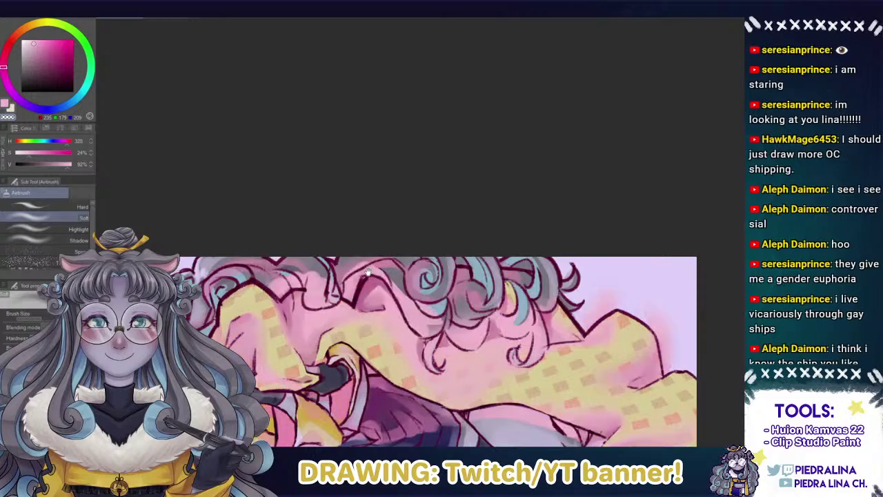
pyautogui.moveTo(368, 272); pyautogui.dragTo(347, 206)
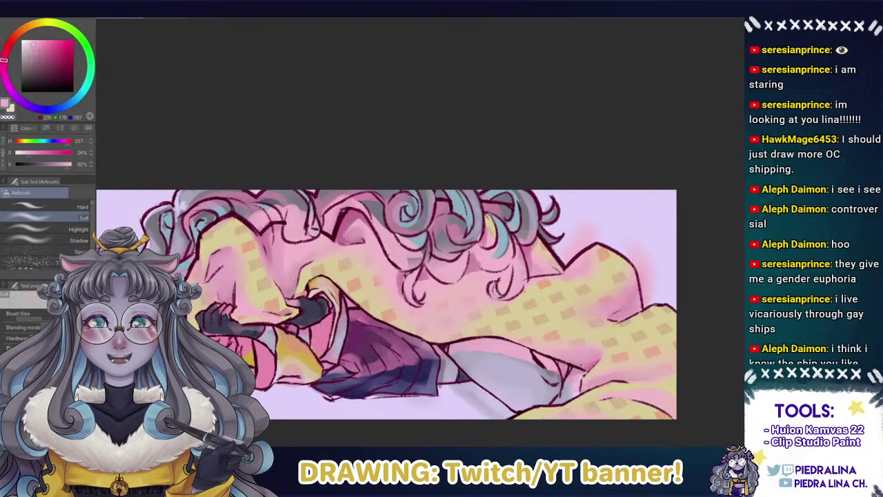
# Shade the blanket beneath the hair with Transparent watercolor in pink at 33% saturation and 81% brightness.
pyautogui.keyDown('alt'); pyautogui.click(394, 246); pyautogui.keyUp('alt')
pyautogui.hotkey('ctrl', 'z')
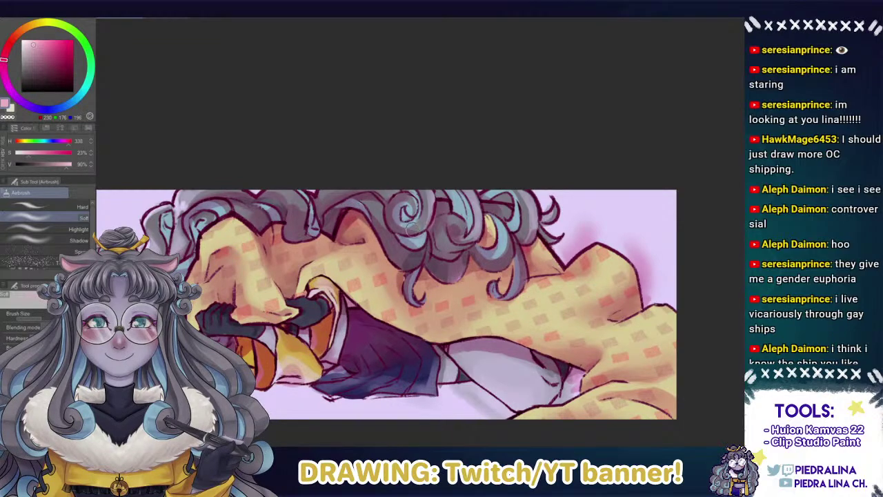
pyautogui.press('b')
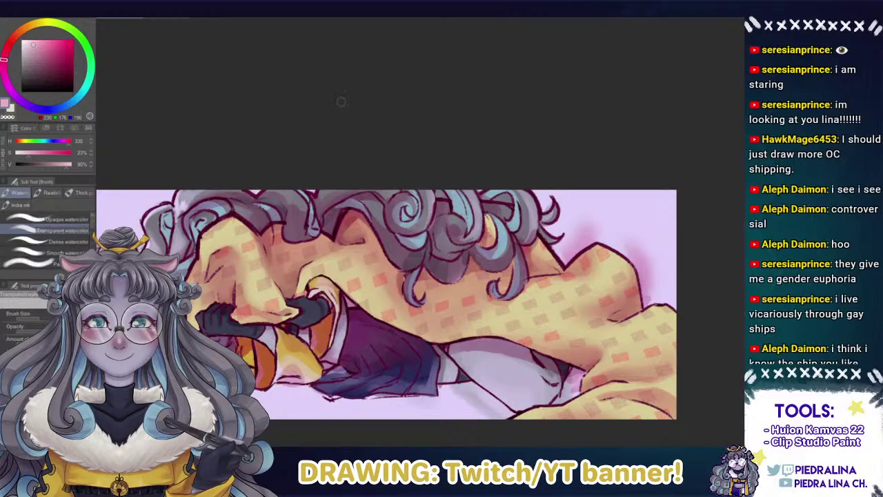
pyautogui.click(40, 49)
pyautogui.moveTo(336, 160); pyautogui.dragTo(375, 178)
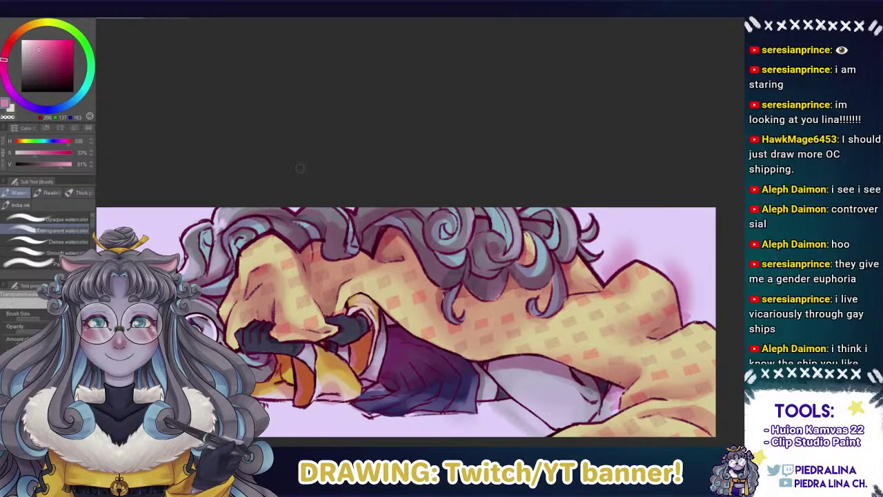
pyautogui.moveTo(335, 201); pyautogui.dragTo(357, 216)
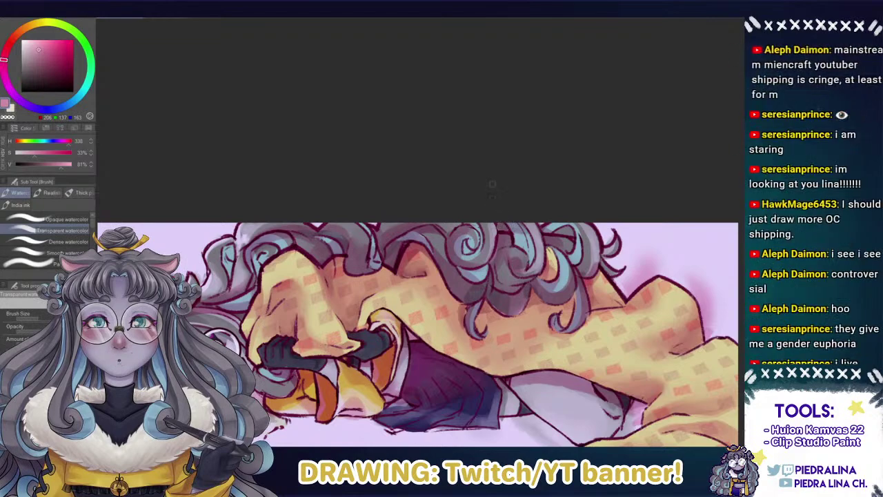
# Refine the shadows beneath the central curls with pink at 44% saturation and 77% brightness, 31% and 85%, and 41% and 86%.
pyautogui.click(44, 52)
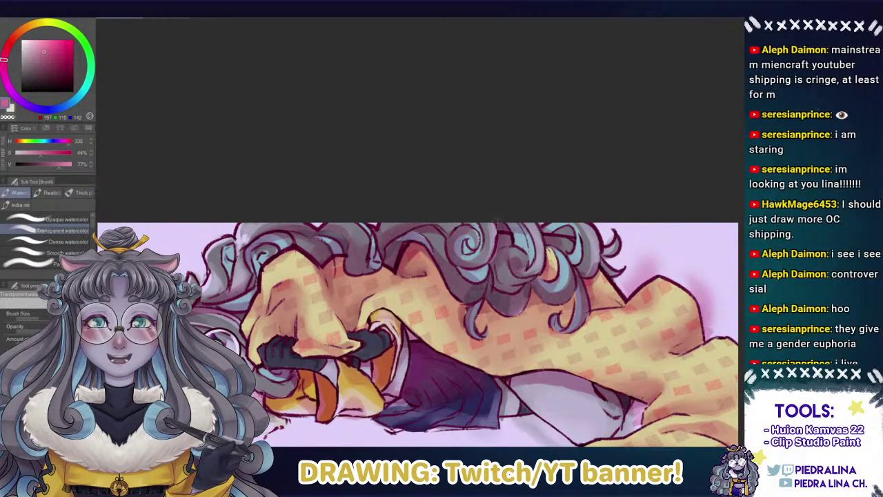
pyautogui.moveTo(491, 228); pyautogui.dragTo(462, 230)
pyautogui.click(36, 47)
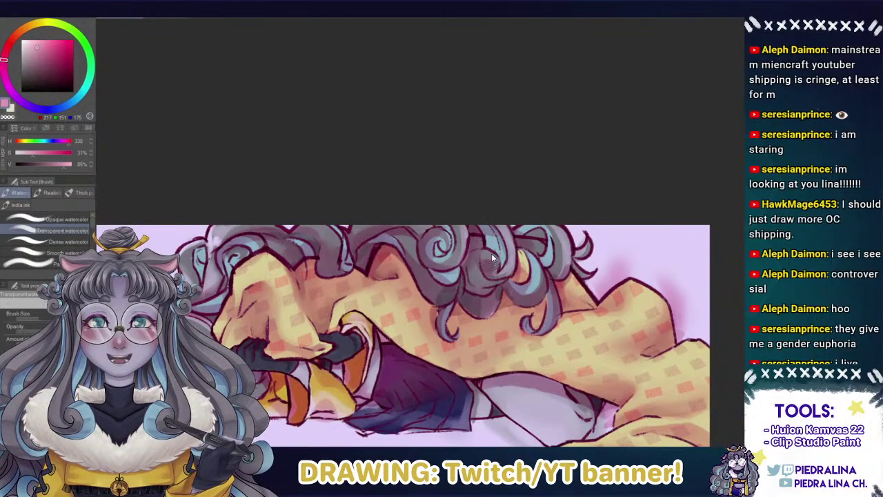
pyautogui.click(38, 45)
pyautogui.moveTo(498, 228); pyautogui.dragTo(503, 253)
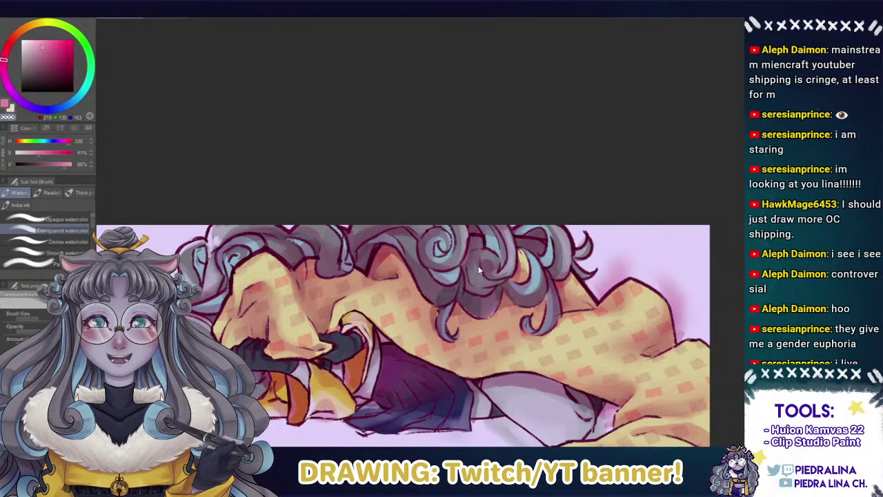
pyautogui.moveTo(470, 291); pyautogui.dragTo(491, 306)
pyautogui.hotkey('ctrl', 'z')
pyautogui.hotkey('ctrl', 'y')
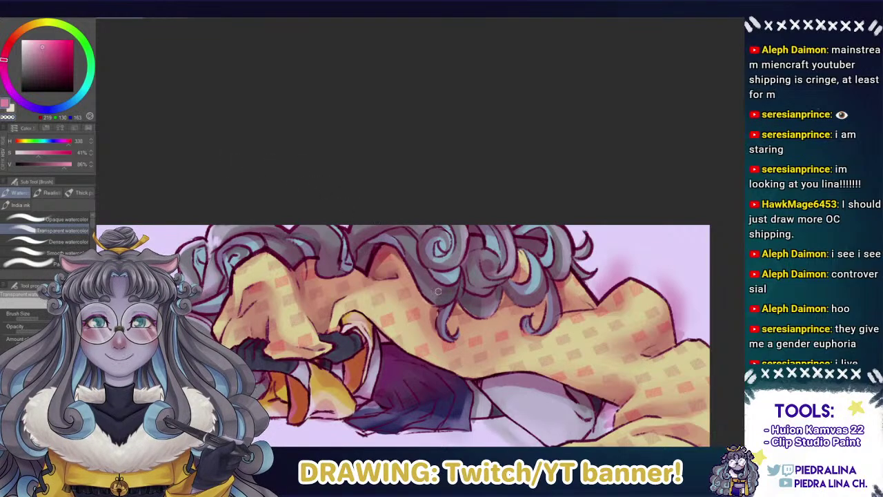
# Shade the blanket near the head with Transparent watercolor in pink at 46% saturation and 76% brightness.
pyautogui.moveTo(266, 180); pyautogui.dragTo(389, 203)
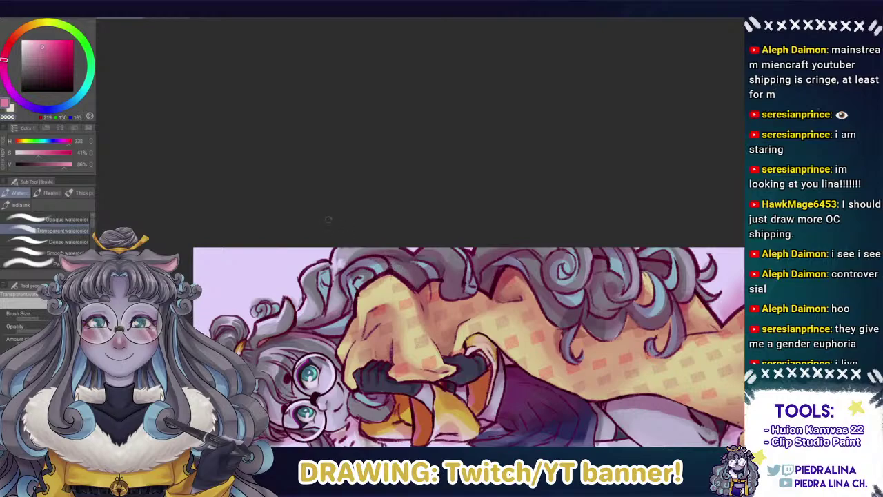
pyautogui.moveTo(300, 271)
pyautogui.mouseDown()
pyautogui.moveTo(338, 267)
pyautogui.moveTo(330, 296)
pyautogui.mouseUp()
pyautogui.hotkey('ctrl', 'z')
pyautogui.click(45, 53)
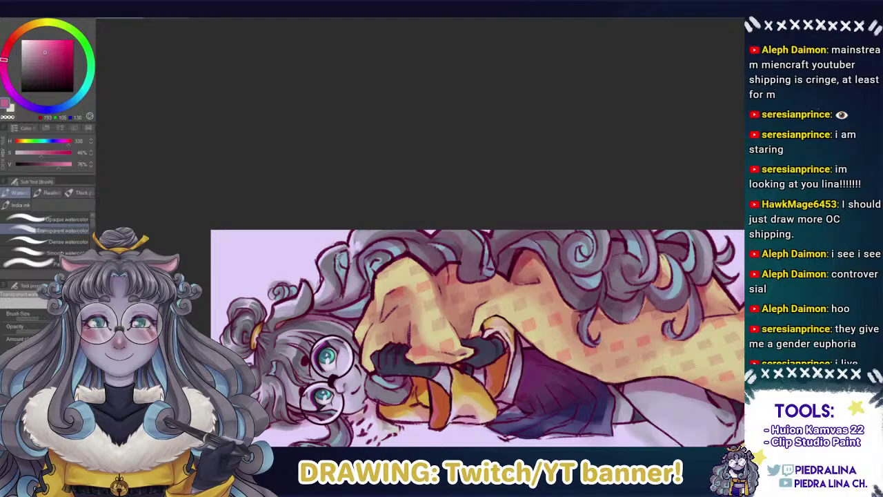
pyautogui.moveTo(340, 259); pyautogui.dragTo(346, 241)
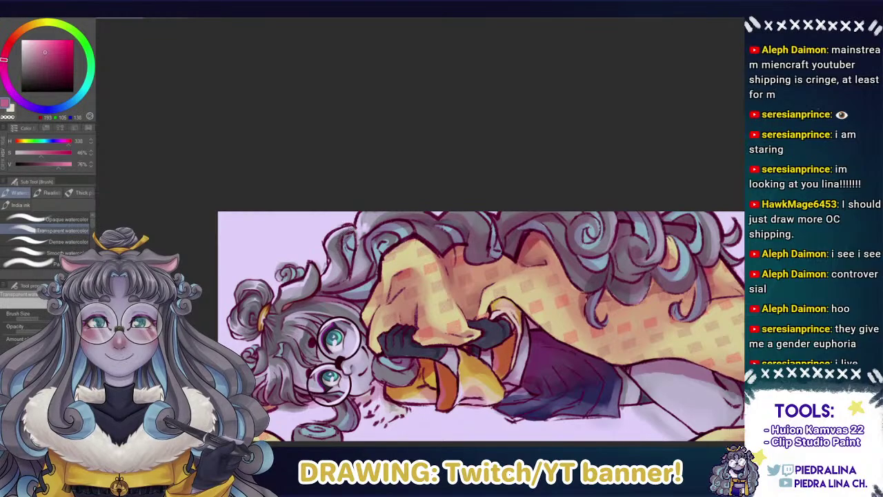
pyautogui.moveTo(268, 253); pyautogui.dragTo(264, 202)
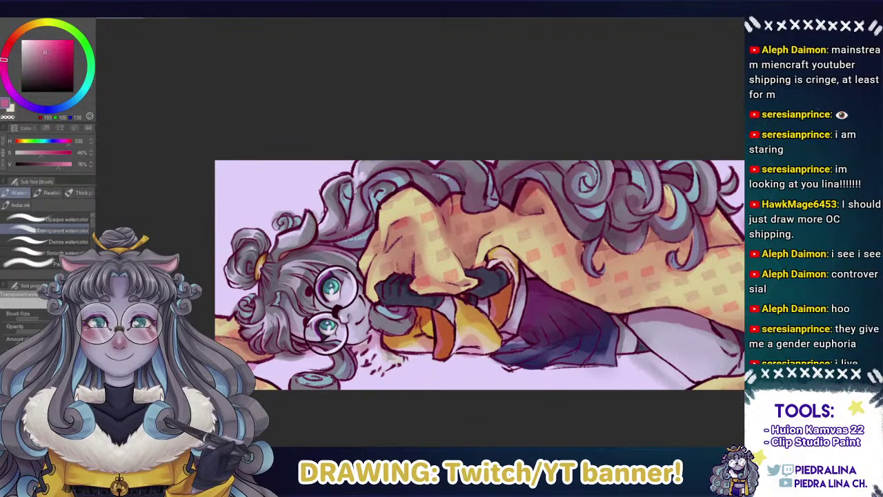
# Deepen the darkest shadows around the head and gloved arms with magenta, going from 49% saturation and 64% brightness to 70% and 43%.
pyautogui.click(46, 59)
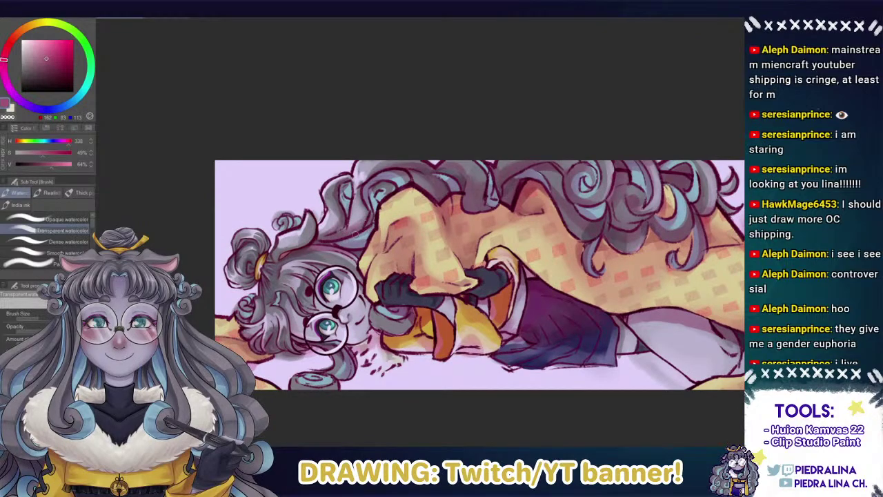
pyautogui.click(52, 64)
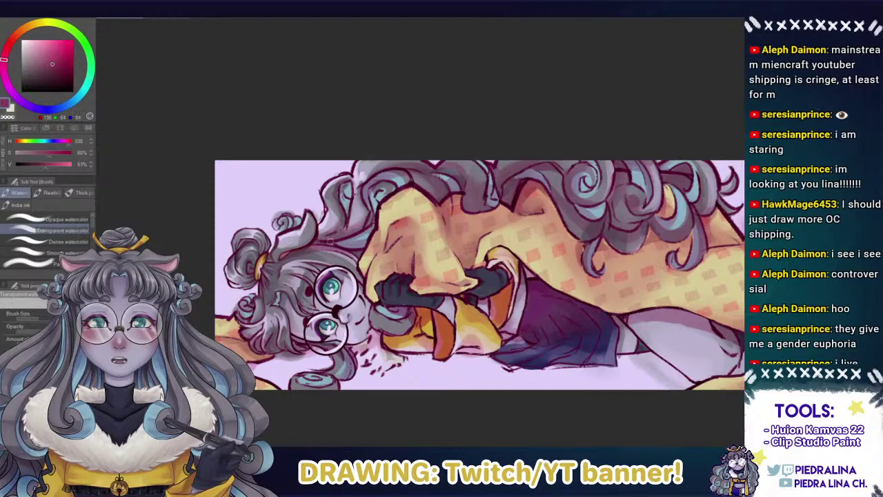
pyautogui.click(57, 69)
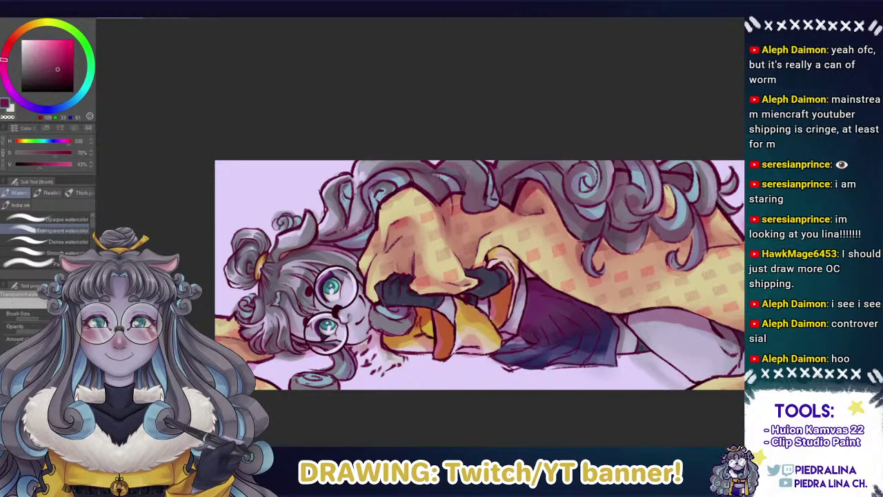
pyautogui.moveTo(328, 235); pyautogui.dragTo(331, 209)
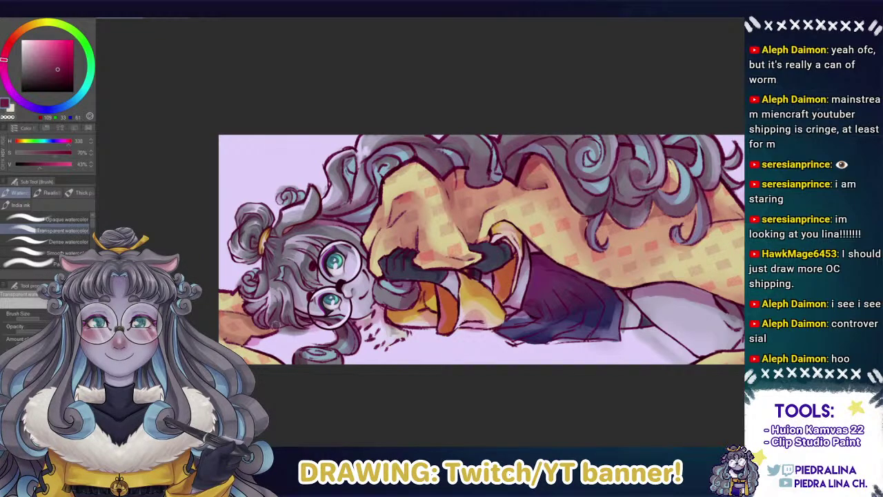
pyautogui.scroll(-1, 250, 273)
pyautogui.moveTo(319, 293); pyautogui.dragTo(279, 315)
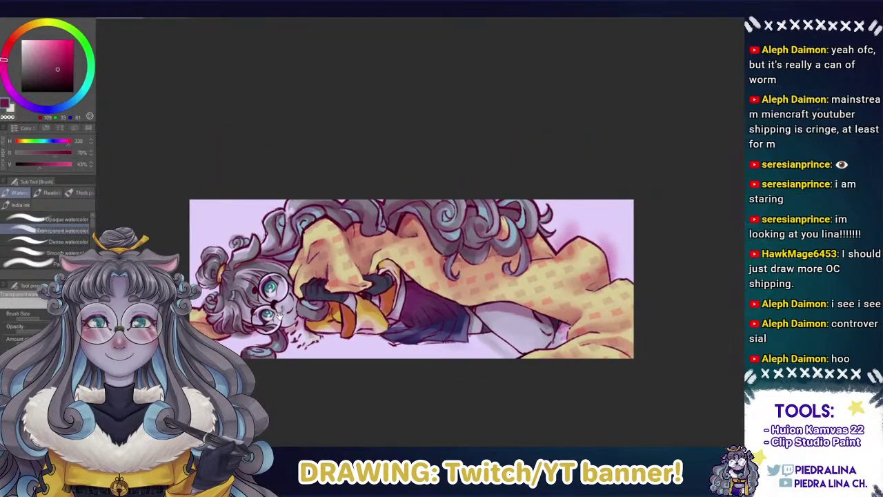
pyautogui.hotkey('ctrl', '+')
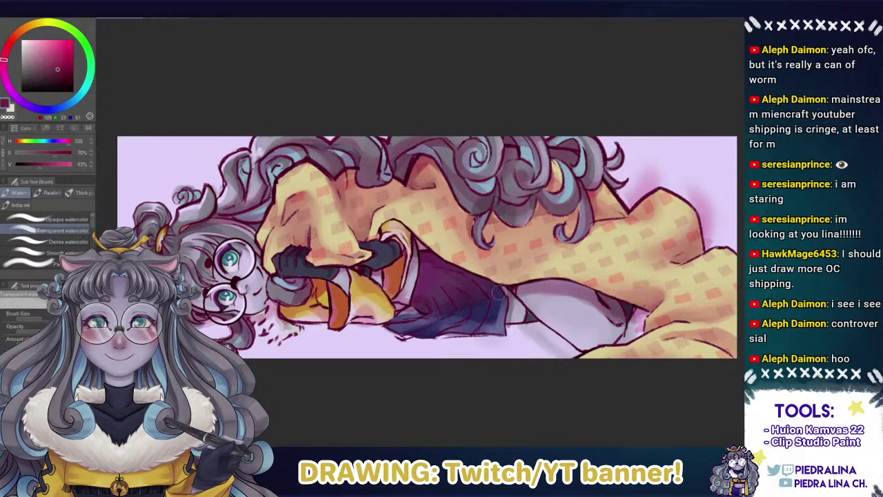
# Darken the skirt below the blanket edge with dark magenta at 74% saturation and 32% brightness, undoing unwanted strokes.
pyautogui.click(59, 75)
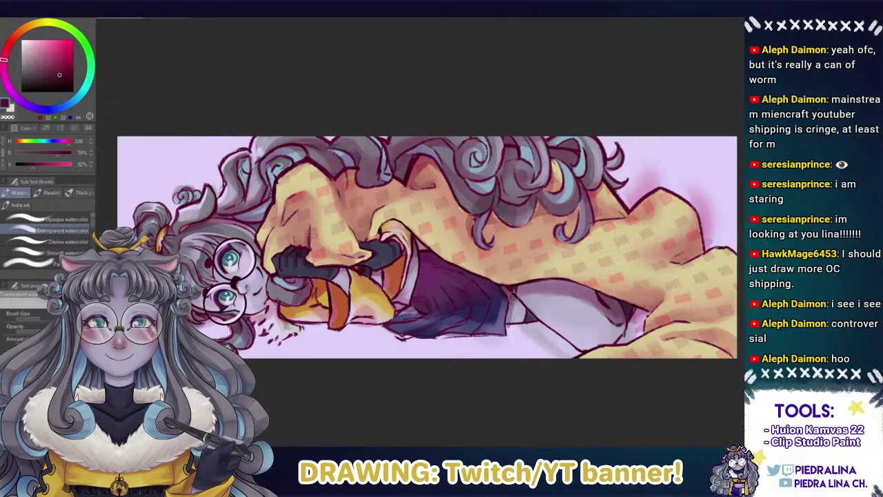
pyautogui.moveTo(449, 257)
pyautogui.mouseDown()
pyautogui.moveTo(493, 290)
pyautogui.moveTo(453, 269)
pyautogui.moveTo(457, 257)
pyautogui.mouseUp()
pyautogui.hotkey('ctrl', 'z')
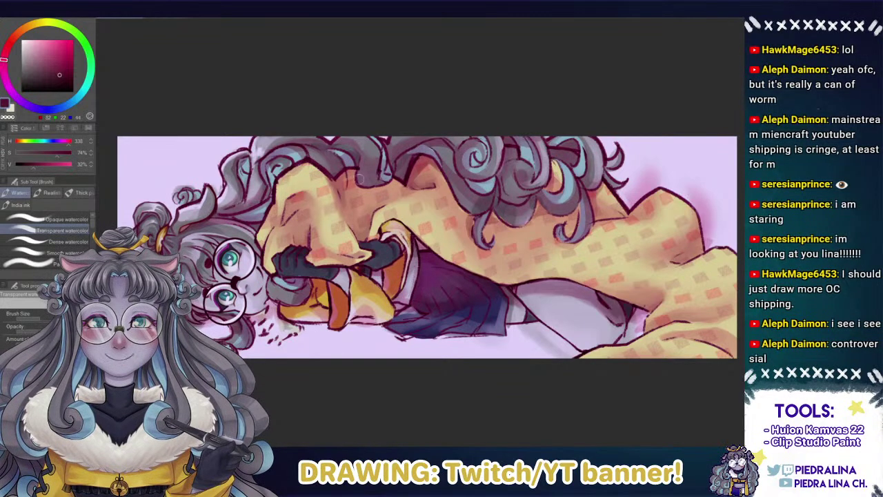
pyautogui.moveTo(390, 225); pyautogui.dragTo(386, 232)
pyautogui.hotkey('ctrl', 'z')
# Examine the light and dark values of the whole banner by comparing it in color and in grayscale.
pyautogui.click(54, 58)
pyautogui.moveTo(253, 226); pyautogui.dragTo(282, 224)
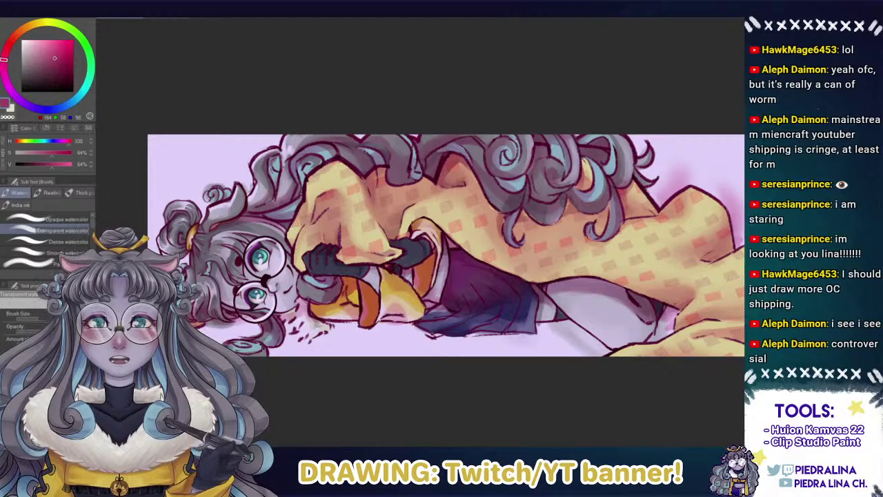
pyautogui.moveTo(252, 205); pyautogui.dragTo(298, 209)
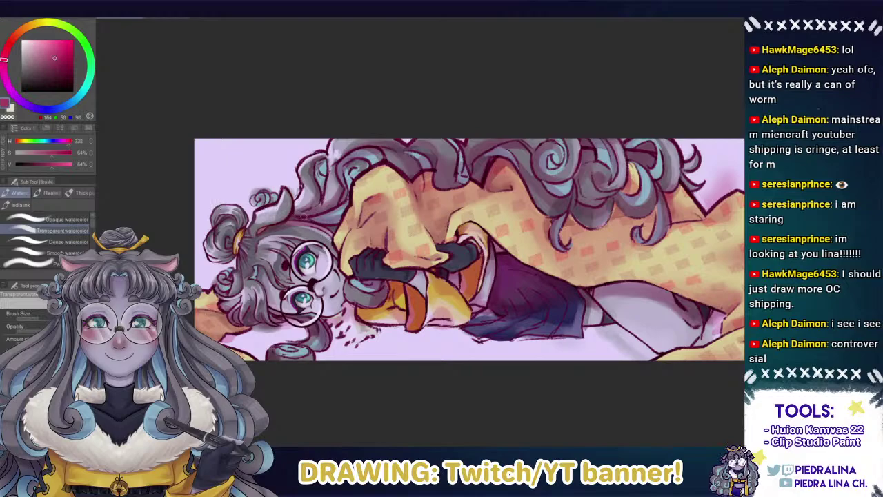
pyautogui.moveTo(309, 215); pyautogui.dragTo(230, 227)
pyautogui.moveTo(269, 287); pyautogui.dragTo(316, 282)
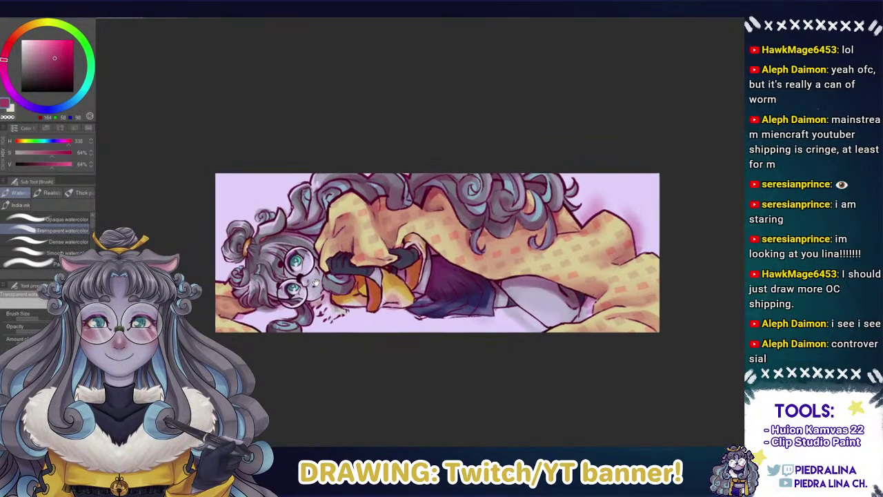
pyautogui.scroll(1, 314, 282)
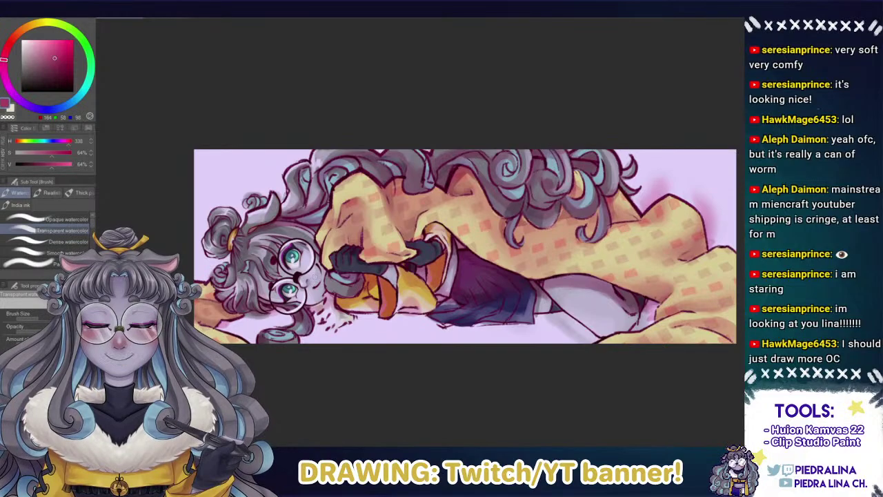
pyautogui.hotkey('ctrl', 'shift', 'u')
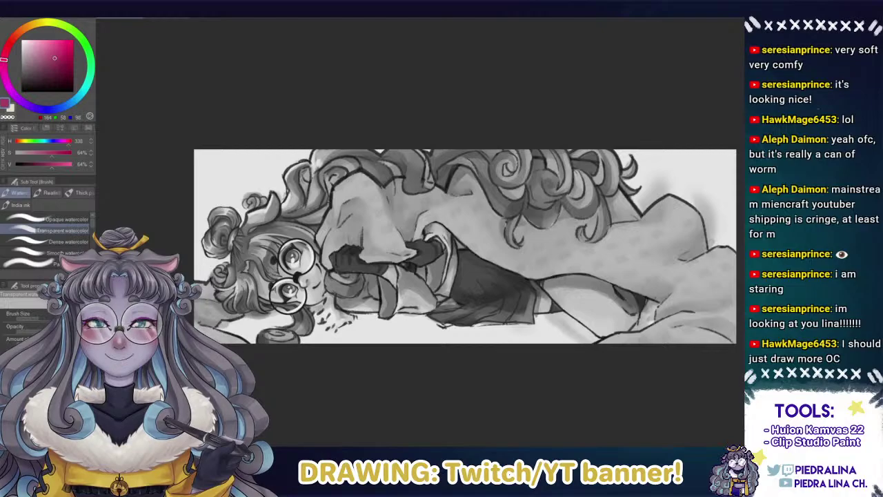
pyautogui.hotkey('ctrl', 'shift', 'u')
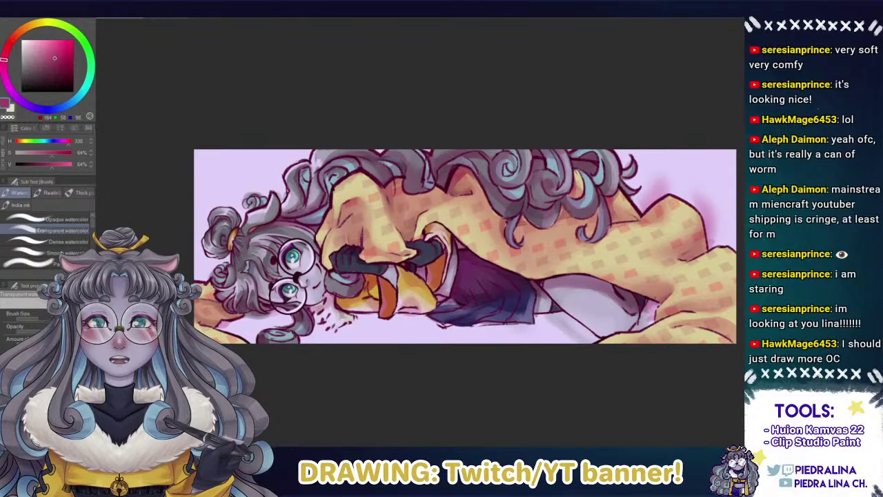
pyautogui.hotkey('ctrl', 'shift', 'u')
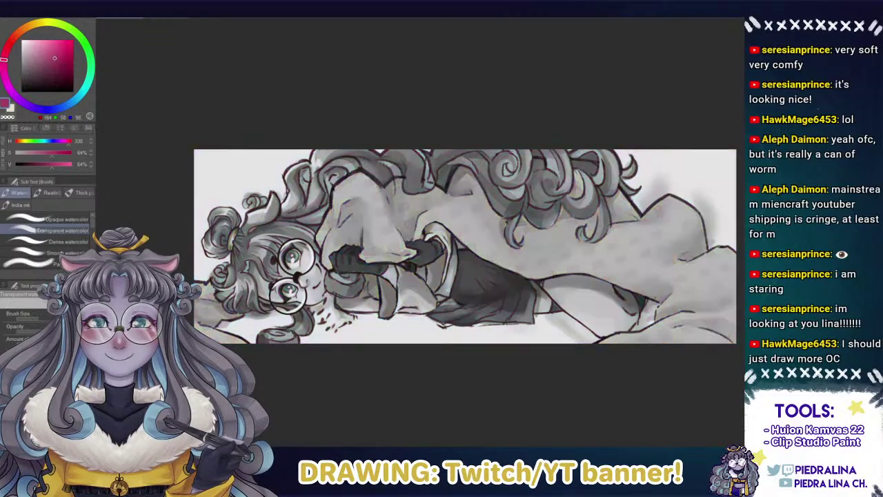
# Circle the blanket over the legs and the area around the arms with a black G-pen as temporary marks, undoing each one.
pyautogui.press('p')
pyautogui.click(72, 90)
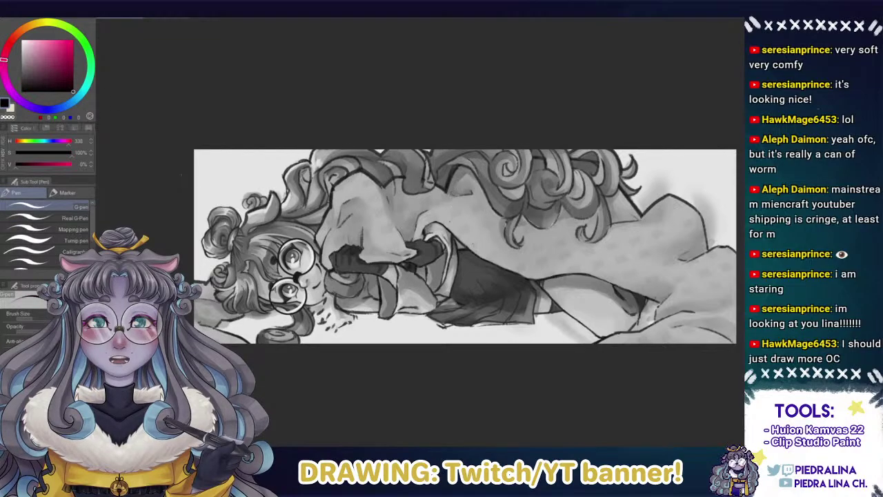
pyautogui.moveTo(595, 178)
pyautogui.mouseDown()
pyautogui.moveTo(545, 304)
pyautogui.moveTo(579, 276)
pyautogui.moveTo(562, 281)
pyautogui.mouseUp()
pyautogui.hotkey('ctrl', 'z')
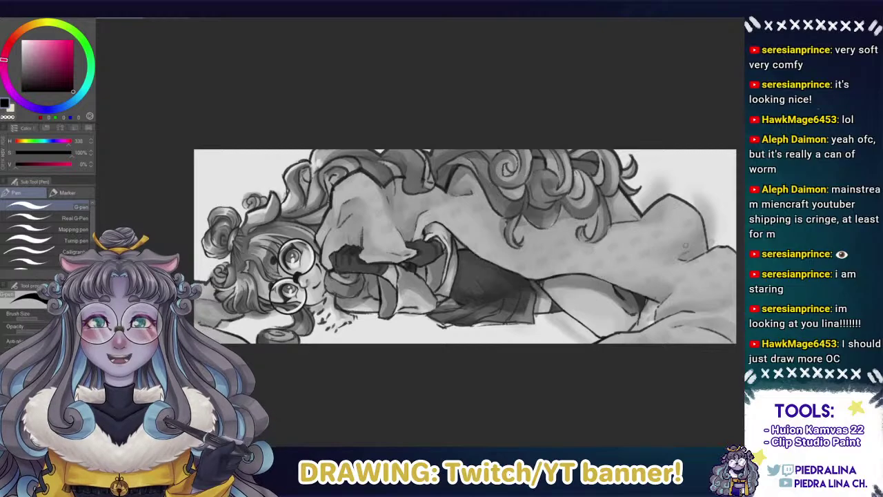
pyautogui.moveTo(689, 219)
pyautogui.mouseDown()
pyautogui.moveTo(734, 228)
pyautogui.moveTo(562, 341)
pyautogui.moveTo(737, 238)
pyautogui.mouseUp()
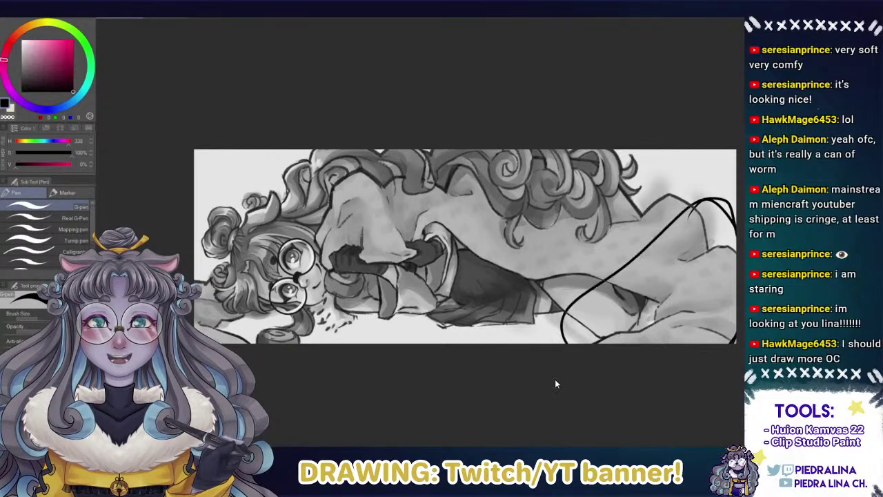
pyautogui.hotkey('ctrl', 'z')
pyautogui.moveTo(393, 153)
pyautogui.mouseDown()
pyautogui.moveTo(418, 269)
pyautogui.moveTo(420, 262)
pyautogui.mouseUp()
pyautogui.hotkey('ctrl', 'z')
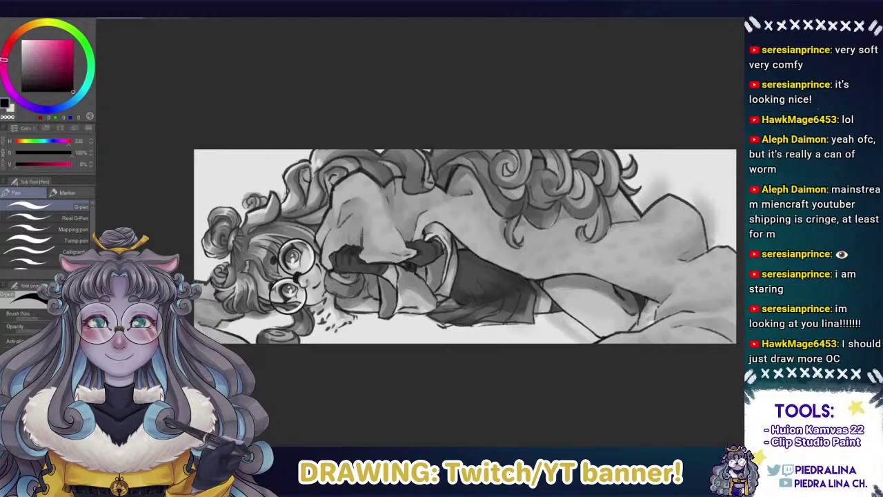
pyautogui.moveTo(688, 176); pyautogui.dragTo(735, 219)
pyautogui.moveTo(563, 323)
pyautogui.mouseDown()
pyautogui.moveTo(564, 342)
pyautogui.moveTo(735, 229)
pyautogui.mouseUp()
pyautogui.hotkey('ctrl', 'z')
# Return the banner from grayscale to full color with its blanket shading shown.
pyautogui.hotkey('ctrl', 'shift', 'u')
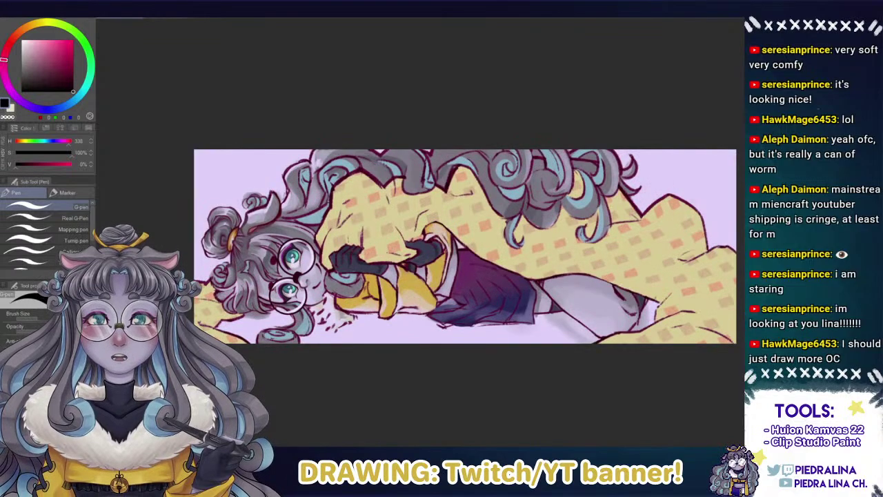
pyautogui.hotkey('ctrl', 'z')
pyautogui.moveTo(278, 214)
pyautogui.mouseDown()
pyautogui.moveTo(236, 218)
pyautogui.moveTo(271, 227)
pyautogui.mouseUp()
pyautogui.scroll(2, 267, 225)
pyautogui.scroll(-1, 273, 226)
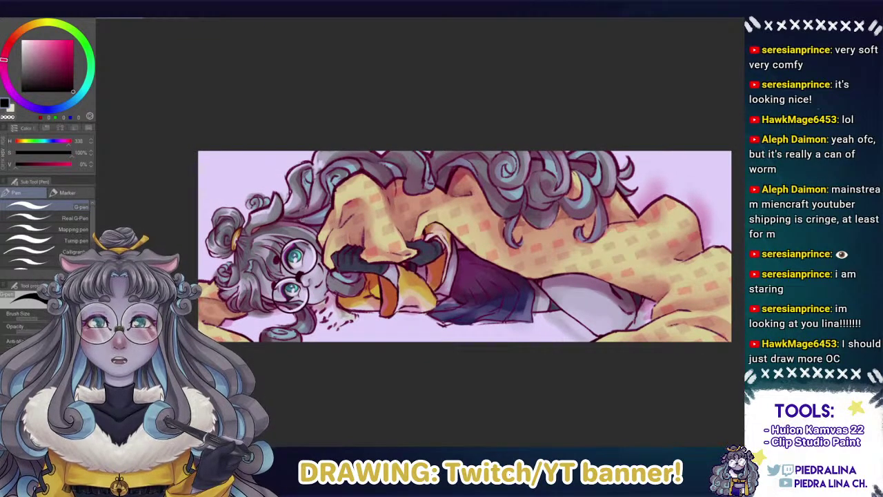
# Airbrush a soft shadow on the blanket below the hanging hair in crimson at hue 341, 61% saturation and 69% brightness.
pyautogui.keyDown('alt'); pyautogui.click(482, 182); pyautogui.keyUp('alt')
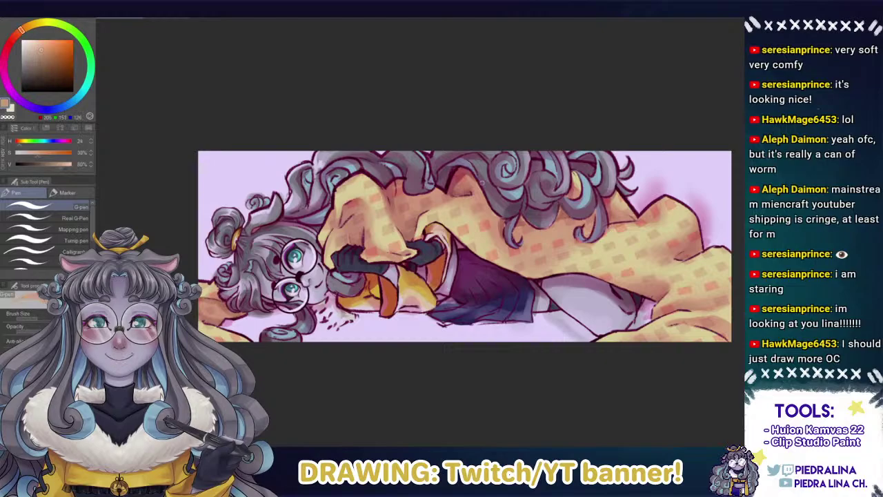
pyautogui.click(9, 44)
pyautogui.moveTo(46, 45); pyautogui.dragTo(51, 59)
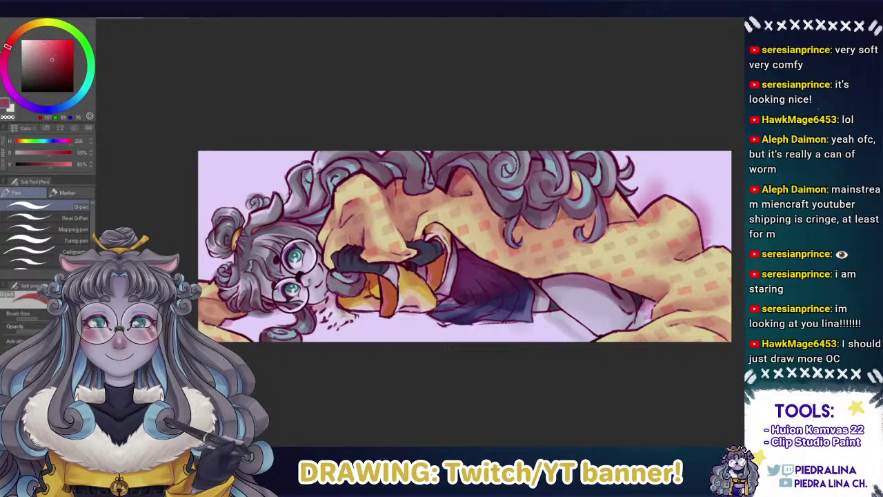
pyautogui.click(7, 58)
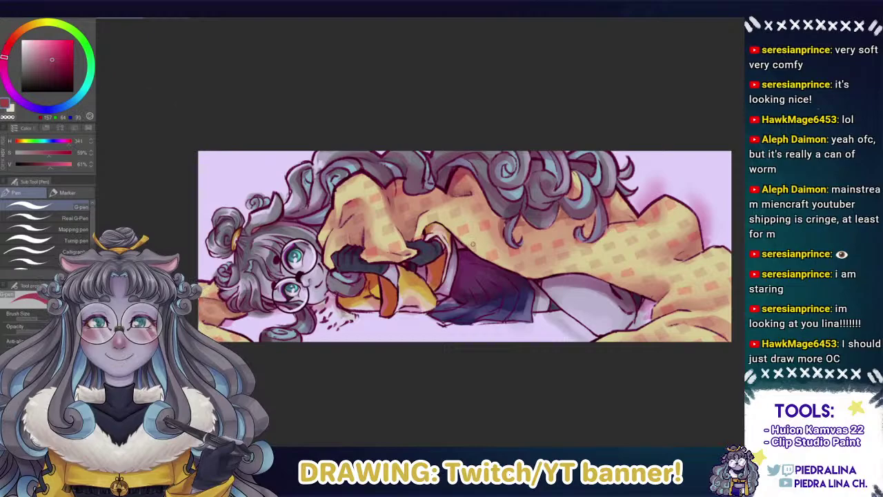
pyautogui.press('b')
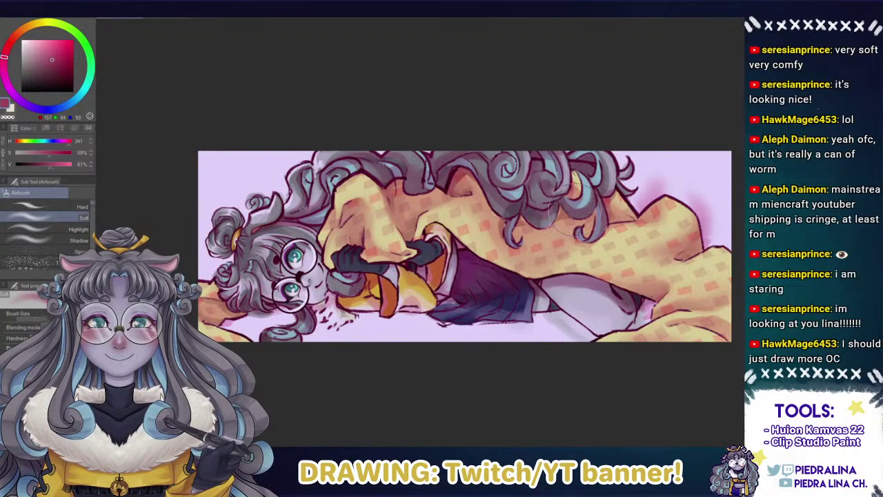
pyautogui.click(53, 55)
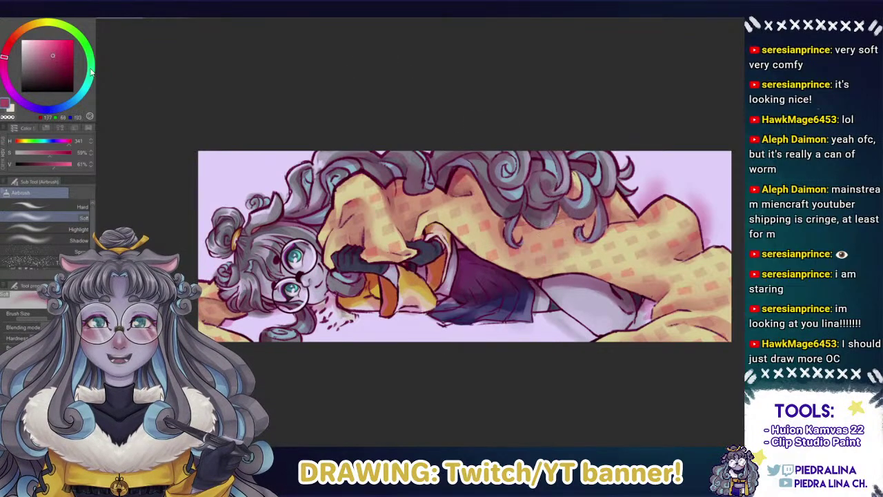
pyautogui.moveTo(549, 256); pyautogui.dragTo(524, 242)
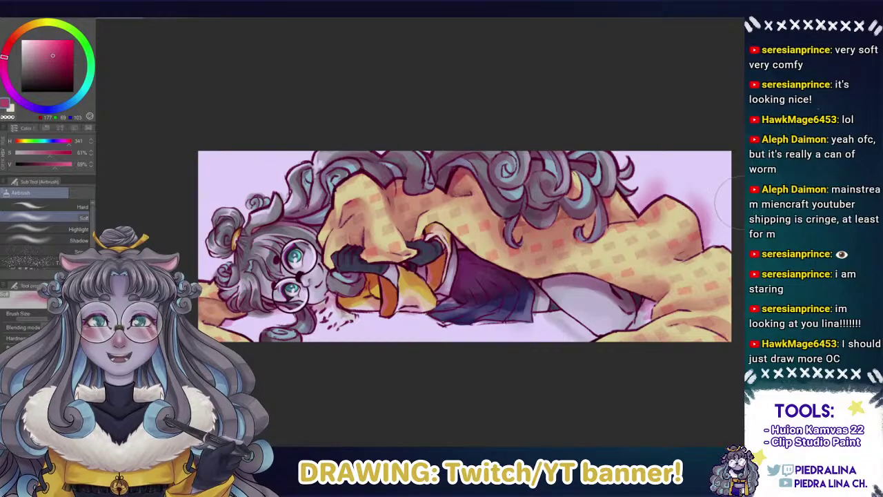
# Show the banner in grayscale and test soft airbrush shadows under the hair and over the blanket's far end, undoing unwanted strokes.
pyautogui.hotkey('ctrl', 'shift', 'u')
pyautogui.moveTo(560, 253)
pyautogui.mouseDown()
pyautogui.moveTo(548, 229)
pyautogui.moveTo(510, 267)
pyautogui.moveTo(533, 226)
pyautogui.moveTo(534, 238)
pyautogui.moveTo(546, 238)
pyautogui.moveTo(535, 253)
pyautogui.moveTo(563, 216)
pyautogui.moveTo(545, 224)
pyautogui.mouseUp()
pyautogui.hotkey('ctrl', 'z')
pyautogui.hotkey('ctrl', 'z')
pyautogui.moveTo(680, 257)
pyautogui.mouseDown()
pyautogui.moveTo(680, 240)
pyautogui.moveTo(695, 247)
pyautogui.moveTo(679, 262)
pyautogui.moveTo(707, 217)
pyautogui.mouseUp()
pyautogui.press('[')
pyautogui.hotkey('ctrl', 'z')
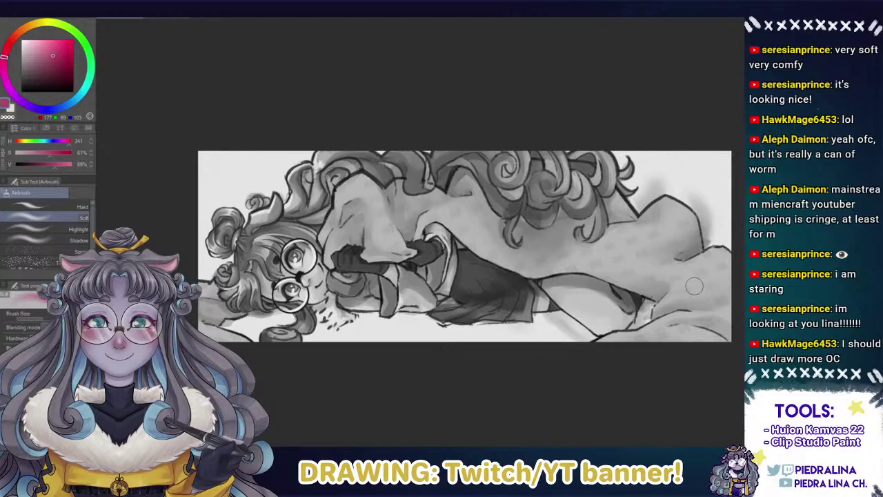
# Airbrush soft shadows on the blanket around and beyond the legs with a small Soft airbrush.
pyautogui.moveTo(731, 297); pyautogui.dragTo(676, 303)
pyautogui.moveTo(663, 243)
pyautogui.mouseDown()
pyautogui.moveTo(675, 297)
pyautogui.moveTo(729, 298)
pyautogui.moveTo(678, 305)
pyautogui.moveTo(650, 291)
pyautogui.moveTo(659, 279)
pyautogui.moveTo(637, 292)
pyautogui.mouseUp()
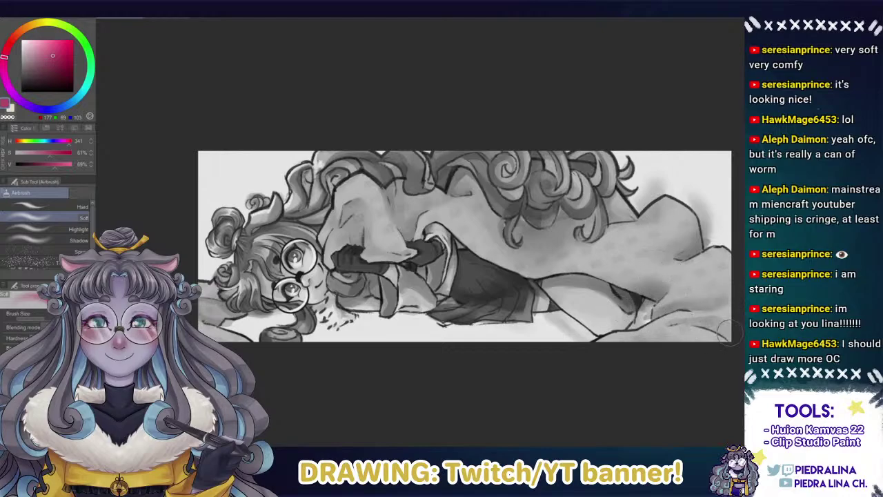
pyautogui.moveTo(698, 324)
pyautogui.mouseDown()
pyautogui.moveTo(722, 328)
pyautogui.moveTo(717, 316)
pyautogui.mouseUp()
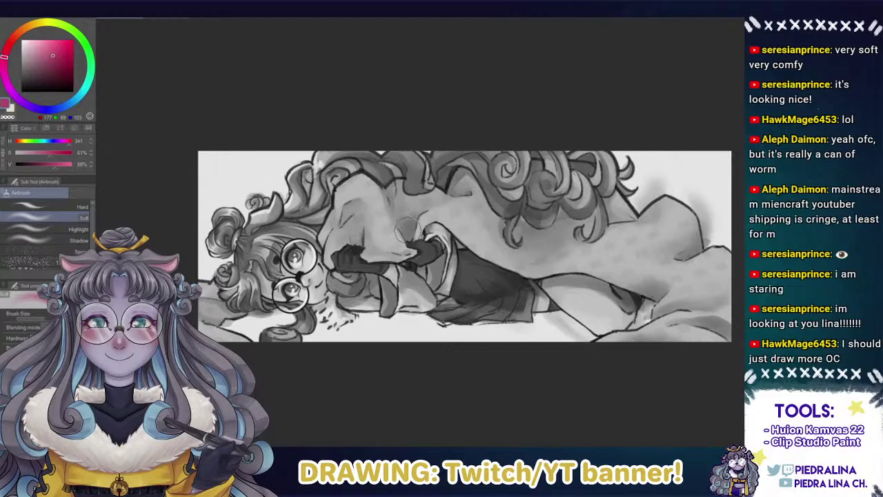
# Deepen the blanket folds above the gloved hands with soft airbrush strokes, undoing the unwanted one.
pyautogui.moveTo(409, 229)
pyautogui.mouseDown()
pyautogui.moveTo(383, 176)
pyautogui.moveTo(409, 201)
pyautogui.mouseUp()
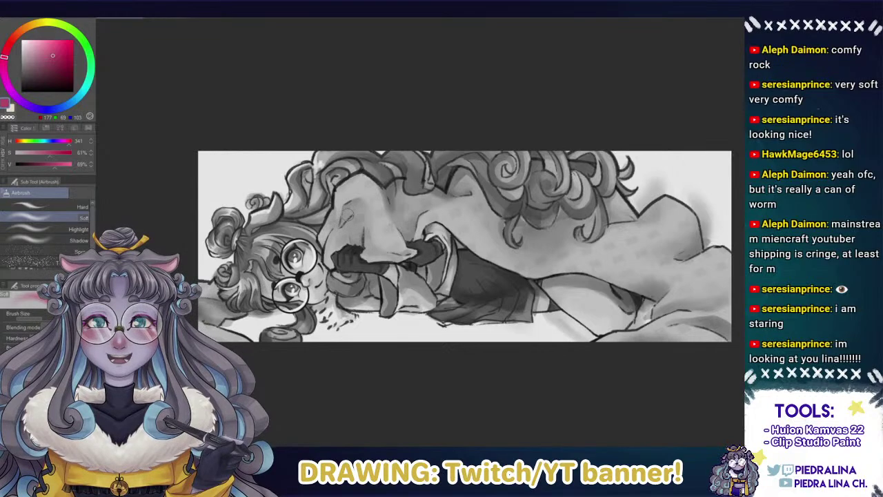
pyautogui.moveTo(347, 214); pyautogui.dragTo(349, 205)
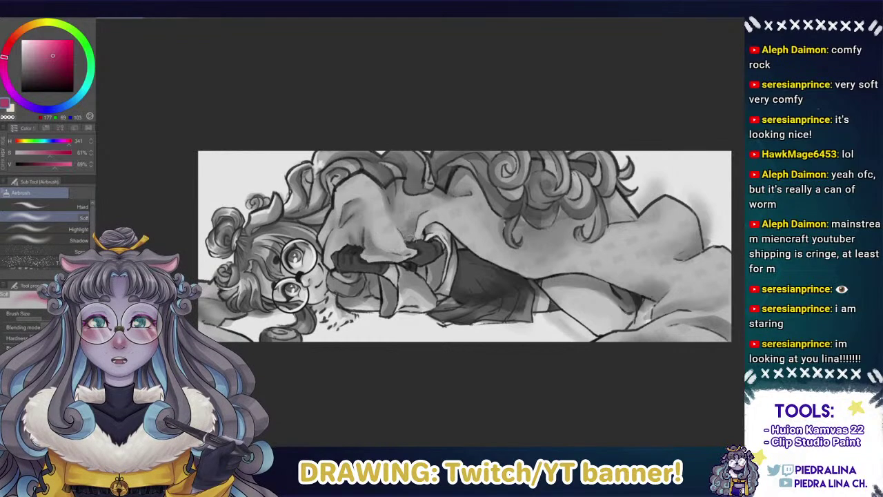
pyautogui.moveTo(408, 236)
pyautogui.mouseDown()
pyautogui.moveTo(388, 197)
pyautogui.moveTo(409, 232)
pyautogui.moveTo(402, 219)
pyautogui.mouseUp()
pyautogui.hotkey('ctrl', 'z')
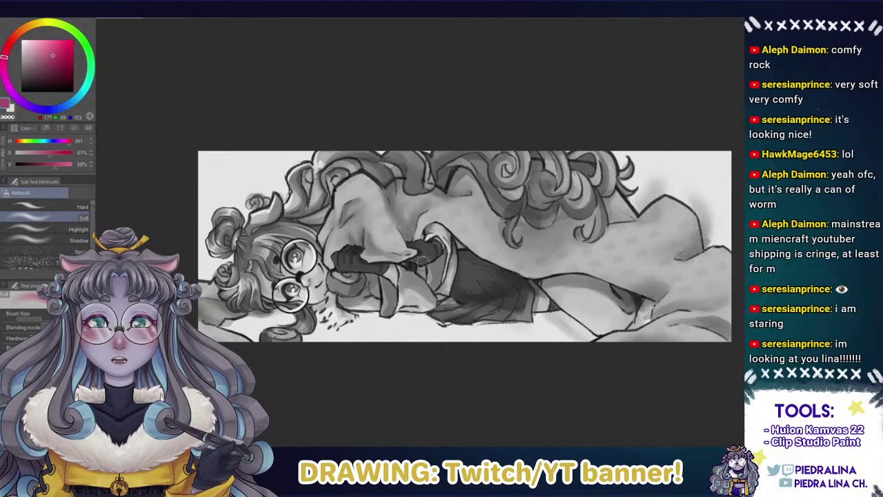
# Try soft shadows below the hair and on the sleeves, undo unwanted strokes, return to full color, and choose a pale pink.
pyautogui.moveTo(545, 223)
pyautogui.mouseDown()
pyautogui.moveTo(563, 231)
pyautogui.moveTo(551, 218)
pyautogui.mouseUp()
pyautogui.hotkey('ctrl', 'z')
pyautogui.moveTo(436, 279); pyautogui.dragTo(442, 261)
pyautogui.hotkey('ctrl', 'z')
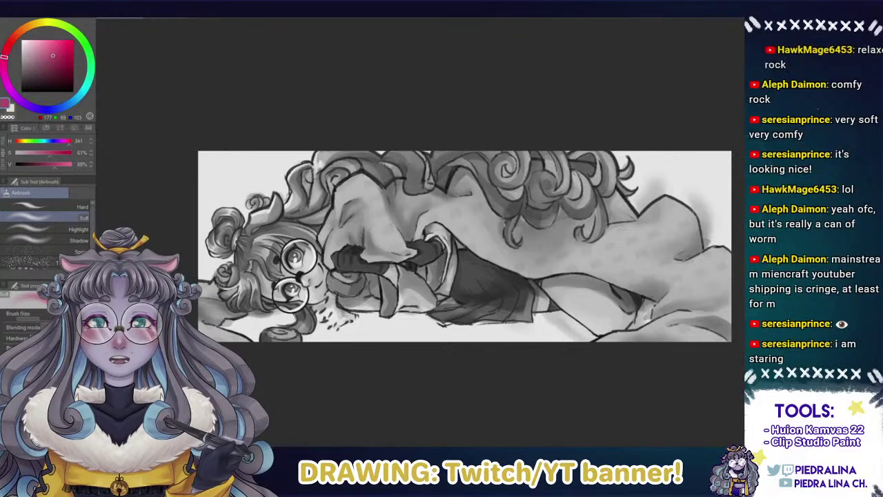
pyautogui.hotkey('ctrl', 'z')
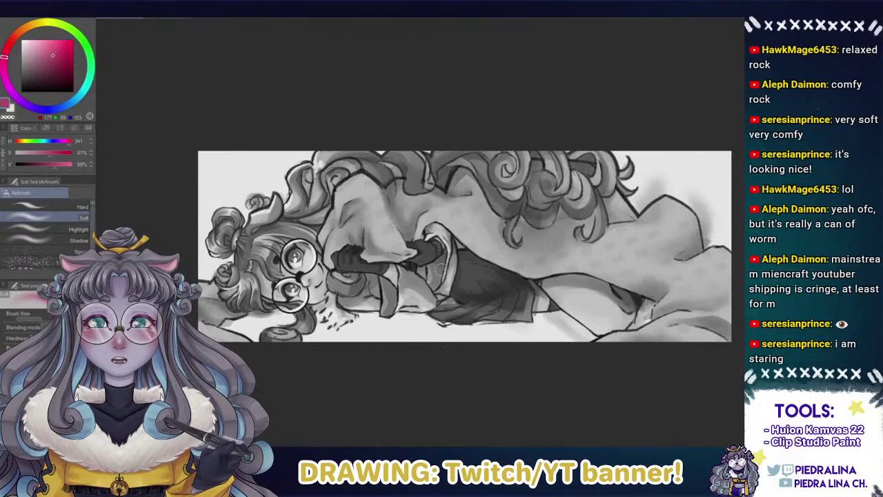
pyautogui.moveTo(392, 294); pyautogui.dragTo(385, 276)
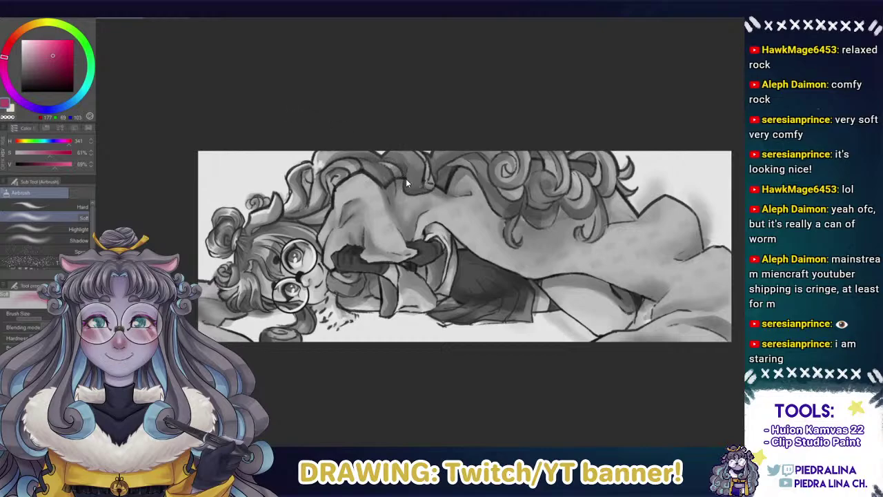
pyautogui.moveTo(429, 192)
pyautogui.mouseDown()
pyautogui.moveTo(388, 160)
pyautogui.moveTo(396, 169)
pyautogui.mouseUp()
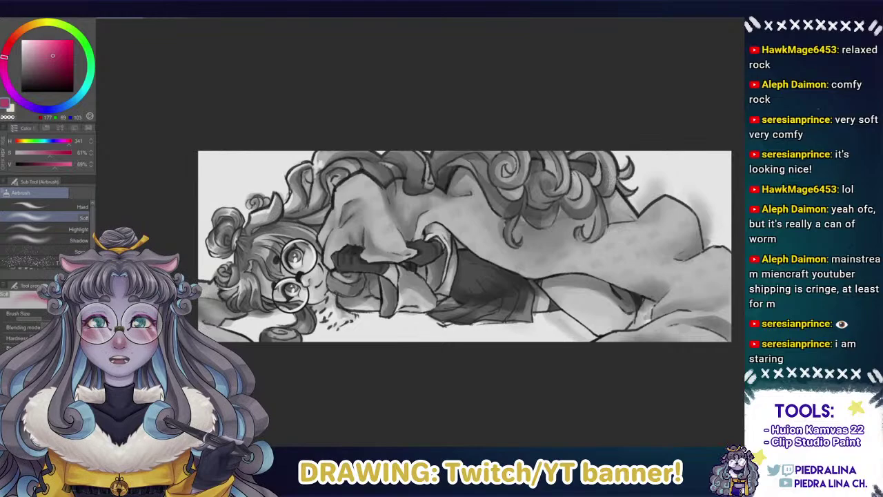
pyautogui.hotkey('ctrl', 'z')
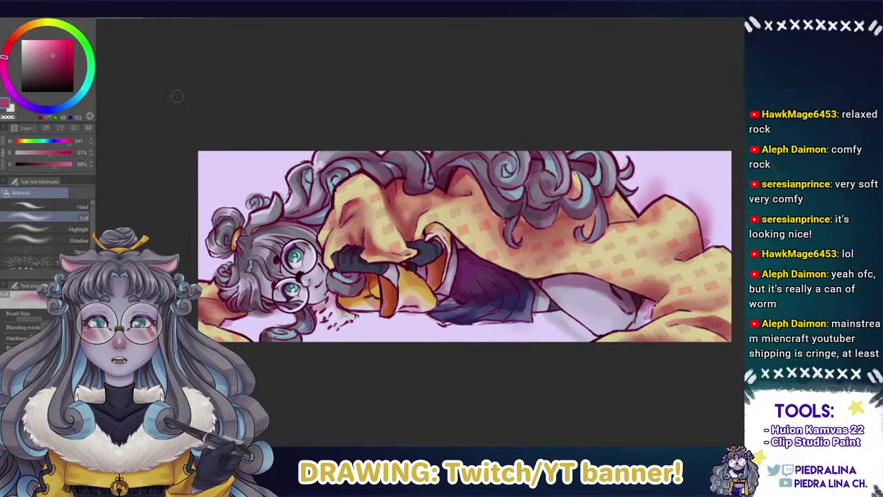
pyautogui.click(35, 45)
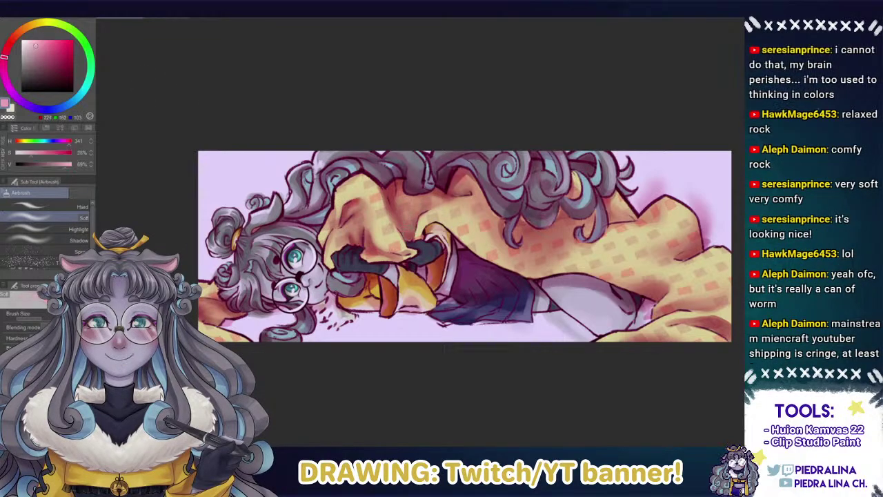
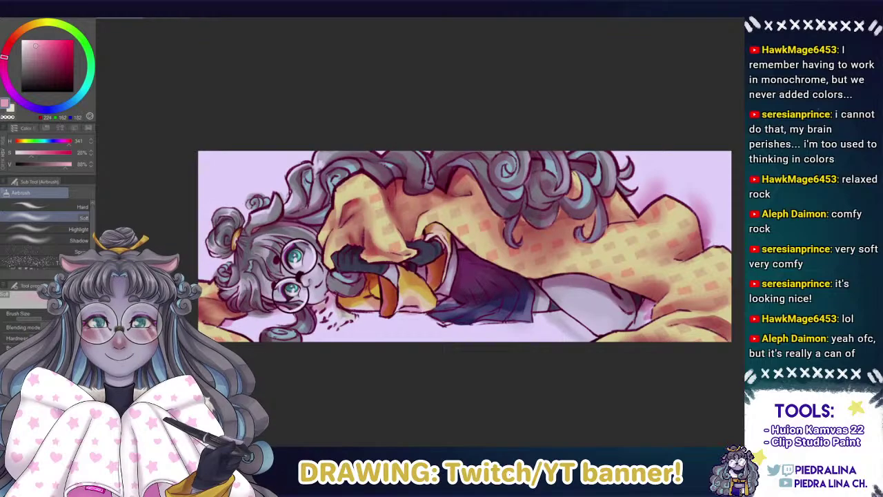
# Touch up the blanket shadow between the hanging curls with the Dense watercolor brush, using reds sampled from the blanket.
pyautogui.scroll(3, 551, 218)
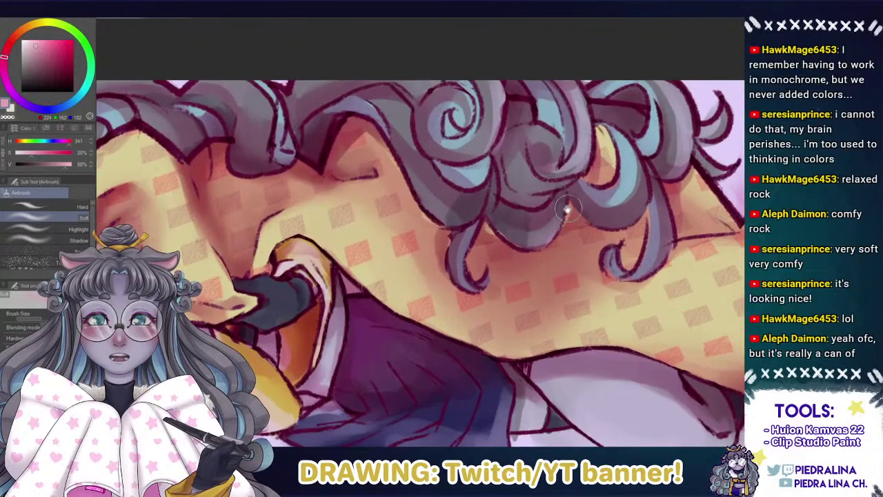
pyautogui.moveTo(551, 218); pyautogui.dragTo(477, 259)
pyautogui.scroll(1, 478, 259)
pyautogui.keyDown('alt'); pyautogui.click(505, 261); pyautogui.keyUp('alt')
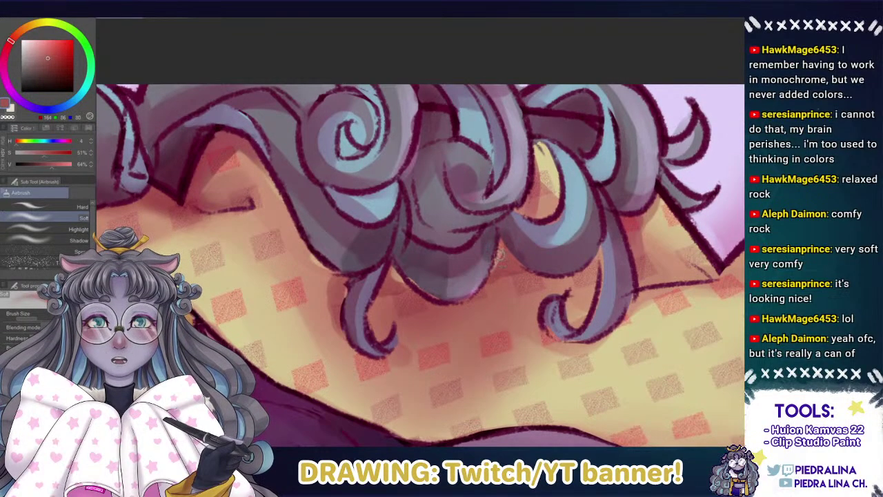
pyautogui.press('b')
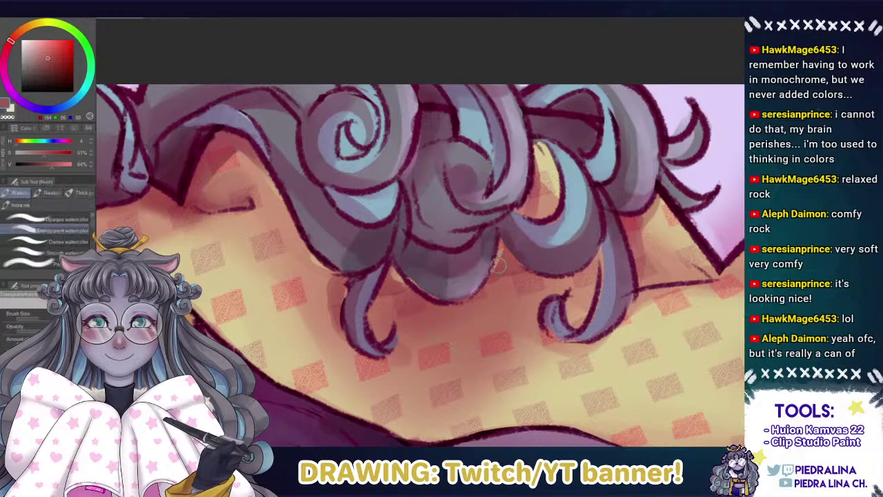
pyautogui.press('.')
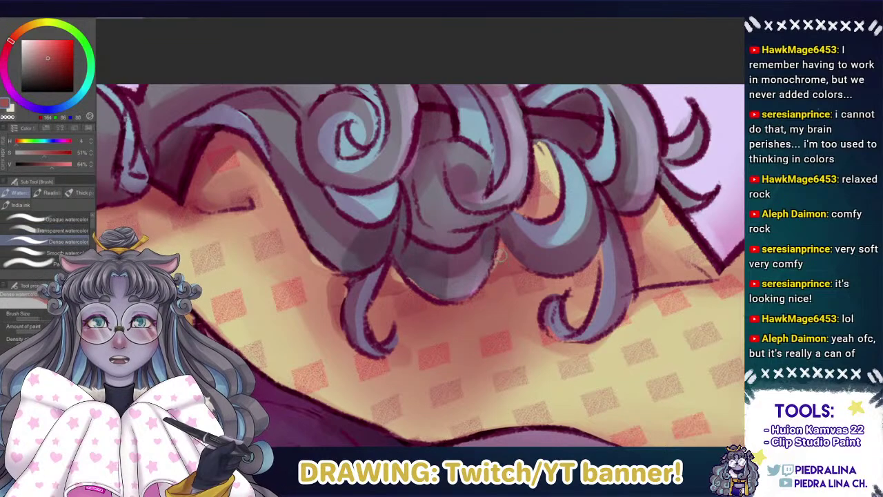
pyautogui.keyDown('alt'); pyautogui.click(500, 240); pyautogui.keyUp('alt')
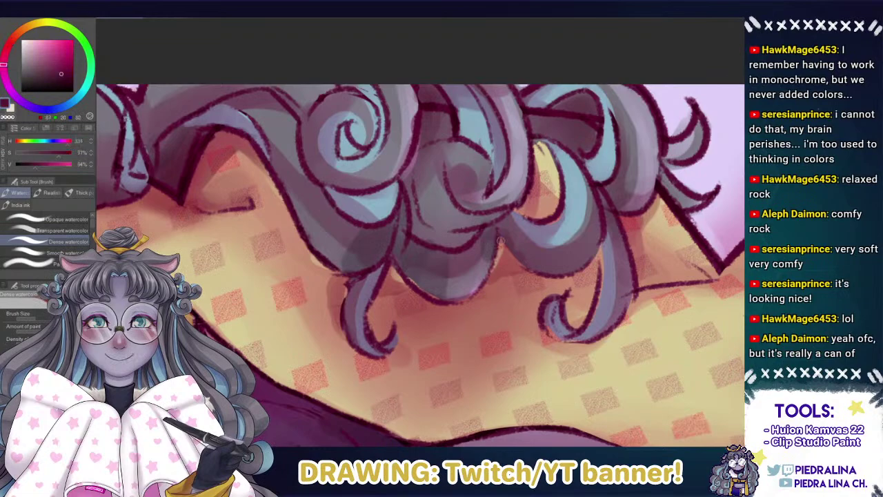
pyautogui.keyDown('alt'); pyautogui.click(488, 274); pyautogui.keyUp('alt')
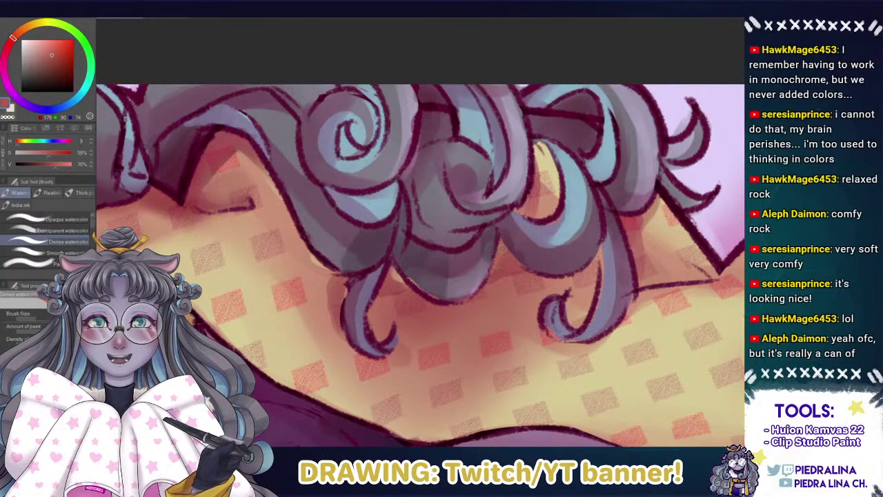
pyautogui.keyDown('alt'); pyautogui.click(504, 256); pyautogui.keyUp('alt')
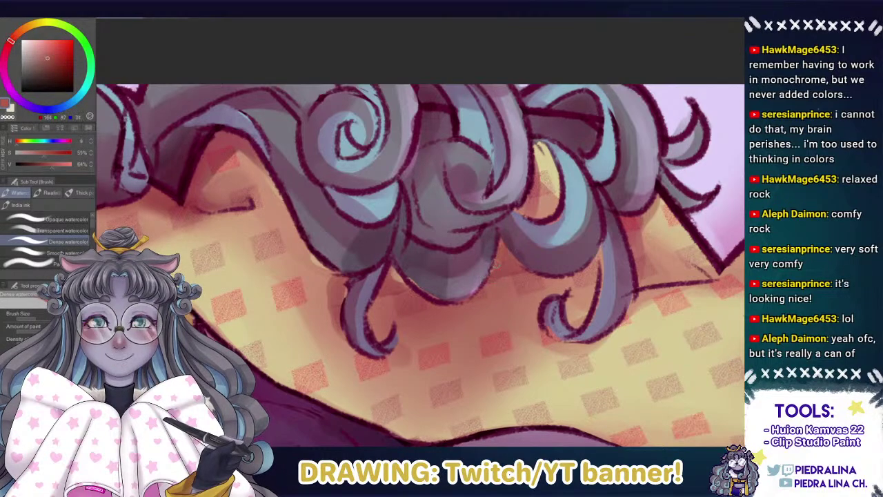
# Refine the outline and gray shading of the central hanging curl with dark magenta and gray-purple sampled from the hair.
pyautogui.keyDown('alt'); pyautogui.click(501, 245); pyautogui.keyUp('alt')
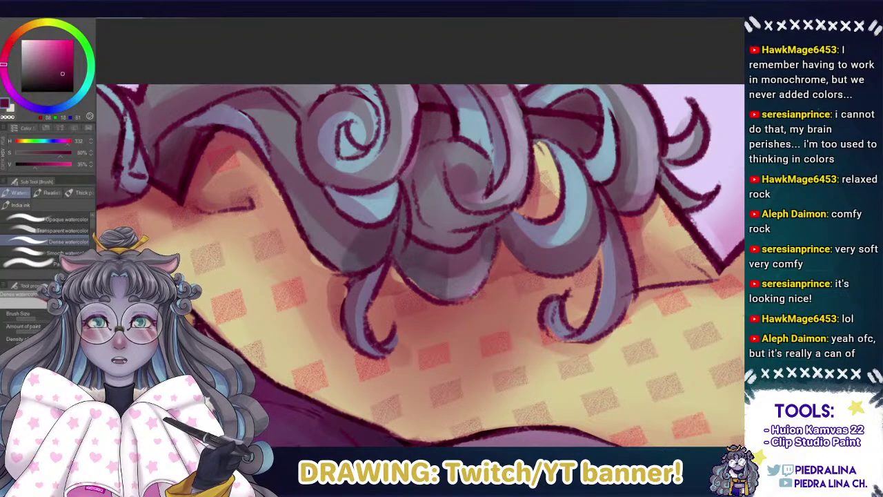
pyautogui.keyDown('alt'); pyautogui.click(496, 240); pyautogui.keyUp('alt')
pyautogui.keyDown('alt'); pyautogui.click(497, 241); pyautogui.keyUp('alt')
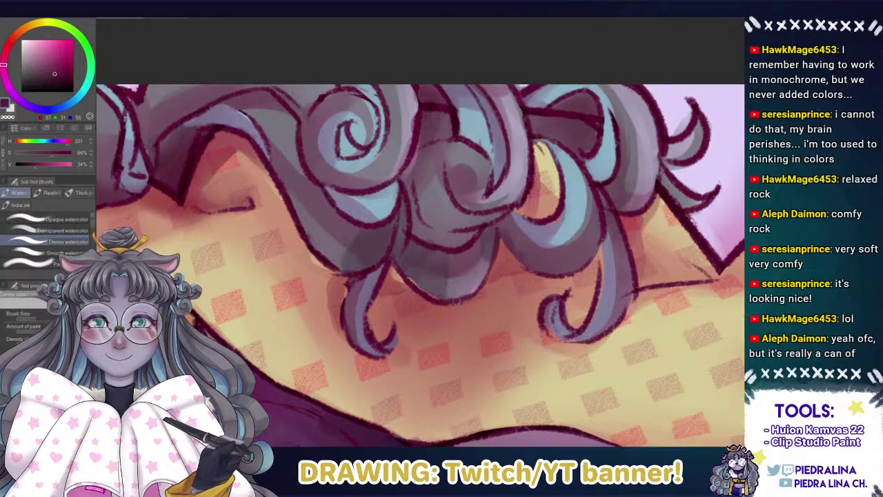
pyautogui.keyDown('alt'); pyautogui.click(407, 270); pyautogui.keyUp('alt')
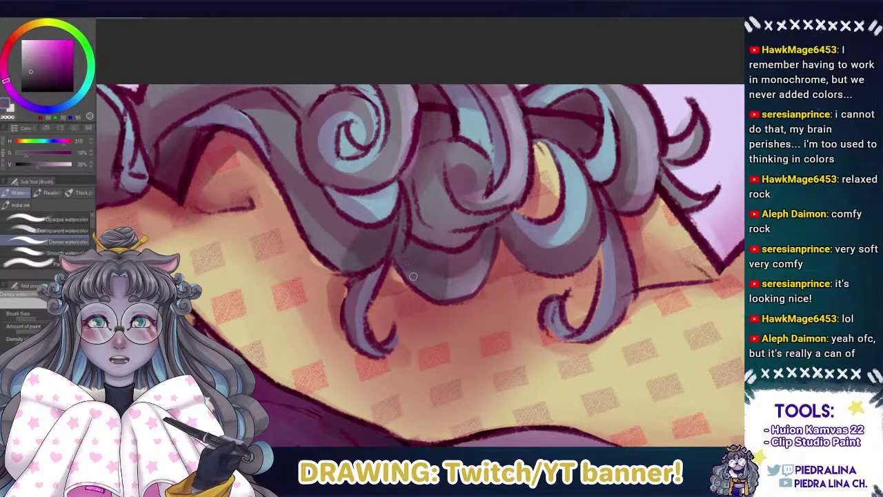
pyautogui.keyDown('alt'); pyautogui.click(439, 290); pyautogui.keyUp('alt')
# Paint a light blue highlight along the curled lock hanging over the blanket, using the blue sampled from the neighboring curl.
pyautogui.moveTo(573, 273)
pyautogui.mouseDown()
pyautogui.moveTo(498, 276)
pyautogui.moveTo(512, 325)
pyautogui.moveTo(525, 283)
pyautogui.mouseUp()
pyautogui.keyDown('alt'); pyautogui.click(502, 218); pyautogui.keyUp('alt')
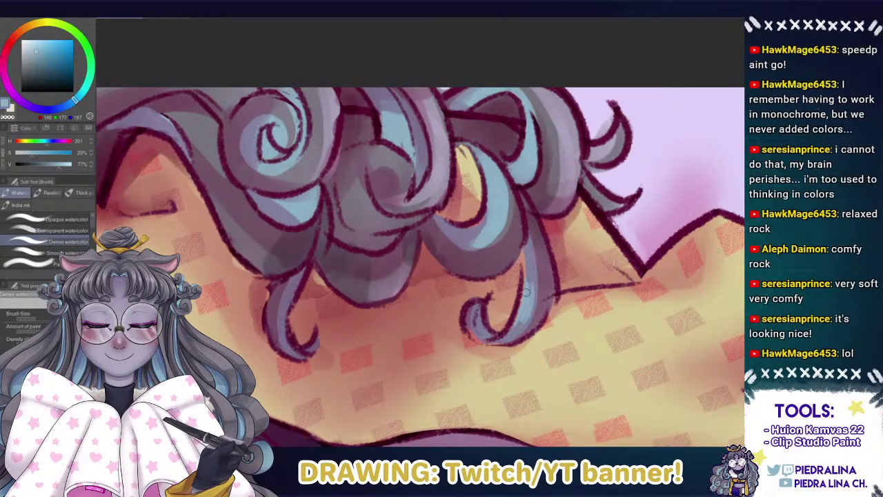
pyautogui.moveTo(512, 325); pyautogui.dragTo(522, 309)
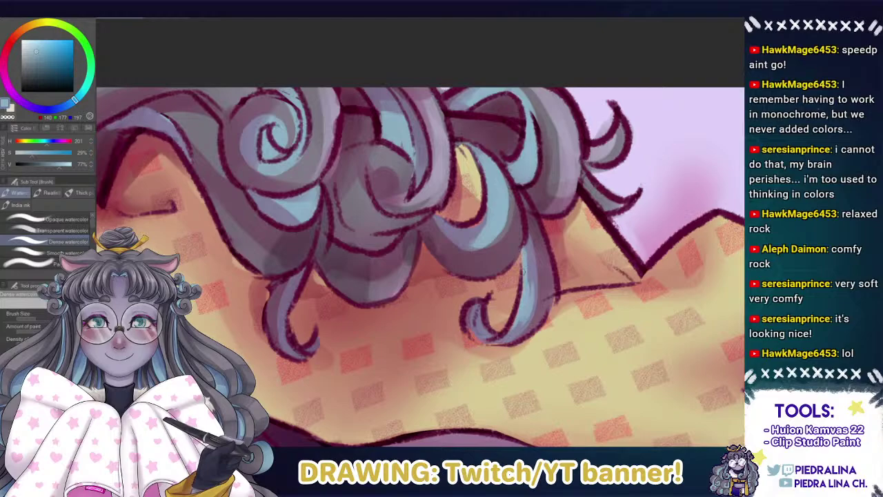
# Blend the upper end of the hanging curl's blue highlight using gray-purples sampled from the surrounding hair.
pyautogui.keyDown('alt'); pyautogui.click(524, 254); pyautogui.keyUp('alt')
pyautogui.keyDown('alt'); pyautogui.click(520, 247); pyautogui.keyUp('alt')
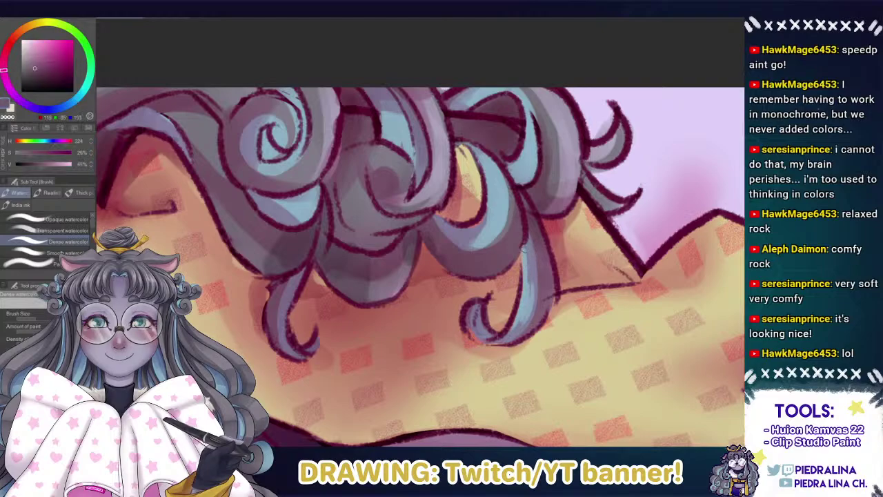
pyautogui.keyDown('alt'); pyautogui.click(526, 258); pyautogui.keyUp('alt')
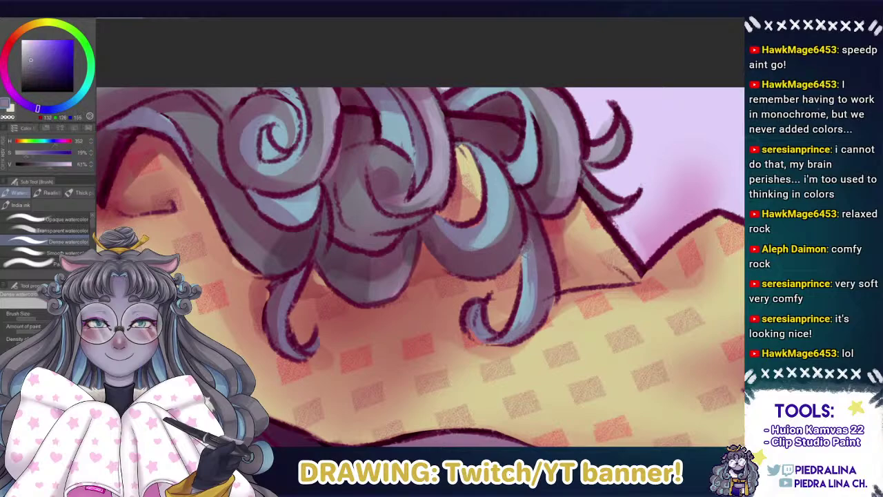
pyautogui.keyDown('alt'); pyautogui.click(529, 240); pyautogui.keyUp('alt')
pyautogui.moveTo(527, 243); pyautogui.dragTo(521, 254)
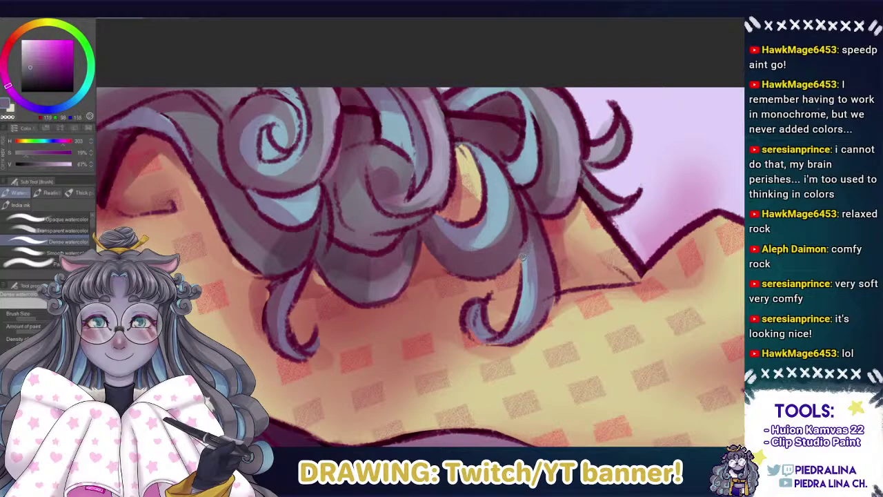
# Retry the dark magenta line running down from the root of the hanging curl, undoing the unwanted strokes.
pyautogui.keyDown('alt'); pyautogui.click(530, 236); pyautogui.keyUp('alt')
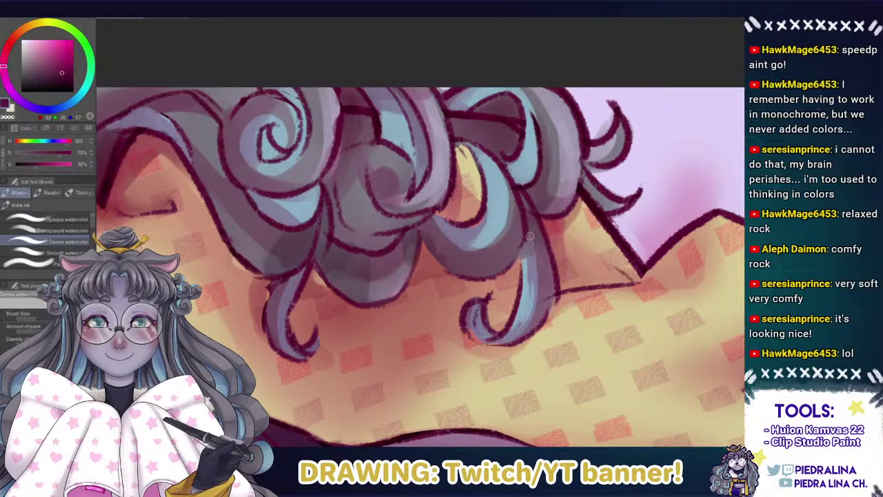
pyautogui.hotkey('ctrl', 'z')
pyautogui.moveTo(529, 236)
pyautogui.mouseDown()
pyautogui.moveTo(535, 300)
pyautogui.moveTo(535, 272)
pyautogui.moveTo(538, 283)
pyautogui.mouseUp()
pyautogui.hotkey('ctrl', 'z')
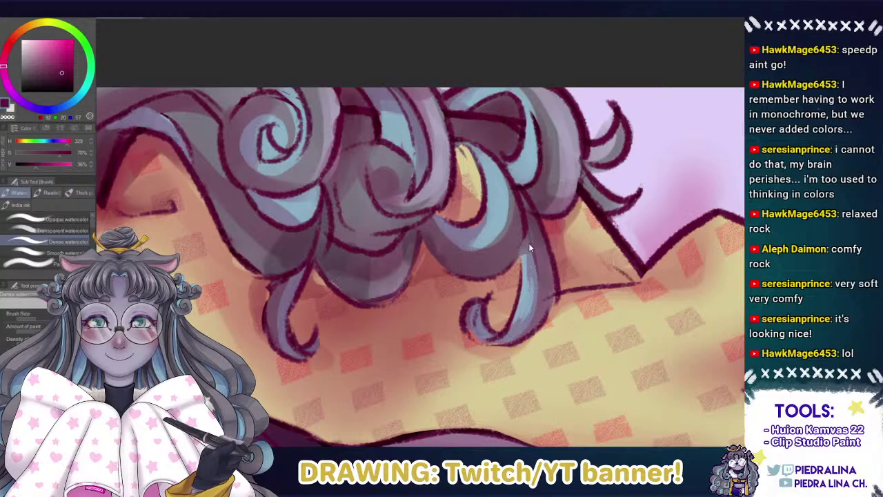
pyautogui.moveTo(528, 234); pyautogui.dragTo(537, 294)
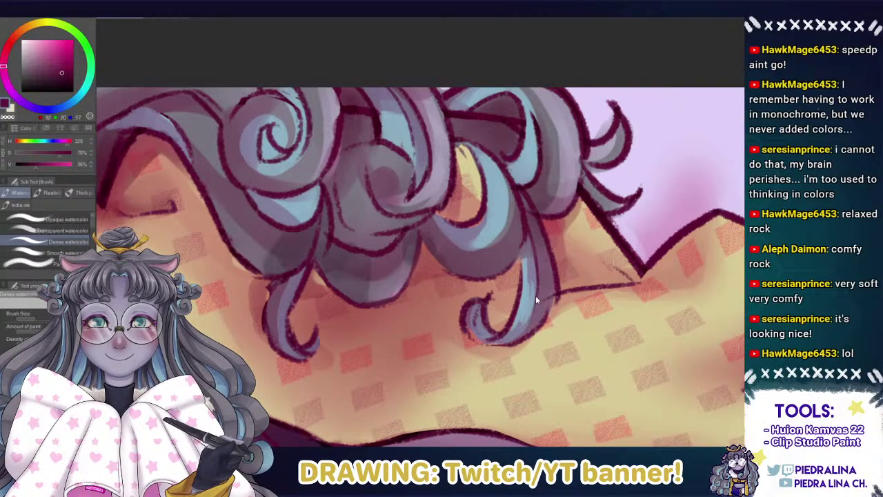
# Shade the hanging curl with gray-purples sampled from the hair and redraw its outer edge in dark magenta.
pyautogui.keyDown('alt'); pyautogui.click(519, 237); pyautogui.keyUp('alt')
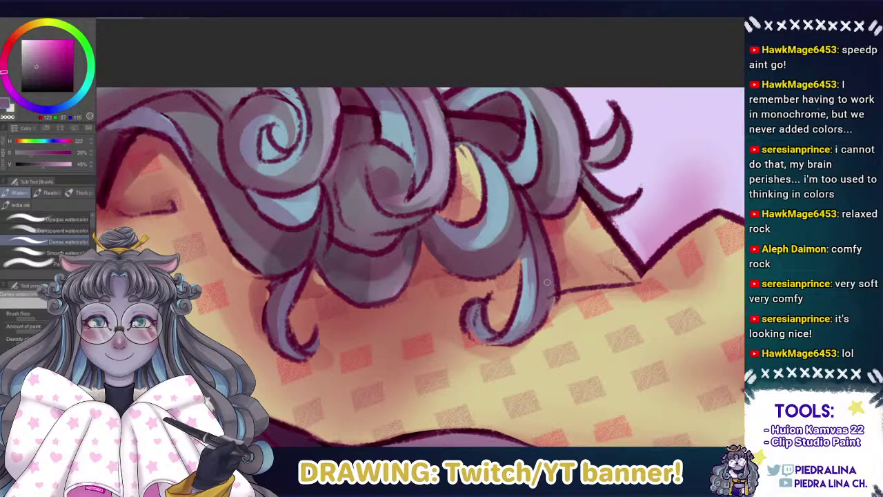
pyautogui.keyDown('alt'); pyautogui.click(556, 202); pyautogui.keyUp('alt')
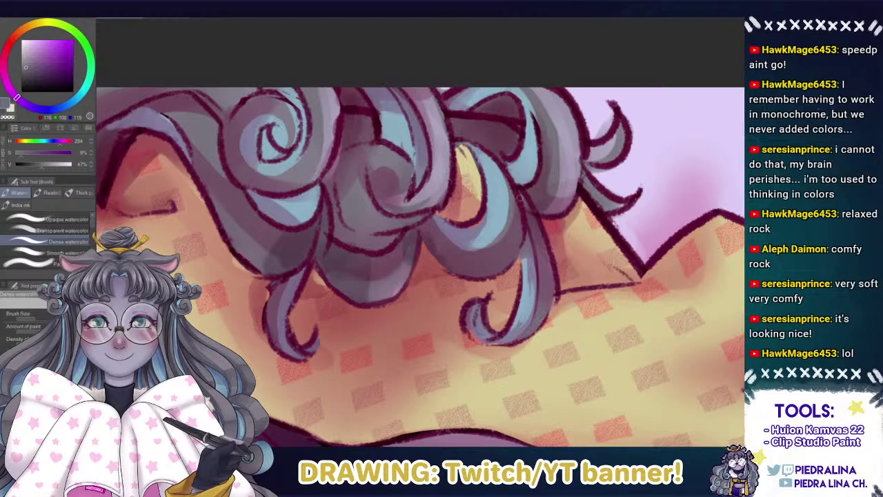
pyautogui.keyDown('alt'); pyautogui.click(504, 158); pyautogui.keyUp('alt')
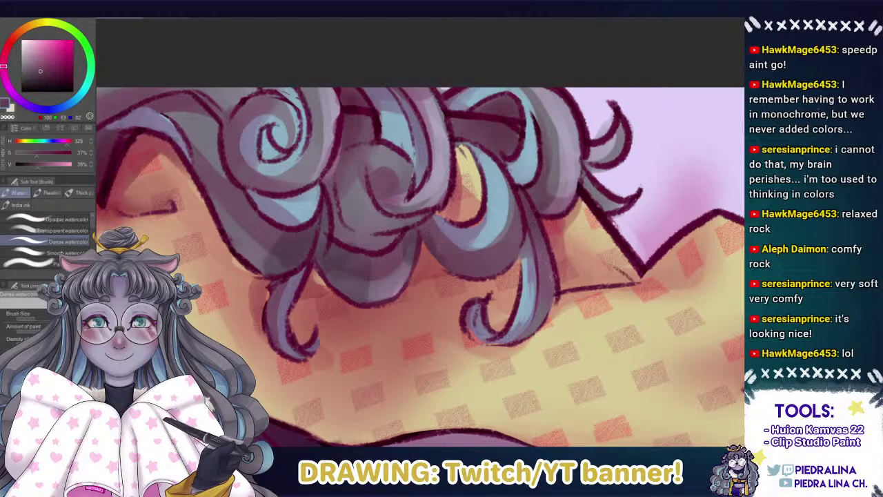
pyautogui.keyDown('alt'); pyautogui.click(556, 280); pyautogui.keyUp('alt')
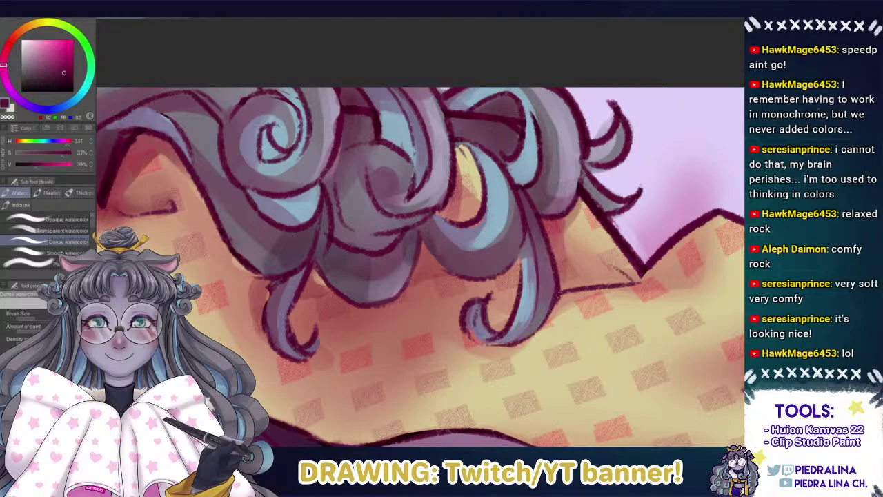
pyautogui.moveTo(558, 295); pyautogui.dragTo(548, 317)
# Soften the dark fold line on the blanket beside the hanging curl, using reds and oranges sampled from the blanket.
pyautogui.keyDown('alt'); pyautogui.click(564, 303); pyautogui.keyUp('alt')
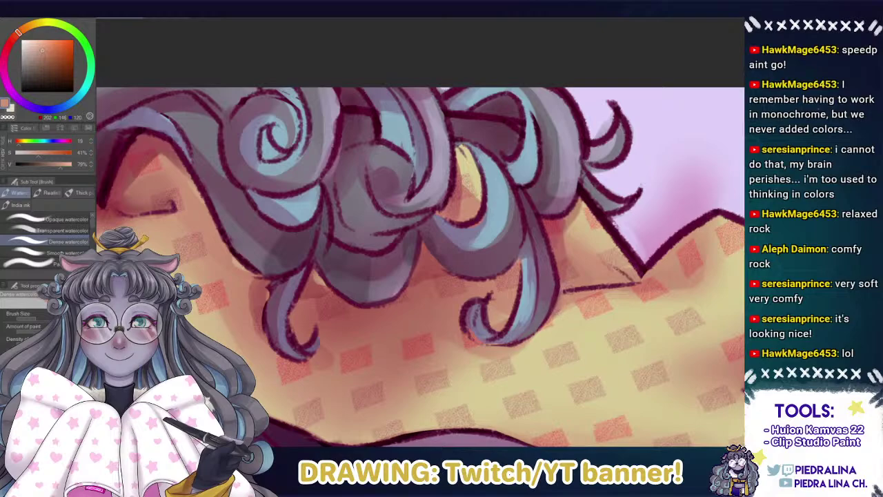
pyautogui.keyDown('alt'); pyautogui.click(320, 345); pyautogui.keyUp('alt')
pyautogui.keyDown('alt'); pyautogui.click(544, 192); pyautogui.keyUp('alt')
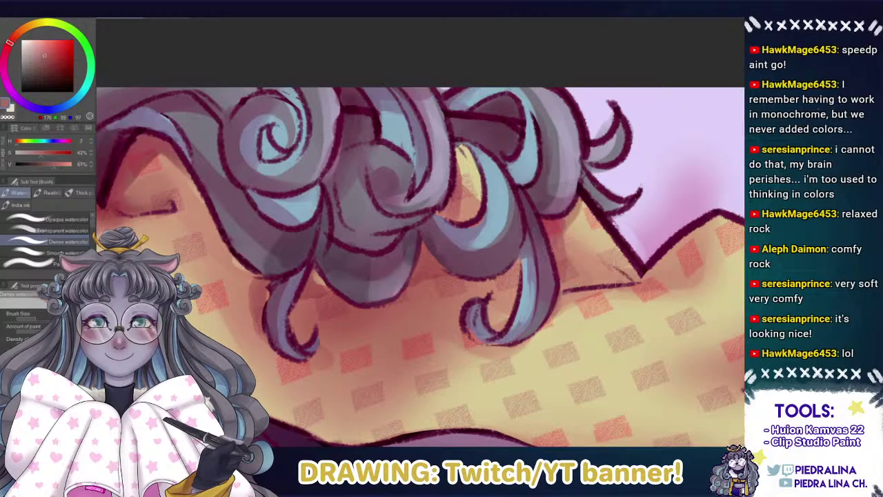
pyautogui.moveTo(626, 280); pyautogui.dragTo(570, 289)
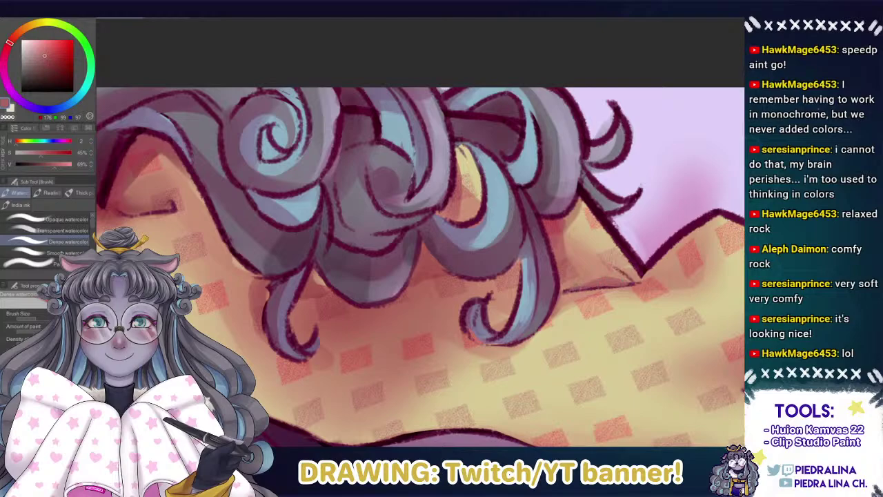
pyautogui.keyDown('alt'); pyautogui.click(614, 280); pyautogui.keyUp('alt')
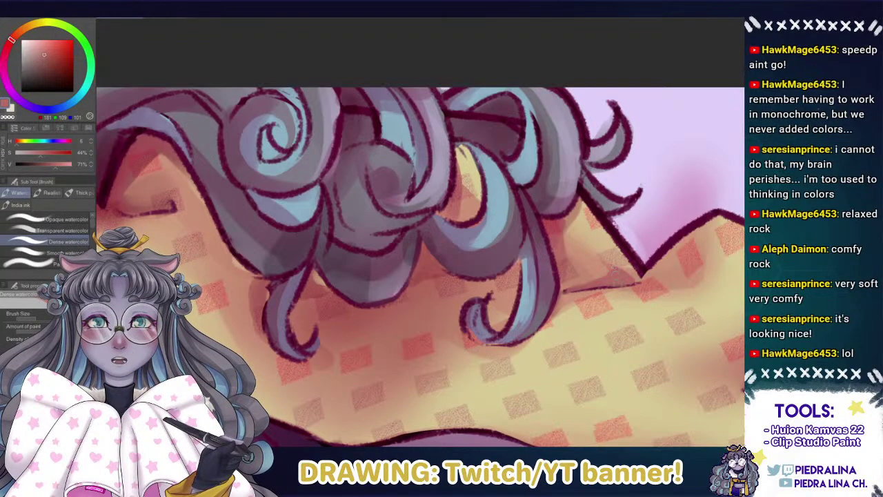
pyautogui.keyDown('alt'); pyautogui.click(594, 274); pyautogui.keyUp('alt')
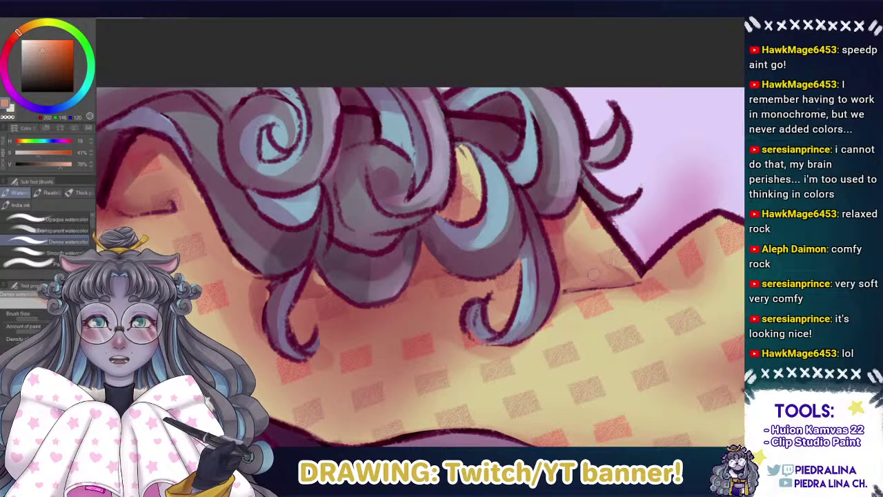
pyautogui.keyDown('alt'); pyautogui.click(574, 260); pyautogui.keyUp('alt')
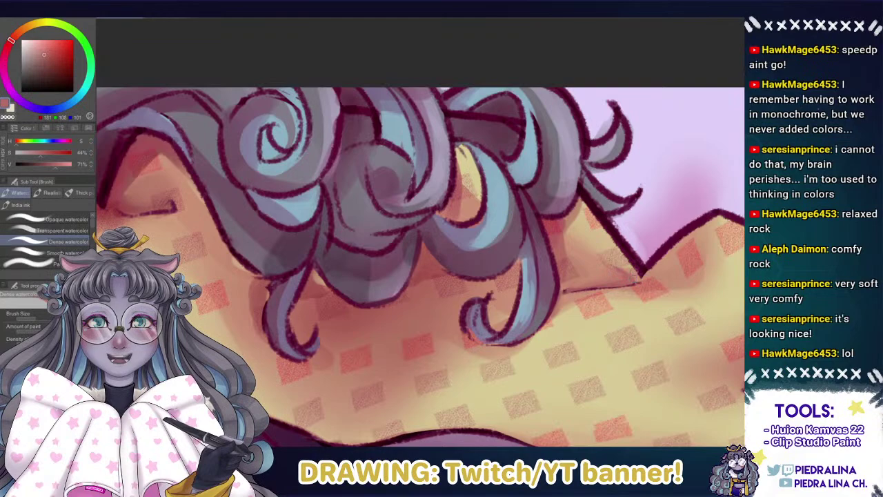
# Paint over the fold line toward the blanket's notch with sampled peach and touch up the notch's outline in dark magenta.
pyautogui.moveTo(534, 248); pyautogui.dragTo(474, 231)
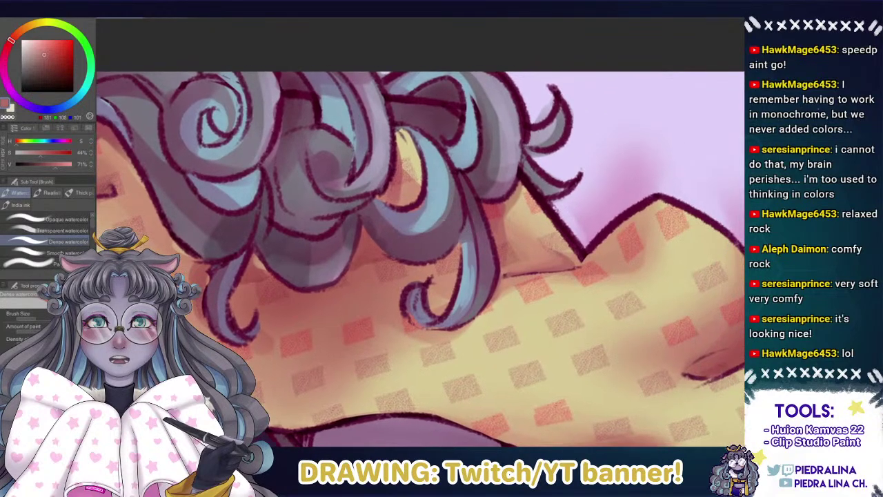
pyautogui.keyDown('alt'); pyautogui.click(388, 251); pyautogui.keyUp('alt')
pyautogui.moveTo(527, 207)
pyautogui.mouseDown()
pyautogui.moveTo(574, 267)
pyautogui.moveTo(535, 273)
pyautogui.moveTo(461, 251)
pyautogui.moveTo(433, 263)
pyautogui.mouseUp()
pyautogui.keyDown('alt'); pyautogui.click(450, 250); pyautogui.keyUp('alt')
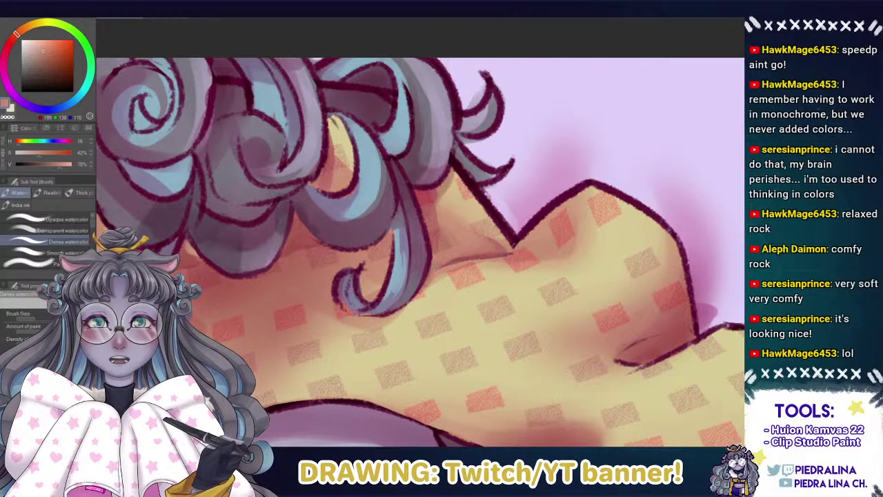
pyautogui.moveTo(523, 243); pyautogui.dragTo(492, 256)
pyautogui.keyDown('alt'); pyautogui.click(523, 244); pyautogui.keyUp('alt')
pyautogui.keyDown('alt'); pyautogui.click(518, 236); pyautogui.keyUp('alt')
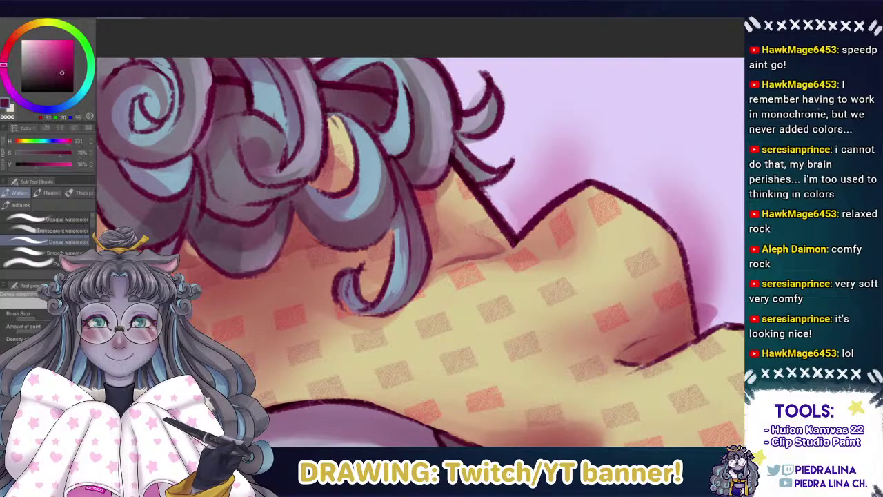
# Blend the shadow around the blanket fold beside the curl, alternating reds and peach tones sampled from the blanket.
pyautogui.keyDown('alt'); pyautogui.click(475, 259); pyautogui.keyUp('alt')
pyautogui.keyDown('alt'); pyautogui.click(485, 257); pyautogui.keyUp('alt')
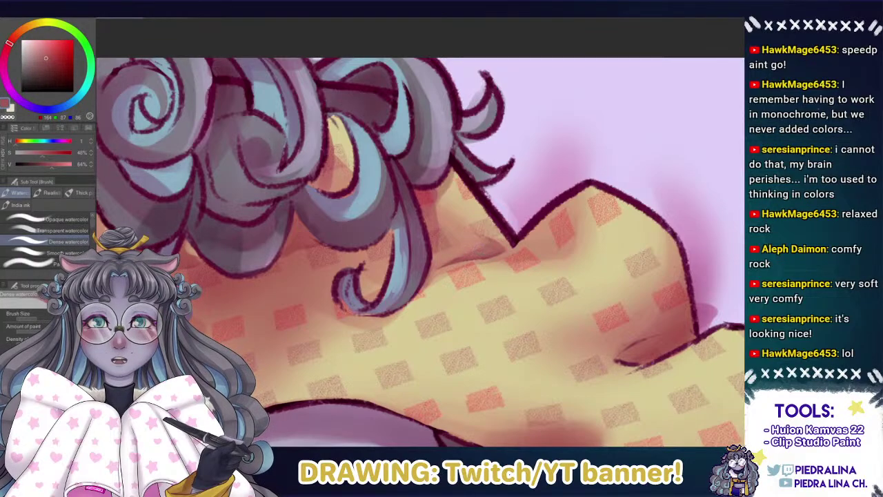
pyautogui.keyDown('alt'); pyautogui.click(466, 253); pyautogui.keyUp('alt')
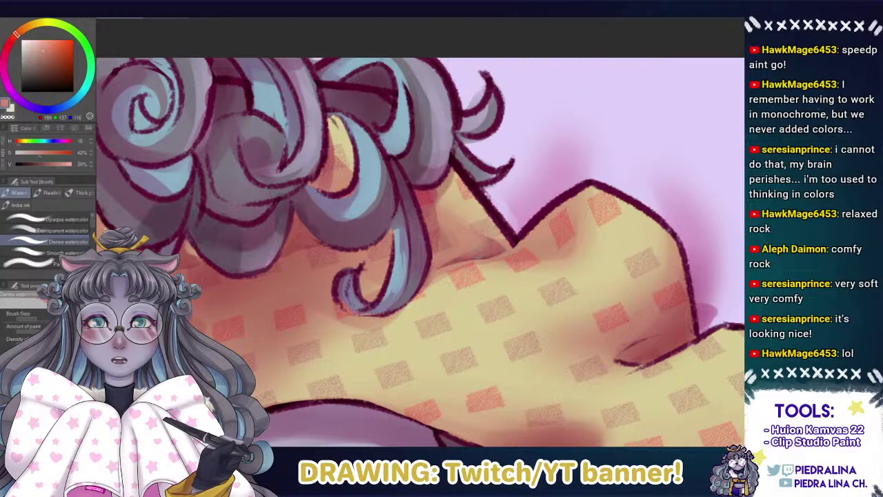
pyautogui.keyDown('alt'); pyautogui.click(488, 244); pyautogui.keyUp('alt')
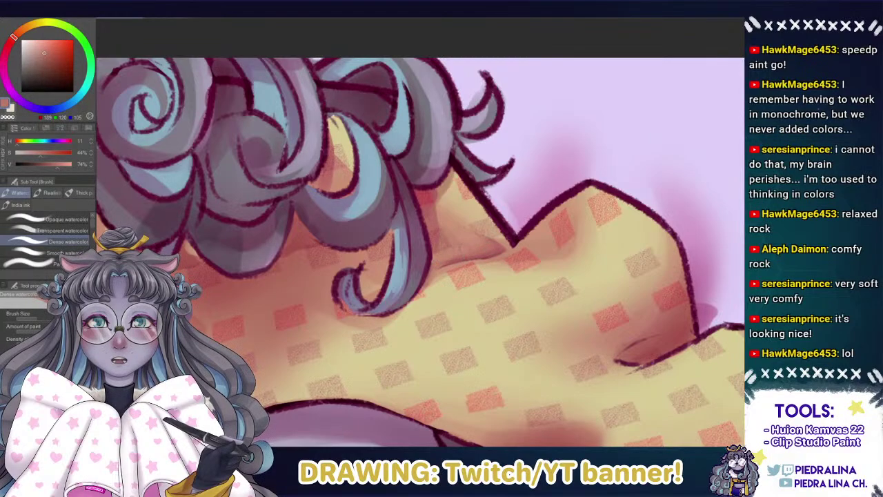
pyautogui.keyDown('alt'); pyautogui.click(469, 244); pyautogui.keyUp('alt')
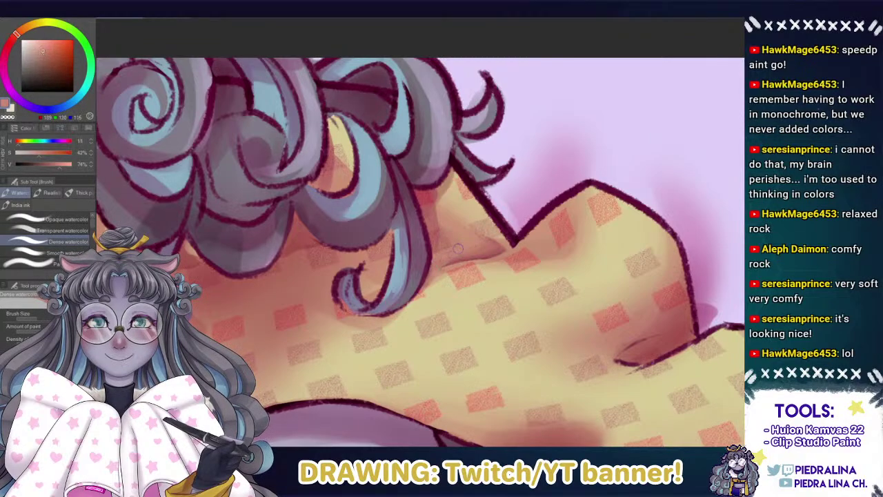
pyautogui.keyDown('alt'); pyautogui.click(426, 282); pyautogui.keyUp('alt')
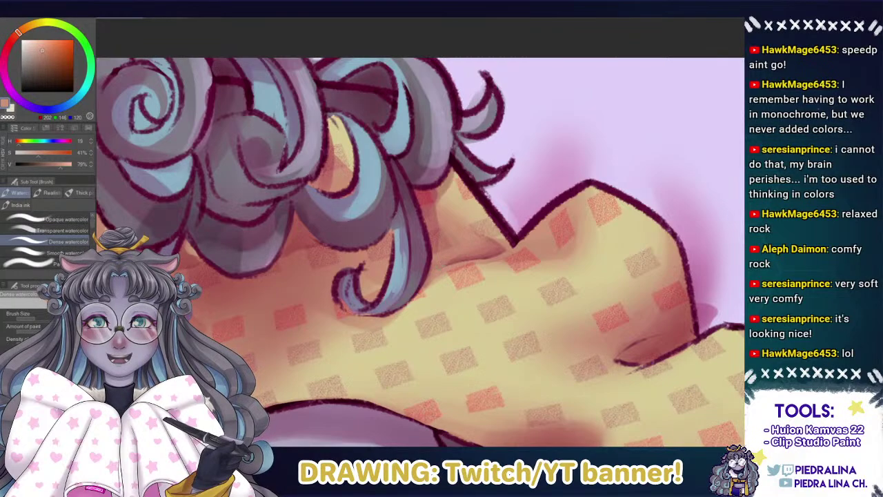
pyautogui.keyDown('alt'); pyautogui.click(445, 261); pyautogui.keyUp('alt')
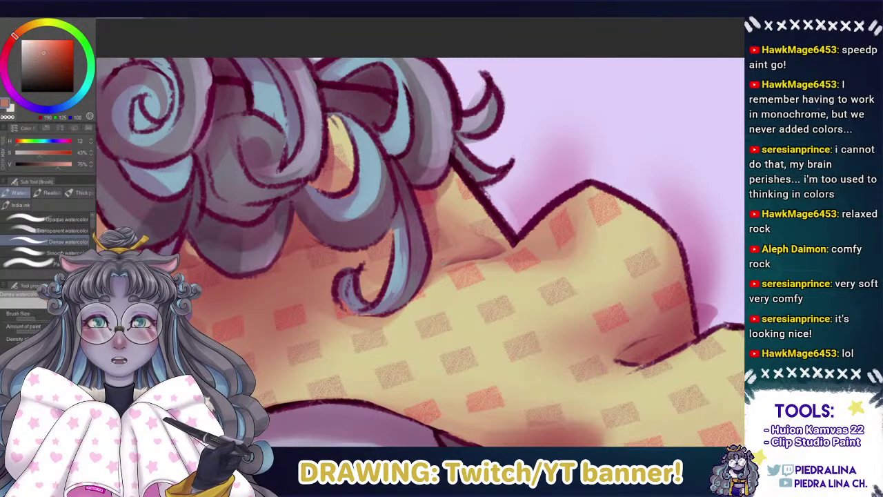
# Refine the hanging curl's outer outline in dark magenta and touch up the adjacent blanket shadow with sampled reds and peach.
pyautogui.keyDown('alt'); pyautogui.click(430, 260); pyautogui.keyUp('alt')
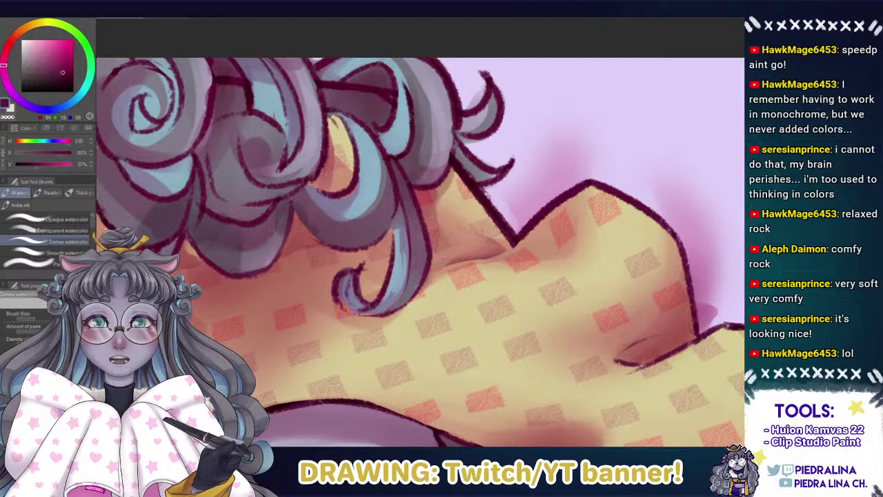
pyautogui.moveTo(418, 209); pyautogui.dragTo(429, 241)
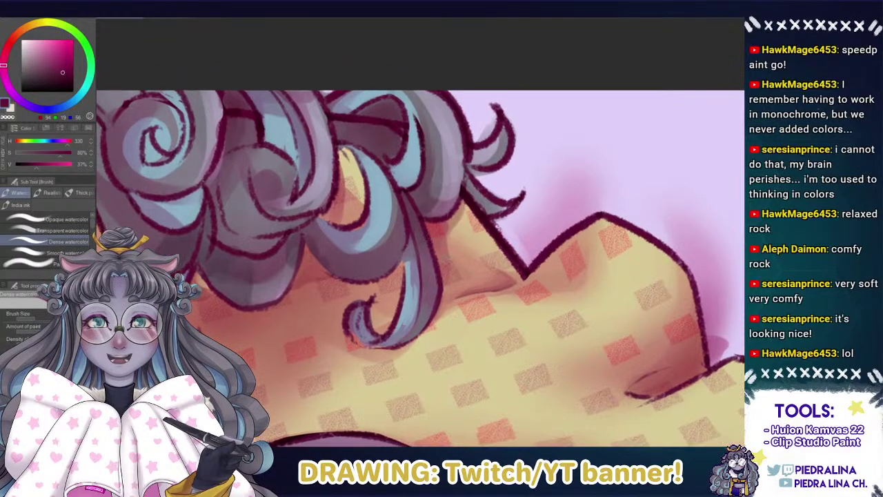
pyautogui.keyDown('alt'); pyautogui.click(461, 234); pyautogui.keyUp('alt')
pyautogui.moveTo(438, 288); pyautogui.dragTo(433, 240)
pyautogui.moveTo(440, 287); pyautogui.dragTo(436, 258)
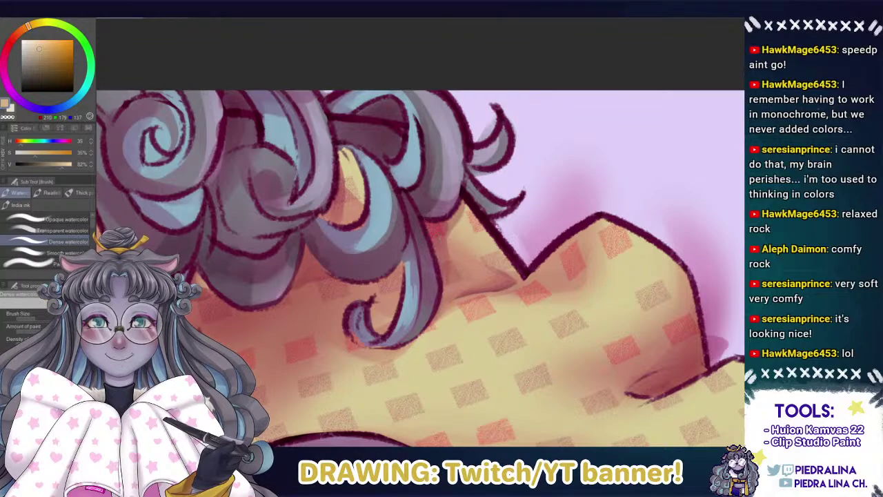
pyautogui.keyDown('alt'); pyautogui.click(437, 234); pyautogui.keyUp('alt')
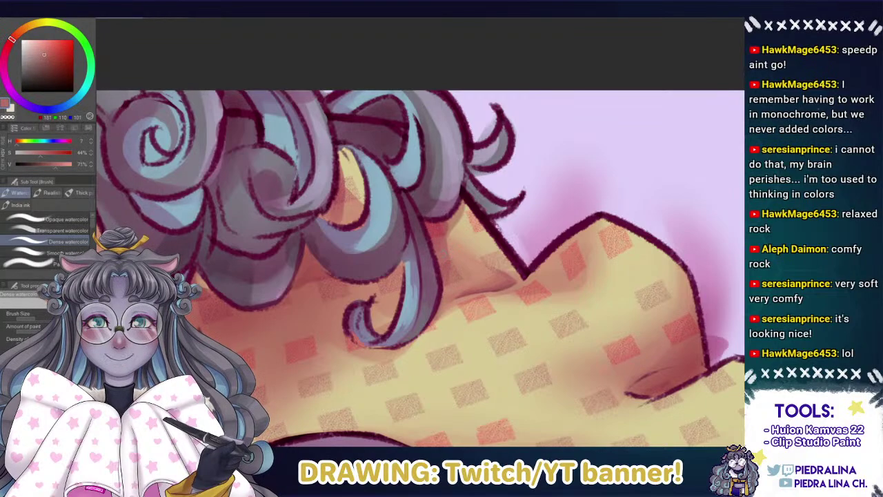
pyautogui.keyDown('alt'); pyautogui.click(453, 248); pyautogui.keyUp('alt')
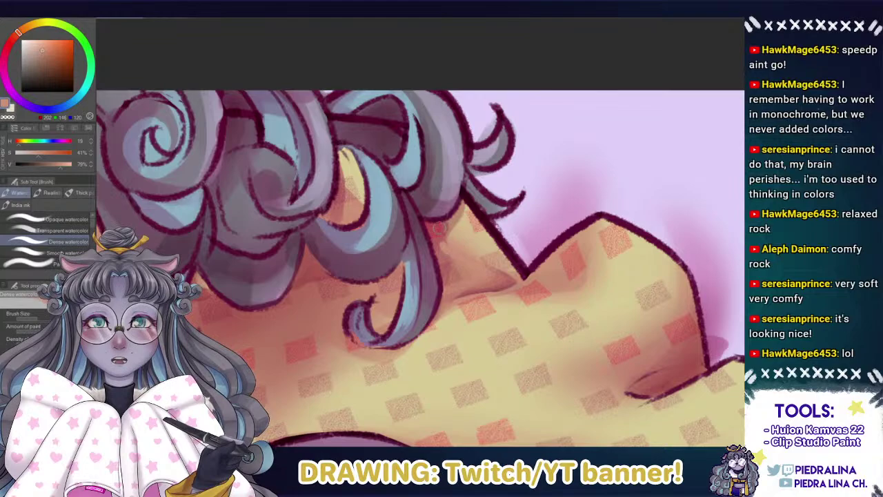
# Mirror the canvas and touch up the blanket shadow under the curls with the Dense watercolor brush, using sampled red and orange.
pyautogui.press(',')
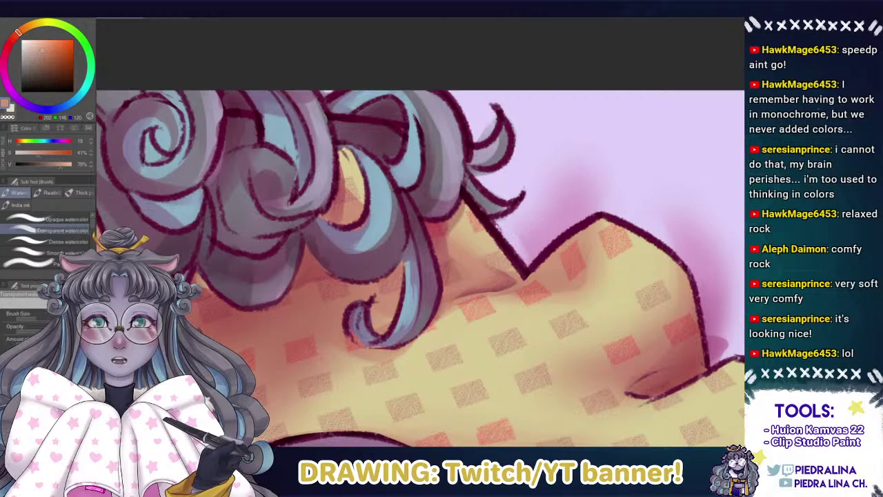
pyautogui.press('h')
pyautogui.moveTo(386, 244); pyautogui.dragTo(408, 241)
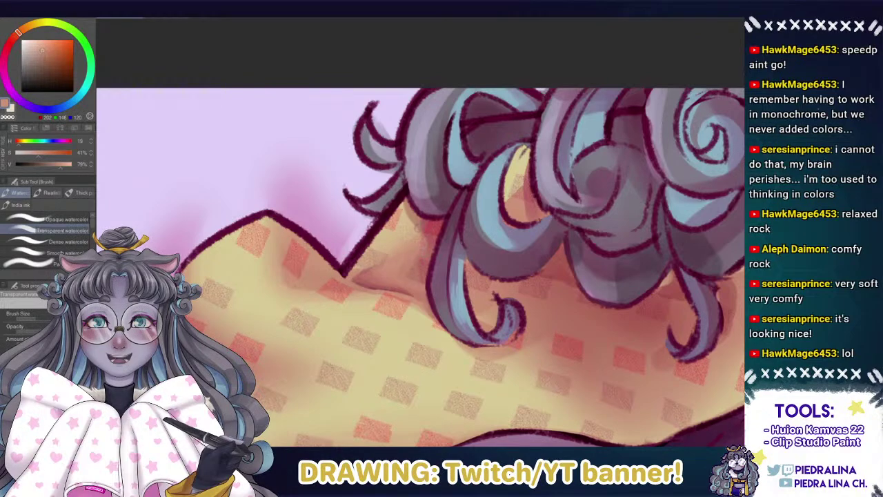
pyautogui.keyDown('alt'); pyautogui.click(428, 238); pyautogui.keyUp('alt')
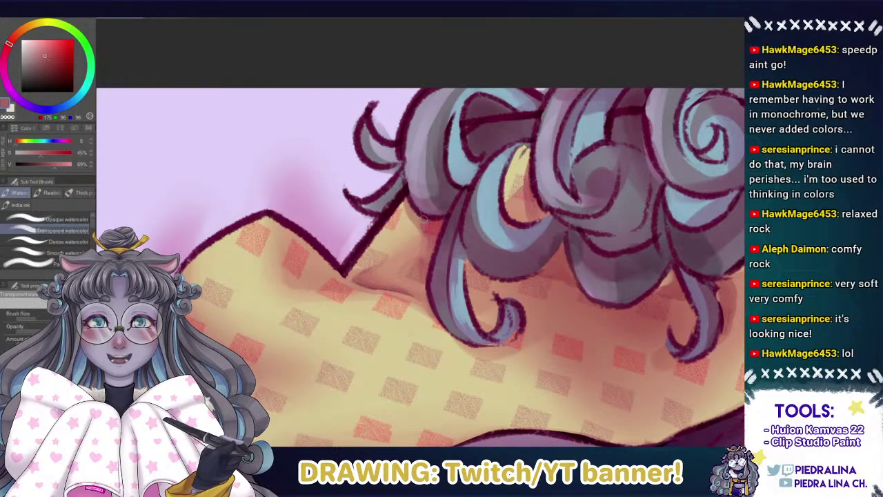
pyautogui.press('p')
pyautogui.press('b')
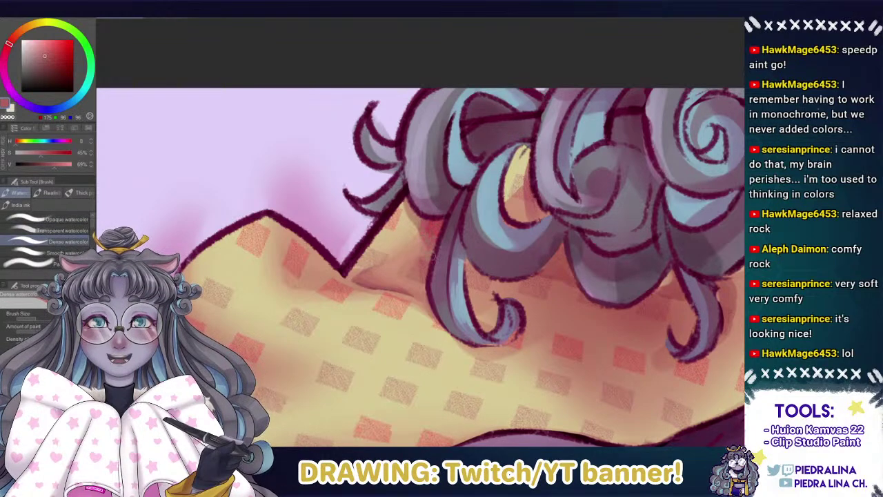
pyautogui.keyDown('alt'); pyautogui.click(406, 208); pyautogui.keyUp('alt')
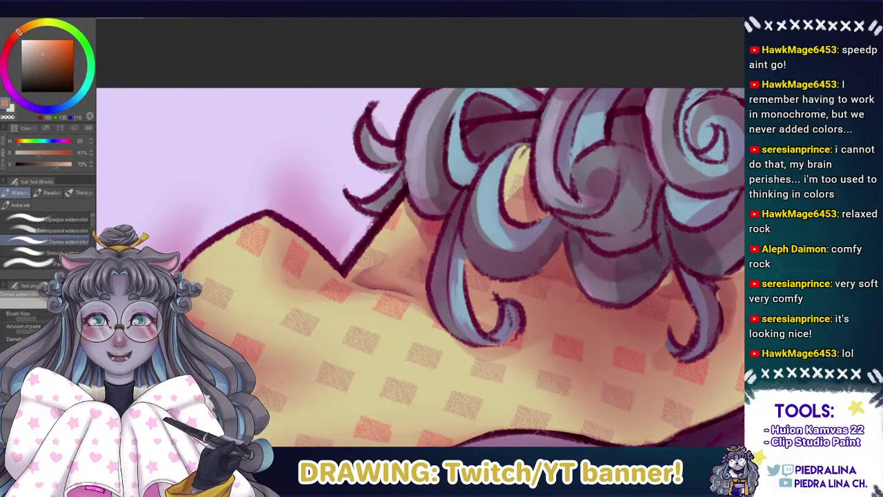
# Touch up the blanket shadow between the hair curls and the notch with sampled beige, peach and red.
pyautogui.keyDown('alt'); pyautogui.click(407, 223); pyautogui.keyUp('alt')
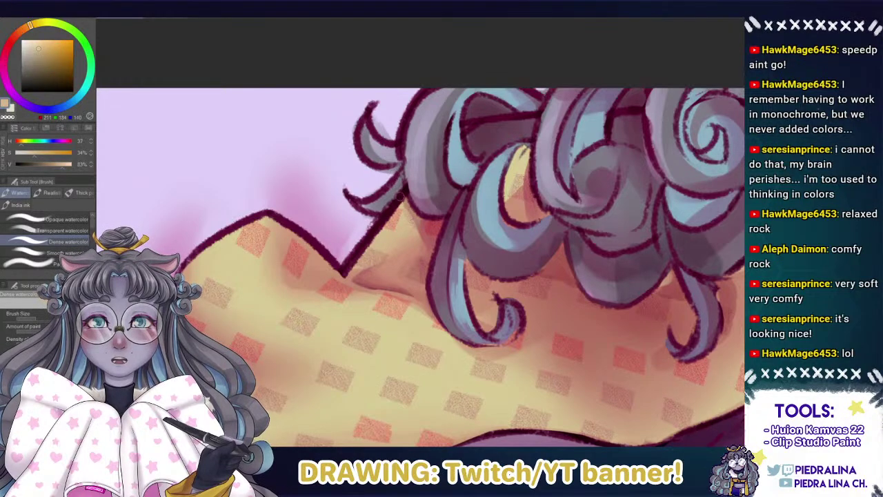
pyautogui.keyDown('alt'); pyautogui.click(411, 210); pyautogui.keyUp('alt')
pyautogui.keyDown('alt'); pyautogui.click(409, 221); pyautogui.keyUp('alt')
pyautogui.keyDown('alt'); pyautogui.click(406, 214); pyautogui.keyUp('alt')
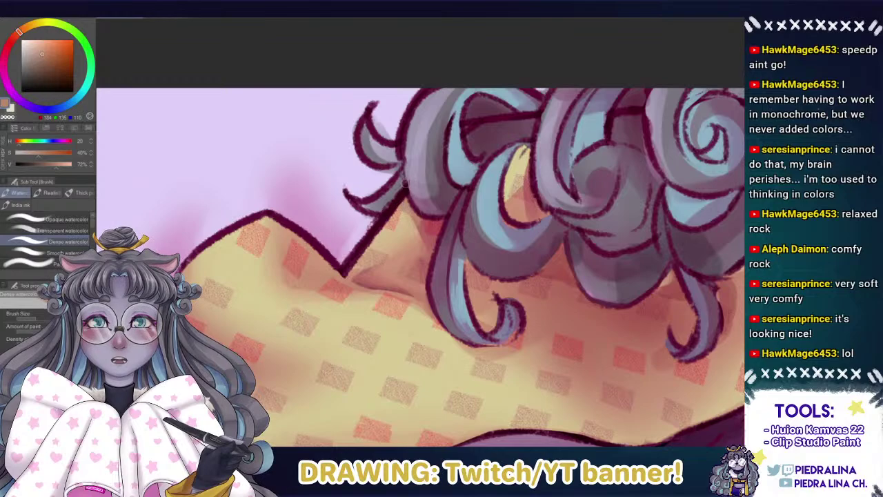
pyautogui.keyDown('alt'); pyautogui.click(425, 222); pyautogui.keyUp('alt')
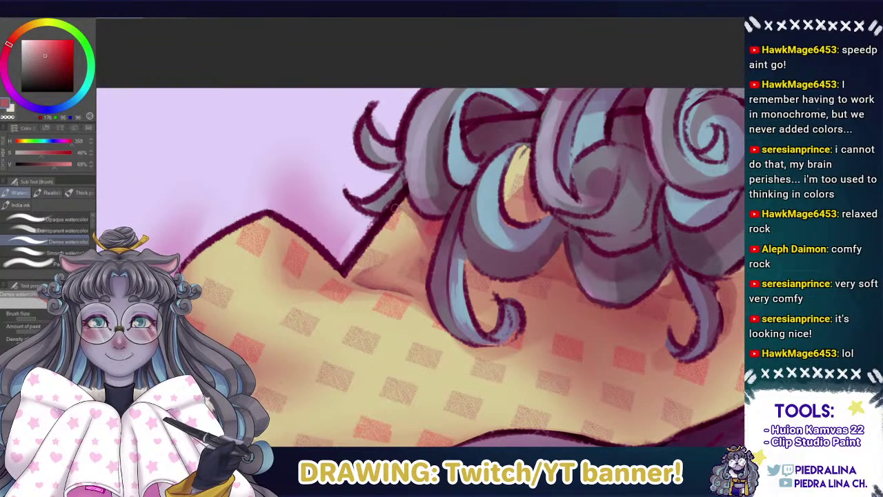
# Undo the last shadow stroke and rework the blanket's edge between the curls and the notch, sampling dark magenta.
pyautogui.hotkey('ctrl', 'z')
pyautogui.moveTo(401, 199)
pyautogui.mouseDown()
pyautogui.moveTo(358, 260)
pyautogui.moveTo(393, 201)
pyautogui.moveTo(386, 217)
pyautogui.moveTo(358, 222)
pyautogui.moveTo(364, 245)
pyautogui.mouseUp()
pyautogui.moveTo(359, 222); pyautogui.dragTo(374, 226)
pyautogui.hotkey('ctrl', 'z')
pyautogui.keyDown('alt'); pyautogui.click(355, 270); pyautogui.keyUp('alt')
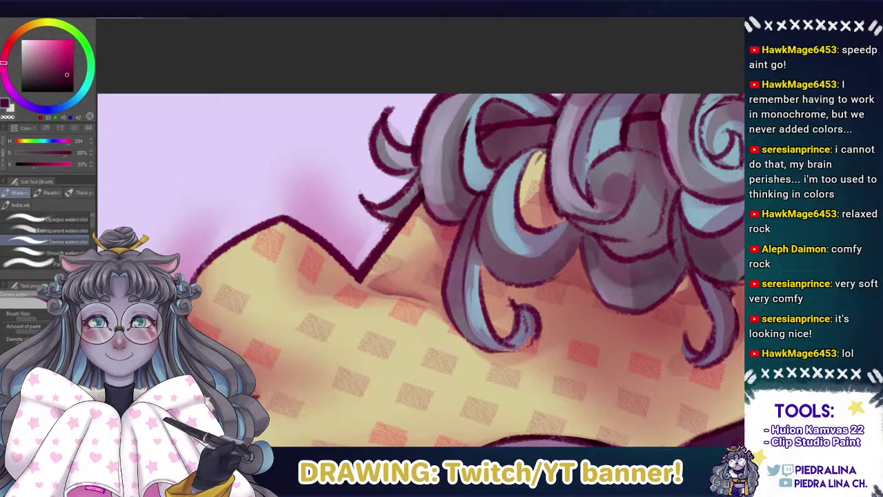
# Touch up the small lower curl beside the blanket's edge with sampled grey and lavender, and refine its outline in dark magenta.
pyautogui.keyDown('alt'); pyautogui.click(407, 204); pyautogui.keyUp('alt')
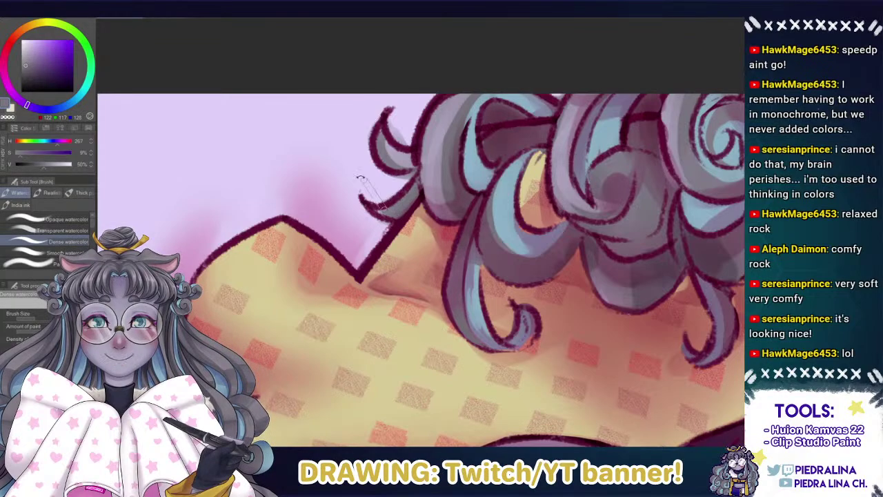
pyautogui.moveTo(361, 178); pyautogui.dragTo(389, 193)
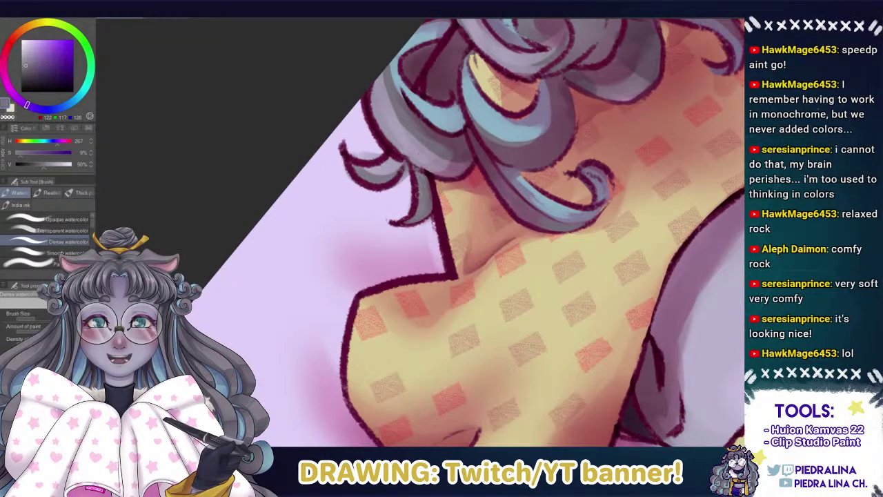
pyautogui.keyDown('alt'); pyautogui.click(417, 146); pyautogui.keyUp('alt')
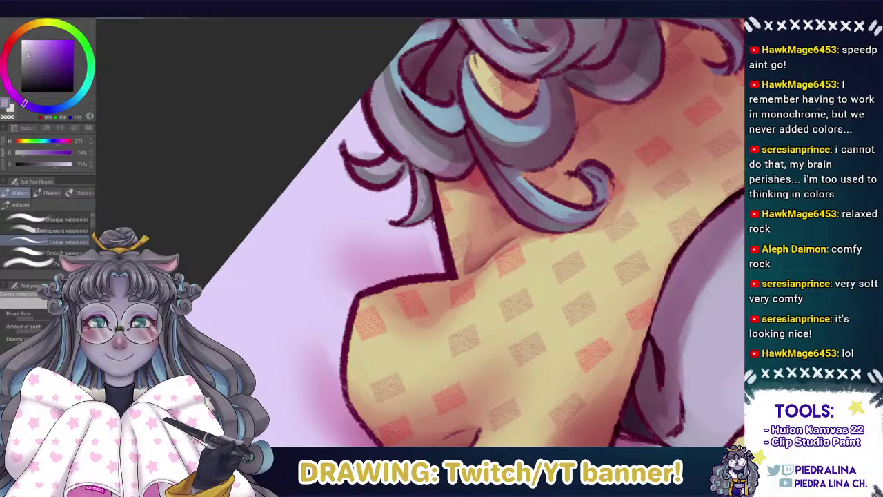
pyautogui.keyDown('alt'); pyautogui.click(433, 213); pyautogui.keyUp('alt')
pyautogui.moveTo(433, 214); pyautogui.dragTo(408, 224)
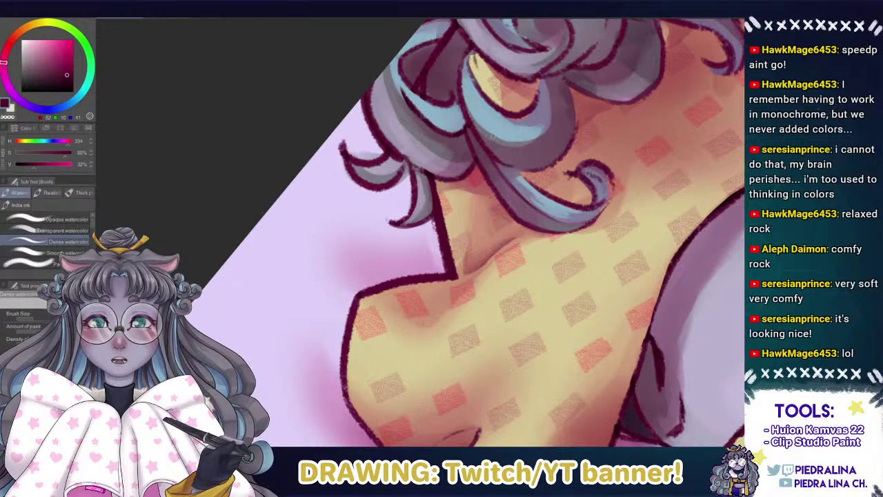
# Mirror the canvas back and erase the pink glow around the blanket's outline with the Hard eraser.
pyautogui.hotkey('ctrl', '@')
pyautogui.scroll(-3, 366, 164)
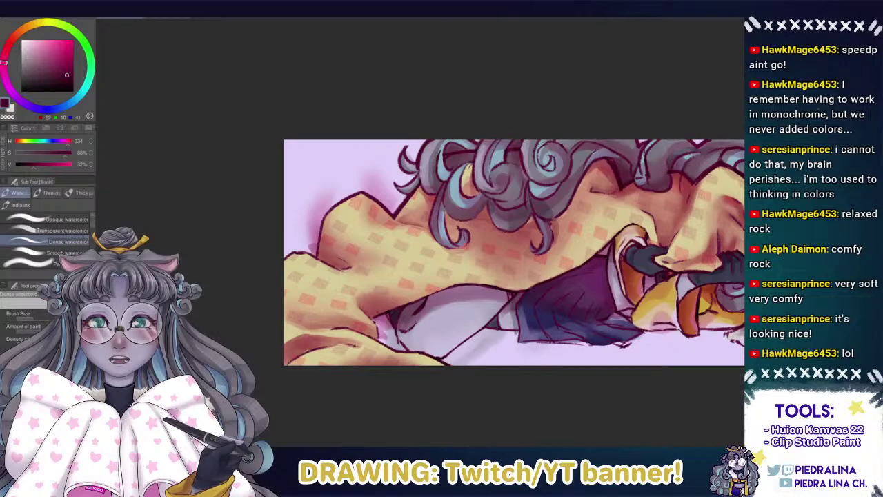
pyautogui.press('h')
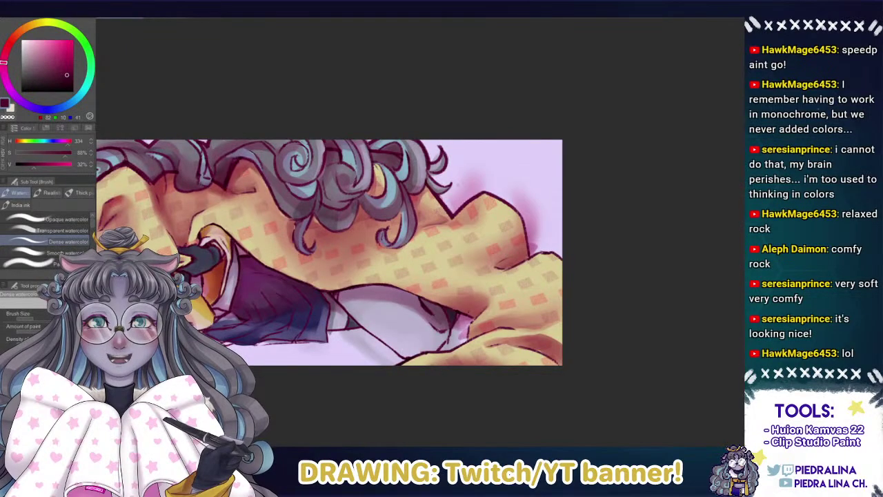
pyautogui.scroll(3, 490, 195)
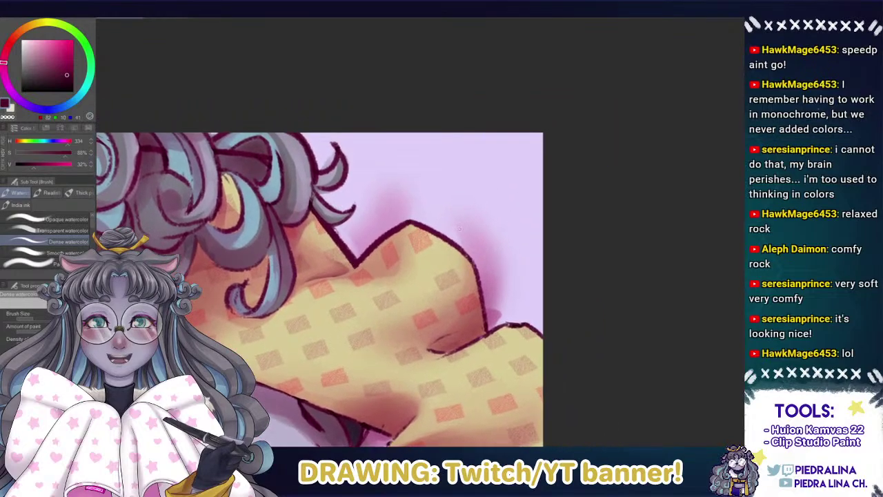
pyautogui.press('e')
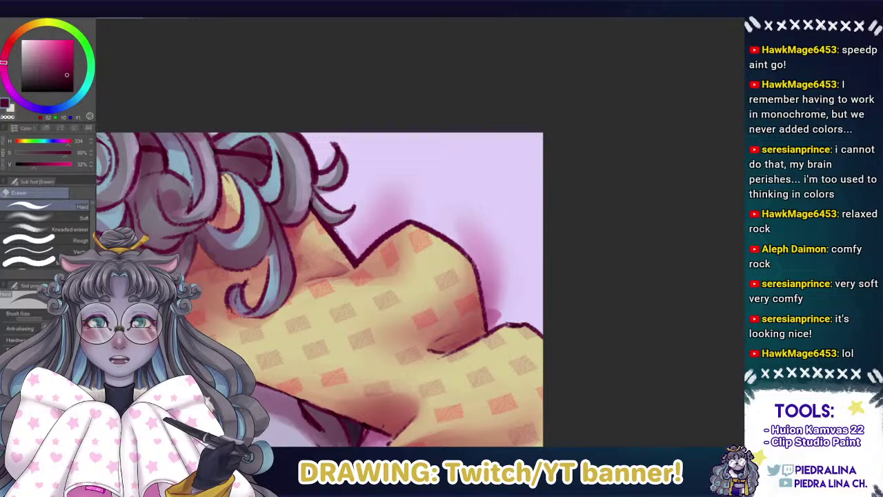
pyautogui.hotkey('ctrl', 'z')
pyautogui.hotkey('ctrl', 'y')
pyautogui.hotkey('ctrl', 'z')
pyautogui.hotkey('ctrl', 'y')
pyautogui.hotkey('ctrl', 'z')
pyautogui.hotkey('ctrl', 'y')
pyautogui.moveTo(471, 231)
pyautogui.mouseDown()
pyautogui.moveTo(458, 209)
pyautogui.moveTo(428, 198)
pyautogui.moveTo(471, 245)
pyautogui.moveTo(533, 253)
pyautogui.moveTo(452, 231)
pyautogui.moveTo(498, 289)
pyautogui.moveTo(476, 254)
pyautogui.moveTo(489, 263)
pyautogui.moveTo(509, 306)
pyautogui.moveTo(487, 330)
pyautogui.moveTo(484, 281)
pyautogui.moveTo(495, 276)
pyautogui.moveTo(521, 305)
pyautogui.moveTo(440, 200)
pyautogui.moveTo(469, 244)
pyautogui.moveTo(390, 190)
pyautogui.moveTo(399, 214)
pyautogui.moveTo(431, 212)
pyautogui.moveTo(382, 212)
pyautogui.moveTo(371, 226)
pyautogui.moveTo(393, 219)
pyautogui.moveTo(406, 192)
pyautogui.moveTo(418, 203)
pyautogui.moveTo(387, 176)
pyautogui.moveTo(372, 181)
pyautogui.moveTo(364, 164)
pyautogui.moveTo(366, 190)
pyautogui.moveTo(357, 192)
pyautogui.moveTo(367, 215)
pyautogui.moveTo(352, 227)
pyautogui.moveTo(370, 238)
pyautogui.mouseUp()
pyautogui.moveTo(287, 350)
pyautogui.mouseDown()
pyautogui.moveTo(357, 351)
pyautogui.moveTo(408, 201)
pyautogui.mouseUp()
pyautogui.moveTo(491, 311)
pyautogui.mouseDown()
pyautogui.moveTo(497, 298)
pyautogui.moveTo(495, 324)
pyautogui.moveTo(503, 289)
pyautogui.moveTo(491, 286)
pyautogui.mouseUp()
# Examine the illustration from the character's face across the blanket to its far end.
pyautogui.moveTo(341, 192)
pyautogui.mouseDown()
pyautogui.moveTo(538, 246)
pyautogui.moveTo(575, 269)
pyautogui.mouseUp()
pyautogui.moveTo(302, 224); pyautogui.dragTo(589, 246)
pyautogui.moveTo(163, 321)
pyautogui.mouseDown()
pyautogui.moveTo(344, 325)
pyautogui.moveTo(391, 308)
pyautogui.moveTo(400, 278)
pyautogui.mouseUp()
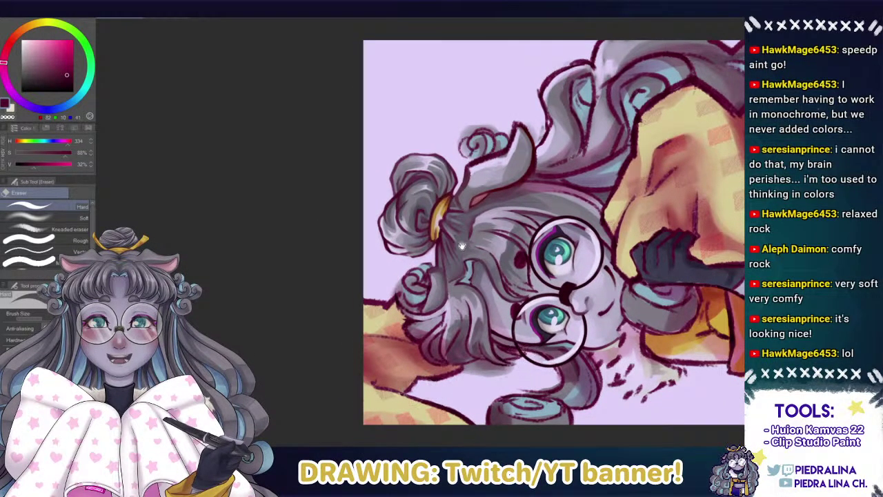
pyautogui.moveTo(502, 226); pyautogui.dragTo(344, 204)
pyautogui.moveTo(424, 237); pyautogui.dragTo(312, 243)
pyautogui.moveTo(414, 259); pyautogui.dragTo(313, 280)
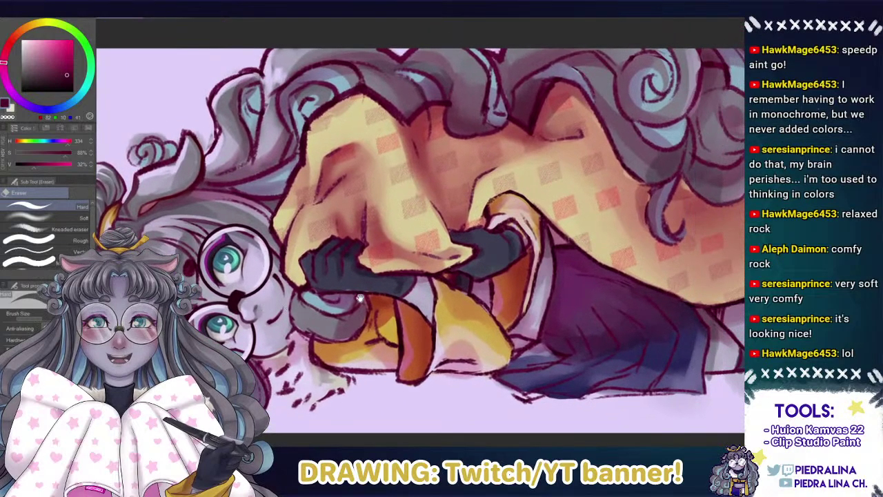
pyautogui.moveTo(412, 289); pyautogui.dragTo(303, 284)
pyautogui.moveTo(485, 237); pyautogui.dragTo(259, 269)
pyautogui.moveTo(413, 233); pyautogui.dragTo(335, 309)
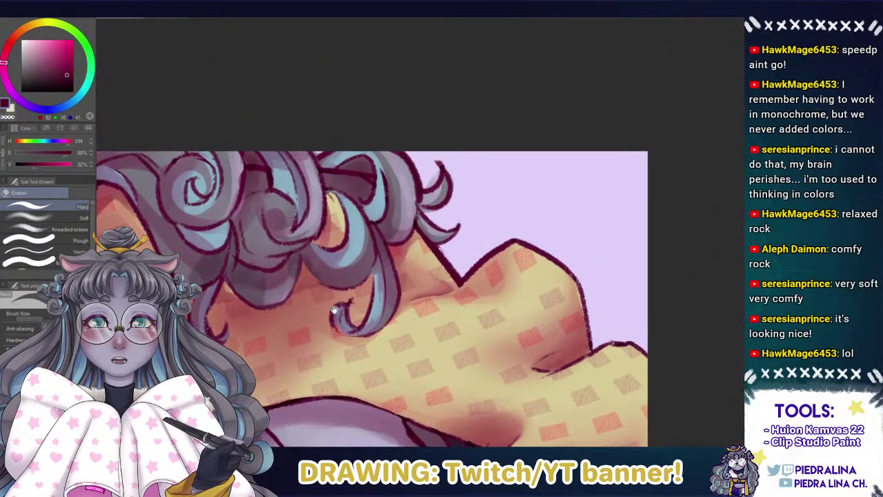
# Toggle the line art's visibility to check the painted colours beneath the curls and blanket outlines.
pyautogui.click(753, 297)
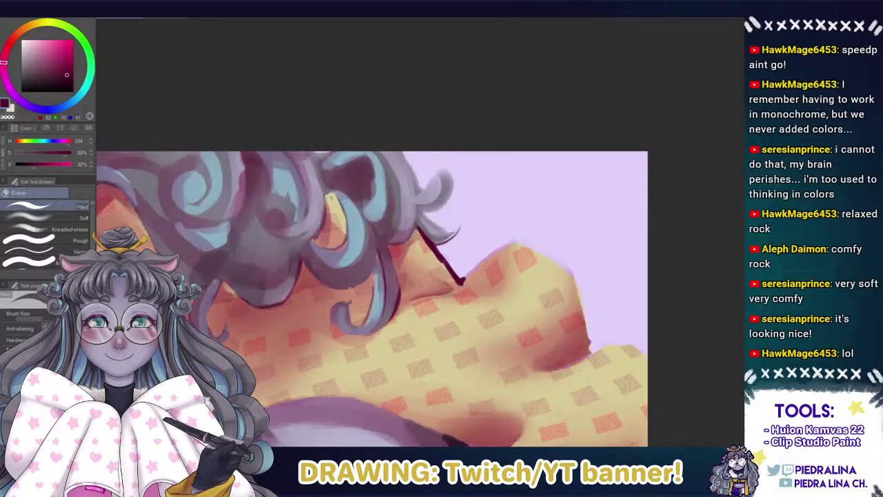
pyautogui.click(753, 297)
pyautogui.click(753, 297)
pyautogui.click(753, 296)
pyautogui.click(483, 199)
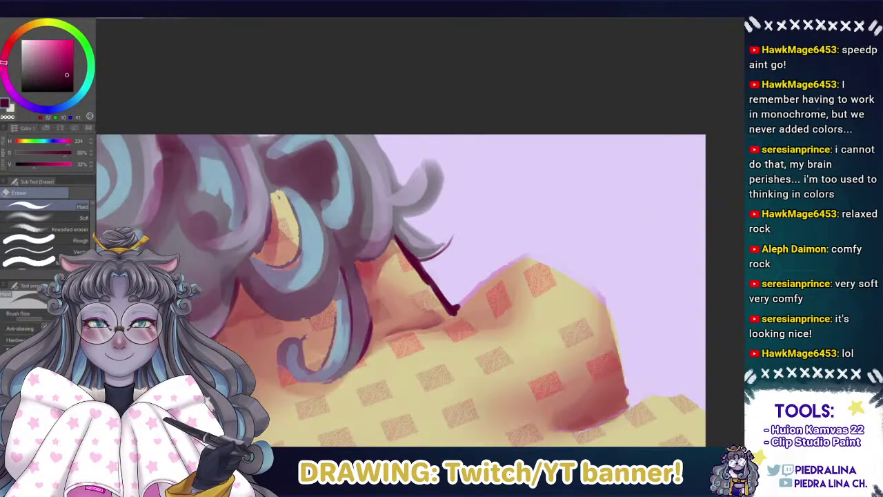
pyautogui.hotkey('ctrl', 'z')
pyautogui.hotkey('ctrl', 'y')
pyautogui.hotkey('ctrl', 'y')
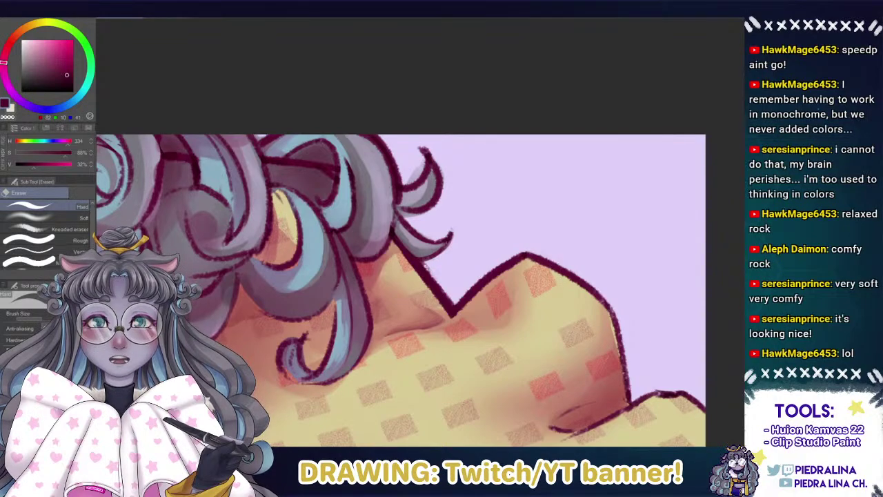
# Shade the outermost large curl above the blanket with the Dense watercolor brush, using sampled greys and lavender.
pyautogui.moveTo(372, 225); pyautogui.dragTo(391, 230)
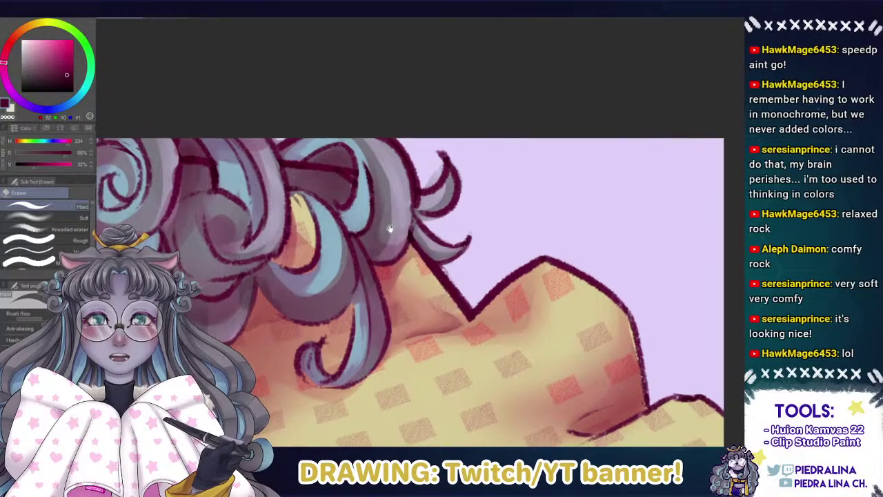
pyautogui.press('b')
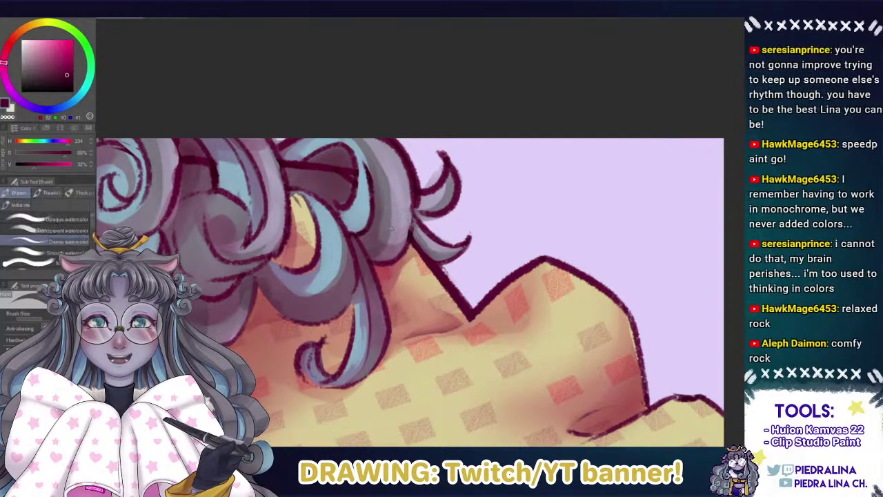
pyautogui.keyDown('alt'); pyautogui.click(401, 194); pyautogui.keyUp('alt')
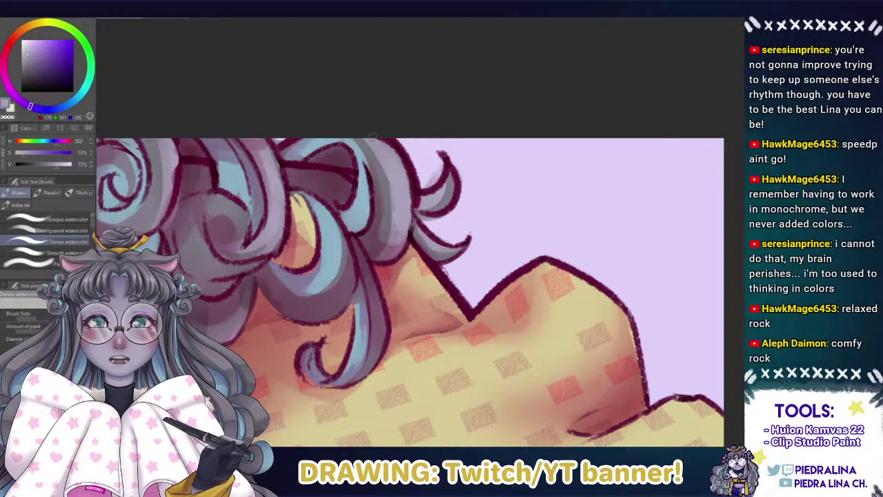
pyautogui.keyDown('alt'); pyautogui.click(390, 178); pyautogui.keyUp('alt')
pyautogui.moveTo(370, 142)
pyautogui.mouseDown()
pyautogui.moveTo(398, 204)
pyautogui.moveTo(371, 137)
pyautogui.moveTo(401, 197)
pyautogui.moveTo(371, 142)
pyautogui.moveTo(386, 180)
pyautogui.moveTo(400, 177)
pyautogui.moveTo(375, 145)
pyautogui.moveTo(401, 195)
pyautogui.moveTo(380, 141)
pyautogui.moveTo(391, 180)
pyautogui.moveTo(380, 145)
pyautogui.moveTo(406, 193)
pyautogui.moveTo(378, 146)
pyautogui.moveTo(367, 143)
pyautogui.moveTo(391, 207)
pyautogui.mouseUp()
pyautogui.keyDown('alt'); pyautogui.click(405, 206); pyautogui.keyUp('alt')
pyautogui.moveTo(394, 160)
pyautogui.mouseDown()
pyautogui.moveTo(407, 209)
pyautogui.moveTo(405, 186)
pyautogui.mouseUp()
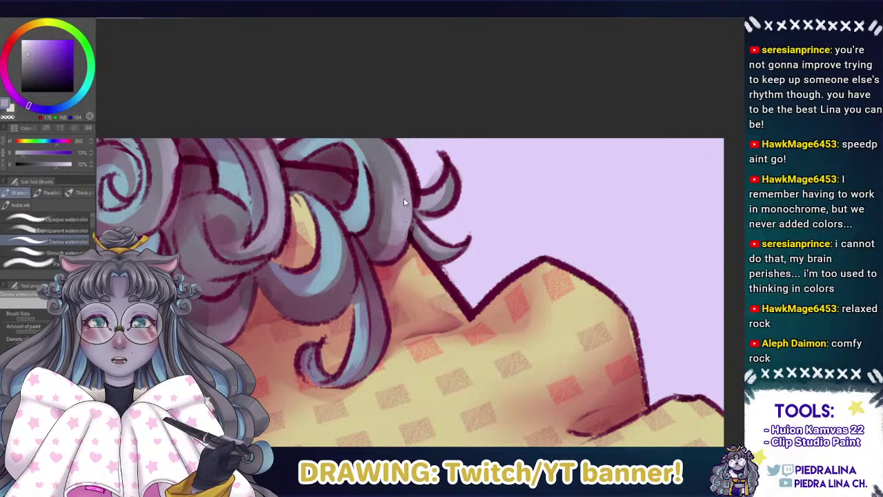
# Paint a pale lavender highlight down the outermost large curl and blend its edges with sampled greys.
pyautogui.keyDown('alt'); pyautogui.click(425, 148); pyautogui.keyUp('alt')
pyautogui.moveTo(404, 204)
pyautogui.mouseDown()
pyautogui.moveTo(406, 229)
pyautogui.moveTo(401, 221)
pyautogui.moveTo(393, 239)
pyautogui.mouseUp()
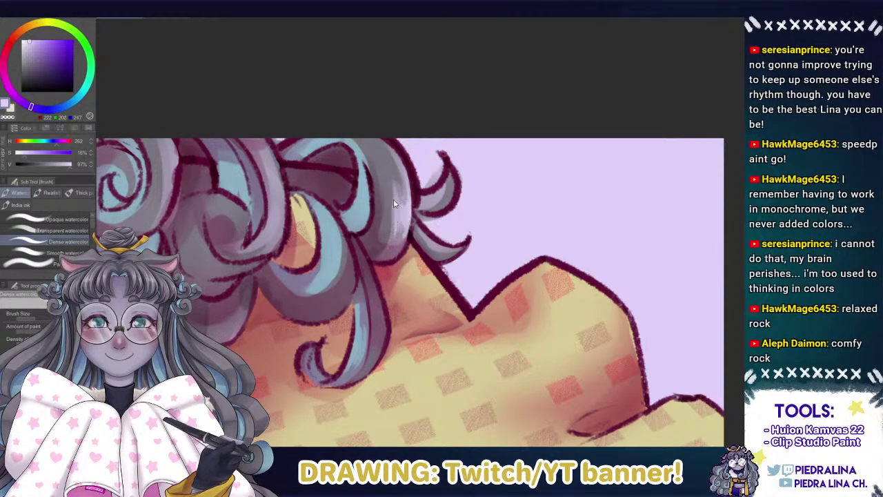
pyautogui.moveTo(406, 204)
pyautogui.mouseDown()
pyautogui.moveTo(404, 228)
pyautogui.moveTo(405, 207)
pyautogui.moveTo(400, 221)
pyautogui.moveTo(395, 198)
pyautogui.moveTo(386, 238)
pyautogui.mouseUp()
pyautogui.keyDown('alt'); pyautogui.click(396, 187); pyautogui.keyUp('alt')
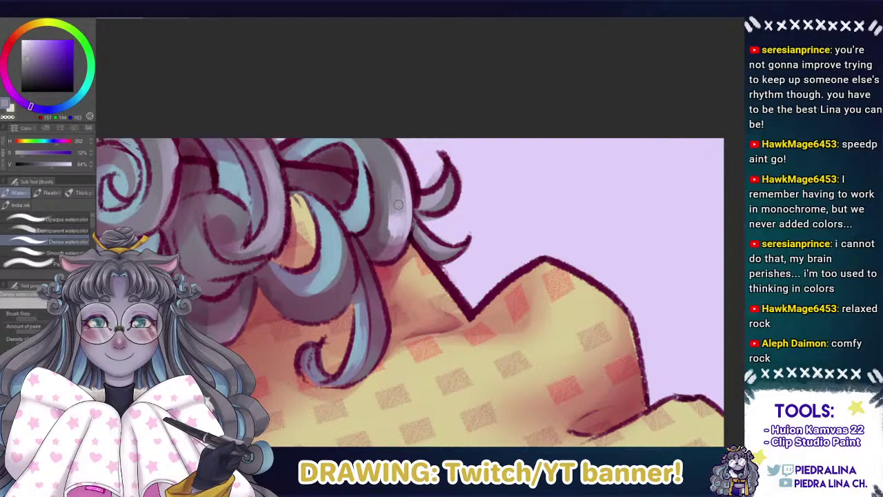
pyautogui.keyDown('alt'); pyautogui.click(391, 172); pyautogui.keyUp('alt')
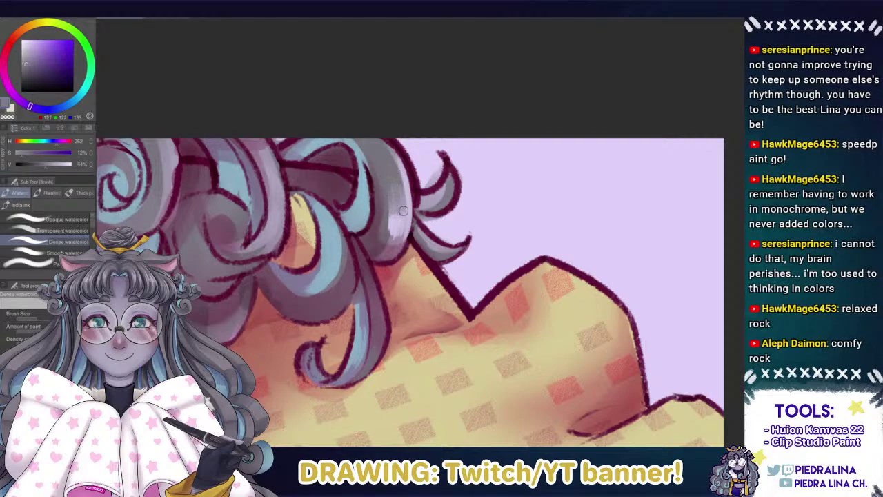
pyautogui.keyDown('alt'); pyautogui.click(395, 239); pyautogui.keyUp('alt')
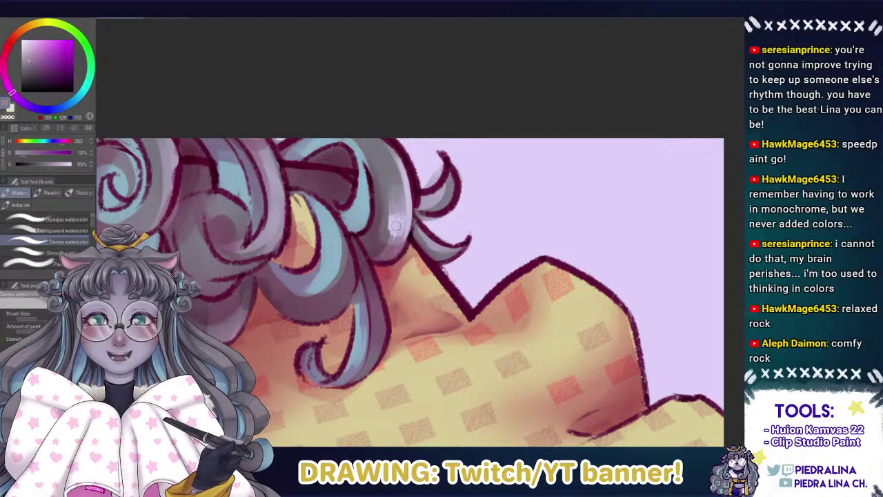
pyautogui.keyDown('alt'); pyautogui.click(396, 239); pyautogui.keyUp('alt')
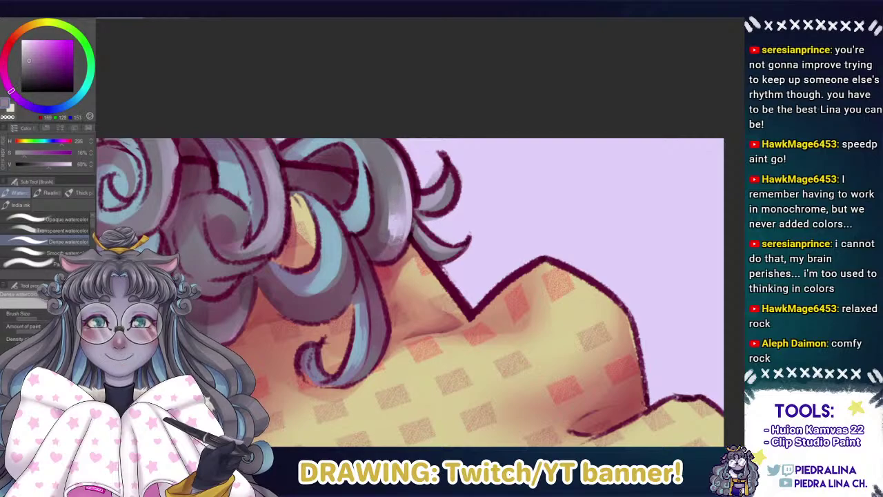
# Deepen the shadow along the lower edge of the highlighted curl with sampled mauve and grey-purple.
pyautogui.keyDown('alt'); pyautogui.click(380, 248); pyautogui.keyUp('alt')
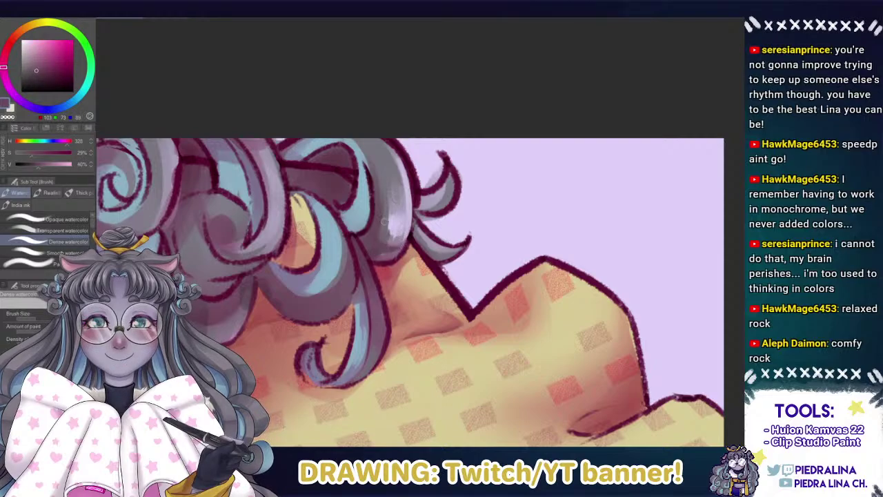
pyautogui.keyDown('alt'); pyautogui.click(385, 232); pyautogui.keyUp('alt')
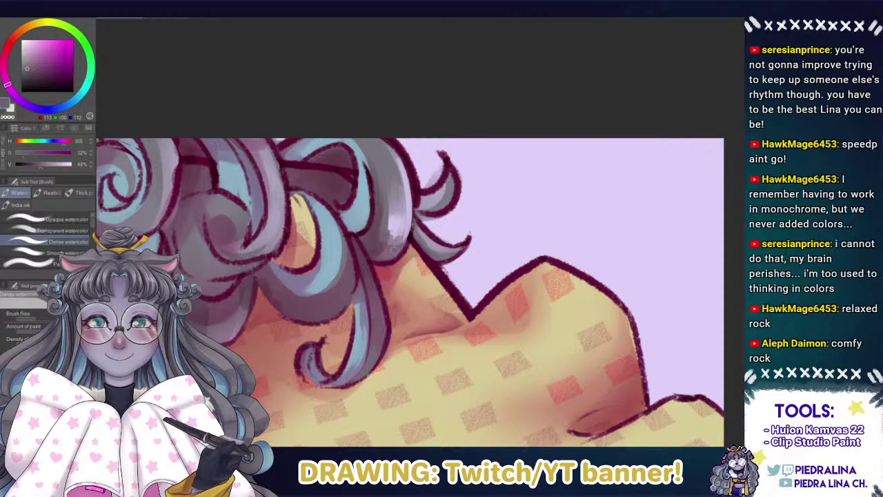
pyautogui.keyDown('alt'); pyautogui.click(382, 247); pyautogui.keyUp('alt')
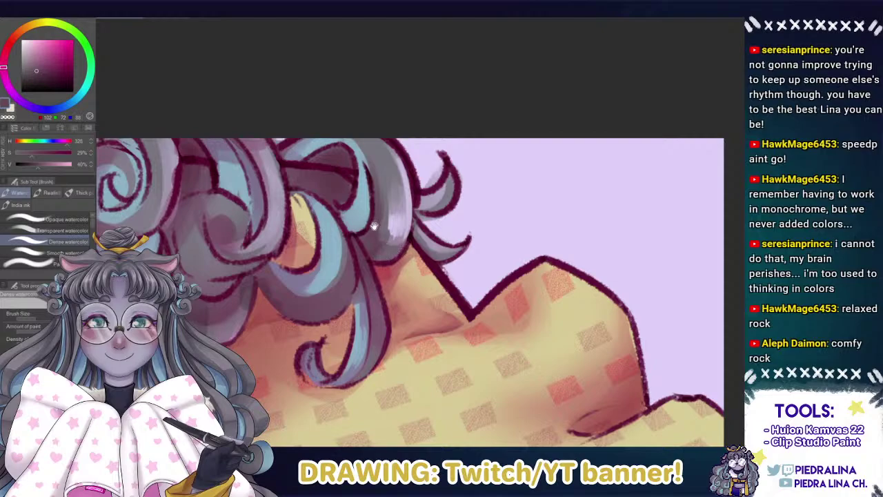
# Refine the large curl's outer outline with sampled dark purples and trim the neighbouring small curl's tip with background lavender.
pyautogui.moveTo(373, 226); pyautogui.dragTo(461, 245)
pyautogui.keyDown('alt'); pyautogui.click(468, 228); pyautogui.keyUp('alt')
pyautogui.keyDown('alt'); pyautogui.click(437, 196); pyautogui.keyUp('alt')
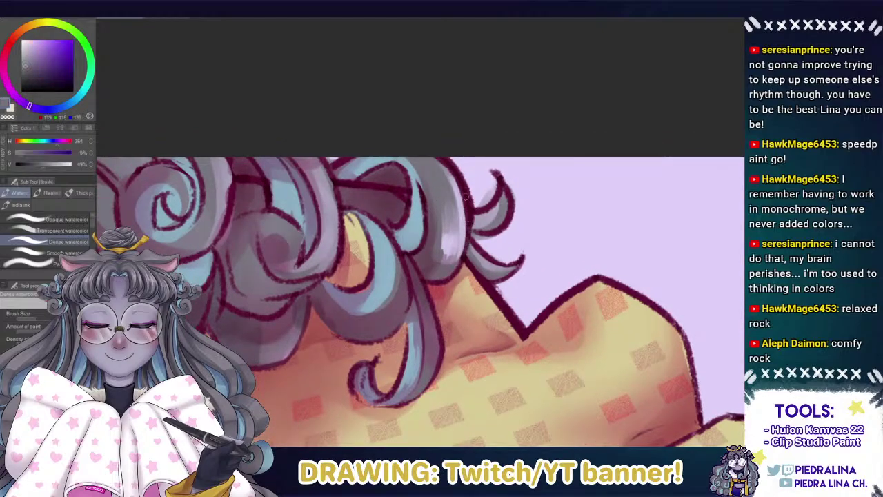
pyautogui.keyDown('alt'); pyautogui.click(467, 219); pyautogui.keyUp('alt')
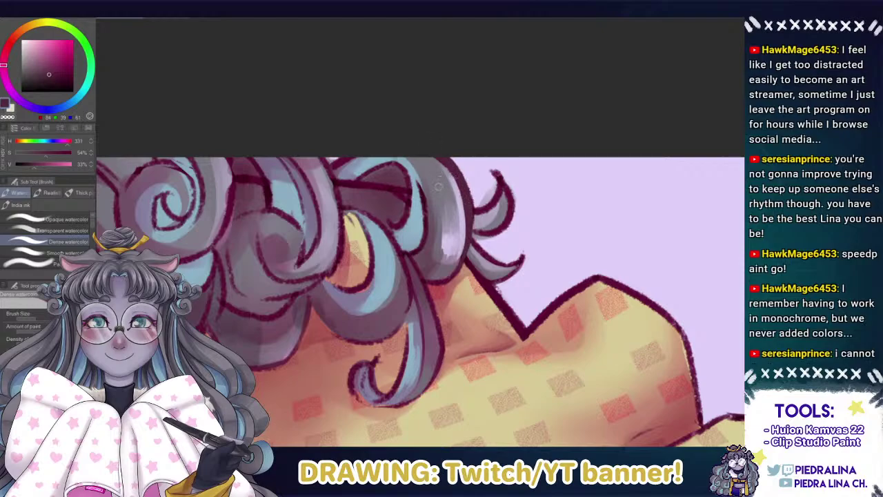
pyautogui.keyDown('alt'); pyautogui.click(471, 222); pyautogui.keyUp('alt')
pyautogui.moveTo(470, 221); pyautogui.dragTo(458, 175)
pyautogui.keyDown('alt'); pyautogui.click(465, 198); pyautogui.keyUp('alt')
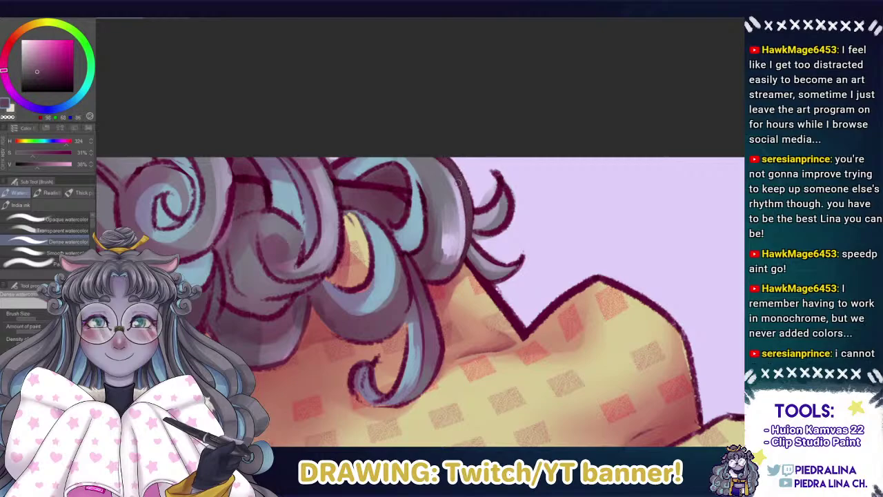
pyautogui.moveTo(466, 243); pyautogui.dragTo(456, 172)
pyautogui.keyDown('alt'); pyautogui.click(472, 180); pyautogui.keyUp('alt')
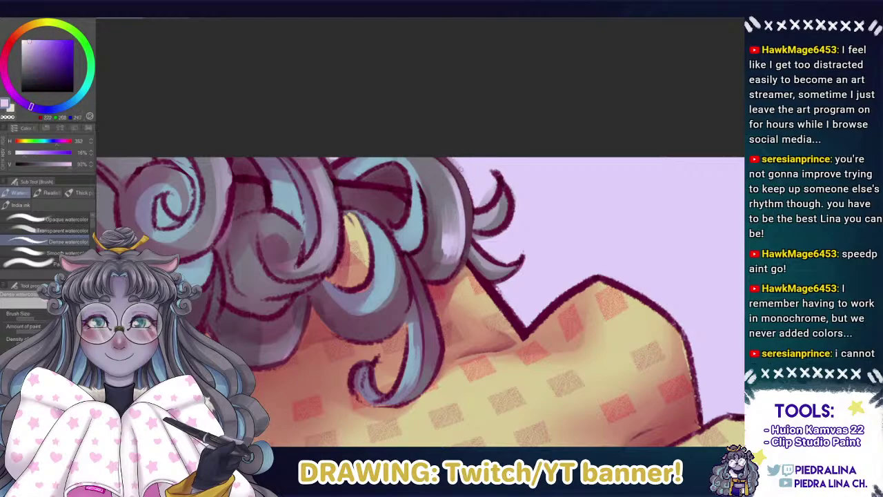
pyautogui.moveTo(467, 174)
pyautogui.mouseDown()
pyautogui.moveTo(482, 204)
pyautogui.moveTo(491, 165)
pyautogui.mouseUp()
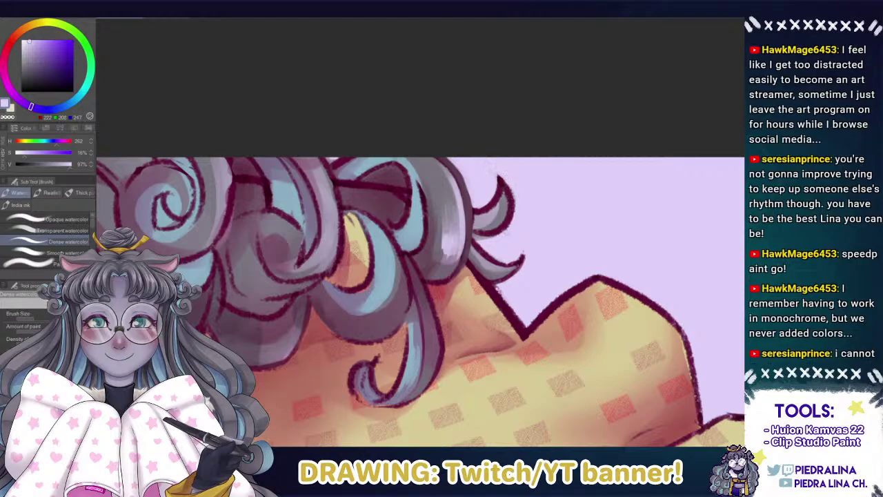
# Shade the upper small flicked curl with sampled greys and dark maroon, cleaning its edge with background lavender.
pyautogui.keyDown('alt'); pyautogui.click(501, 215); pyautogui.keyUp('alt')
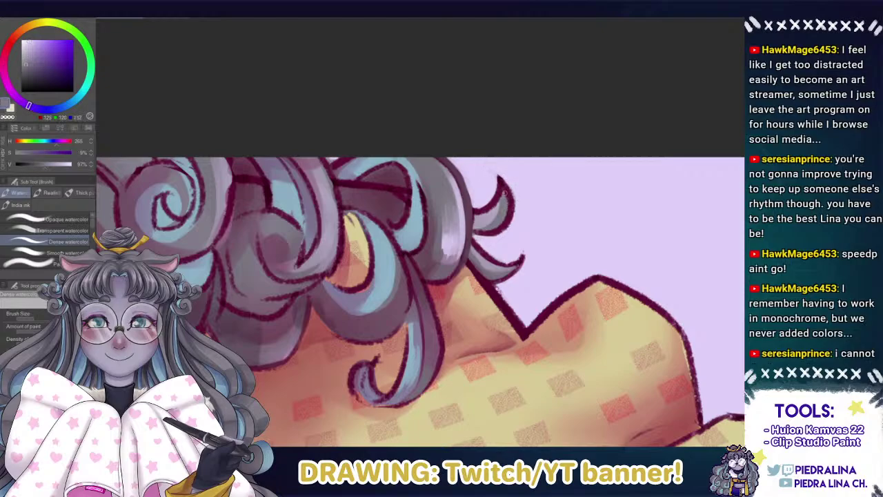
pyautogui.moveTo(506, 196)
pyautogui.mouseDown()
pyautogui.moveTo(503, 225)
pyautogui.moveTo(490, 232)
pyautogui.moveTo(506, 214)
pyautogui.mouseUp()
pyautogui.keyDown('alt'); pyautogui.click(500, 181); pyautogui.keyUp('alt')
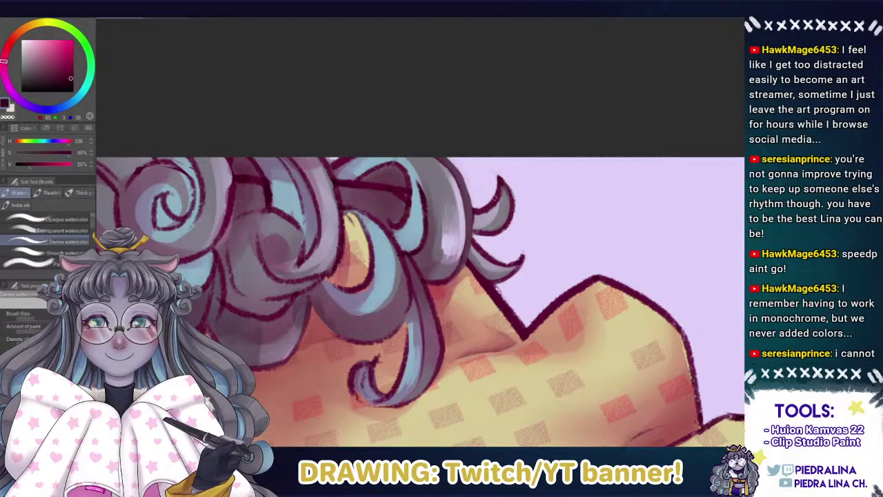
pyautogui.keyDown('alt'); pyautogui.click(488, 215); pyautogui.keyUp('alt')
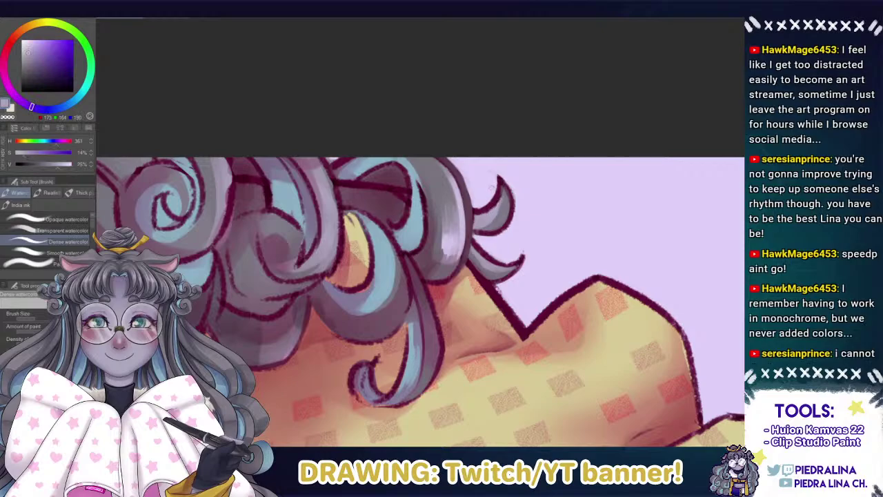
pyautogui.keyDown('alt'); pyautogui.click(492, 188); pyautogui.keyUp('alt')
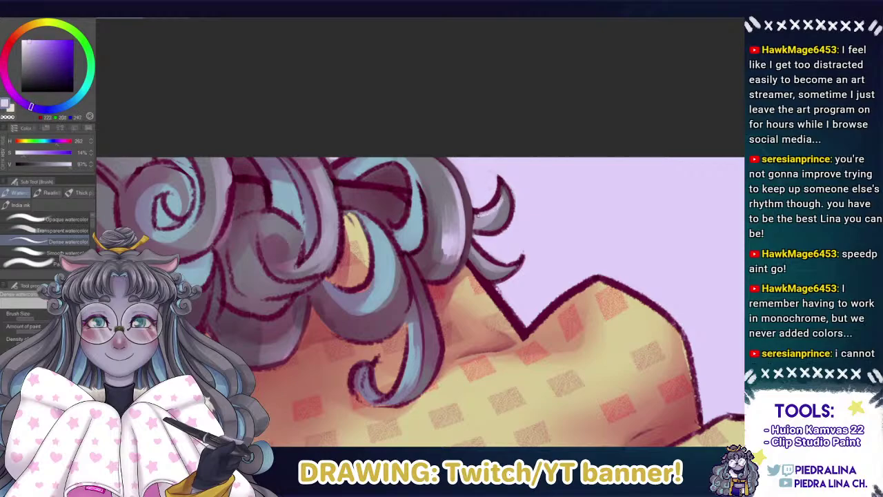
pyautogui.keyDown('alt'); pyautogui.click(483, 222); pyautogui.keyUp('alt')
pyautogui.keyDown('alt'); pyautogui.click(427, 235); pyautogui.keyUp('alt')
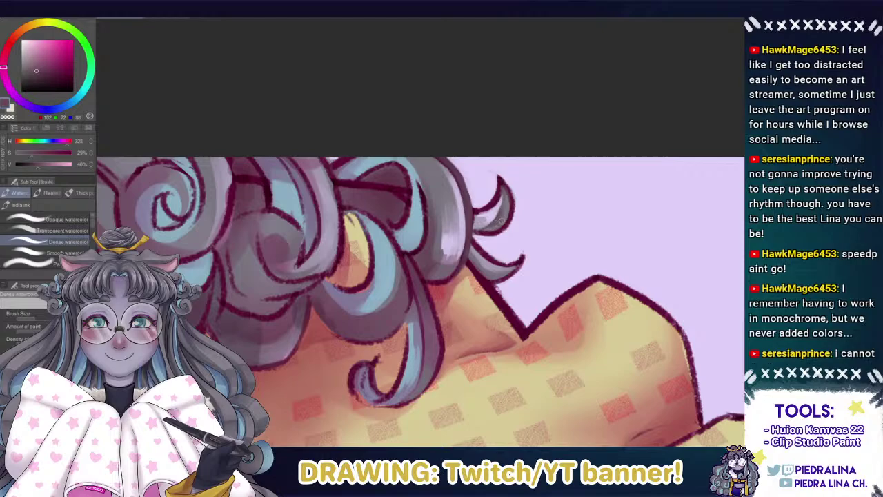
# Paint a pale lavender highlight inside the upper small curl and blend its base with sampled mauve and grey-lavender.
pyautogui.keyDown('alt'); pyautogui.click(491, 183); pyautogui.keyUp('alt')
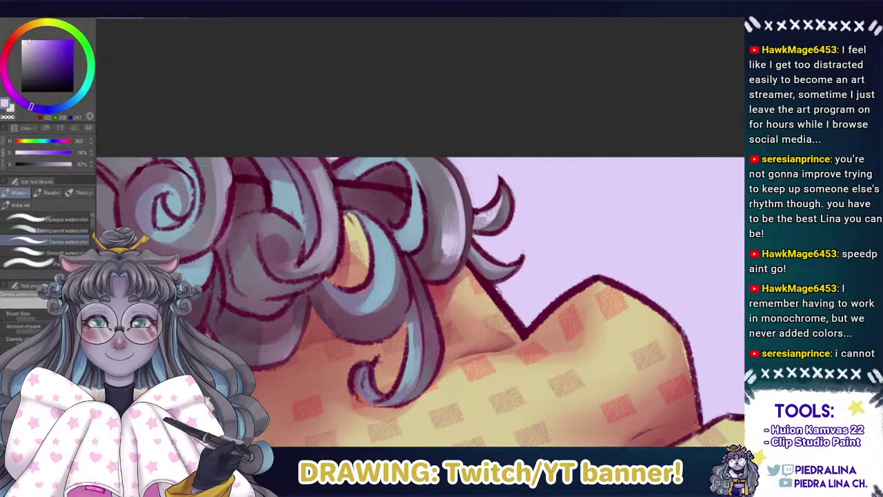
pyautogui.keyDown('alt'); pyautogui.click(487, 213); pyautogui.keyUp('alt')
pyautogui.keyDown('alt'); pyautogui.click(470, 219); pyautogui.keyUp('alt')
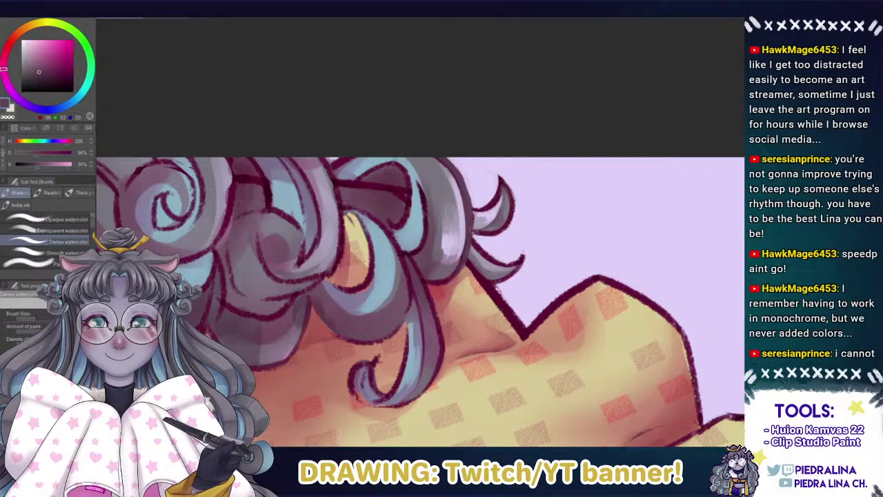
pyautogui.keyDown('alt'); pyautogui.click(478, 214); pyautogui.keyUp('alt')
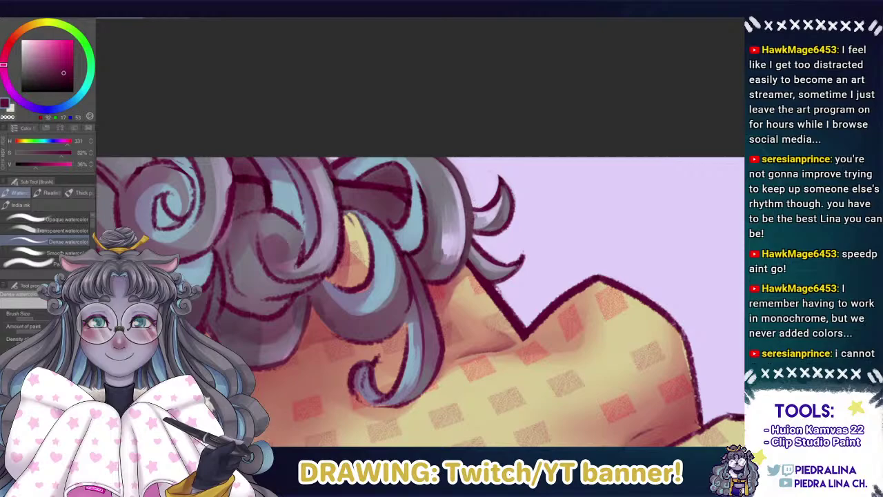
pyautogui.keyDown('alt'); pyautogui.click(480, 219); pyautogui.keyUp('alt')
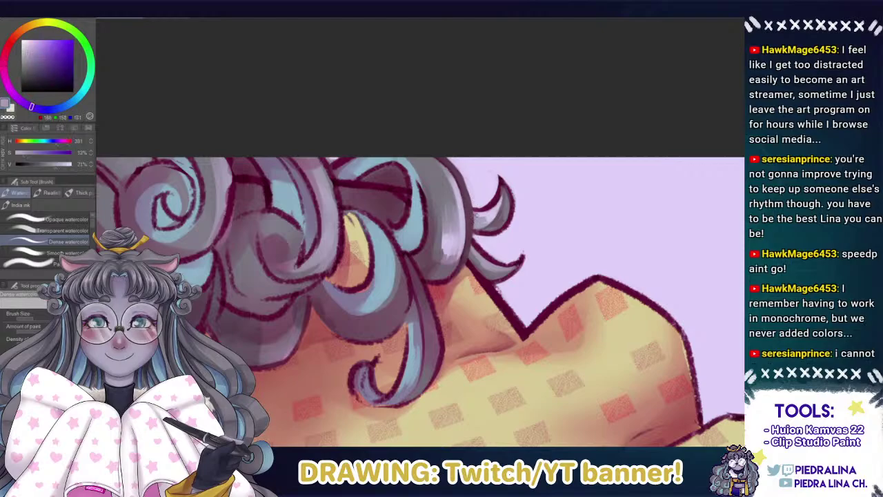
pyautogui.keyDown('alt'); pyautogui.click(500, 197); pyautogui.keyUp('alt')
pyautogui.moveTo(456, 160); pyautogui.dragTo(476, 218)
# Shade the second small curl beside the blanket with sampled purple-grey and mauve.
pyautogui.moveTo(398, 113)
pyautogui.mouseDown()
pyautogui.moveTo(457, 325)
pyautogui.moveTo(408, 144)
pyautogui.moveTo(386, 314)
pyautogui.moveTo(369, 181)
pyautogui.moveTo(386, 269)
pyautogui.moveTo(398, 235)
pyautogui.mouseUp()
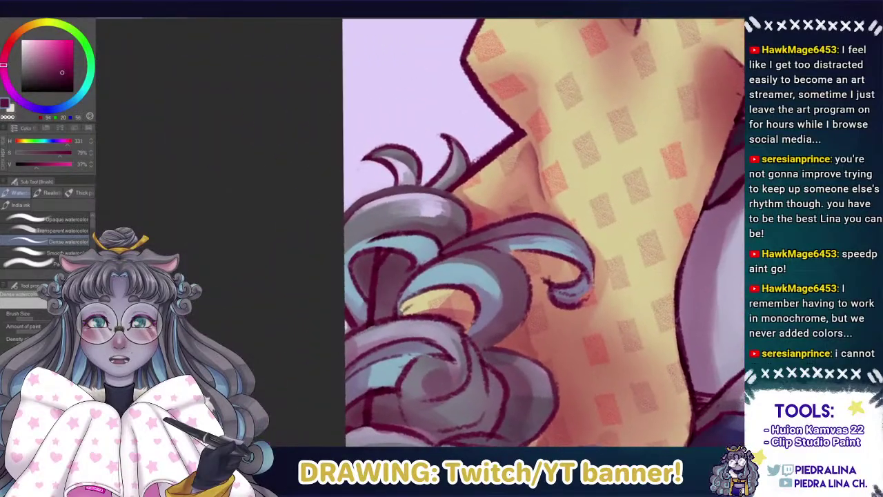
pyautogui.moveTo(451, 187); pyautogui.dragTo(430, 220)
pyautogui.keyDown('alt'); pyautogui.click(430, 188); pyautogui.keyUp('alt')
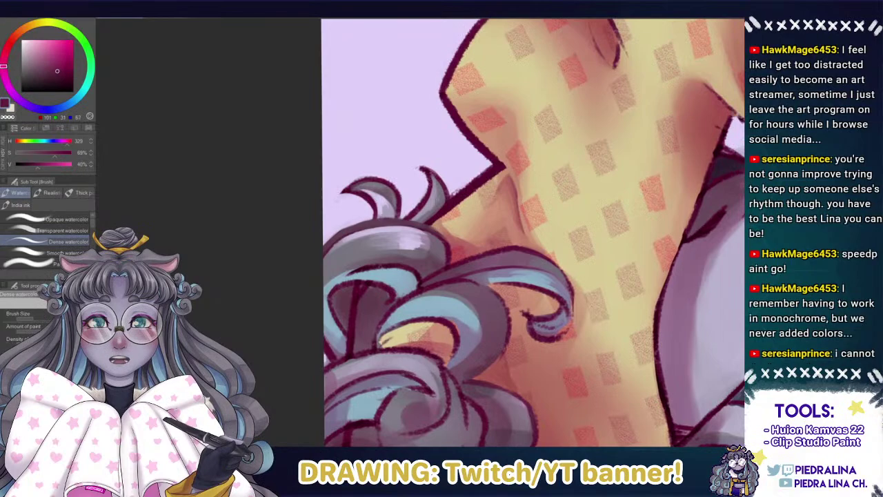
pyautogui.keyDown('alt'); pyautogui.click(440, 198); pyautogui.keyUp('alt')
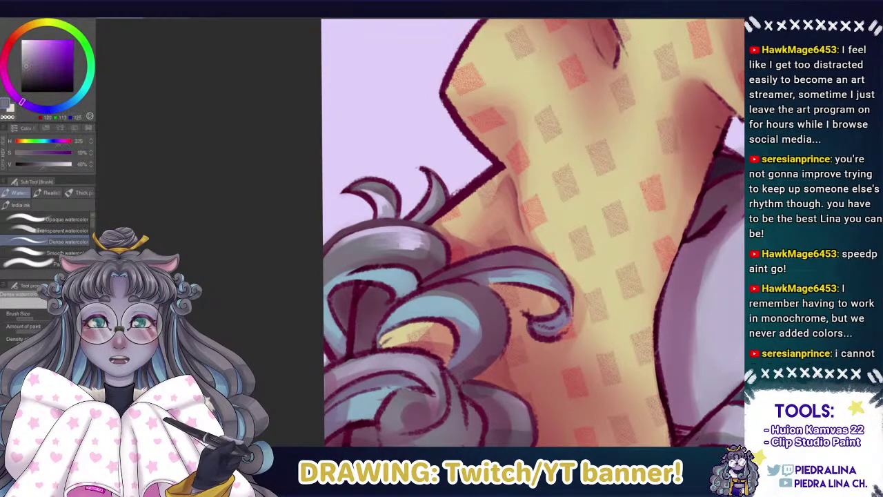
pyautogui.keyDown('alt'); pyautogui.click(425, 188); pyautogui.keyUp('alt')
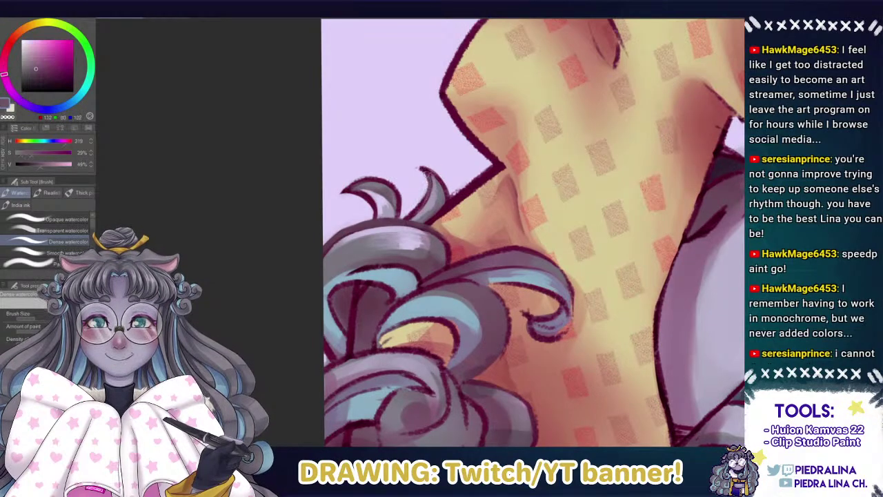
# Refine the second small curl's outline with dark maroon, blend in lavender-grey, and trim its inner edge with background lavender.
pyautogui.keyDown('alt'); pyautogui.click(449, 203); pyautogui.keyUp('alt')
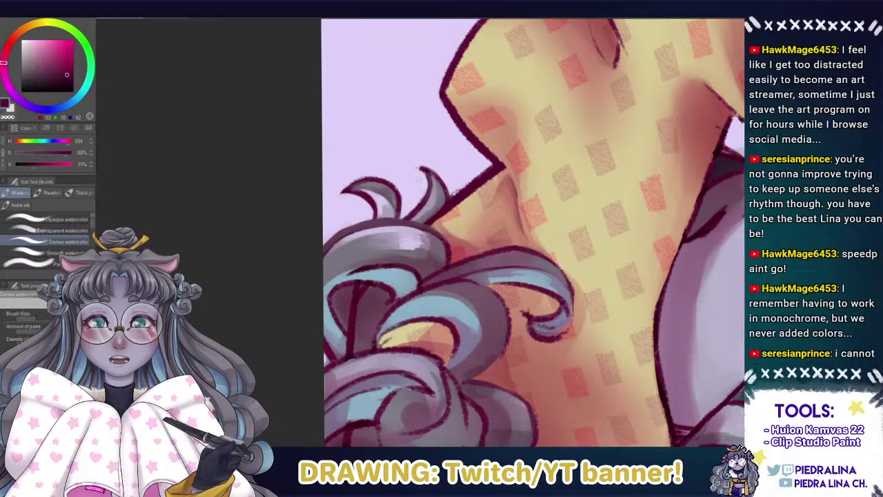
pyautogui.keyDown('alt'); pyautogui.click(426, 207); pyautogui.keyUp('alt')
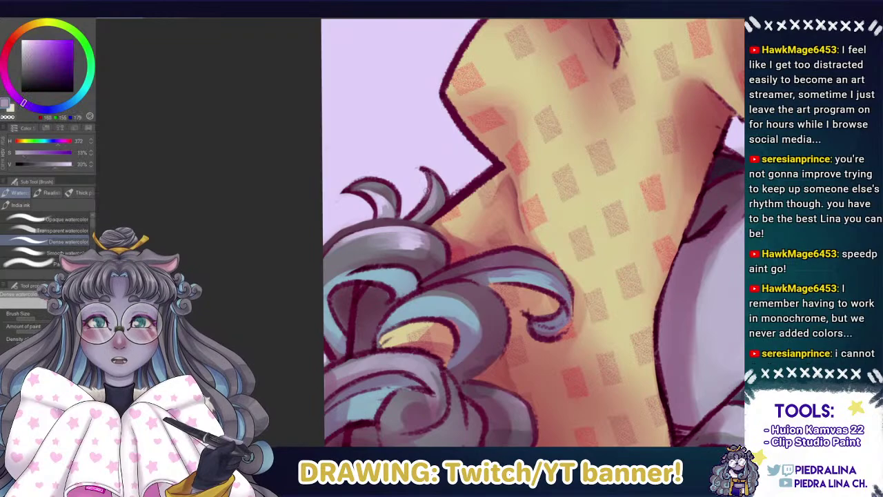
pyautogui.keyDown('alt'); pyautogui.click(429, 190); pyautogui.keyUp('alt')
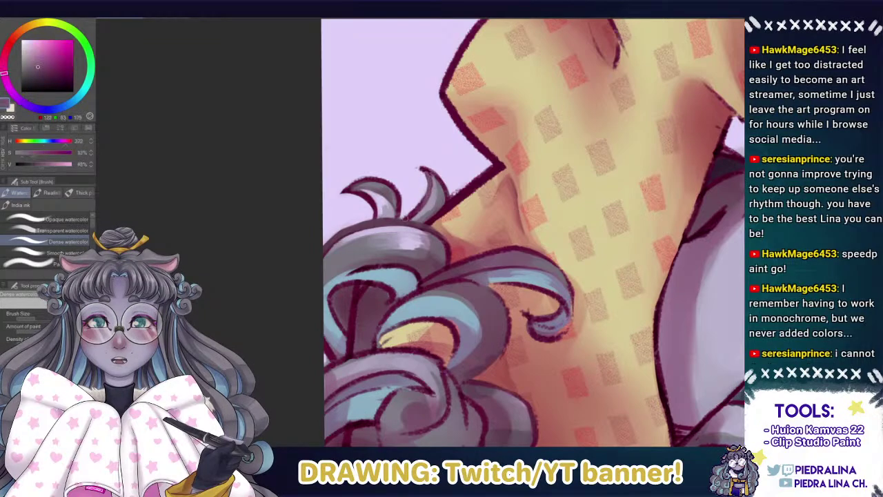
pyautogui.keyDown('alt'); pyautogui.click(448, 205); pyautogui.keyUp('alt')
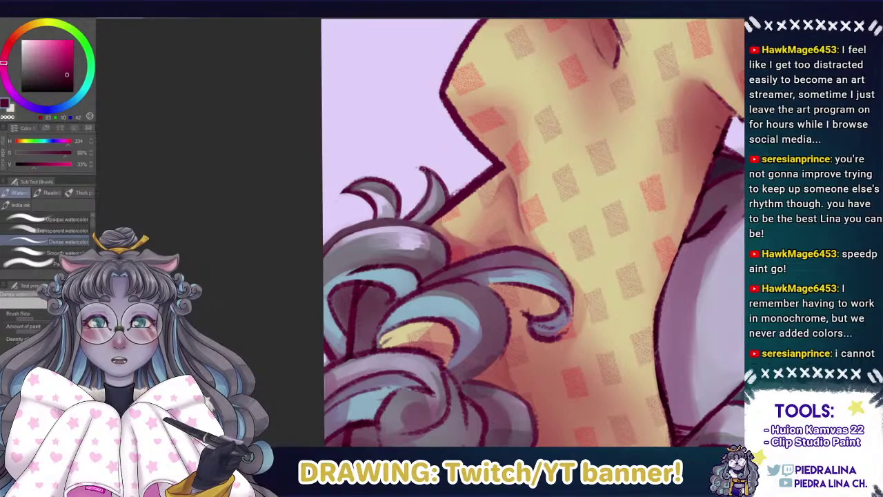
pyautogui.keyDown('alt'); pyautogui.click(417, 180); pyautogui.keyUp('alt')
pyautogui.moveTo(423, 191); pyautogui.dragTo(406, 216)
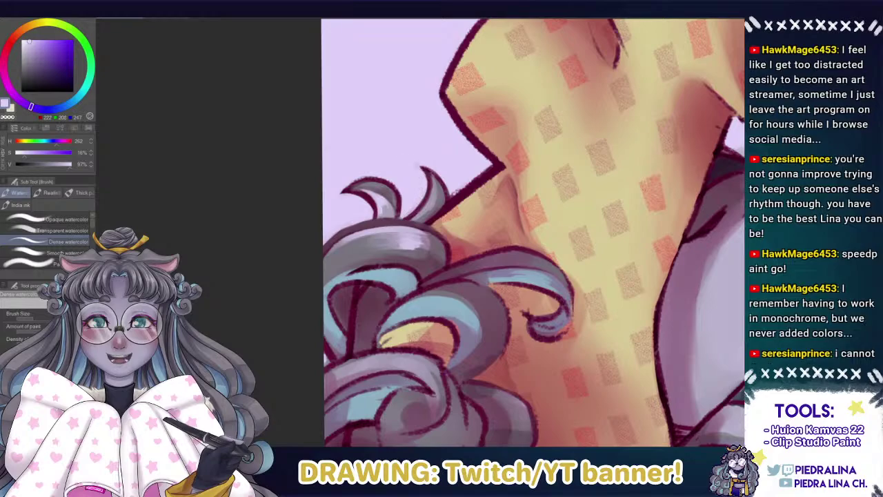
# Define the second small curl's outer edge and its base at the blanket outline with sampled dark maroon and grey.
pyautogui.moveTo(348, 111); pyautogui.dragTo(391, 122)
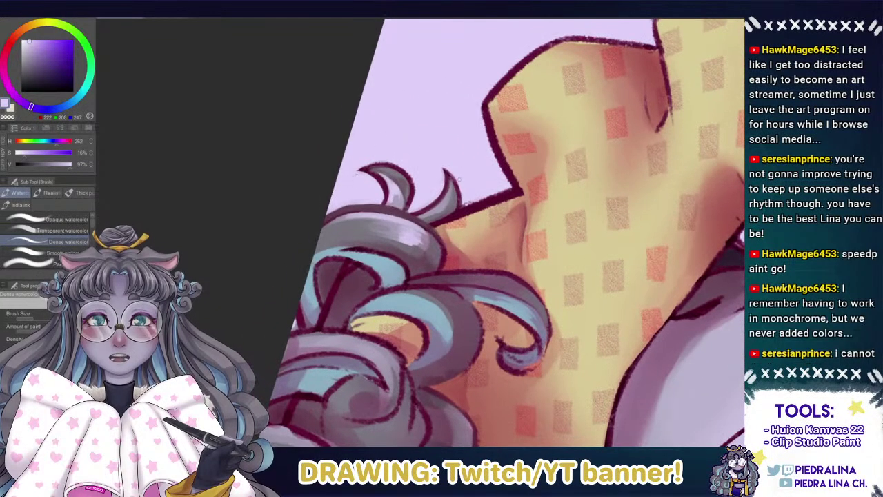
pyautogui.keyDown('alt'); pyautogui.click(454, 213); pyautogui.keyUp('alt')
pyautogui.moveTo(447, 173); pyautogui.dragTo(456, 196)
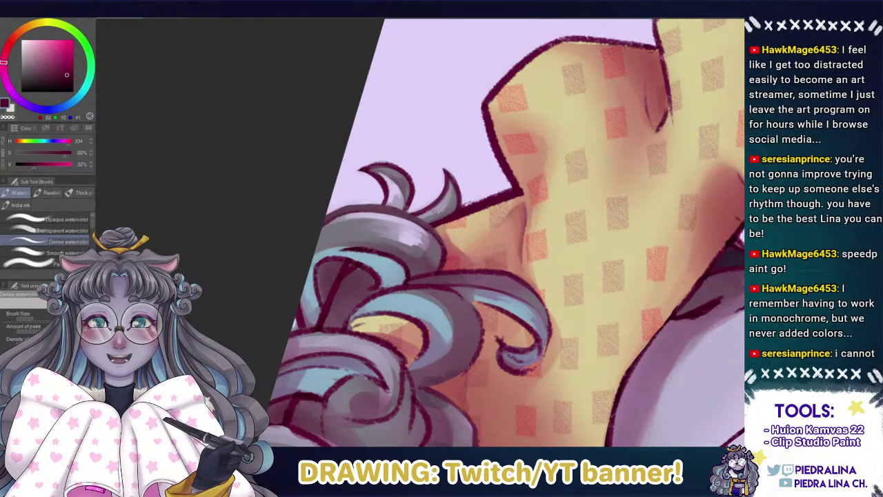
pyautogui.keyDown('alt'); pyautogui.click(451, 209); pyautogui.keyUp('alt')
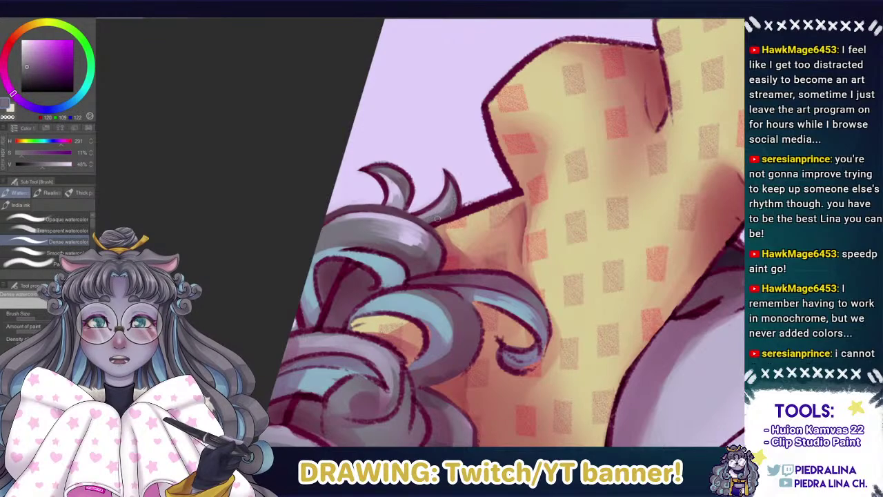
pyautogui.keyDown('alt'); pyautogui.click(459, 213); pyautogui.keyUp('alt')
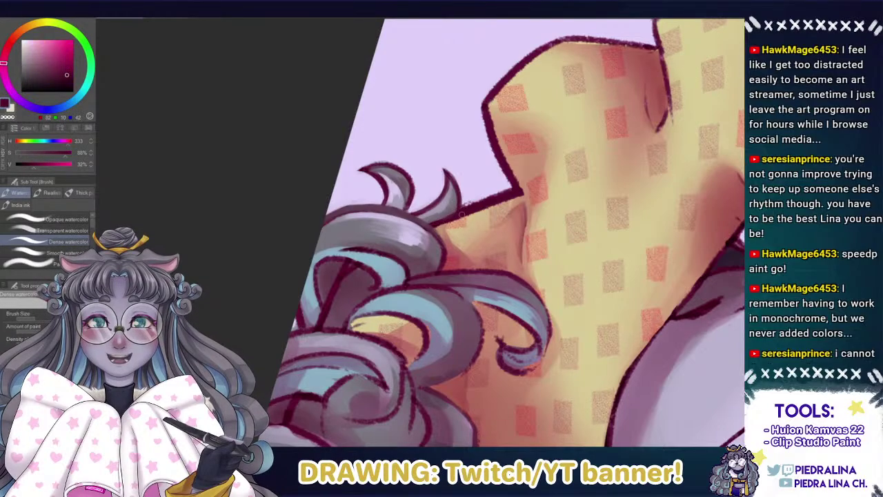
# Trim the blanket outline beside the small curl with background lavender and soften it with sampled mauve, undoing the unwanted strokes.
pyautogui.keyDown('alt'); pyautogui.click(489, 186); pyautogui.keyUp('alt')
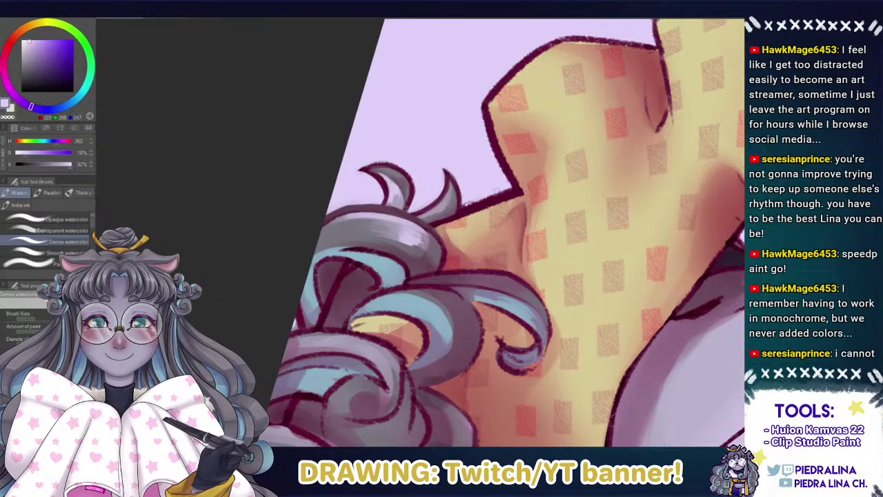
pyautogui.moveTo(497, 191)
pyautogui.mouseDown()
pyautogui.moveTo(513, 187)
pyautogui.moveTo(467, 204)
pyautogui.mouseUp()
pyautogui.keyDown('alt'); pyautogui.click(504, 191); pyautogui.keyUp('alt')
pyautogui.moveTo(515, 191)
pyautogui.mouseDown()
pyautogui.moveTo(468, 206)
pyautogui.moveTo(487, 207)
pyautogui.mouseUp()
pyautogui.hotkey('ctrl', 'z')
pyautogui.hotkey('ctrl', 'z')
pyautogui.keyDown('alt'); pyautogui.click(511, 195); pyautogui.keyUp('alt')
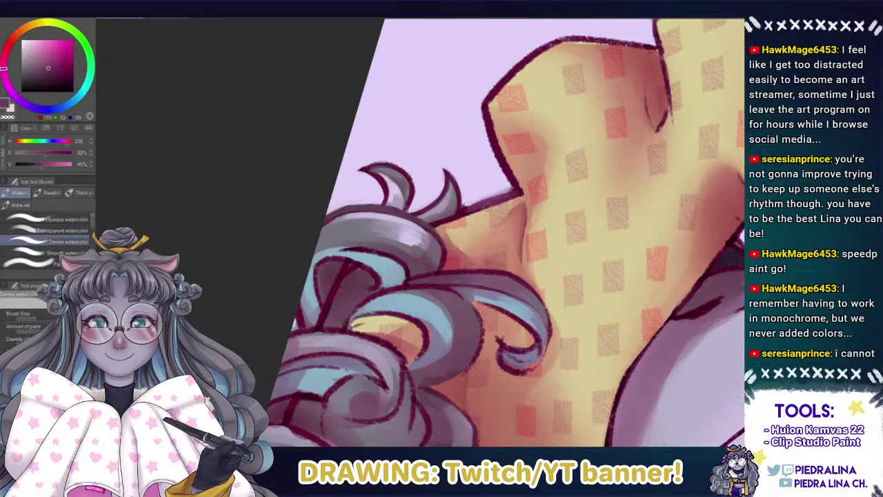
# Clean the background below the small curls with lavender and soften the blanket outline around its inward corner with mauve.
pyautogui.hotkey('shift', 'space')
pyautogui.moveTo(453, 122); pyautogui.dragTo(592, 319)
pyautogui.press('space')
pyautogui.moveTo(449, 290); pyautogui.dragTo(413, 219)
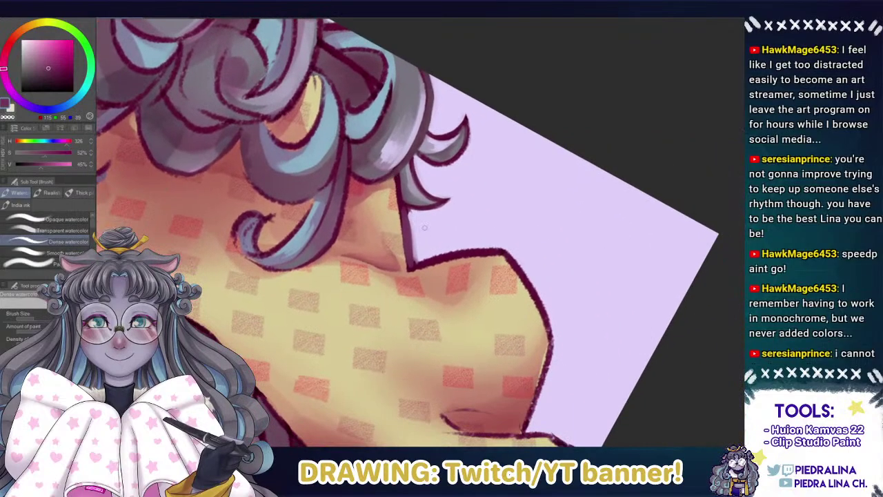
pyautogui.keyDown('alt'); pyautogui.click(416, 216); pyautogui.keyUp('alt')
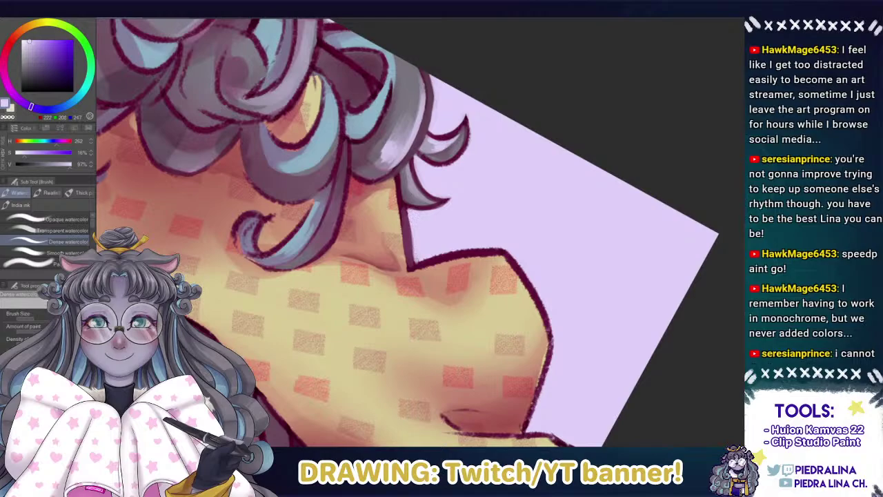
pyautogui.keyDown('alt'); pyautogui.click(412, 261); pyautogui.keyUp('alt')
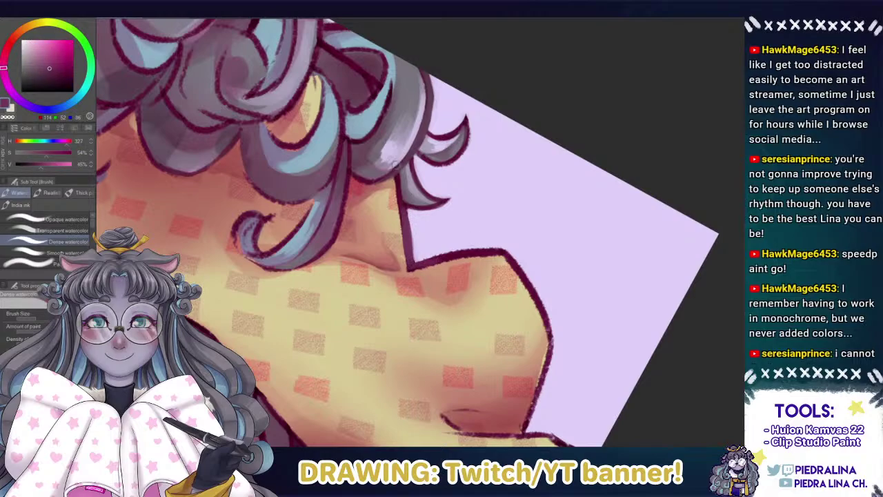
pyautogui.moveTo(491, 251); pyautogui.dragTo(448, 258)
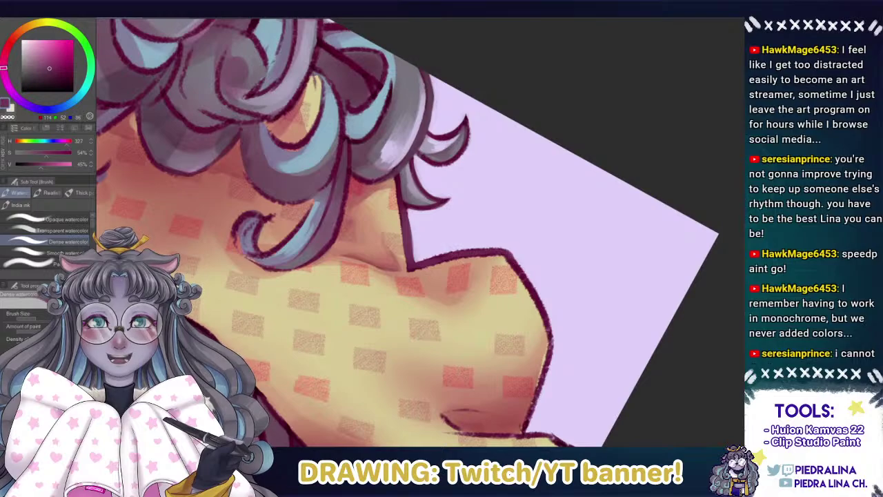
# Trim the outside of the blanket's raised fold with background lavender and paint pale yellow along its inner edge.
pyautogui.moveTo(403, 130)
pyautogui.mouseDown()
pyautogui.moveTo(366, 314)
pyautogui.moveTo(366, 157)
pyautogui.moveTo(400, 212)
pyautogui.moveTo(473, 245)
pyautogui.mouseUp()
pyautogui.keyDown('alt'); pyautogui.click(460, 227); pyautogui.keyUp('alt')
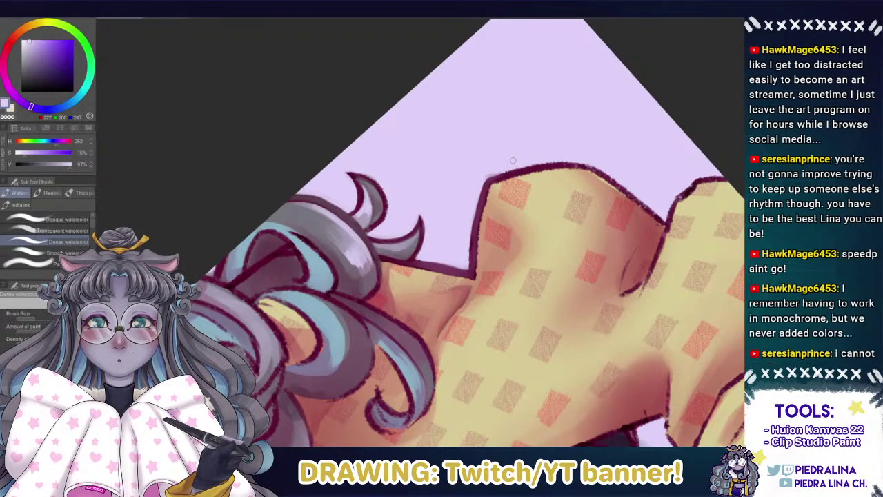
pyautogui.keyDown('alt'); pyautogui.click(554, 249); pyautogui.keyUp('alt')
pyautogui.moveTo(492, 187); pyautogui.dragTo(478, 257)
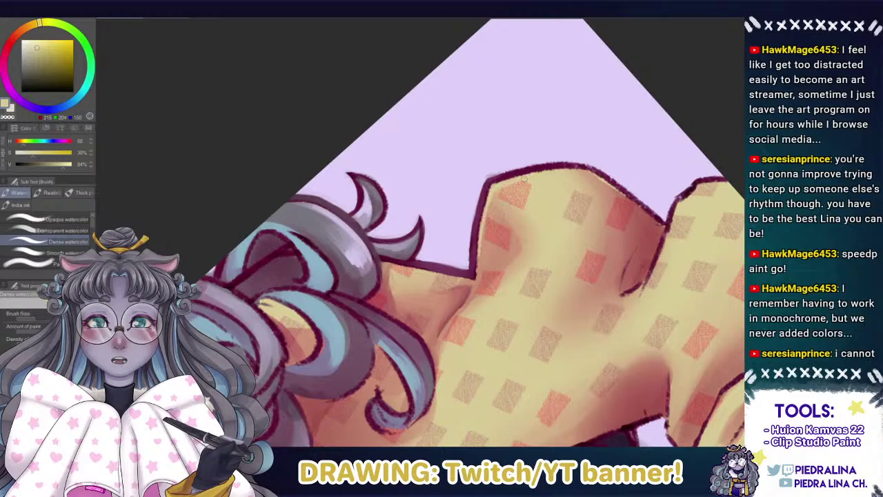
# Trim the outside of the raised blanket fold's outer curve with sampled background lavender.
pyautogui.moveTo(430, 122); pyautogui.dragTo(656, 142)
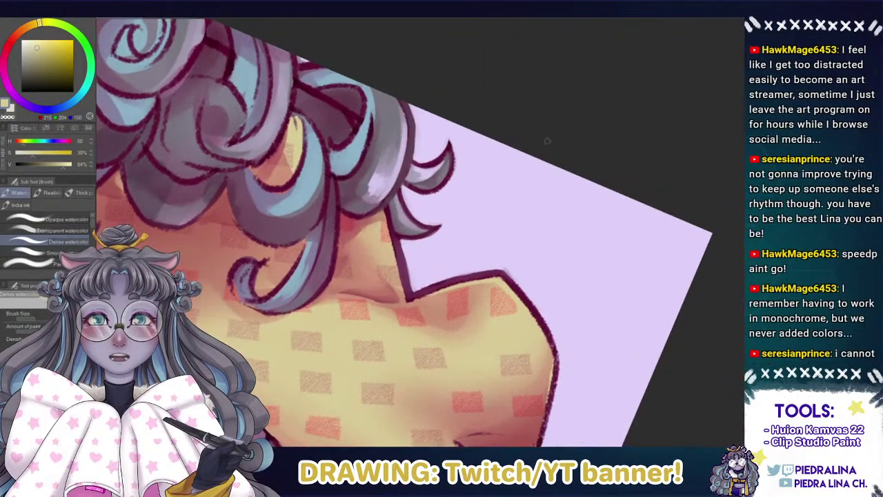
pyautogui.moveTo(428, 202)
pyautogui.mouseDown()
pyautogui.moveTo(342, 148)
pyautogui.moveTo(397, 171)
pyautogui.moveTo(409, 159)
pyautogui.moveTo(422, 191)
pyautogui.mouseUp()
pyautogui.moveTo(422, 191); pyautogui.dragTo(426, 169)
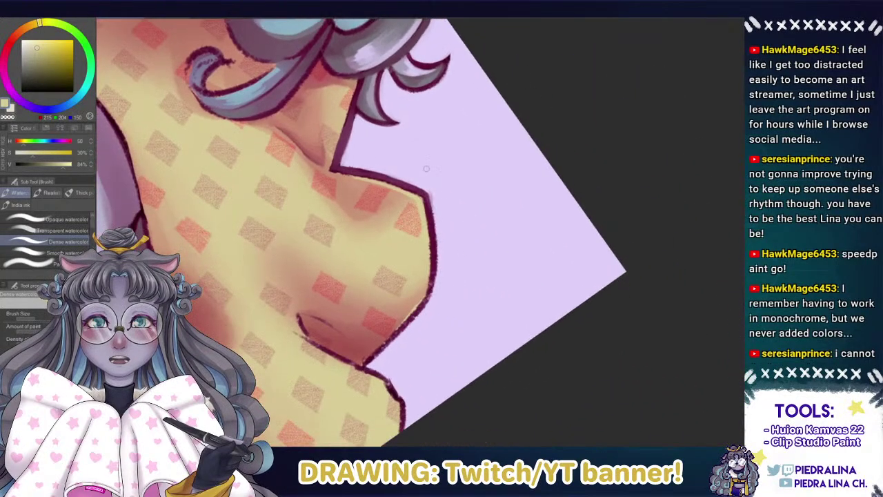
pyautogui.keyDown('alt'); pyautogui.click(446, 194); pyautogui.keyUp('alt')
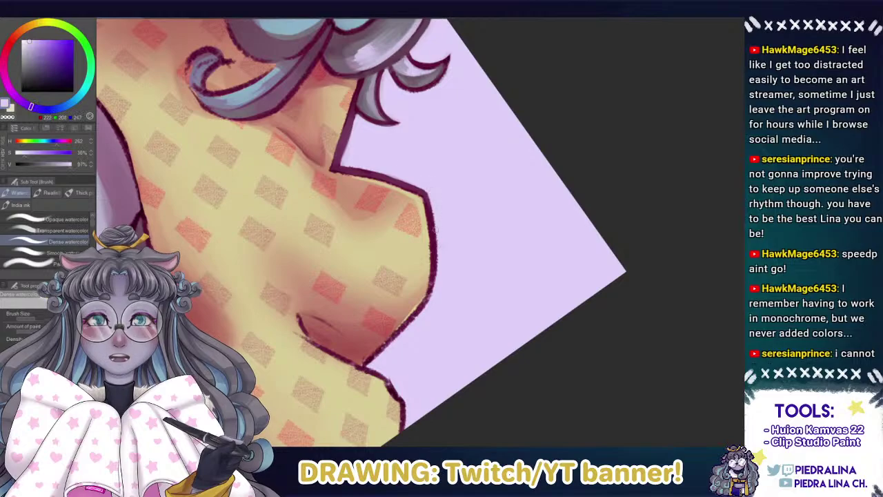
pyautogui.moveTo(358, 191)
pyautogui.mouseDown()
pyautogui.moveTo(351, 204)
pyautogui.moveTo(370, 286)
pyautogui.moveTo(317, 155)
pyautogui.mouseUp()
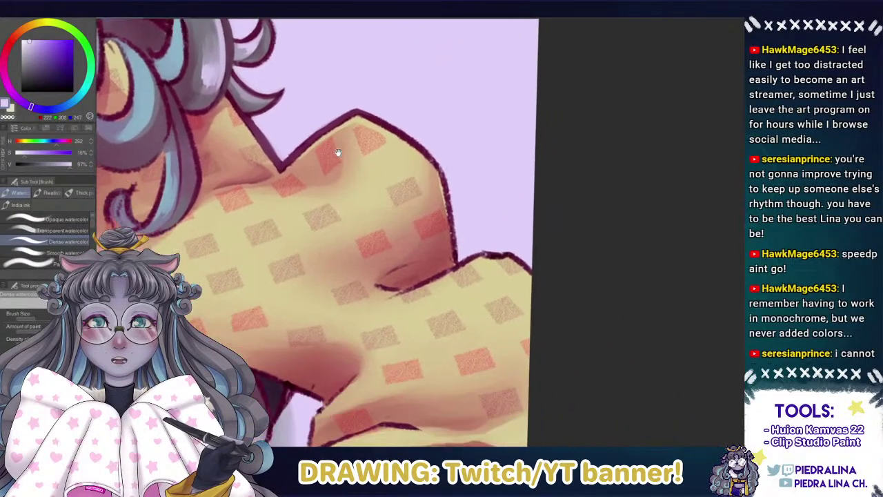
# Strengthen the outline along the raised fold's outer curve down to the neighbouring fold with sampled dark maroon.
pyautogui.keyDown('alt'); pyautogui.click(435, 250); pyautogui.keyUp('alt')
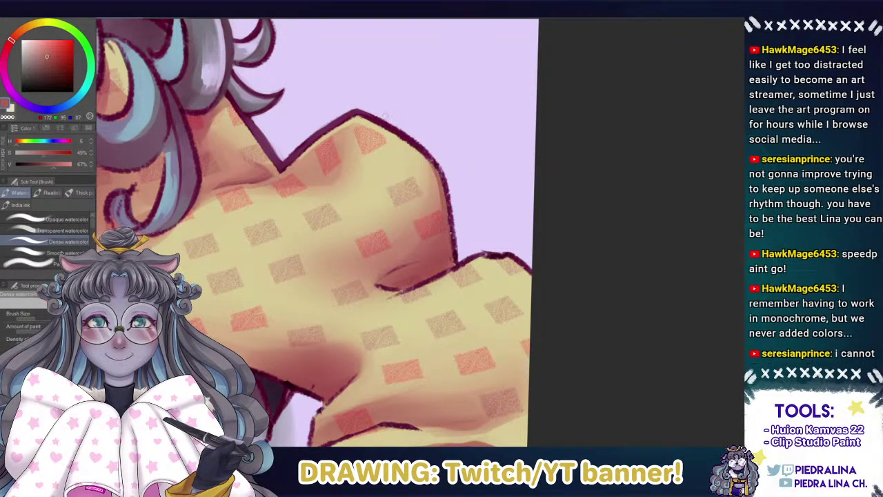
pyautogui.keyDown('alt'); pyautogui.click(346, 113); pyautogui.keyUp('alt')
pyautogui.keyDown('alt'); pyautogui.click(348, 114); pyautogui.keyUp('alt')
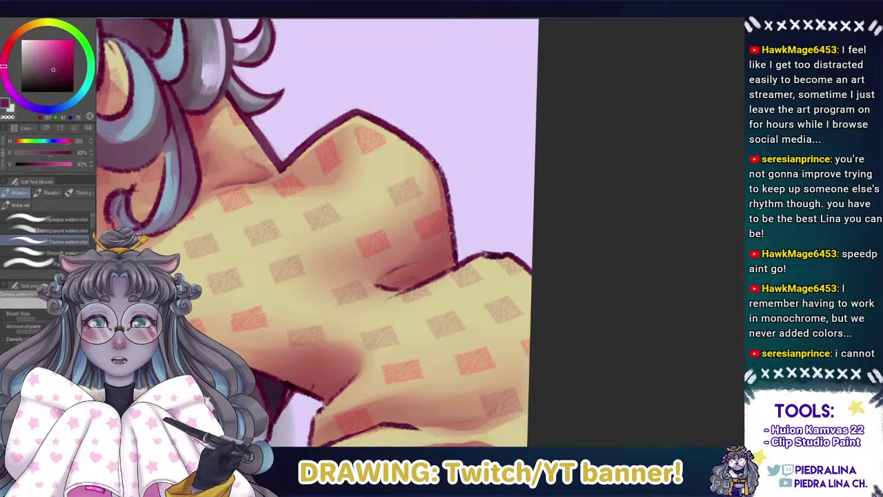
pyautogui.moveTo(436, 165); pyautogui.dragTo(454, 255)
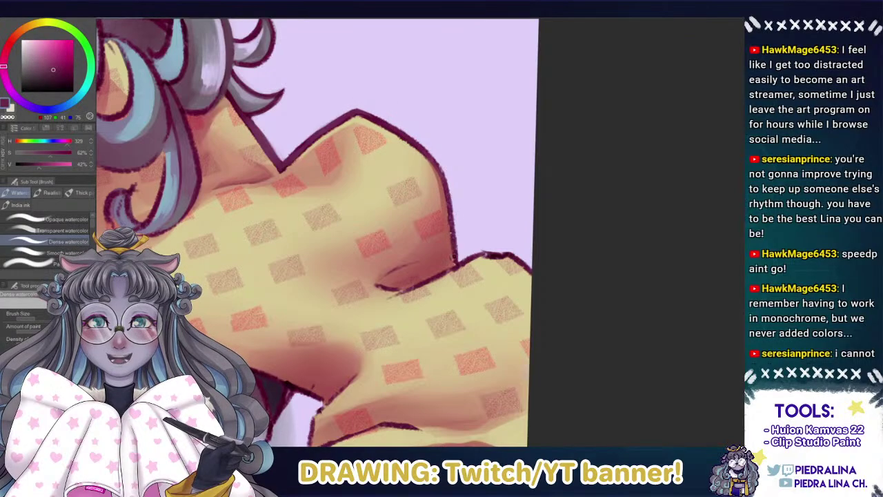
pyautogui.moveTo(450, 216); pyautogui.dragTo(457, 265)
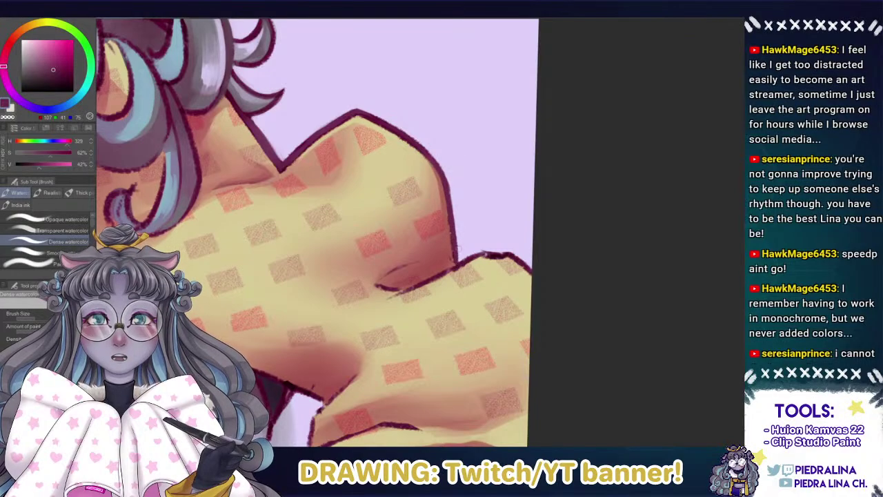
# Paint over the sketchy crease line inside the raised fold's shadow with sampled muted reds.
pyautogui.keyDown('alt'); pyautogui.click(403, 267); pyautogui.keyUp('alt')
pyautogui.moveTo(403, 268); pyautogui.dragTo(418, 263)
pyautogui.keyDown('alt'); pyautogui.click(424, 260); pyautogui.keyUp('alt')
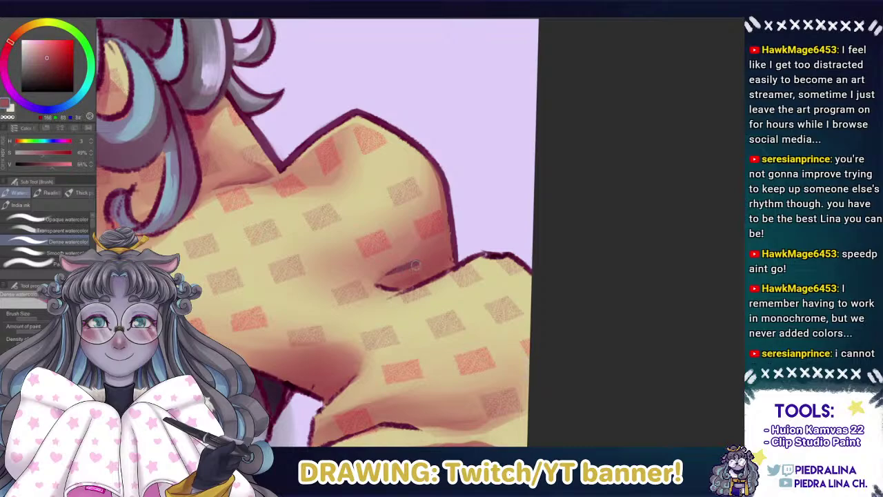
pyautogui.keyDown('alt'); pyautogui.click(406, 268); pyautogui.keyUp('alt')
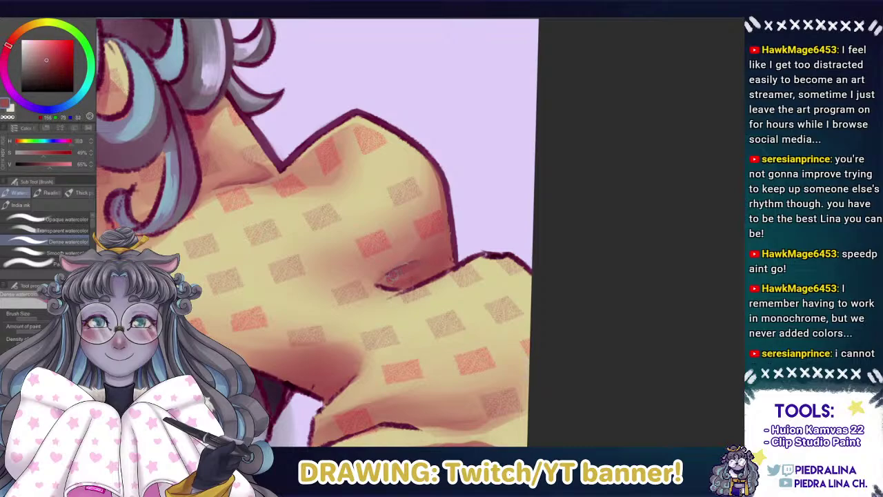
pyautogui.moveTo(395, 275)
pyautogui.mouseDown()
pyautogui.moveTo(408, 270)
pyautogui.moveTo(382, 282)
pyautogui.moveTo(416, 262)
pyautogui.mouseUp()
pyautogui.keyDown('alt'); pyautogui.click(440, 265); pyautogui.keyUp('alt')
pyautogui.keyDown('alt'); pyautogui.click(427, 247); pyautogui.keyUp('alt')
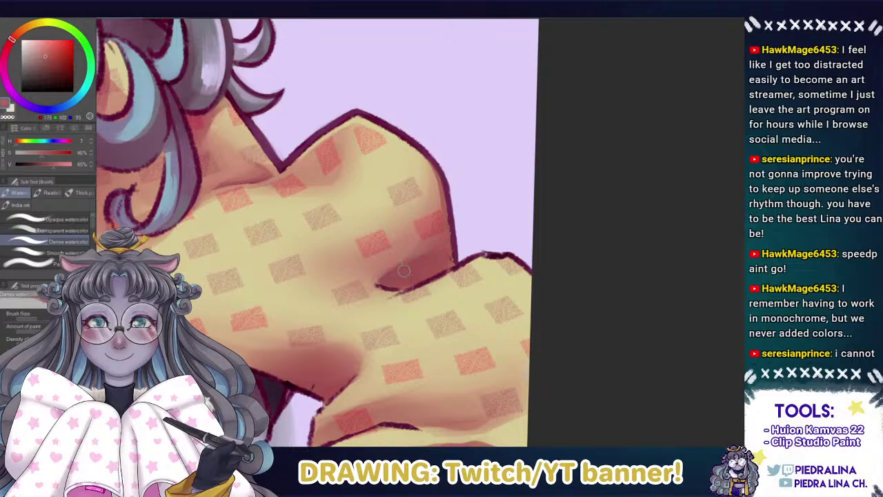
# Blend the shadow into the outline where the raised fold meets the neighbouring fold, using sampled dark reds.
pyautogui.keyDown('alt'); pyautogui.click(451, 258); pyautogui.keyUp('alt')
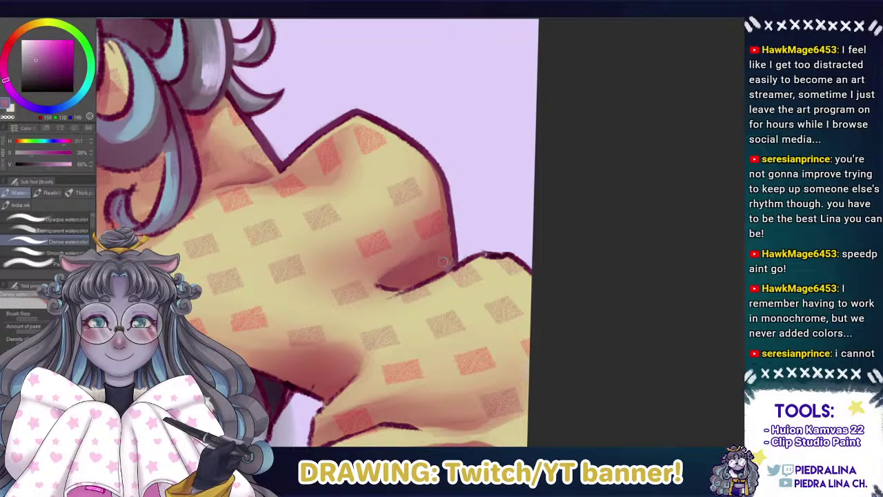
pyautogui.keyDown('alt'); pyautogui.click(442, 264); pyautogui.keyUp('alt')
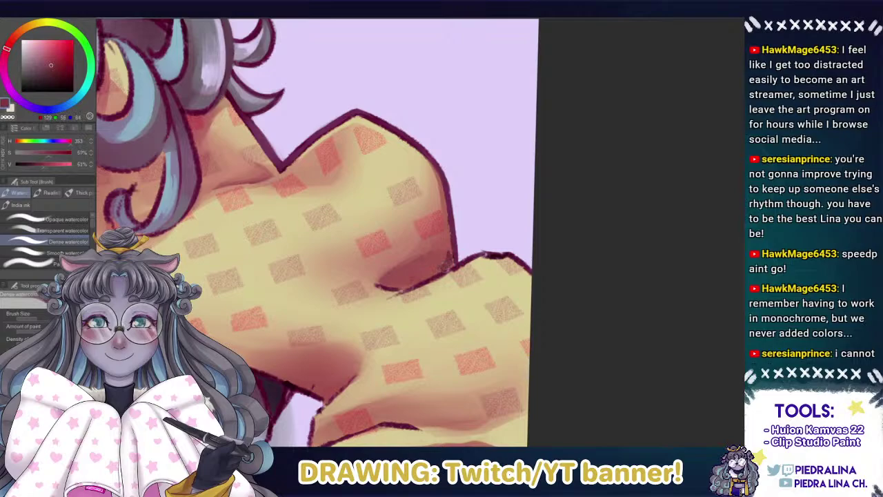
pyautogui.keyDown('alt'); pyautogui.click(446, 269); pyautogui.keyUp('alt')
pyautogui.keyDown('alt'); pyautogui.click(438, 266); pyautogui.keyUp('alt')
pyautogui.keyDown('alt'); pyautogui.click(445, 250); pyautogui.keyUp('alt')
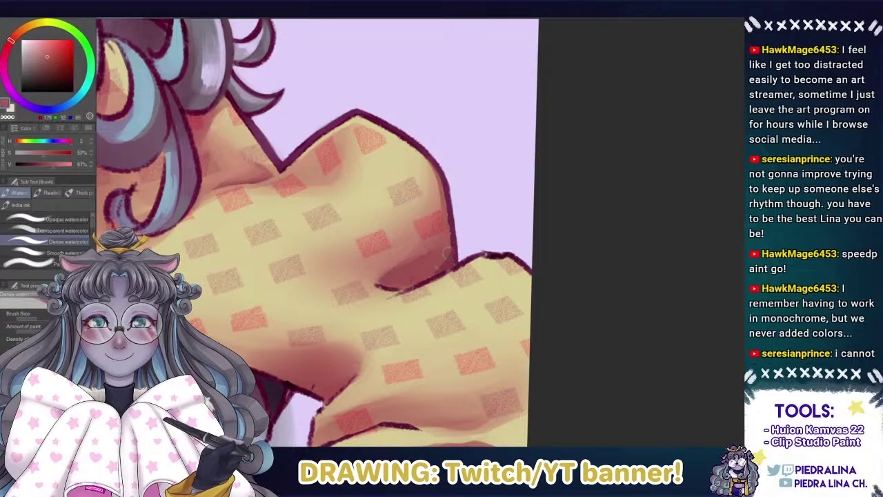
pyautogui.keyDown('alt'); pyautogui.click(448, 261); pyautogui.keyUp('alt')
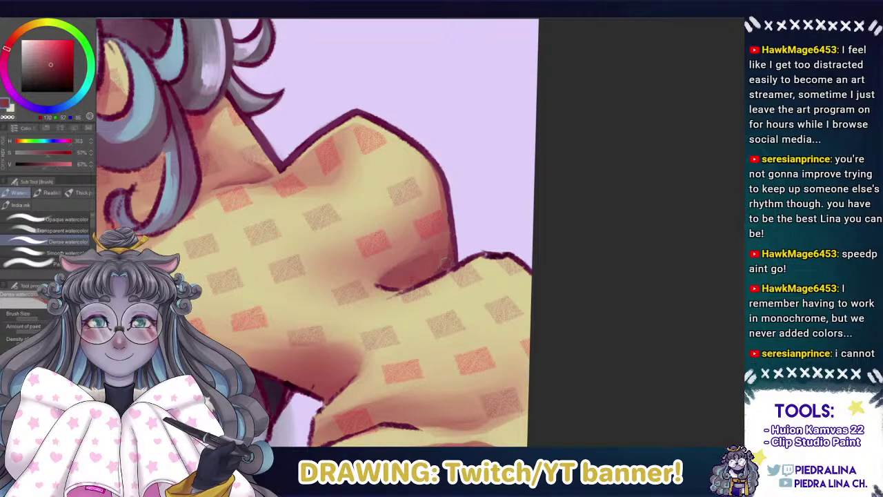
pyautogui.keyDown('alt'); pyautogui.click(443, 261); pyautogui.keyUp('alt')
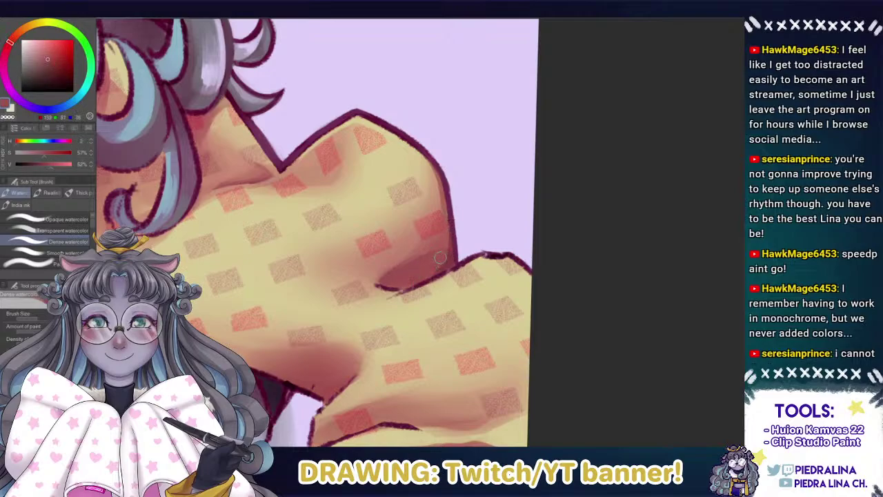
pyautogui.keyDown('alt'); pyautogui.click(437, 262); pyautogui.keyUp('alt')
# Deepen the shadow along the inside of the raised fold's outer curve with dark red.
pyautogui.moveTo(449, 234); pyautogui.dragTo(442, 270)
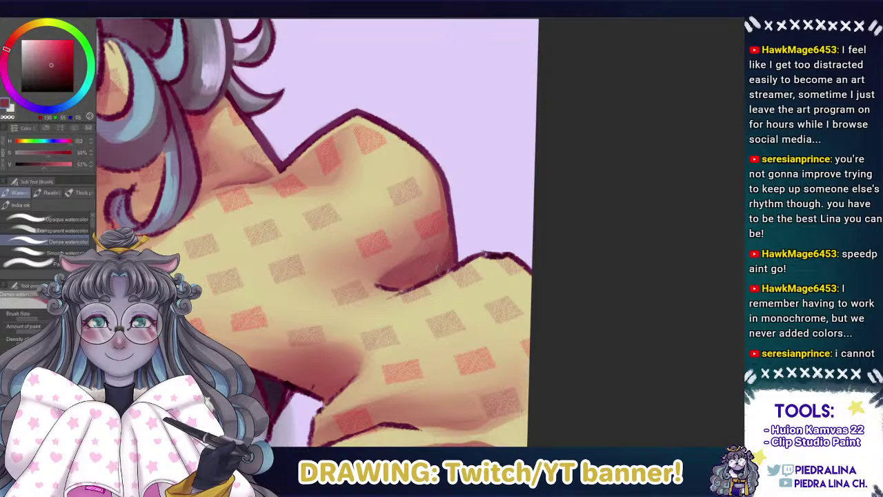
pyautogui.moveTo(446, 203); pyautogui.dragTo(450, 241)
pyautogui.moveTo(449, 204); pyautogui.dragTo(439, 274)
# Clean up the outline between the two folds with sampled maroon and blend the shadow at its inner tip.
pyautogui.keyDown('alt'); pyautogui.click(464, 264); pyautogui.keyUp('alt')
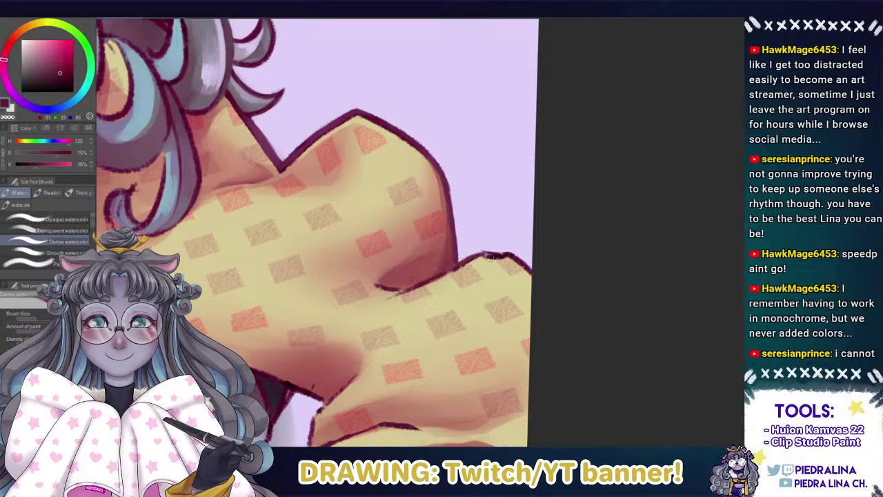
pyautogui.keyDown('alt'); pyautogui.click(429, 278); pyautogui.keyUp('alt')
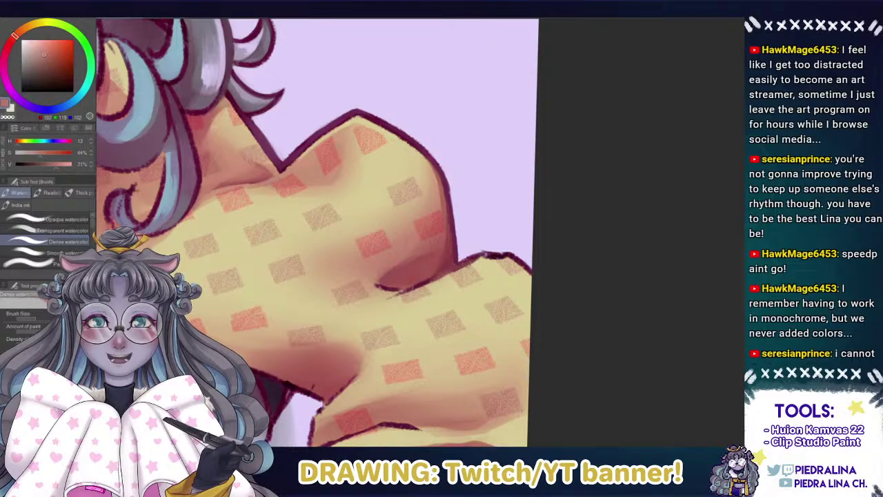
pyautogui.keyDown('alt'); pyautogui.click(475, 258); pyautogui.keyUp('alt')
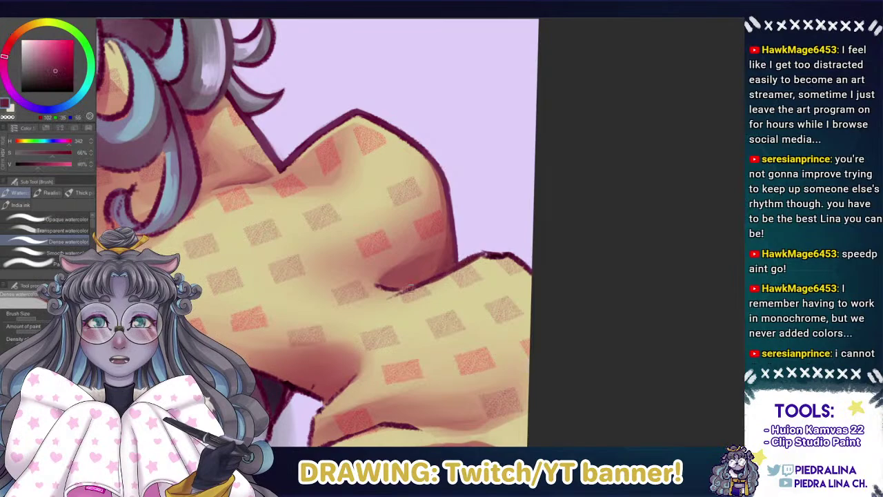
pyautogui.moveTo(402, 288)
pyautogui.mouseDown()
pyautogui.moveTo(387, 290)
pyautogui.moveTo(401, 284)
pyautogui.mouseUp()
pyautogui.keyDown('alt'); pyautogui.click(397, 279); pyautogui.keyUp('alt')
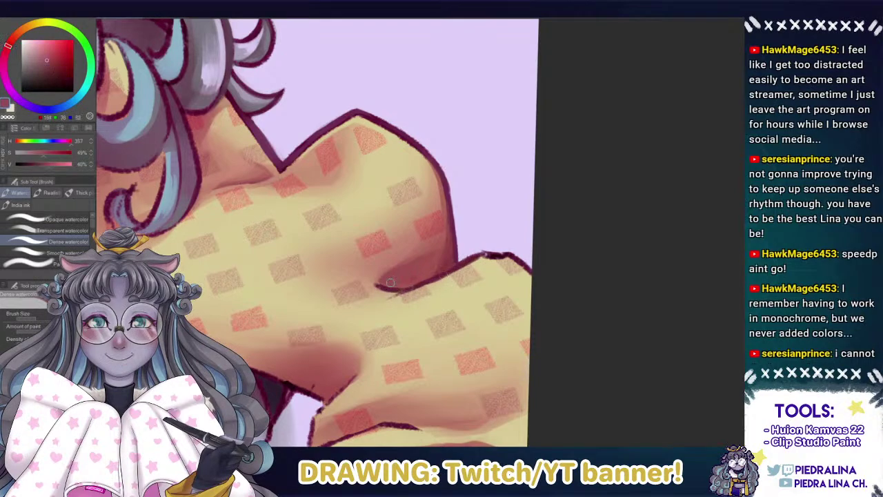
# Clean the blanket around the crease's inner tip with sampled tan and pale yellow, undoing the stroke along the fold's upper edge.
pyautogui.keyDown('alt'); pyautogui.click(379, 298); pyautogui.keyUp('alt')
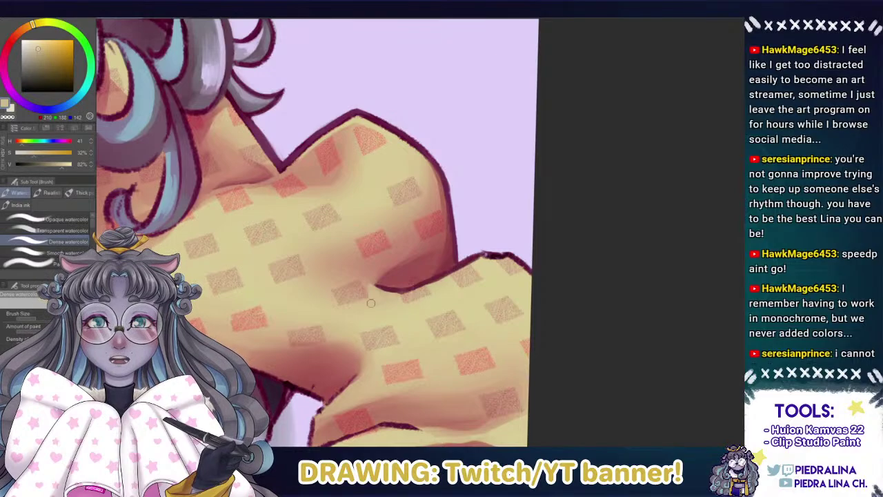
pyautogui.keyDown('alt'); pyautogui.click(460, 295); pyautogui.keyUp('alt')
pyautogui.moveTo(354, 122); pyautogui.dragTo(289, 166)
pyautogui.hotkey('ctrl', 'z')
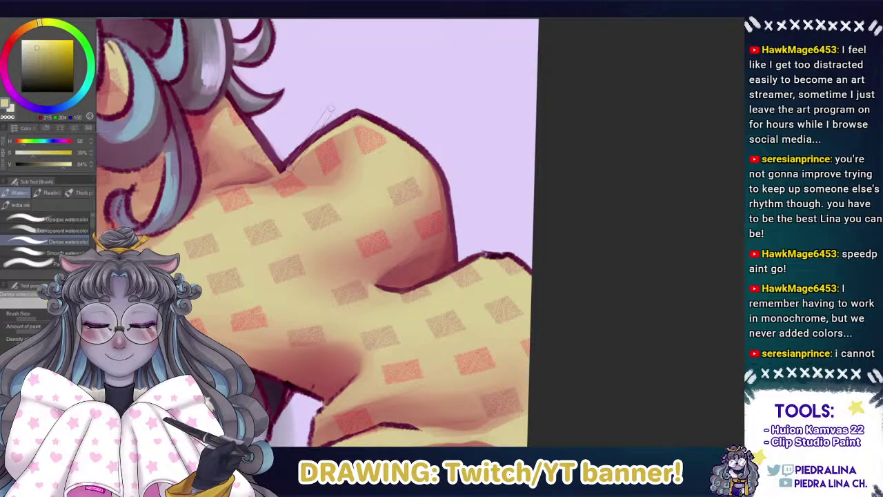
# Soften the outline at the neighbouring fold's peak with sampled mauve and background lavender, undoing the unwanted stroke.
pyautogui.moveTo(318, 83); pyautogui.dragTo(410, 72)
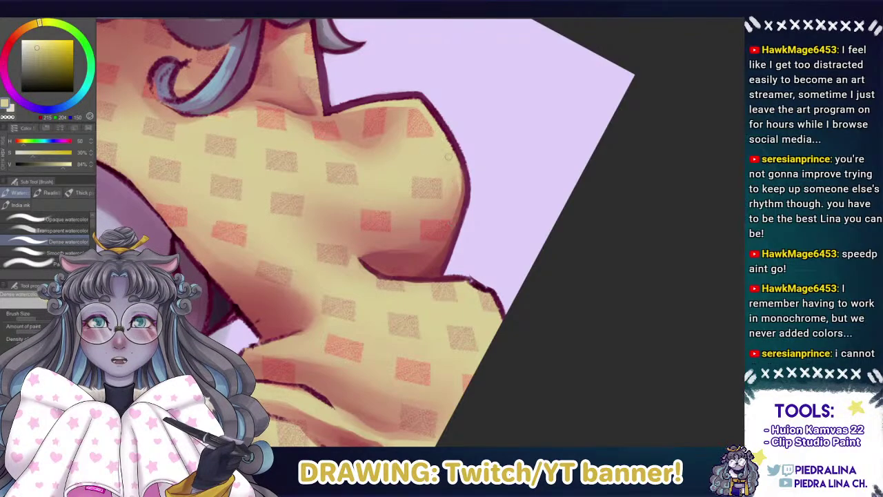
pyautogui.moveTo(294, 62); pyautogui.dragTo(323, 156)
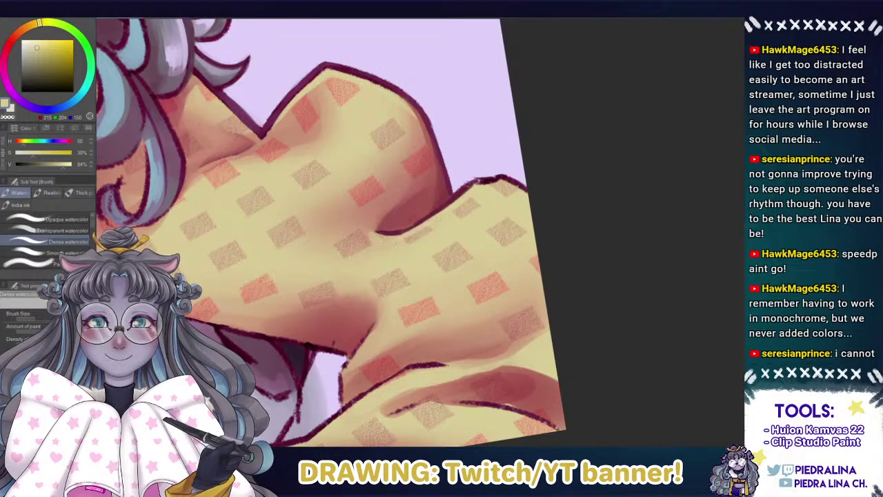
pyautogui.keyDown('alt'); pyautogui.click(492, 178); pyautogui.keyUp('alt')
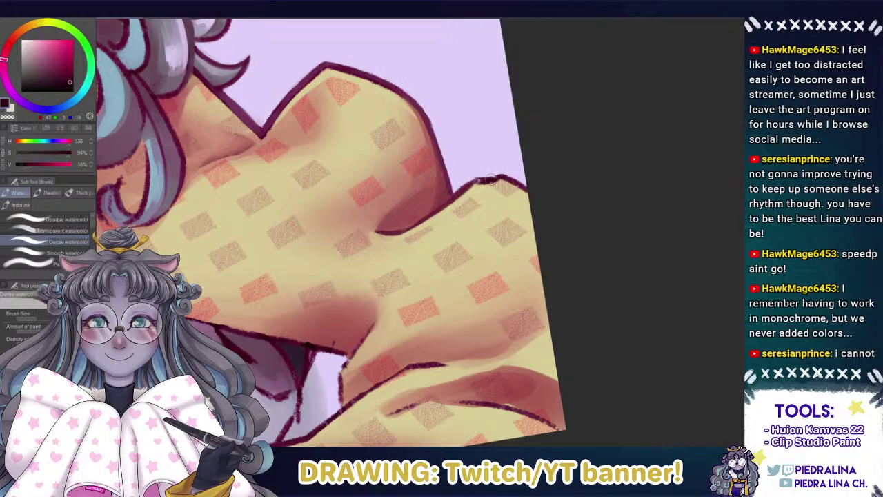
pyautogui.keyDown('alt'); pyautogui.click(496, 177); pyautogui.keyUp('alt')
pyautogui.moveTo(501, 177); pyautogui.dragTo(478, 177)
pyautogui.keyDown('alt'); pyautogui.click(492, 175); pyautogui.keyUp('alt')
pyautogui.keyDown('alt'); pyautogui.click(486, 179); pyautogui.keyUp('alt')
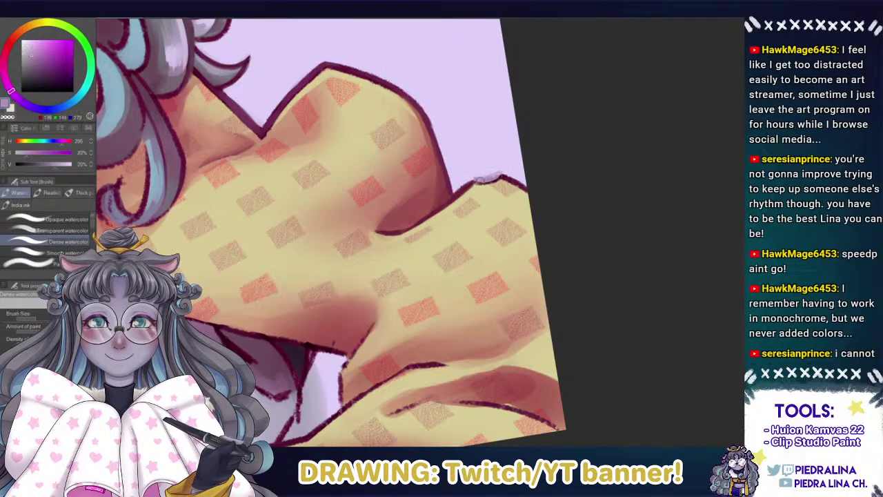
pyautogui.keyDown('alt'); pyautogui.click(481, 180); pyautogui.keyUp('alt')
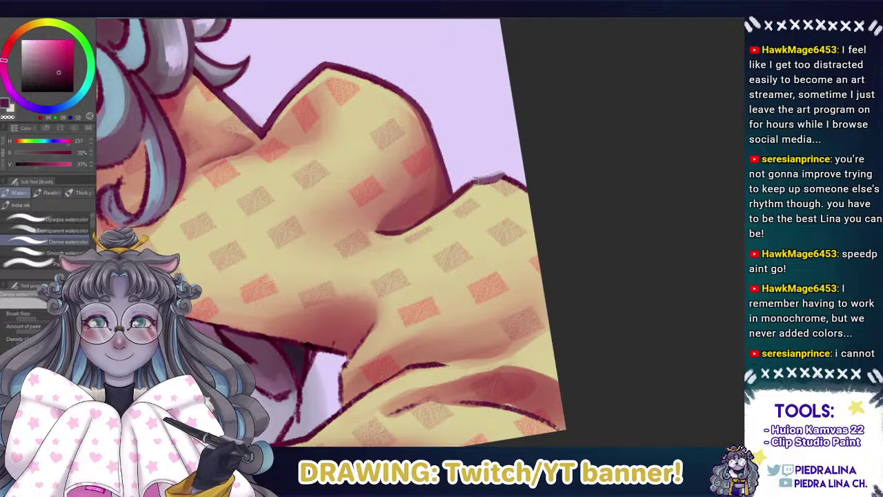
pyautogui.moveTo(515, 167)
pyautogui.mouseDown()
pyautogui.moveTo(474, 178)
pyautogui.moveTo(513, 168)
pyautogui.moveTo(505, 174)
pyautogui.mouseUp()
pyautogui.hotkey('ctrl', 'z')
pyautogui.keyDown('alt'); pyautogui.click(473, 172); pyautogui.keyUp('alt')
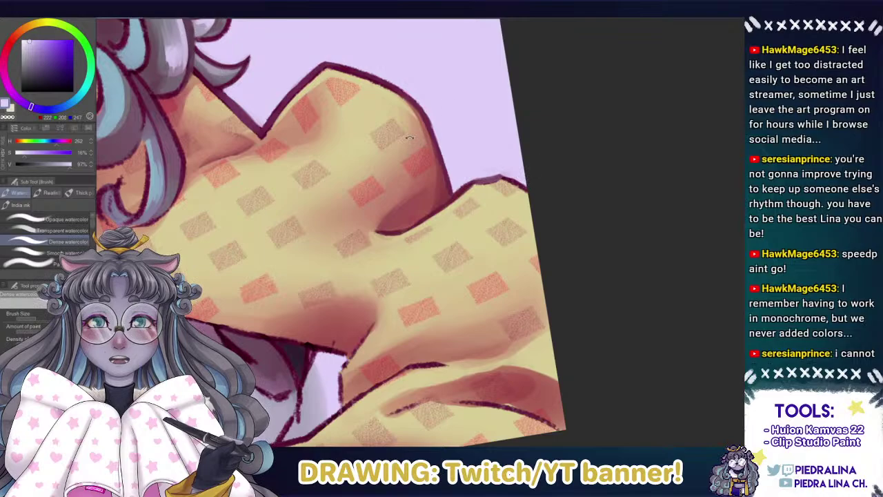
# Refine the inner tip of the crease between the folds by blending sampled maroon outline and muted red shadow.
pyautogui.moveTo(402, 88)
pyautogui.mouseDown()
pyautogui.moveTo(545, 143)
pyautogui.moveTo(560, 249)
pyautogui.moveTo(374, 136)
pyautogui.moveTo(379, 143)
pyautogui.mouseUp()
pyautogui.keyDown('alt'); pyautogui.click(388, 241); pyautogui.keyUp('alt')
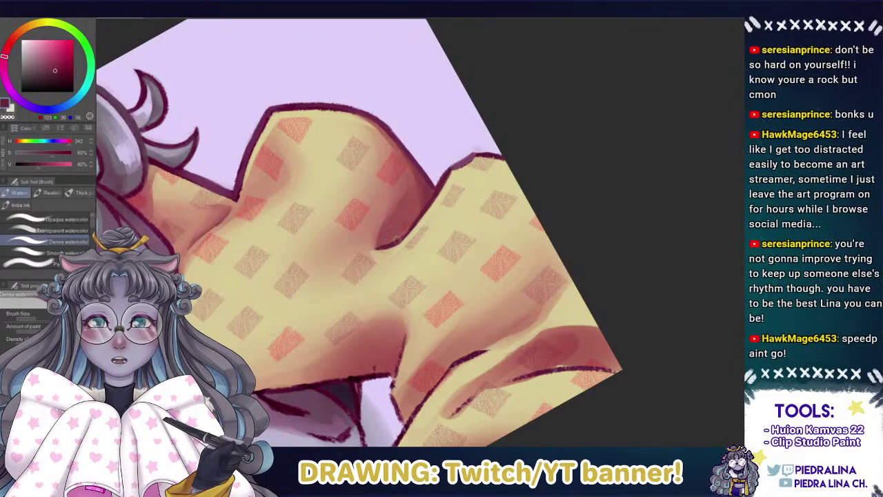
pyautogui.keyDown('alt'); pyautogui.click(385, 236); pyautogui.keyUp('alt')
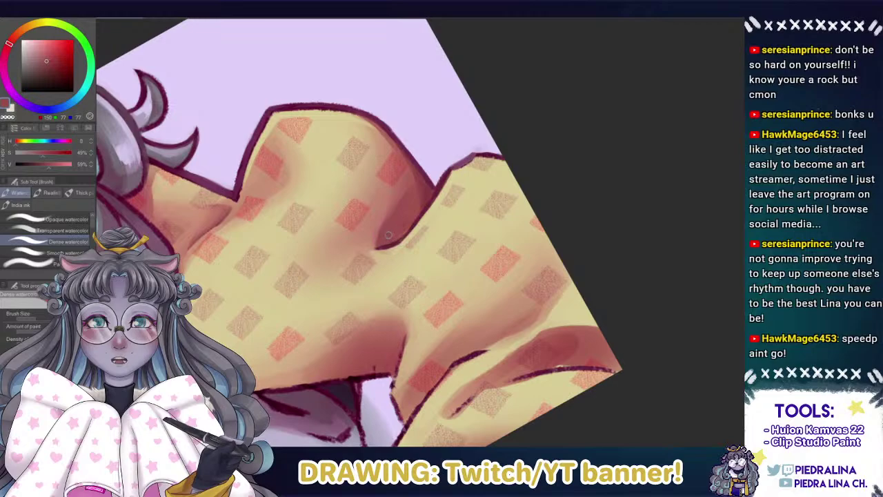
pyautogui.keyDown('alt'); pyautogui.click(384, 239); pyautogui.keyUp('alt')
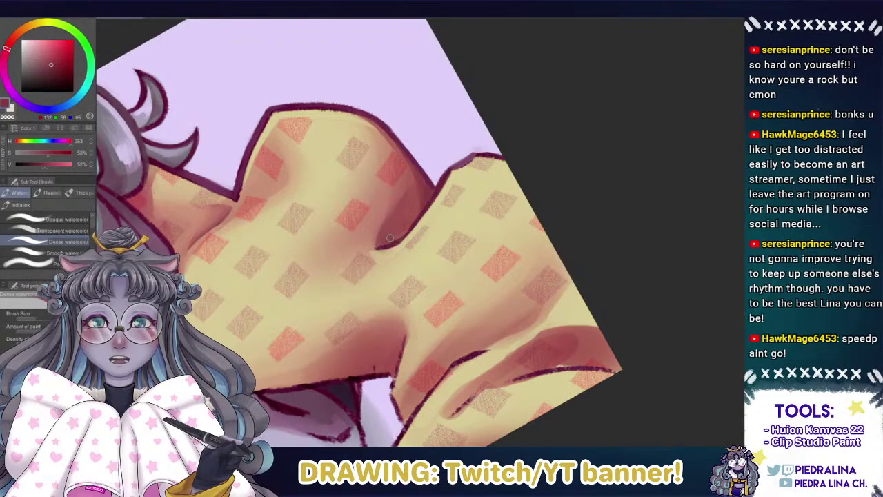
pyautogui.keyDown('alt'); pyautogui.click(390, 239); pyautogui.keyUp('alt')
pyautogui.keyDown('alt'); pyautogui.click(393, 236); pyautogui.keyUp('alt')
pyautogui.keyDown('alt'); pyautogui.click(418, 216); pyautogui.keyUp('alt')
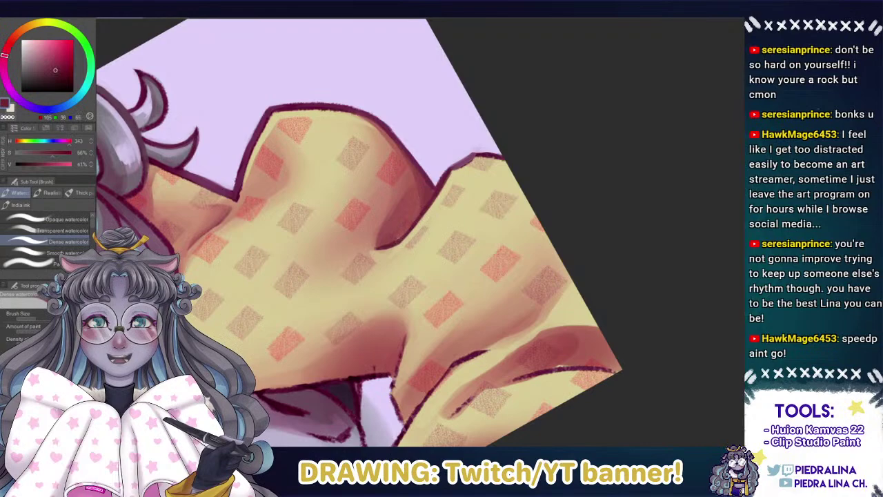
# Trim the neighbouring fold's outline near the junction with background lavender and sample mauve from its edge.
pyautogui.keyDown('alt'); pyautogui.click(449, 163); pyautogui.keyUp('alt')
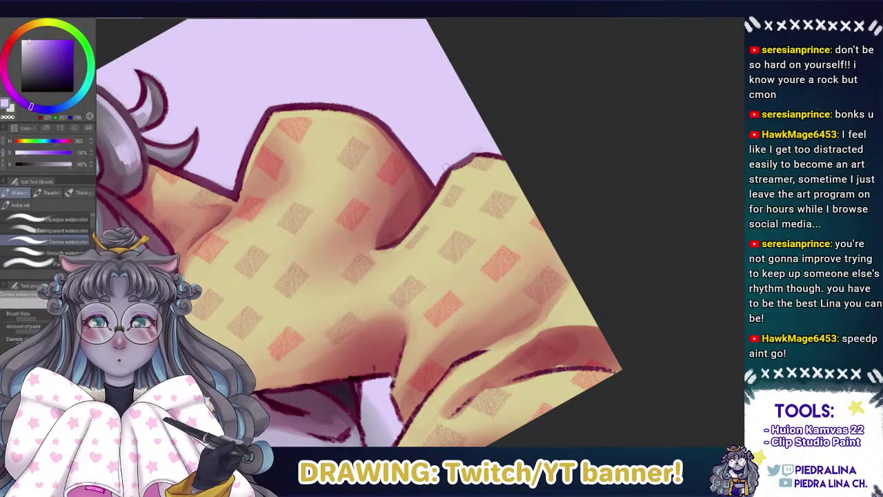
pyautogui.moveTo(445, 167); pyautogui.dragTo(440, 182)
pyautogui.moveTo(444, 180)
pyautogui.mouseDown()
pyautogui.moveTo(455, 164)
pyautogui.moveTo(438, 187)
pyautogui.mouseUp()
pyautogui.keyDown('alt'); pyautogui.click(458, 164); pyautogui.keyUp('alt')
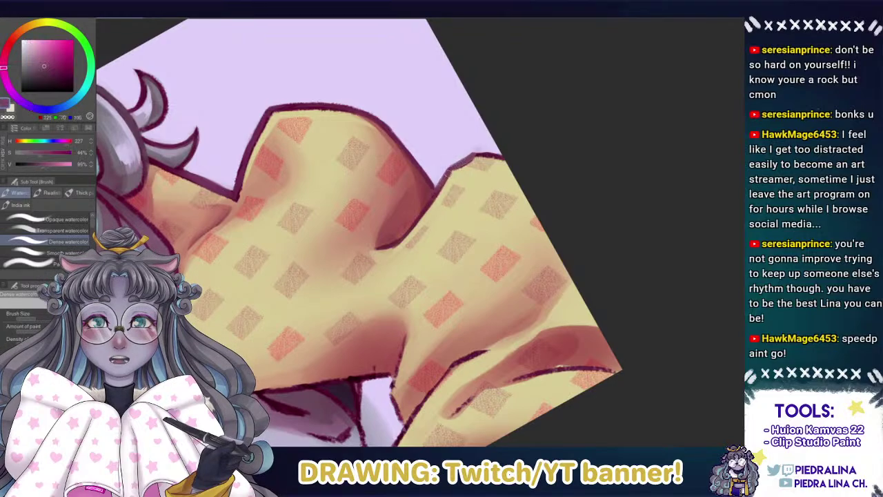
# Rework the neighbouring fold's outline near the canvas edge with sampled dark plum, undoing the first stroke along its peak.
pyautogui.moveTo(474, 156); pyautogui.dragTo(502, 155)
pyautogui.hotkey('ctrl', 'z')
pyautogui.press('h')
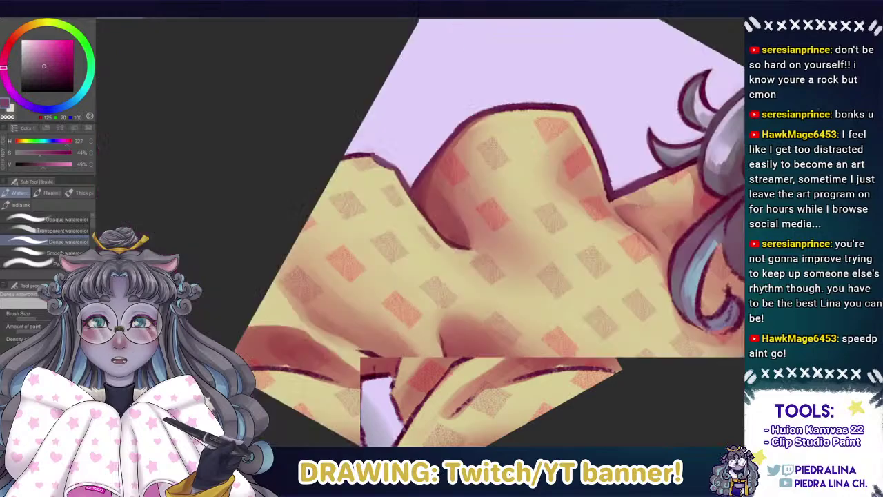
pyautogui.moveTo(365, 131); pyautogui.dragTo(329, 207)
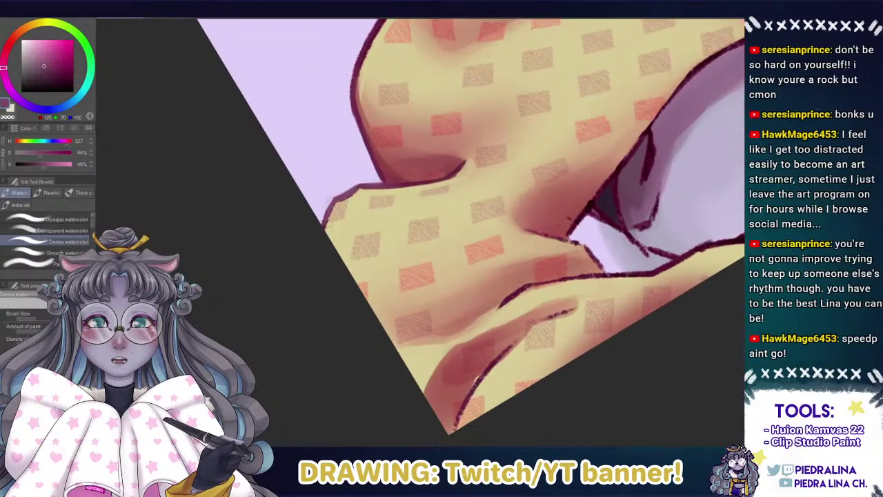
pyautogui.keyDown('alt'); pyautogui.click(342, 198); pyautogui.keyUp('alt')
pyautogui.keyDown('alt'); pyautogui.click(363, 62); pyautogui.keyUp('alt')
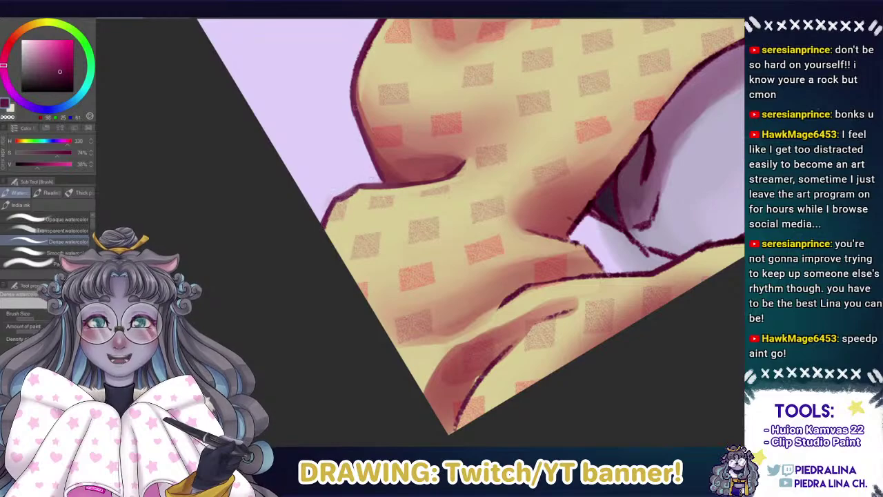
# Clean the blanket just below the crease's inner tip with sampled pale yellow.
pyautogui.moveTo(329, 143); pyautogui.dragTo(299, 178)
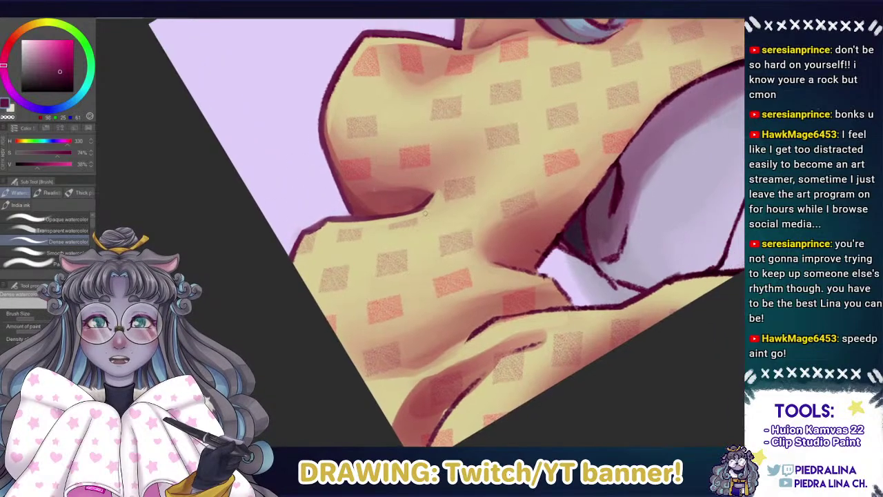
pyautogui.keyDown('alt'); pyautogui.click(425, 213); pyautogui.keyUp('alt')
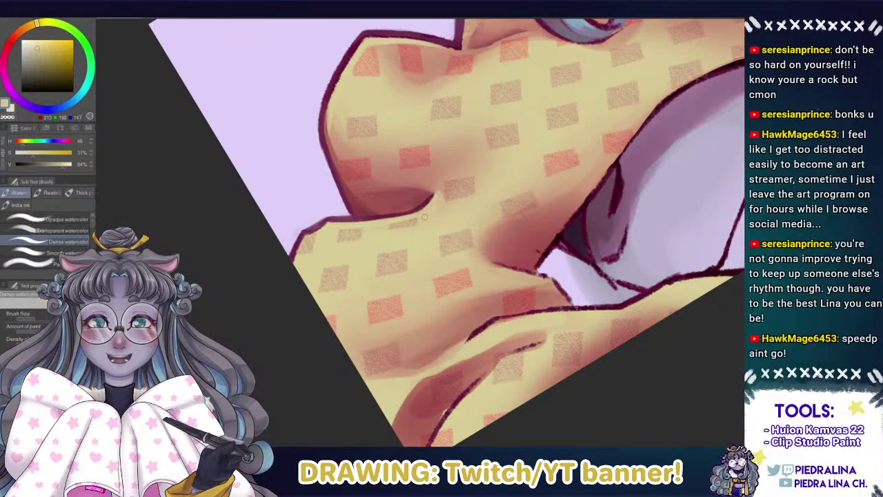
pyautogui.scroll(-3, 393, 153)
pyautogui.scroll(4, 393, 153)
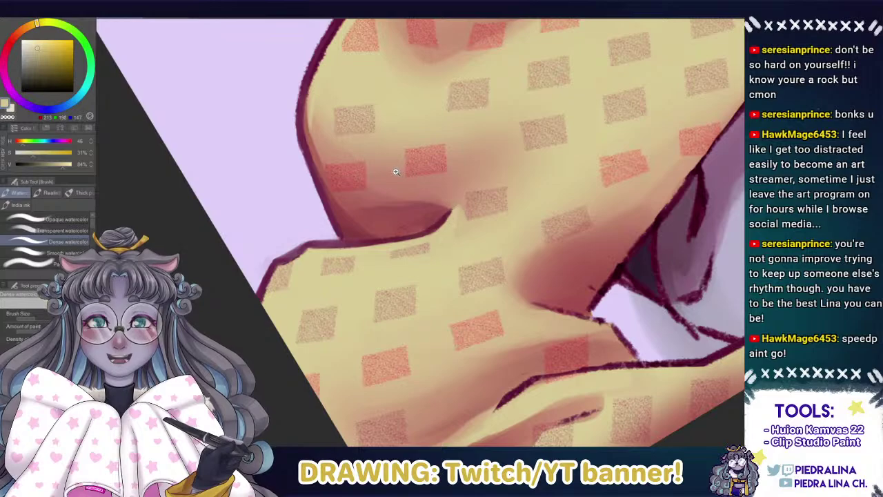
# Blend the crease's lower outline into its shadow near the inner tip with sampled maroon and muted reds.
pyautogui.moveTo(397, 200); pyautogui.dragTo(374, 216)
pyautogui.keyDown('alt'); pyautogui.click(411, 238); pyautogui.keyUp('alt')
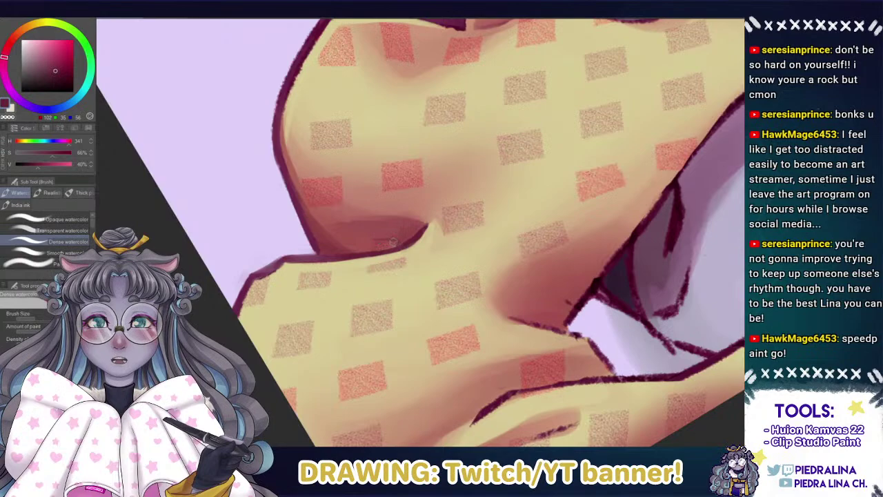
pyautogui.keyDown('alt'); pyautogui.click(395, 242); pyautogui.keyUp('alt')
pyautogui.keyDown('alt'); pyautogui.click(391, 242); pyautogui.keyUp('alt')
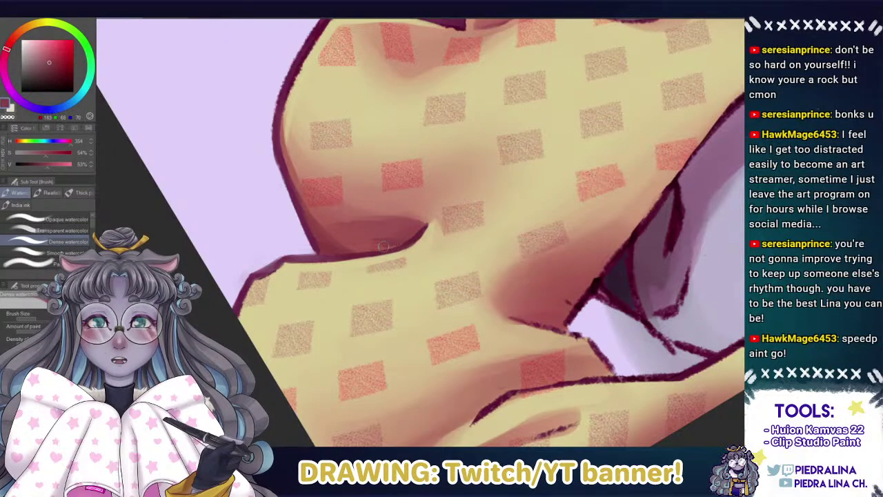
pyautogui.keyDown('alt'); pyautogui.click(381, 241); pyautogui.keyUp('alt')
pyautogui.keyDown('alt'); pyautogui.click(404, 237); pyautogui.keyUp('alt')
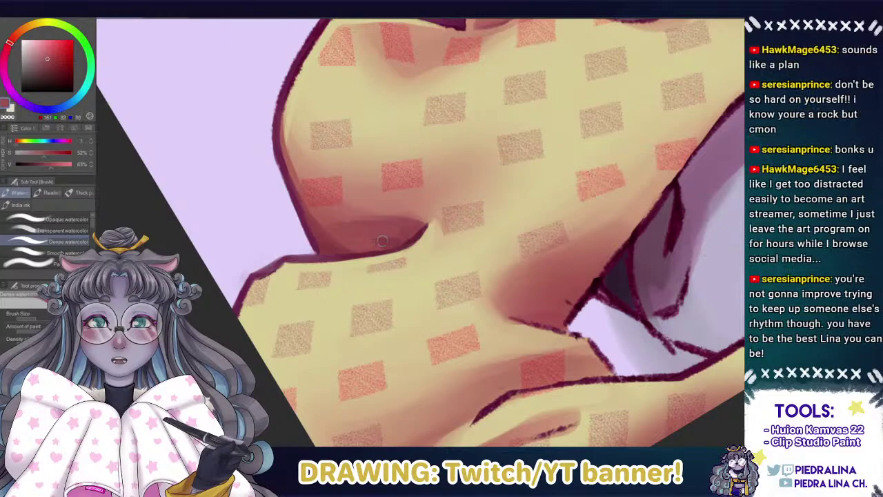
pyautogui.keyDown('alt'); pyautogui.click(399, 243); pyautogui.keyUp('alt')
pyautogui.keyDown('alt'); pyautogui.click(373, 243); pyautogui.keyUp('alt')
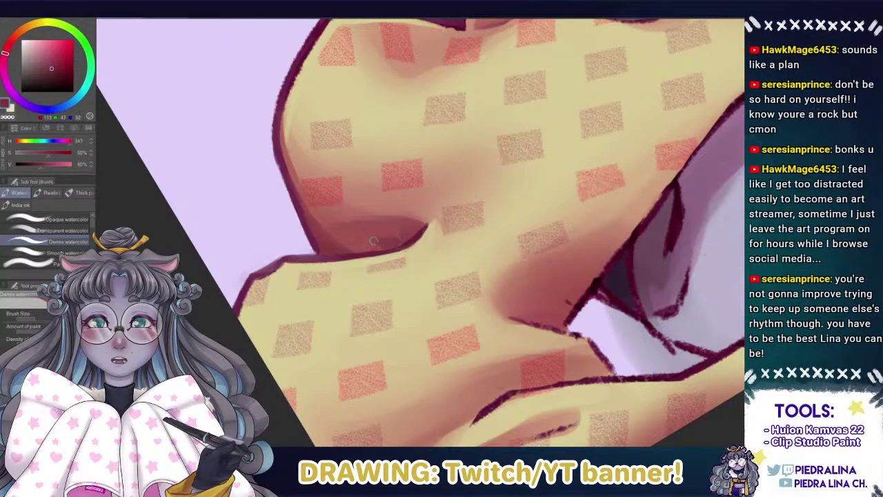
pyautogui.keyDown('alt'); pyautogui.click(384, 229); pyautogui.keyUp('alt')
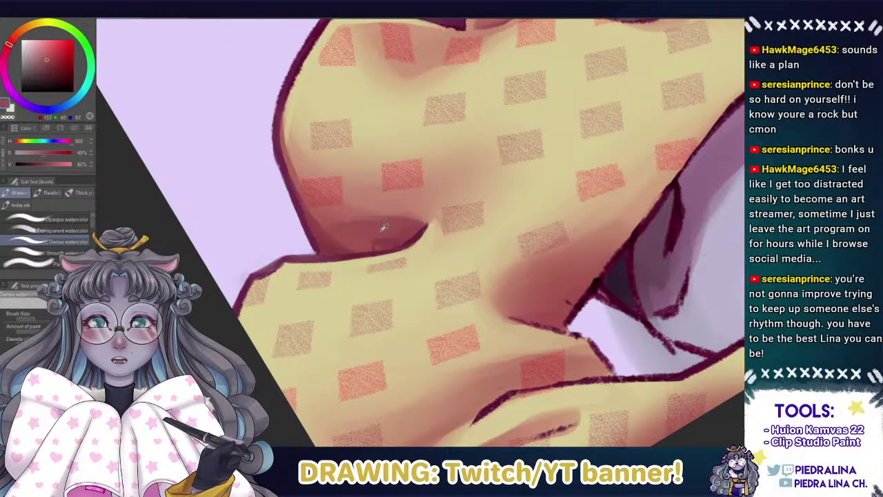
# Touch up the outer edge of the patterned yellow sleeve, cleaning stray marks off the lavender background and undoing the last stroke.
pyautogui.moveTo(362, 167)
pyautogui.mouseDown()
pyautogui.moveTo(347, 168)
pyautogui.moveTo(358, 172)
pyautogui.mouseUp()
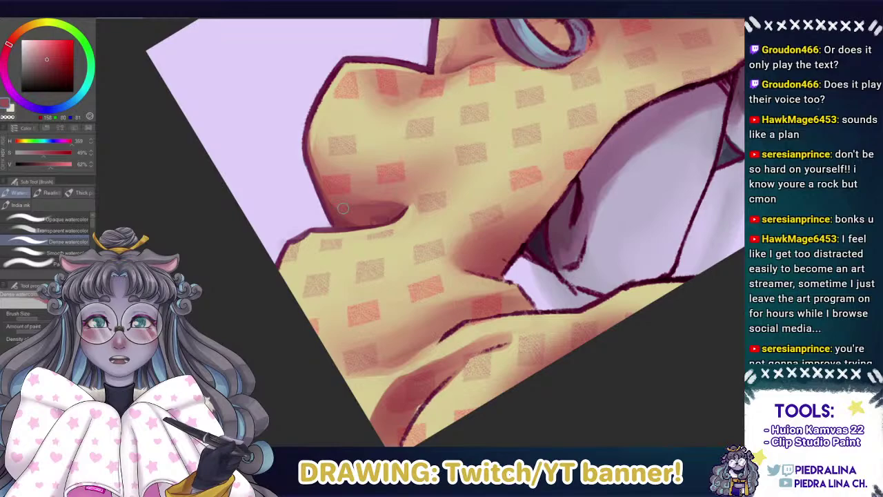
pyautogui.moveTo(300, 200); pyautogui.dragTo(287, 240)
pyautogui.press('e')
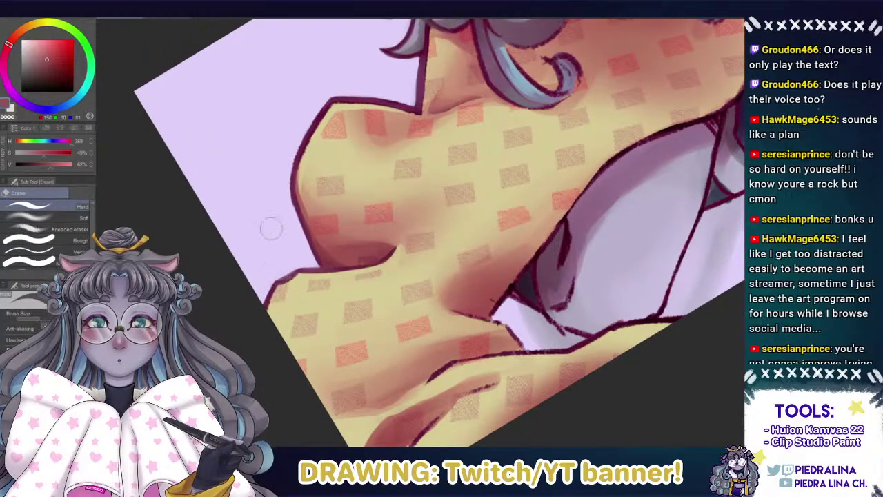
pyautogui.moveTo(281, 195); pyautogui.dragTo(262, 262)
pyautogui.press('b')
pyautogui.moveTo(286, 217); pyautogui.dragTo(272, 261)
pyautogui.hotkey('ctrl', 'z')
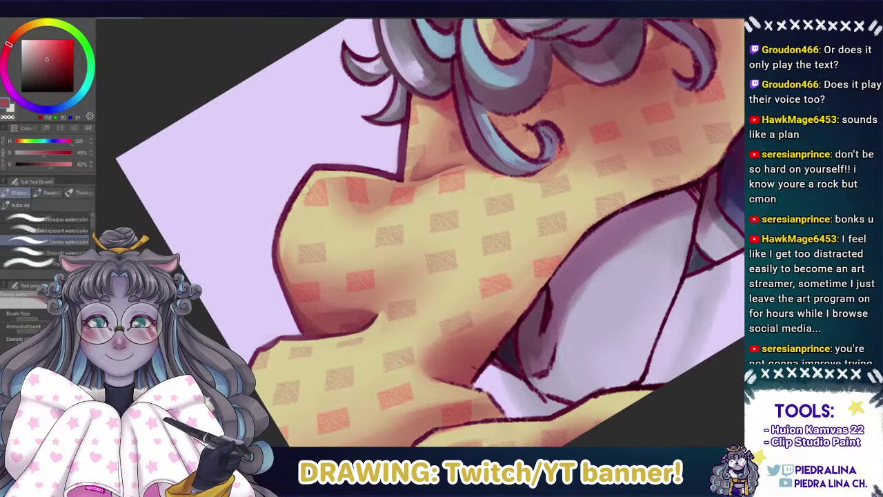
# Refine the dark outline between the hair curl and the shoulder using sampled outline purple and lavender background colours.
pyautogui.keyDown('alt'); pyautogui.click(400, 177); pyautogui.keyUp('alt')
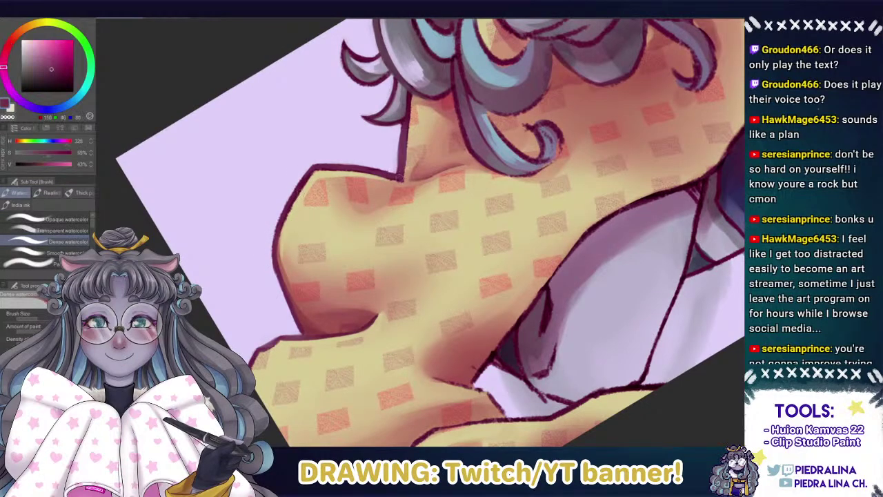
pyautogui.press('e')
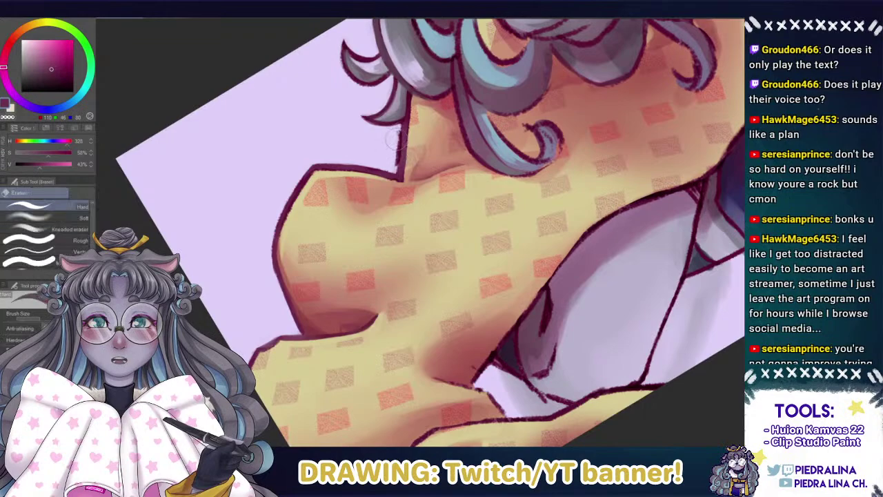
pyautogui.keyDown('alt'); pyautogui.click(392, 140); pyautogui.keyUp('alt')
pyautogui.press('b')
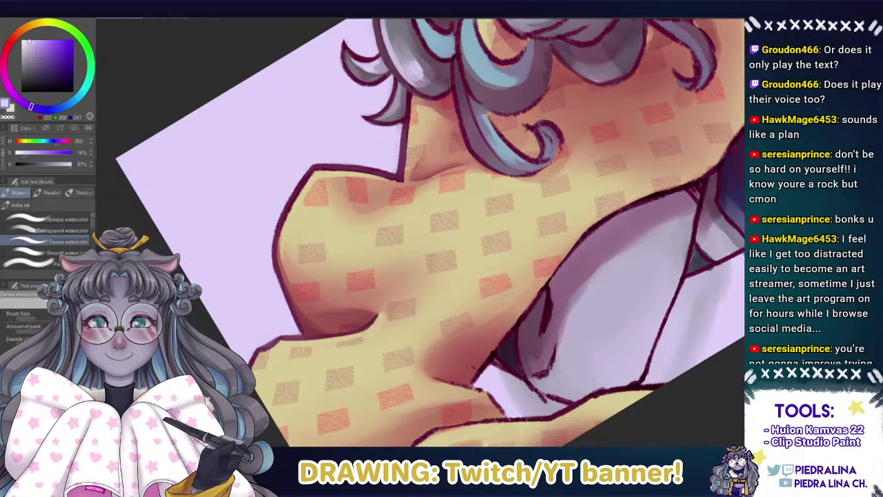
pyautogui.keyDown('alt'); pyautogui.click(407, 125); pyautogui.keyUp('alt')
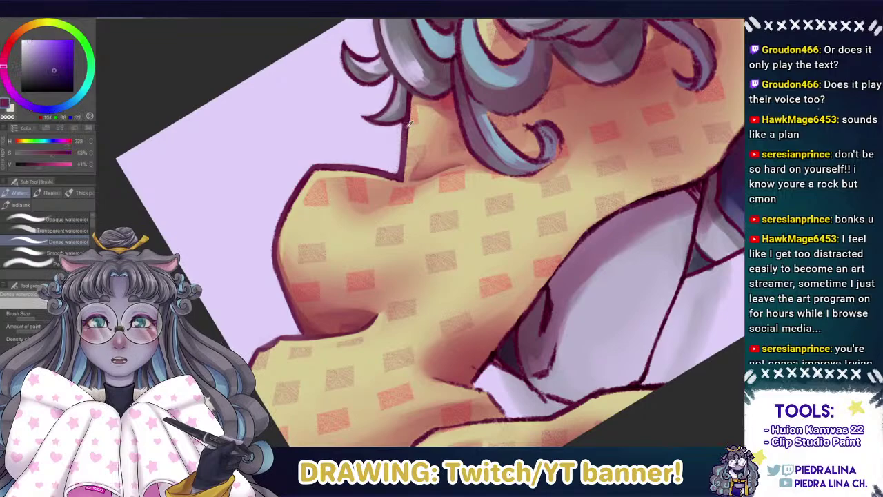
pyautogui.keyDown('alt'); pyautogui.click(406, 125); pyautogui.keyUp('alt')
pyautogui.moveTo(409, 101); pyautogui.dragTo(403, 153)
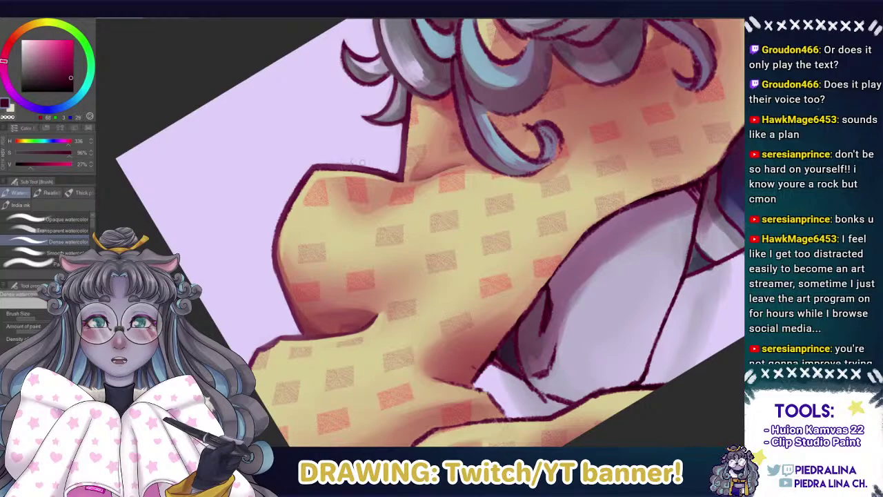
# Darken the outline along the upper corner of the yellow sleeve's shoulder with the sampled dark maroon.
pyautogui.moveTo(352, 137); pyautogui.dragTo(293, 86)
pyautogui.moveTo(282, 193); pyautogui.dragTo(303, 171)
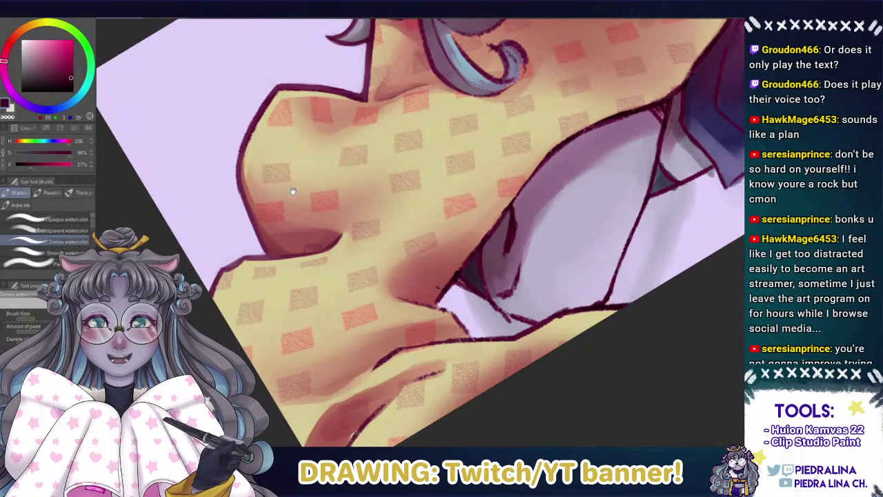
pyautogui.moveTo(344, 91); pyautogui.dragTo(313, 229)
pyautogui.moveTo(300, 140); pyautogui.dragTo(297, 286)
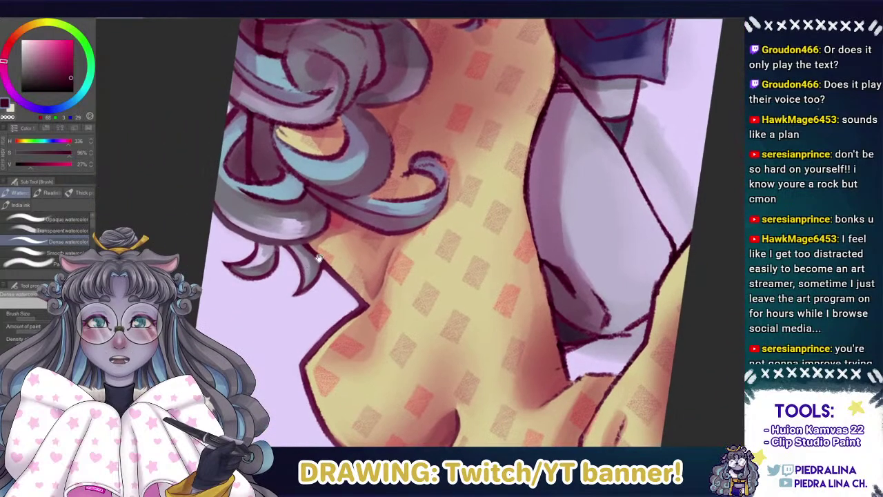
pyautogui.moveTo(317, 253); pyautogui.dragTo(306, 220)
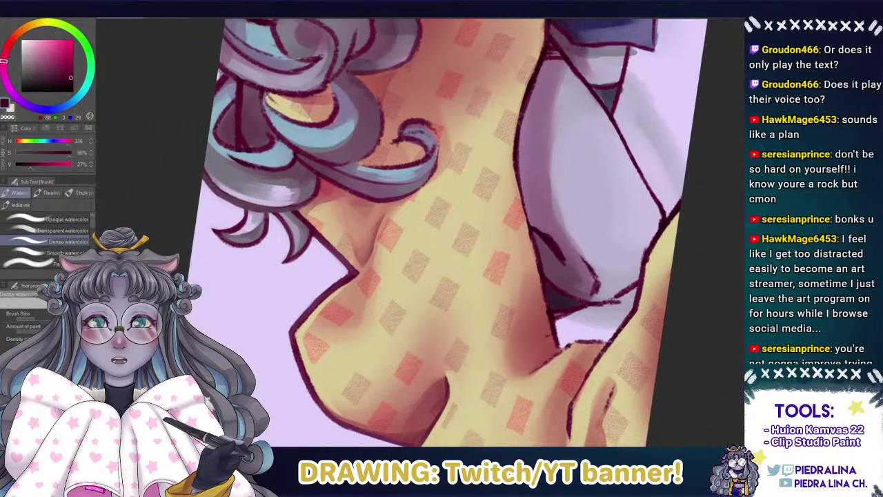
# Mirror the canvas and cover the stray dark mark beside the sleeve's inner fold with sampled reddish shadow colours.
pyautogui.press('h')
pyautogui.hotkey('ctrl', '@')
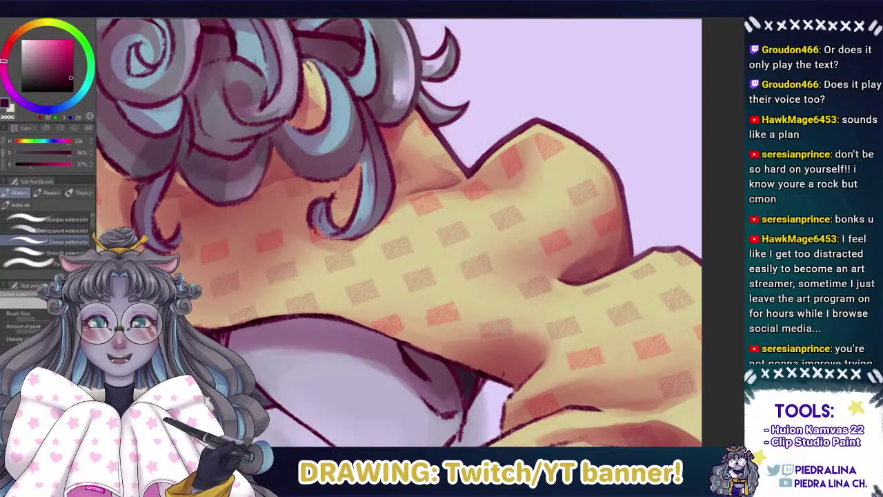
pyautogui.moveTo(399, 190); pyautogui.dragTo(290, 130)
pyautogui.moveTo(380, 214); pyautogui.dragTo(252, 200)
pyautogui.moveTo(332, 233); pyautogui.dragTo(356, 213)
pyautogui.moveTo(317, 244); pyautogui.dragTo(340, 221)
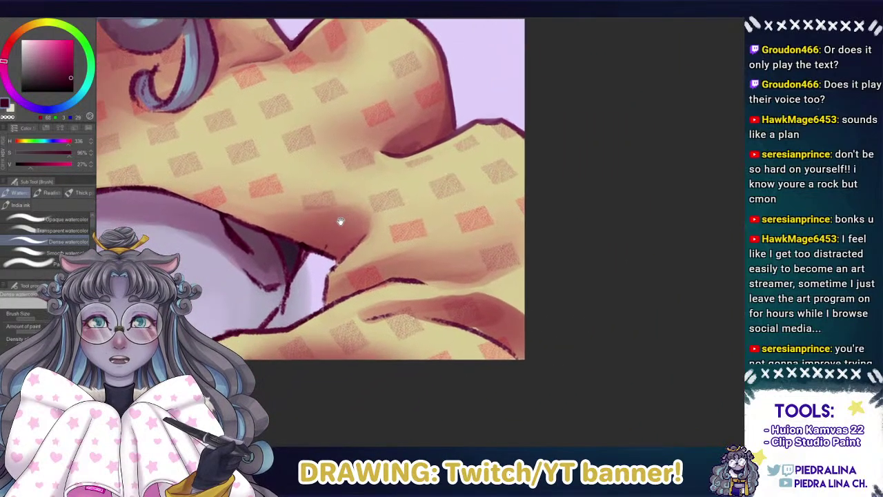
pyautogui.keyDown('alt'); pyautogui.click(335, 240); pyautogui.keyUp('alt')
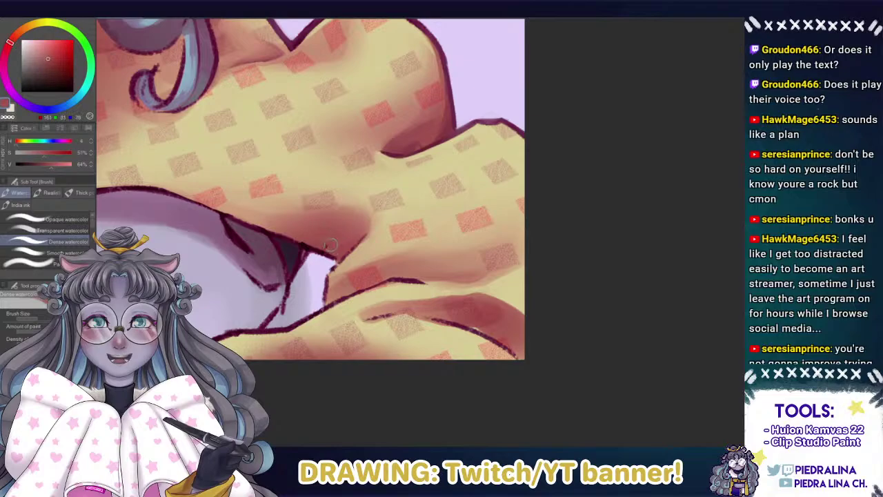
pyautogui.keyDown('alt'); pyautogui.click(348, 245); pyautogui.keyUp('alt')
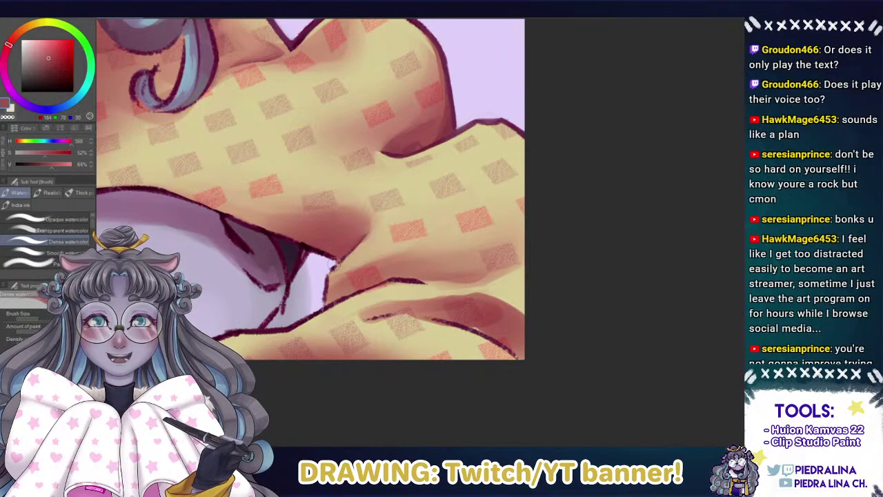
# Extend the dark outline up the sleeve's inner crease and tidy its edge with the sampled pale yellow.
pyautogui.keyDown('alt'); pyautogui.click(365, 239); pyautogui.keyUp('alt')
pyautogui.keyDown('alt'); pyautogui.click(390, 157); pyautogui.keyUp('alt')
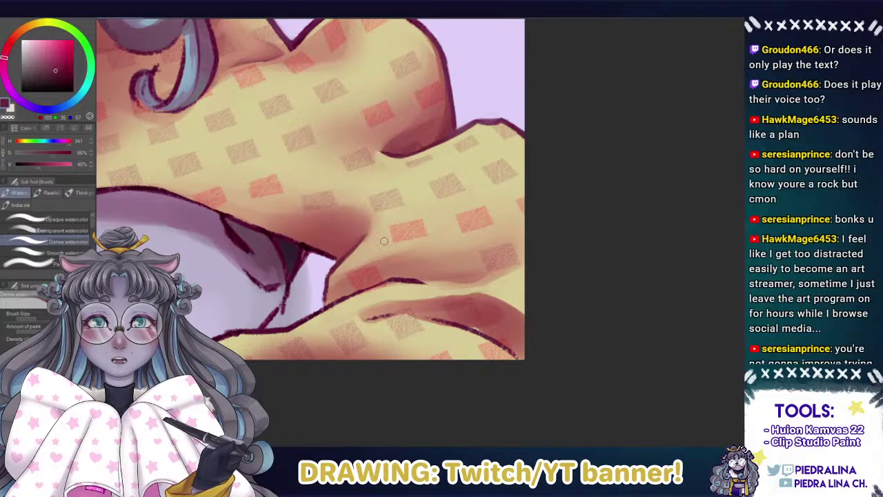
pyautogui.keyDown('alt'); pyautogui.click(380, 219); pyautogui.keyUp('alt')
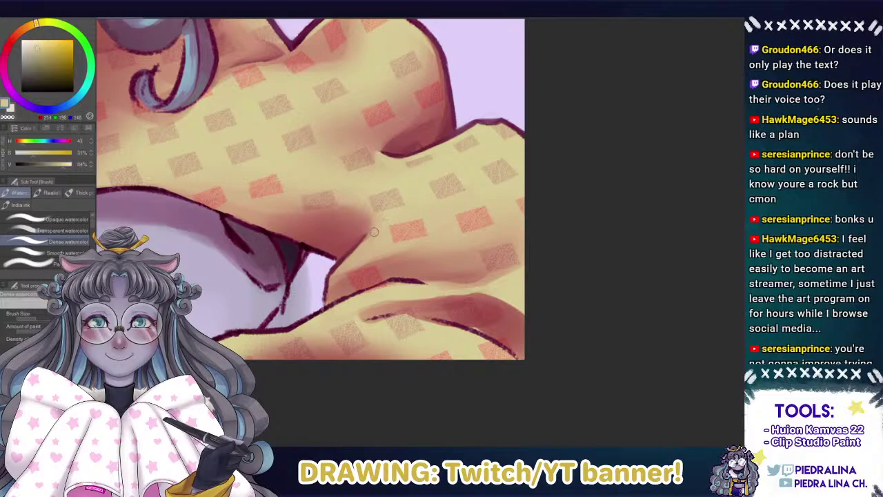
pyautogui.keyDown('alt'); pyautogui.click(377, 232); pyautogui.keyUp('alt')
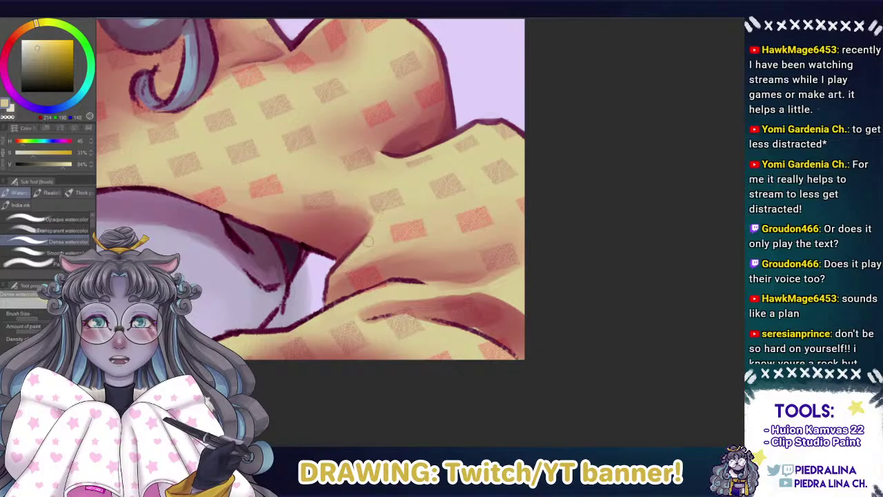
pyautogui.moveTo(375, 254); pyautogui.dragTo(390, 244)
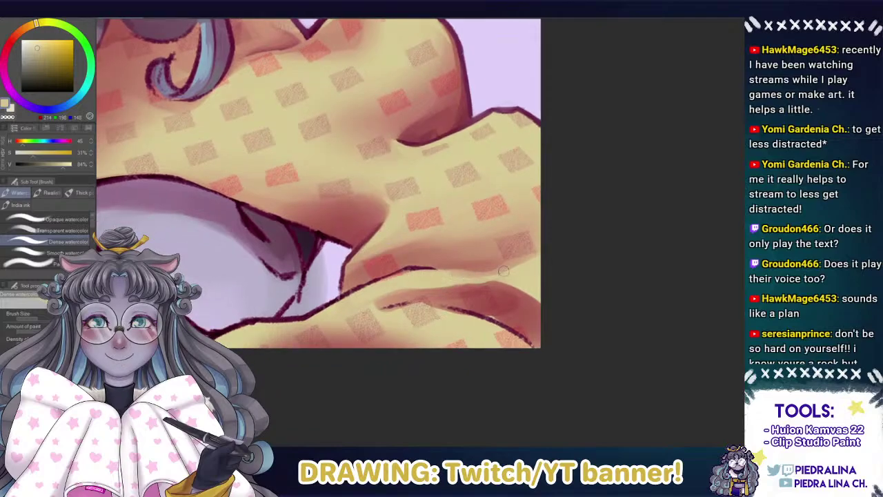
pyautogui.keyDown('alt'); pyautogui.click(448, 274); pyautogui.keyUp('alt')
pyautogui.moveTo(435, 269); pyautogui.dragTo(408, 269)
pyautogui.hotkey('ctrl', 'z')
pyautogui.press('e')
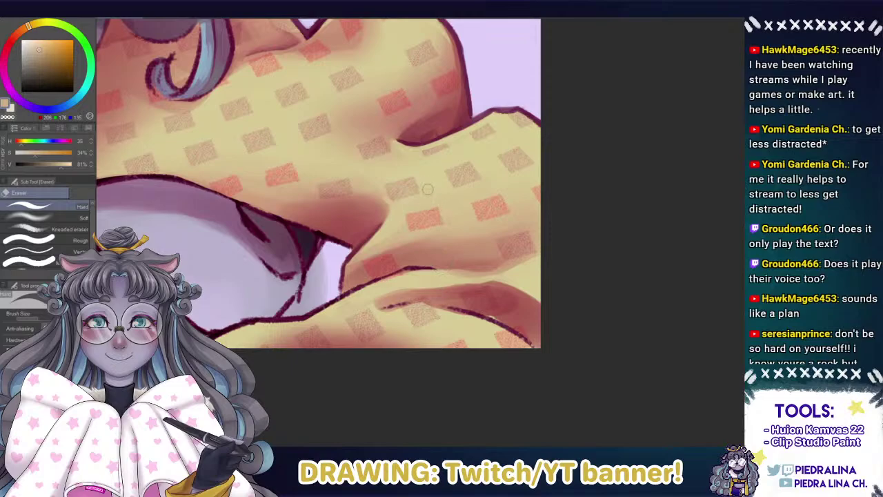
# Rework the tapered end of the forearm's upper outline with sampled reddish shadow and dark maroon using the Dense watercolor brush.
pyautogui.keyDown('alt'); pyautogui.click(442, 254); pyautogui.keyUp('alt')
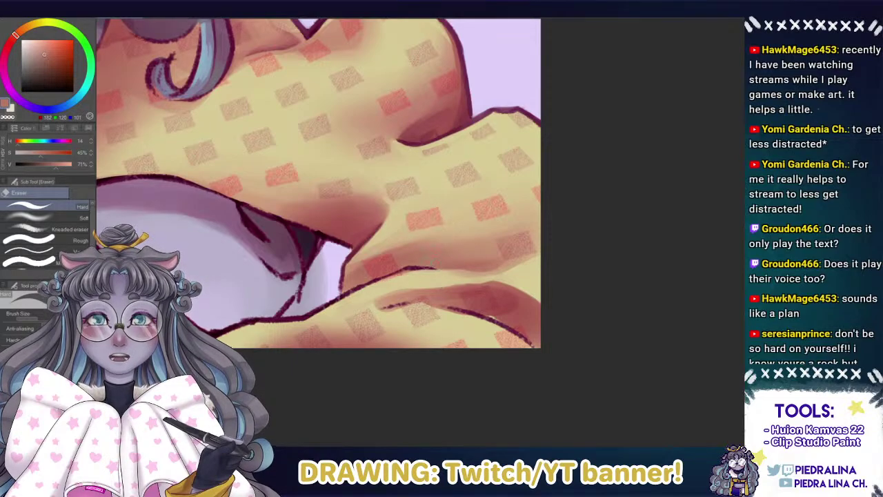
pyautogui.press('b')
pyautogui.keyDown('alt'); pyautogui.click(433, 265); pyautogui.keyUp('alt')
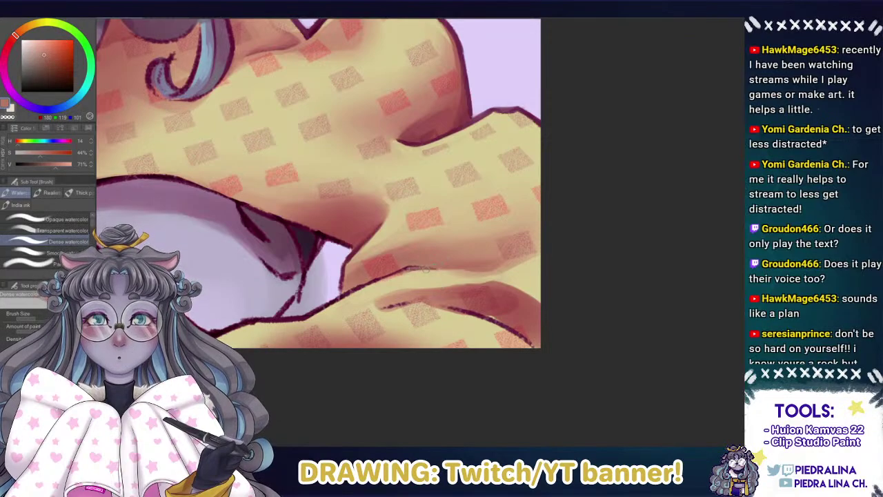
pyautogui.keyDown('alt'); pyautogui.click(414, 269); pyautogui.keyUp('alt')
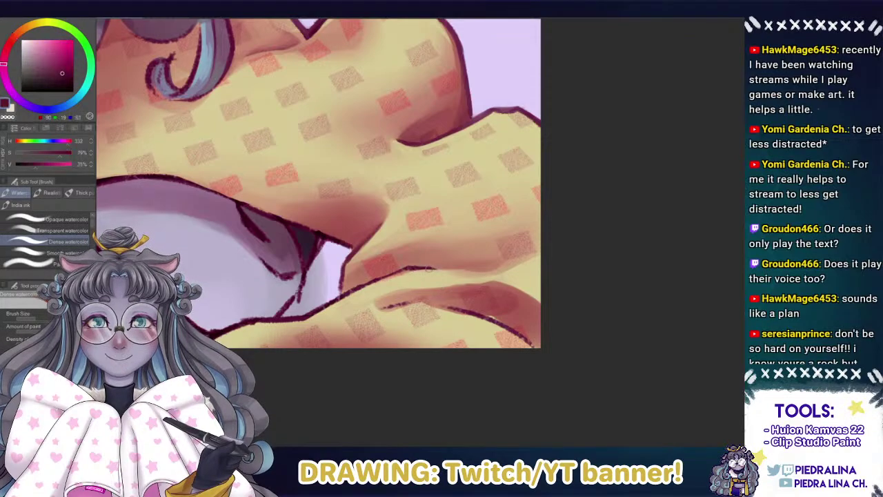
pyautogui.keyDown('alt'); pyautogui.click(431, 270); pyautogui.keyUp('alt')
pyautogui.keyDown('alt'); pyautogui.click(435, 269); pyautogui.keyUp('alt')
pyautogui.moveTo(429, 269); pyautogui.dragTo(445, 267)
# Soften the forearm line's end and the nearby inner crease outline with sampled reddish brown tones.
pyautogui.keyDown('alt'); pyautogui.click(418, 262); pyautogui.keyUp('alt')
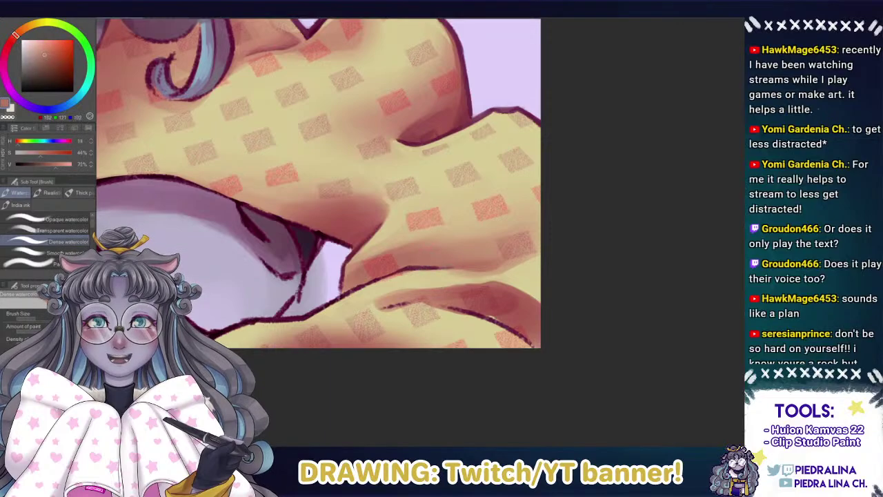
pyautogui.keyDown('alt'); pyautogui.click(432, 265); pyautogui.keyUp('alt')
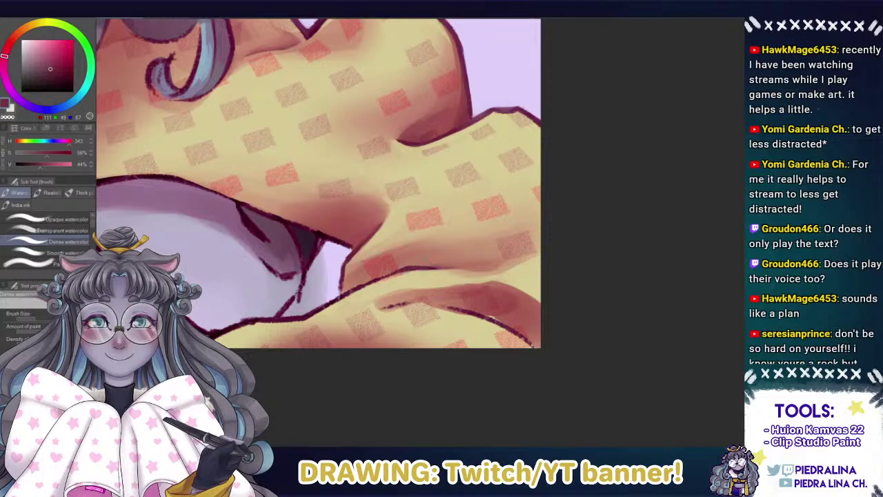
pyautogui.keyDown('alt'); pyautogui.click(367, 242); pyautogui.keyUp('alt')
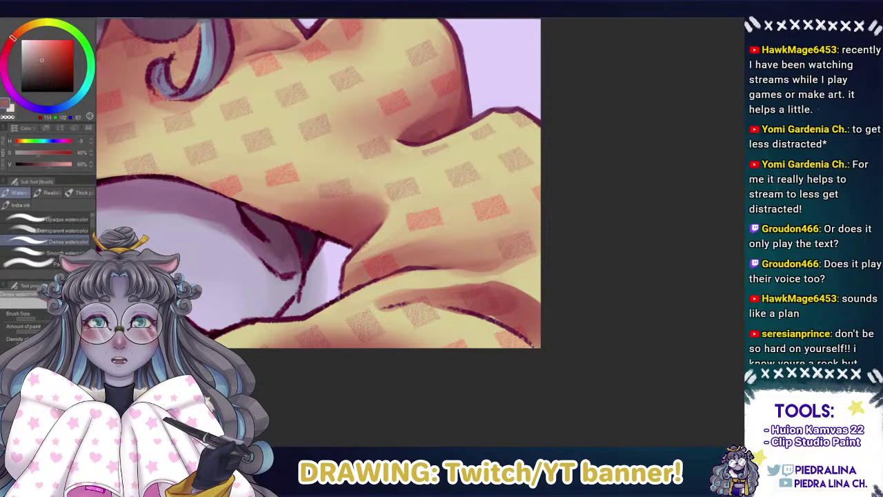
pyautogui.keyDown('alt'); pyautogui.click(374, 251); pyautogui.keyUp('alt')
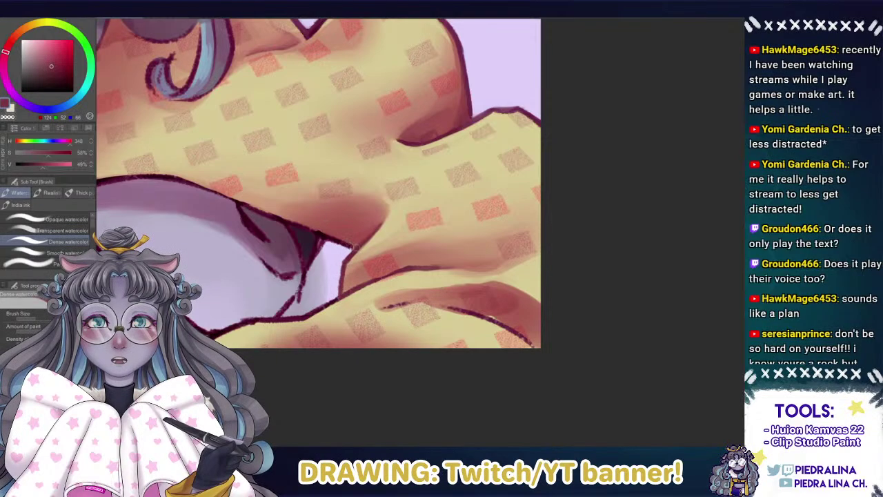
# Repaint the dark outline along the yellow garment's inner edge beside the pale lilac cloth, sampling maroon and reddish shadow colours.
pyautogui.moveTo(265, 195); pyautogui.dragTo(320, 147)
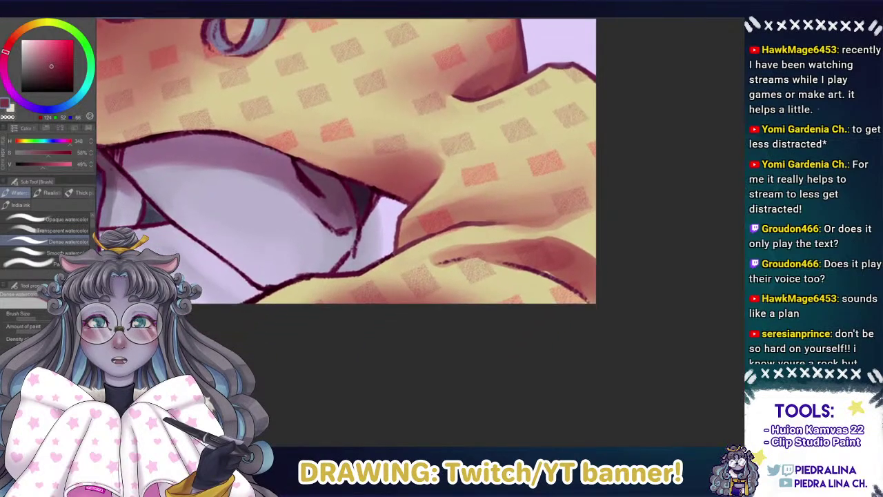
pyautogui.moveTo(243, 138); pyautogui.dragTo(411, 255)
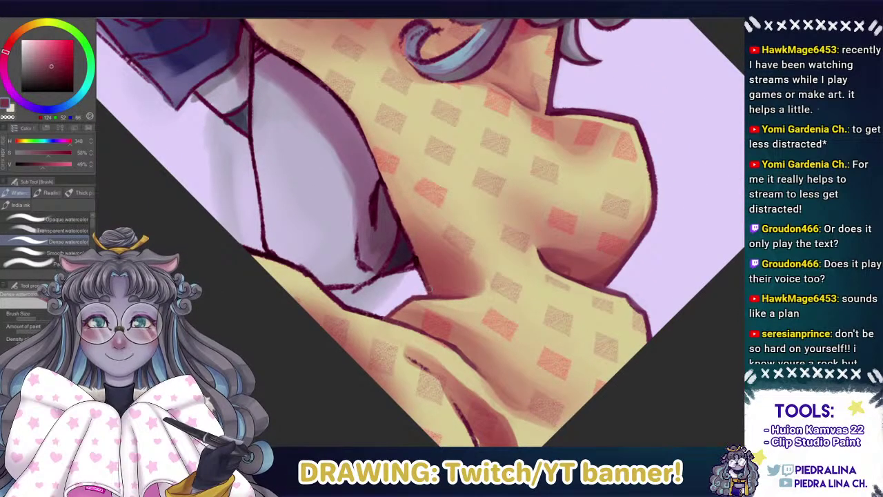
pyautogui.keyDown('alt'); pyautogui.click(406, 229); pyautogui.keyUp('alt')
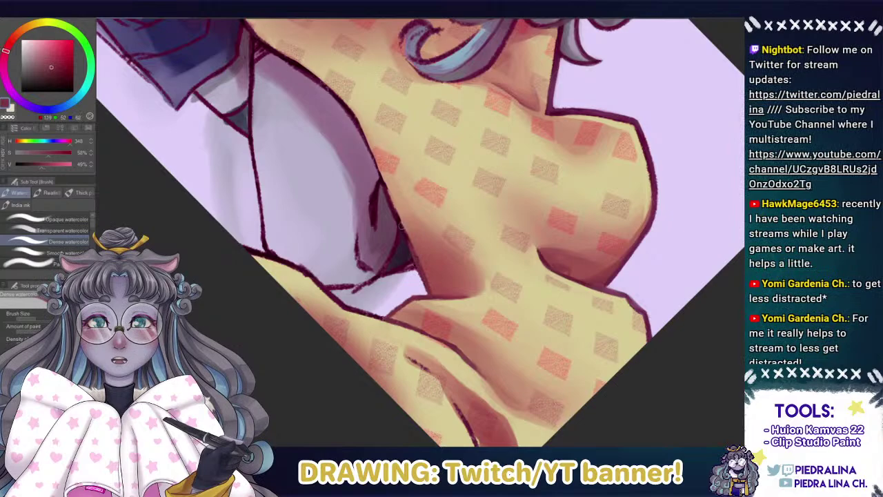
pyautogui.moveTo(406, 226); pyautogui.dragTo(421, 268)
pyautogui.keyDown('alt'); pyautogui.click(403, 231); pyautogui.keyUp('alt')
pyautogui.moveTo(401, 226); pyautogui.dragTo(439, 316)
pyautogui.moveTo(416, 264); pyautogui.dragTo(427, 288)
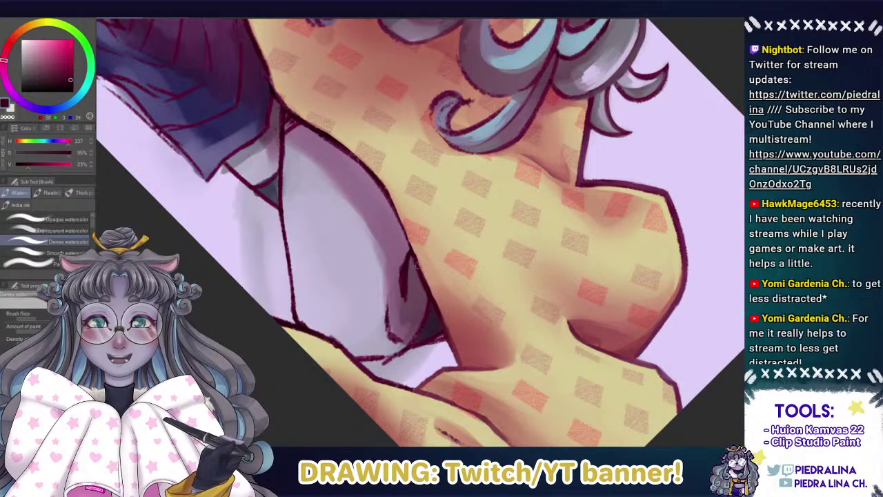
pyautogui.moveTo(416, 257); pyautogui.dragTo(386, 185)
pyautogui.keyDown('alt'); pyautogui.click(448, 337); pyautogui.keyUp('alt')
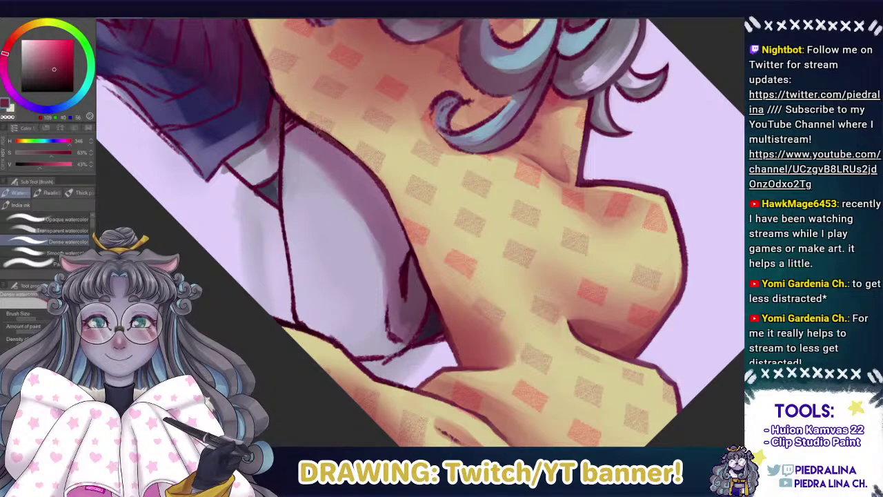
# Retouch the crease and purple shading at the lower corner of the pale lilac leg with sampled dark maroon and muted purples.
pyautogui.moveTo(415, 255); pyautogui.dragTo(394, 205)
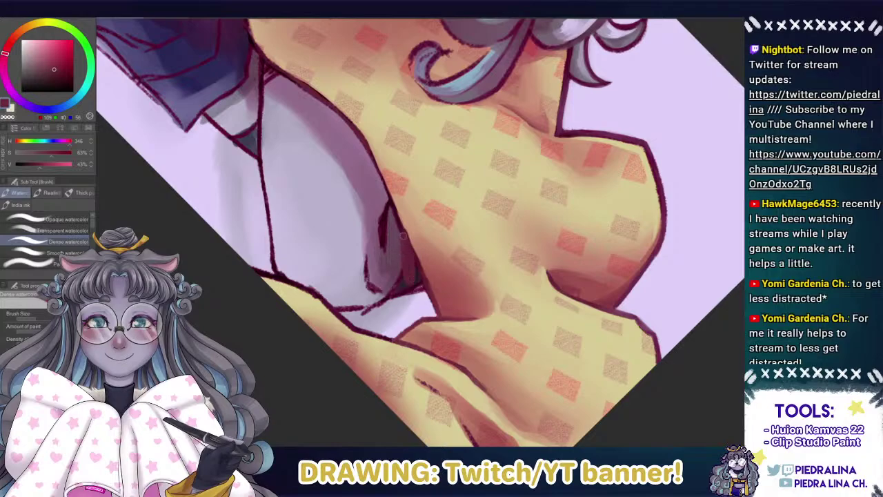
pyautogui.keyDown('alt'); pyautogui.click(391, 199); pyautogui.keyUp('alt')
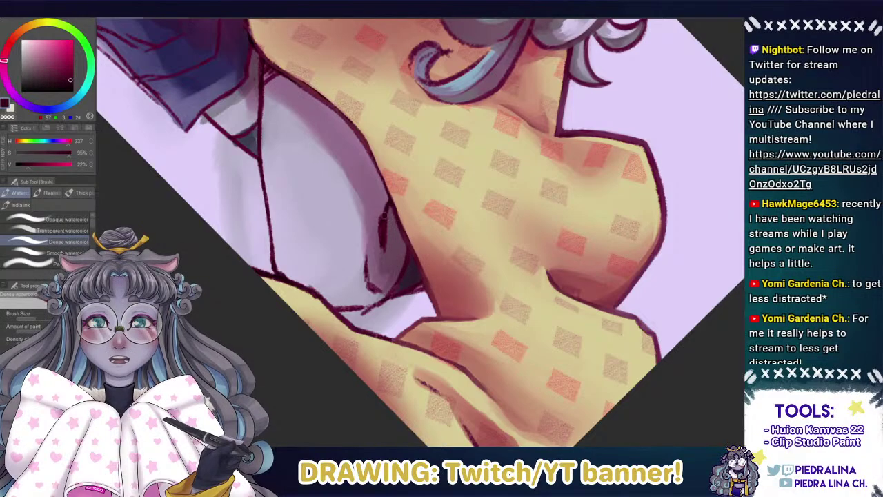
pyautogui.keyDown('alt'); pyautogui.click(385, 208); pyautogui.keyUp('alt')
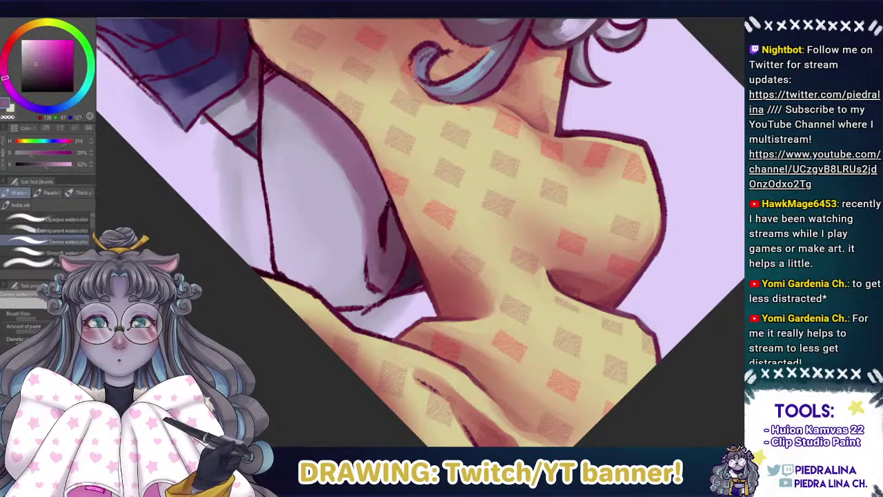
pyautogui.keyDown('alt'); pyautogui.click(387, 245); pyautogui.keyUp('alt')
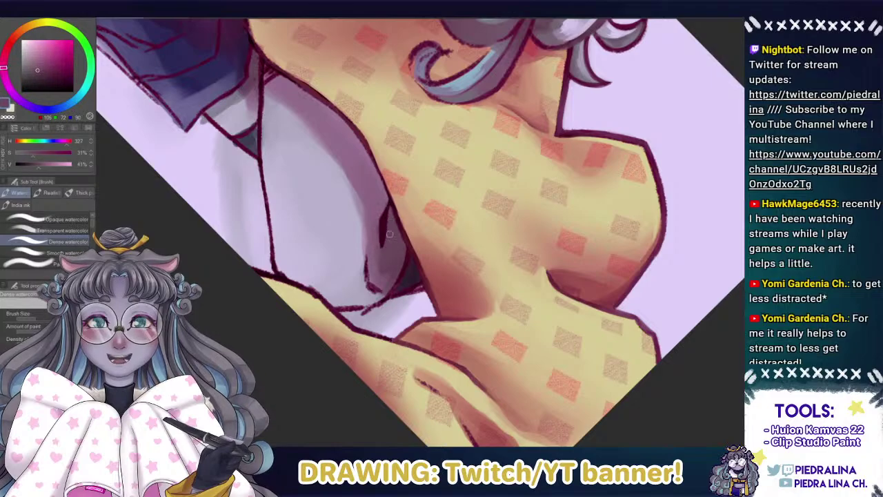
pyautogui.moveTo(314, 203); pyautogui.dragTo(292, 181)
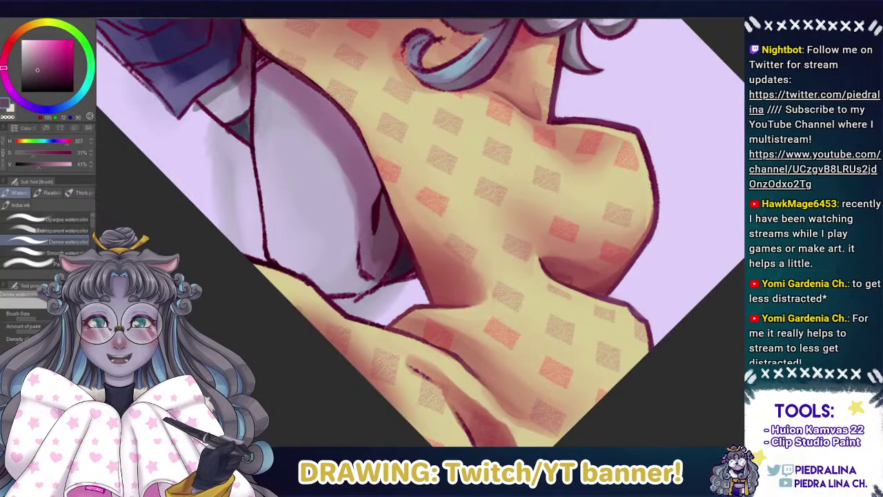
# Paint the small triangular gap between the lilac leg and yellow garment with dark plum and sampled slate blue shades.
pyautogui.keyDown('alt'); pyautogui.click(378, 214); pyautogui.keyUp('alt')
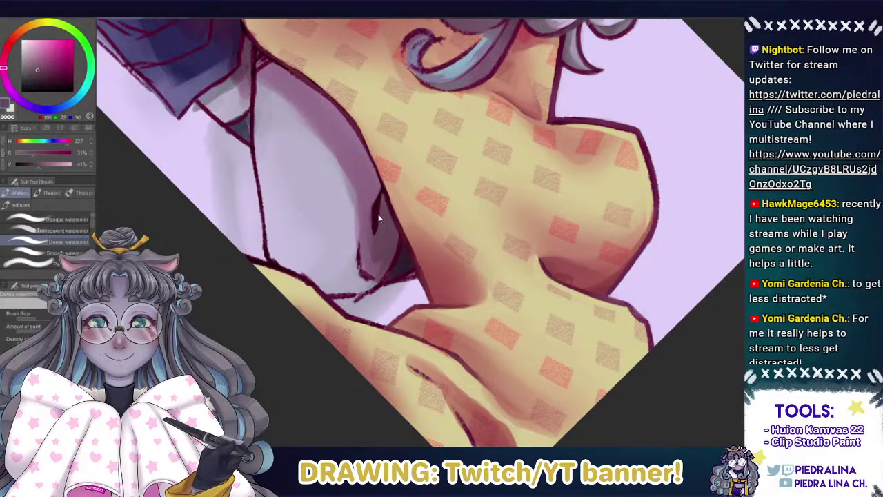
pyautogui.click(45, 87)
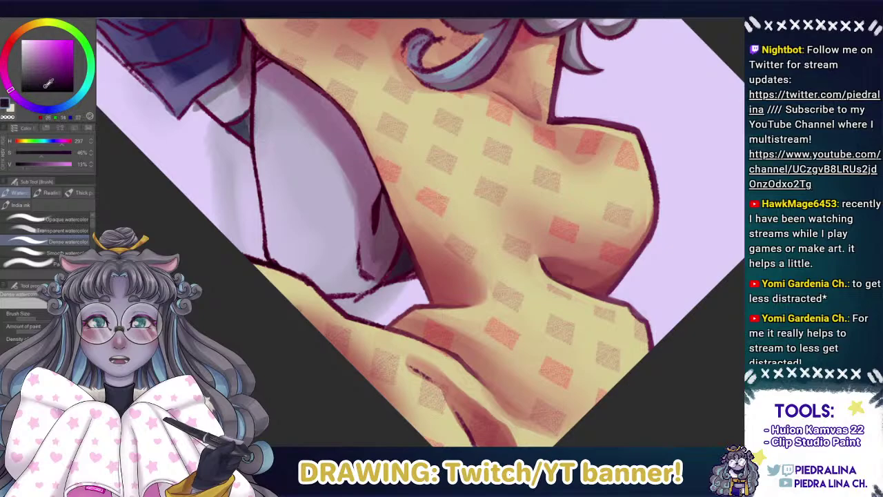
pyautogui.keyDown('alt'); pyautogui.click(397, 246); pyautogui.keyUp('alt')
pyautogui.keyDown('alt'); pyautogui.click(401, 253); pyautogui.keyUp('alt')
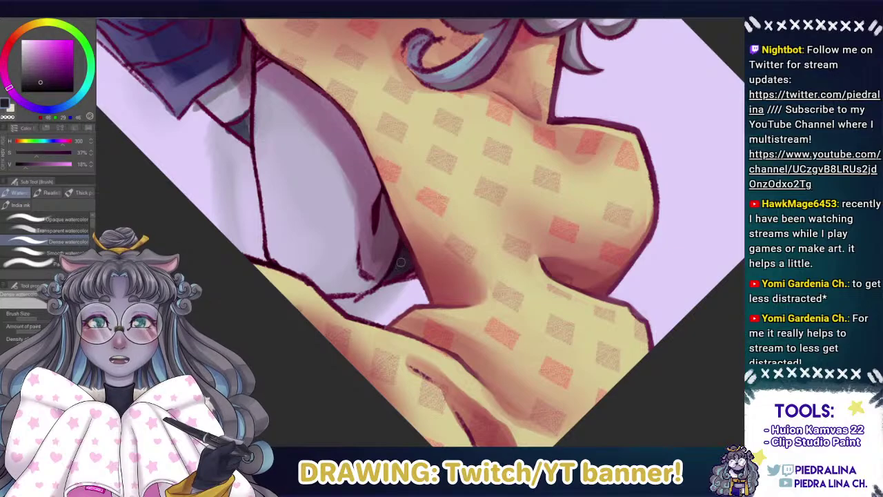
pyautogui.keyDown('alt'); pyautogui.click(240, 127); pyautogui.keyUp('alt')
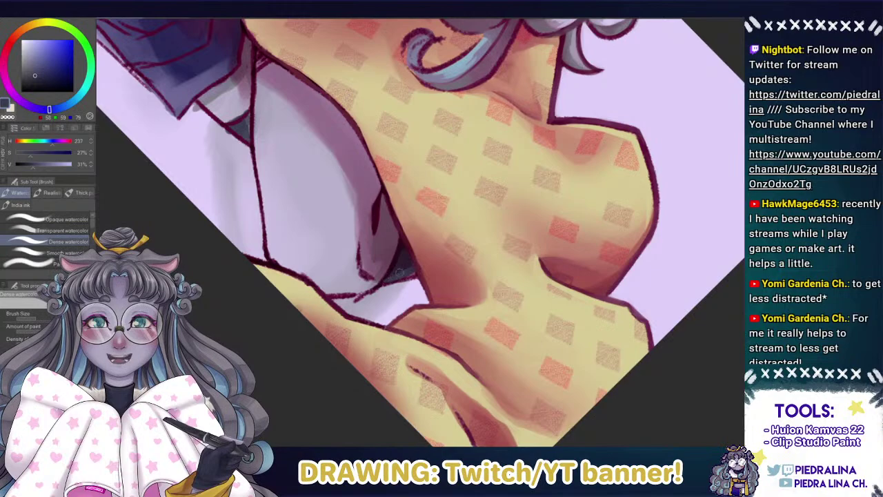
pyautogui.keyDown('alt'); pyautogui.click(404, 272); pyautogui.keyUp('alt')
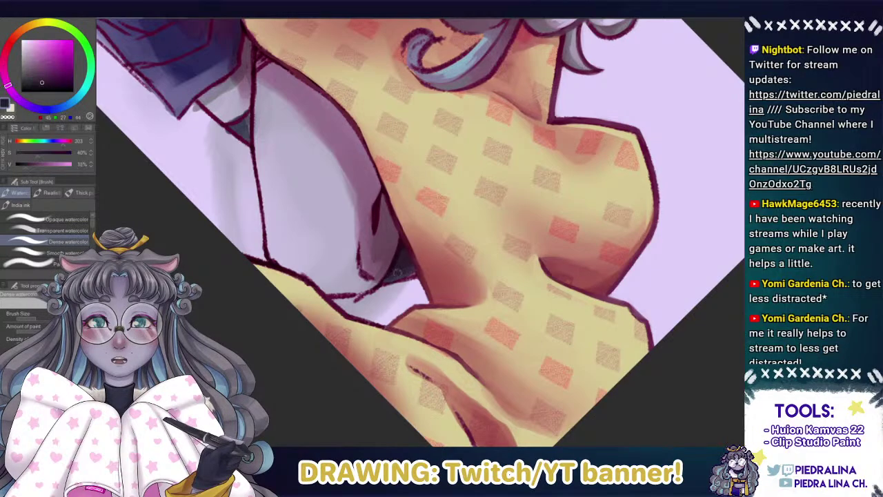
pyautogui.keyDown('alt'); pyautogui.click(405, 251); pyautogui.keyUp('alt')
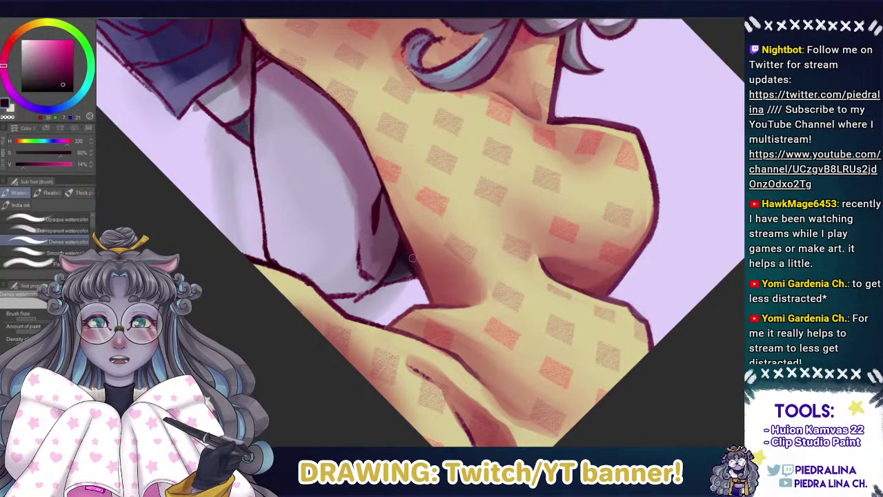
# Refine the dark gap's edges against the garment outline using sampled slate, near-black plum and maroon tones.
pyautogui.moveTo(412, 258); pyautogui.dragTo(327, 243)
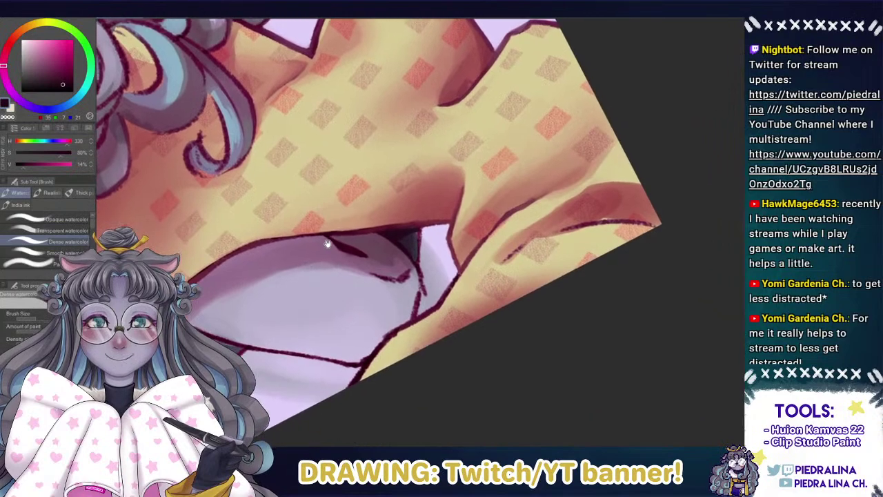
pyautogui.moveTo(387, 228); pyautogui.dragTo(398, 236)
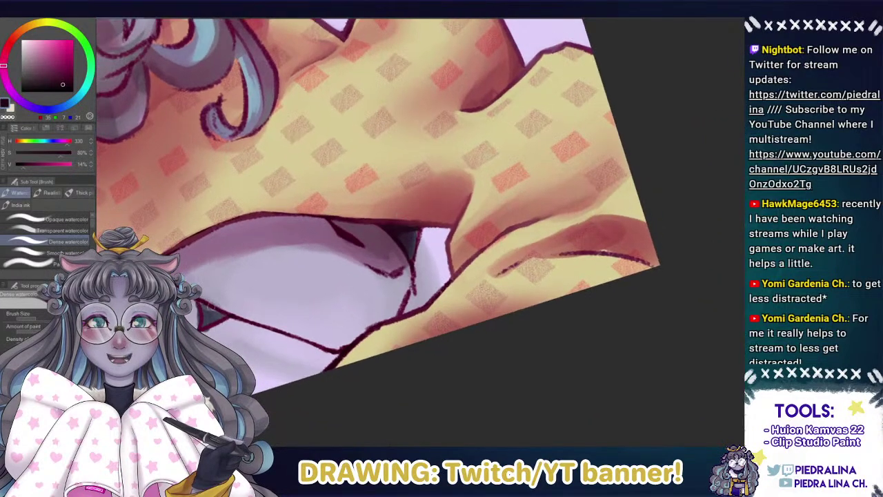
pyautogui.keyDown('alt'); pyautogui.click(418, 246); pyautogui.keyUp('alt')
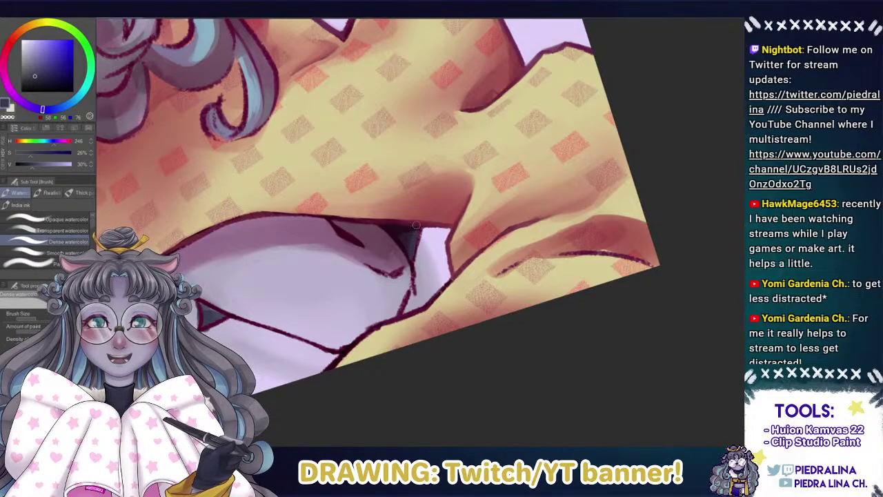
pyautogui.keyDown('alt'); pyautogui.click(415, 227); pyautogui.keyUp('alt')
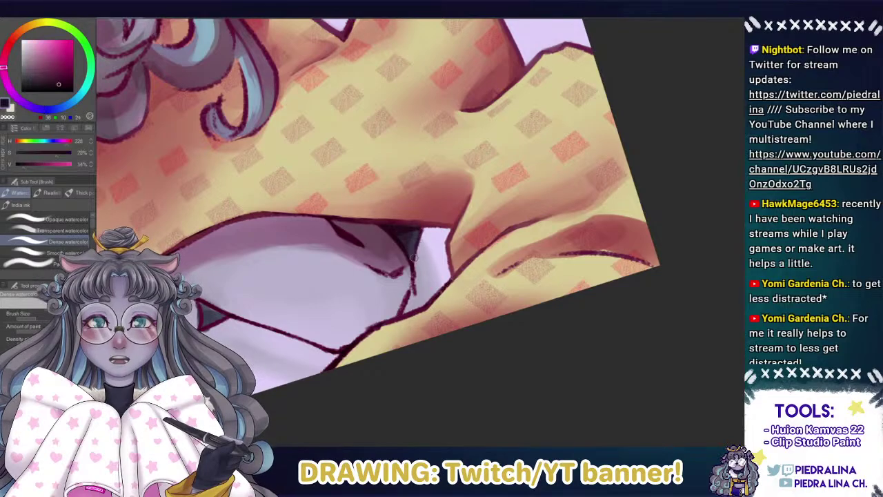
pyautogui.keyDown('alt'); pyautogui.click(416, 220); pyautogui.keyUp('alt')
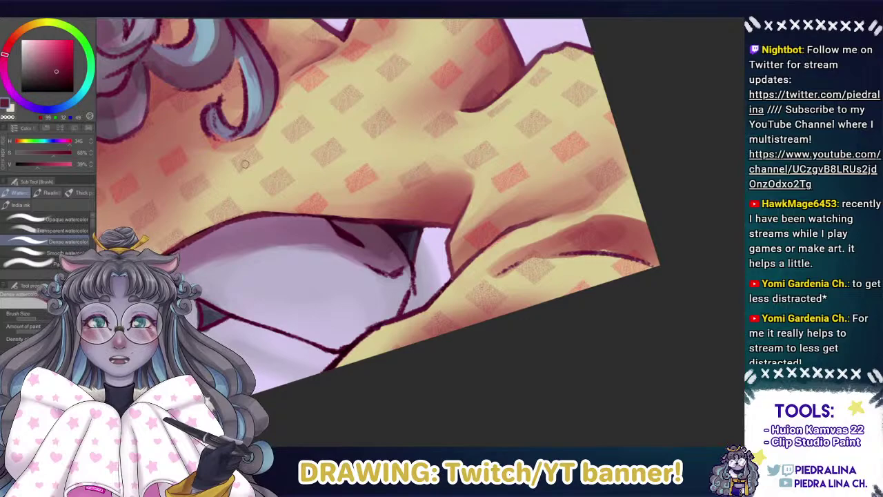
# Paint a broad dark maroon area beneath the reclining character along the banner's lower edge with the Dense watercolor brush.
pyautogui.moveTo(245, 164)
pyautogui.mouseDown()
pyautogui.moveTo(317, 164)
pyautogui.moveTo(291, 171)
pyautogui.moveTo(296, 266)
pyautogui.moveTo(311, 280)
pyautogui.moveTo(316, 245)
pyautogui.mouseUp()
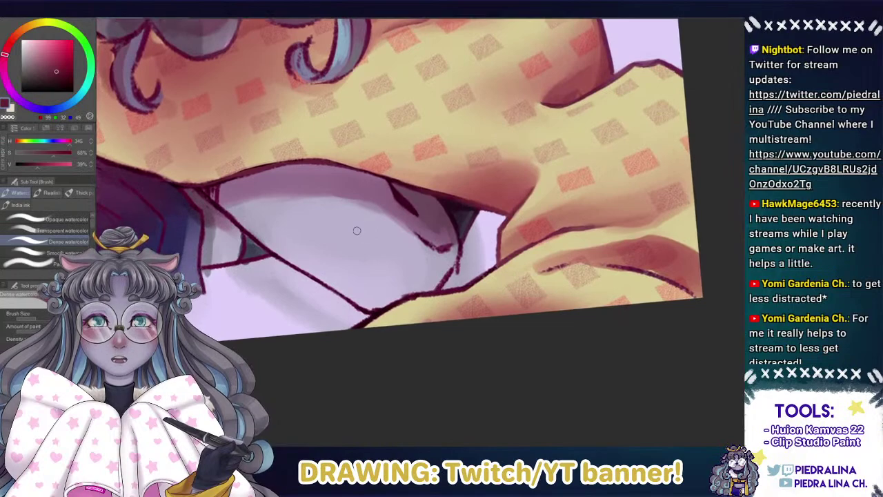
pyautogui.moveTo(248, 191); pyautogui.dragTo(346, 274)
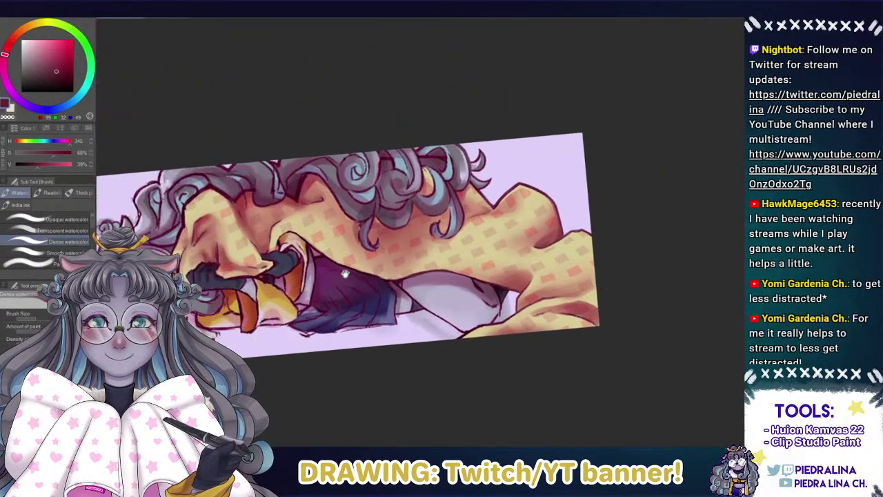
pyautogui.moveTo(203, 183); pyautogui.dragTo(341, 218)
pyautogui.moveTo(264, 191); pyautogui.dragTo(221, 143)
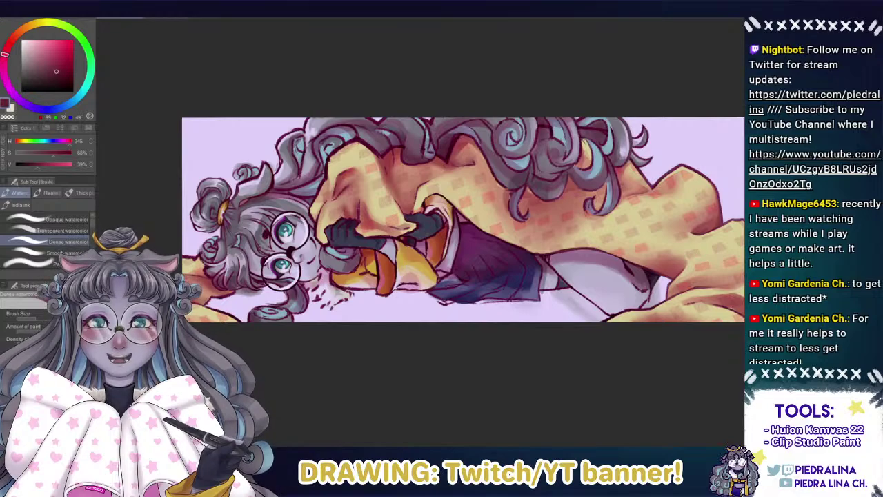
pyautogui.press('b')
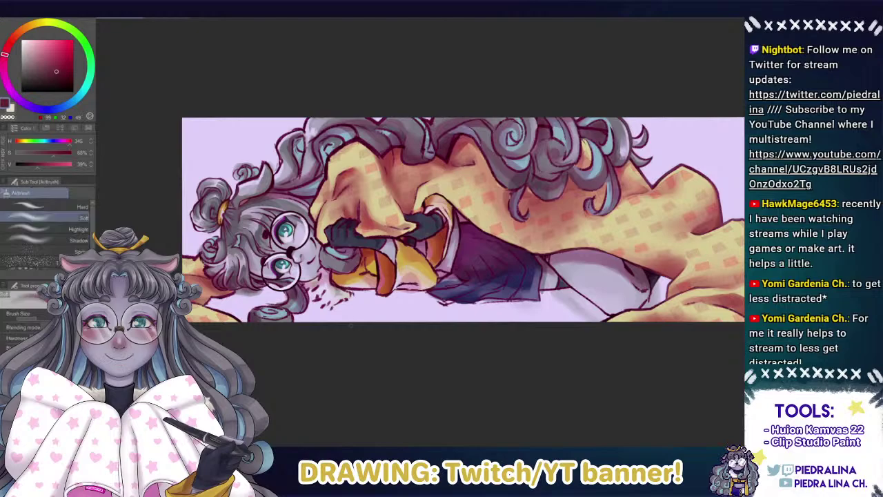
pyautogui.press('b')
pyautogui.press('b')
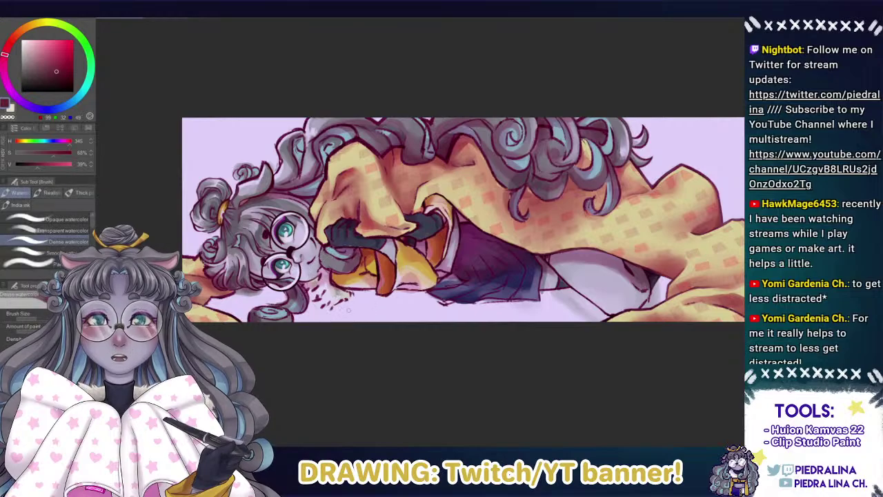
pyautogui.scroll(-2, 335, 292)
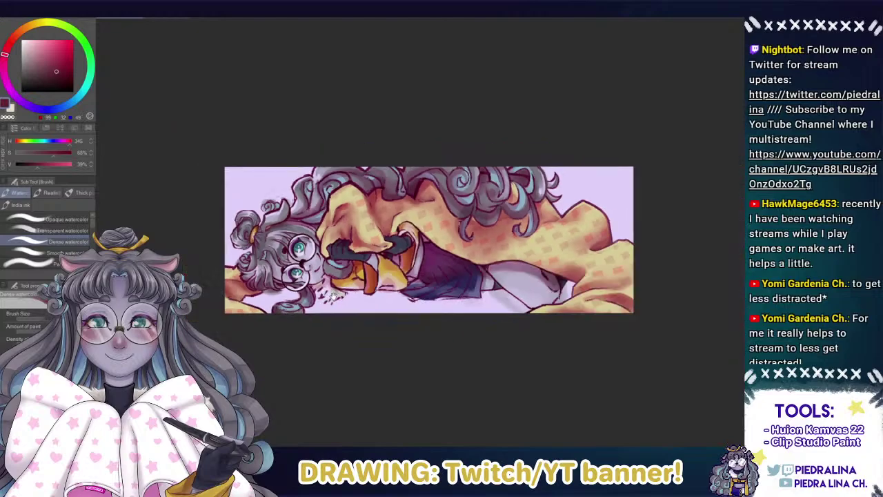
pyautogui.moveTo(333, 295); pyautogui.dragTo(298, 298)
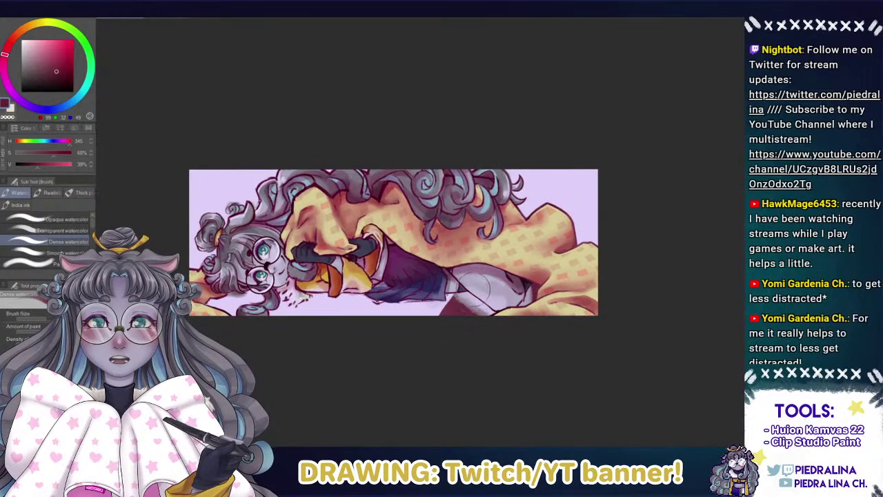
pyautogui.moveTo(474, 288)
pyautogui.mouseDown()
pyautogui.moveTo(388, 322)
pyautogui.moveTo(237, 304)
pyautogui.moveTo(212, 314)
pyautogui.mouseUp()
# Erase the pale shape below the lilac leg and the stray paint along the clothing's lower edge with the Hard eraser.
pyautogui.scroll(2, 363, 282)
pyautogui.press('e')
pyautogui.moveTo(472, 293)
pyautogui.mouseDown()
pyautogui.moveTo(432, 298)
pyautogui.moveTo(468, 303)
pyautogui.moveTo(470, 275)
pyautogui.moveTo(462, 297)
pyautogui.moveTo(406, 302)
pyautogui.moveTo(380, 291)
pyautogui.moveTo(443, 288)
pyautogui.moveTo(334, 277)
pyautogui.moveTo(300, 284)
pyautogui.mouseUp()
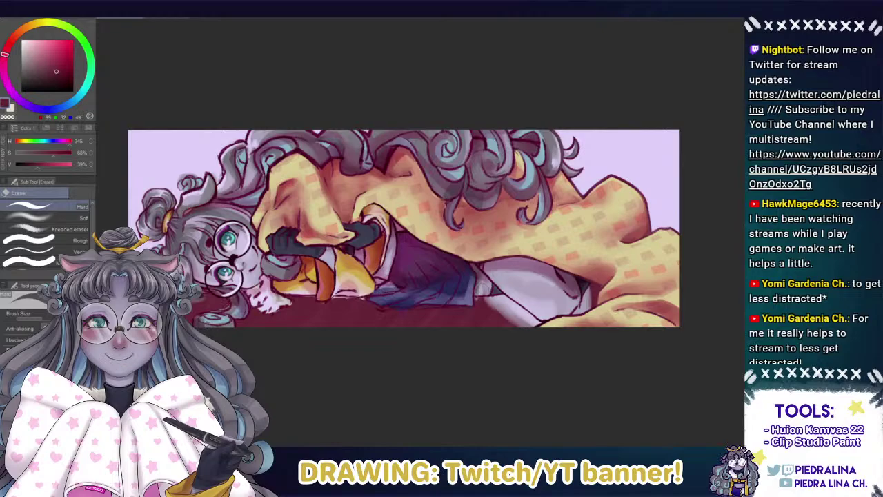
pyautogui.moveTo(540, 302); pyautogui.dragTo(535, 283)
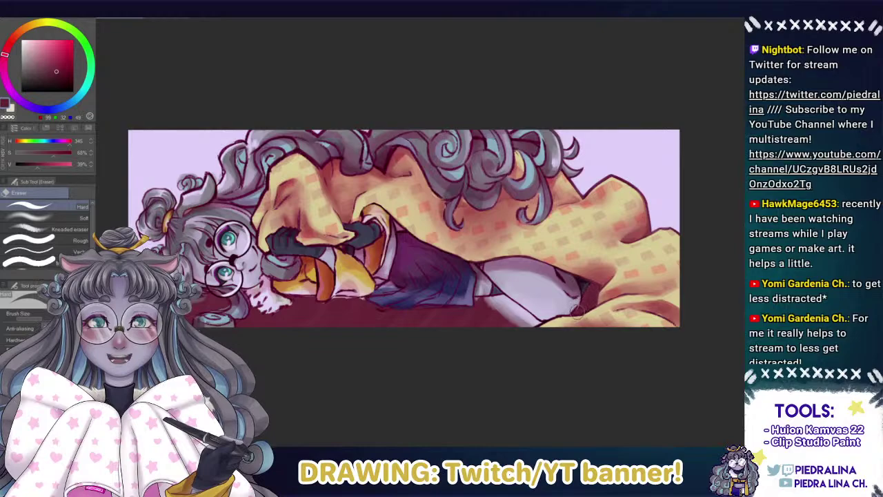
pyautogui.moveTo(538, 323)
pyautogui.mouseDown()
pyautogui.moveTo(512, 317)
pyautogui.moveTo(537, 319)
pyautogui.mouseUp()
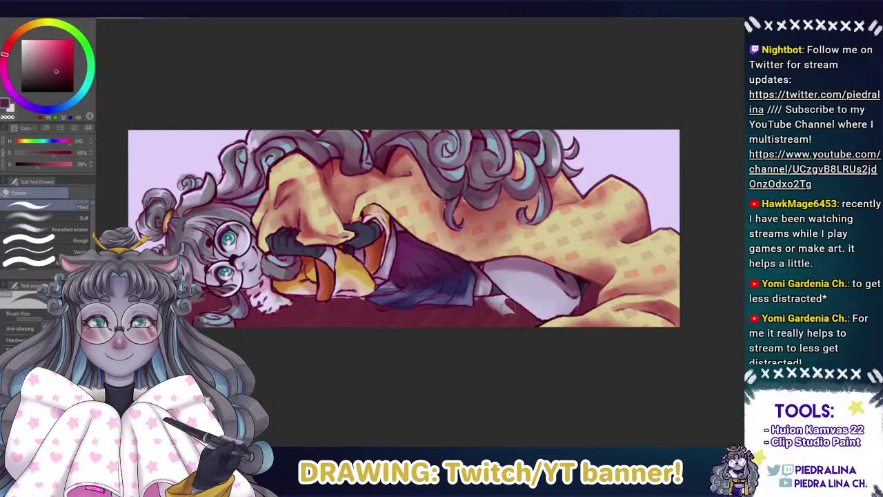
pyautogui.moveTo(511, 309); pyautogui.dragTo(476, 295)
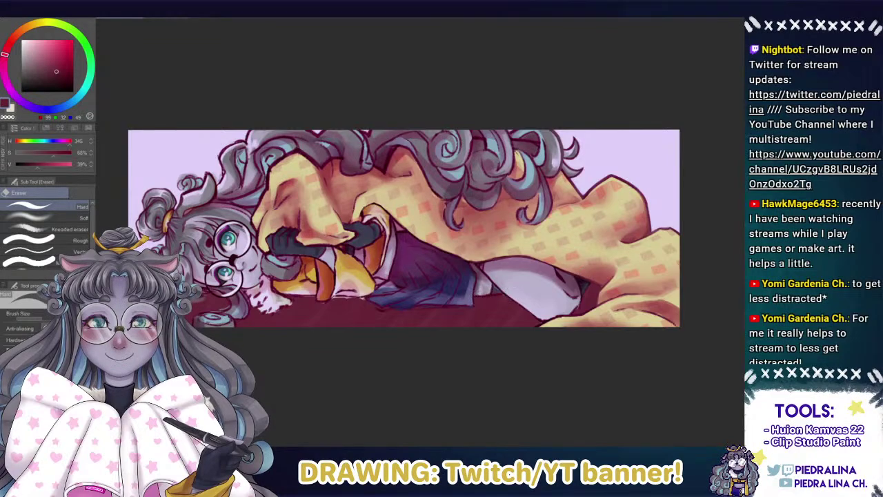
pyautogui.press('b')
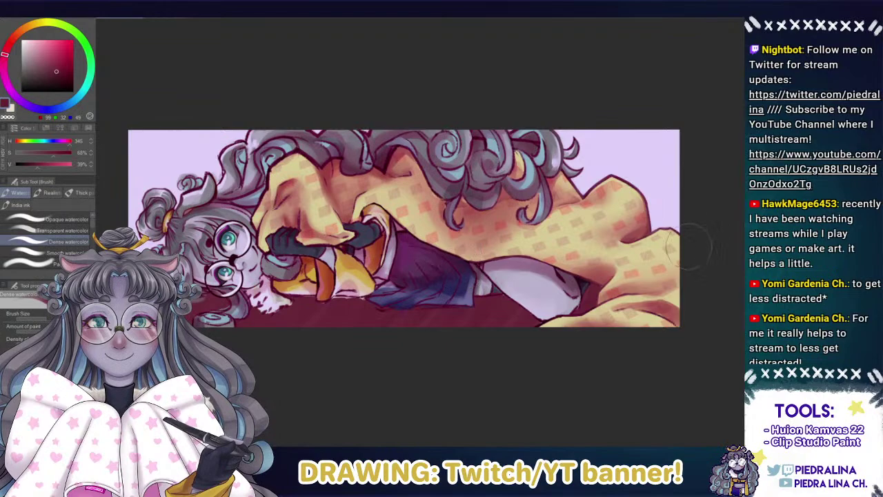
pyautogui.scroll(-1, 548, 213)
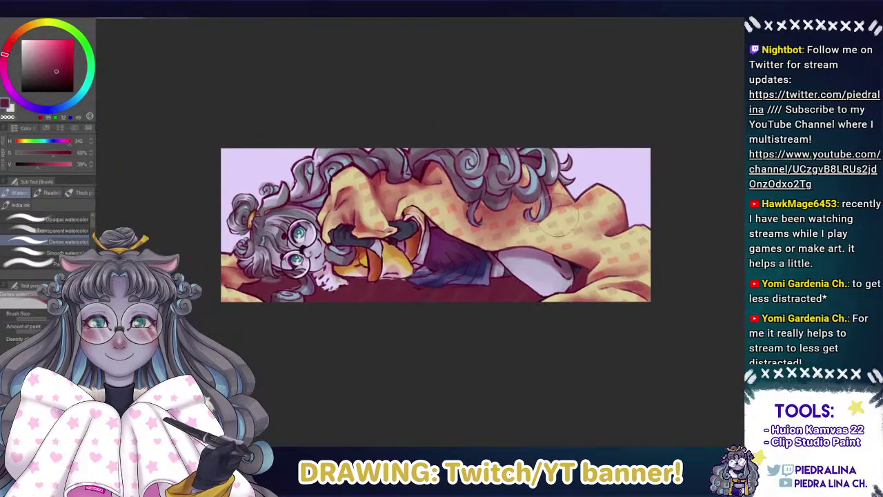
pyautogui.hotkey('ctrl', 'z')
pyautogui.moveTo(666, 192); pyautogui.dragTo(173, 217)
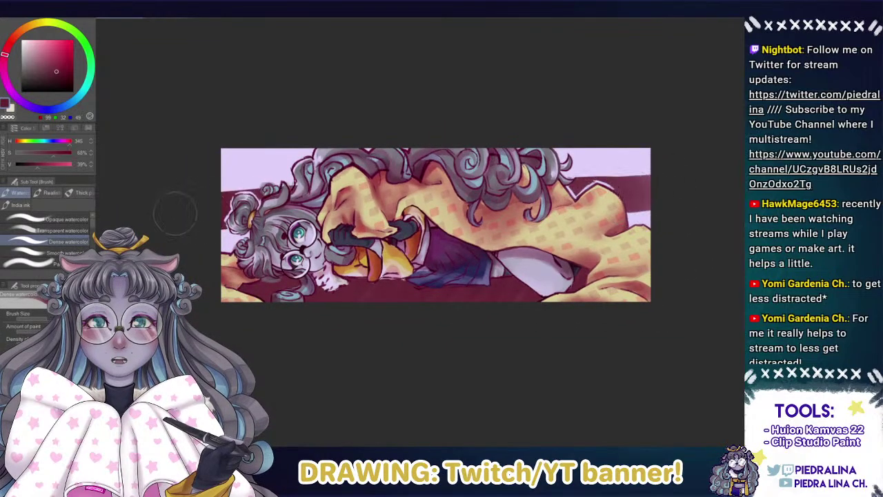
pyautogui.hotkey('ctrl', 'z')
pyautogui.moveTo(656, 202); pyautogui.dragTo(178, 218)
pyautogui.hotkey('ctrl', 'z')
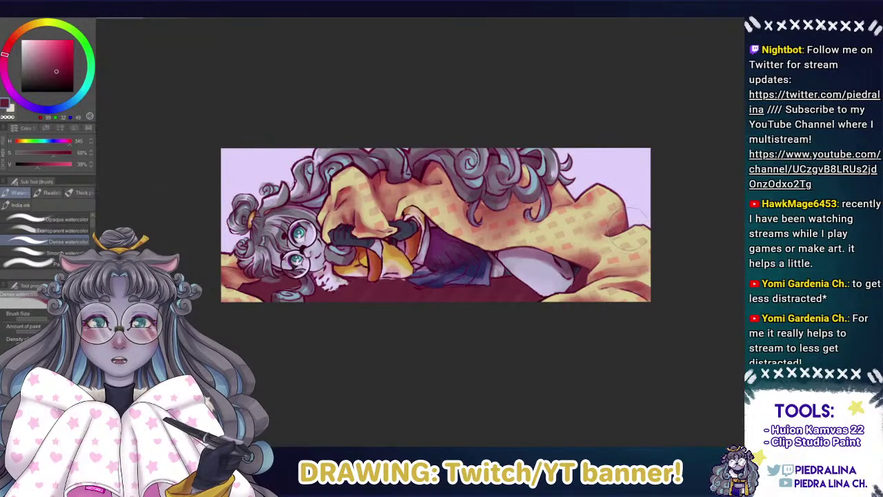
pyautogui.moveTo(666, 217); pyautogui.dragTo(173, 228)
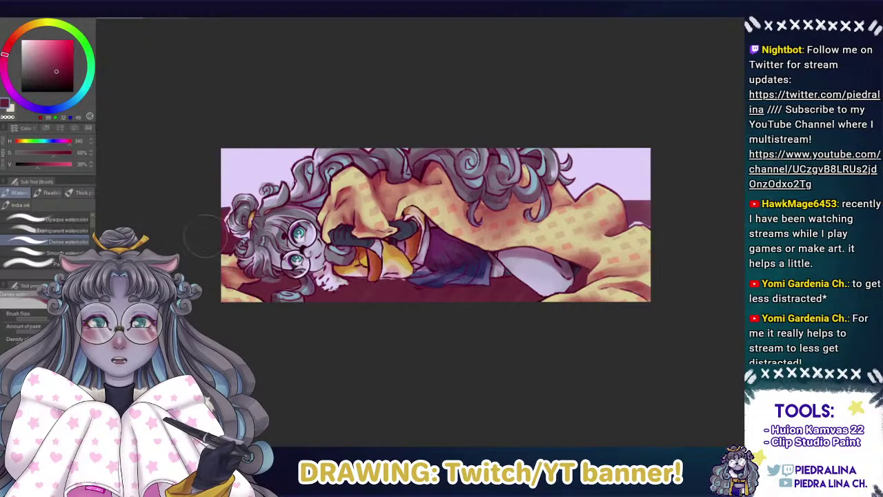
pyautogui.moveTo(656, 211); pyautogui.dragTo(152, 203)
pyautogui.hotkey('ctrl', 'z')
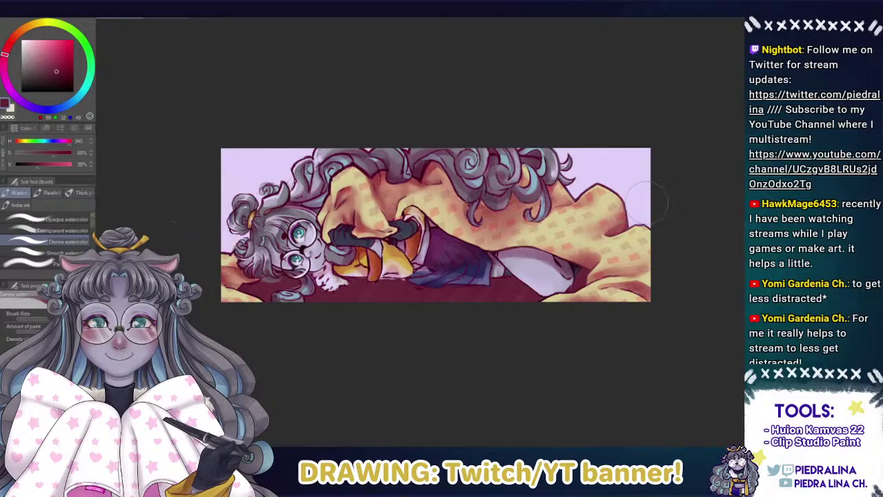
pyautogui.moveTo(658, 207)
pyautogui.mouseDown()
pyautogui.moveTo(428, 202)
pyautogui.moveTo(192, 218)
pyautogui.mouseUp()
pyautogui.hotkey('ctrl', 'z')
# Extend the dark maroon background upward behind the character across the full banner width, leaving a pale lilac strip above.
pyautogui.moveTo(649, 204)
pyautogui.mouseDown()
pyautogui.moveTo(221, 218)
pyautogui.moveTo(224, 246)
pyautogui.mouseUp()
pyautogui.moveTo(647, 212)
pyautogui.mouseDown()
pyautogui.moveTo(629, 215)
pyautogui.moveTo(664, 190)
pyautogui.moveTo(185, 193)
pyautogui.mouseUp()
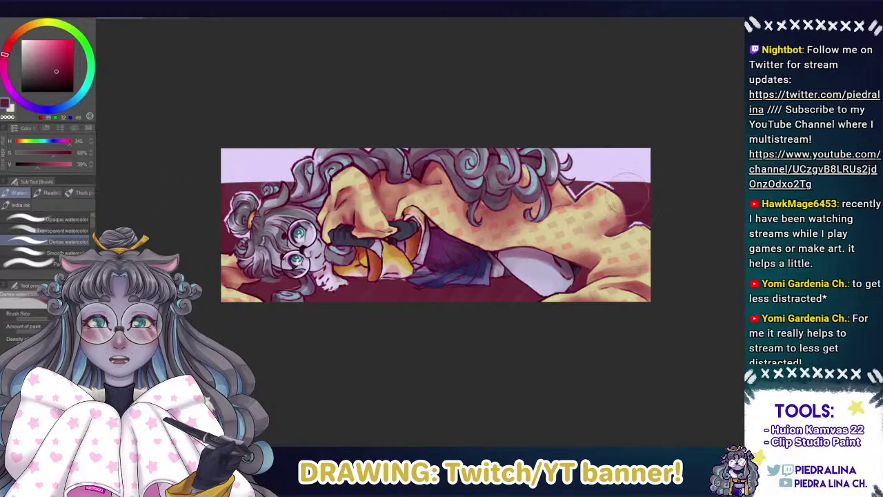
pyautogui.moveTo(649, 173)
pyautogui.mouseDown()
pyautogui.moveTo(407, 169)
pyautogui.moveTo(136, 192)
pyautogui.mouseUp()
pyautogui.hotkey('ctrl', 'z')
pyautogui.moveTo(668, 181)
pyautogui.mouseDown()
pyautogui.moveTo(257, 181)
pyautogui.moveTo(159, 195)
pyautogui.mouseUp()
pyautogui.moveTo(649, 168); pyautogui.dragTo(173, 173)
pyautogui.hotkey('ctrl', 'z')
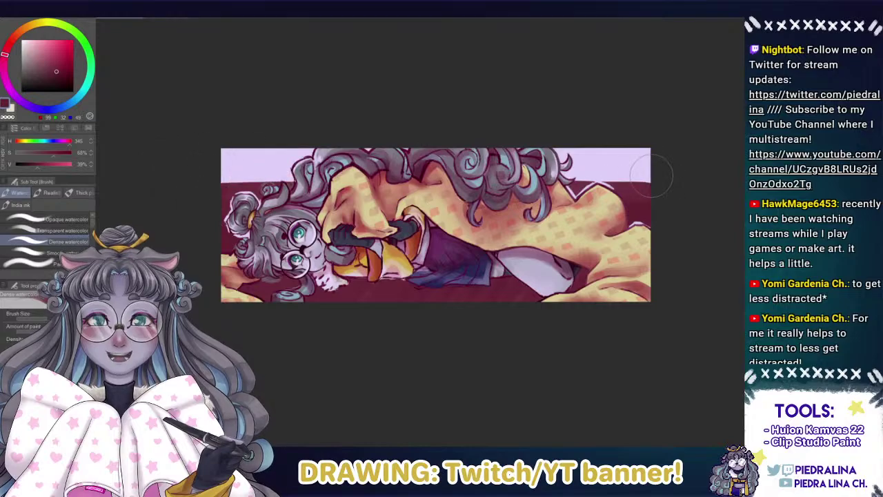
pyautogui.moveTo(649, 175); pyautogui.dragTo(198, 185)
pyautogui.hotkey('ctrl', 'z')
pyautogui.moveTo(292, 176); pyautogui.dragTo(221, 186)
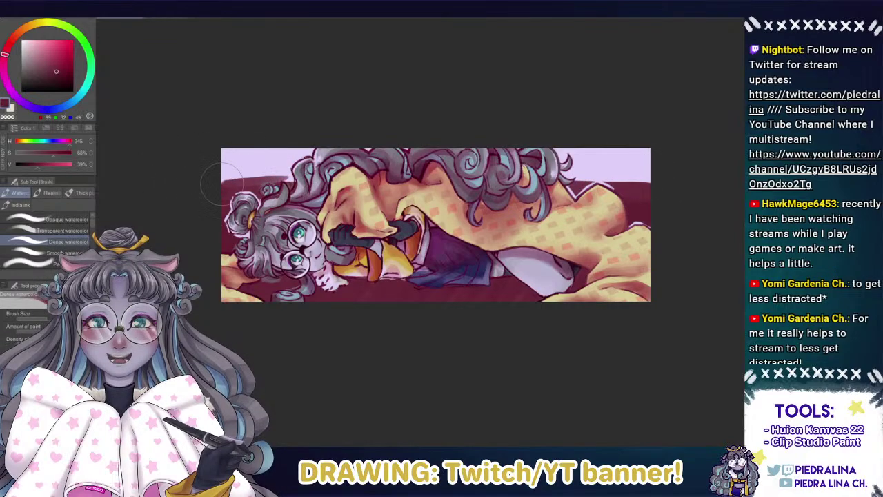
pyautogui.moveTo(293, 180)
pyautogui.mouseDown()
pyautogui.moveTo(197, 172)
pyautogui.moveTo(273, 167)
pyautogui.moveTo(222, 172)
pyautogui.mouseUp()
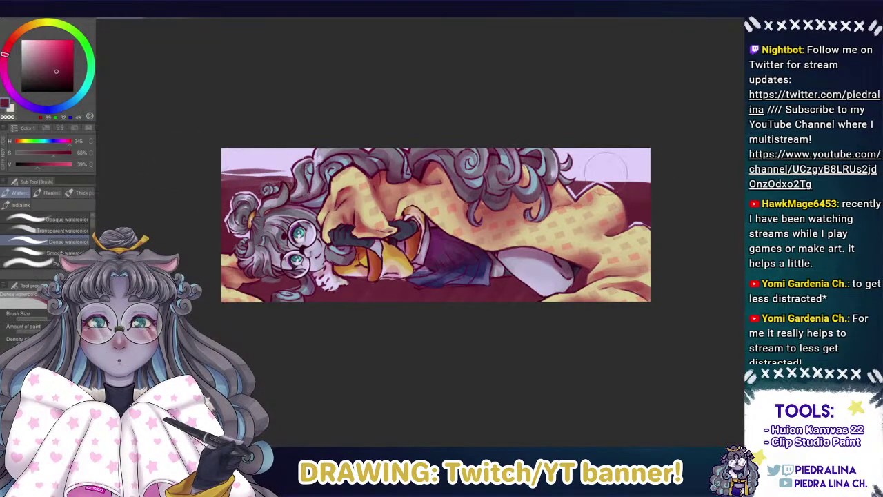
pyautogui.moveTo(651, 177); pyautogui.dragTo(548, 180)
pyautogui.hotkey('ctrl', 'z')
pyautogui.moveTo(652, 175)
pyautogui.mouseDown()
pyautogui.moveTo(554, 178)
pyautogui.moveTo(602, 171)
pyautogui.moveTo(552, 167)
pyautogui.moveTo(570, 169)
pyautogui.mouseUp()
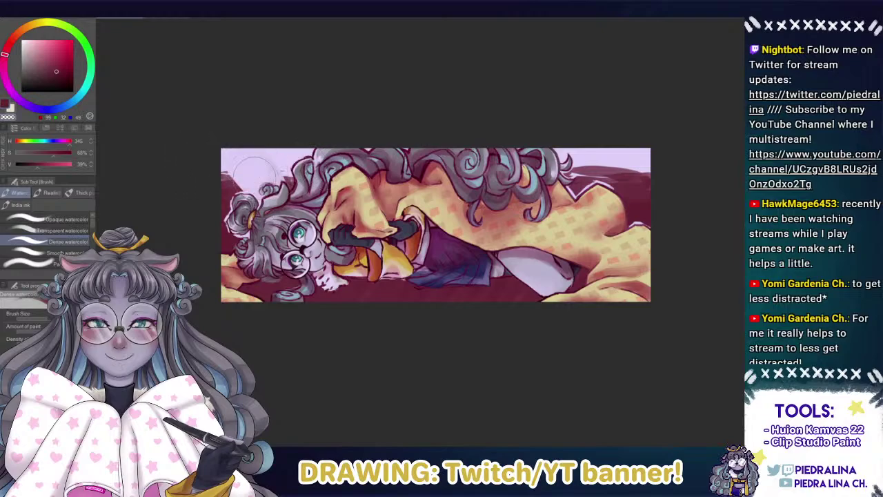
pyautogui.hotkey('ctrl', 'z')
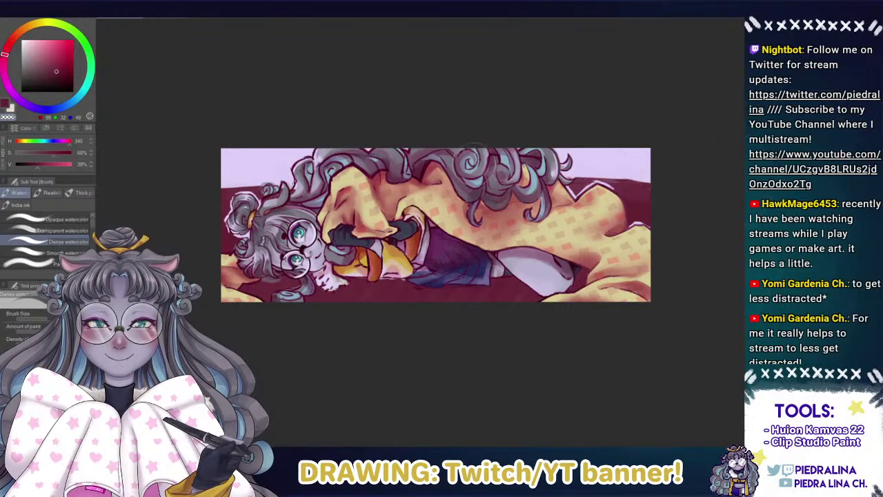
# Check the banner mirrored and recolour the dark maroon background to a pale sandy beige.
pyautogui.press('h')
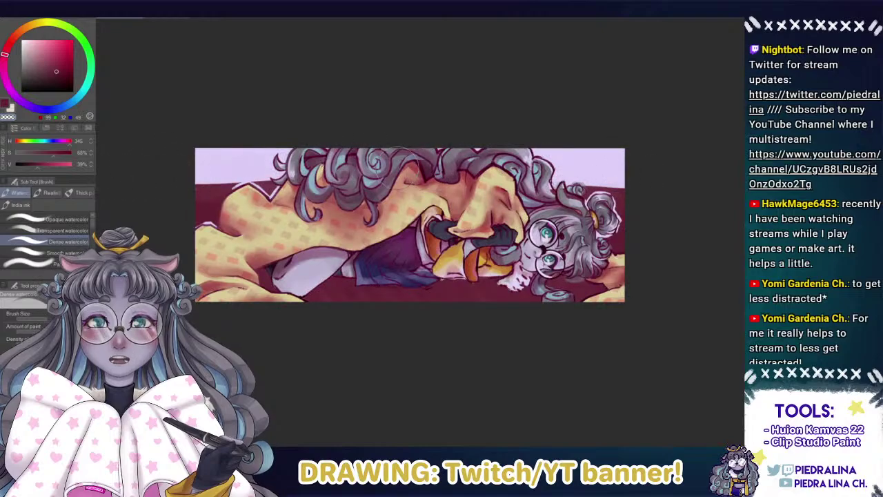
pyautogui.press('h')
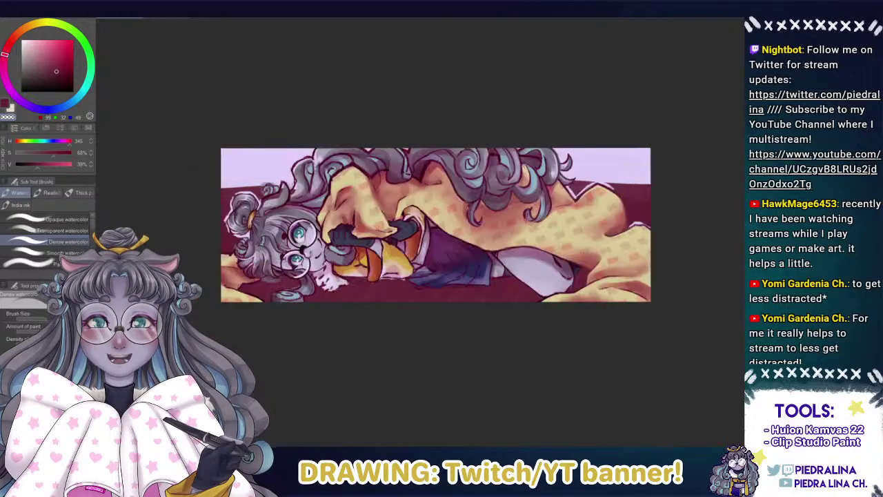
pyautogui.hotkey('ctrl', 's')
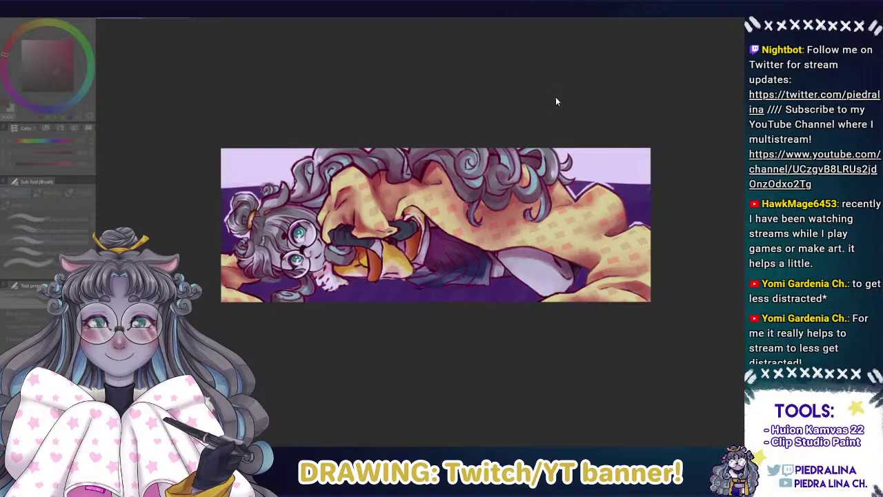
pyautogui.hotkey('ctrl', 'z')
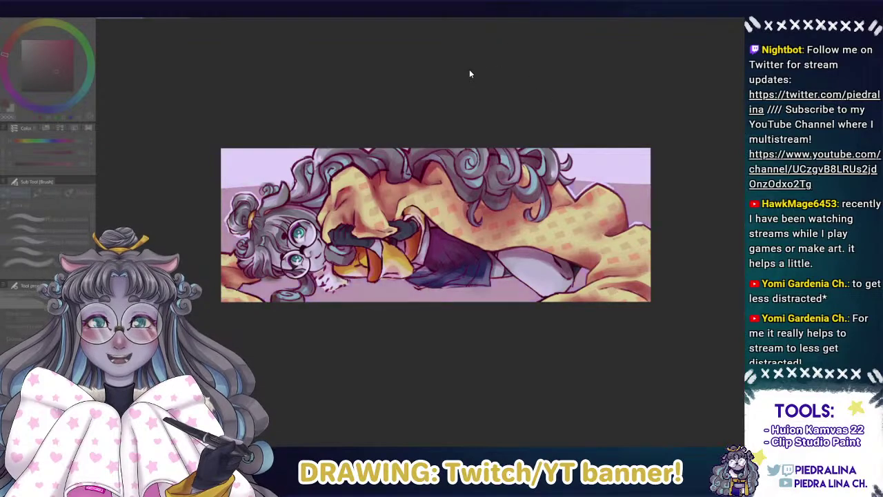
pyautogui.hotkey('ctrl', 'z')
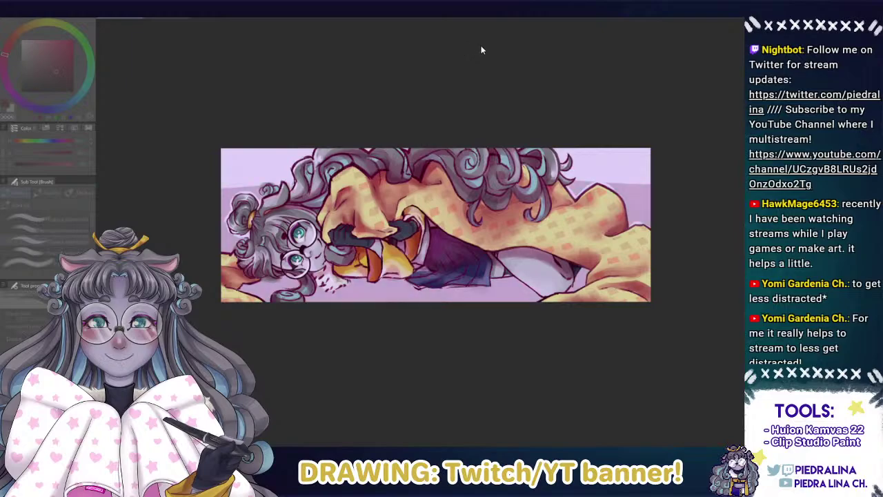
pyautogui.moveTo(512, 47); pyautogui.dragTo(526, 47)
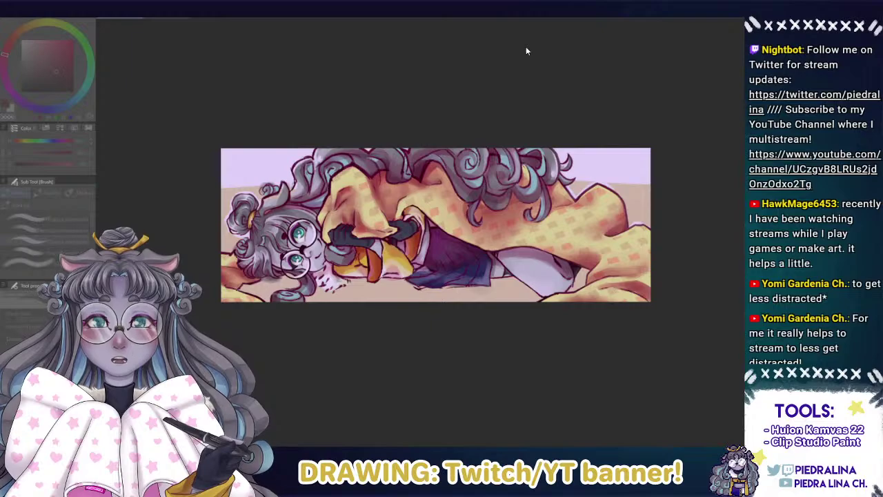
pyautogui.click(614, 34)
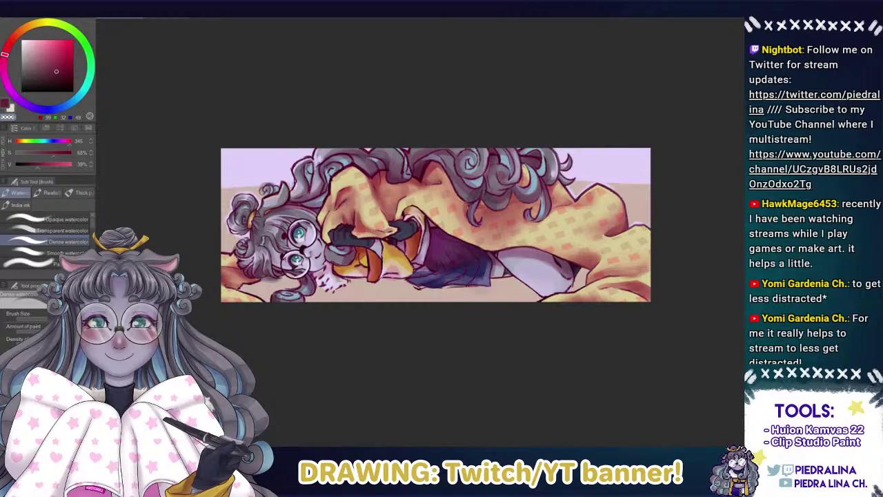
# Check the banner's values in grayscale, apply a transformation to the beige background layer and compare it with its previous state.
pyautogui.hotkey('ctrl', 'z')
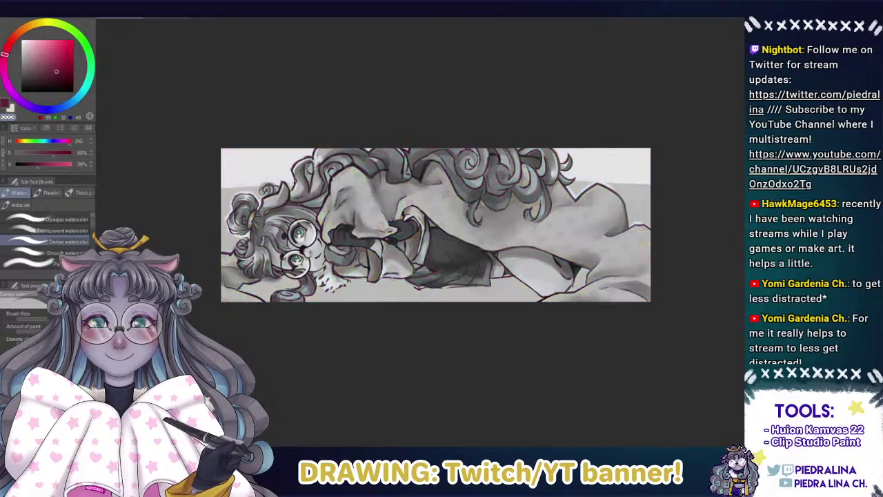
pyautogui.hotkey('ctrl', 'y')
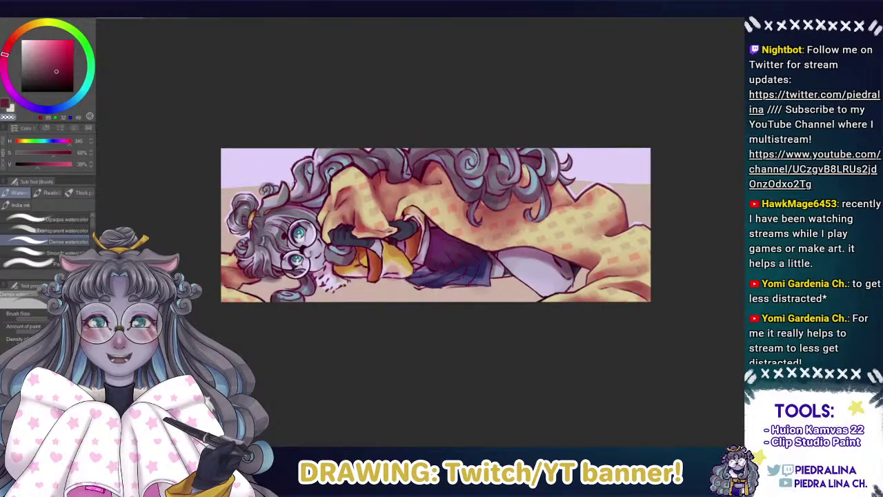
pyautogui.hotkey('ctrl', 't')
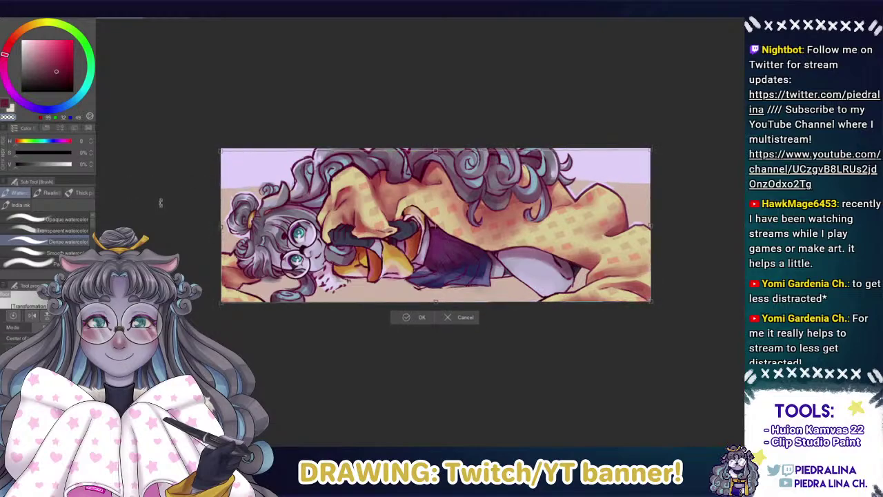
pyautogui.press('Return')
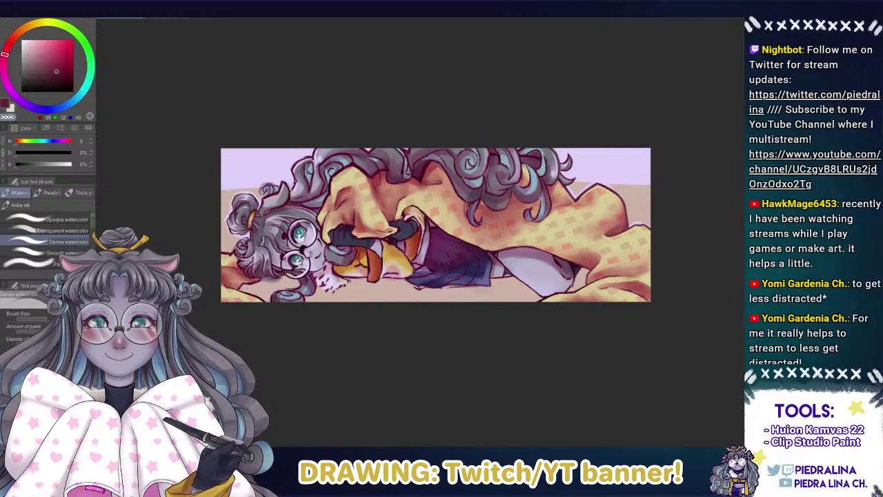
pyautogui.hotkey('ctrl', 'z')
pyautogui.hotkey('ctrl', 'y')
pyautogui.hotkey('ctrl', 'z')
pyautogui.hotkey('ctrl', 'y')
pyautogui.keyDown('alt'); pyautogui.click(262, 165); pyautogui.keyUp('alt')
pyautogui.moveTo(395, 284); pyautogui.dragTo(359, 285)
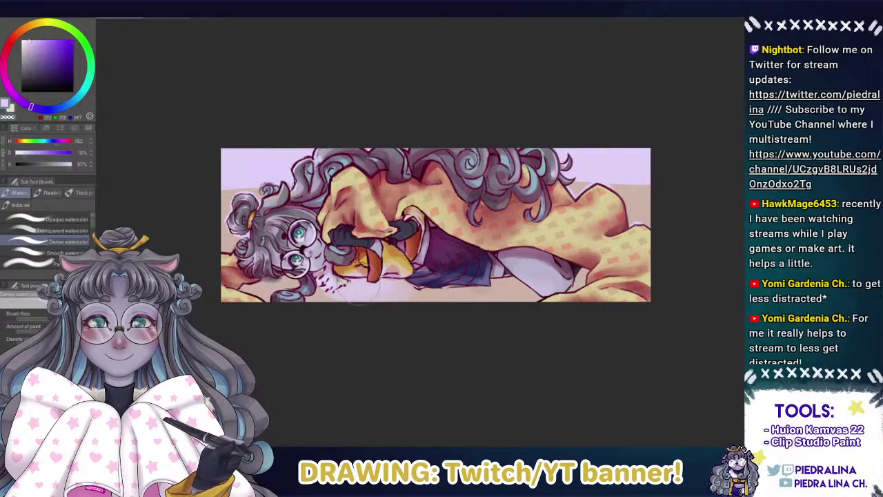
pyautogui.hotkey('ctrl', 'z')
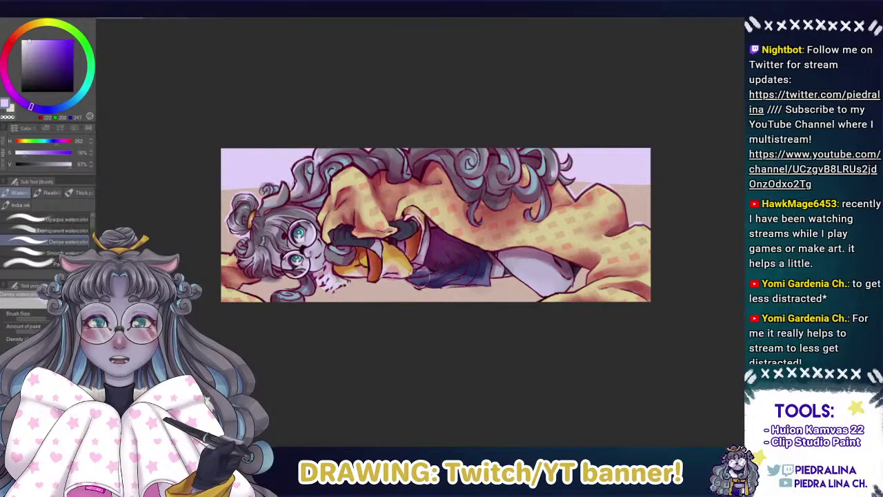
pyautogui.moveTo(412, 287); pyautogui.dragTo(373, 297)
pyautogui.hotkey('ctrl', 'z')
pyautogui.hotkey('ctrl', 'z')
pyautogui.hotkey('ctrl', 'z')
pyautogui.moveTo(434, 294)
pyautogui.mouseDown()
pyautogui.moveTo(407, 293)
pyautogui.moveTo(431, 297)
pyautogui.moveTo(364, 298)
pyautogui.moveTo(436, 300)
pyautogui.moveTo(371, 294)
pyautogui.moveTo(380, 292)
pyautogui.moveTo(419, 296)
pyautogui.moveTo(348, 292)
pyautogui.mouseUp()
pyautogui.hotkey('ctrl', 'z')
pyautogui.moveTo(523, 294); pyautogui.dragTo(469, 300)
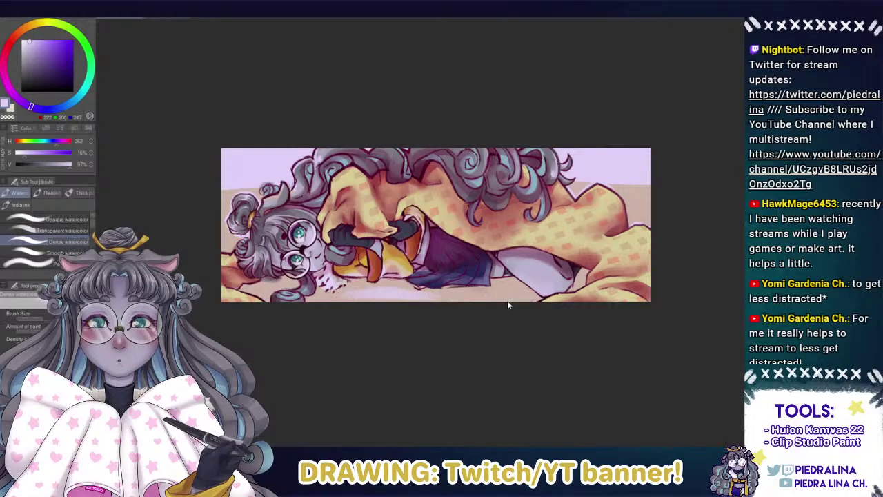
pyautogui.hotkey('ctrl', 'z')
pyautogui.hotkey('ctrl', 'z')
pyautogui.hotkey('ctrl', 'z')
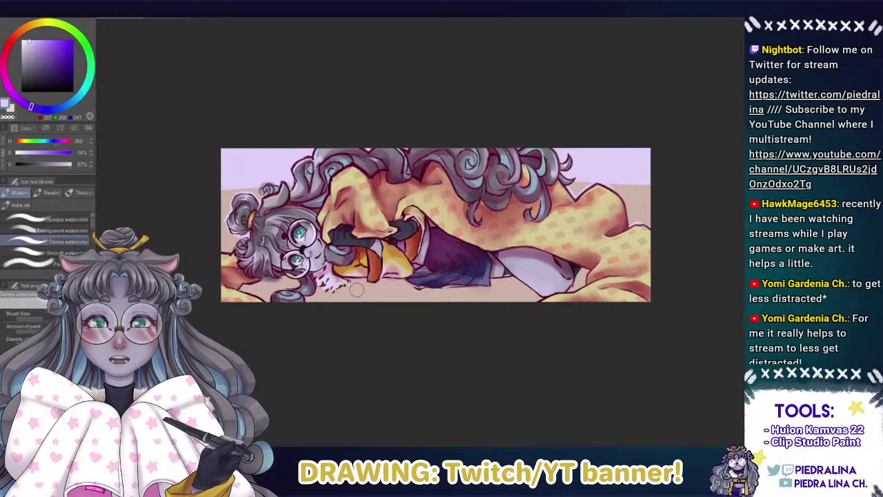
# Paint soft cream highlights (H 44, S 16, V 97) on the beige ground beneath the character with the Dense watercolor brush.
pyautogui.keyDown('alt'); pyautogui.click(357, 285); pyautogui.keyUp('alt')
pyautogui.moveTo(34, 44); pyautogui.dragTo(28, 42)
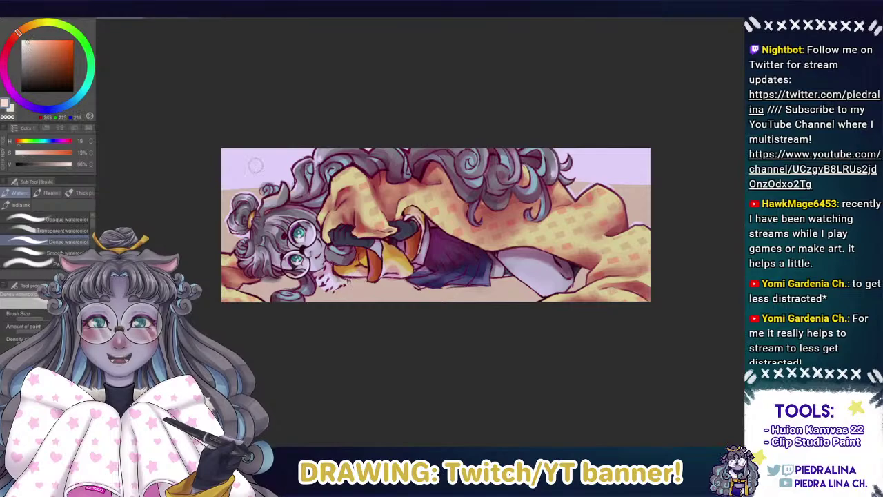
pyautogui.keyDown('alt'); pyautogui.click(255, 165); pyautogui.keyUp('alt')
pyautogui.click(34, 24)
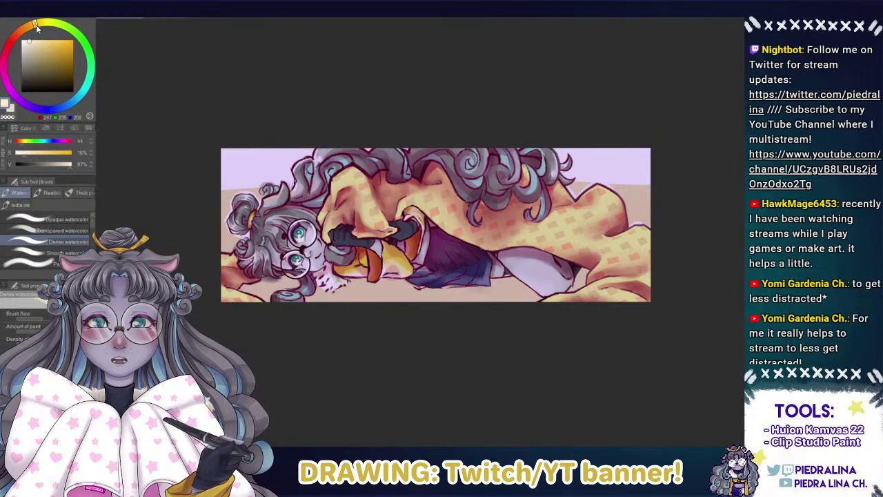
pyautogui.moveTo(414, 297)
pyautogui.mouseDown()
pyautogui.moveTo(331, 298)
pyautogui.moveTo(419, 298)
pyautogui.moveTo(338, 301)
pyautogui.mouseUp()
pyautogui.moveTo(441, 300)
pyautogui.mouseDown()
pyautogui.moveTo(504, 298)
pyautogui.moveTo(474, 313)
pyautogui.mouseUp()
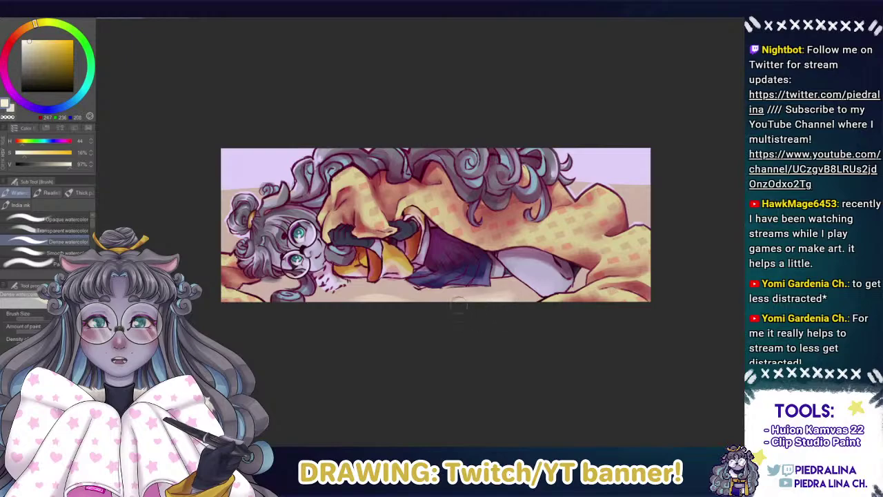
pyautogui.moveTo(421, 302)
pyautogui.mouseDown()
pyautogui.moveTo(355, 301)
pyautogui.moveTo(422, 308)
pyautogui.moveTo(360, 292)
pyautogui.mouseUp()
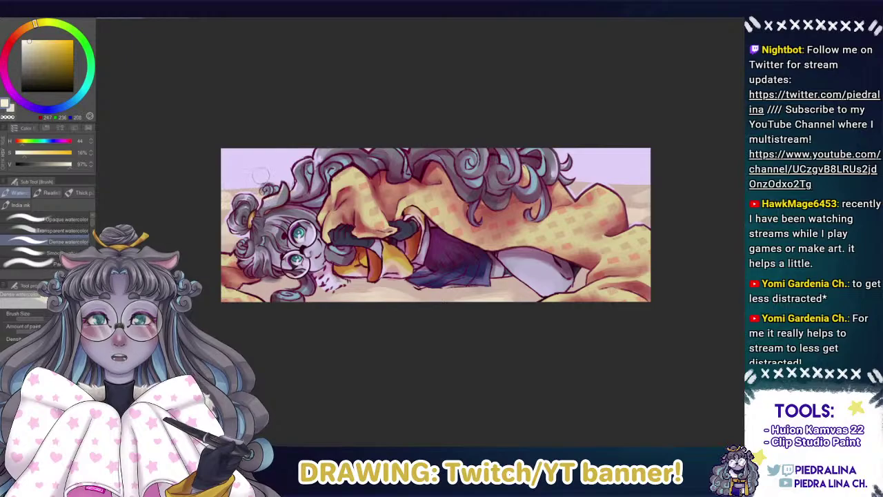
# Blend the cream highlights into the beige background beside the blanket and beneath the leg using sampled beige tones.
pyautogui.keyDown('alt'); pyautogui.click(640, 198); pyautogui.keyUp('alt')
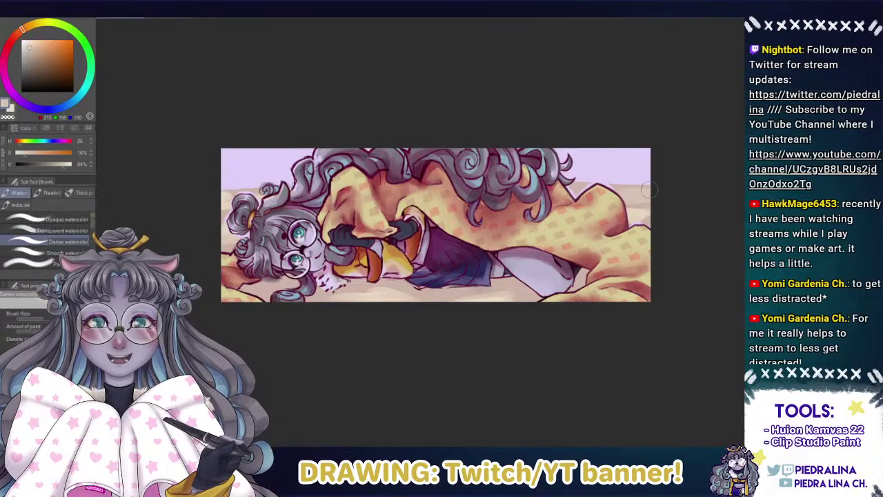
pyautogui.keyDown('alt'); pyautogui.click(642, 212); pyautogui.keyUp('alt')
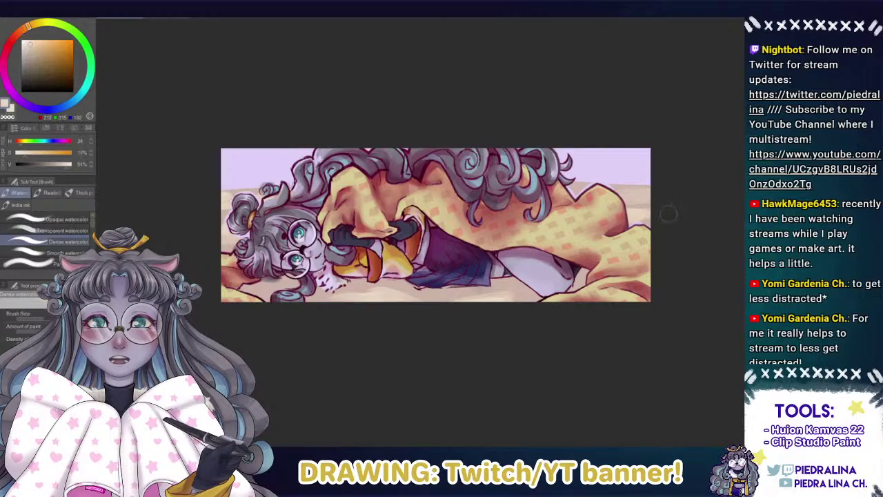
pyautogui.keyDown('alt'); pyautogui.click(495, 296); pyautogui.keyUp('alt')
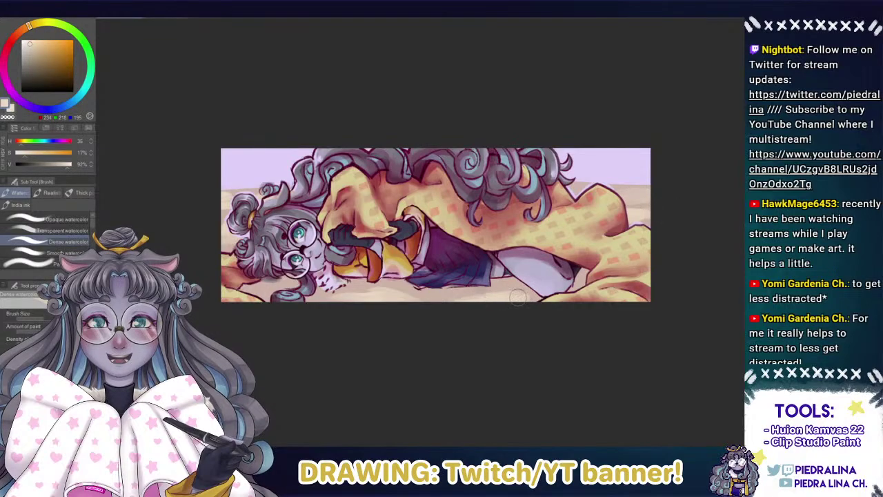
pyautogui.keyDown('alt'); pyautogui.click(512, 295); pyautogui.keyUp('alt')
pyautogui.keyDown('alt'); pyautogui.click(500, 286); pyautogui.keyUp('alt')
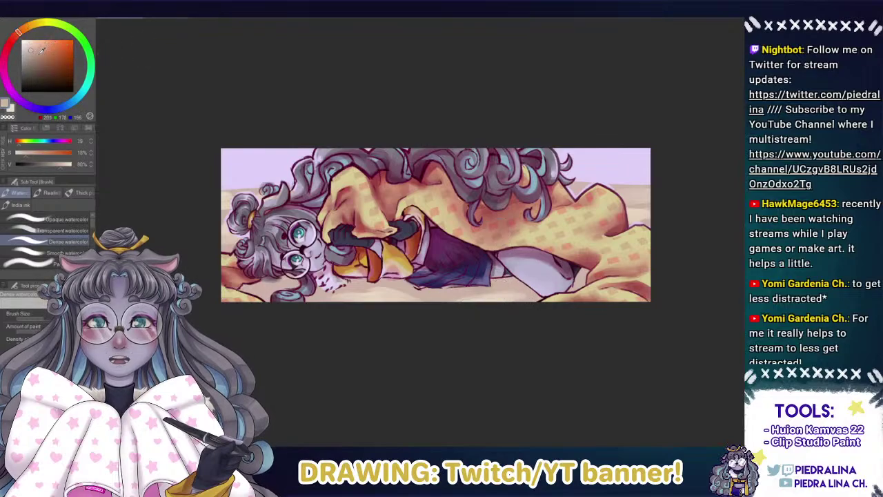
# Shade the beige ground around the character's leg, skirt and head with muted reddish-brown and warm terracotta tones.
pyautogui.click(39, 56)
pyautogui.click(13, 38)
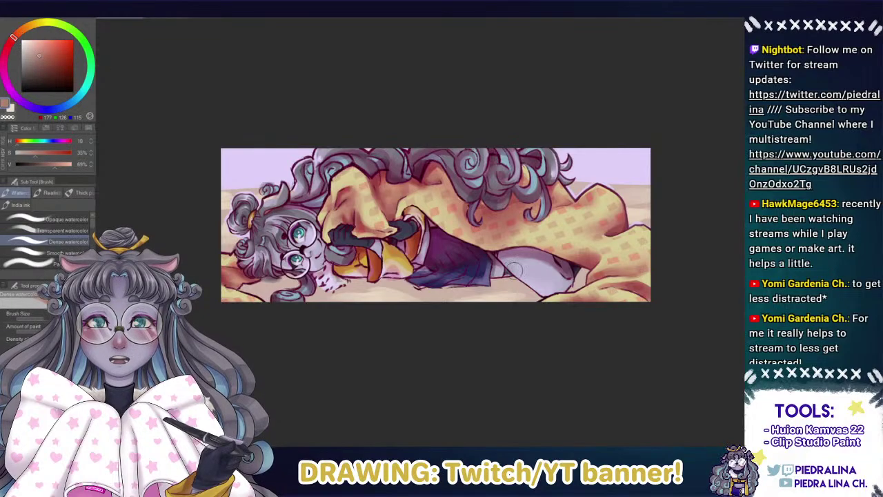
pyautogui.click(40, 57)
pyautogui.keyDown('alt'); pyautogui.click(479, 274); pyautogui.keyUp('alt')
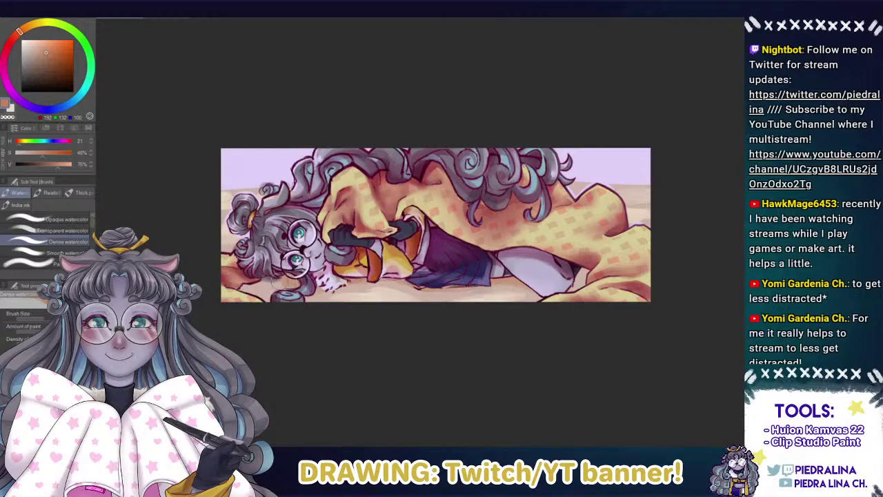
pyautogui.moveTo(250, 284)
pyautogui.mouseDown()
pyautogui.moveTo(240, 297)
pyautogui.moveTo(263, 297)
pyautogui.mouseUp()
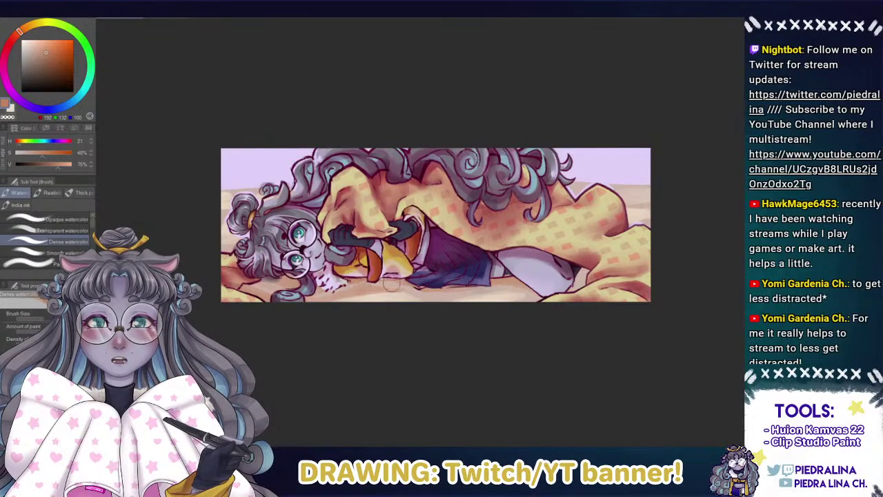
# Blend the shadows under the skirt with sampled beige and tan tones, and add sampled pale lilac highlights to the beige background.
pyautogui.keyDown('alt'); pyautogui.click(433, 294); pyautogui.keyUp('alt')
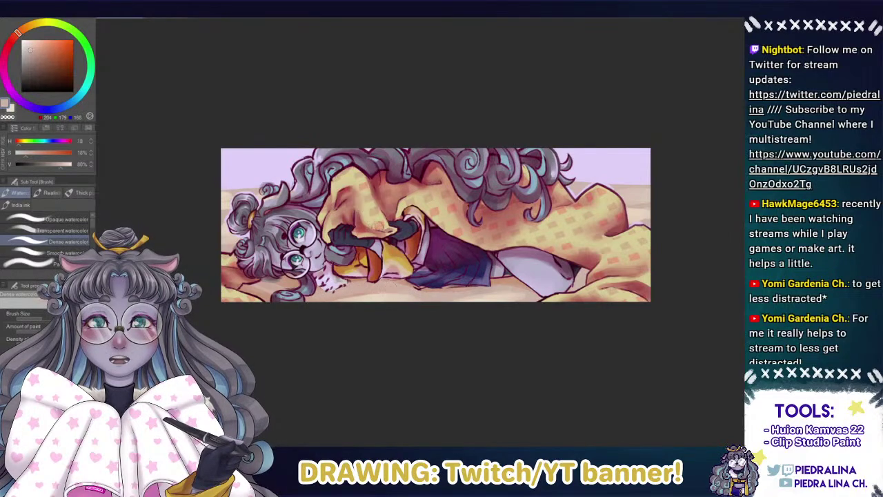
pyautogui.keyDown('alt'); pyautogui.click(509, 282); pyautogui.keyUp('alt')
pyautogui.moveTo(449, 292); pyautogui.dragTo(435, 299)
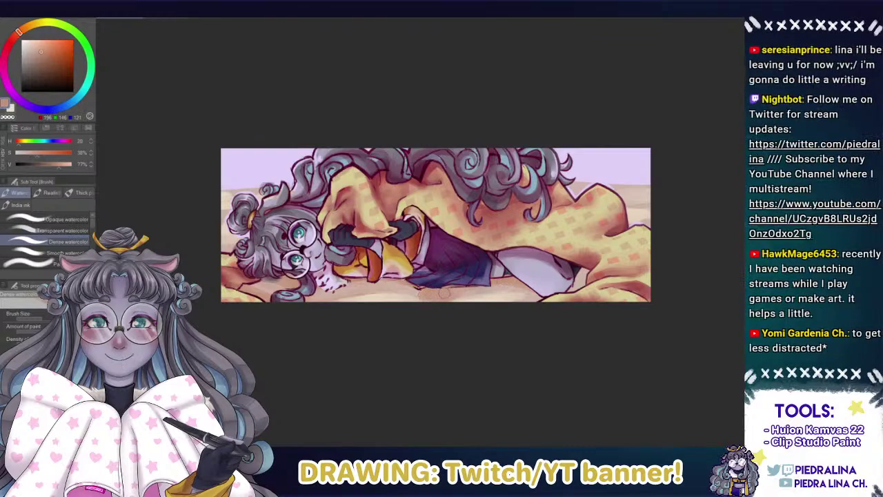
pyautogui.keyDown('alt'); pyautogui.click(429, 292); pyautogui.keyUp('alt')
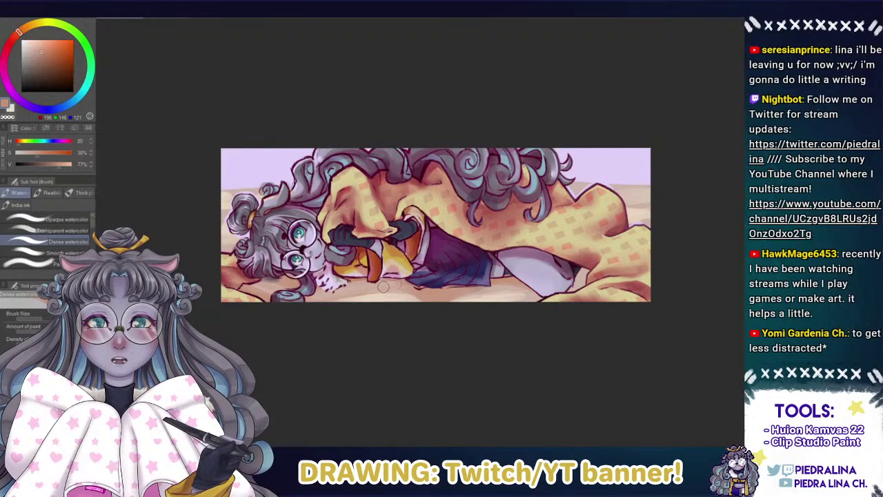
pyautogui.keyDown('alt'); pyautogui.click(489, 286); pyautogui.keyUp('alt')
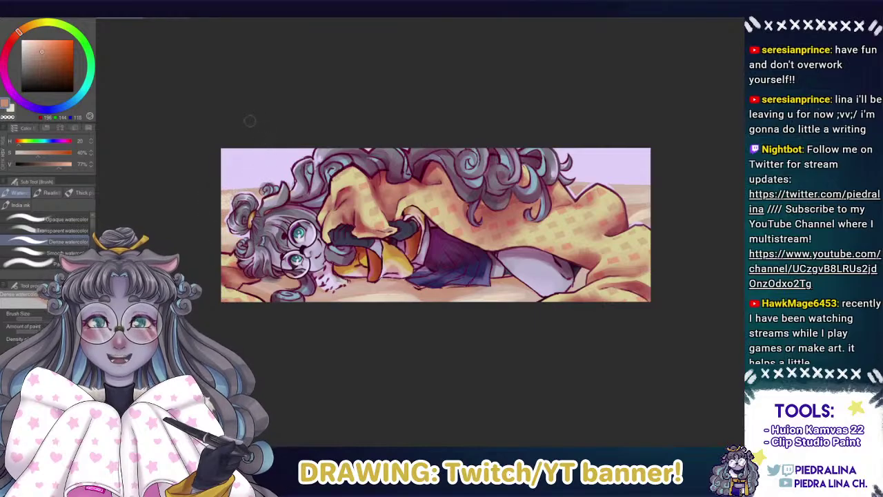
pyautogui.keyDown('alt'); pyautogui.click(249, 169); pyautogui.keyUp('alt')
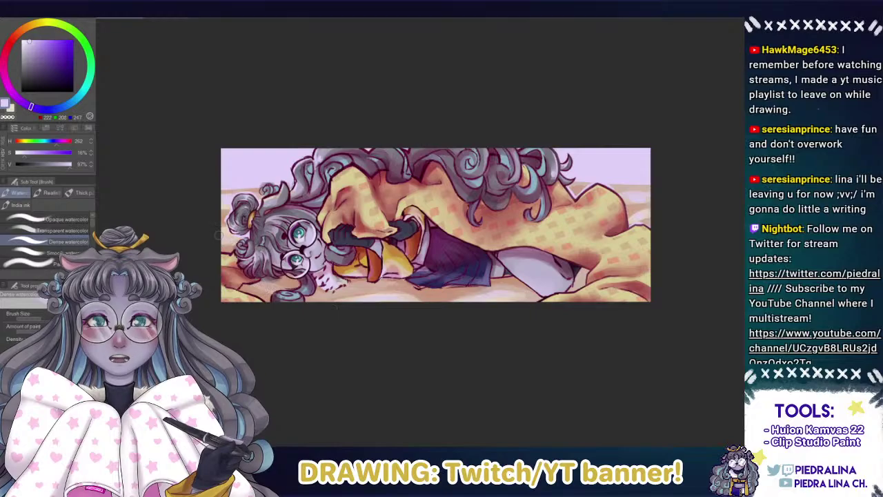
# Blend the beige ground beside the hair bun with sampled tan and pale lilac tones using the Dense watercolor brush.
pyautogui.click(60, 231)
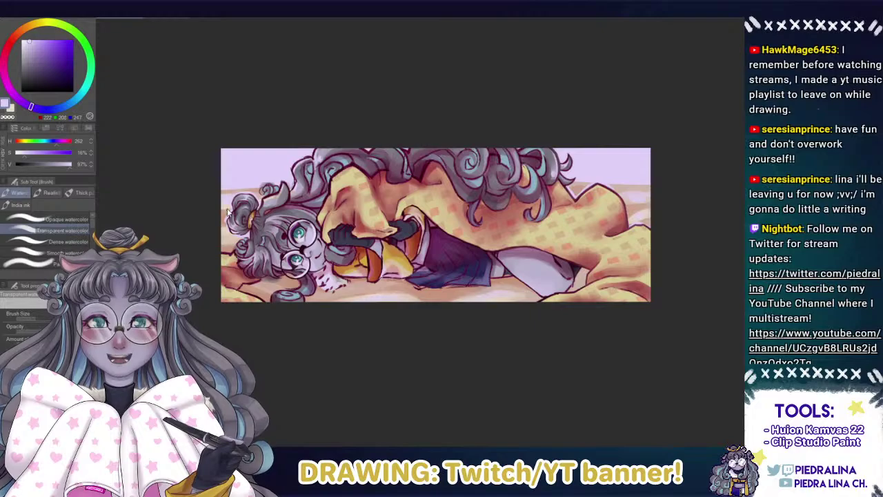
pyautogui.press('.')
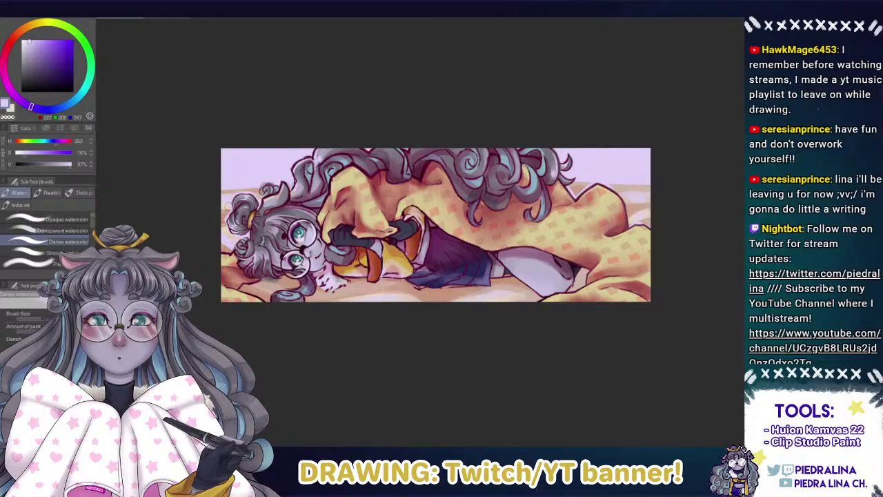
pyautogui.keyDown('alt'); pyautogui.click(223, 218); pyautogui.keyUp('alt')
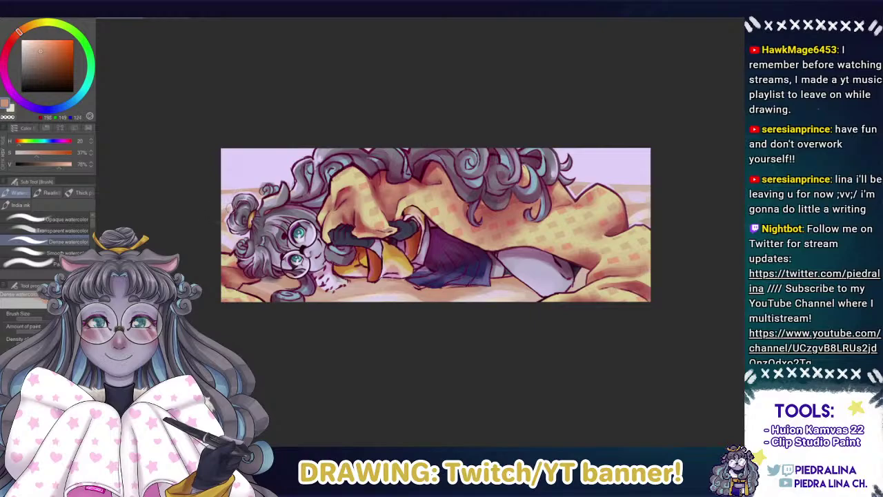
pyautogui.keyDown('alt'); pyautogui.click(228, 201); pyautogui.keyUp('alt')
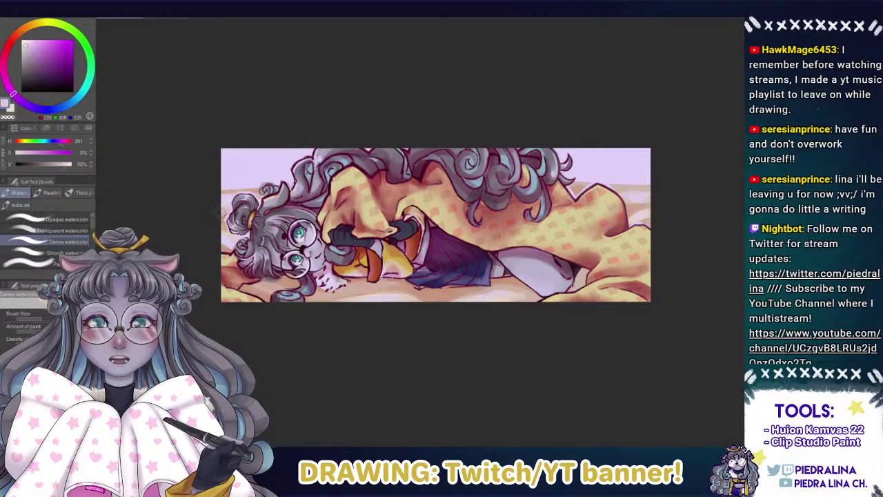
pyautogui.scroll(1, 355, 250)
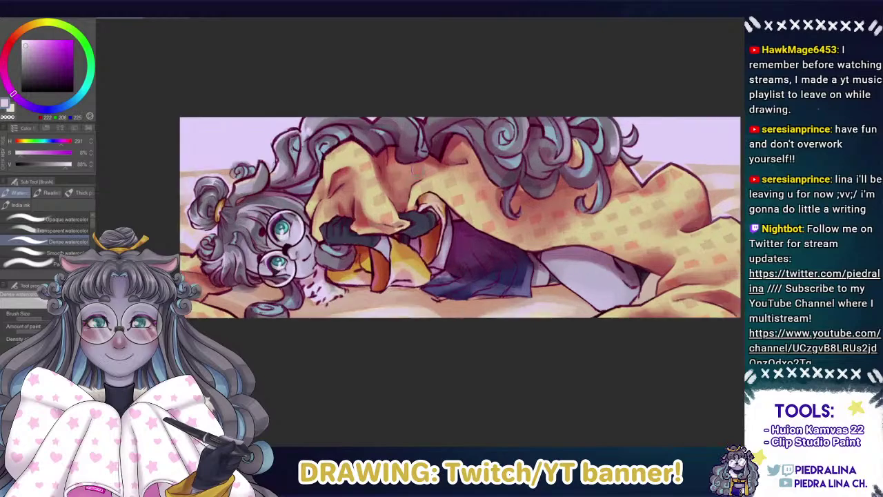
# Shade the ground just beneath the skirt with reddish-brown sampled from the blanket and blend it with sampled ground tones.
pyautogui.keyDown('alt'); pyautogui.click(434, 159); pyautogui.keyUp('alt')
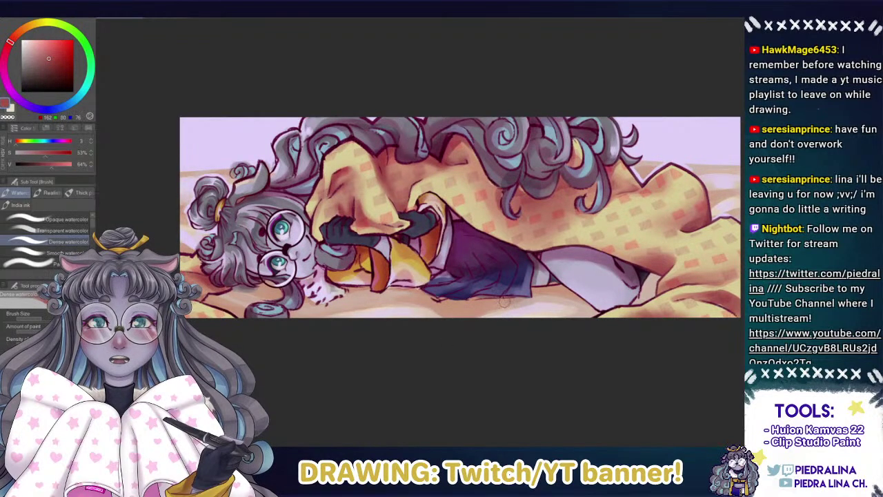
pyautogui.keyDown('alt'); pyautogui.click(697, 223); pyautogui.keyUp('alt')
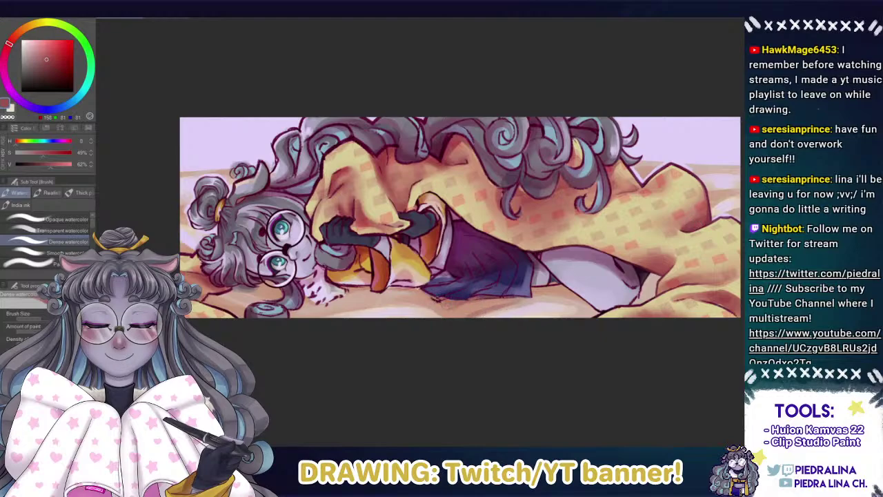
pyautogui.keyDown('alt'); pyautogui.click(456, 306); pyautogui.keyUp('alt')
pyautogui.keyDown('alt'); pyautogui.click(472, 300); pyautogui.keyUp('alt')
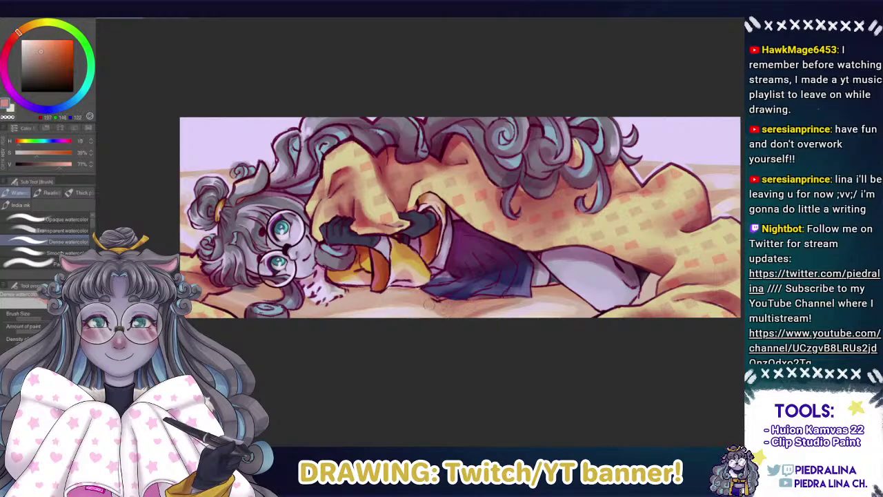
pyautogui.keyDown('alt'); pyautogui.click(429, 305); pyautogui.keyUp('alt')
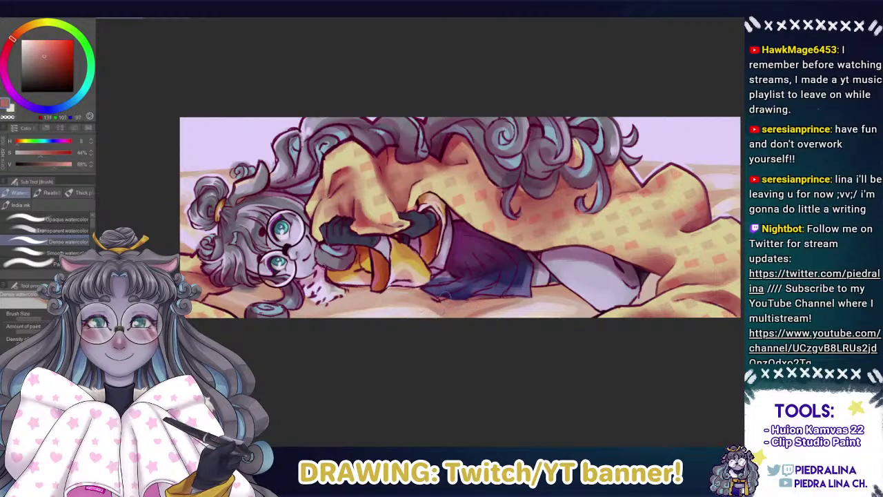
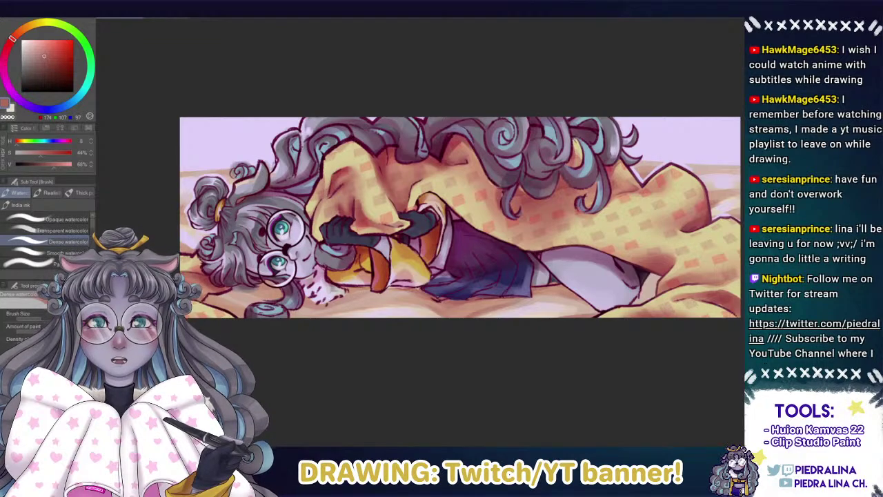
# Blend the ground behind the blanket's raised fold near the knee with sampled dusty pink and tan tones.
pyautogui.keyDown('alt'); pyautogui.click(221, 169); pyautogui.keyUp('alt')
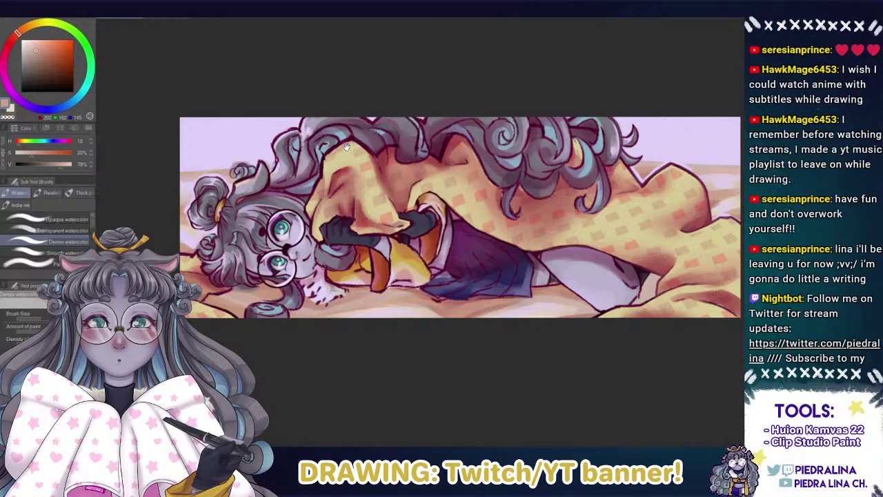
pyautogui.moveTo(442, 149); pyautogui.dragTo(399, 199)
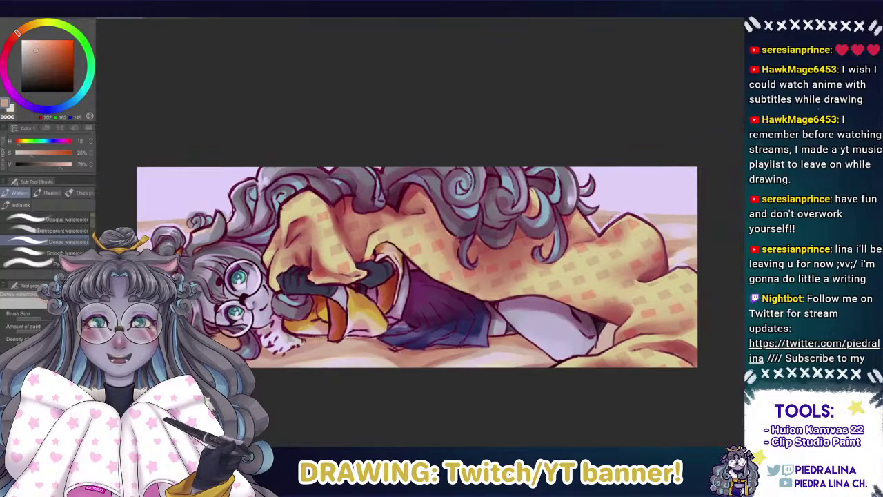
pyautogui.keyDown('alt'); pyautogui.click(599, 225); pyautogui.keyUp('alt')
pyautogui.moveTo(597, 222); pyautogui.dragTo(617, 213)
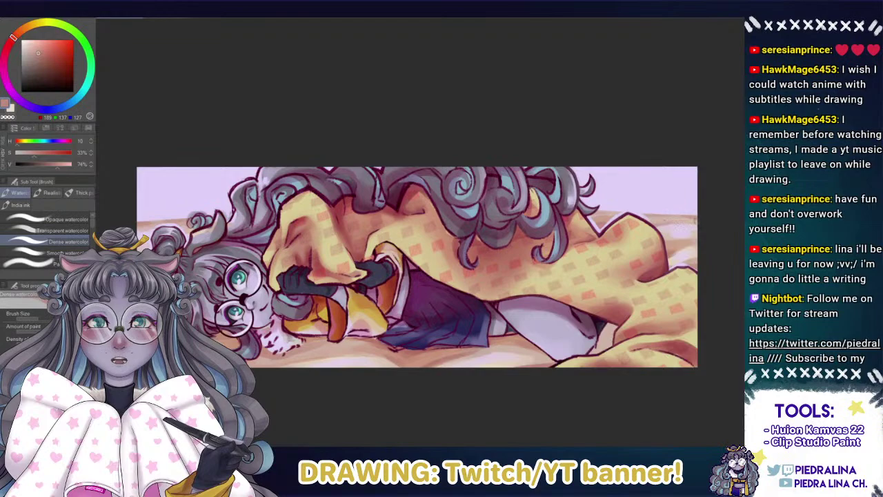
pyautogui.keyDown('alt'); pyautogui.click(675, 220); pyautogui.keyUp('alt')
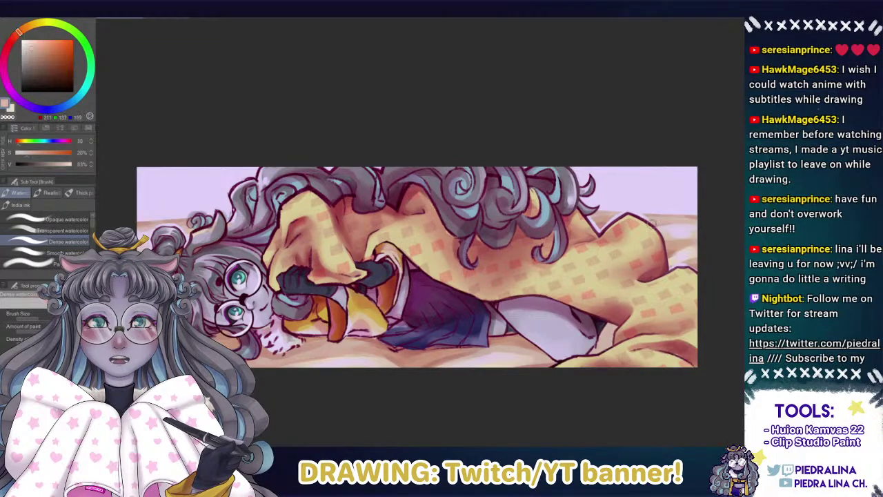
pyautogui.keyDown('alt'); pyautogui.click(691, 218); pyautogui.keyUp('alt')
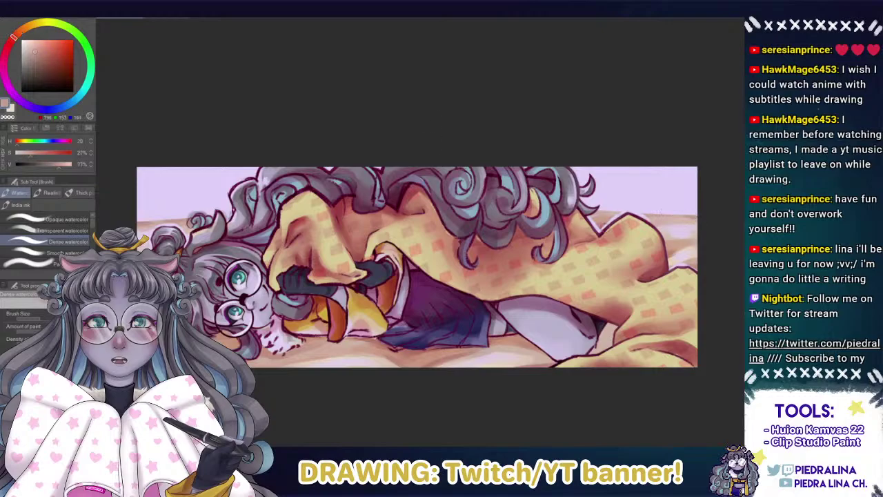
pyautogui.keyDown('alt'); pyautogui.click(608, 225); pyautogui.keyUp('alt')
pyautogui.keyDown('alt'); pyautogui.click(618, 223); pyautogui.keyUp('alt')
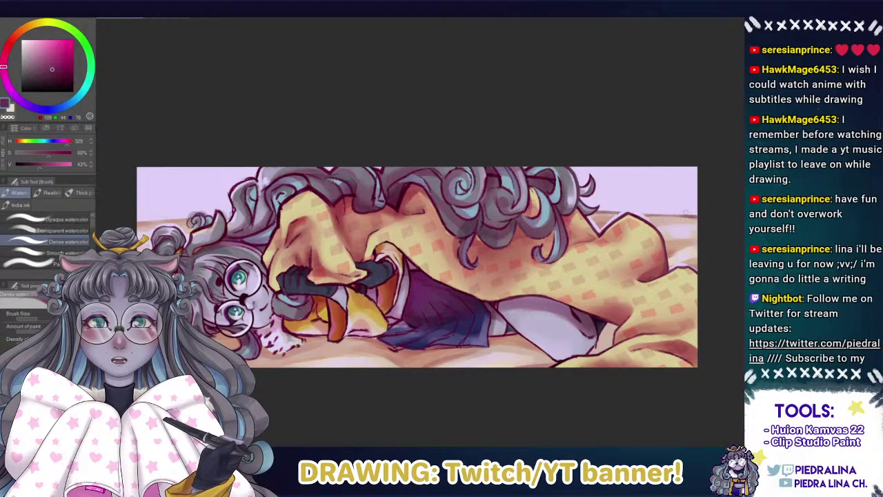
# Refine the shadow along the skirt's lower front edge with the Dense watercolor brush, using sampled dark maroon and tan tones.
pyautogui.moveTo(285, 179); pyautogui.dragTo(386, 200)
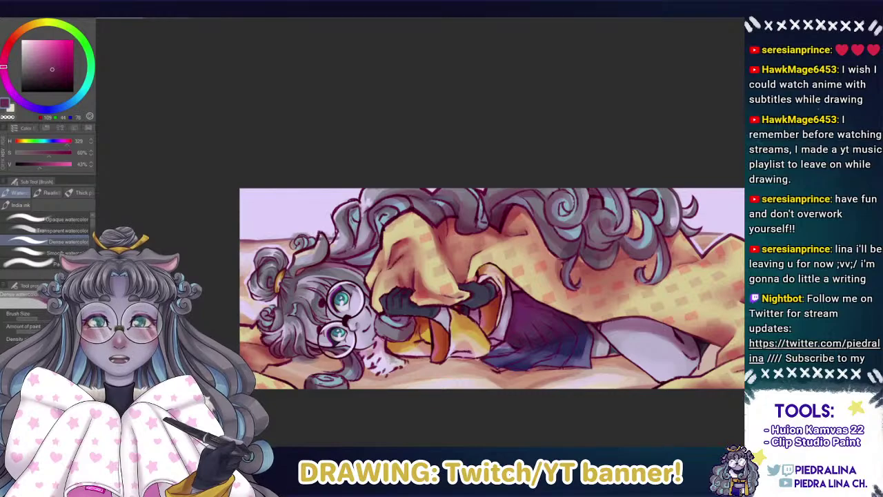
pyautogui.press('e')
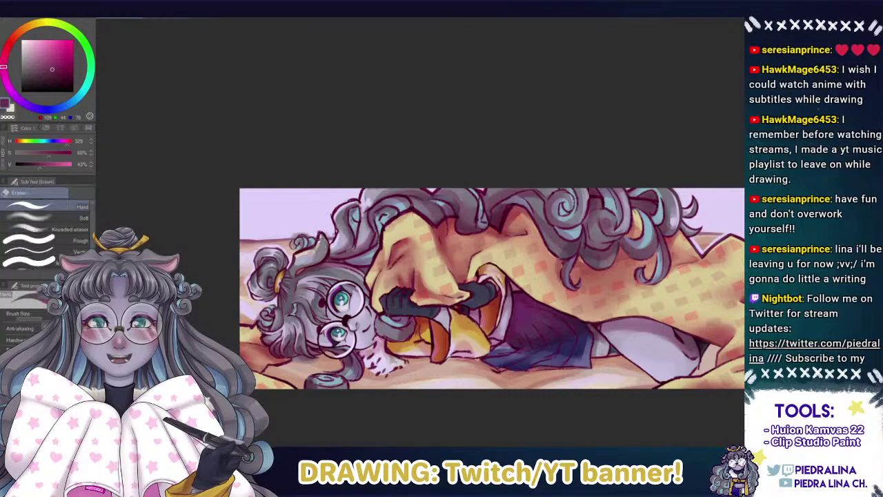
pyautogui.moveTo(300, 182); pyautogui.dragTo(225, 151)
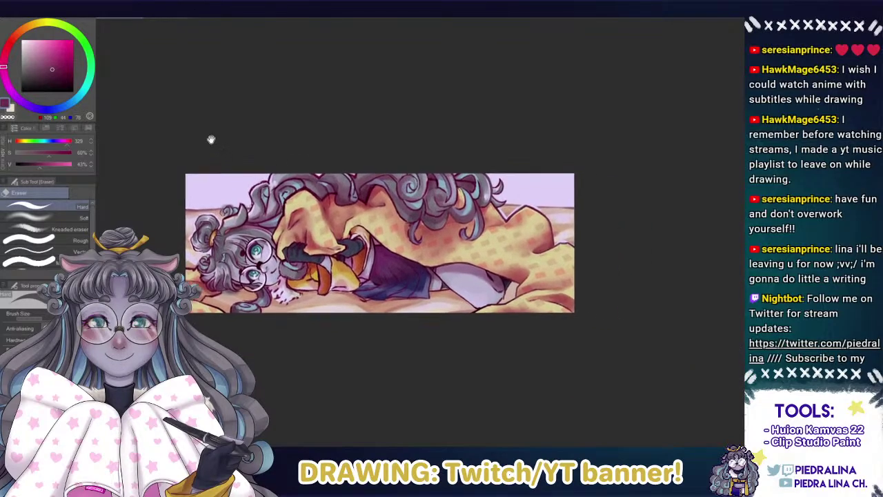
pyautogui.moveTo(391, 265); pyautogui.dragTo(483, 255)
pyautogui.keyDown('alt'); pyautogui.click(521, 261); pyautogui.keyUp('alt')
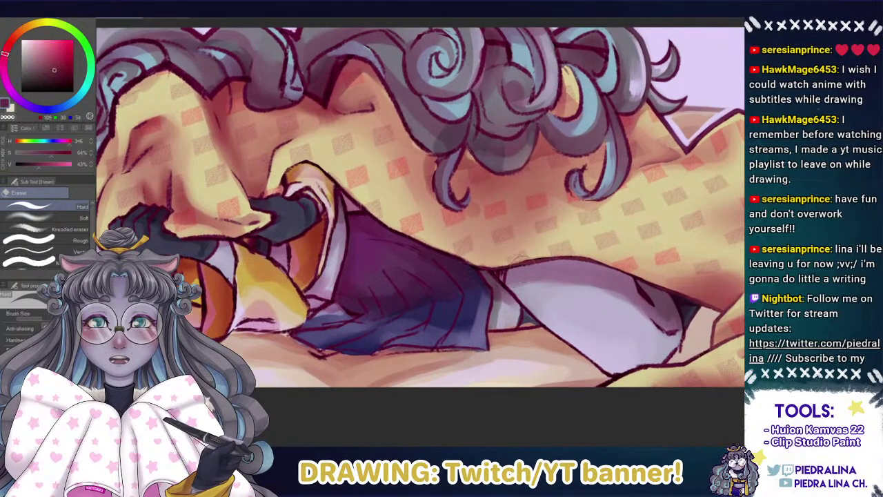
pyautogui.press('b')
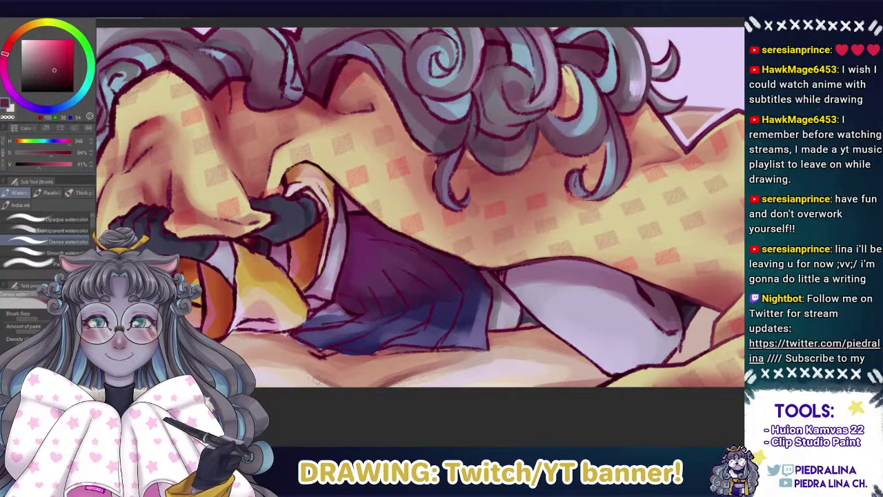
pyautogui.keyDown('alt'); pyautogui.click(322, 368); pyautogui.keyUp('alt')
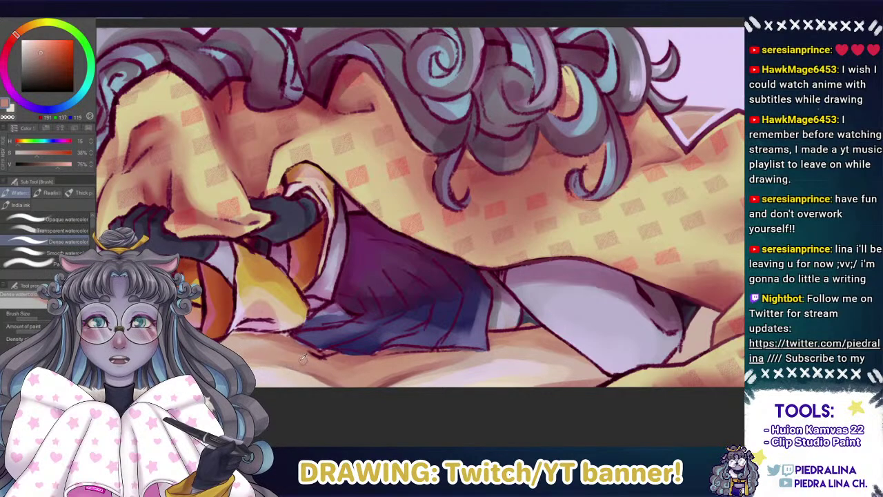
pyautogui.keyDown('alt'); pyautogui.click(311, 368); pyautogui.keyUp('alt')
pyautogui.keyDown('alt'); pyautogui.click(332, 379); pyautogui.keyUp('alt')
pyautogui.keyDown('alt'); pyautogui.click(288, 370); pyautogui.keyUp('alt')
pyautogui.keyDown('alt'); pyautogui.click(349, 341); pyautogui.keyUp('alt')
pyautogui.keyDown('alt'); pyautogui.click(323, 354); pyautogui.keyUp('alt')
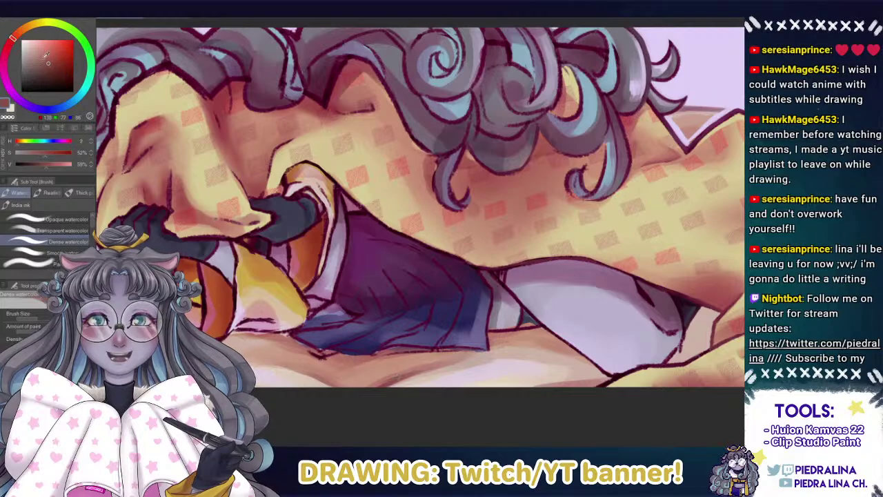
# Deepen the contact shadow under the skirt's front corner with a muted red (H 2, S 55, V 57) and sampled reddish tones.
pyautogui.click(10, 43)
pyautogui.click(50, 62)
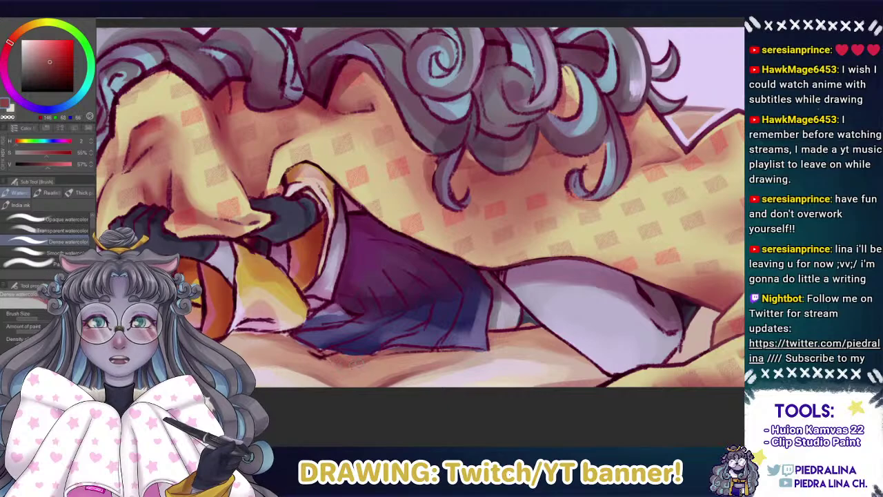
pyautogui.keyDown('alt'); pyautogui.click(357, 358); pyautogui.keyUp('alt')
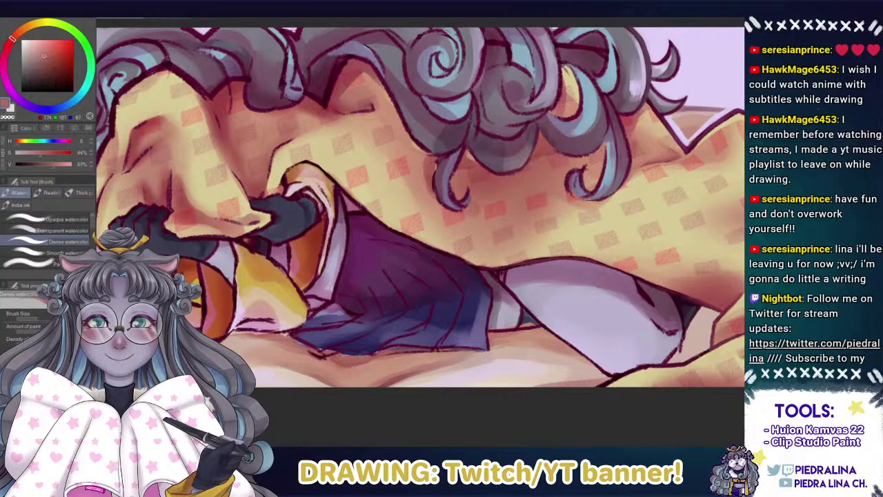
pyautogui.keyDown('alt'); pyautogui.click(386, 349); pyautogui.keyUp('alt')
pyautogui.keyDown('alt'); pyautogui.click(318, 357); pyautogui.keyUp('alt')
pyautogui.moveTo(321, 354); pyautogui.dragTo(334, 356)
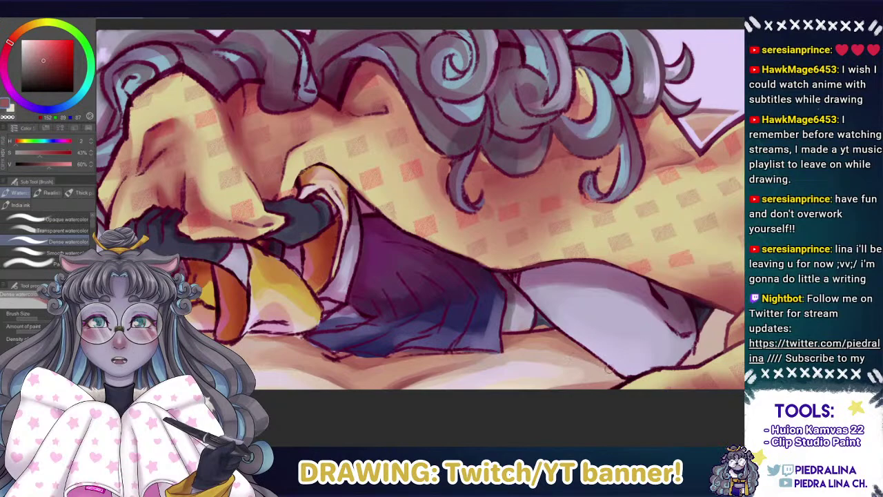
# Blend the ground beneath the neck and around the head and hair buns with sampled pale lilac, reddish-tan and beige tones.
pyautogui.moveTo(192, 324); pyautogui.dragTo(377, 359)
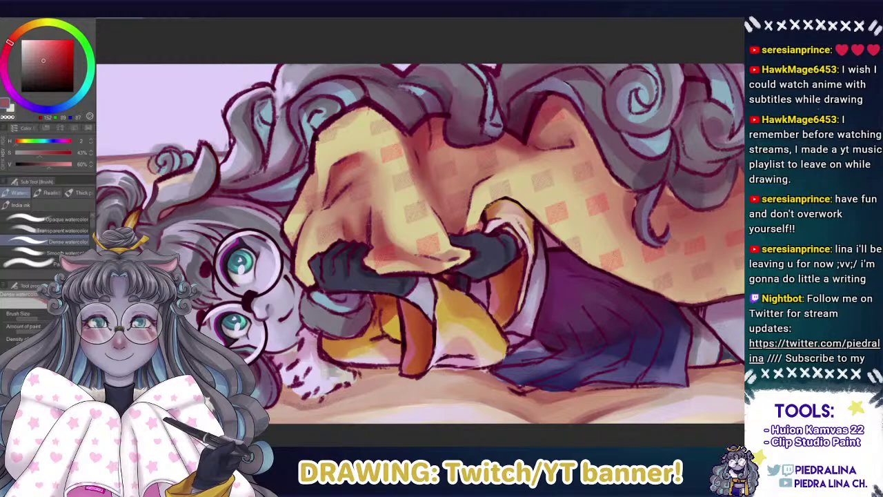
pyautogui.keyDown('alt'); pyautogui.click(398, 415); pyautogui.keyUp('alt')
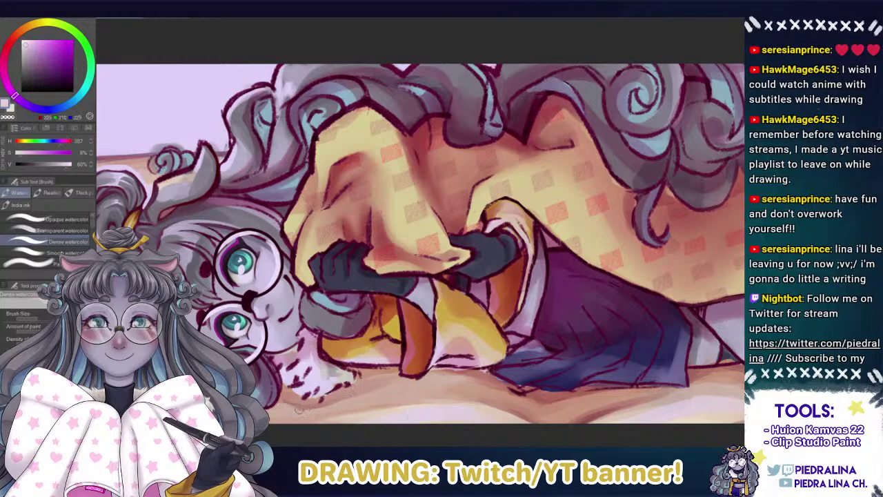
pyautogui.moveTo(220, 382); pyautogui.dragTo(331, 382)
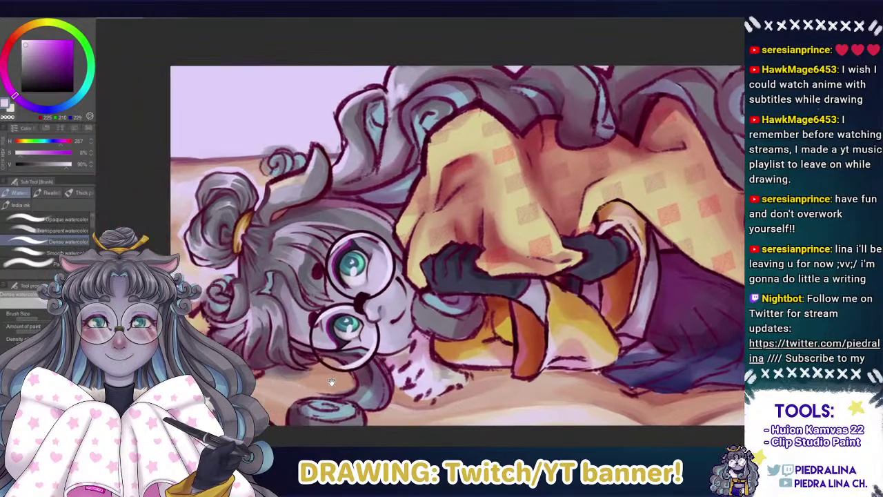
pyautogui.keyDown('alt'); pyautogui.click(400, 405); pyautogui.keyUp('alt')
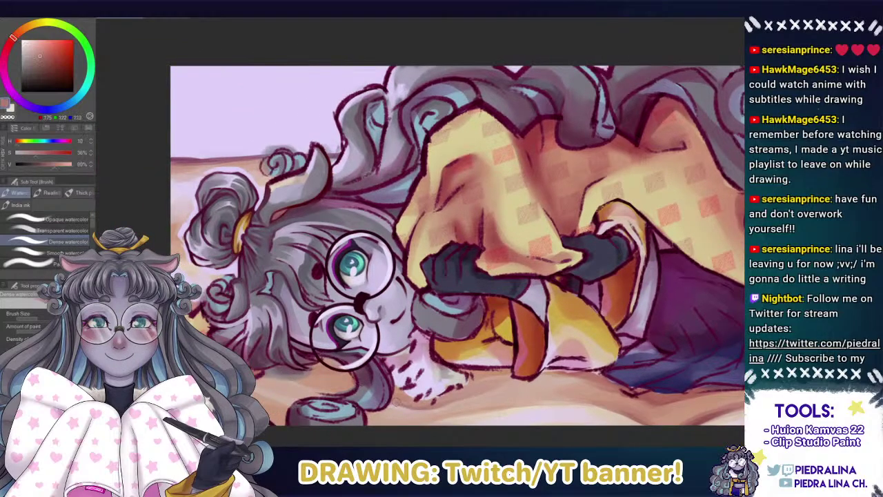
pyautogui.keyDown('alt'); pyautogui.click(282, 401); pyautogui.keyUp('alt')
pyautogui.moveTo(202, 273); pyautogui.dragTo(262, 258)
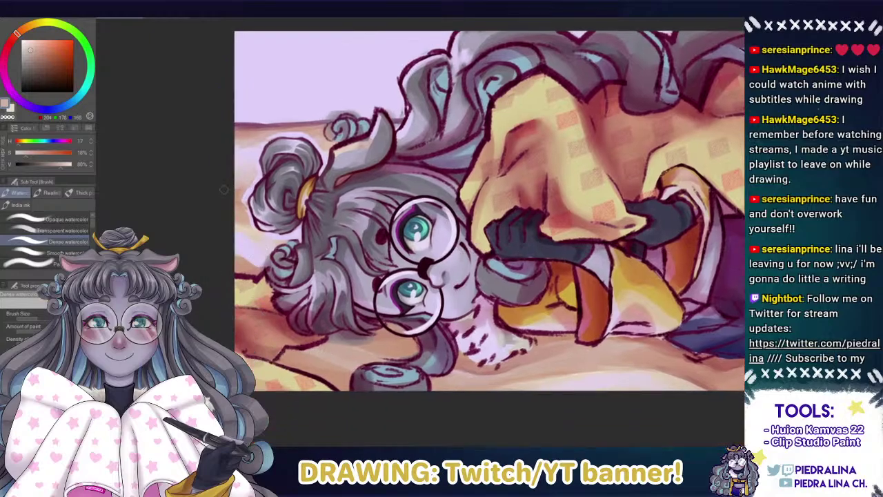
pyautogui.moveTo(224, 190); pyautogui.dragTo(264, 216)
pyautogui.keyDown('alt'); pyautogui.click(257, 179); pyautogui.keyUp('alt')
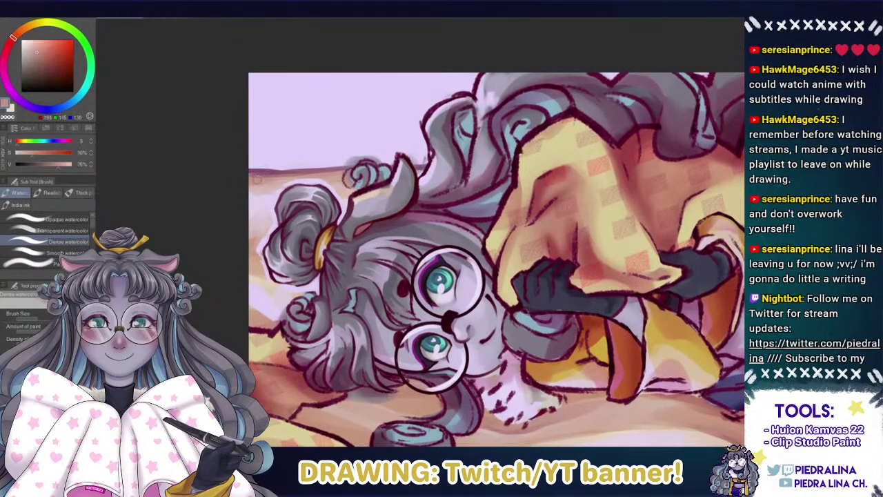
# Shift the ground's hue from tan to a soft pink across the whole banner with a hue adjustment.
pyautogui.scroll(-3, 234, 180)
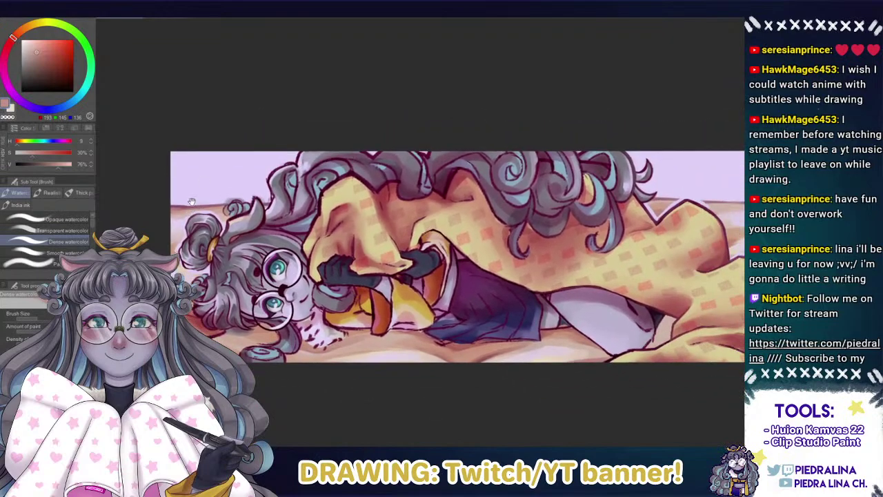
pyautogui.moveTo(215, 165); pyautogui.dragTo(155, 158)
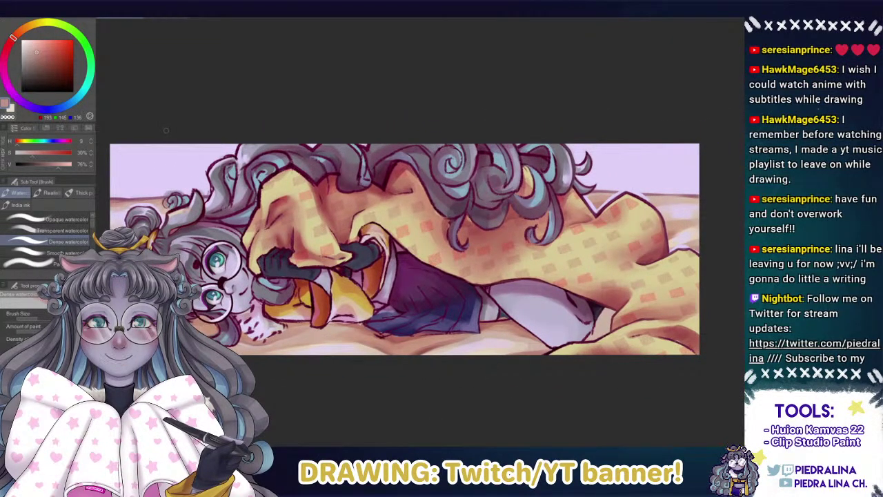
pyautogui.press('space')
pyautogui.moveTo(390, 200); pyautogui.dragTo(436, 136)
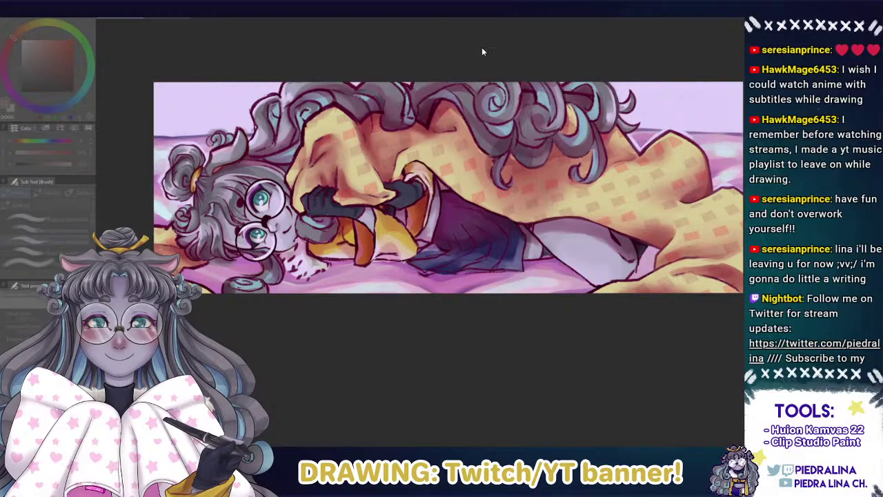
pyautogui.moveTo(483, 52); pyautogui.dragTo(454, 52)
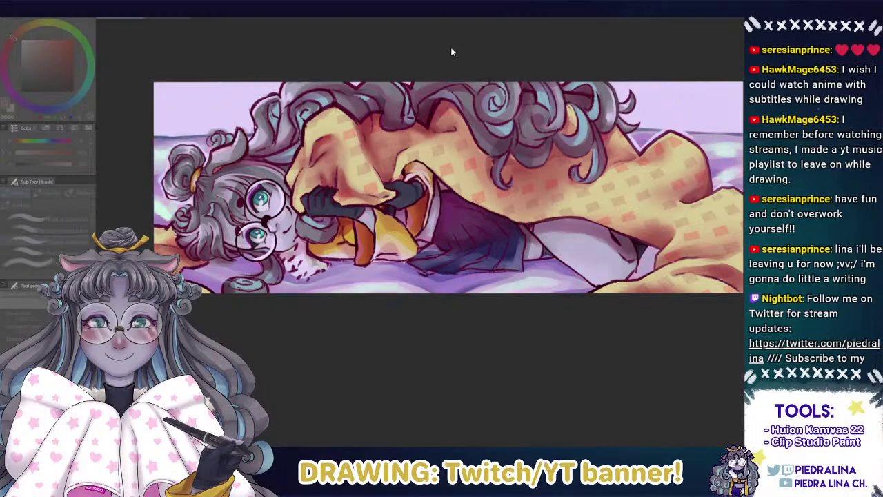
pyautogui.moveTo(422, 52); pyautogui.dragTo(553, 51)
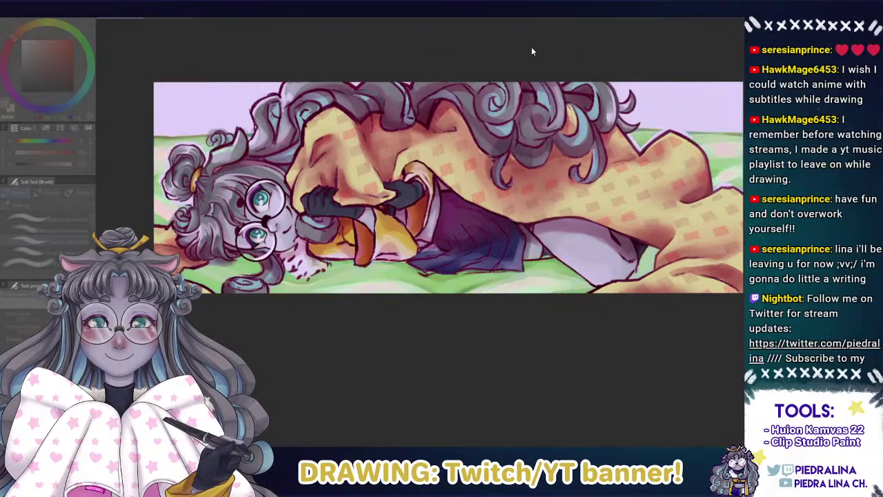
pyautogui.moveTo(514, 52); pyautogui.dragTo(513, 51)
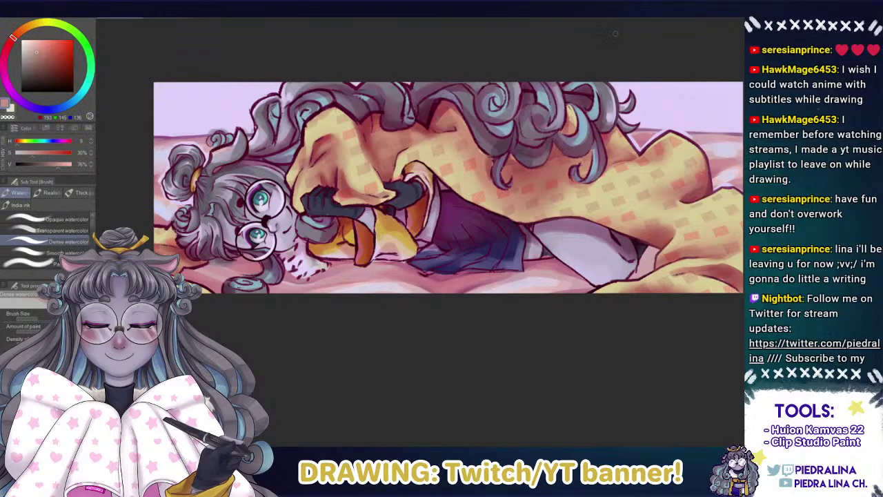
# Touch up the ground beside the head and hair buns with sampled pale lilac and pale pink tones.
pyautogui.moveTo(174, 184); pyautogui.dragTo(230, 250)
pyautogui.scroll(2, 219, 220)
pyautogui.keyDown('alt'); pyautogui.click(246, 154); pyautogui.keyUp('alt')
pyautogui.moveTo(223, 202); pyautogui.dragTo(228, 173)
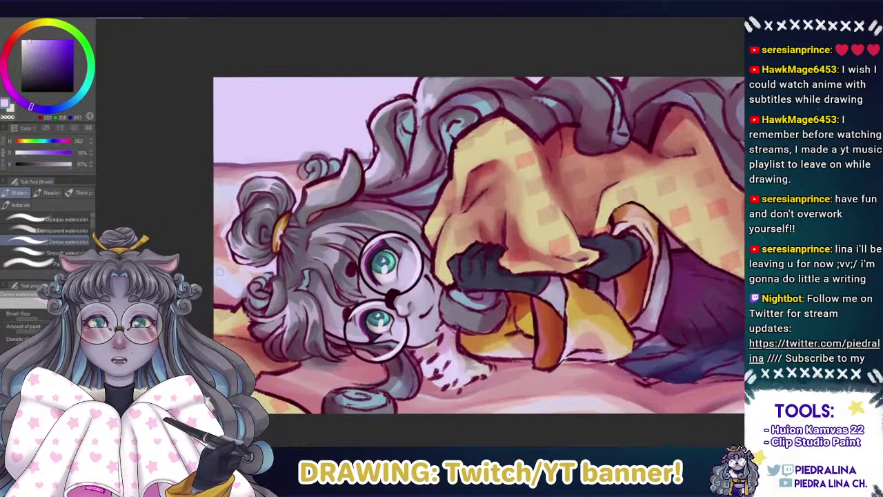
pyautogui.keyDown('alt'); pyautogui.click(219, 263); pyautogui.keyUp('alt')
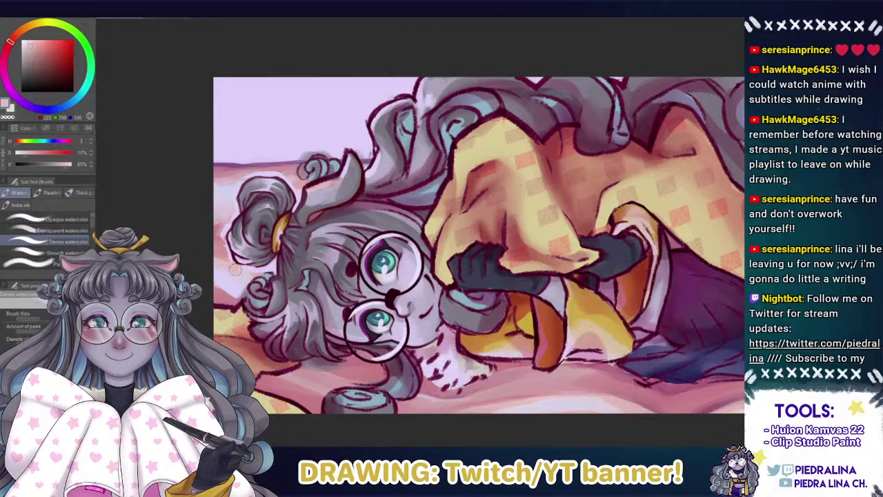
pyautogui.keyDown('alt'); pyautogui.click(234, 127); pyautogui.keyUp('alt')
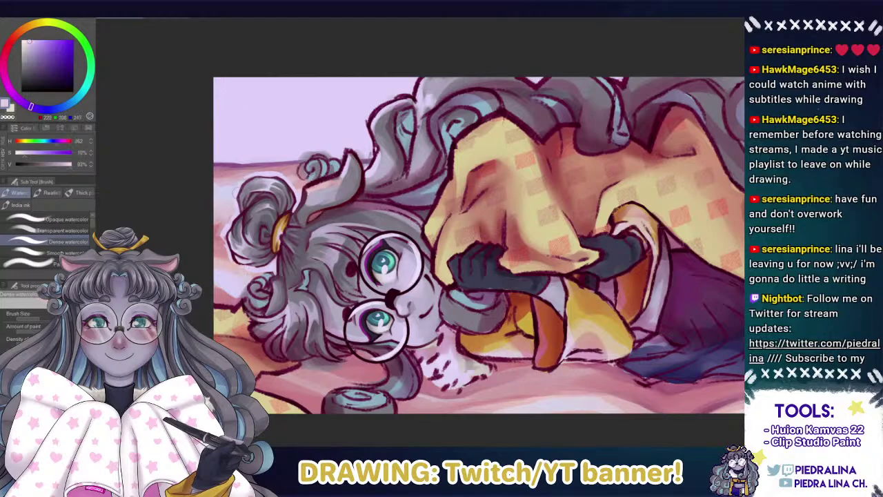
# Erase the pale fringe along the blanket's outline around the raised knee fold and the neighbouring lower fold with the Hard eraser.
pyautogui.moveTo(463, 349); pyautogui.dragTo(369, 311)
pyautogui.moveTo(731, 373); pyautogui.dragTo(540, 366)
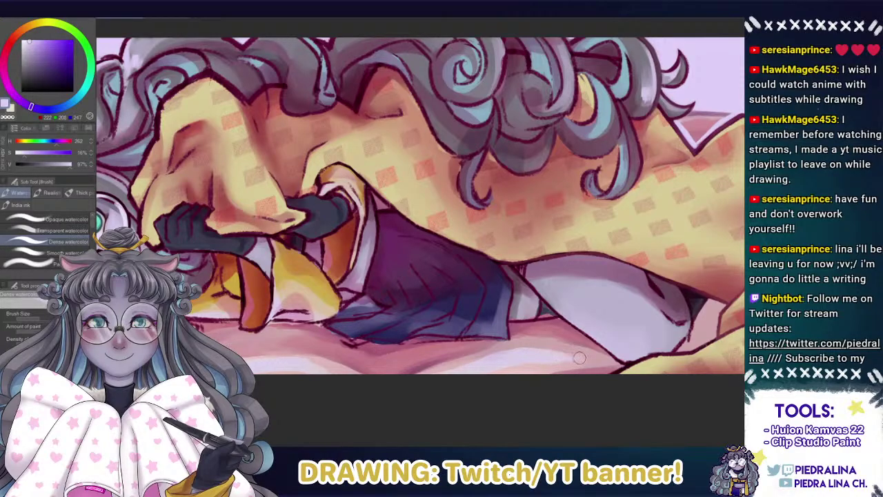
pyautogui.moveTo(731, 237); pyautogui.dragTo(487, 309)
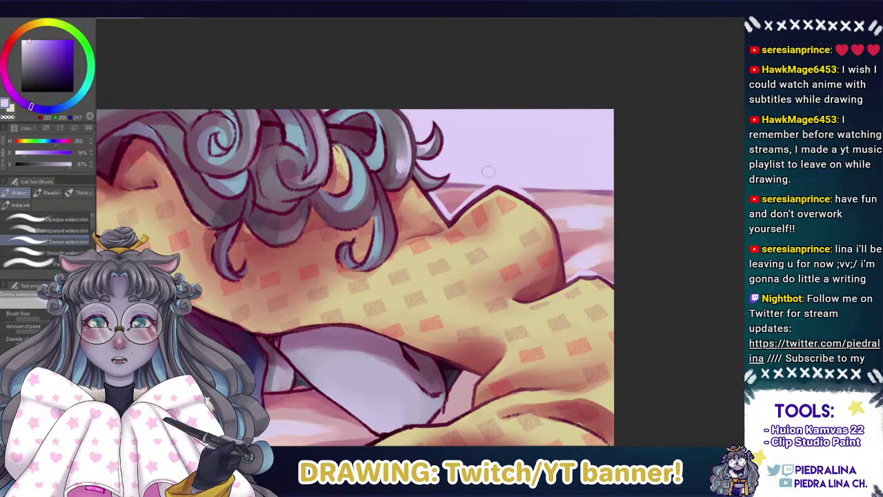
pyautogui.press('e')
pyautogui.scroll(2, 488, 178)
pyautogui.moveTo(488, 186); pyautogui.dragTo(450, 217)
pyautogui.hotkey('ctrl', 'z')
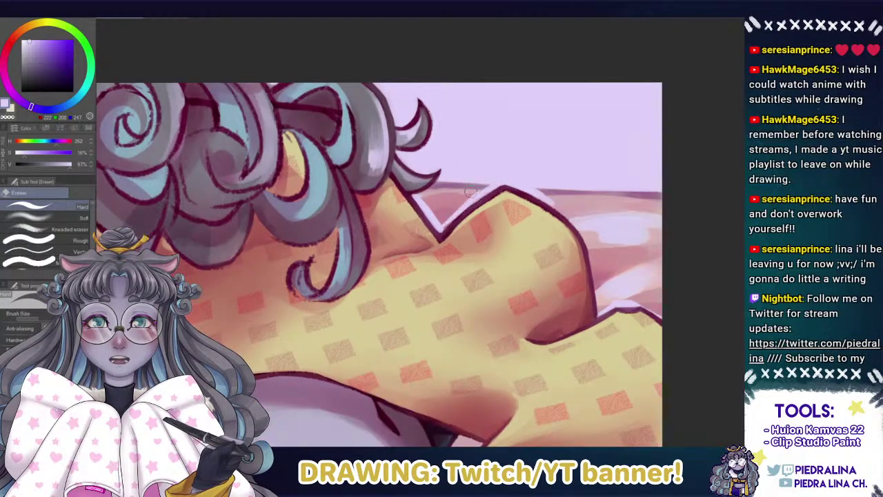
pyautogui.moveTo(494, 181)
pyautogui.mouseDown()
pyautogui.moveTo(457, 204)
pyautogui.moveTo(495, 183)
pyautogui.moveTo(475, 167)
pyautogui.moveTo(439, 228)
pyautogui.moveTo(424, 201)
pyautogui.moveTo(438, 231)
pyautogui.moveTo(414, 200)
pyautogui.mouseUp()
pyautogui.hotkey('ctrl', 'z')
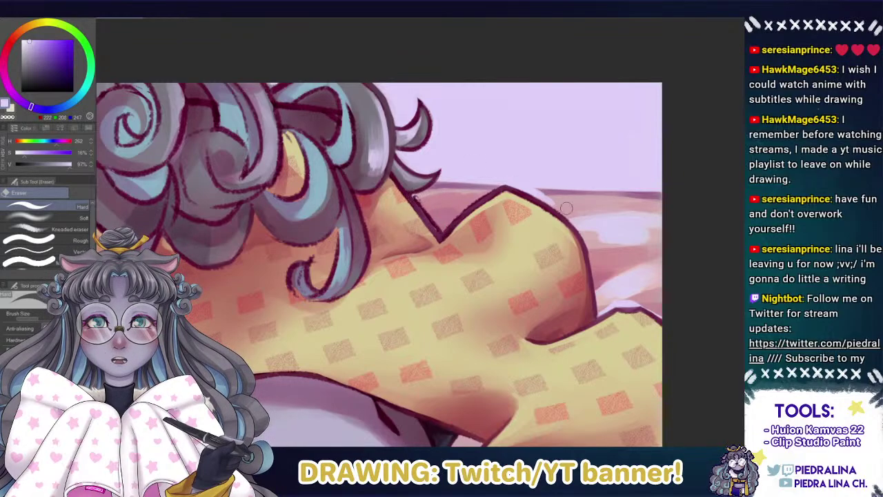
pyautogui.moveTo(554, 204)
pyautogui.mouseDown()
pyautogui.moveTo(491, 172)
pyautogui.moveTo(513, 180)
pyautogui.mouseUp()
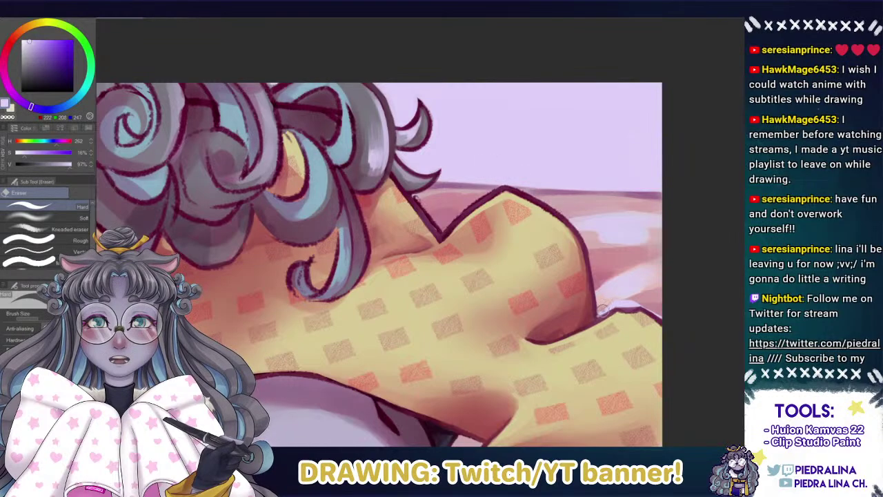
pyautogui.moveTo(618, 303)
pyautogui.mouseDown()
pyautogui.moveTo(598, 313)
pyautogui.moveTo(637, 301)
pyautogui.moveTo(674, 316)
pyautogui.mouseUp()
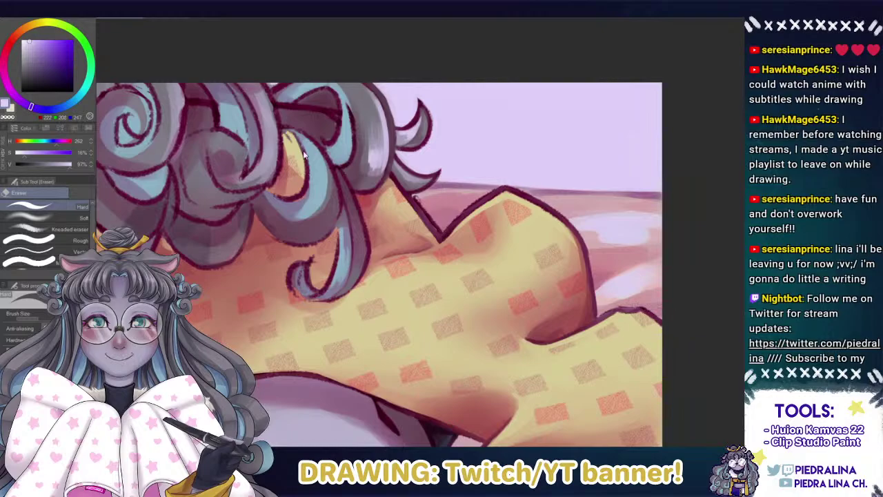
# Erase the pale fringe in the narrow gap between the upper hair bun and the ear.
pyautogui.scroll(-3, 303, 155)
pyautogui.moveTo(303, 154); pyautogui.dragTo(555, 240)
pyautogui.moveTo(277, 231); pyautogui.dragTo(366, 238)
pyautogui.scroll(2, 305, 261)
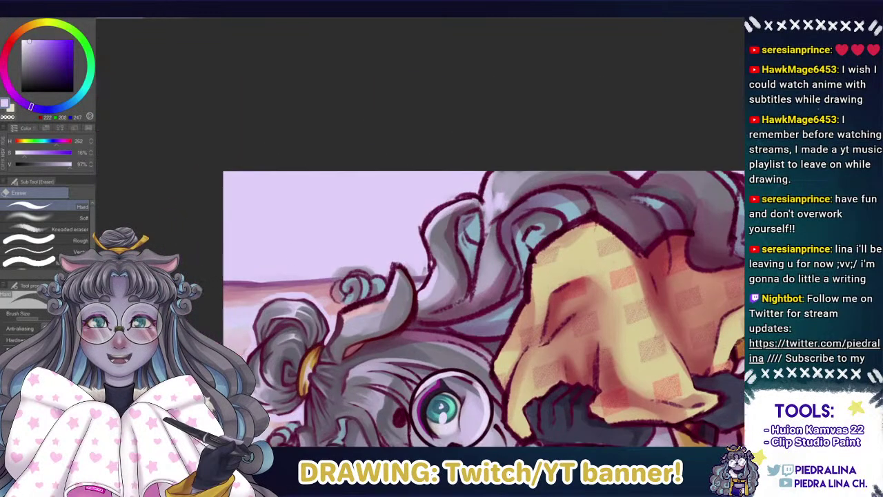
pyautogui.moveTo(292, 311); pyautogui.dragTo(334, 258)
pyautogui.scroll(3, 334, 258)
pyautogui.moveTo(406, 271); pyautogui.dragTo(398, 300)
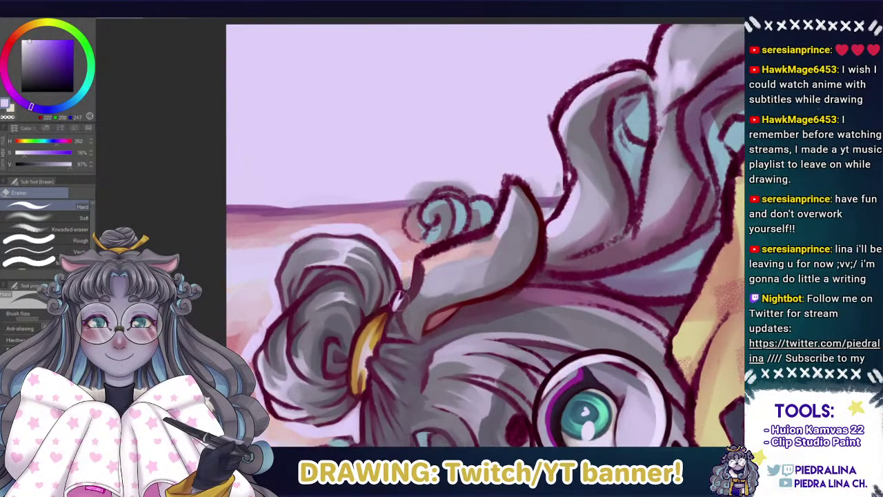
# Fill the gap between the upper hair bun and the ear with sampled pink tones using the Dense watercolor brush.
pyautogui.keyDown('alt'); pyautogui.click(409, 265); pyautogui.keyUp('alt')
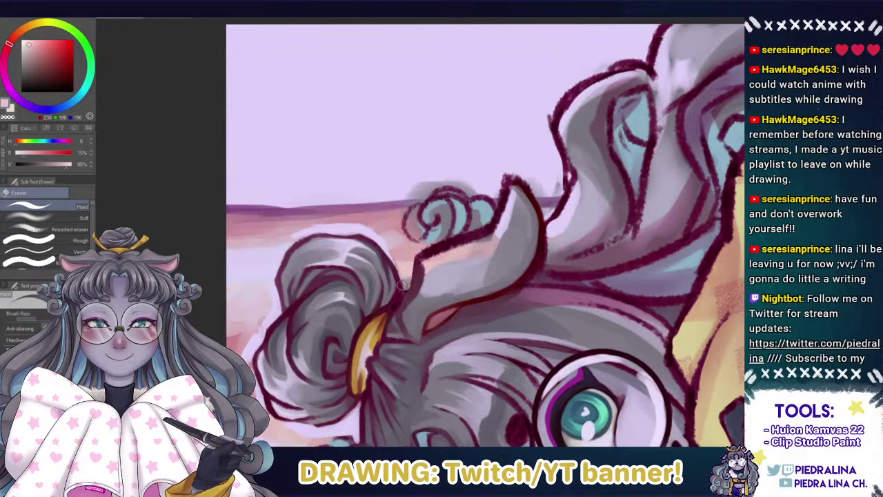
pyautogui.press('b')
pyautogui.moveTo(401, 287)
pyautogui.mouseDown()
pyautogui.moveTo(406, 276)
pyautogui.moveTo(402, 298)
pyautogui.mouseUp()
pyautogui.keyDown('alt'); pyautogui.click(408, 251); pyautogui.keyUp('alt')
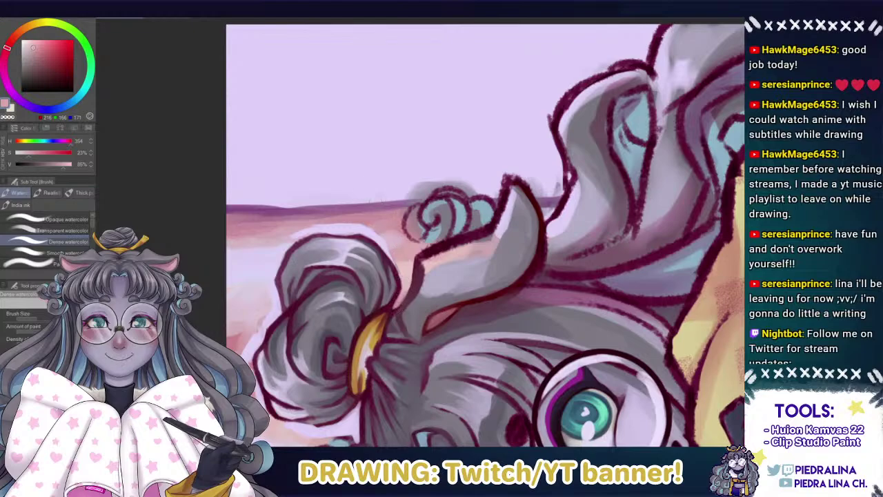
pyautogui.keyDown('alt'); pyautogui.click(398, 245); pyautogui.keyUp('alt')
pyautogui.moveTo(407, 285)
pyautogui.mouseDown()
pyautogui.moveTo(397, 307)
pyautogui.moveTo(407, 288)
pyautogui.mouseUp()
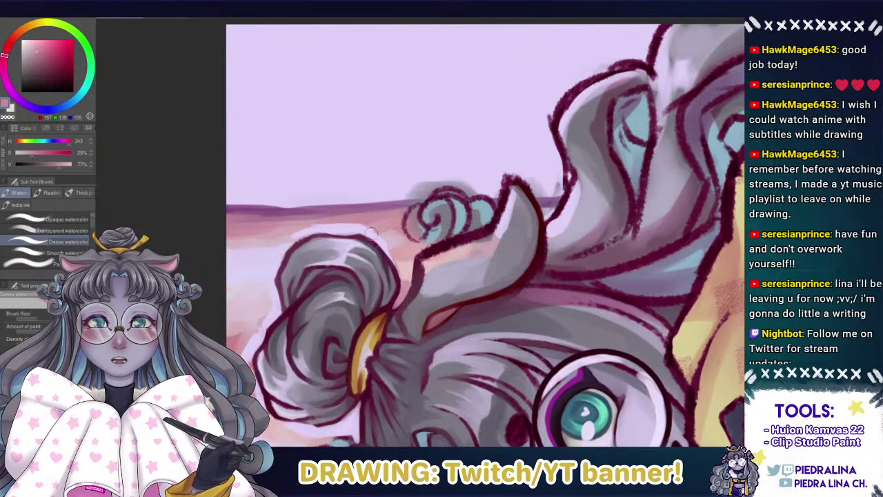
pyautogui.keyDown('alt'); pyautogui.click(393, 255); pyautogui.keyUp('alt')
# Erase the pale halo around the outer edge of the upper hair bun with the Hard eraser.
pyautogui.press('e')
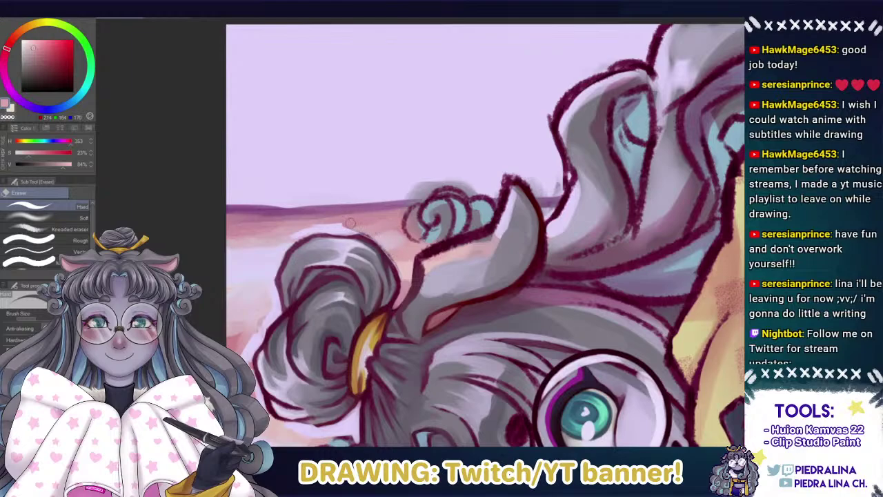
pyautogui.moveTo(362, 227)
pyautogui.mouseDown()
pyautogui.moveTo(321, 226)
pyautogui.moveTo(290, 240)
pyautogui.moveTo(264, 283)
pyautogui.moveTo(270, 274)
pyautogui.moveTo(278, 314)
pyautogui.moveTo(249, 351)
pyautogui.moveTo(254, 288)
pyautogui.moveTo(266, 348)
pyautogui.mouseUp()
pyautogui.moveTo(358, 349)
pyautogui.mouseDown()
pyautogui.moveTo(348, 362)
pyautogui.moveTo(358, 355)
pyautogui.moveTo(364, 365)
pyautogui.moveTo(308, 366)
pyautogui.mouseUp()
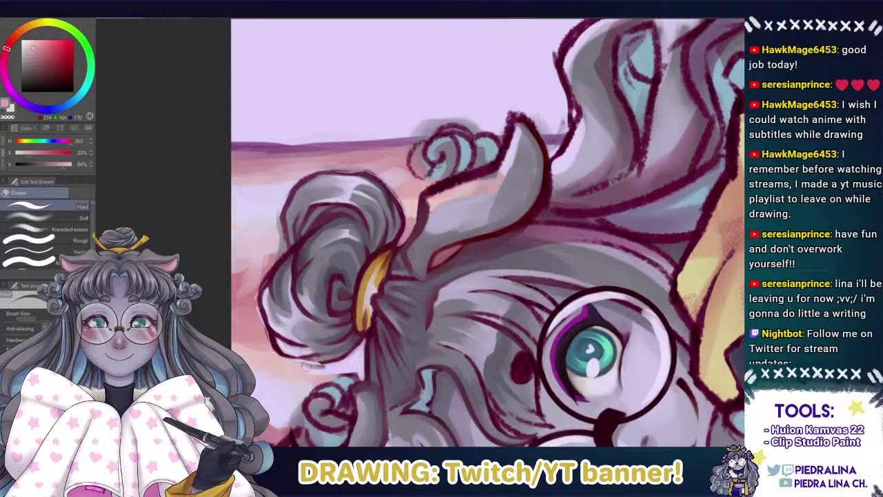
# Blend the ground between the upper hair bun, the ear and the small curl with sampled pink and mauve tones.
pyautogui.keyDown('alt'); pyautogui.click(410, 221); pyautogui.keyUp('alt')
pyautogui.keyDown('alt'); pyautogui.click(410, 190); pyautogui.keyUp('alt')
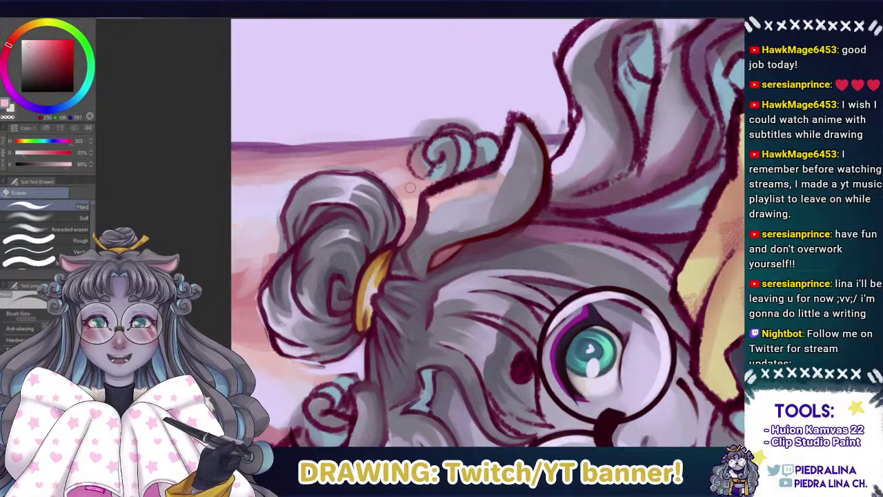
pyautogui.press('b')
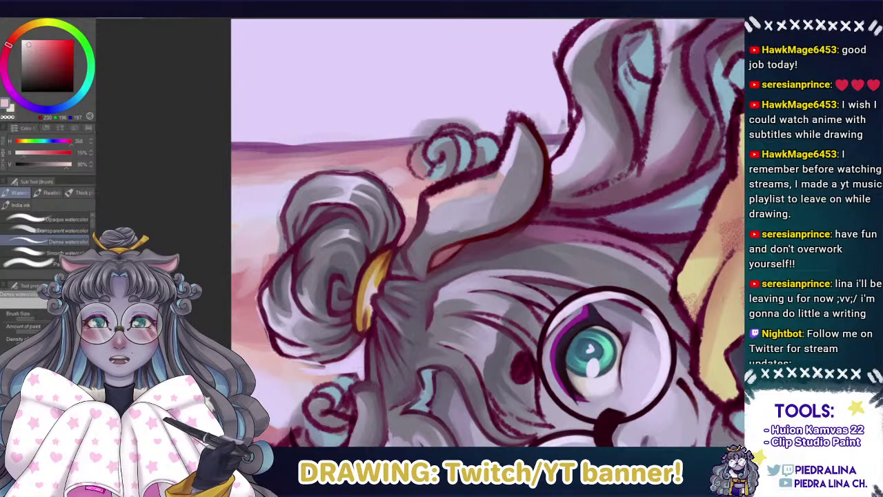
pyautogui.keyDown('alt'); pyautogui.click(401, 189); pyautogui.keyUp('alt')
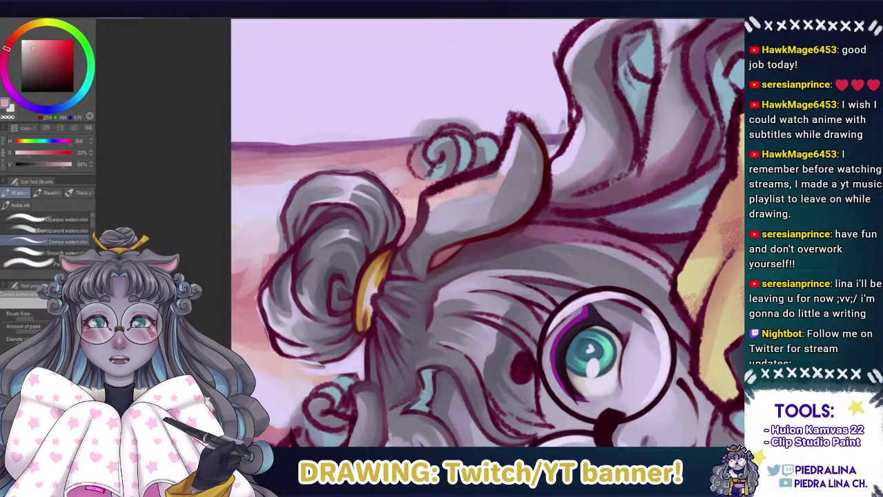
pyautogui.keyDown('alt'); pyautogui.click(438, 173); pyautogui.keyUp('alt')
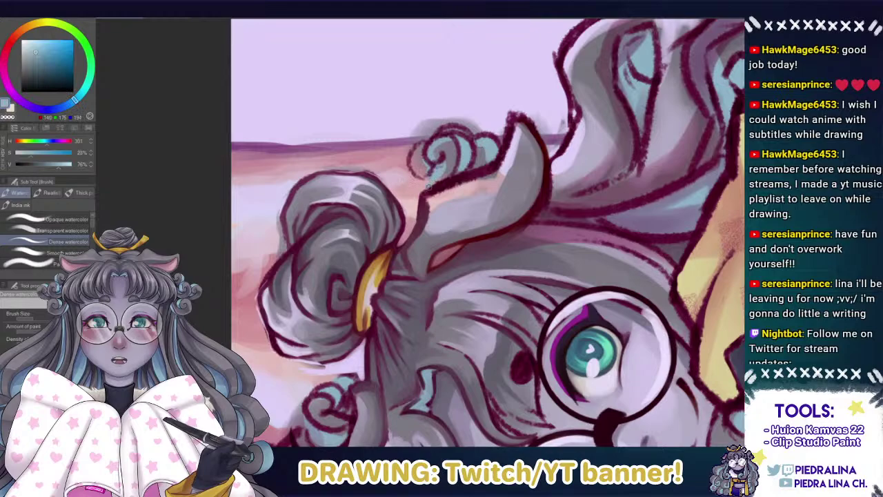
pyautogui.keyDown('alt'); pyautogui.click(403, 184); pyautogui.keyUp('alt')
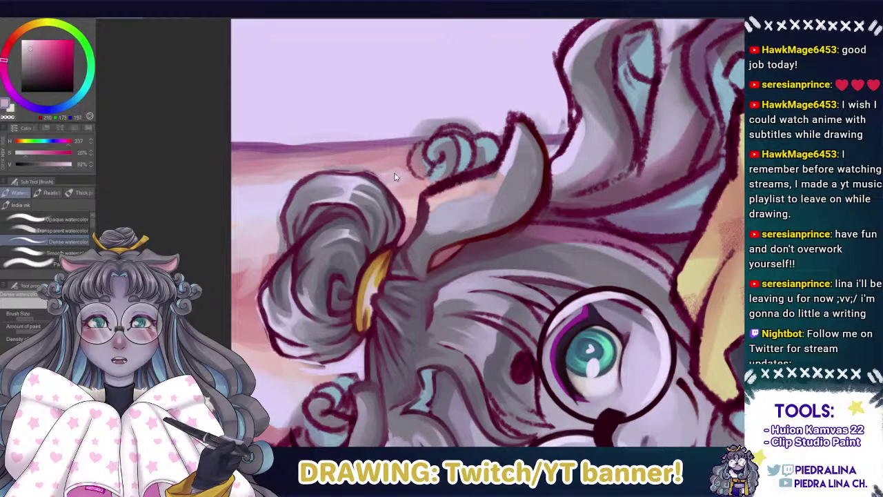
pyautogui.keyDown('alt'); pyautogui.click(396, 176); pyautogui.keyUp('alt')
pyautogui.keyDown('alt'); pyautogui.click(385, 166); pyautogui.keyUp('alt')
pyautogui.keyDown('alt'); pyautogui.click(364, 165); pyautogui.keyUp('alt')
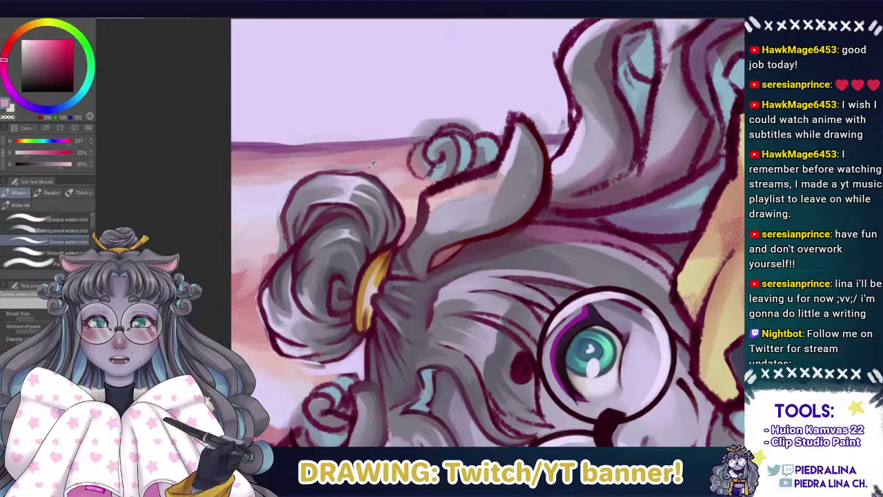
# Blend the ground along the upper hair bun's outer edge with sampled pink and lavender tones using the Dense watercolor brush.
pyautogui.keyDown('alt'); pyautogui.click(297, 174); pyautogui.keyUp('alt')
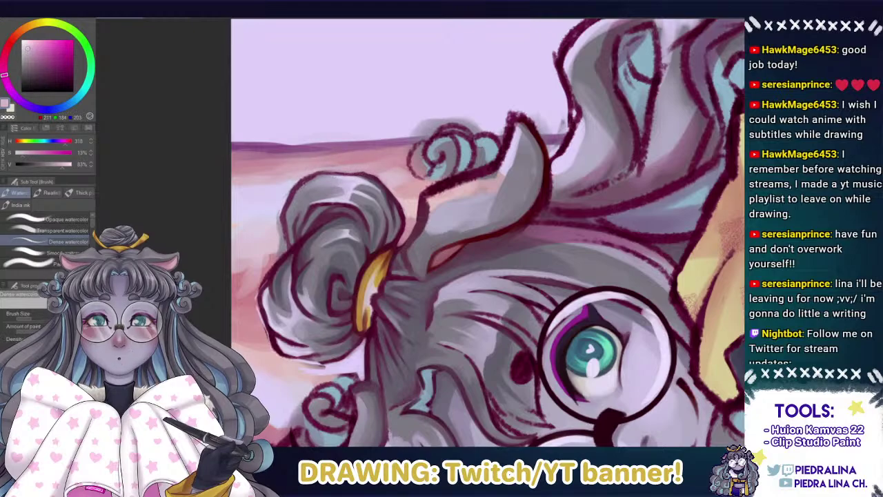
pyautogui.keyDown('alt'); pyautogui.click(303, 180); pyautogui.keyUp('alt')
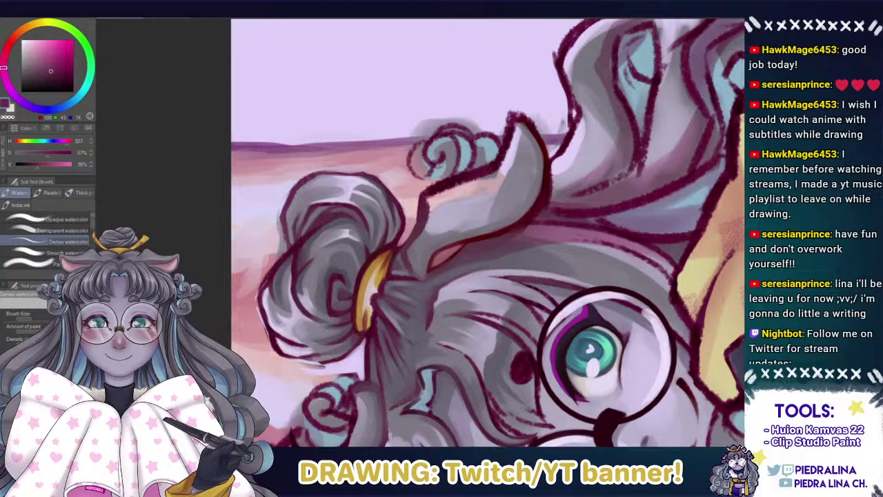
pyautogui.keyDown('alt'); pyautogui.click(331, 169); pyautogui.keyUp('alt')
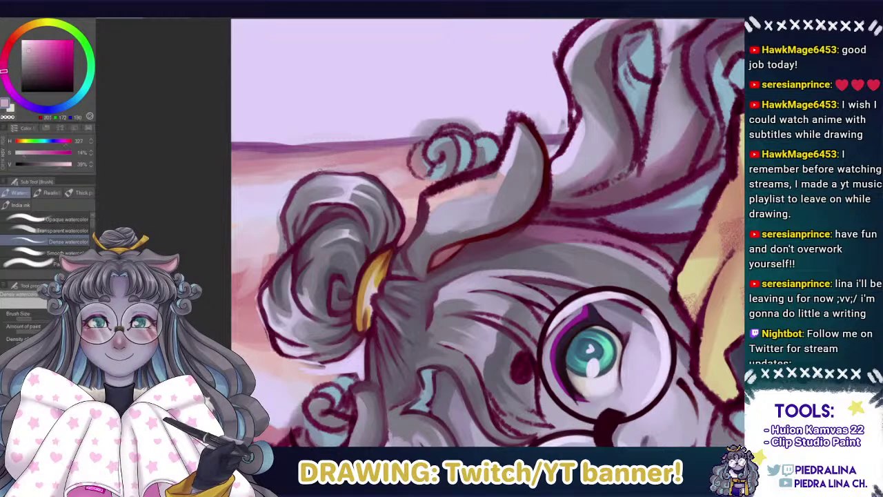
pyautogui.keyDown('alt'); pyautogui.click(308, 176); pyautogui.keyUp('alt')
pyautogui.keyDown('alt'); pyautogui.click(286, 192); pyautogui.keyUp('alt')
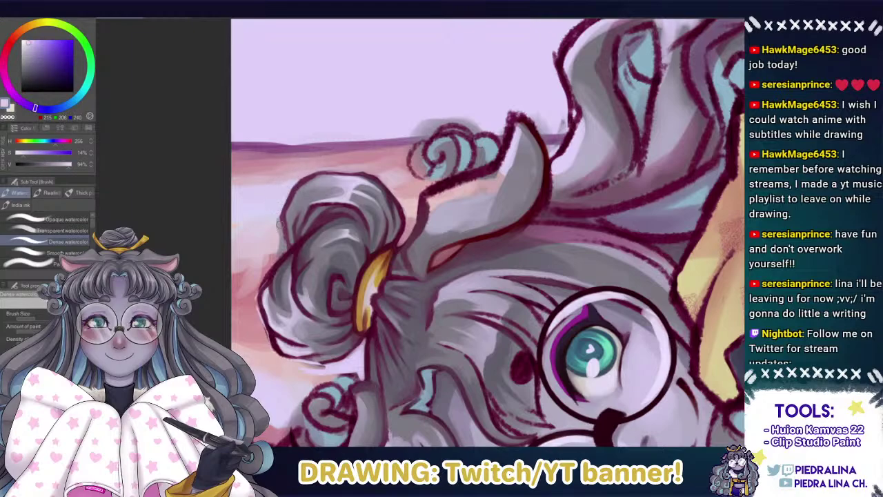
# Retouch the notch where the two hair bun lobes meet with sampled pale pink, lavender and dark plum tones.
pyautogui.keyDown('alt'); pyautogui.click(275, 235); pyautogui.keyUp('alt')
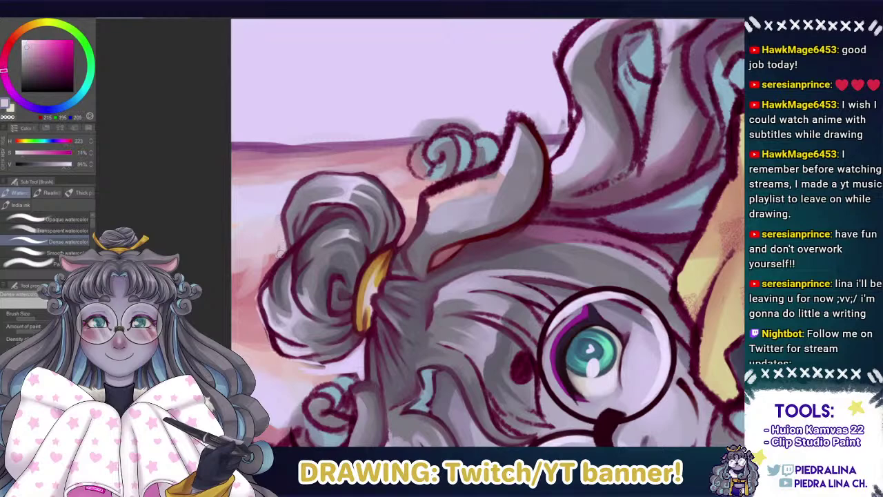
pyautogui.keyDown('alt'); pyautogui.click(282, 203); pyautogui.keyUp('alt')
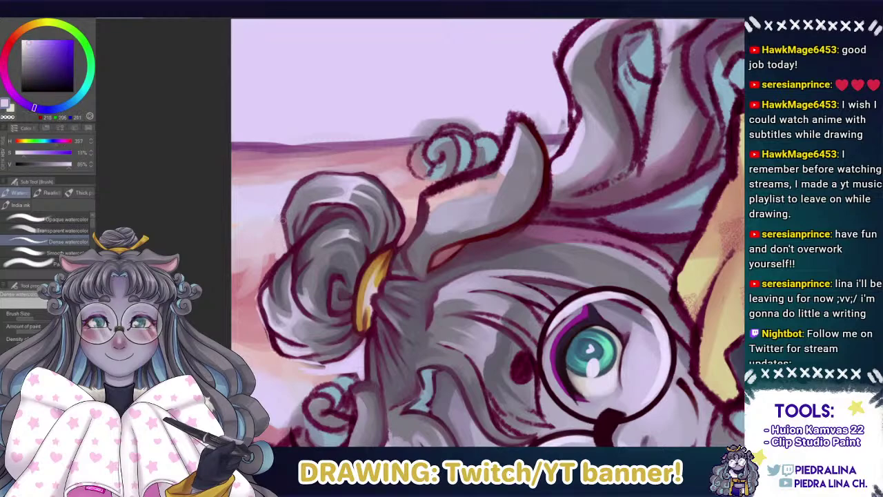
pyautogui.keyDown('alt'); pyautogui.click(282, 210); pyautogui.keyUp('alt')
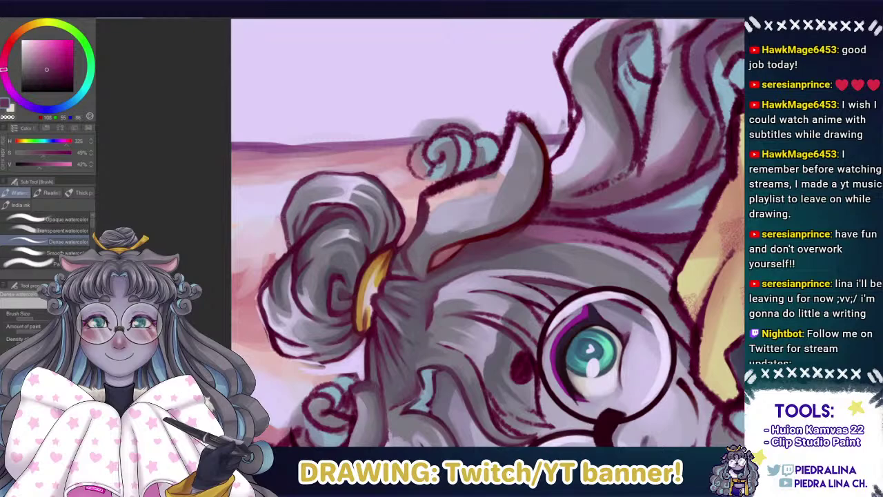
pyautogui.keyDown('alt'); pyautogui.click(275, 261); pyautogui.keyUp('alt')
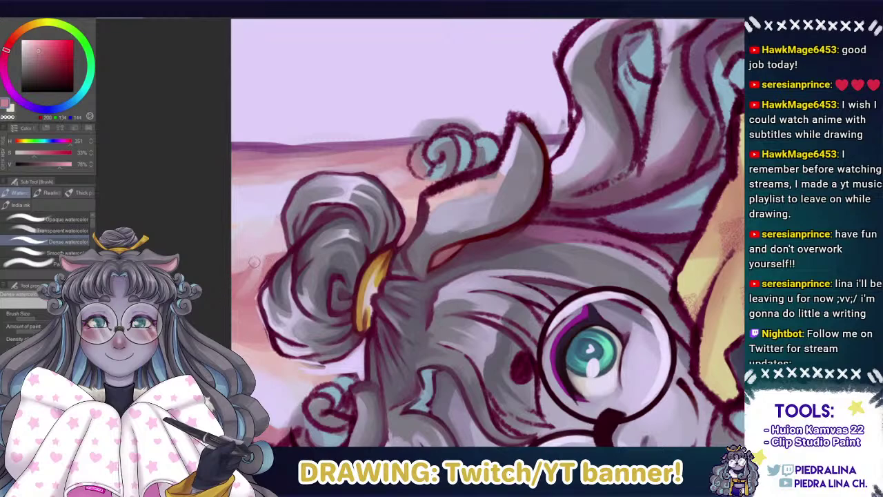
# Blend the ground beside the lower hair bun's outer edge with sampled rose and pale pink tones.
pyautogui.keyDown('alt'); pyautogui.click(259, 274); pyautogui.keyUp('alt')
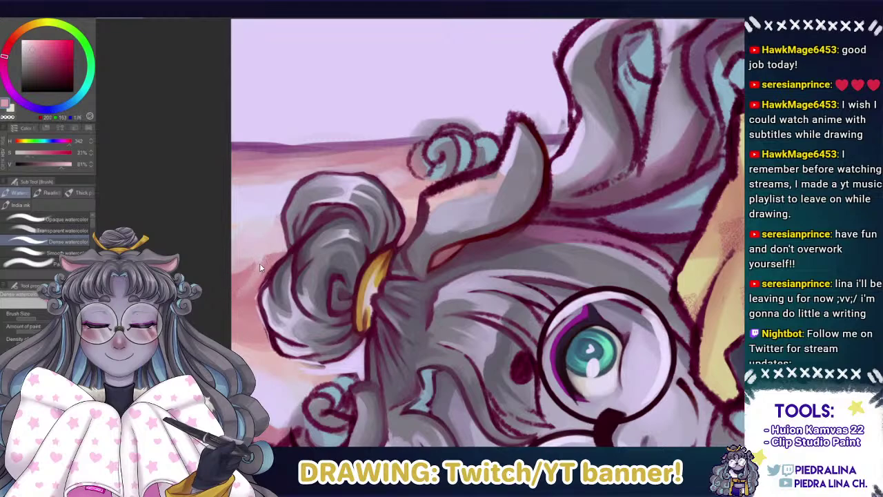
pyautogui.keyDown('alt'); pyautogui.click(250, 275); pyautogui.keyUp('alt')
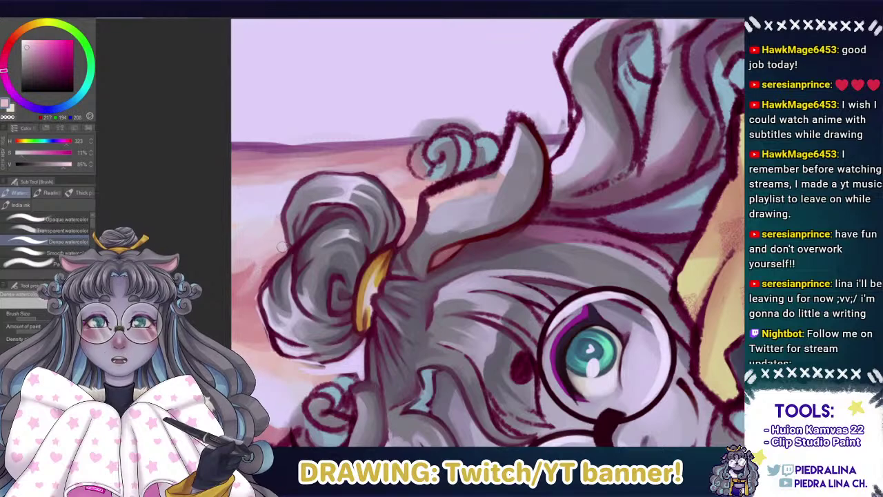
pyautogui.keyDown('alt'); pyautogui.click(232, 260); pyautogui.keyUp('alt')
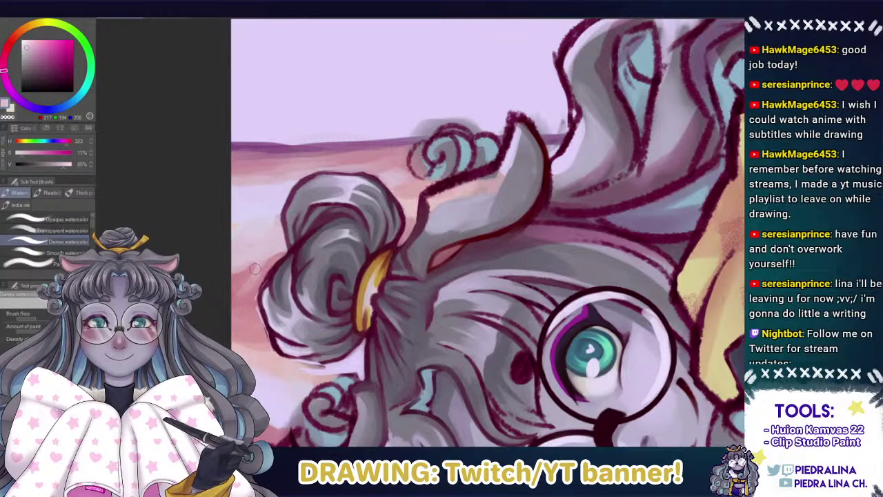
pyautogui.keyDown('alt'); pyautogui.click(257, 270); pyautogui.keyUp('alt')
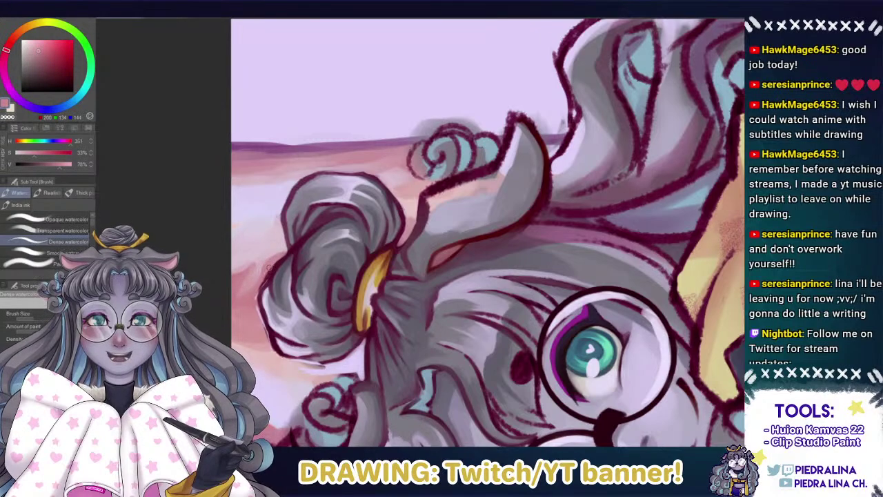
pyautogui.keyDown('alt'); pyautogui.click(269, 270); pyautogui.keyUp('alt')
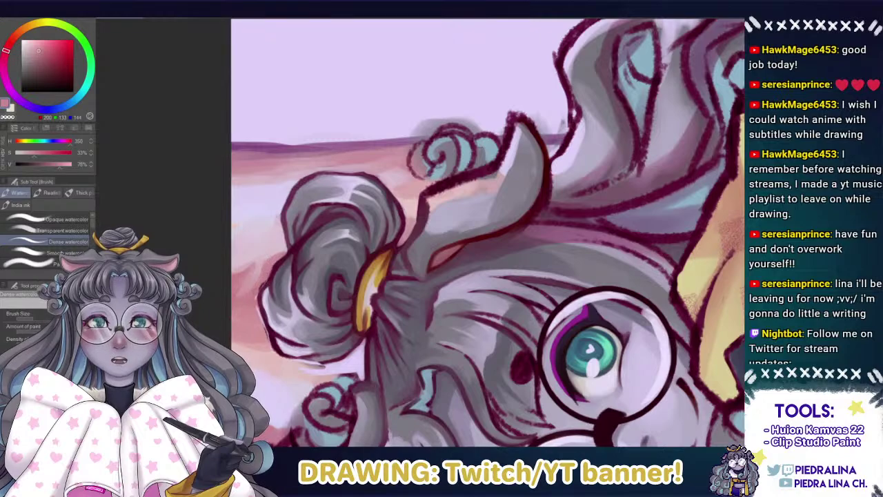
# Paint over the pale fringe beneath the lower hair bun with sampled pink ground tones.
pyautogui.moveTo(267, 258); pyautogui.dragTo(277, 191)
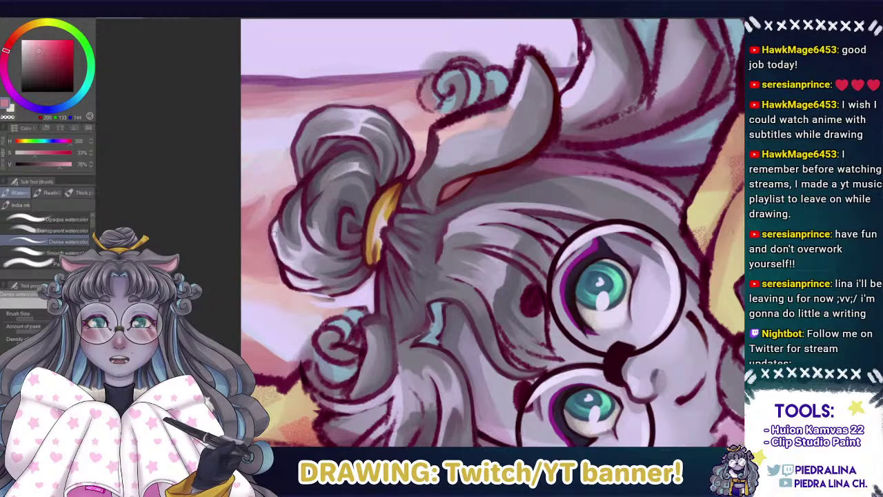
pyautogui.keyDown('alt'); pyautogui.click(265, 258); pyautogui.keyUp('alt')
pyautogui.keyDown('alt'); pyautogui.click(312, 298); pyautogui.keyUp('alt')
pyautogui.keyDown('alt'); pyautogui.click(304, 297); pyautogui.keyUp('alt')
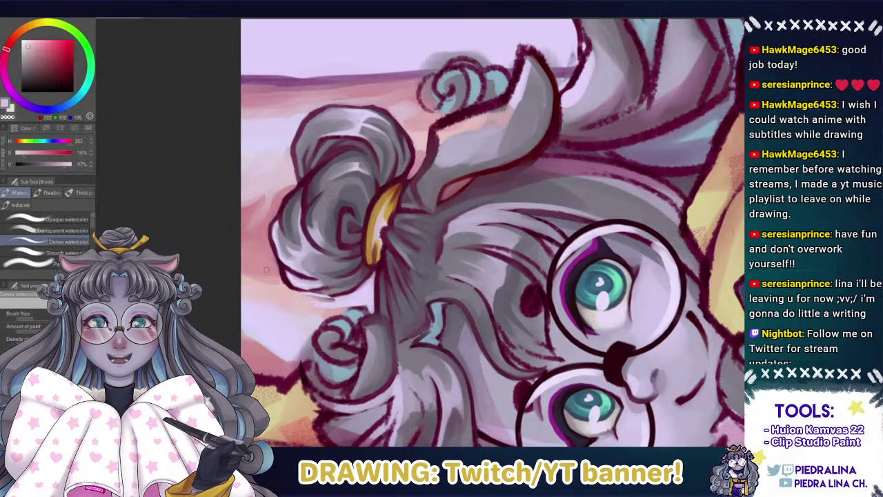
pyautogui.keyDown('alt'); pyautogui.click(267, 270); pyautogui.keyUp('alt')
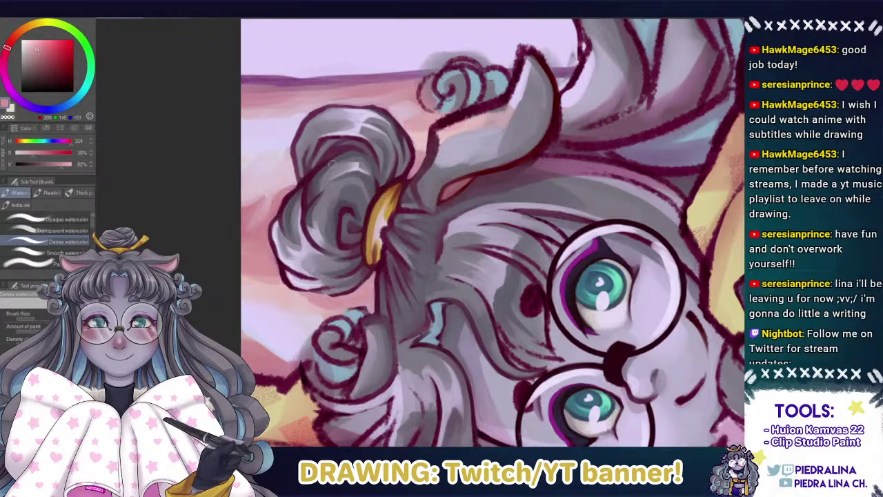
pyautogui.keyDown('alt'); pyautogui.click(266, 243); pyautogui.keyUp('alt')
pyautogui.moveTo(351, 301)
pyautogui.mouseDown()
pyautogui.moveTo(342, 280)
pyautogui.moveTo(362, 291)
pyautogui.mouseUp()
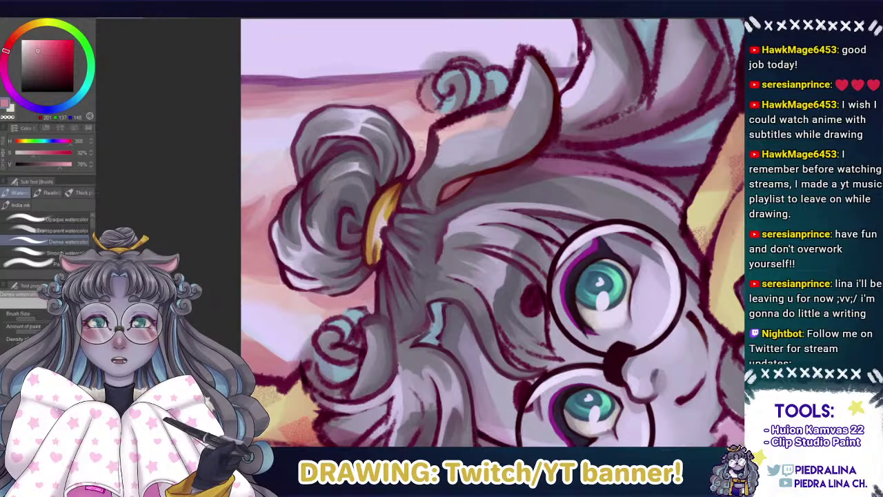
# Smooth the ground between the lower hair bun and the teal curl beneath it with sampled pale and mid pinks.
pyautogui.keyDown('alt'); pyautogui.click(331, 311); pyautogui.keyUp('alt')
pyautogui.keyDown('alt'); pyautogui.click(317, 308); pyautogui.keyUp('alt')
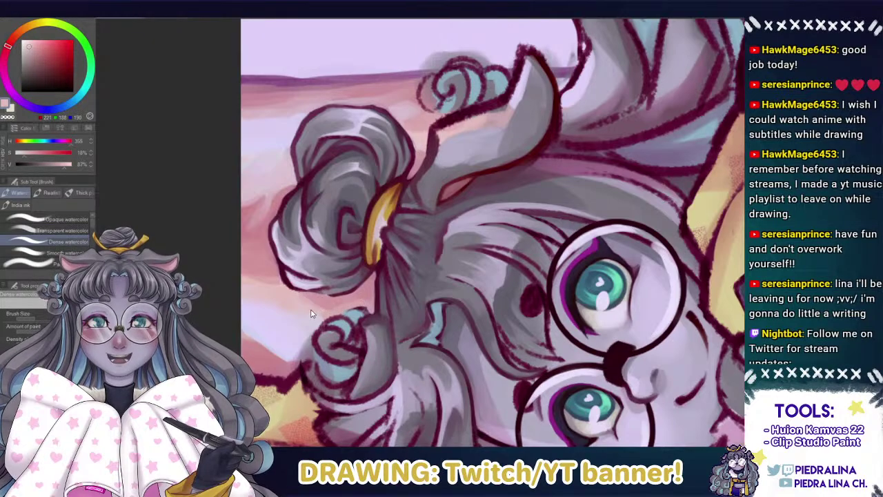
pyautogui.keyDown('alt'); pyautogui.click(316, 309); pyautogui.keyUp('alt')
pyautogui.keyDown('alt'); pyautogui.click(307, 299); pyautogui.keyUp('alt')
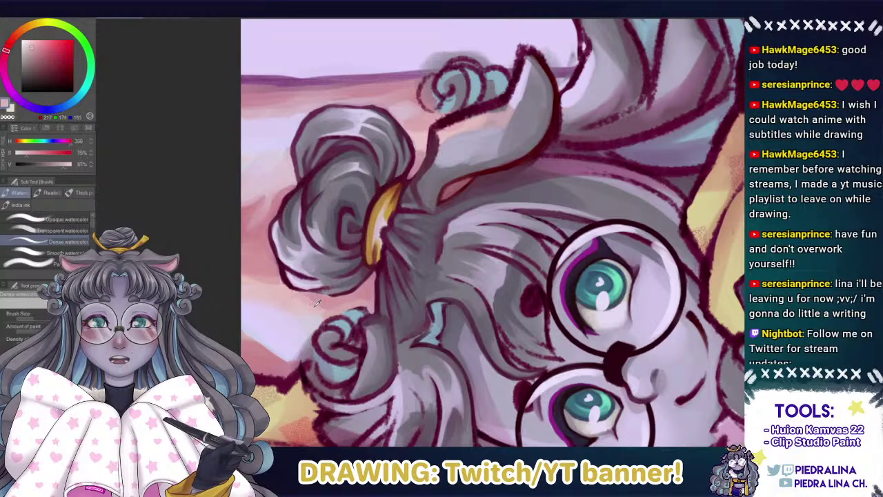
pyautogui.keyDown('alt'); pyautogui.click(302, 305); pyautogui.keyUp('alt')
pyautogui.keyDown('alt'); pyautogui.click(337, 299); pyautogui.keyUp('alt')
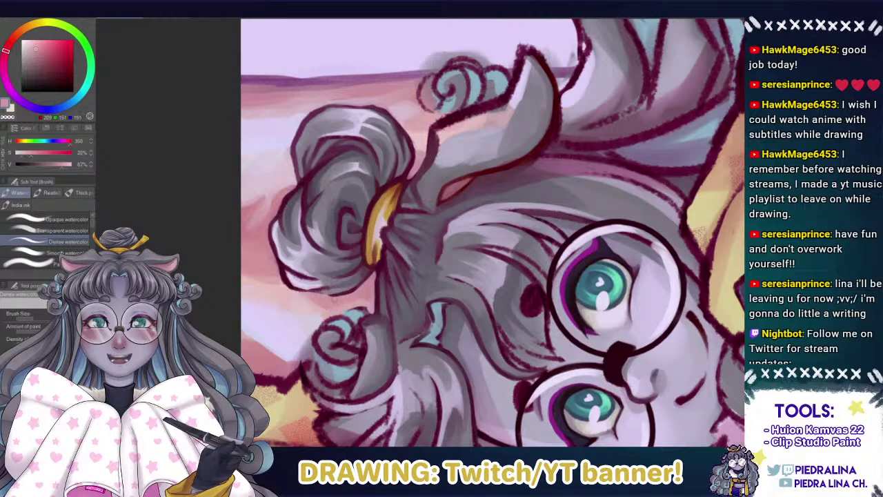
# Touch up the outline and shading on the lower hair bun's underside with sampled dark plum and grey-violet.
pyautogui.keyDown('alt'); pyautogui.click(369, 266); pyautogui.keyUp('alt')
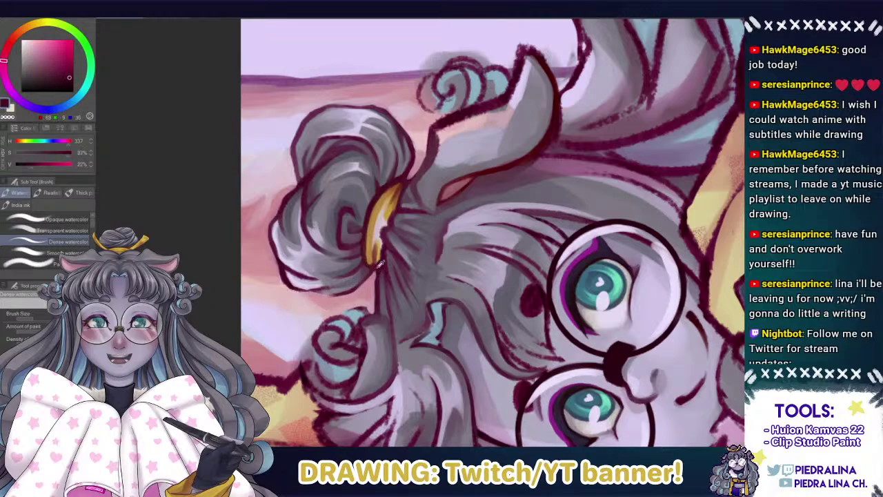
pyautogui.scroll(2, 373, 271)
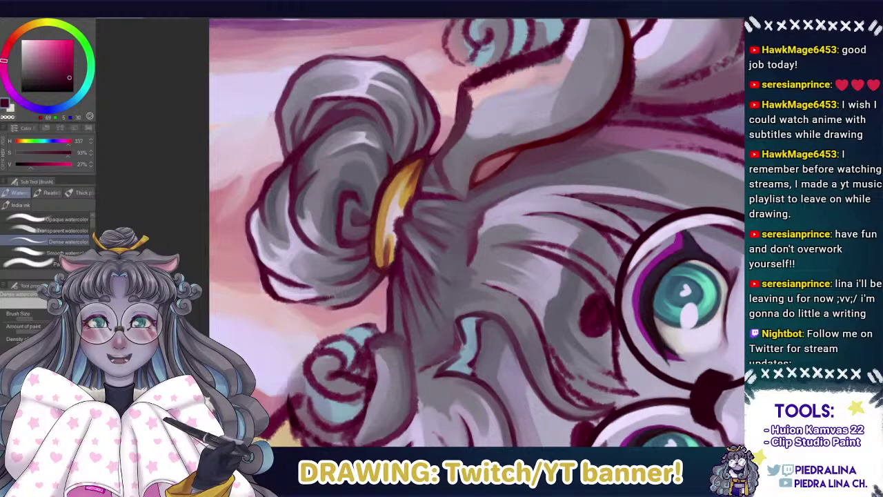
pyautogui.keyDown('alt'); pyautogui.click(346, 292); pyautogui.keyUp('alt')
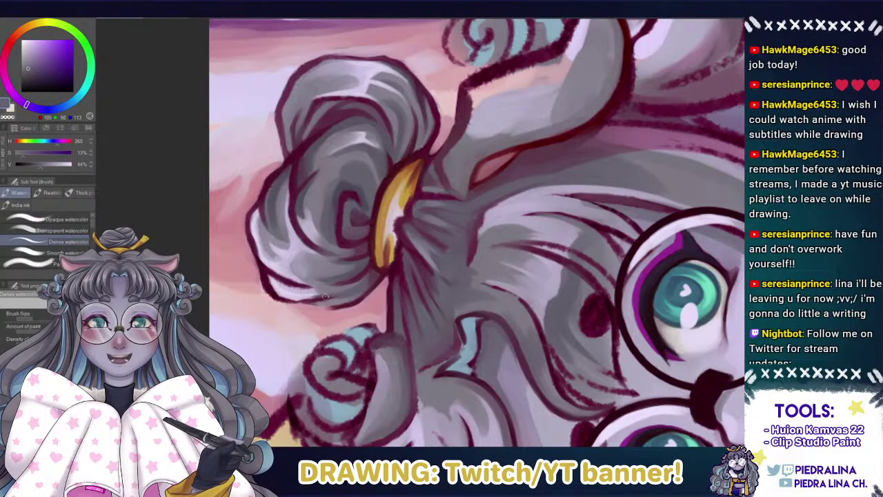
pyautogui.keyDown('alt'); pyautogui.click(320, 296); pyautogui.keyUp('alt')
pyautogui.keyDown('alt'); pyautogui.click(328, 296); pyautogui.keyUp('alt')
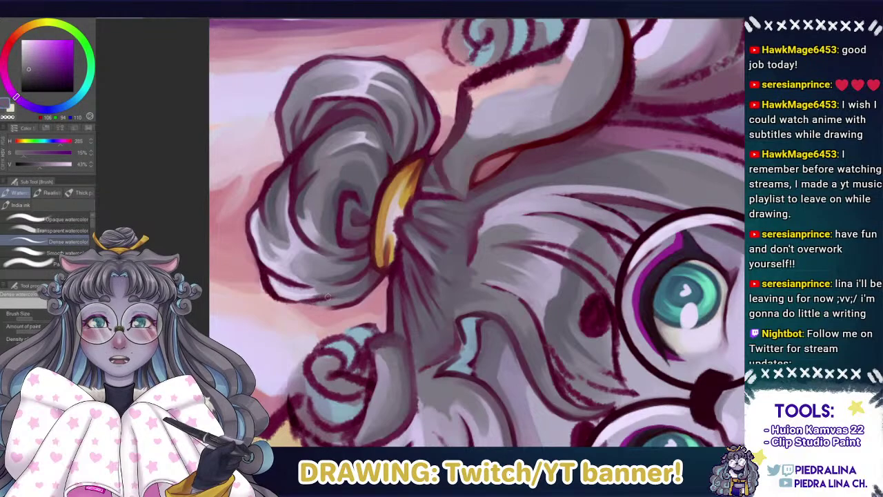
# Clean up the lower hair bun's outer corner with sampled ground pinks and dark plum for the outline.
pyautogui.keyDown('alt'); pyautogui.click(269, 285); pyautogui.keyUp('alt')
pyautogui.keyDown('alt'); pyautogui.click(258, 268); pyautogui.keyUp('alt')
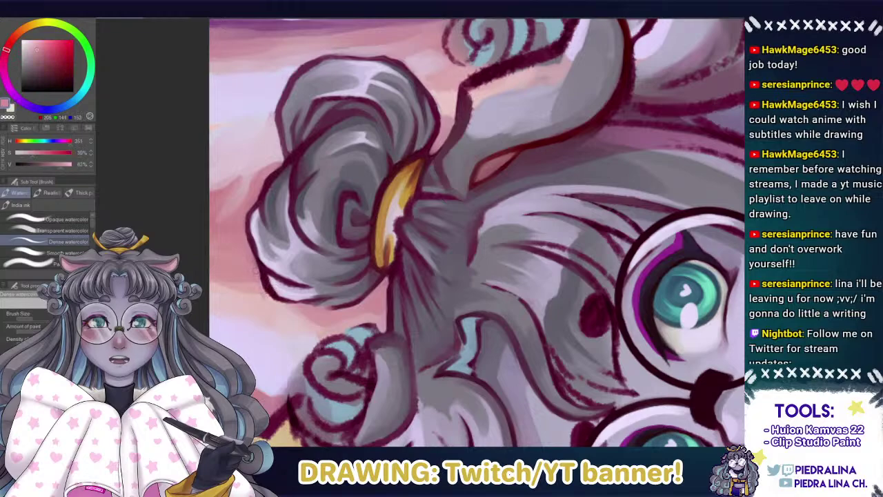
pyautogui.keyDown('alt'); pyautogui.click(272, 306); pyautogui.keyUp('alt')
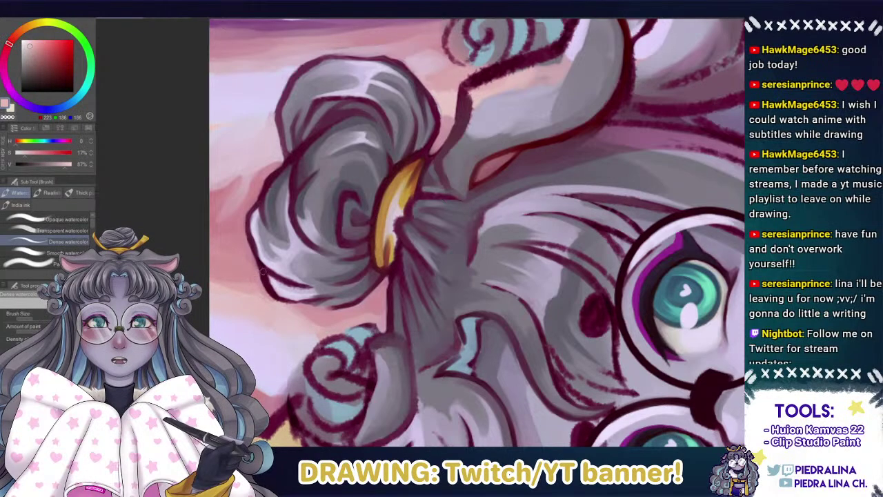
pyautogui.keyDown('alt'); pyautogui.click(267, 269); pyautogui.keyUp('alt')
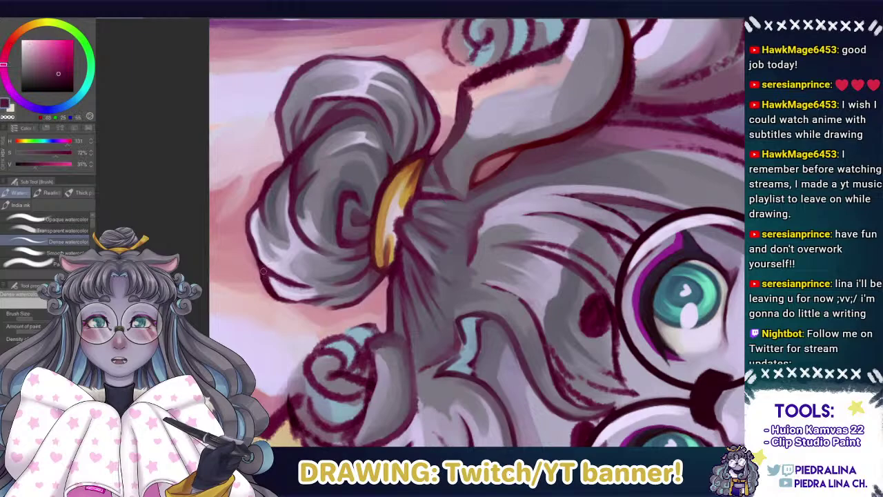
pyautogui.scroll(-2, 241, 246)
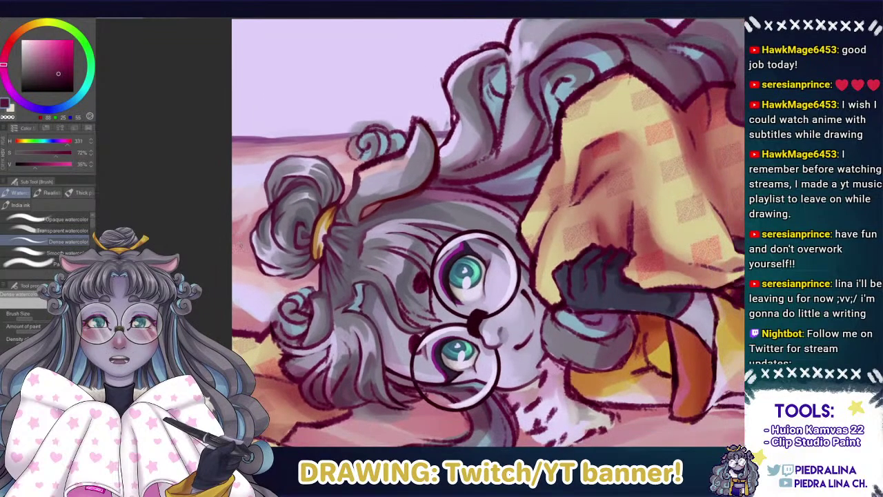
# Erase the stray paint around the small curl above the ear with an enlarged Hard eraser.
pyautogui.moveTo(250, 251); pyautogui.dragTo(235, 250)
pyautogui.scroll(-3, 235, 250)
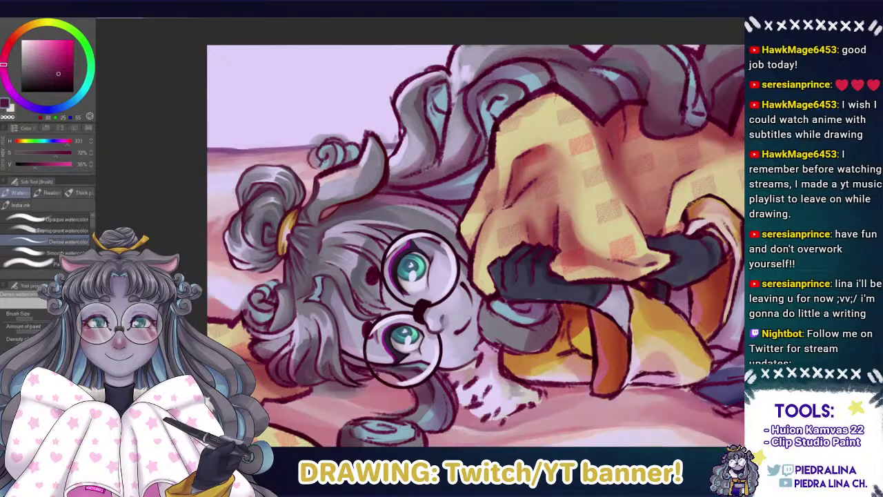
pyautogui.press('e')
pyautogui.press(']')
pyautogui.moveTo(361, 161)
pyautogui.mouseDown()
pyautogui.moveTo(343, 173)
pyautogui.moveTo(316, 156)
pyautogui.mouseUp()
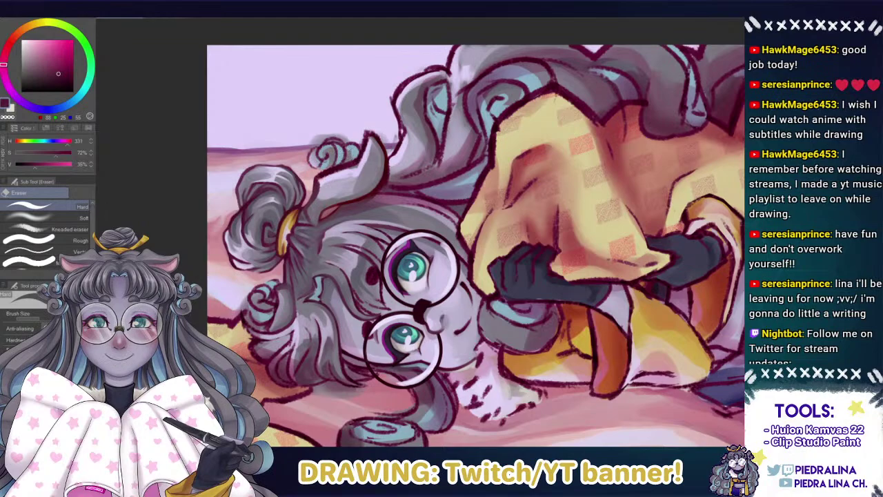
# Review the whole banner, comparing the painting with and without its line art and face details.
pyautogui.press('Delete')
pyautogui.hotkey('ctrl', 'z')
pyautogui.scroll(-3, 527, 176)
pyautogui.moveTo(552, 181); pyautogui.dragTo(410, 216)
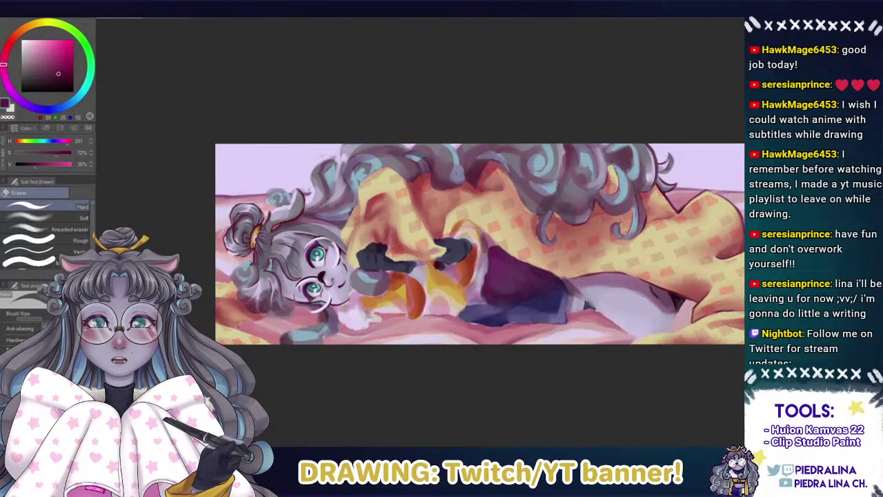
pyautogui.hotkey('ctrl', 'z')
pyautogui.hotkey('ctrl', 'y')
pyautogui.hotkey('ctrl', 'z')
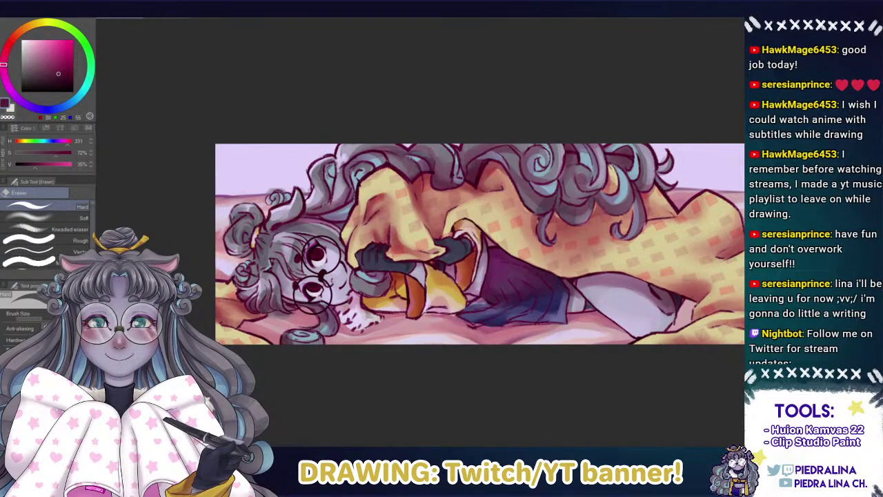
pyautogui.hotkey('ctrl', 'y')
pyautogui.hotkey('ctrl', 'z')
pyautogui.hotkey('ctrl', 'y')
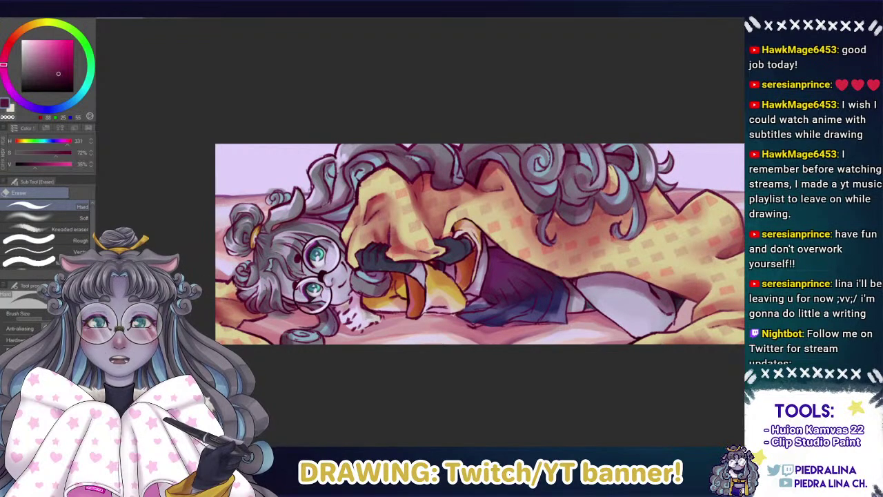
pyautogui.moveTo(253, 195); pyautogui.dragTo(193, 205)
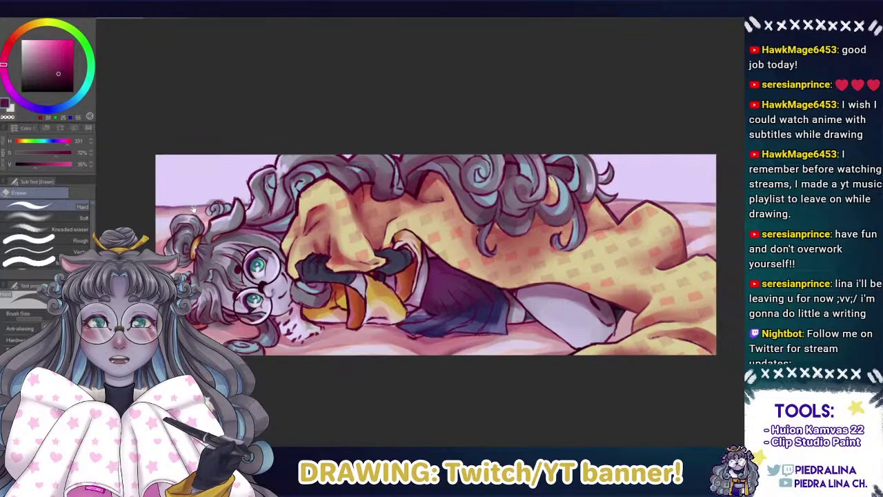
pyautogui.moveTo(340, 252); pyautogui.dragTo(258, 254)
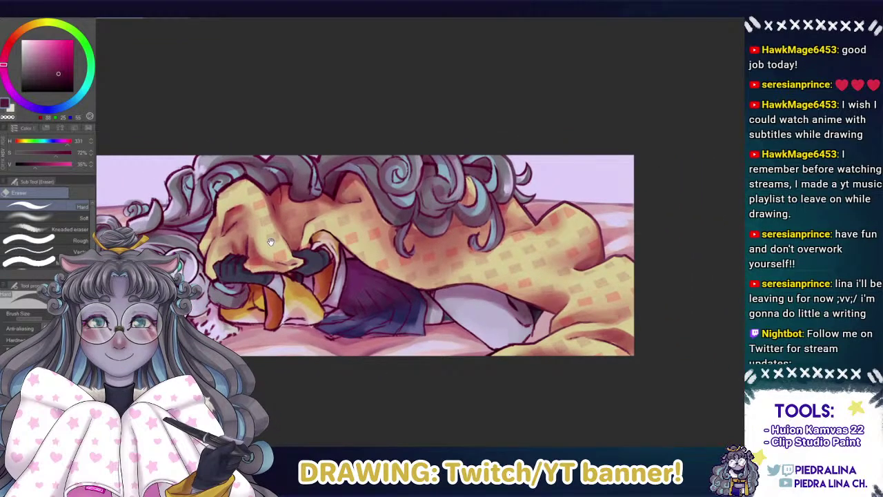
# Smooth the shading on the upper part of the hair lock hanging over the blanket with the Dense watercolor brush and sampled violet-greys.
pyautogui.moveTo(308, 261); pyautogui.dragTo(328, 265)
pyautogui.hotkey('ctrl', '+')
pyautogui.moveTo(245, 209)
pyautogui.mouseDown()
pyautogui.moveTo(341, 277)
pyautogui.moveTo(378, 288)
pyautogui.moveTo(377, 144)
pyautogui.mouseUp()
pyautogui.moveTo(343, 216); pyautogui.dragTo(366, 326)
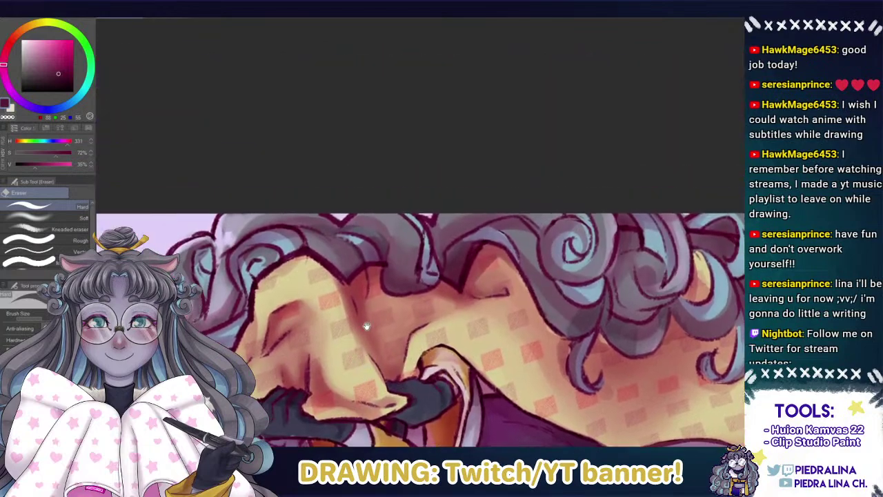
pyautogui.scroll(1, 374, 303)
pyautogui.keyDown('alt'); pyautogui.click(383, 237); pyautogui.keyUp('alt')
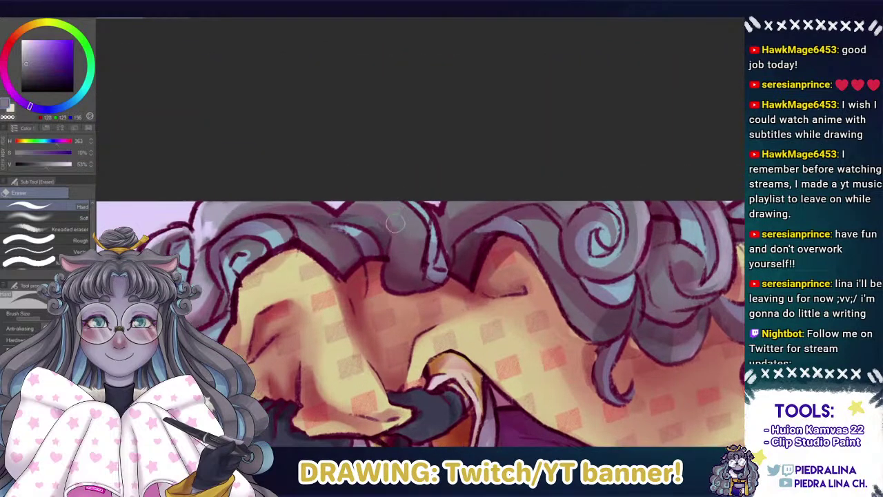
pyautogui.press('b')
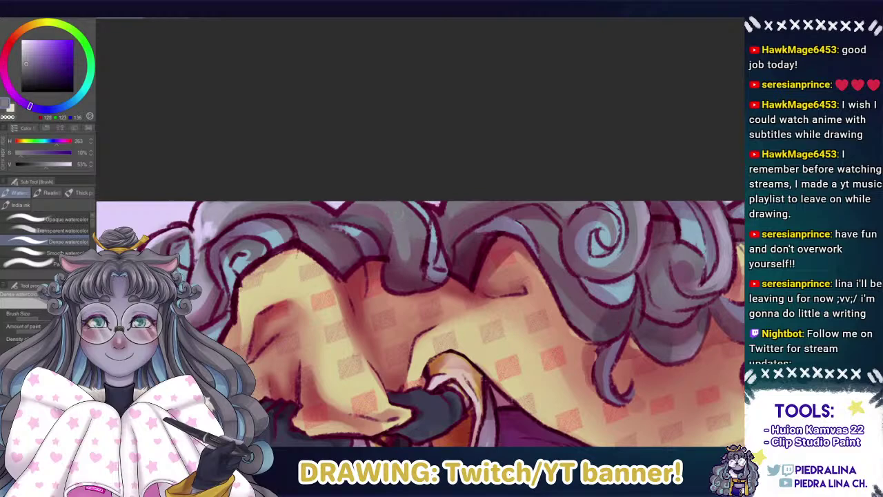
pyautogui.keyDown('alt'); pyautogui.click(417, 246); pyautogui.keyUp('alt')
pyautogui.keyDown('alt'); pyautogui.click(416, 224); pyautogui.keyUp('alt')
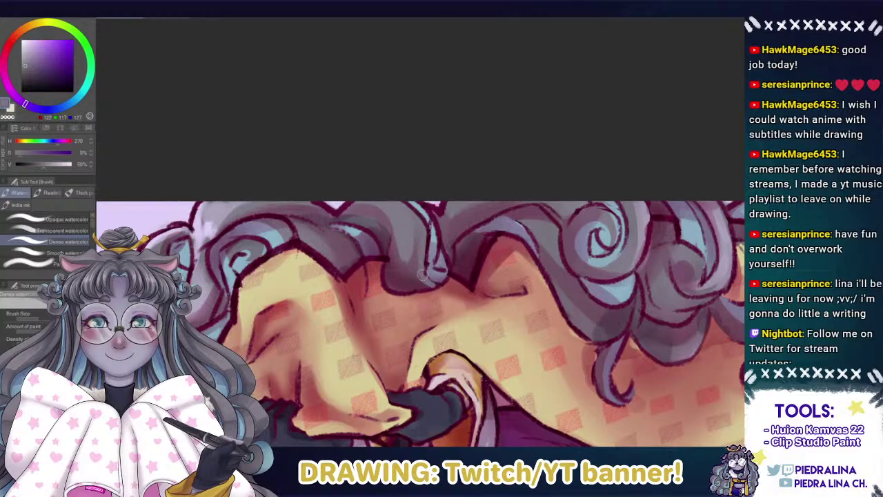
# Shade the hanging lock's lower end with sampled mauve, blending it into the sampled grey above.
pyautogui.keyDown('alt'); pyautogui.click(407, 233); pyautogui.keyUp('alt')
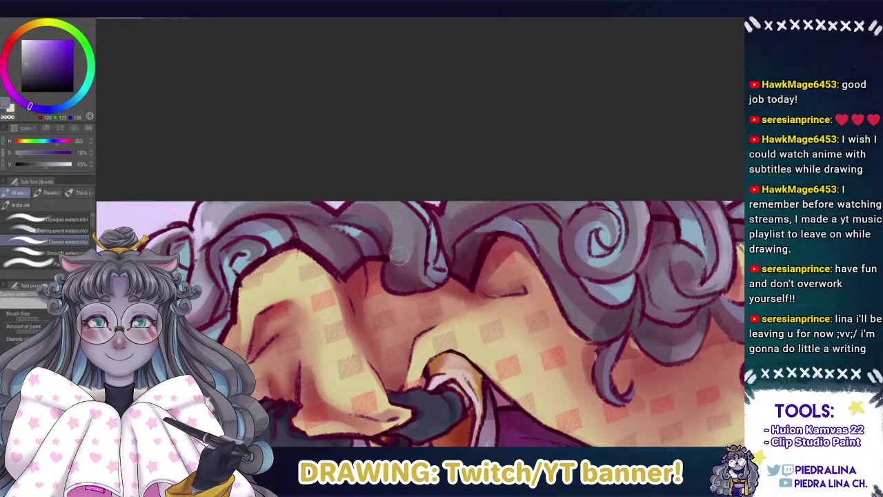
pyautogui.keyDown('alt'); pyautogui.click(406, 247); pyautogui.keyUp('alt')
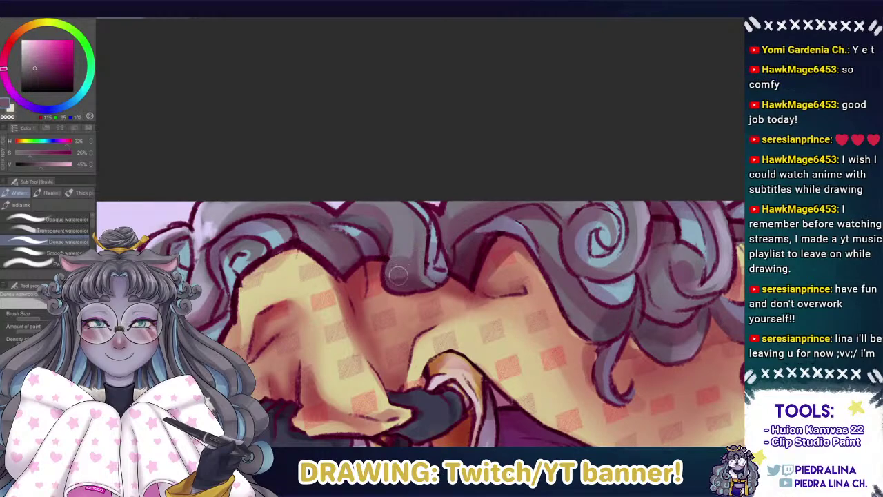
pyautogui.keyDown('alt'); pyautogui.click(409, 246); pyautogui.keyUp('alt')
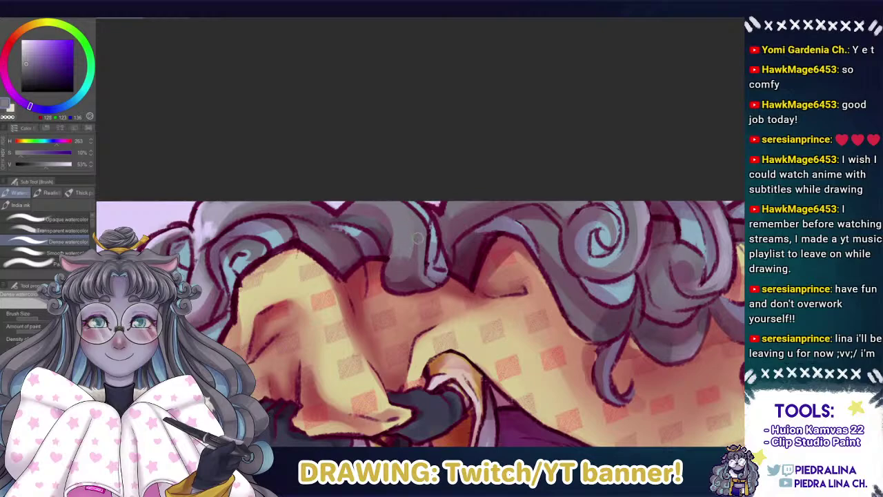
pyautogui.keyDown('alt'); pyautogui.click(411, 268); pyautogui.keyUp('alt')
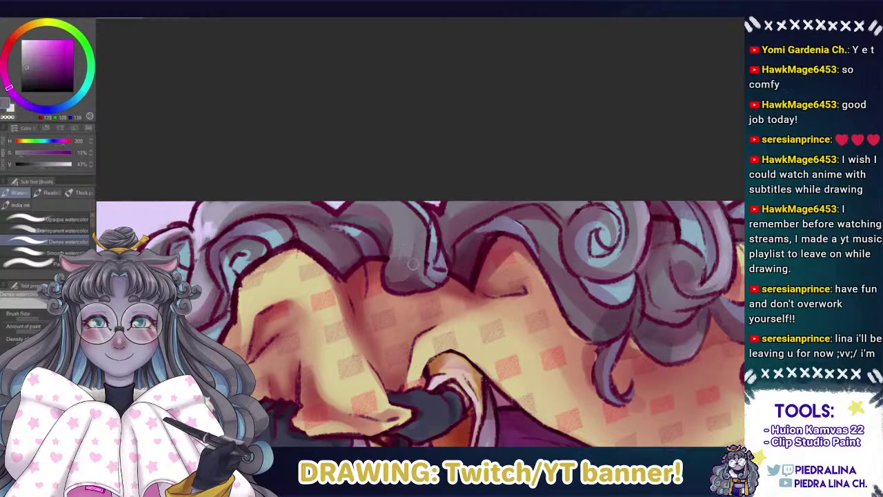
pyautogui.keyDown('alt'); pyautogui.click(407, 268); pyautogui.keyUp('alt')
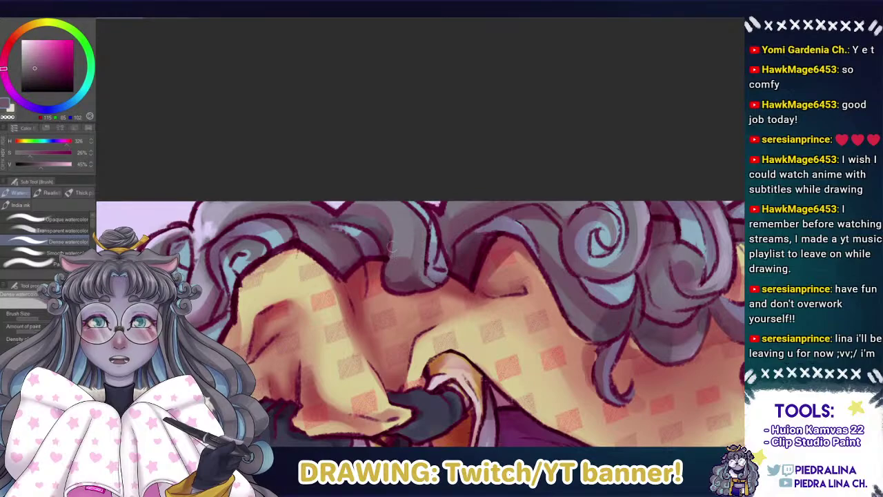
# Clean up the hanging lock's left edge where it meets the blanket, using sampled dark plum for the outline and mauve inside.
pyautogui.scroll(1, 388, 266)
pyautogui.keyDown('alt'); pyautogui.click(388, 277); pyautogui.keyUp('alt')
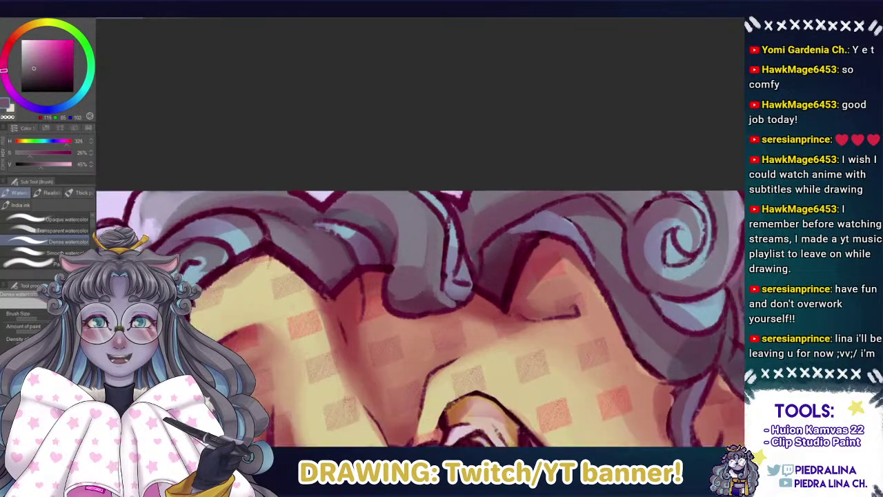
pyautogui.keyDown('alt'); pyautogui.click(387, 278); pyautogui.keyUp('alt')
pyautogui.moveTo(390, 272); pyautogui.dragTo(391, 217)
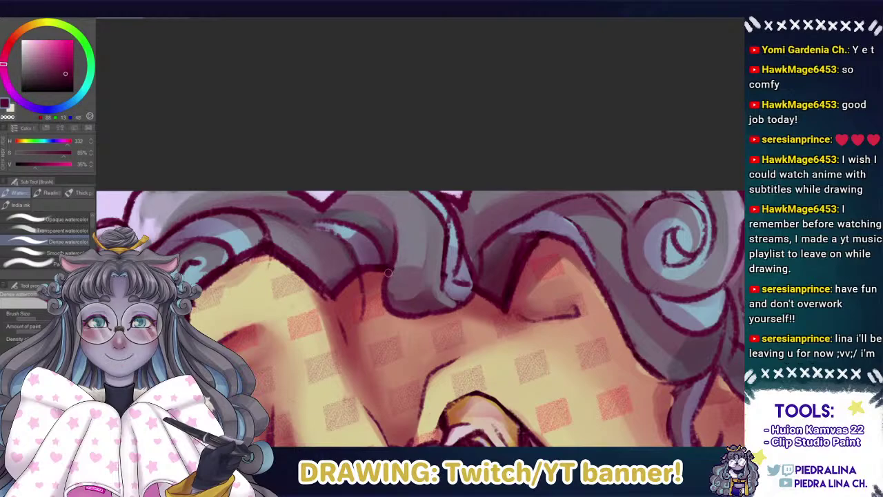
pyautogui.moveTo(390, 273); pyautogui.dragTo(391, 218)
pyautogui.keyDown('alt'); pyautogui.click(392, 230); pyautogui.keyUp('alt')
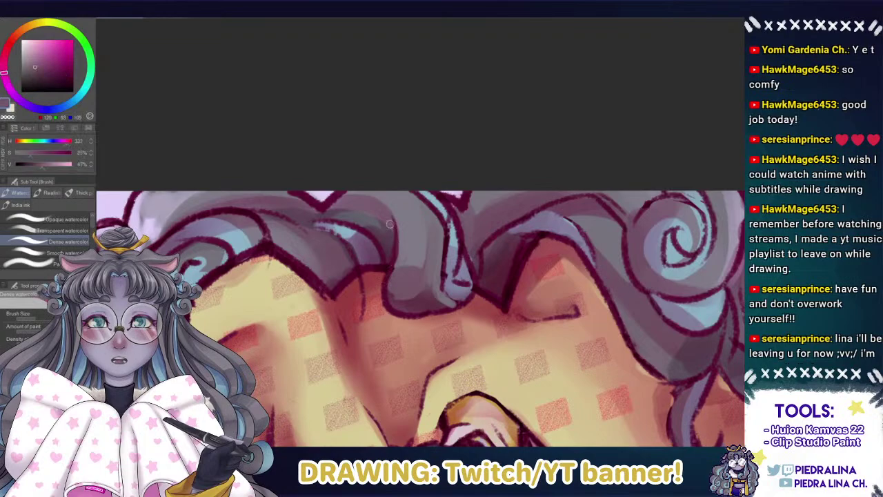
pyautogui.keyDown('alt'); pyautogui.click(387, 269); pyautogui.keyUp('alt')
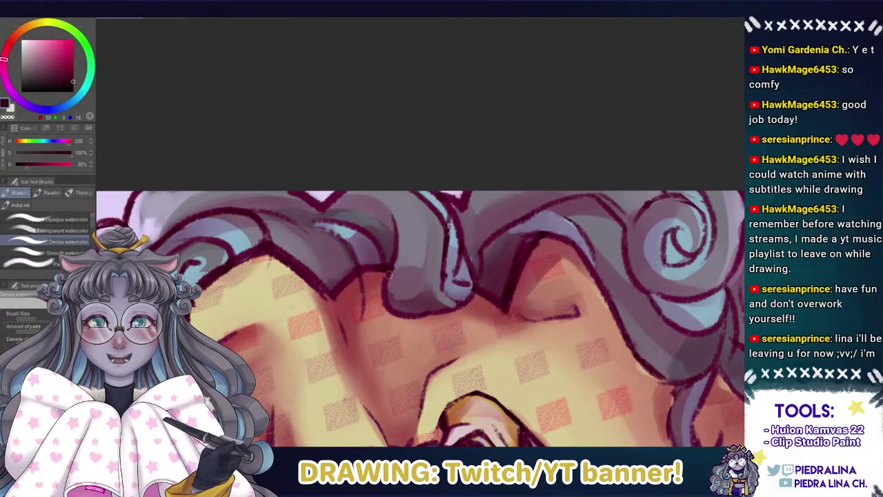
# Blend the light-to-shadow transition down the middle of the hanging lock with sampled blue-grey and mauve.
pyautogui.keyDown('alt'); pyautogui.click(419, 247); pyautogui.keyUp('alt')
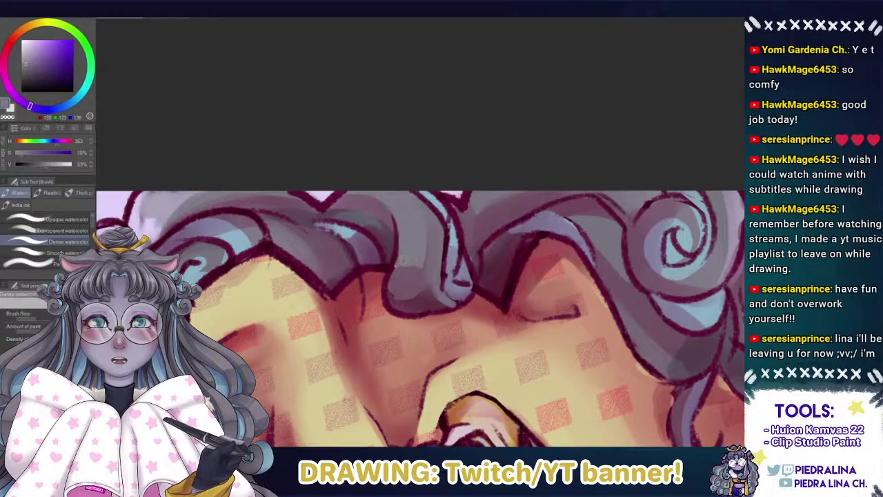
pyautogui.keyDown('alt'); pyautogui.click(422, 285); pyautogui.keyUp('alt')
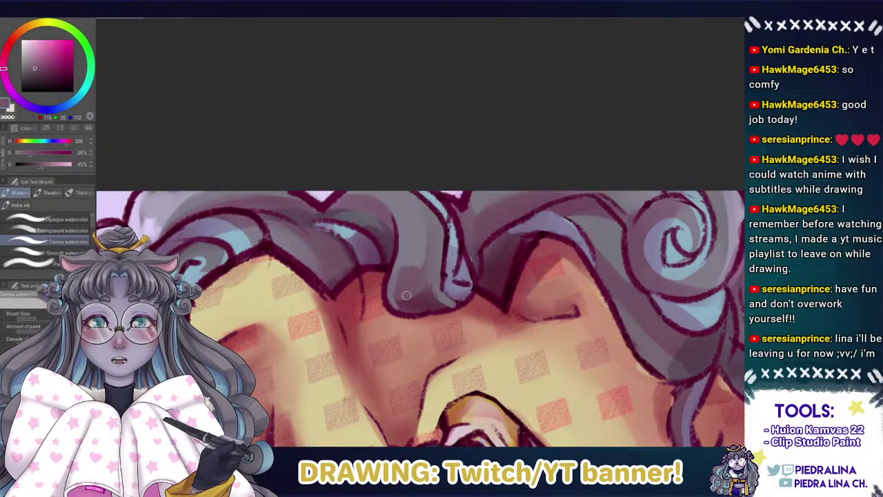
pyautogui.keyDown('alt'); pyautogui.click(421, 288); pyautogui.keyUp('alt')
pyautogui.keyDown('alt'); pyautogui.click(433, 249); pyautogui.keyUp('alt')
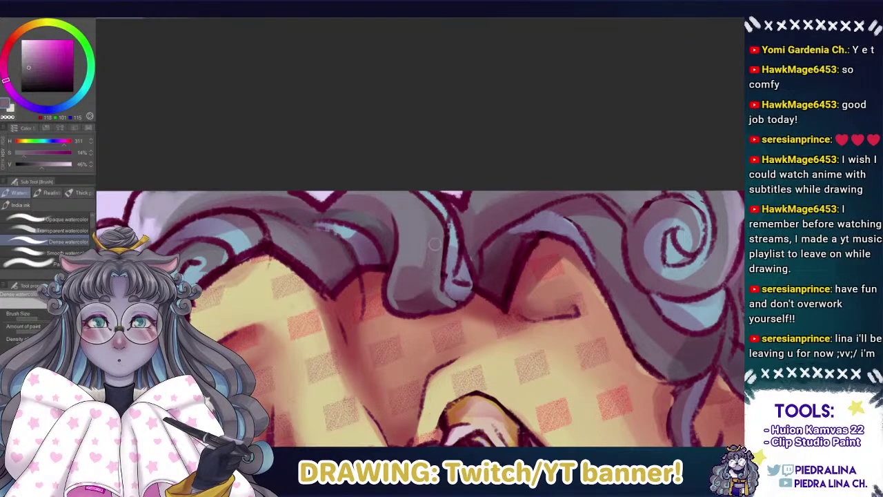
pyautogui.keyDown('alt'); pyautogui.click(443, 270); pyautogui.keyUp('alt')
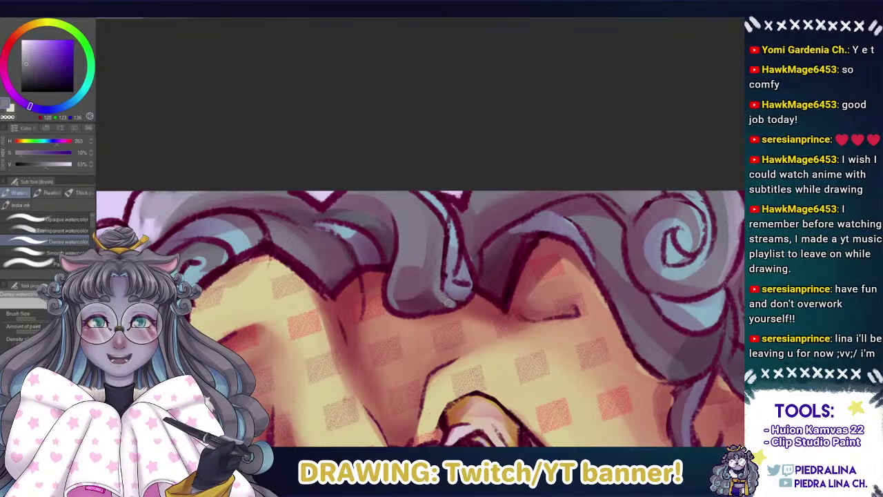
# Refine the hanging lock's bottom rim and the outline around its curled tip with sampled violet-grey and dark plum.
pyautogui.keyDown('alt'); pyautogui.click(447, 306); pyautogui.keyUp('alt')
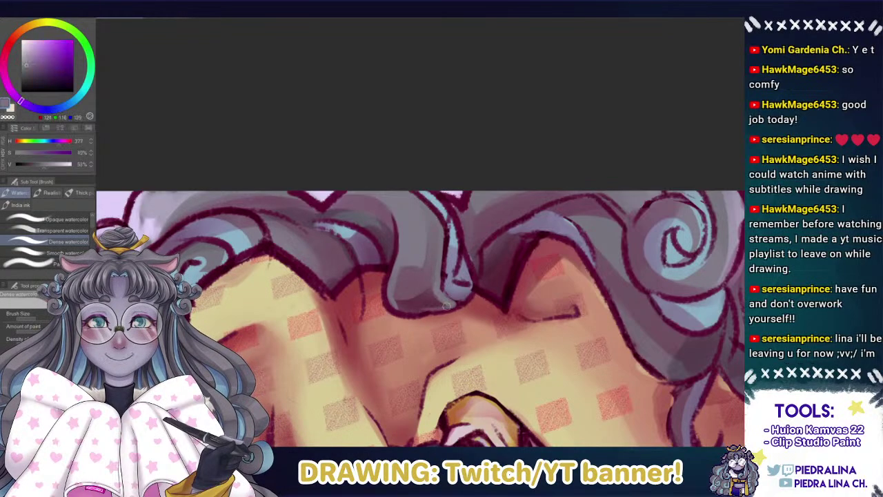
pyautogui.keyDown('alt'); pyautogui.click(430, 302); pyautogui.keyUp('alt')
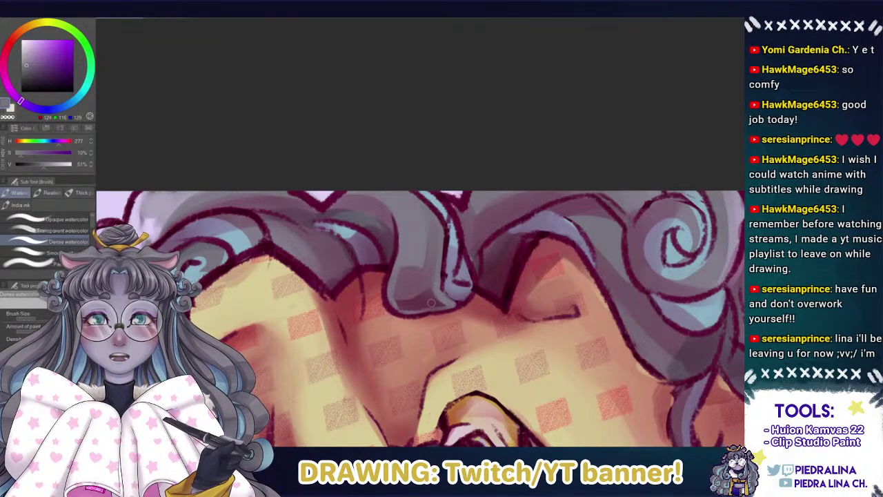
pyautogui.keyDown('alt'); pyautogui.click(427, 306); pyautogui.keyUp('alt')
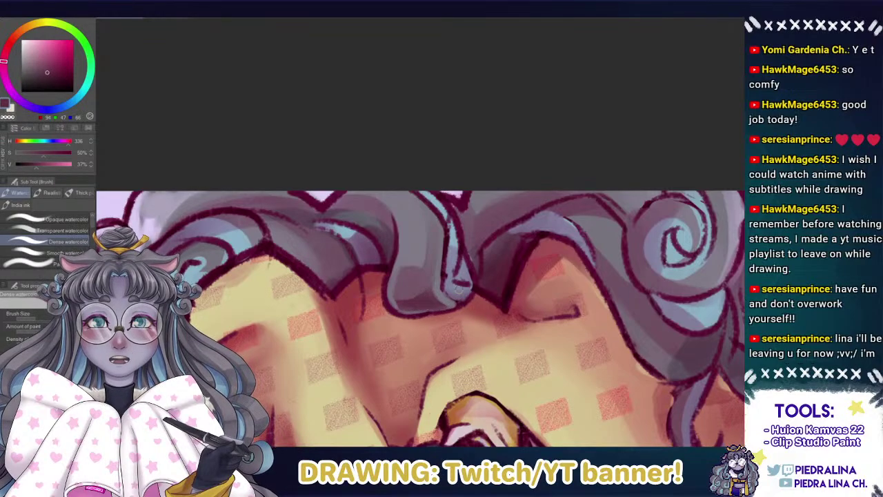
pyautogui.keyDown('alt'); pyautogui.click(473, 283); pyautogui.keyUp('alt')
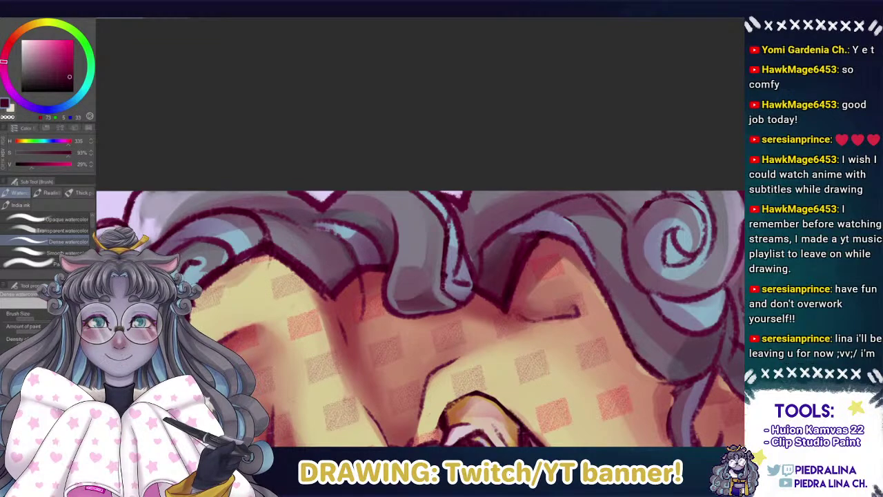
pyautogui.keyDown('alt'); pyautogui.click(439, 261); pyautogui.keyUp('alt')
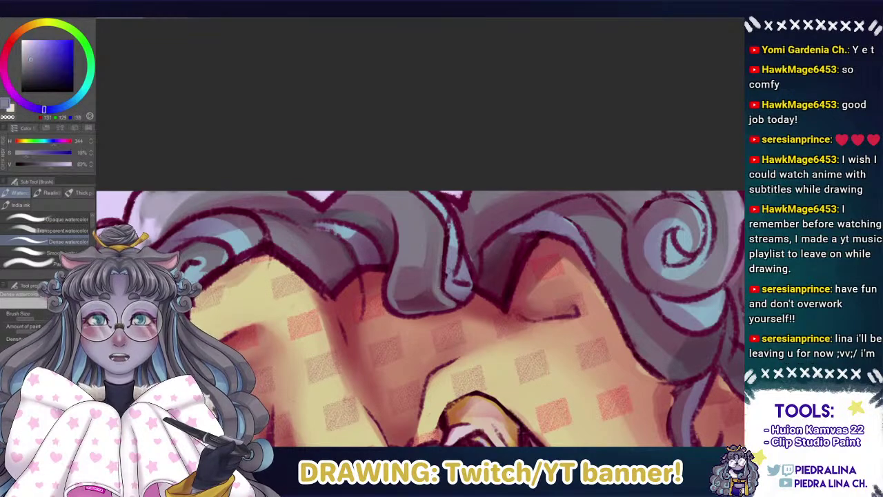
# Paint the narrow strand beside the hanging lock with sampled light blue, adding blue-violet at its curled tip.
pyautogui.moveTo(407, 214); pyautogui.dragTo(386, 216)
pyautogui.scroll(-3, 386, 216)
pyautogui.scroll(2, 340, 254)
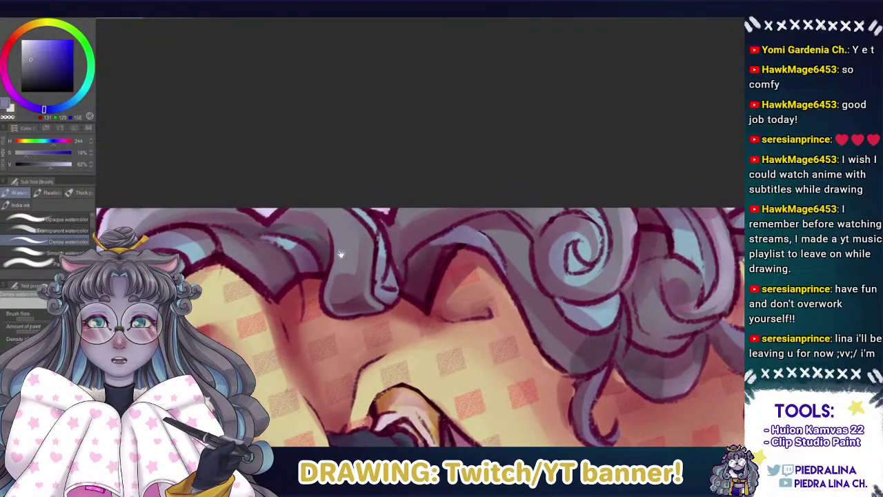
pyautogui.scroll(1, 340, 254)
pyautogui.keyDown('alt'); pyautogui.click(383, 251); pyautogui.keyUp('alt')
pyautogui.scroll(1, 384, 256)
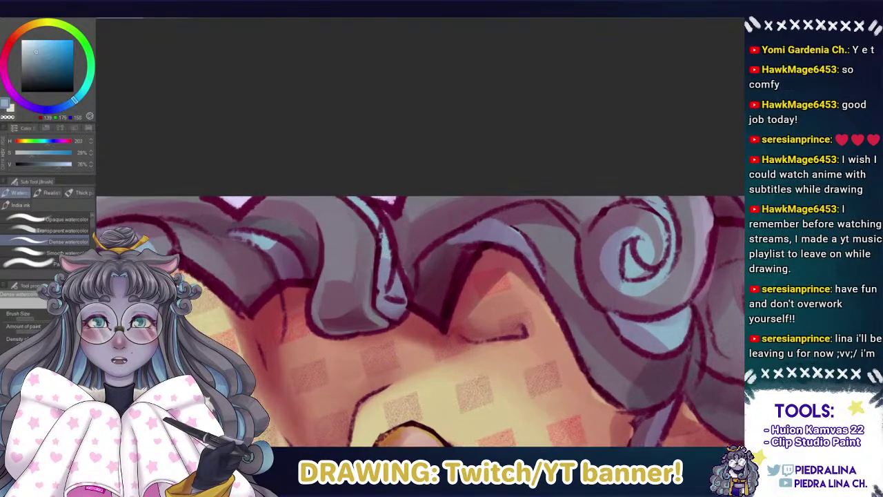
pyautogui.moveTo(381, 294)
pyautogui.mouseDown()
pyautogui.moveTo(385, 260)
pyautogui.moveTo(379, 297)
pyautogui.mouseUp()
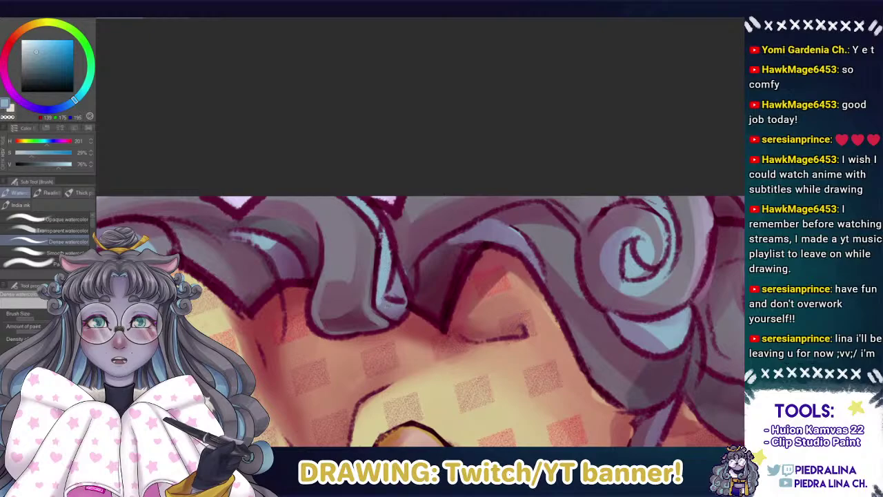
pyautogui.keyDown('alt'); pyautogui.click(382, 301); pyautogui.keyUp('alt')
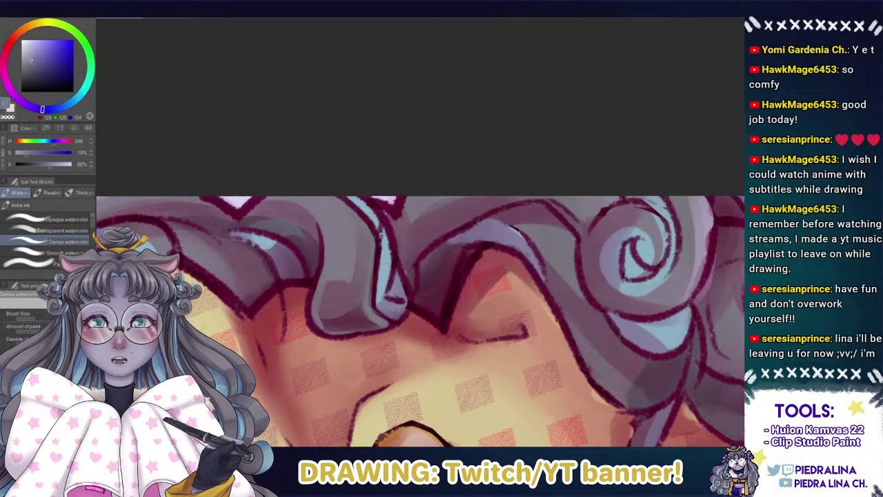
# Repaint the strand's curled tip with sampled muted violet inside and light blue along its rim.
pyautogui.keyDown('alt'); pyautogui.click(402, 310); pyautogui.keyUp('alt')
pyautogui.keyDown('alt'); pyautogui.click(399, 301); pyautogui.keyUp('alt')
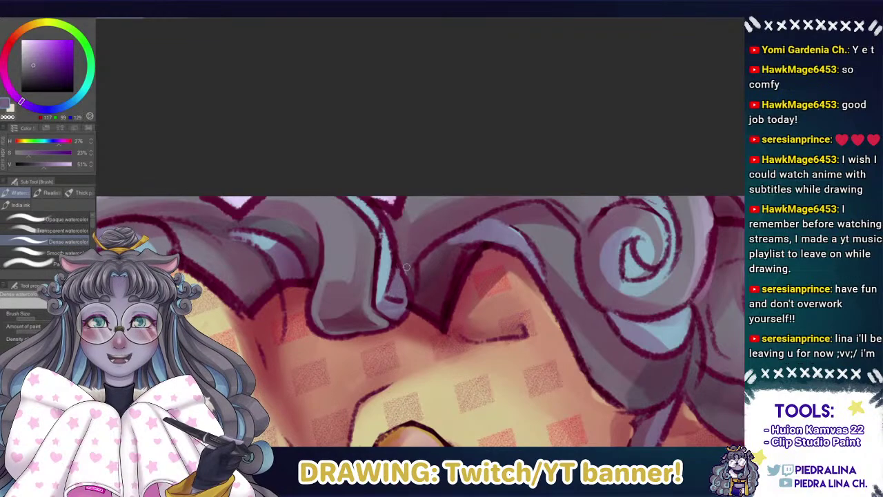
pyautogui.keyDown('alt'); pyautogui.click(458, 244); pyautogui.keyUp('alt')
pyautogui.keyDown('alt'); pyautogui.click(389, 282); pyautogui.keyUp('alt')
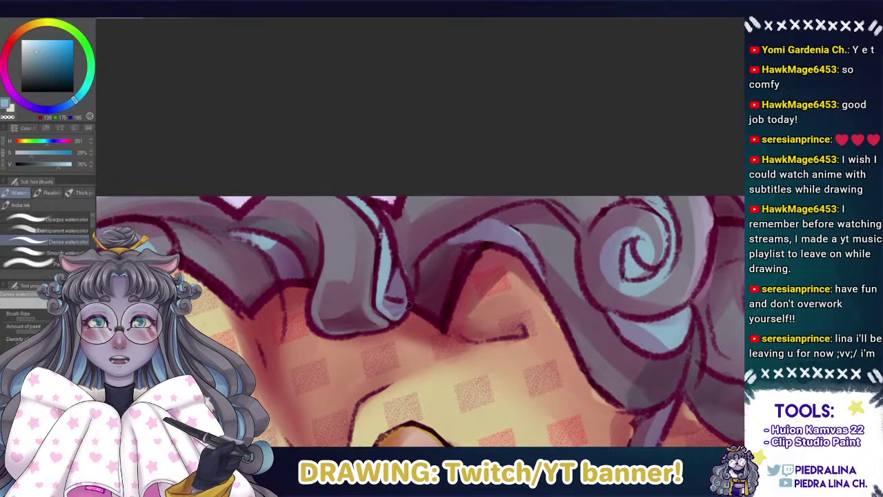
pyautogui.moveTo(398, 298); pyautogui.dragTo(396, 269)
pyautogui.keyDown('alt'); pyautogui.click(404, 281); pyautogui.keyUp('alt')
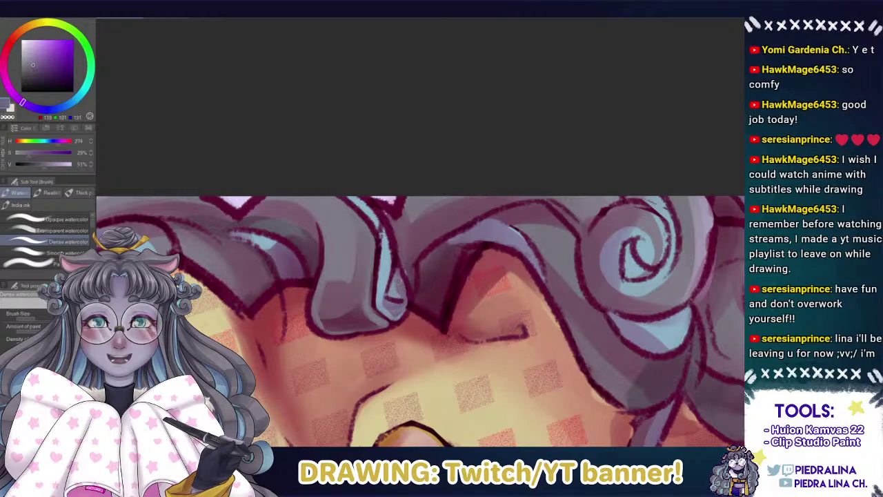
# Draw the small swirl line inside the curled tip and touch up its outer outline with sampled dark plum.
pyautogui.keyDown('alt'); pyautogui.click(407, 296); pyautogui.keyUp('alt')
pyautogui.keyDown('alt'); pyautogui.click(404, 297); pyautogui.keyUp('alt')
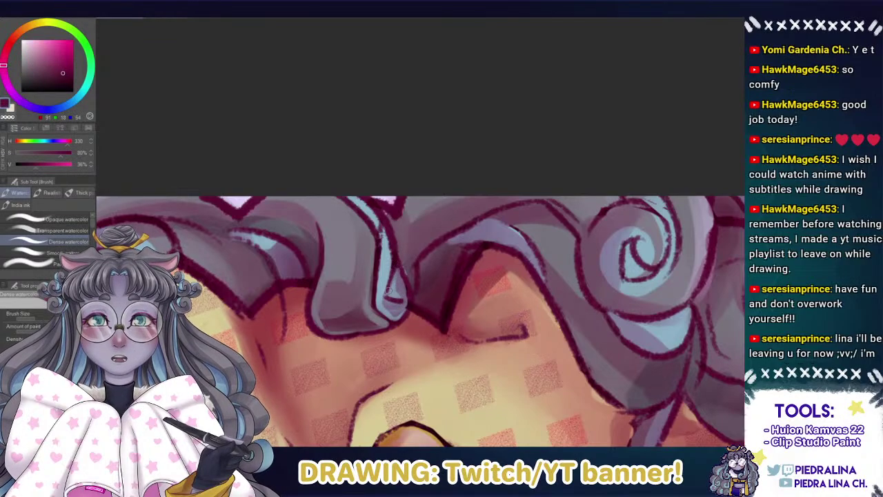
pyautogui.moveTo(401, 299); pyautogui.dragTo(402, 283)
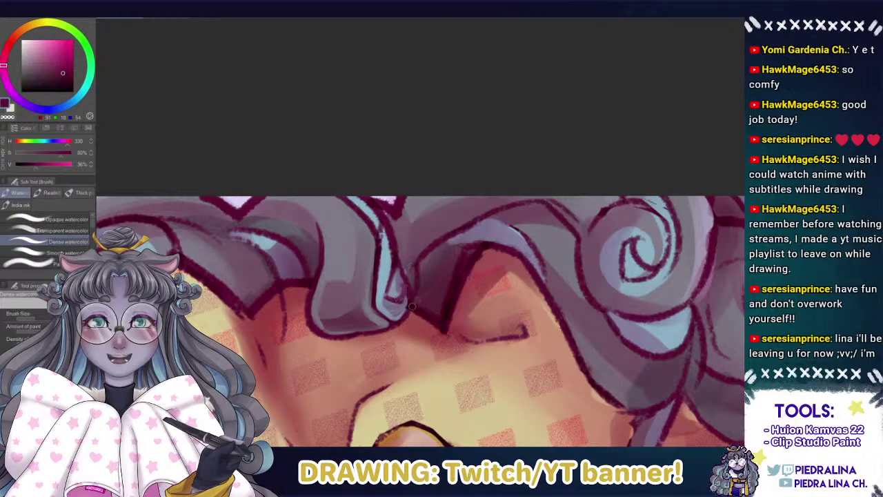
pyautogui.moveTo(412, 306); pyautogui.dragTo(414, 295)
pyautogui.keyDown('alt'); pyautogui.click(414, 295); pyautogui.keyUp('alt')
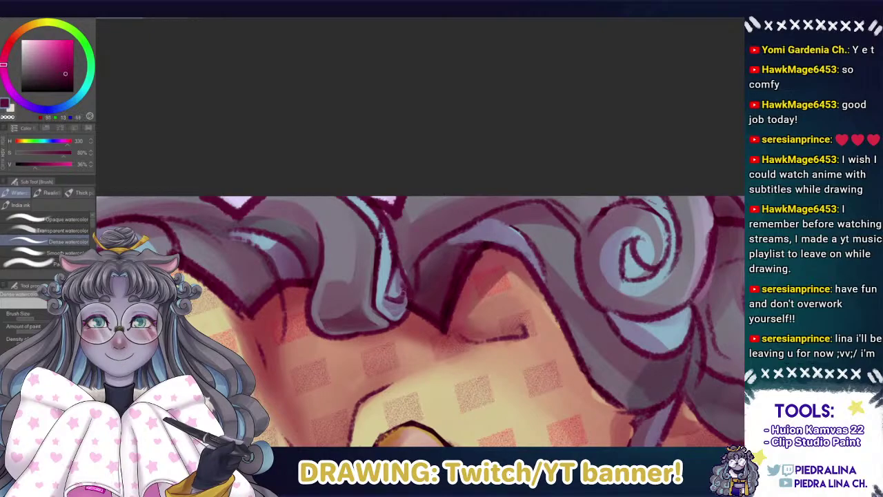
# Refine the curled tip's inner shading with sampled violet and soft blue, and sample dark plum for the strand's outline.
pyautogui.keyDown('alt'); pyautogui.click(398, 293); pyautogui.keyUp('alt')
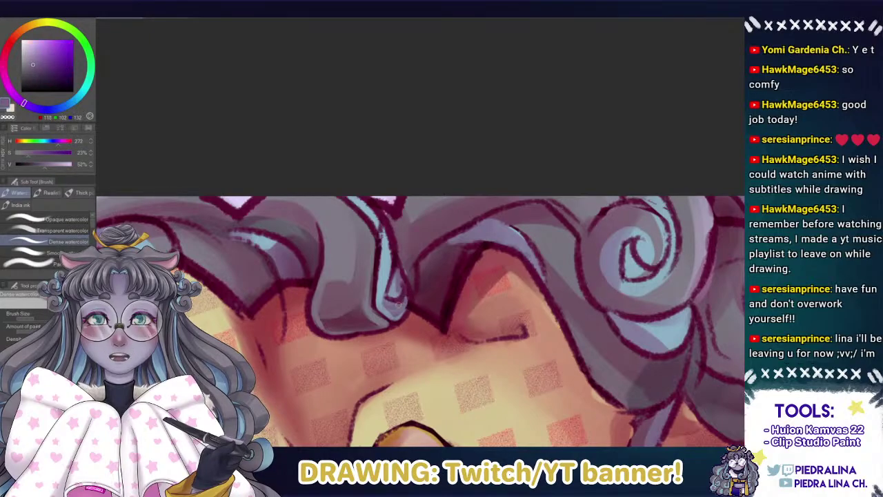
pyautogui.moveTo(403, 301); pyautogui.dragTo(399, 303)
pyautogui.keyDown('alt'); pyautogui.click(391, 288); pyautogui.keyUp('alt')
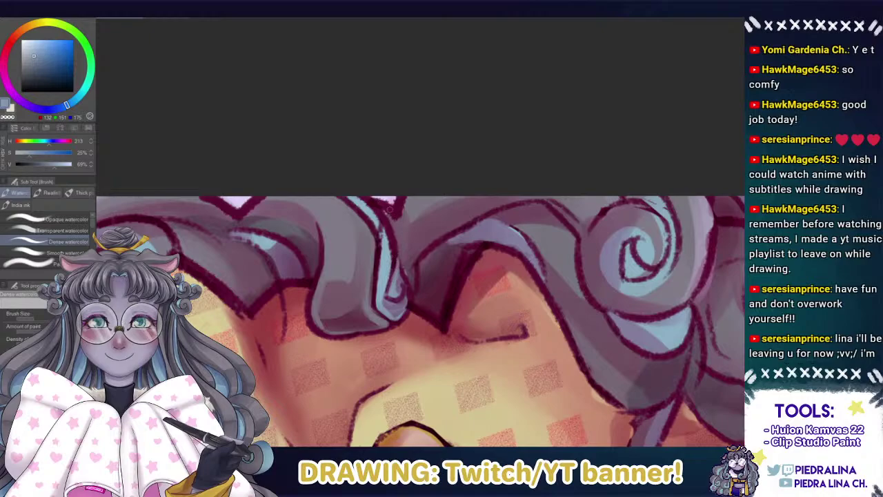
pyautogui.keyDown('alt'); pyautogui.click(400, 249); pyautogui.keyUp('alt')
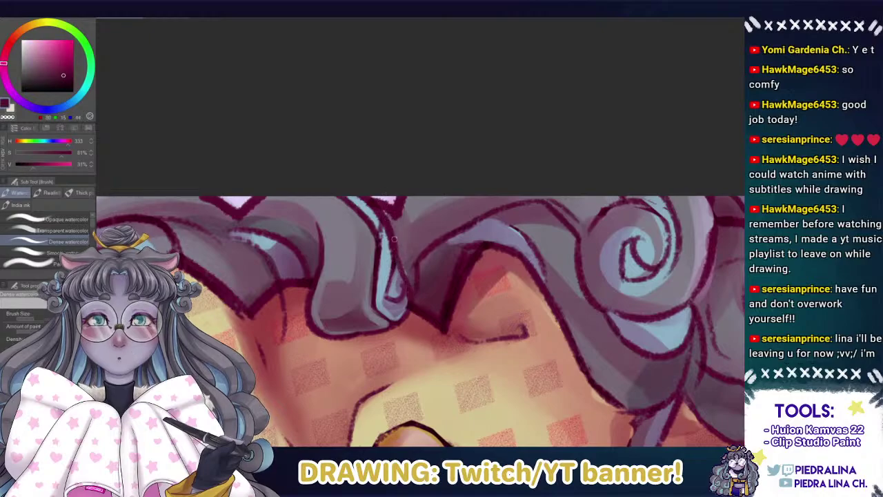
# Clean up the outline around the strand's curled tip with sampled dark plum and muted purple, touching up its rim with light blue.
pyautogui.keyDown('alt'); pyautogui.click(414, 308); pyautogui.keyUp('alt')
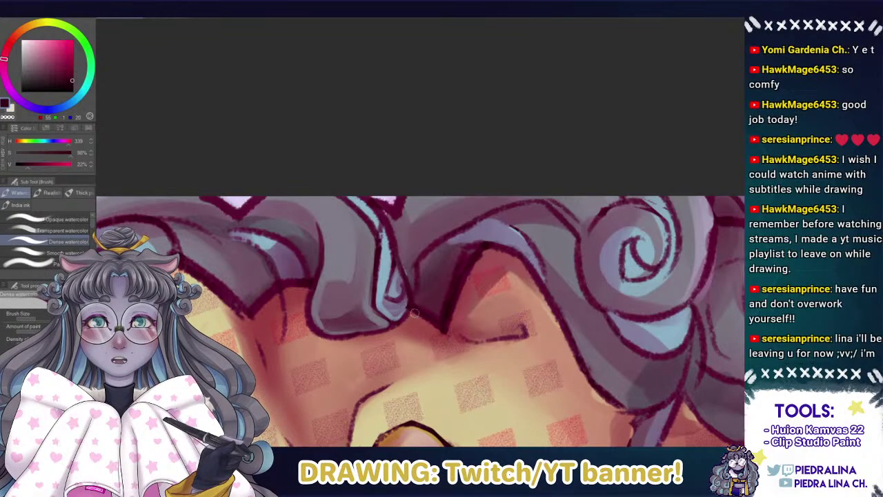
pyautogui.keyDown('alt'); pyautogui.click(408, 272); pyautogui.keyUp('alt')
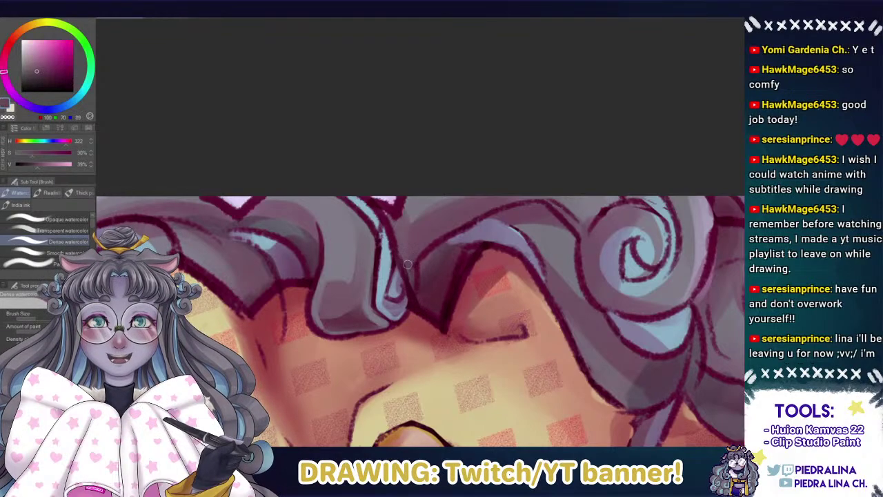
pyautogui.keyDown('alt'); pyautogui.click(410, 298); pyautogui.keyUp('alt')
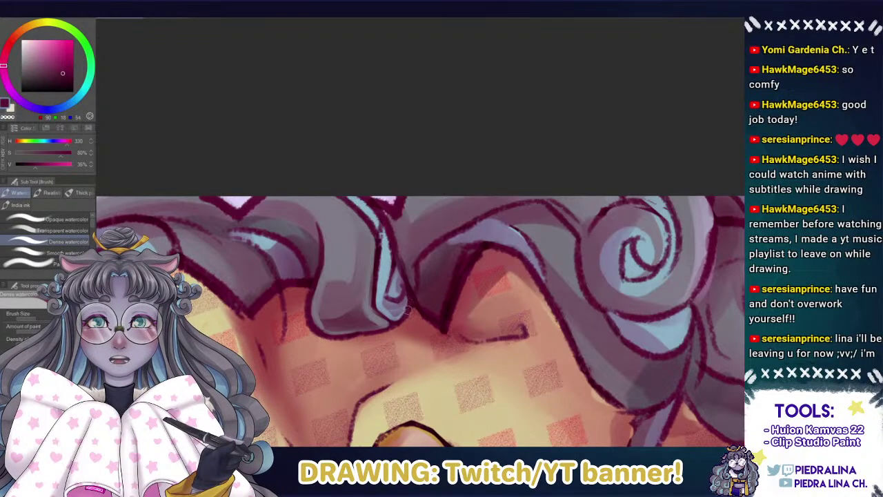
pyautogui.keyDown('alt'); pyautogui.click(402, 307); pyautogui.keyUp('alt')
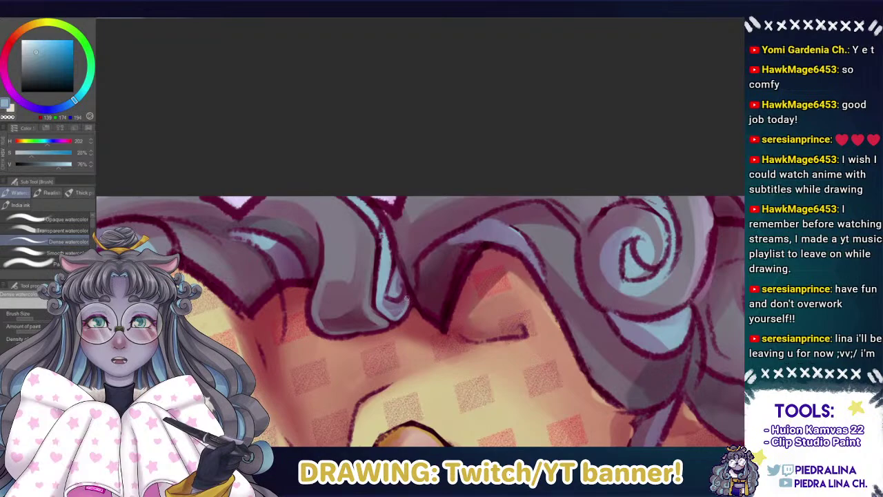
pyautogui.press('alt')
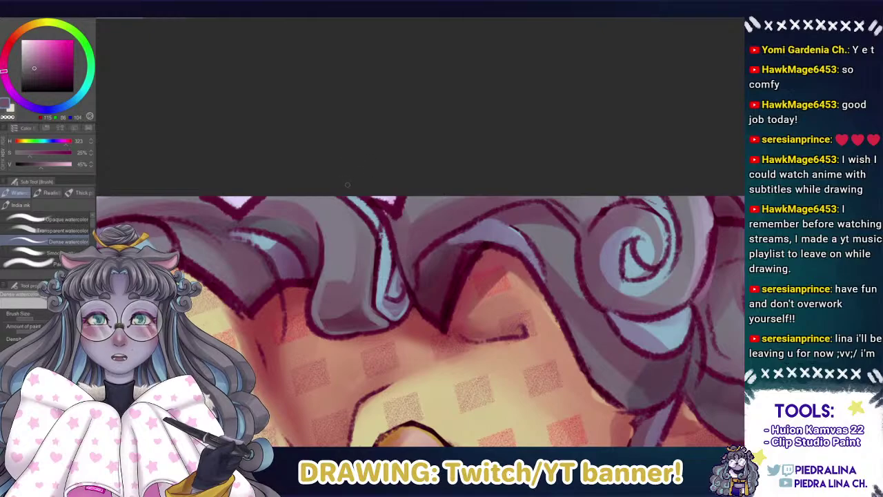
# Repaint the upper end of the narrow strand beside the hanging lock with sampled light blue.
pyautogui.keyDown('alt'); pyautogui.click(390, 199); pyautogui.keyUp('alt')
pyautogui.moveTo(391, 197); pyautogui.dragTo(365, 198)
pyautogui.keyDown('alt'); pyautogui.click(345, 211); pyautogui.keyUp('alt')
pyautogui.moveTo(358, 248); pyautogui.dragTo(344, 210)
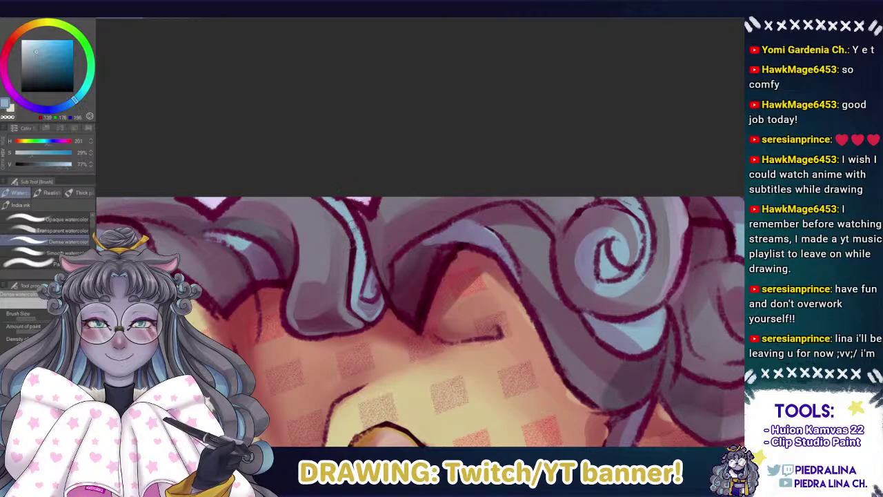
pyautogui.moveTo(360, 247)
pyautogui.mouseDown()
pyautogui.moveTo(328, 196)
pyautogui.moveTo(349, 211)
pyautogui.moveTo(362, 258)
pyautogui.moveTo(352, 215)
pyautogui.moveTo(334, 197)
pyautogui.mouseUp()
# Redraw the outlines along both sides of the upper strand with sampled dark plum, touching up the light blue between them.
pyautogui.keyDown('alt'); pyautogui.click(369, 244); pyautogui.keyUp('alt')
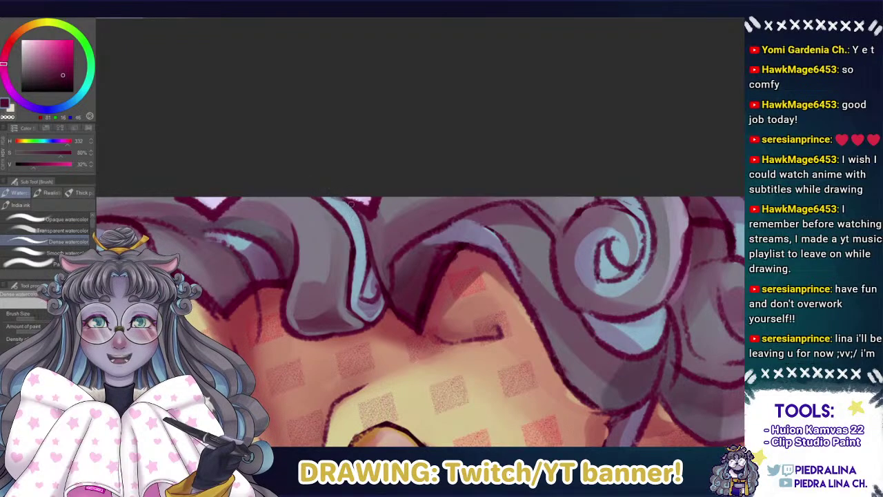
pyautogui.keyDown('alt'); pyautogui.click(352, 221); pyautogui.keyUp('alt')
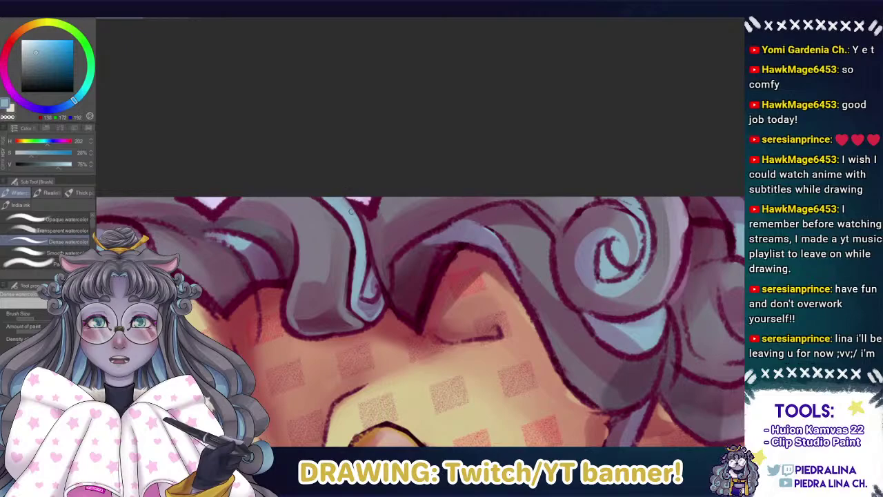
pyautogui.keyDown('alt'); pyautogui.click(356, 205); pyautogui.keyUp('alt')
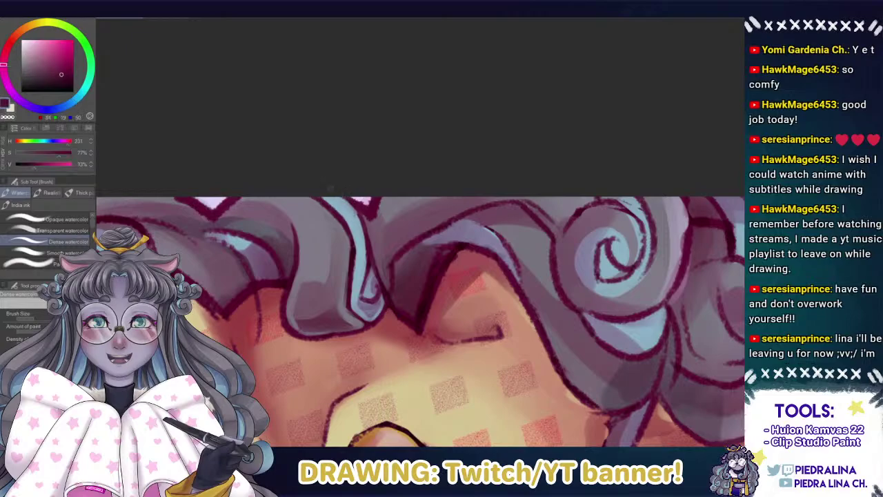
pyautogui.keyDown('alt'); pyautogui.click(354, 251); pyautogui.keyUp('alt')
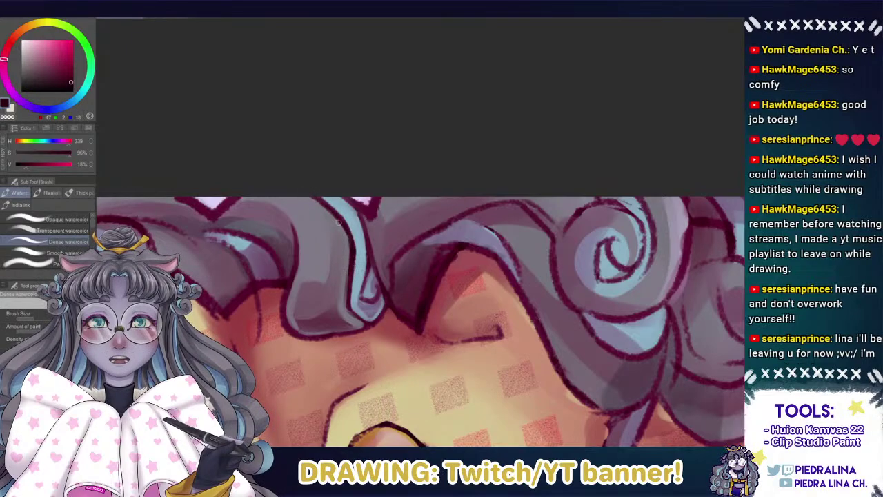
pyautogui.keyDown('alt'); pyautogui.click(371, 209); pyautogui.keyUp('alt')
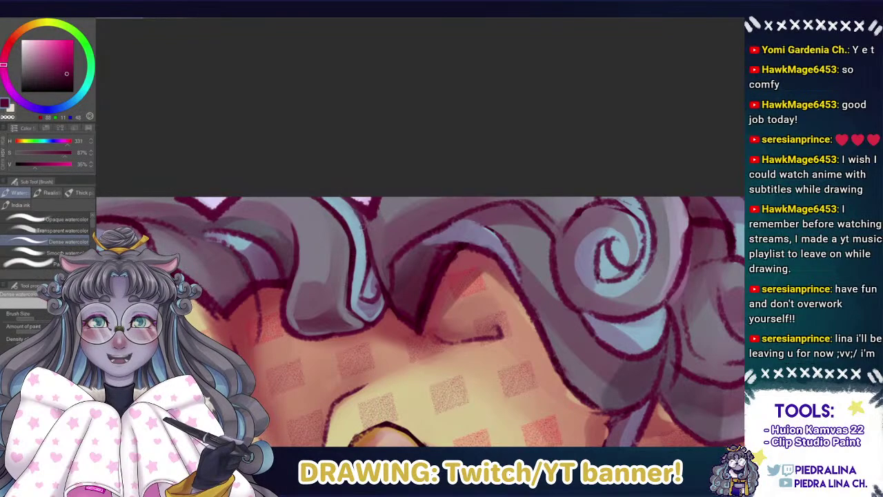
pyautogui.keyDown('alt'); pyautogui.click(370, 243); pyautogui.keyUp('alt')
pyautogui.moveTo(369, 238); pyautogui.dragTo(348, 201)
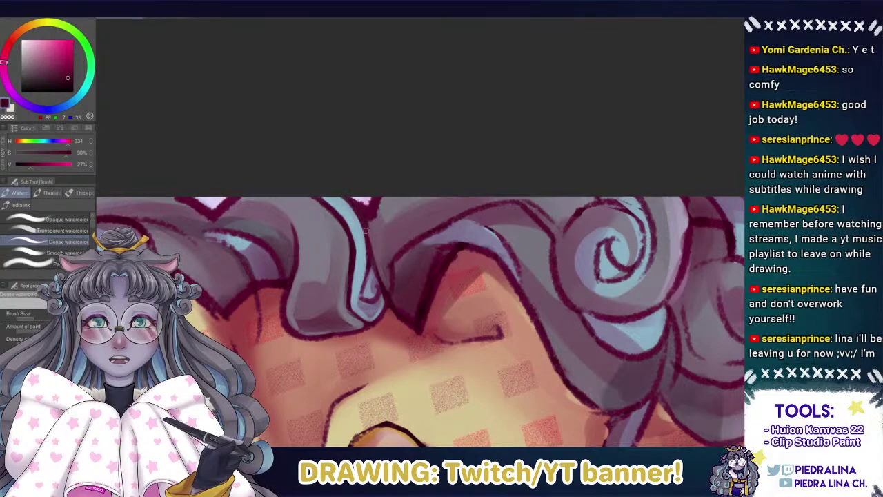
# Shade the upper part of the narrow strand with sampled violet and blend it into the light blue below.
pyautogui.keyDown('alt'); pyautogui.click(360, 239); pyautogui.keyUp('alt')
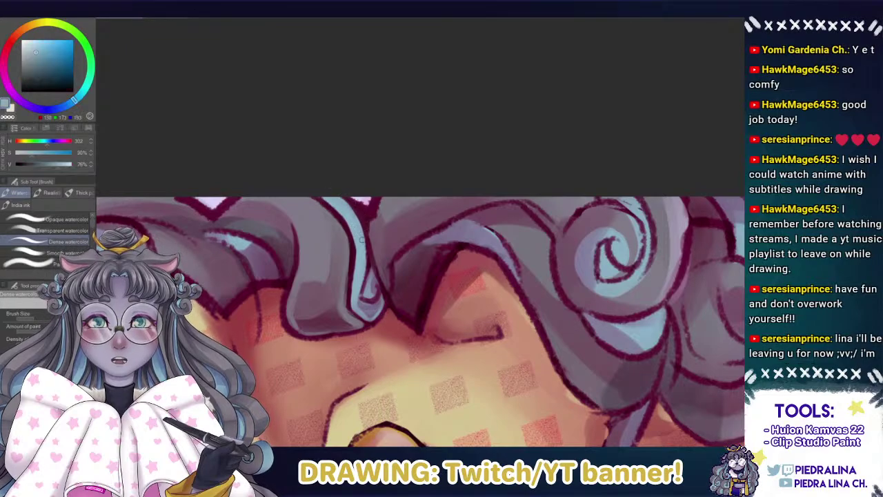
pyautogui.keyDown('alt'); pyautogui.click(340, 205); pyautogui.keyUp('alt')
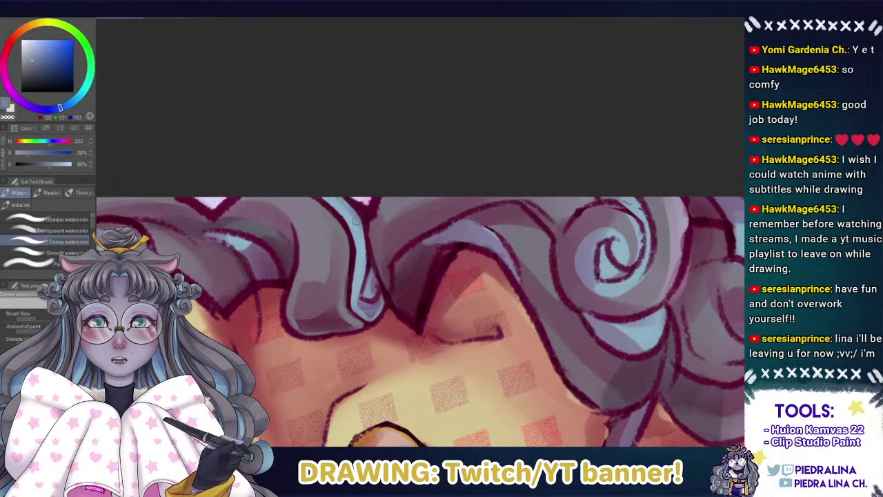
pyautogui.keyDown('alt'); pyautogui.click(356, 220); pyautogui.keyUp('alt')
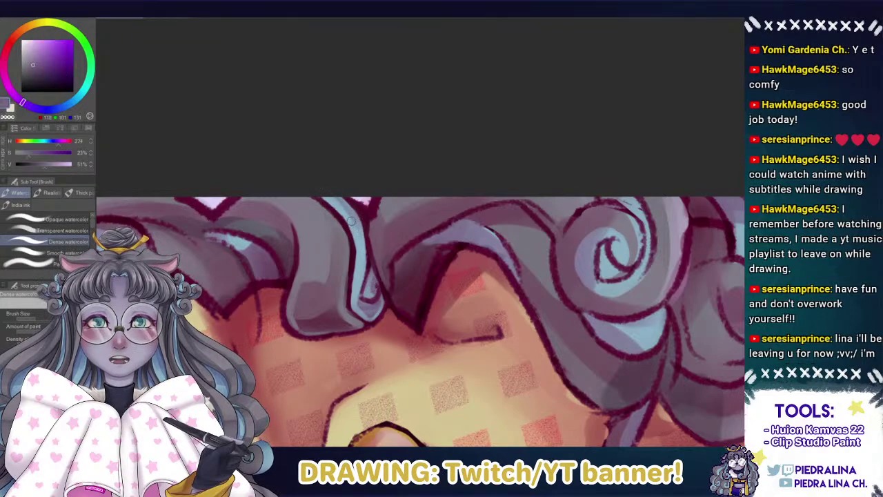
pyautogui.moveTo(351, 220); pyautogui.dragTo(343, 213)
pyautogui.hotkey('ctrl', 'z')
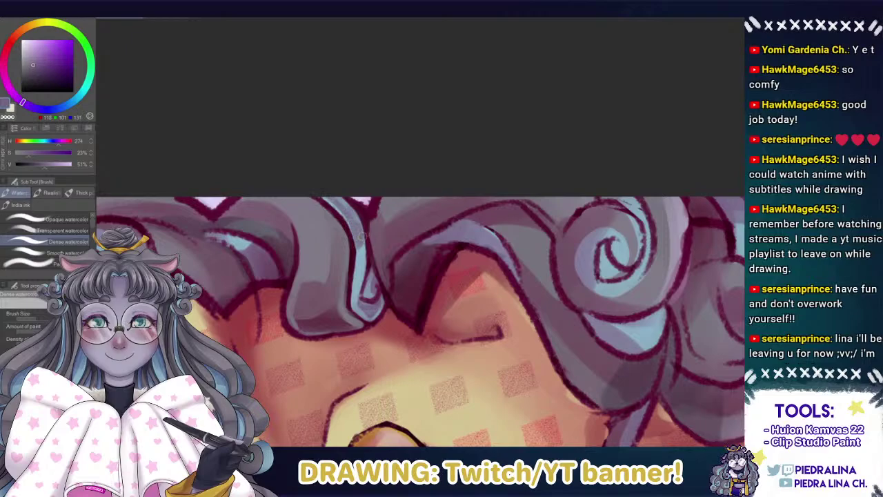
pyautogui.keyDown('alt'); pyautogui.click(361, 252); pyautogui.keyUp('alt')
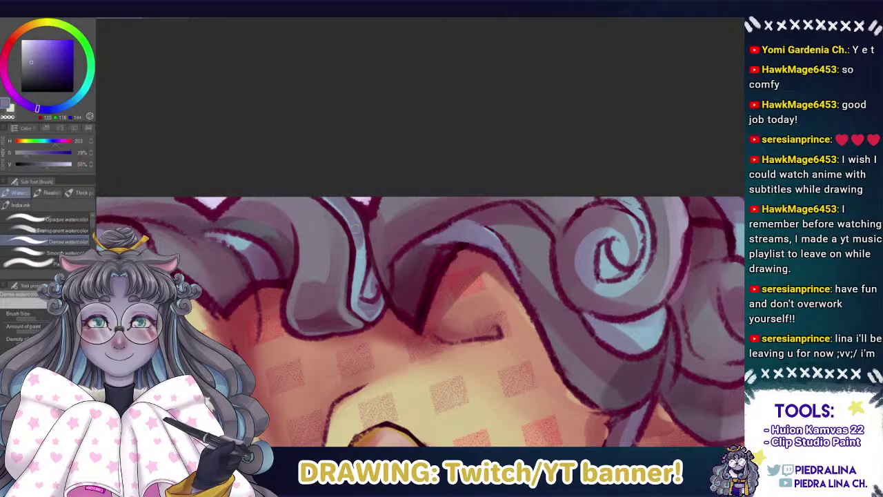
pyautogui.keyDown('alt'); pyautogui.click(338, 213); pyautogui.keyUp('alt')
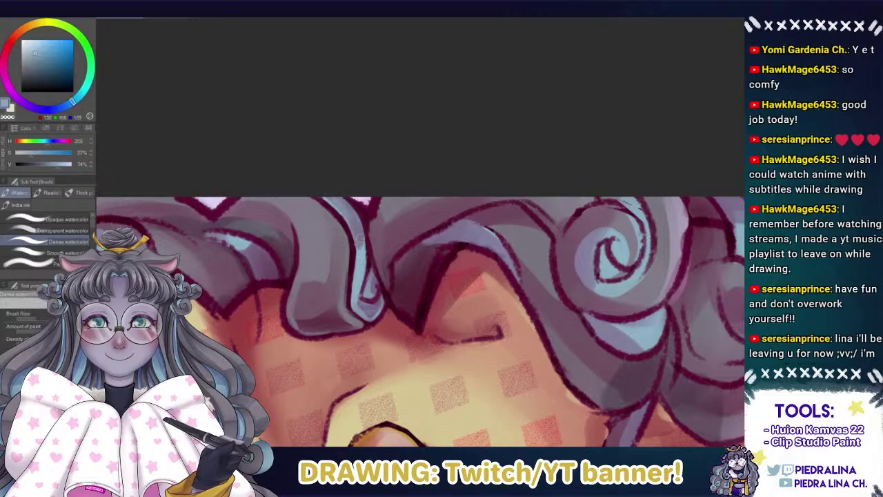
pyautogui.keyDown('alt'); pyautogui.click(341, 206); pyautogui.keyUp('alt')
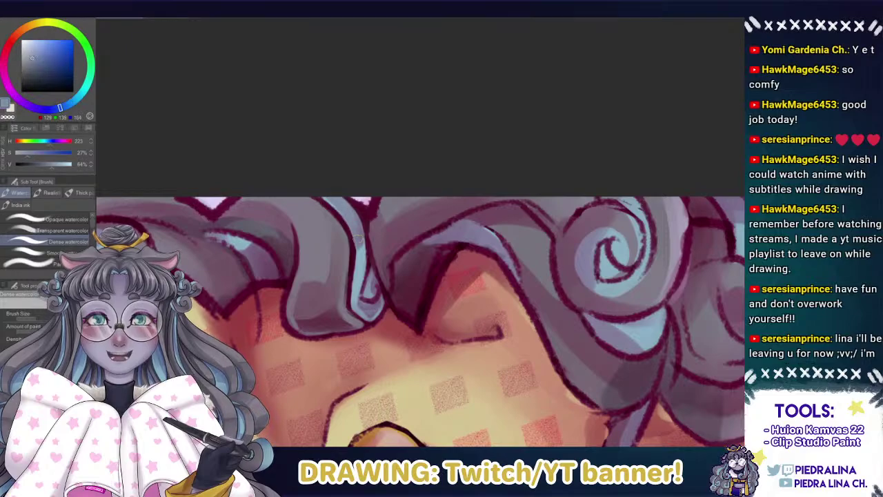
pyautogui.keyDown('alt'); pyautogui.click(366, 238); pyautogui.keyUp('alt')
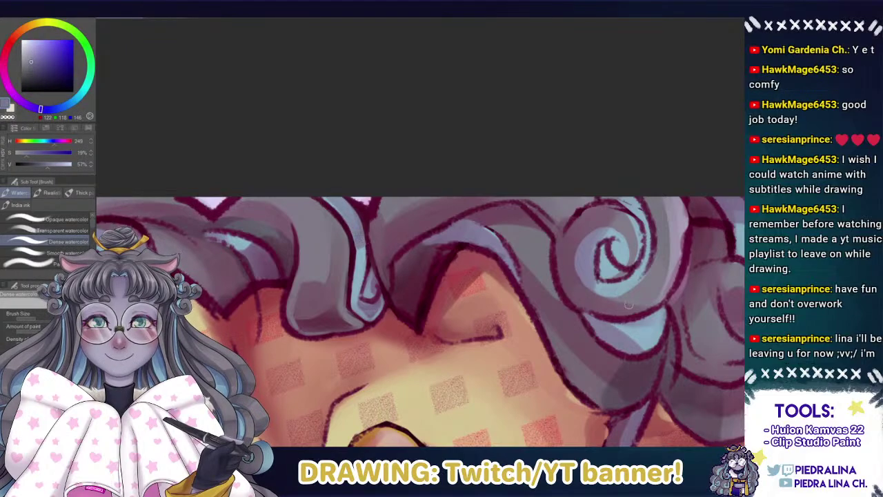
# Brighten the curled tip with light blue sampled from the spiral curl and rework its small swirl line in dark plum.
pyautogui.keyDown('alt'); pyautogui.click(627, 279); pyautogui.keyUp('alt')
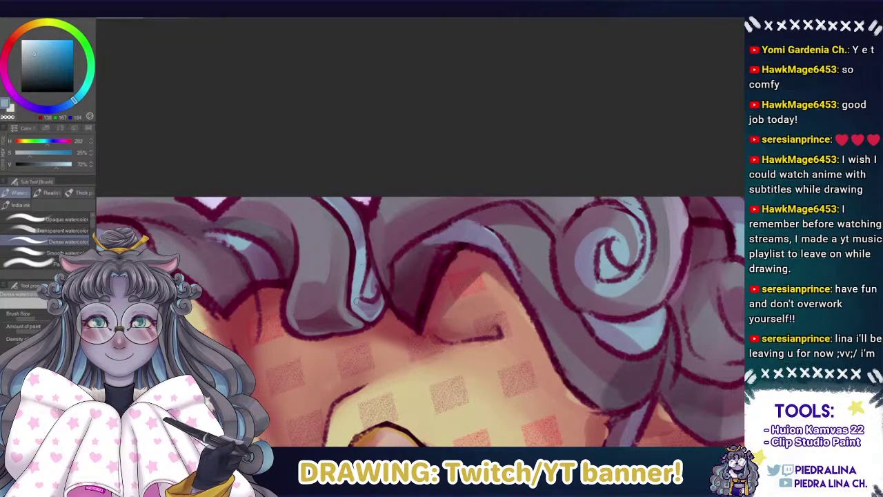
pyautogui.keyDown('alt'); pyautogui.click(366, 250); pyautogui.keyUp('alt')
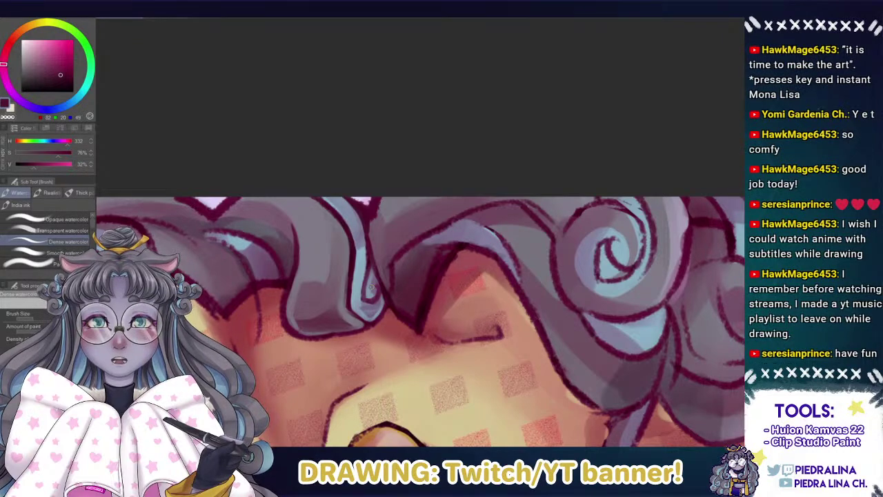
pyautogui.moveTo(306, 271); pyautogui.dragTo(294, 285)
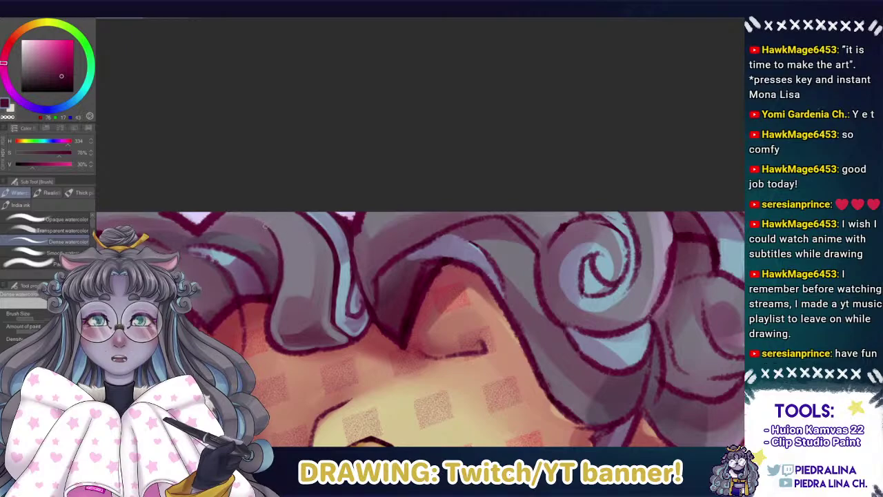
# Refine the outline at the hanging lock's lower corner, alternating sampled blanket red and orange with dark plum.
pyautogui.moveTo(231, 214); pyautogui.dragTo(409, 242)
pyautogui.press('h')
pyautogui.moveTo(342, 137); pyautogui.dragTo(368, 162)
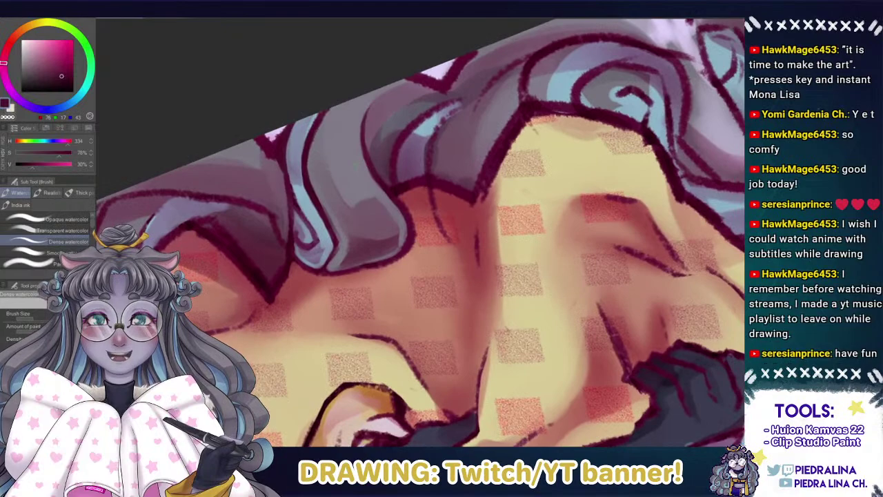
pyautogui.keyDown('alt'); pyautogui.click(469, 221); pyautogui.keyUp('alt')
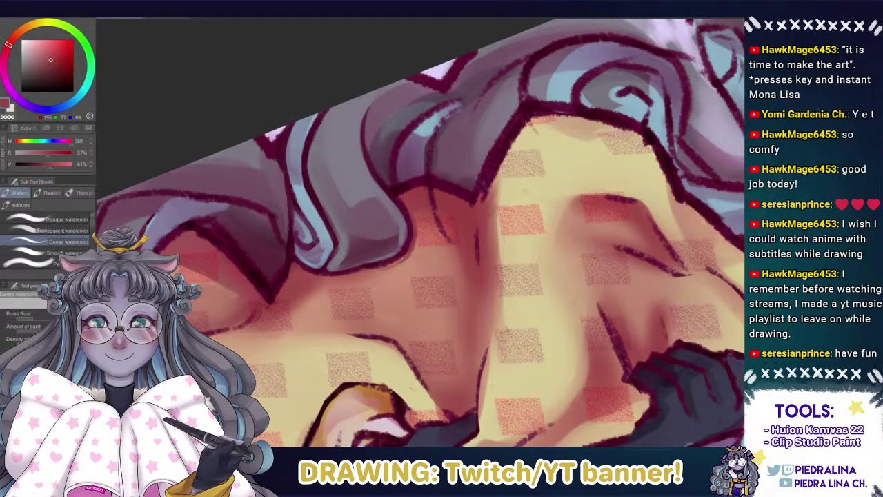
pyautogui.keyDown('alt'); pyautogui.click(414, 257); pyautogui.keyUp('alt')
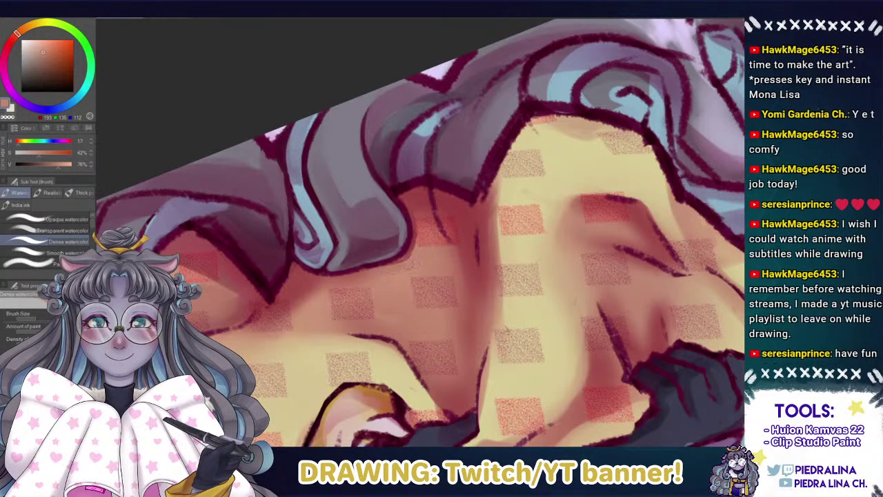
pyautogui.keyDown('alt'); pyautogui.click(407, 241); pyautogui.keyUp('alt')
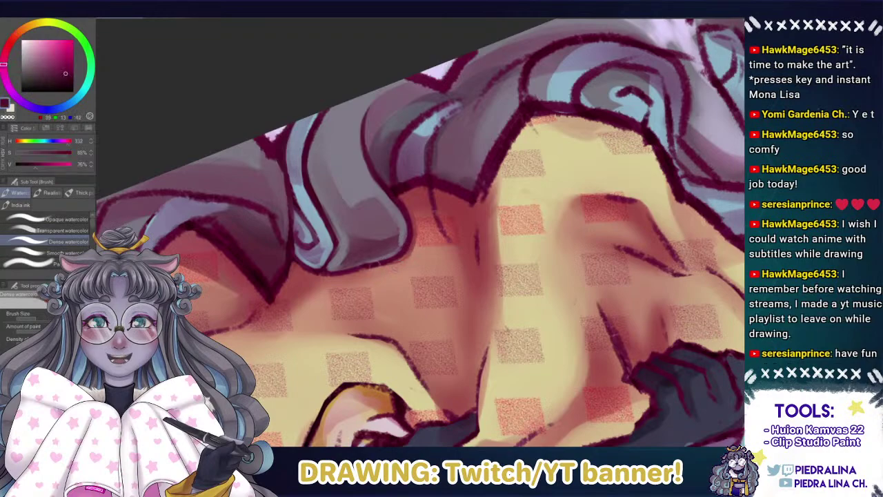
pyautogui.keyDown('alt'); pyautogui.click(402, 258); pyautogui.keyUp('alt')
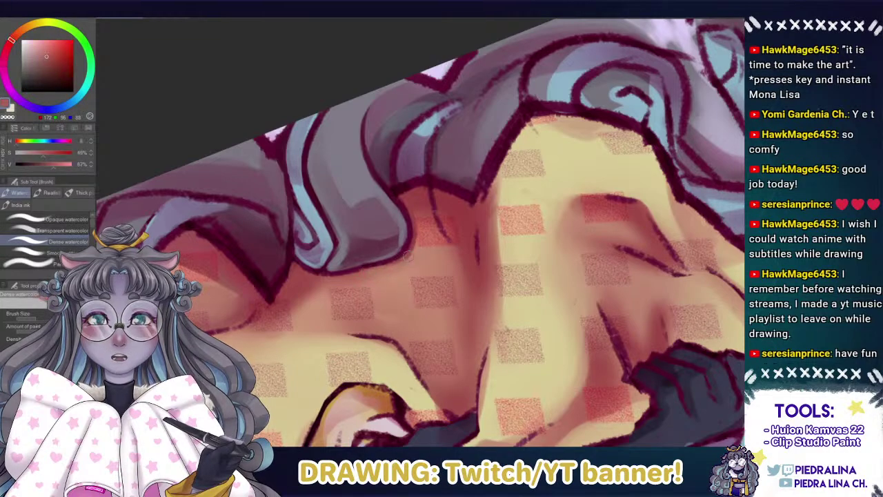
pyautogui.keyDown('alt'); pyautogui.click(389, 263); pyautogui.keyUp('alt')
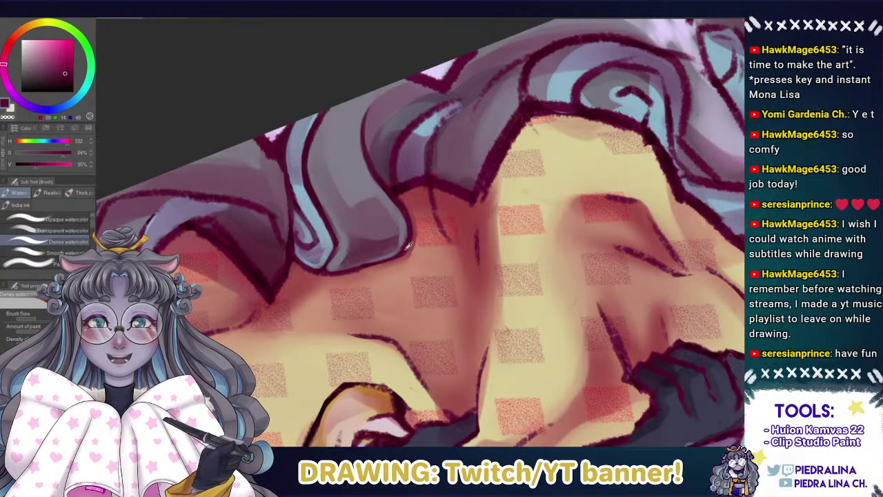
# Cover the rough outer edge of the lock's outline with blanket tones sampled around its lower corner.
pyautogui.keyDown('alt'); pyautogui.click(415, 215); pyautogui.keyUp('alt')
pyautogui.keyDown('alt'); pyautogui.click(409, 253); pyautogui.keyUp('alt')
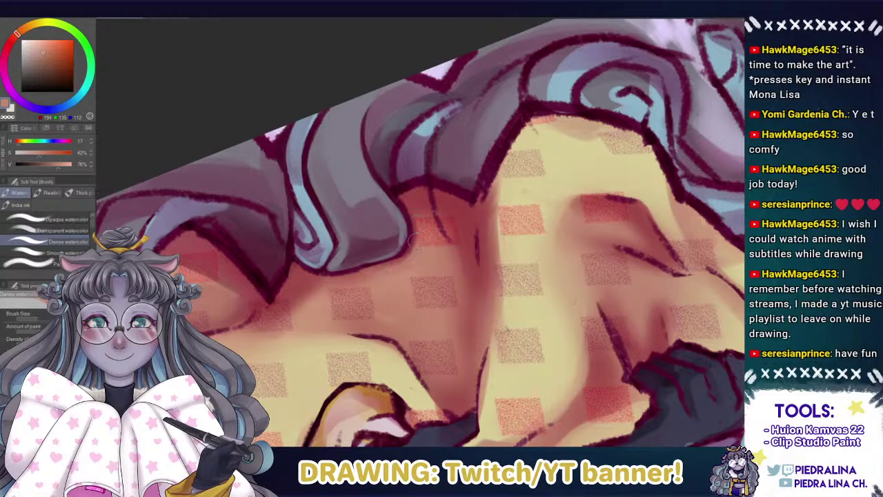
pyautogui.keyDown('alt'); pyautogui.click(392, 312); pyautogui.keyUp('alt')
pyautogui.keyDown('alt'); pyautogui.click(408, 276); pyautogui.keyUp('alt')
pyautogui.keyDown('alt'); pyautogui.click(388, 259); pyautogui.keyUp('alt')
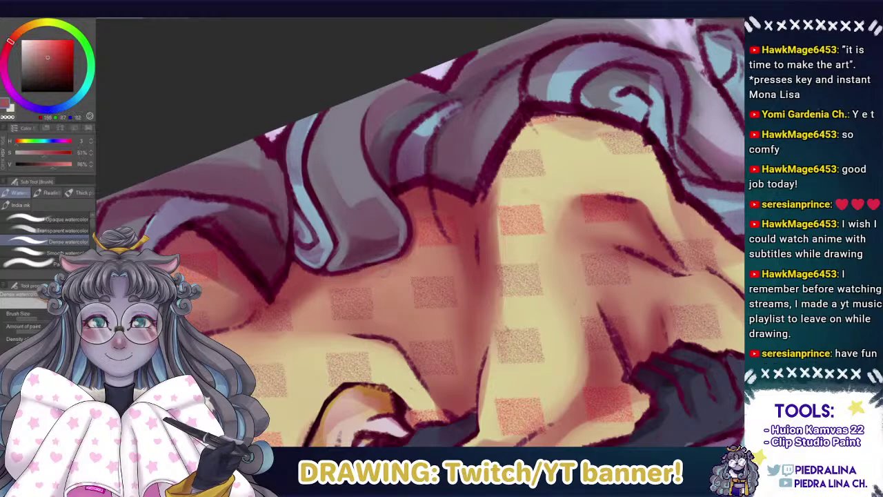
# Blend the blanket shadow beneath the hanging lock with sampled deep red and peach-orange, and sample dark plum for the lock's outline.
pyautogui.keyDown('alt'); pyautogui.click(354, 272); pyautogui.keyUp('alt')
pyautogui.keyDown('alt'); pyautogui.click(412, 249); pyautogui.keyUp('alt')
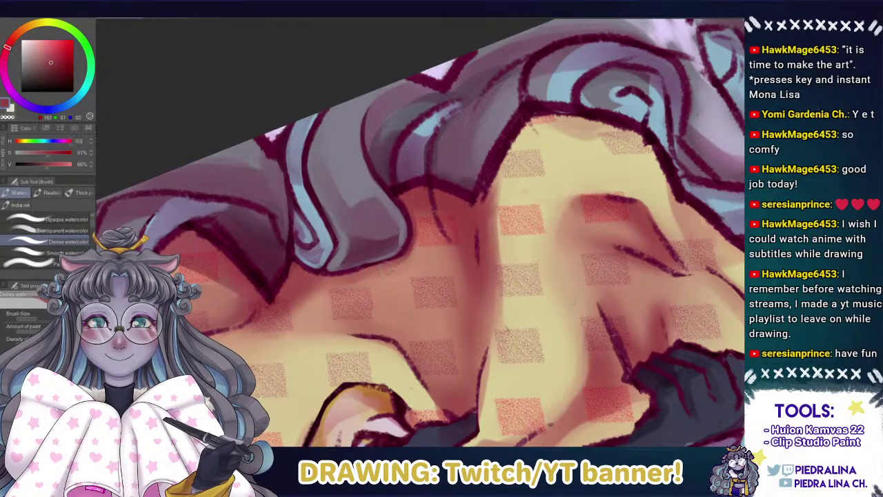
pyautogui.keyDown('alt'); pyautogui.click(407, 244); pyautogui.keyUp('alt')
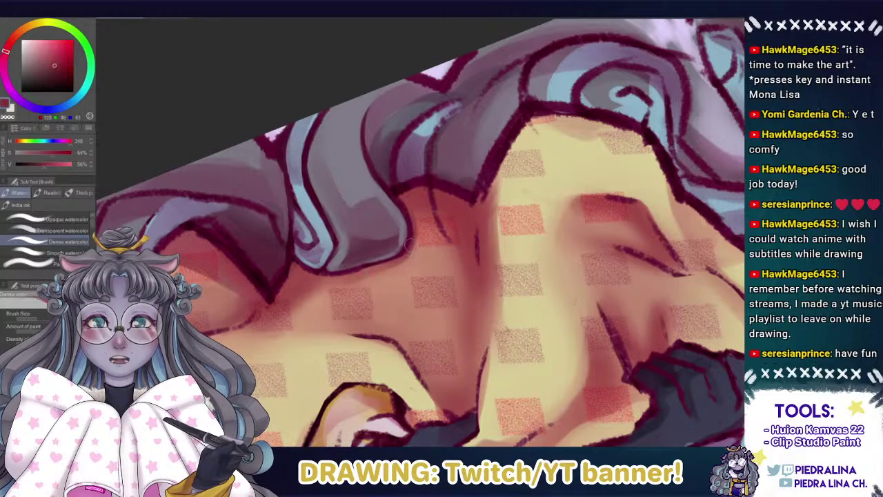
pyautogui.keyDown('alt'); pyautogui.click(367, 271); pyautogui.keyUp('alt')
pyautogui.keyDown('alt'); pyautogui.click(379, 280); pyautogui.keyUp('alt')
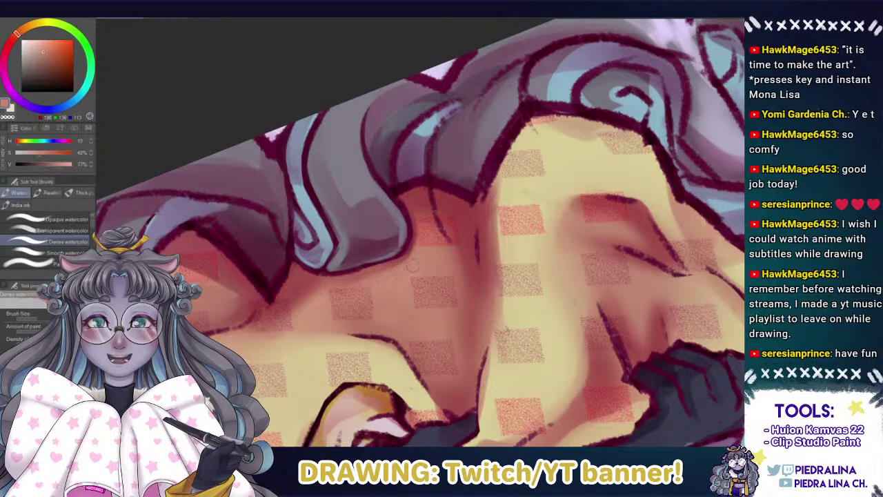
pyautogui.moveTo(398, 260); pyautogui.dragTo(369, 211)
pyautogui.keyDown('alt'); pyautogui.click(376, 257); pyautogui.keyUp('alt')
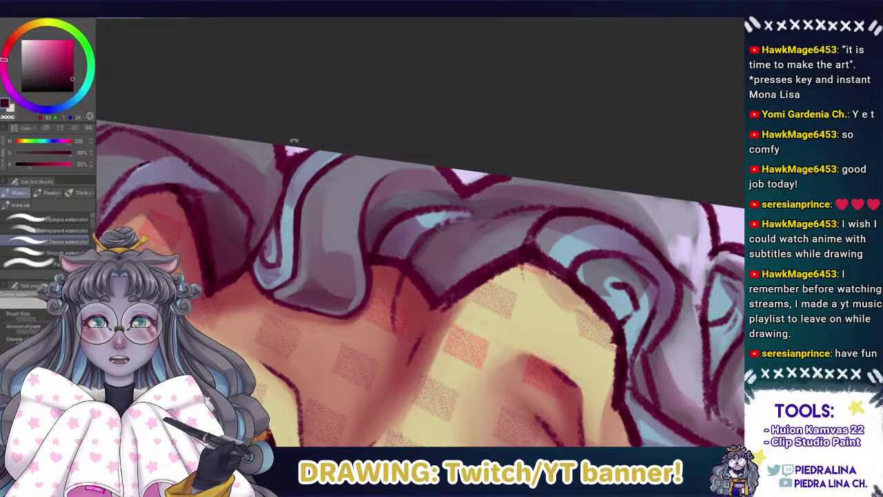
# Flip the canvas horizontally and shade the hanging lock beside its light-blue inner fold with sampled blue-grey and muted mauve tones.
pyautogui.moveTo(293, 141); pyautogui.dragTo(322, 167)
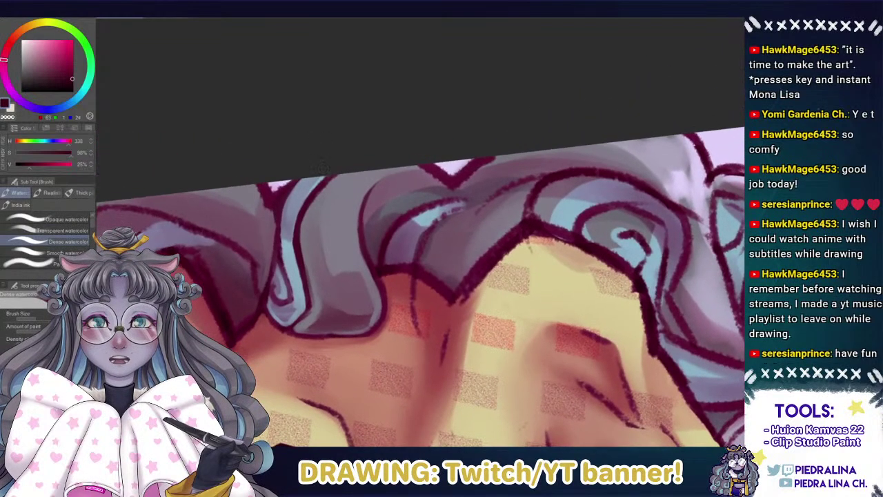
pyautogui.press('h')
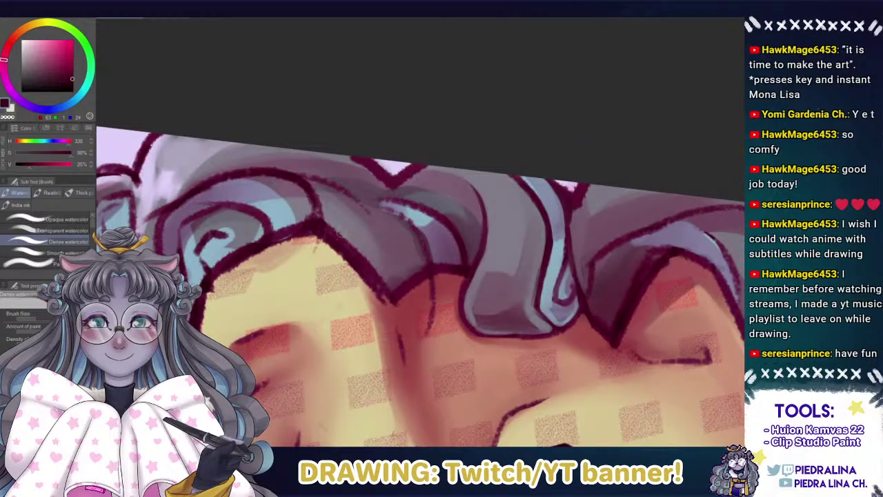
pyautogui.moveTo(323, 222)
pyautogui.mouseDown()
pyautogui.moveTo(357, 159)
pyautogui.moveTo(323, 221)
pyautogui.moveTo(327, 193)
pyautogui.moveTo(376, 150)
pyautogui.moveTo(361, 227)
pyautogui.mouseUp()
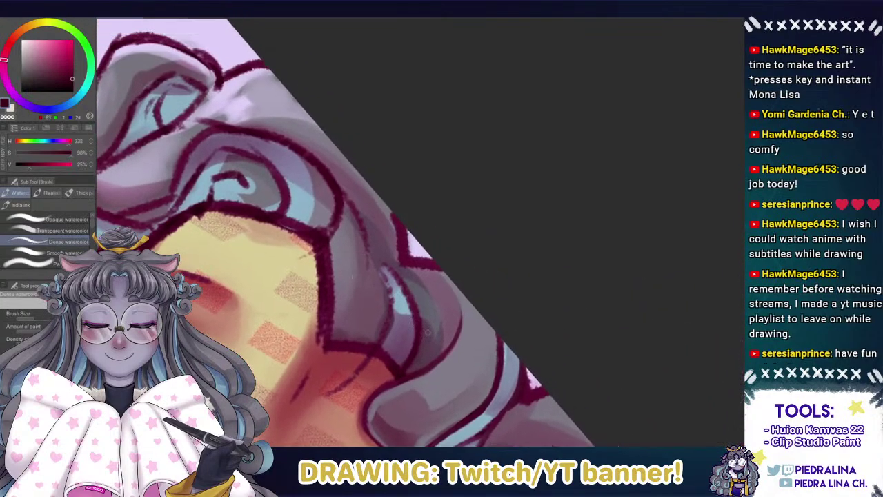
pyautogui.keyDown('alt'); pyautogui.click(428, 330); pyautogui.keyUp('alt')
pyautogui.keyDown('alt'); pyautogui.click(422, 304); pyautogui.keyUp('alt')
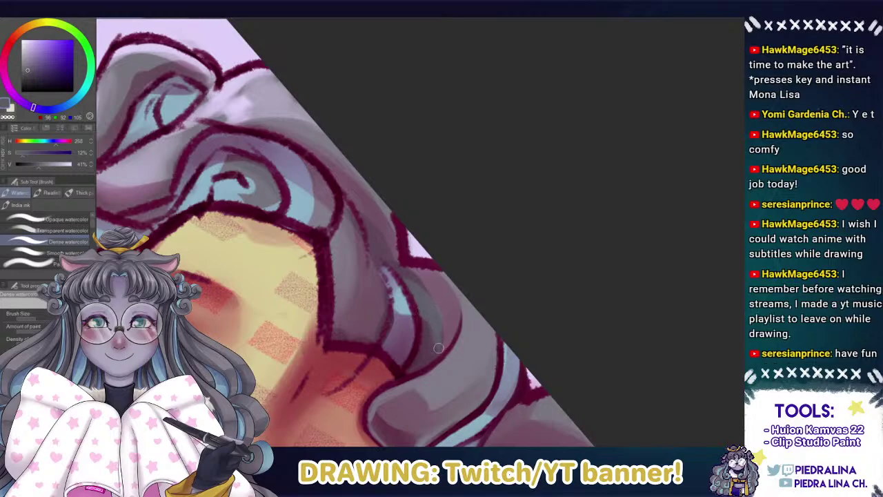
pyautogui.moveTo(439, 324); pyautogui.dragTo(429, 276)
pyautogui.keyDown('alt'); pyautogui.click(429, 275); pyautogui.keyUp('alt')
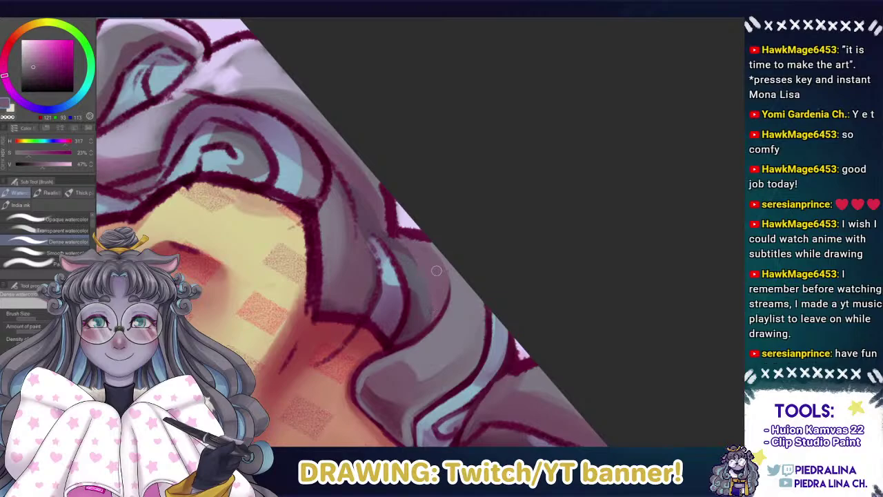
pyautogui.keyDown('alt'); pyautogui.click(400, 239); pyautogui.keyUp('alt')
pyautogui.keyDown('alt'); pyautogui.click(412, 272); pyautogui.keyUp('alt')
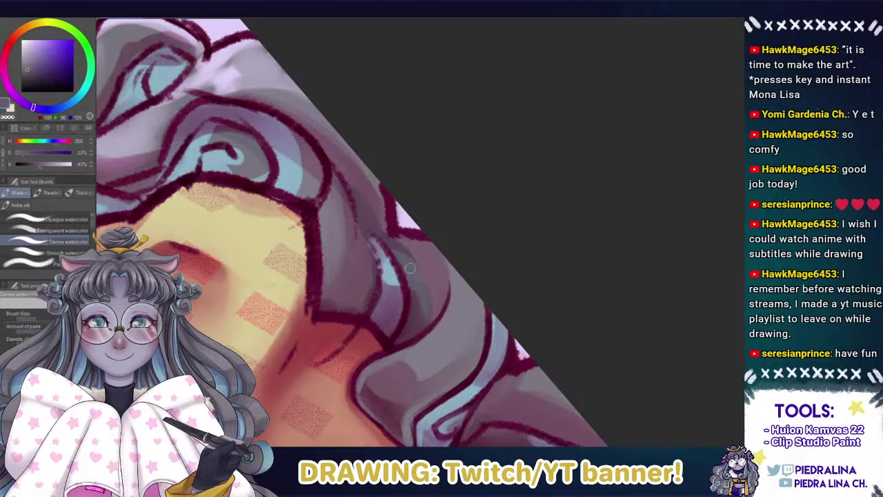
pyautogui.keyDown('alt'); pyautogui.click(403, 248); pyautogui.keyUp('alt')
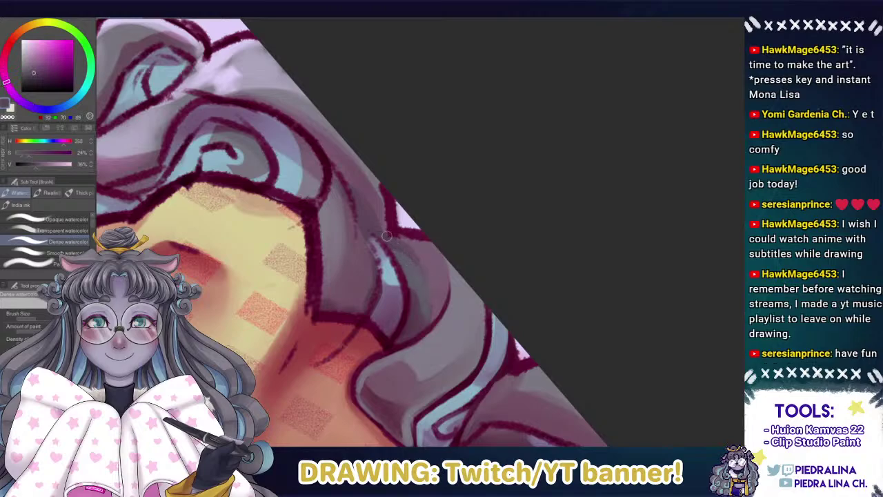
# Clean up the small background gap at the canvas edge with sampled dark plum, pale lavender and the neighbouring hair grey.
pyautogui.keyDown('alt'); pyautogui.click(414, 234); pyautogui.keyUp('alt')
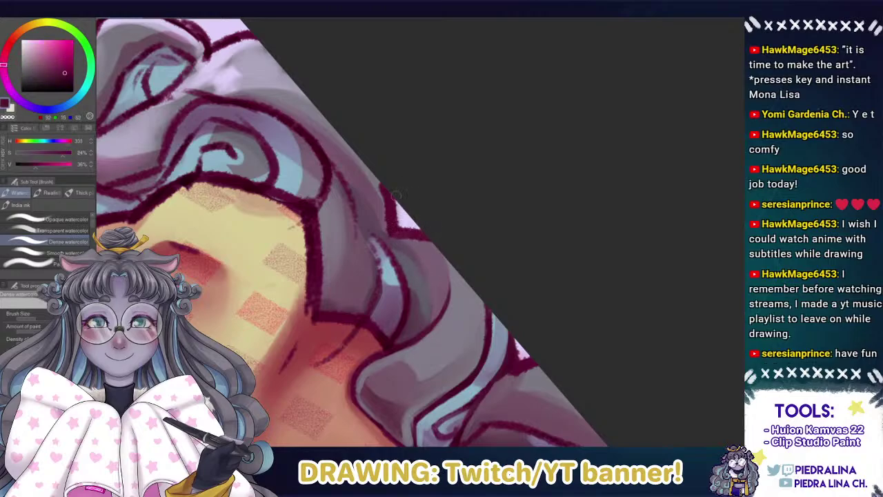
pyautogui.keyDown('alt'); pyautogui.click(412, 227); pyautogui.keyUp('alt')
pyautogui.moveTo(406, 226)
pyautogui.mouseDown()
pyautogui.moveTo(427, 226)
pyautogui.moveTo(392, 185)
pyautogui.moveTo(400, 226)
pyautogui.moveTo(425, 236)
pyautogui.moveTo(386, 230)
pyautogui.mouseUp()
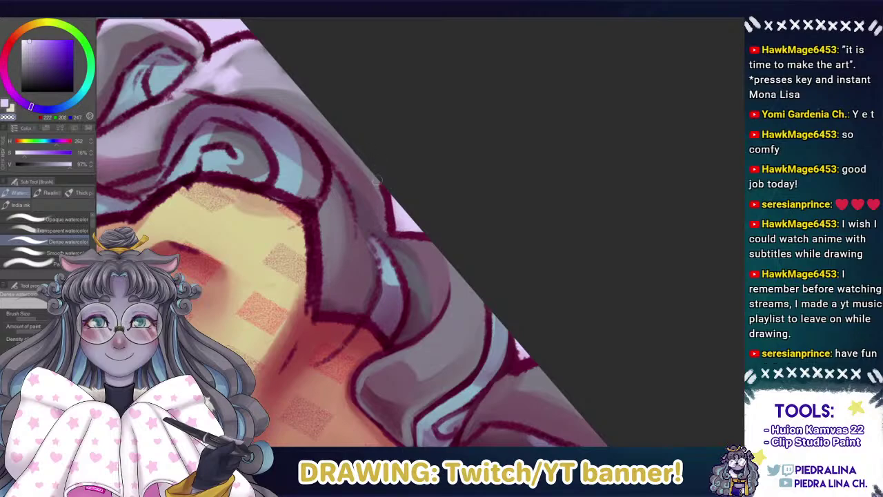
pyautogui.keyDown('alt'); pyautogui.click(375, 180); pyautogui.keyUp('alt')
pyautogui.moveTo(379, 188); pyautogui.dragTo(384, 229)
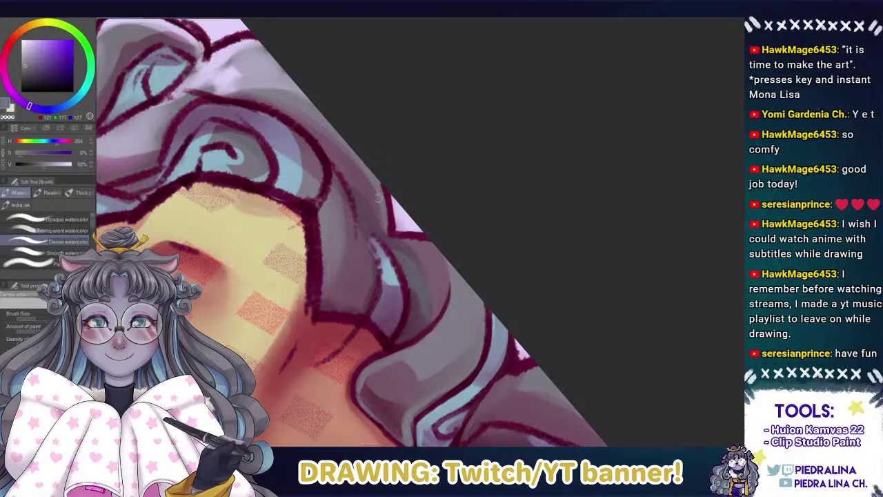
pyautogui.moveTo(376, 180); pyautogui.dragTo(375, 215)
pyautogui.moveTo(406, 247); pyautogui.dragTo(400, 230)
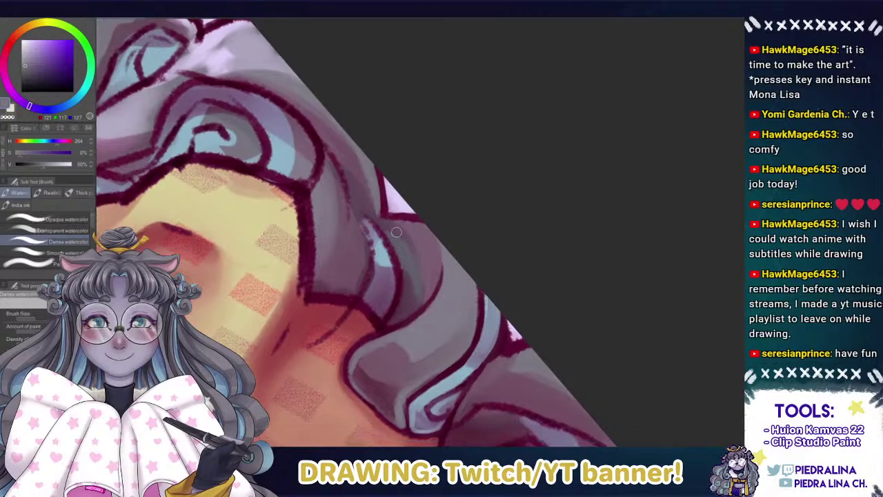
# Blend the shadow under the background gap and down beside the light-blue fold, alternating sampled blue-grey, mauve and dusky plum.
pyautogui.keyDown('alt'); pyautogui.click(396, 232); pyautogui.keyUp('alt')
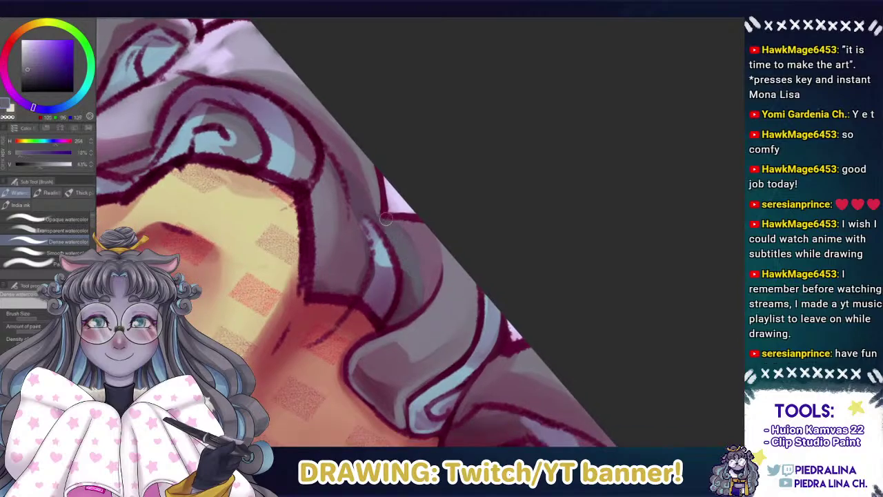
pyautogui.keyDown('alt'); pyautogui.click(403, 232); pyautogui.keyUp('alt')
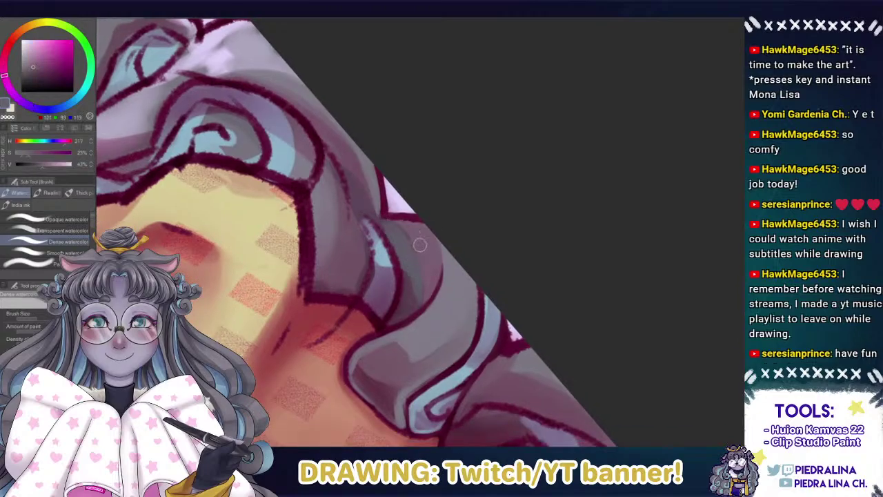
pyautogui.keyDown('alt'); pyautogui.click(388, 226); pyautogui.keyUp('alt')
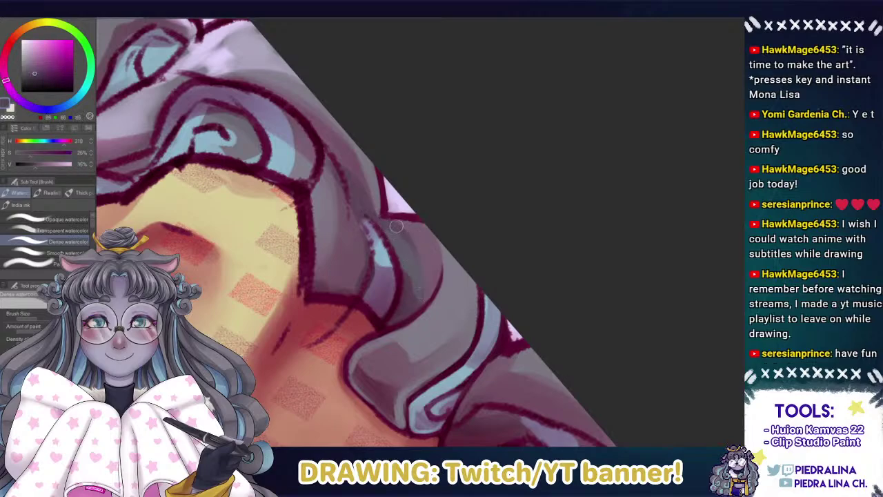
pyautogui.keyDown('alt'); pyautogui.click(402, 257); pyautogui.keyUp('alt')
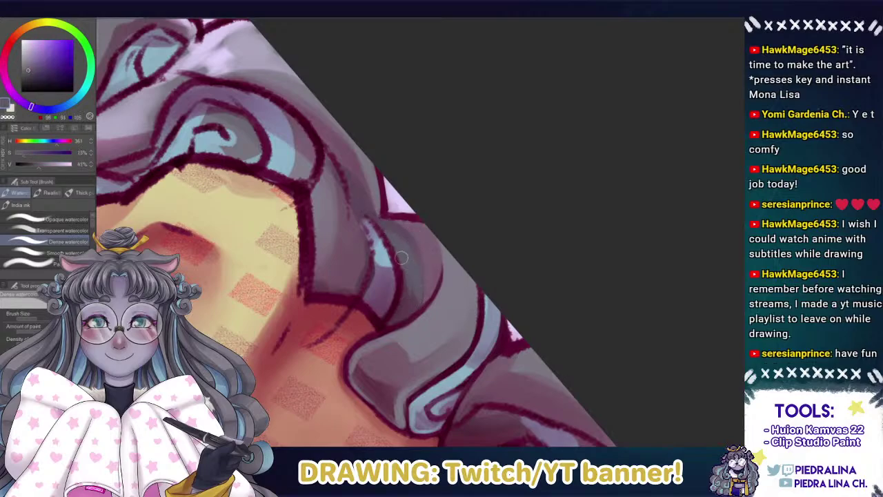
pyautogui.press('e')
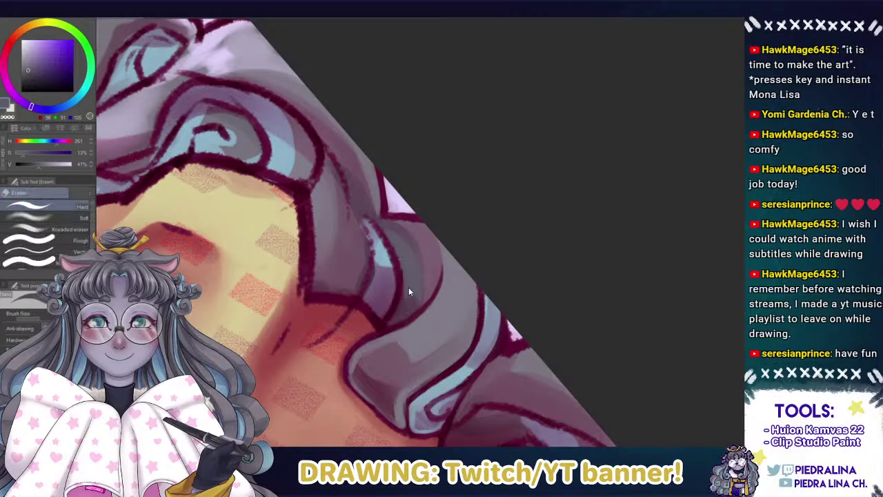
pyautogui.press('b')
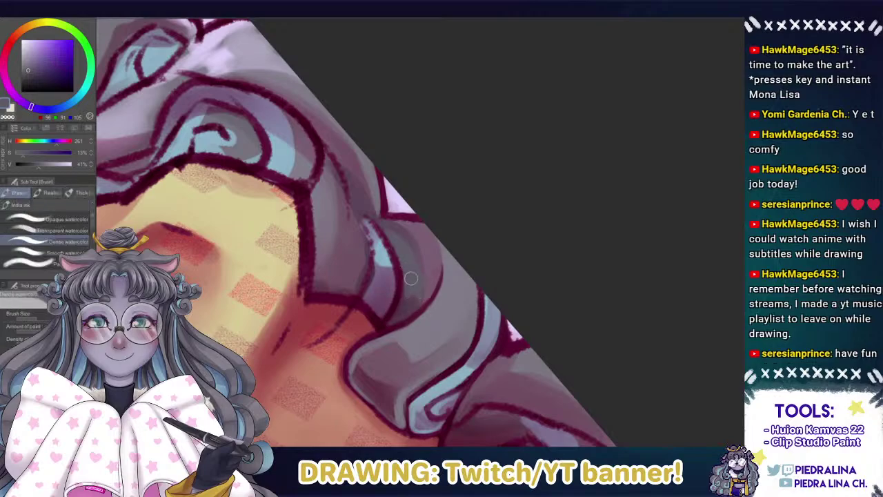
pyautogui.keyDown('alt'); pyautogui.click(404, 314); pyautogui.keyUp('alt')
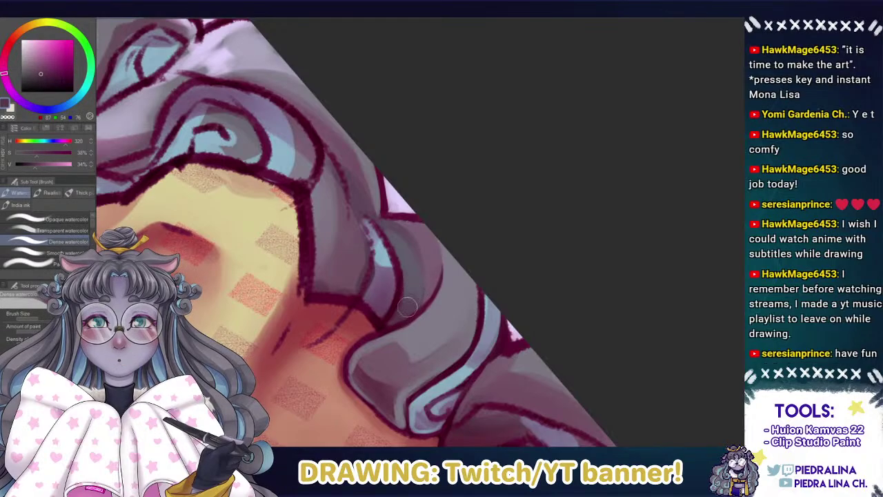
# Redraw the outline around the lock's light-blue inner fold in sampled dark plum, extending it over the fold's upper tip.
pyautogui.keyDown('alt'); pyautogui.click(385, 243); pyautogui.keyUp('alt')
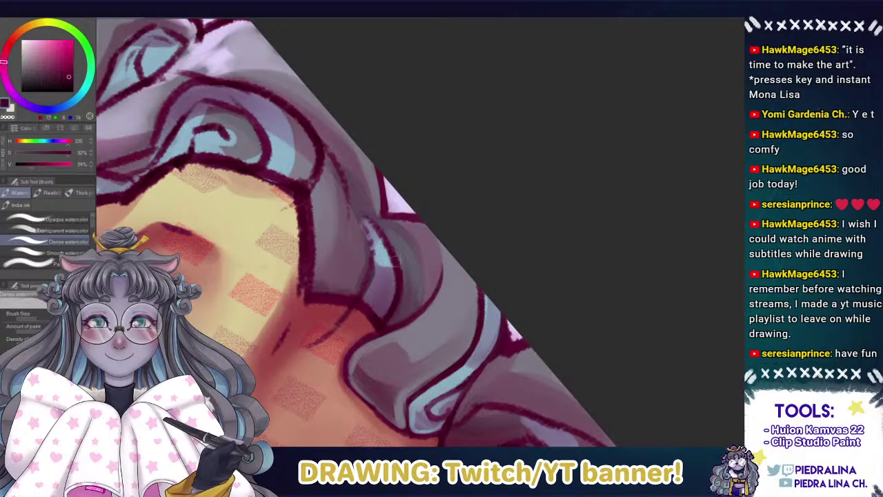
pyautogui.moveTo(389, 253); pyautogui.dragTo(360, 214)
pyautogui.keyDown('alt'); pyautogui.click(392, 265); pyautogui.keyUp('alt')
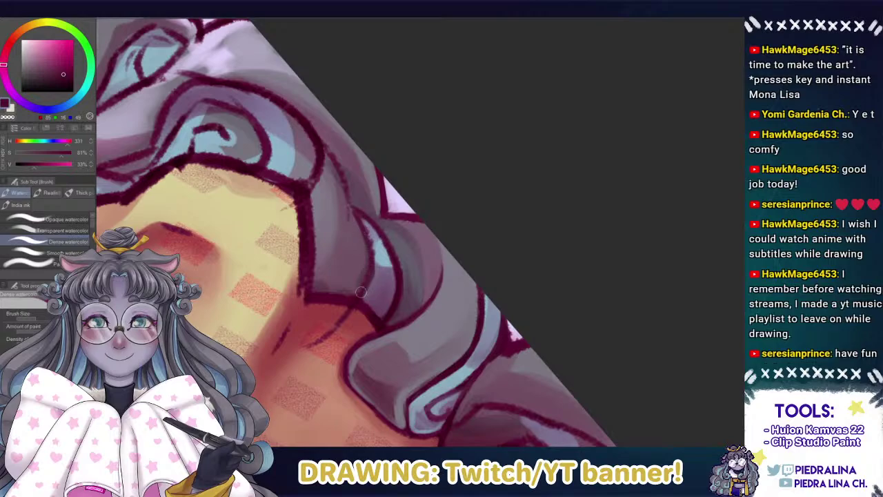
pyautogui.moveTo(338, 221); pyautogui.dragTo(292, 205)
# Brighten the light-blue strip along the hanging curled lock with long strokes of blue sampled from that strip.
pyautogui.scroll(5, 292, 204)
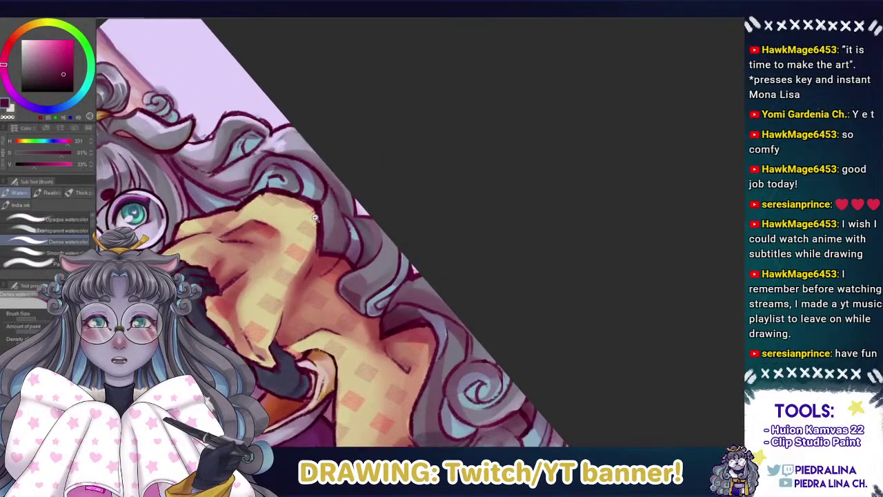
pyautogui.moveTo(264, 275); pyautogui.dragTo(270, 266)
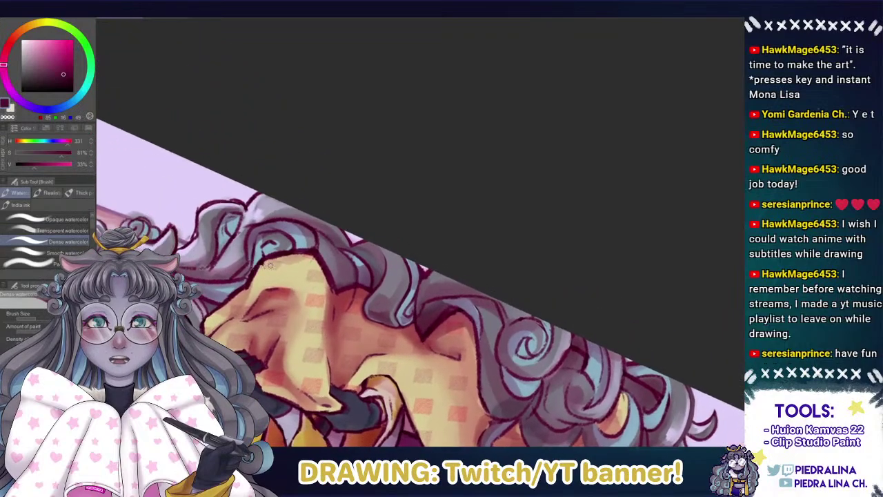
pyautogui.scroll(4, 270, 265)
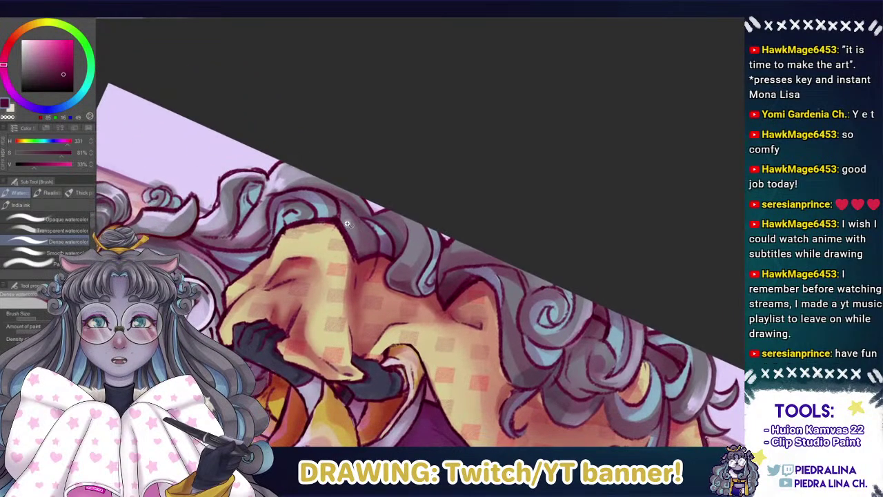
pyautogui.moveTo(363, 224); pyautogui.dragTo(316, 272)
pyautogui.scroll(1, 351, 281)
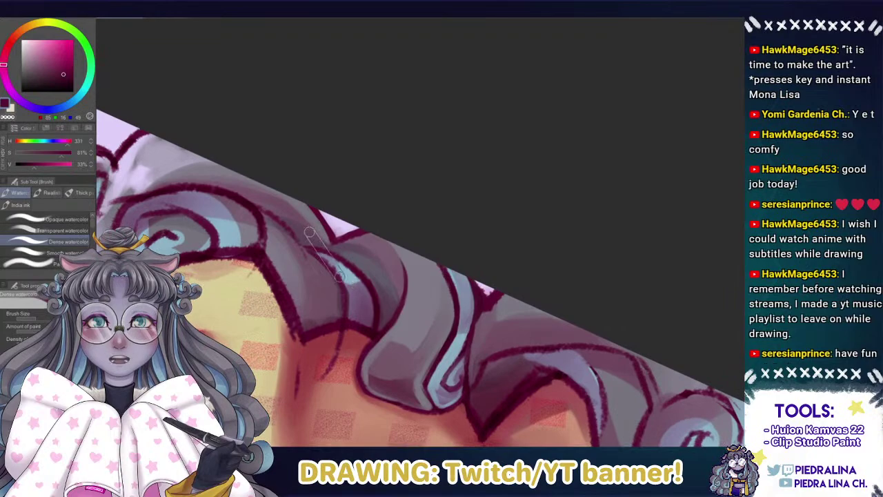
pyautogui.moveTo(311, 234)
pyautogui.mouseDown()
pyautogui.moveTo(317, 287)
pyautogui.moveTo(256, 281)
pyautogui.mouseUp()
pyautogui.moveTo(413, 290); pyautogui.dragTo(319, 261)
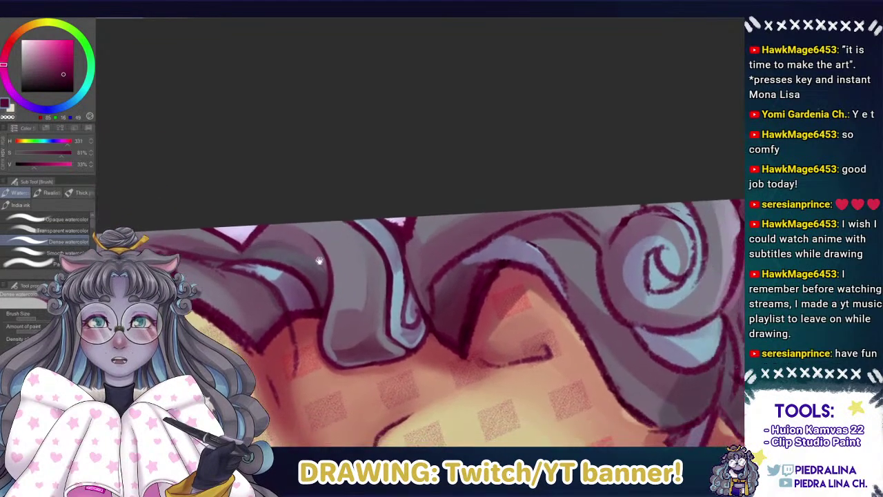
pyautogui.scroll(1, 345, 259)
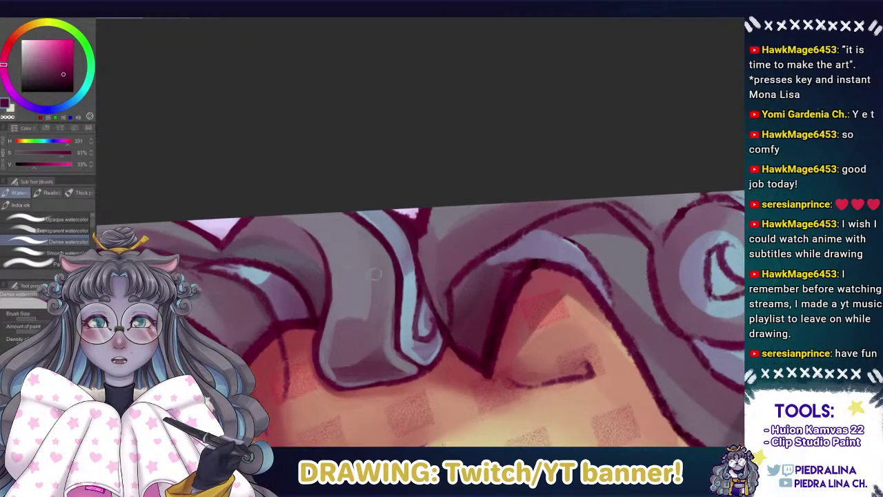
pyautogui.keyDown('alt'); pyautogui.click(407, 310); pyautogui.keyUp('alt')
pyautogui.moveTo(404, 281)
pyautogui.mouseDown()
pyautogui.moveTo(403, 303)
pyautogui.moveTo(406, 281)
pyautogui.moveTo(402, 340)
pyautogui.moveTo(400, 275)
pyautogui.moveTo(404, 342)
pyautogui.mouseUp()
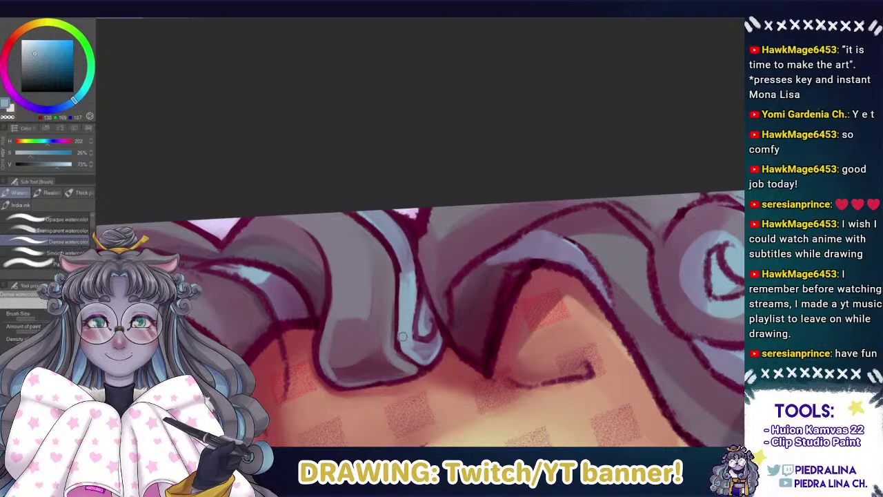
pyautogui.moveTo(396, 267); pyautogui.dragTo(403, 295)
pyautogui.moveTo(388, 240); pyautogui.dragTo(402, 288)
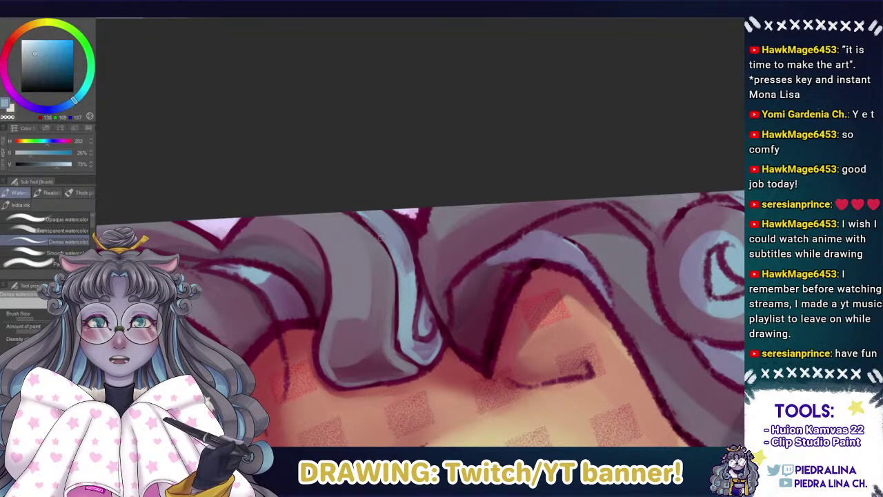
# Refine the line between the hanging lock and its light-blue strip, alternating sampled dark plum and hair grey.
pyautogui.keyDown('alt'); pyautogui.click(400, 345); pyautogui.keyUp('alt')
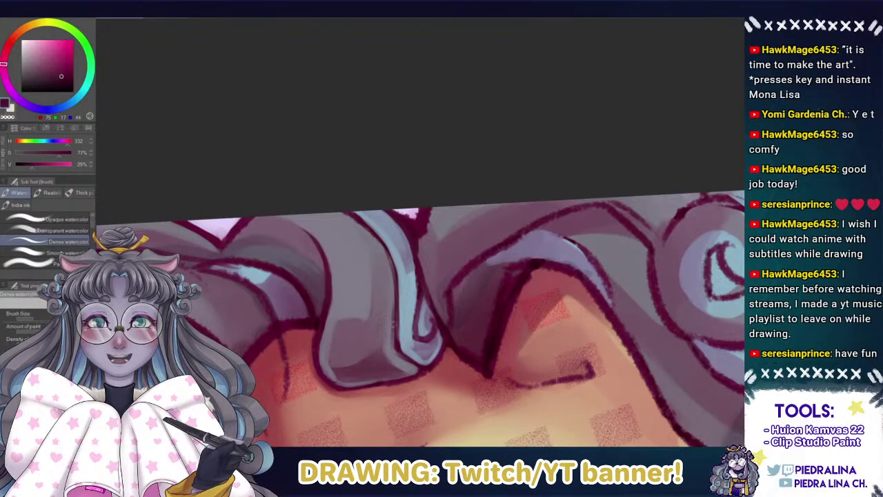
pyautogui.keyDown('alt'); pyautogui.click(398, 344); pyautogui.keyUp('alt')
pyautogui.moveTo(396, 296); pyautogui.dragTo(379, 244)
pyautogui.keyDown('alt'); pyautogui.click(352, 215); pyautogui.keyUp('alt')
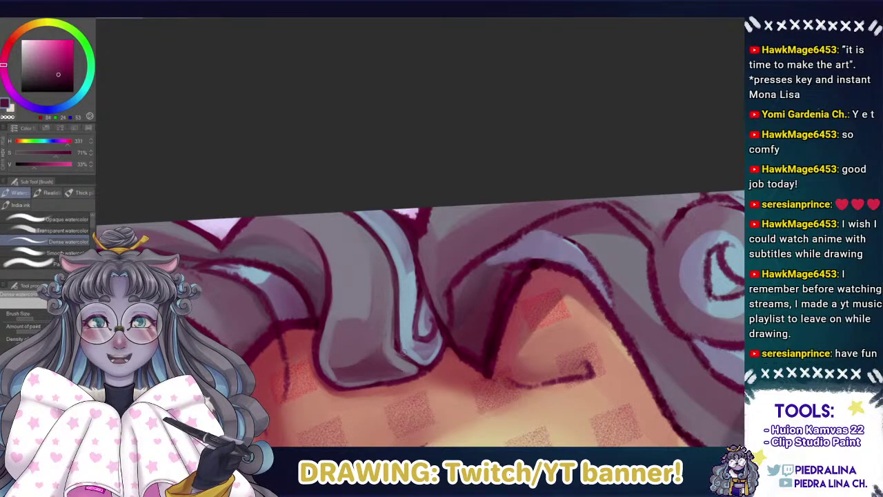
pyautogui.keyDown('alt'); pyautogui.click(397, 360); pyautogui.keyUp('alt')
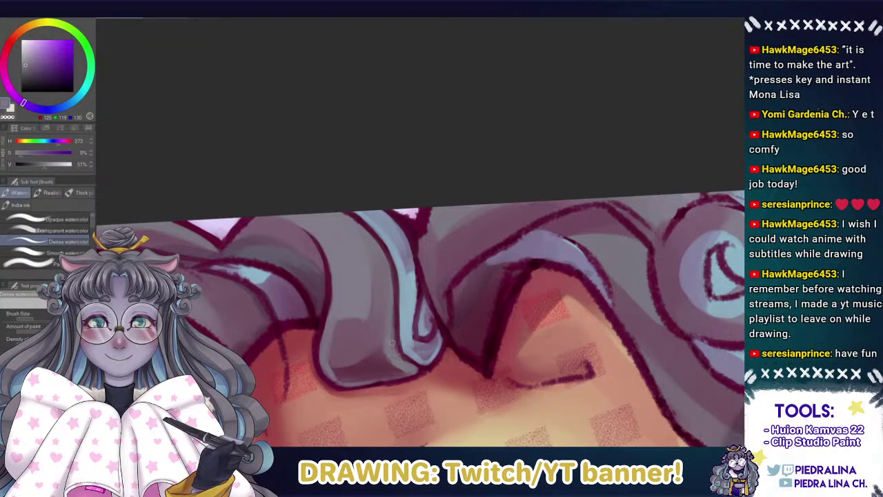
pyautogui.keyDown('alt'); pyautogui.click(397, 294); pyautogui.keyUp('alt')
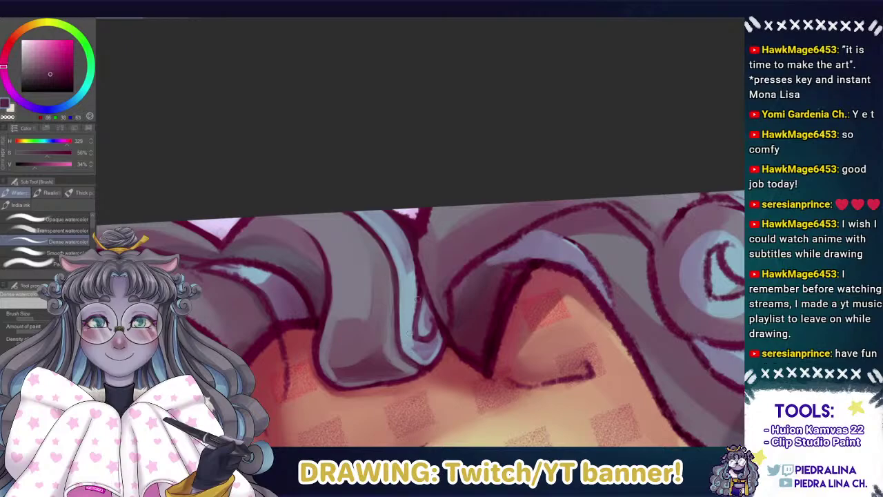
# Tidy the small background gap between the hanging locks, using sampled dark plum for its edge and sampled lilac for its fill.
pyautogui.keyDown('alt'); pyautogui.click(410, 232); pyautogui.keyUp('alt')
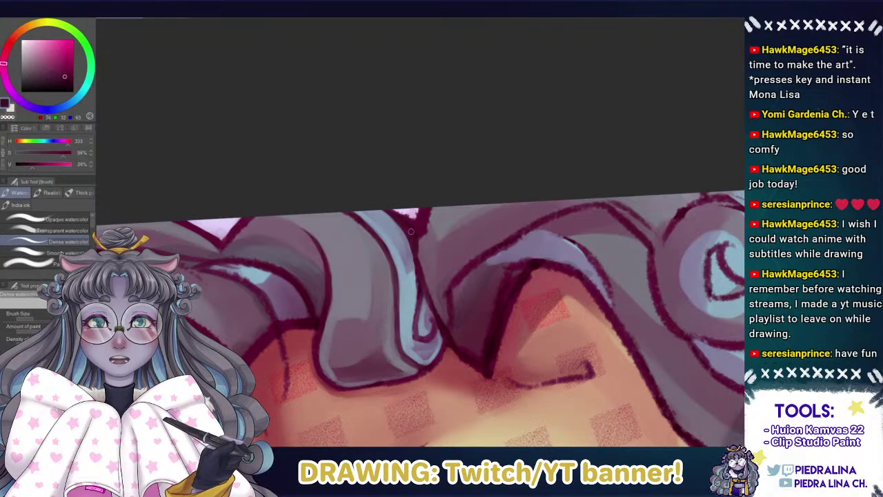
pyautogui.moveTo(388, 207)
pyautogui.mouseDown()
pyautogui.moveTo(353, 204)
pyautogui.moveTo(376, 223)
pyautogui.mouseUp()
pyautogui.keyDown('alt'); pyautogui.click(375, 214); pyautogui.keyUp('alt')
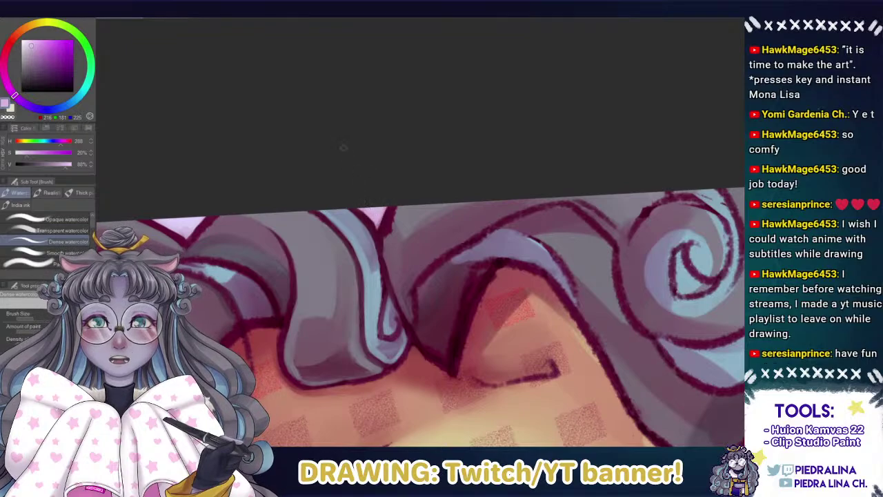
pyautogui.keyDown('alt'); pyautogui.click(186, 223); pyautogui.keyUp('alt')
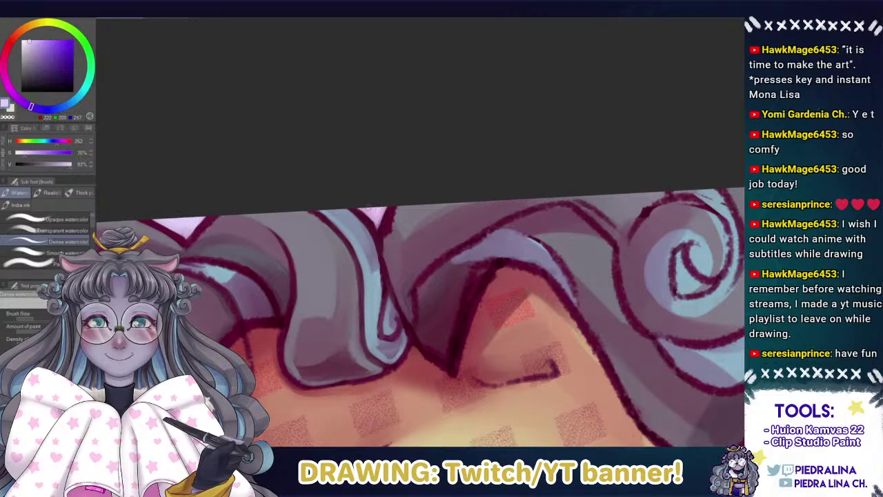
pyautogui.keyDown('alt'); pyautogui.click(372, 210); pyautogui.keyUp('alt')
pyautogui.moveTo(370, 223); pyautogui.dragTo(343, 225)
pyautogui.moveTo(312, 174); pyautogui.dragTo(336, 144)
# Blend the hair shading under the background gap and beside the plum outline with sampled hair grey, mauve and blue-grey.
pyautogui.keyDown('alt'); pyautogui.click(379, 210); pyautogui.keyUp('alt')
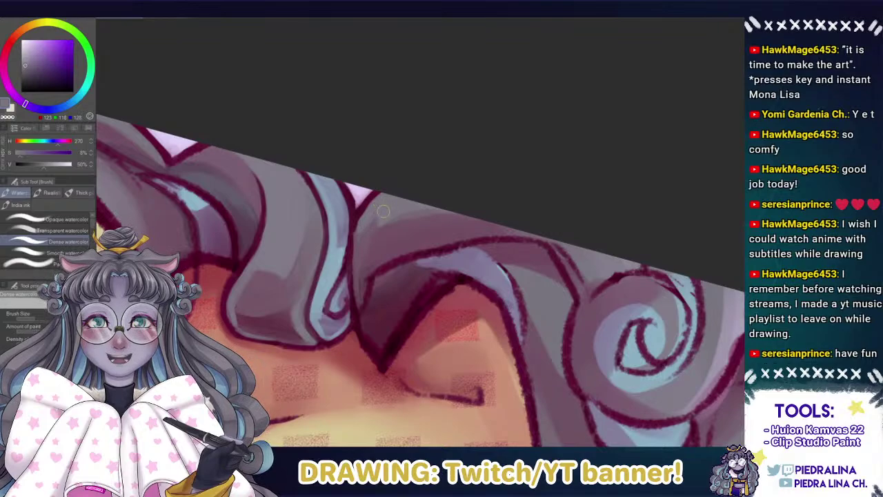
pyautogui.keyDown('alt'); pyautogui.click(364, 225); pyautogui.keyUp('alt')
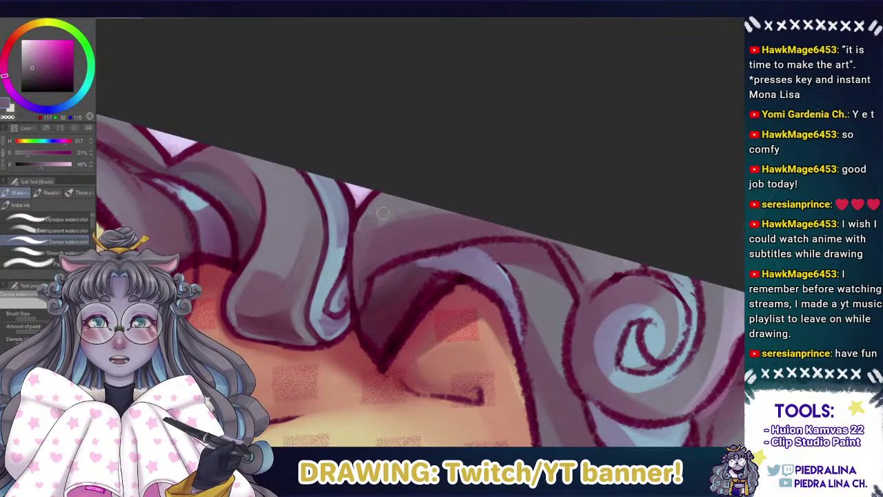
pyautogui.keyDown('alt'); pyautogui.click(376, 215); pyautogui.keyUp('alt')
pyautogui.keyDown('alt'); pyautogui.click(374, 221); pyautogui.keyUp('alt')
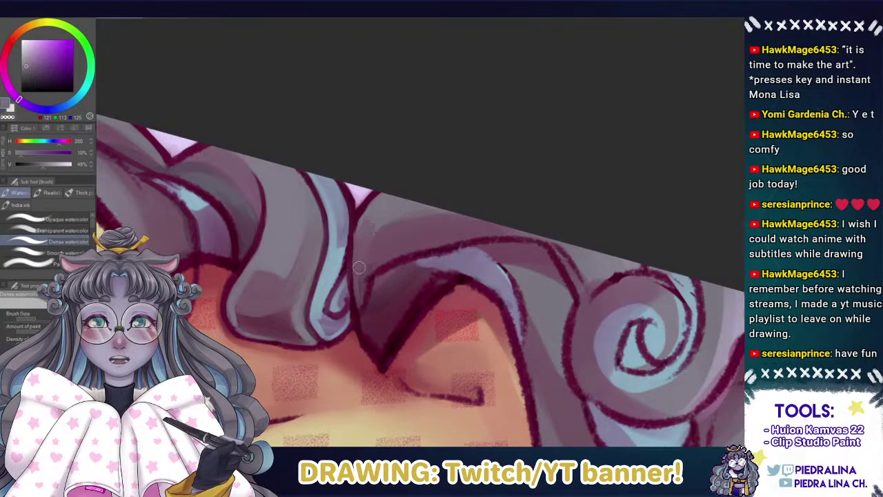
pyautogui.moveTo(289, 147); pyautogui.dragTo(303, 162)
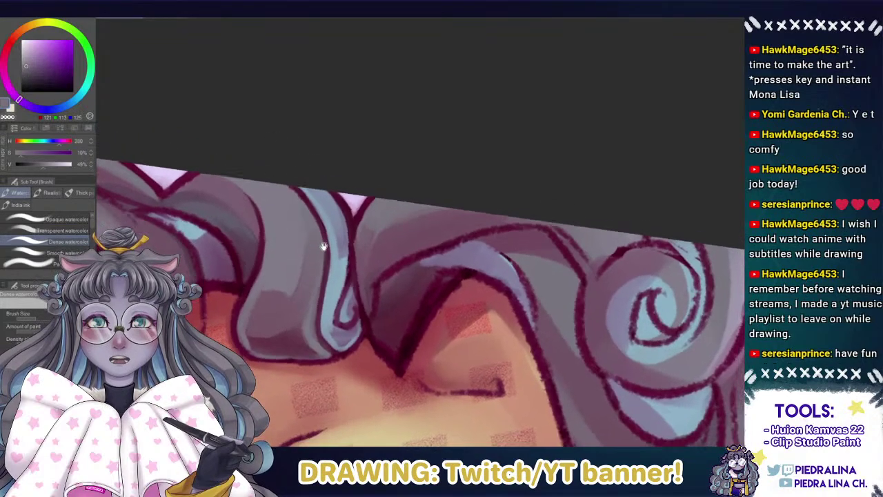
pyautogui.moveTo(324, 246); pyautogui.dragTo(353, 216)
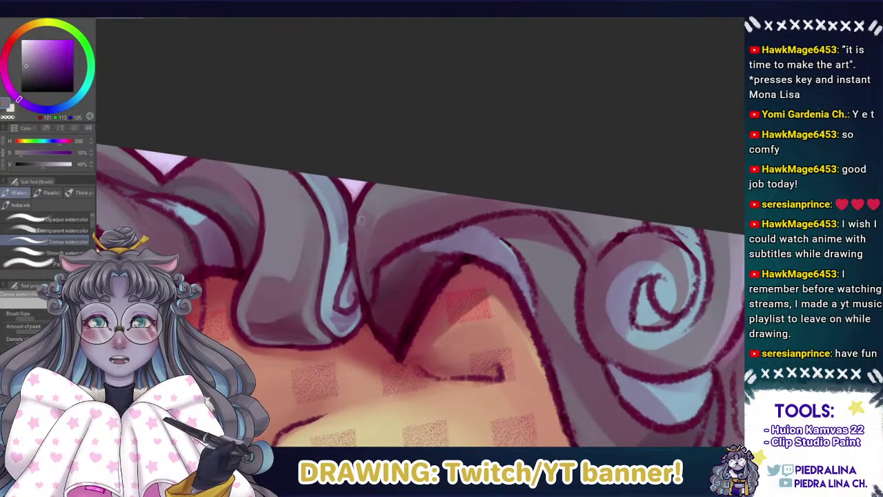
pyautogui.moveTo(296, 174)
pyautogui.mouseDown()
pyautogui.moveTo(246, 164)
pyautogui.moveTo(297, 204)
pyautogui.mouseUp()
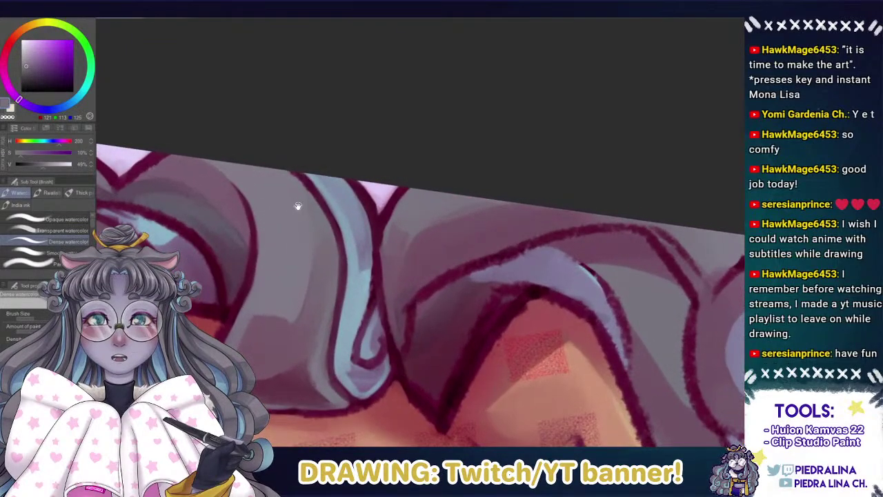
pyautogui.moveTo(332, 280)
pyautogui.mouseDown()
pyautogui.moveTo(340, 242)
pyautogui.moveTo(327, 238)
pyautogui.moveTo(338, 248)
pyautogui.mouseUp()
# Mirror the canvas view and fill out the light-blue strip of the curled lock with long strokes of blue sampled from it.
pyautogui.keyDown('alt'); pyautogui.click(355, 259); pyautogui.keyUp('alt')
pyautogui.scroll(1, 338, 249)
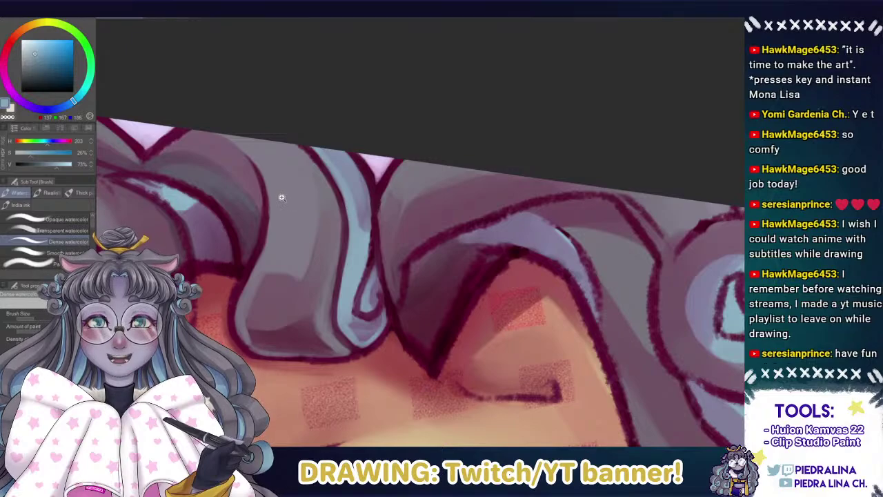
pyautogui.moveTo(282, 193); pyautogui.dragTo(297, 218)
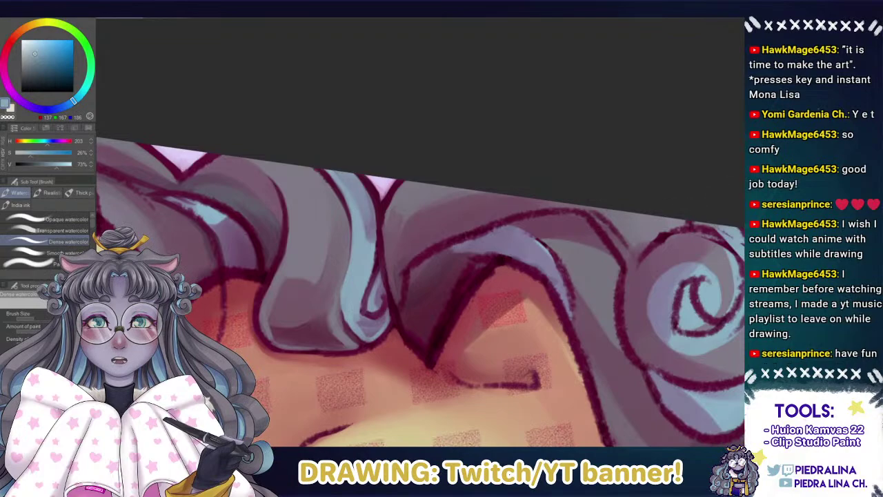
pyautogui.press('h')
pyautogui.moveTo(455, 270); pyautogui.dragTo(367, 259)
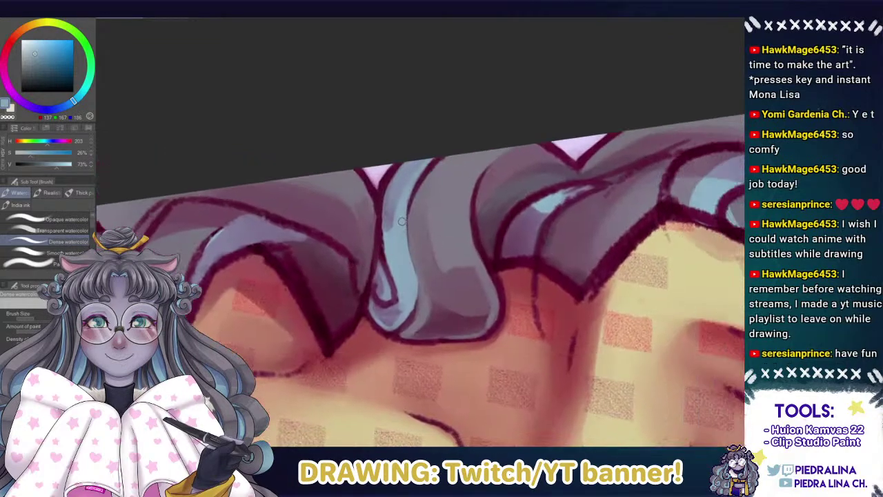
pyautogui.moveTo(412, 242); pyautogui.dragTo(415, 298)
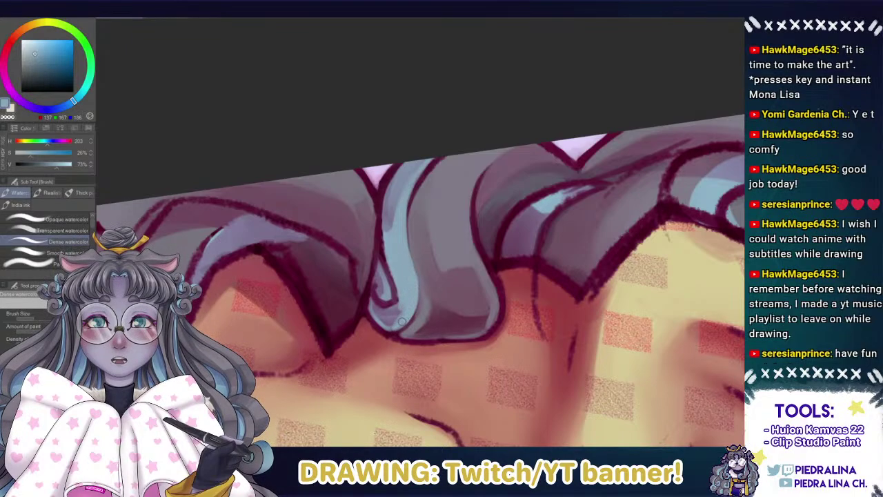
pyautogui.moveTo(413, 290); pyautogui.dragTo(396, 328)
pyautogui.moveTo(408, 267)
pyautogui.mouseDown()
pyautogui.moveTo(380, 260)
pyautogui.moveTo(389, 298)
pyautogui.mouseUp()
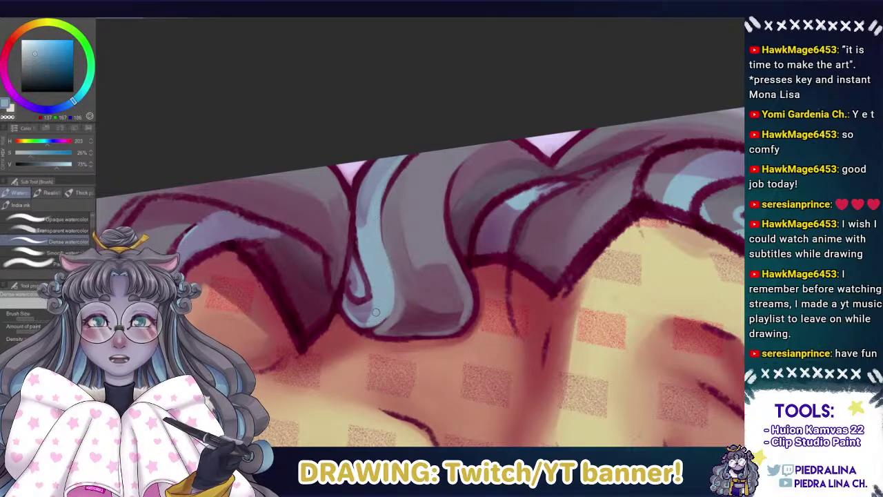
# Refine the thin line between the light-blue strip and the lock, alternating sampled dark plum and hair grey.
pyautogui.keyDown('alt'); pyautogui.click(379, 204); pyautogui.keyUp('alt')
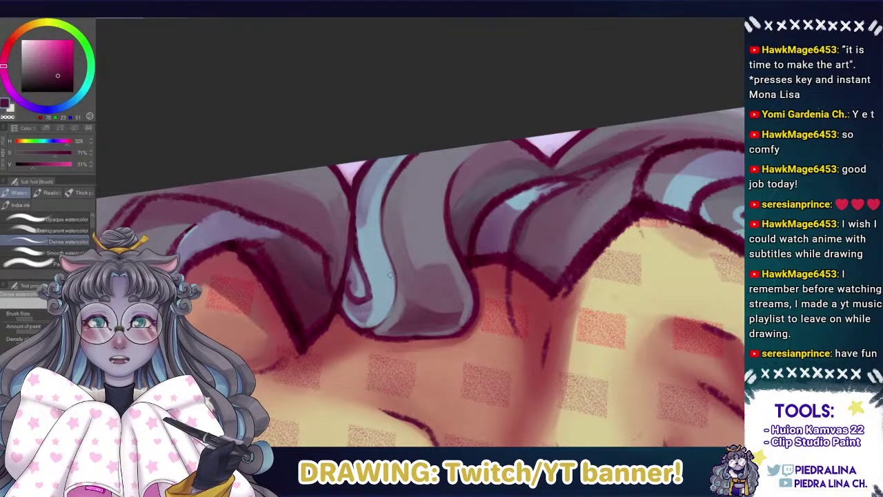
pyautogui.keyDown('alt'); pyautogui.click(392, 314); pyautogui.keyUp('alt')
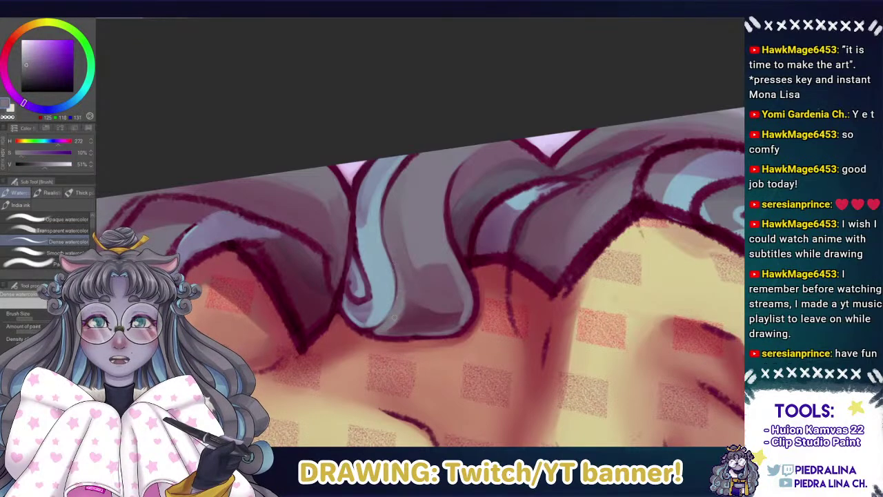
pyautogui.keyDown('alt'); pyautogui.click(405, 314); pyautogui.keyUp('alt')
pyautogui.moveTo(412, 271); pyautogui.dragTo(351, 265)
pyautogui.keyDown('alt'); pyautogui.click(400, 272); pyautogui.keyUp('alt')
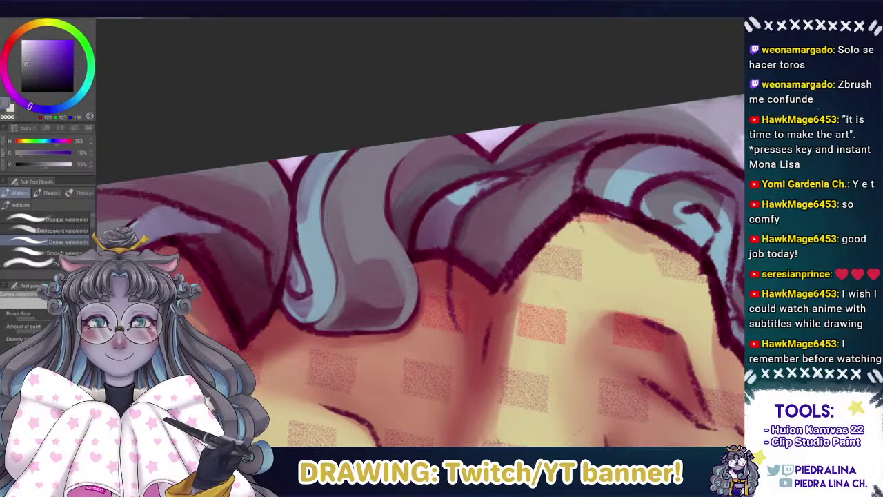
# Redraw the curved outer outline of the hanging lock down to the blanket in sampled dark plum.
pyautogui.keyDown('alt'); pyautogui.click(389, 211); pyautogui.keyUp('alt')
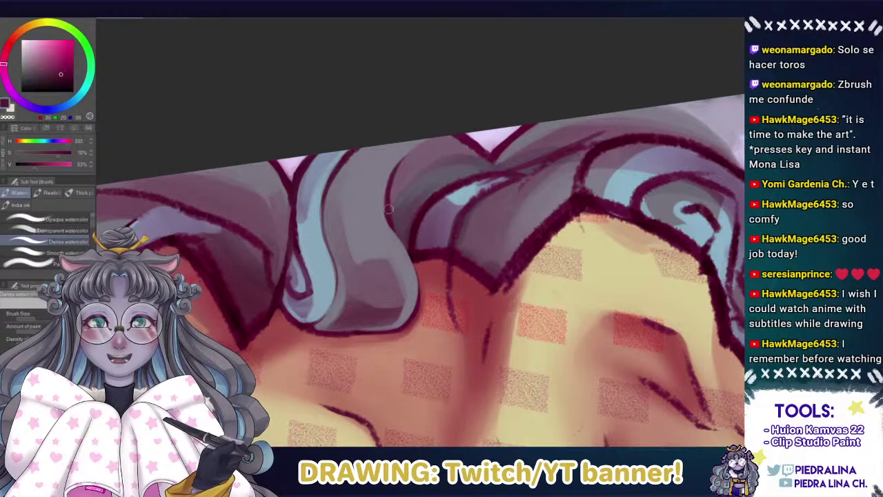
pyautogui.keyDown('alt'); pyautogui.click(418, 254); pyautogui.keyUp('alt')
pyautogui.moveTo(383, 201); pyautogui.dragTo(400, 241)
pyautogui.moveTo(389, 215)
pyautogui.mouseDown()
pyautogui.moveTo(415, 259)
pyautogui.moveTo(395, 230)
pyautogui.moveTo(418, 288)
pyautogui.mouseUp()
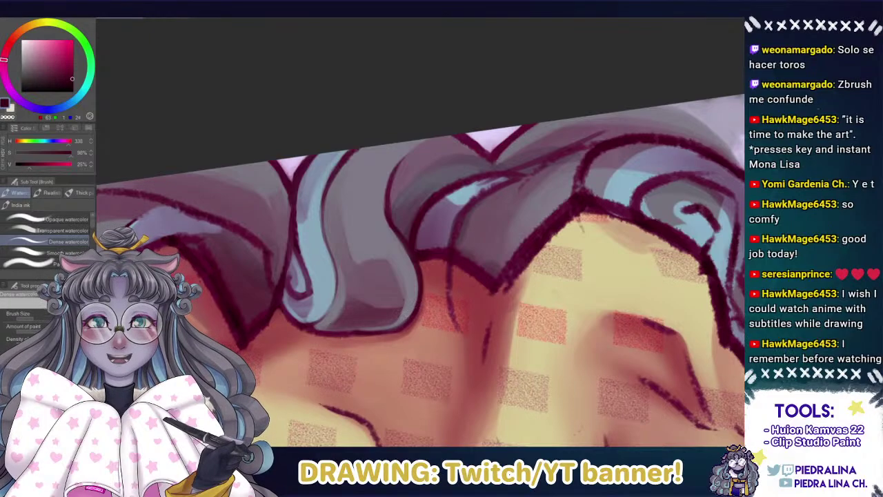
# Clean up the outline along the hanging lock's lower edge, alternating sampled hair grey, blanket red and dark plum.
pyautogui.keyDown('alt'); pyautogui.click(387, 320); pyautogui.keyUp('alt')
pyautogui.moveTo(338, 331); pyautogui.dragTo(382, 334)
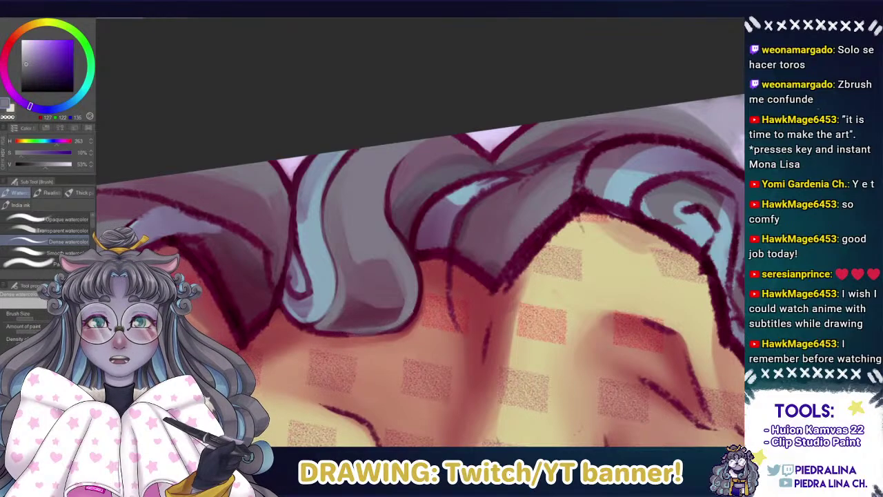
pyautogui.keyDown('alt'); pyautogui.click(407, 319); pyautogui.keyUp('alt')
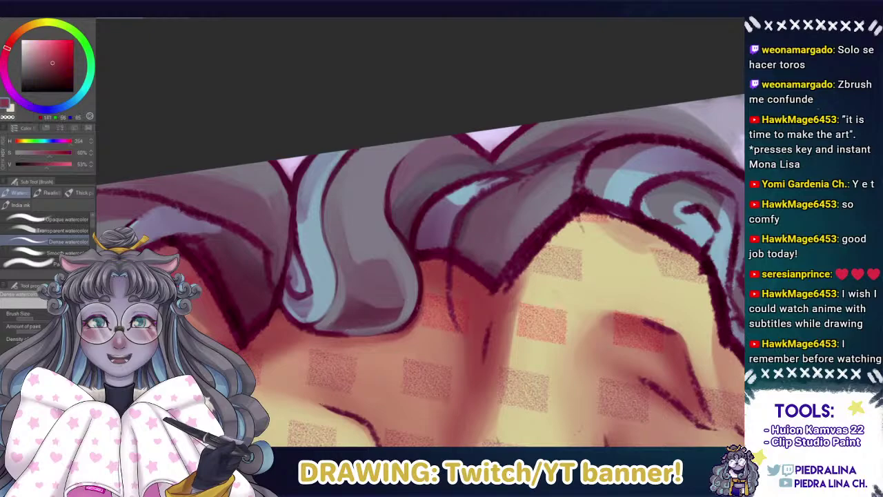
pyautogui.moveTo(380, 336)
pyautogui.mouseDown()
pyautogui.moveTo(335, 334)
pyautogui.moveTo(404, 325)
pyautogui.moveTo(315, 332)
pyautogui.moveTo(384, 333)
pyautogui.moveTo(344, 337)
pyautogui.mouseUp()
pyautogui.keyDown('alt'); pyautogui.click(336, 333); pyautogui.keyUp('alt')
pyautogui.keyDown('alt'); pyautogui.click(315, 331); pyautogui.keyUp('alt')
pyautogui.keyDown('alt'); pyautogui.click(405, 316); pyautogui.keyUp('alt')
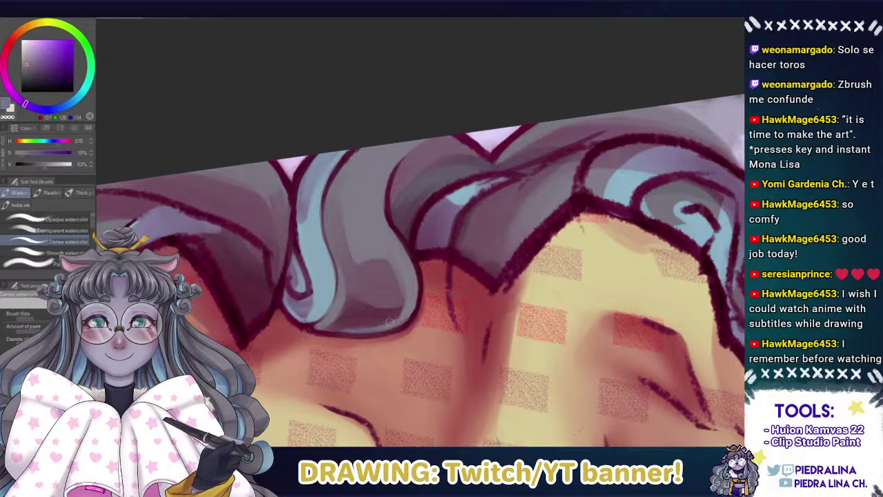
pyautogui.moveTo(375, 331); pyautogui.dragTo(327, 331)
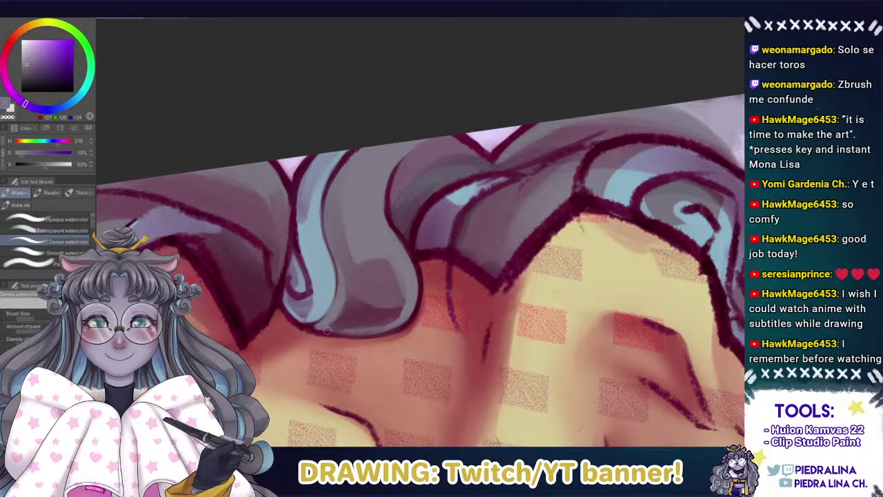
# Shade the inner edge of the light-blue strip with sampled plum and purple-grey down toward its small curl.
pyautogui.keyDown('alt'); pyautogui.click(388, 316); pyautogui.keyUp('alt')
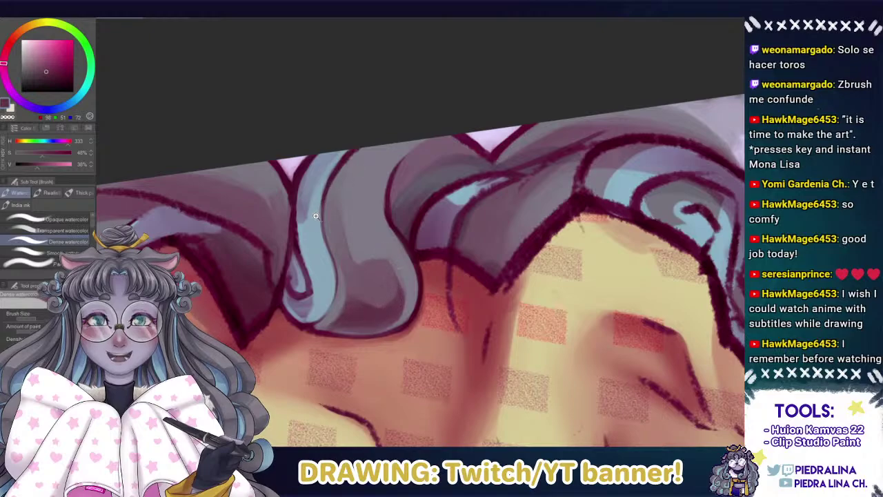
pyautogui.scroll(-5, 319, 202)
pyautogui.scroll(5, 310, 224)
pyautogui.scroll(-3, 309, 224)
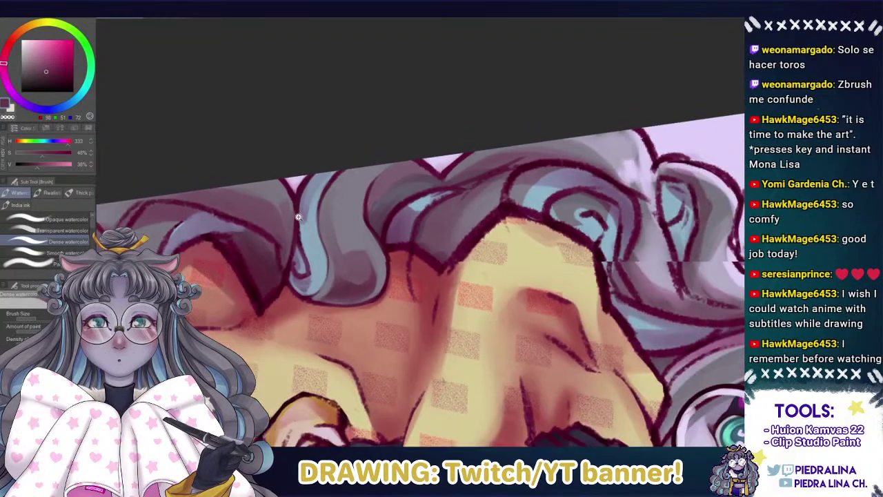
pyautogui.scroll(3, 309, 224)
pyautogui.moveTo(300, 189); pyautogui.dragTo(296, 222)
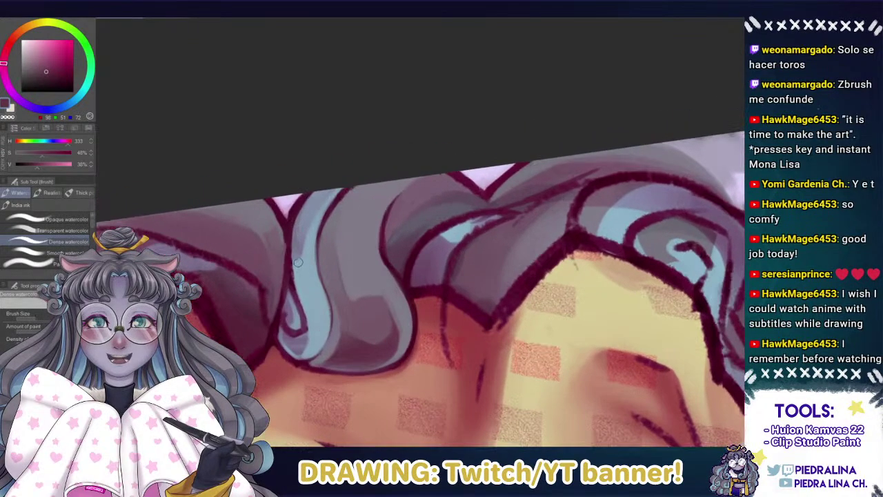
pyautogui.keyDown('alt'); pyautogui.click(296, 265); pyautogui.keyUp('alt')
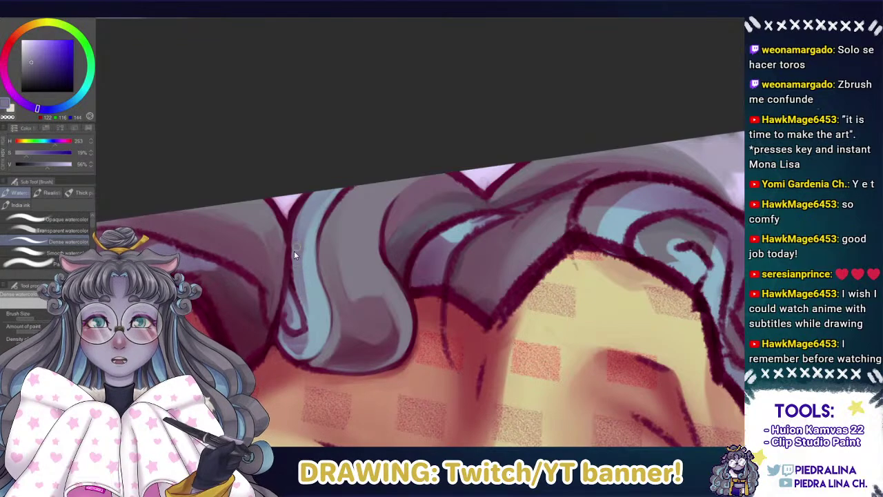
pyautogui.scroll(-2, 295, 253)
pyautogui.scroll(1, 295, 253)
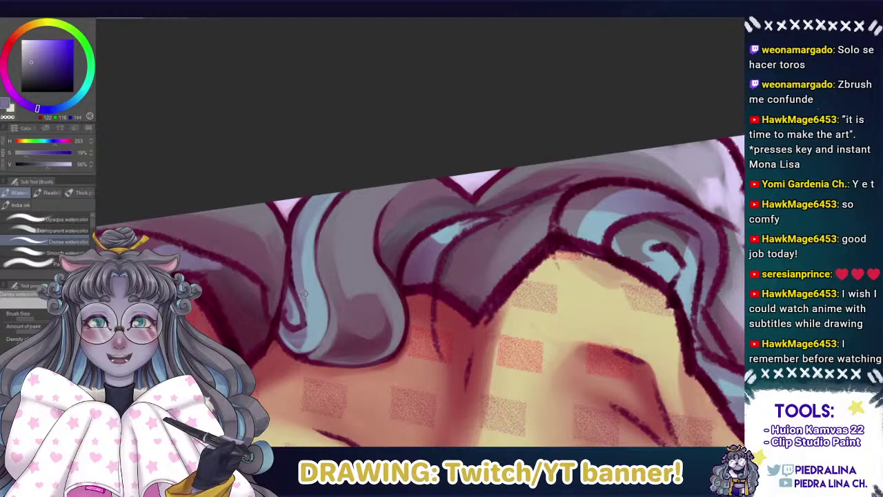
# Paint over the small curl inside the light-blue strip with purple-grey sampled from the strip, undoing one stroke along the way.
pyautogui.moveTo(336, 239)
pyautogui.mouseDown()
pyautogui.moveTo(301, 241)
pyautogui.moveTo(283, 229)
pyautogui.mouseUp()
pyautogui.keyDown('alt'); pyautogui.click(324, 232); pyautogui.keyUp('alt')
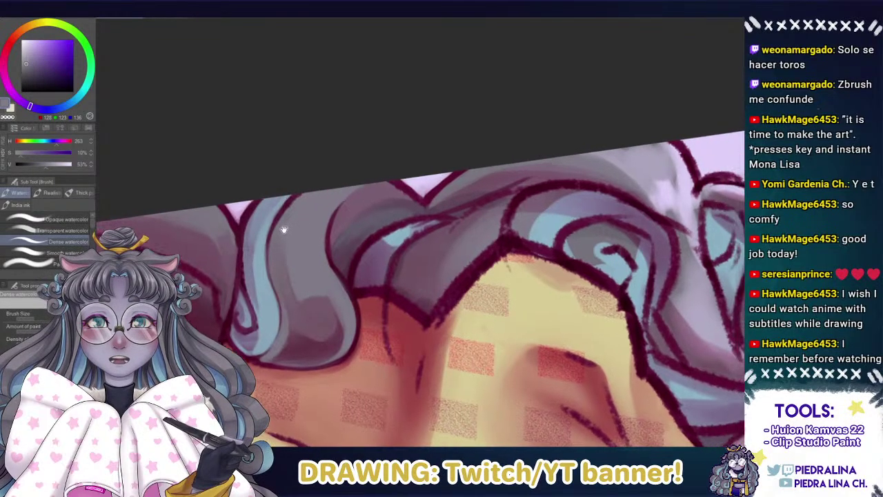
pyautogui.moveTo(250, 199)
pyautogui.mouseDown()
pyautogui.moveTo(276, 130)
pyautogui.moveTo(304, 135)
pyautogui.mouseUp()
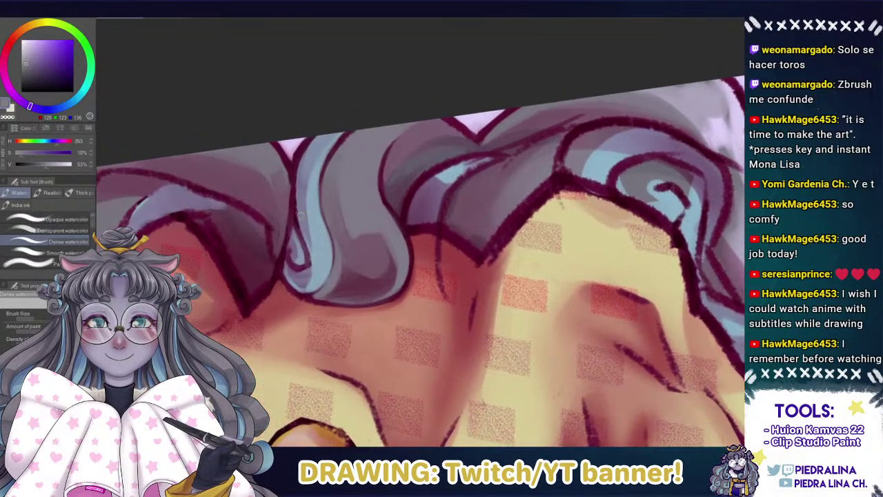
pyautogui.keyDown('alt'); pyautogui.click(303, 219); pyautogui.keyUp('alt')
pyautogui.moveTo(301, 211)
pyautogui.mouseDown()
pyautogui.moveTo(310, 272)
pyautogui.moveTo(300, 206)
pyautogui.moveTo(302, 268)
pyautogui.mouseUp()
pyautogui.hotkey('ctrl', 'z')
pyautogui.keyDown('alt'); pyautogui.click(302, 218); pyautogui.keyUp('alt')
pyautogui.moveTo(301, 229); pyautogui.dragTo(300, 267)
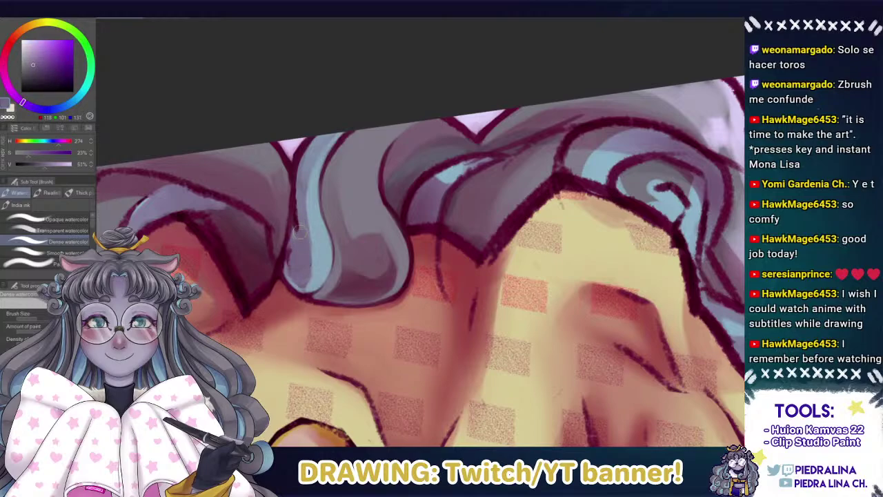
pyautogui.moveTo(298, 228)
pyautogui.mouseDown()
pyautogui.moveTo(290, 265)
pyautogui.moveTo(297, 213)
pyautogui.moveTo(342, 276)
pyautogui.moveTo(339, 295)
pyautogui.mouseUp()
# Refine the outline of the light-blue strip with a smaller brush in sampled dark plum, undoing one stroke, and touch up its lower end in light blue.
pyautogui.keyDown('alt'); pyautogui.click(310, 189); pyautogui.keyUp('alt')
pyautogui.press('[')
pyautogui.hotkey('ctrl', 'z')
pyautogui.press('[')
pyautogui.press('[')
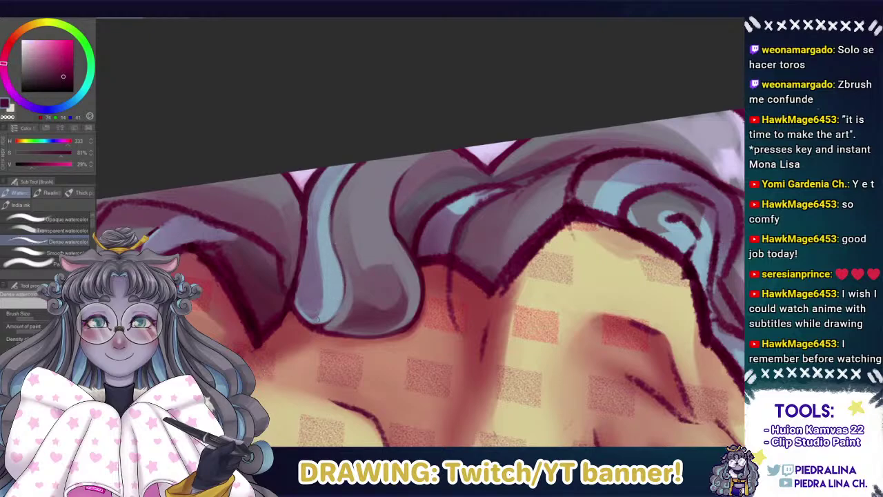
pyautogui.keyDown('alt'); pyautogui.click(327, 308); pyautogui.keyUp('alt')
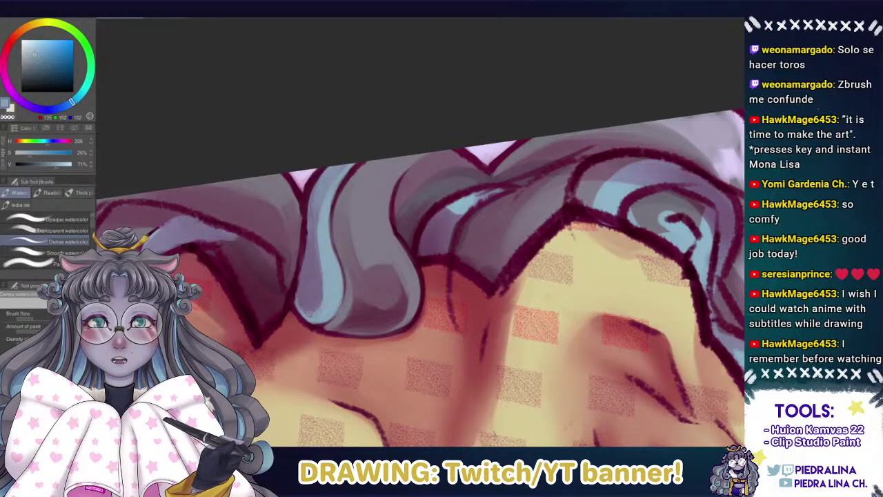
# Clean up the outlines around the strip's upper end and the adjacent background gap, alternating sampled dark plum and lavender.
pyautogui.keyDown('alt'); pyautogui.click(312, 183); pyautogui.keyUp('alt')
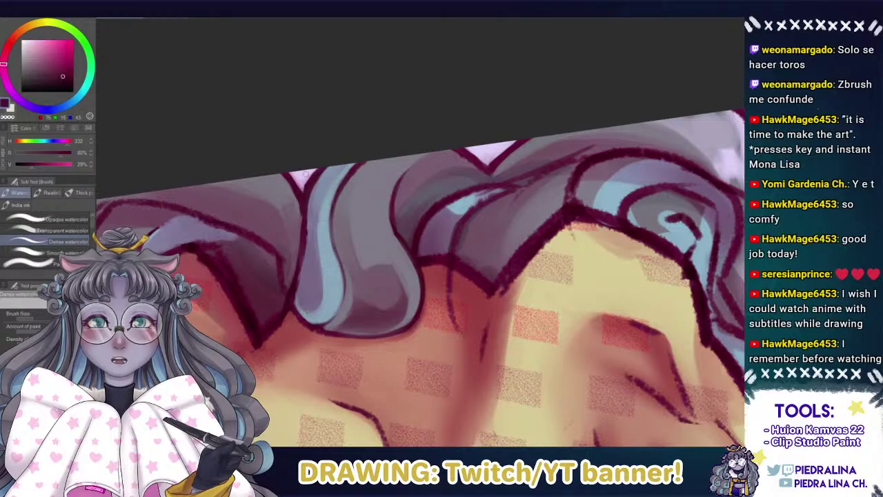
pyautogui.keyDown('alt'); pyautogui.click(306, 174); pyautogui.keyUp('alt')
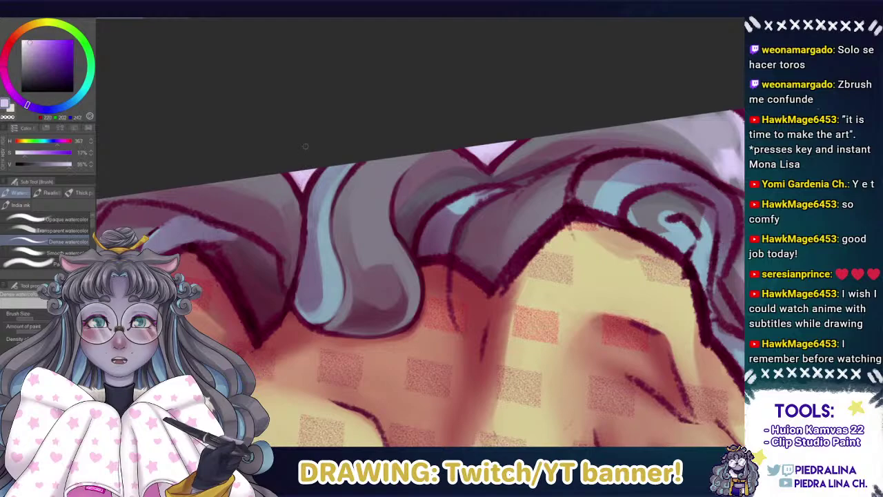
pyautogui.keyDown('alt'); pyautogui.click(316, 192); pyautogui.keyUp('alt')
pyautogui.keyDown('alt'); pyautogui.click(335, 198); pyautogui.keyUp('alt')
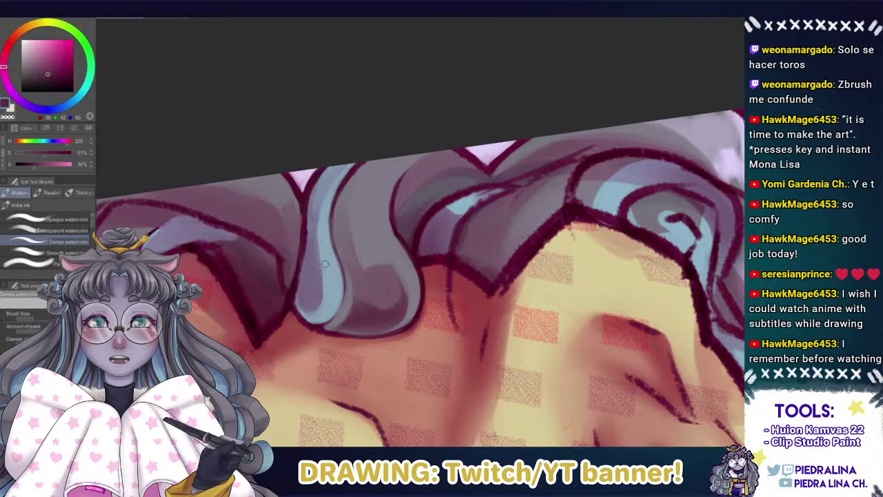
pyautogui.keyDown('alt'); pyautogui.click(294, 294); pyautogui.keyUp('alt')
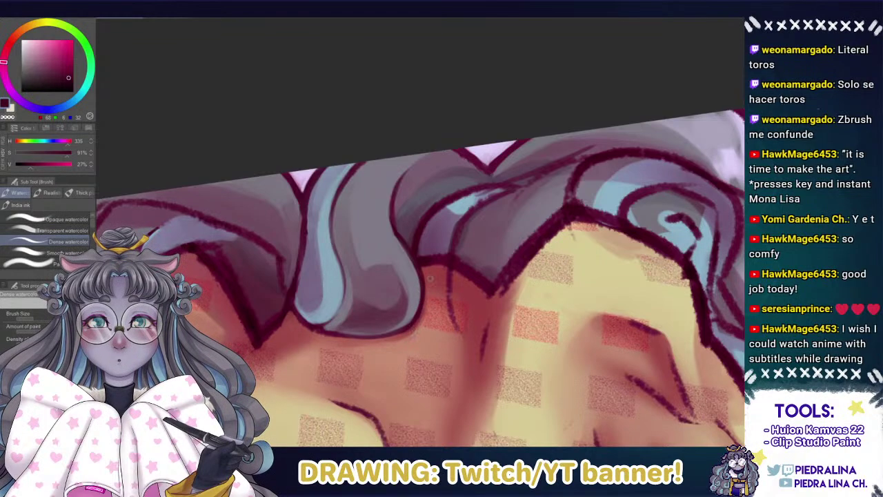
# Trim the blanket edge beside the hanging lock's rounded end with sampled blanket red and peach.
pyautogui.keyDown('alt'); pyautogui.click(433, 273); pyautogui.keyUp('alt')
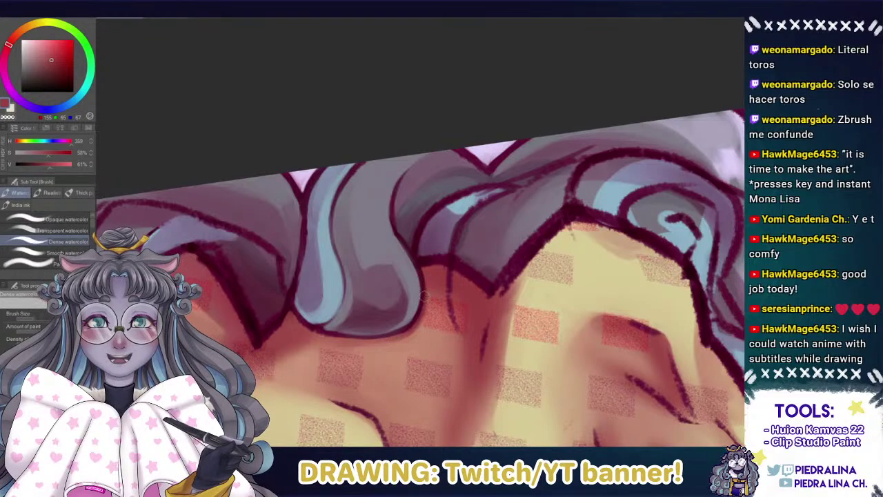
pyautogui.keyDown('alt'); pyautogui.click(420, 332); pyautogui.keyUp('alt')
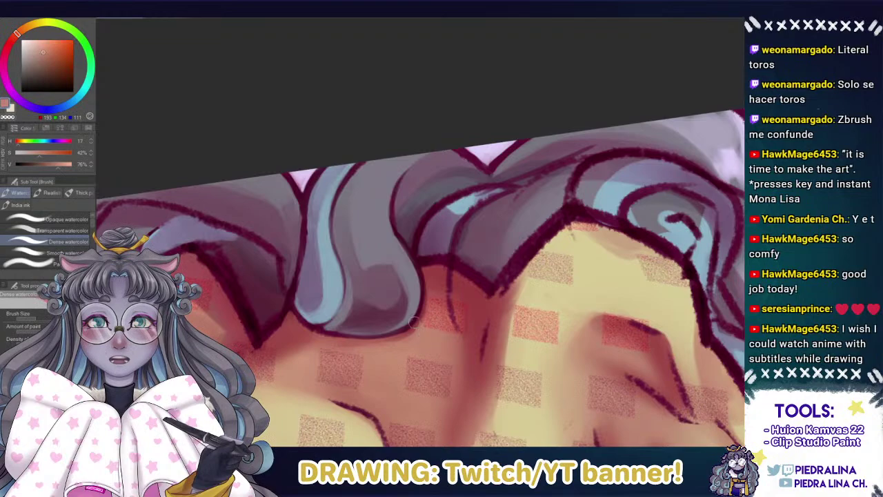
# Redraw the small curl inside the light-blue strip in sampled dark plum with the Dense watercolor brush.
pyautogui.press(',')
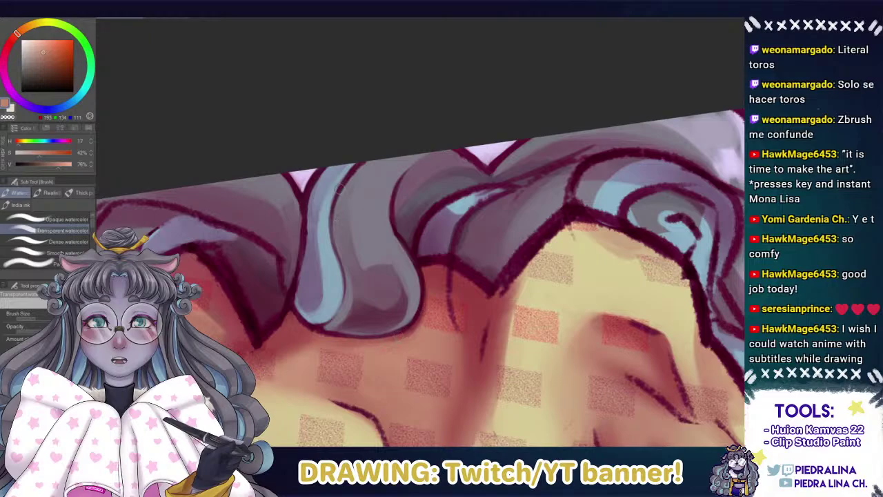
pyautogui.moveTo(313, 177); pyautogui.dragTo(327, 184)
pyautogui.keyDown('alt'); pyautogui.click(319, 203); pyautogui.keyUp('alt')
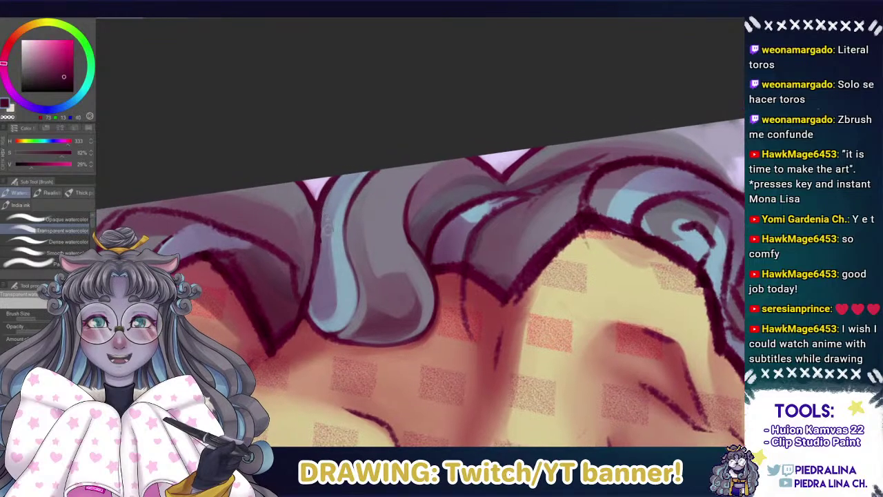
pyautogui.press('b')
pyautogui.press('b')
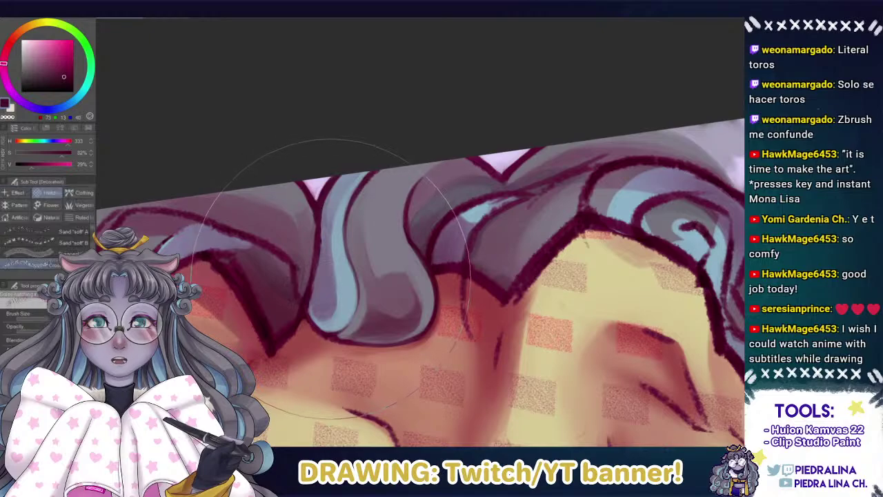
pyautogui.press('.')
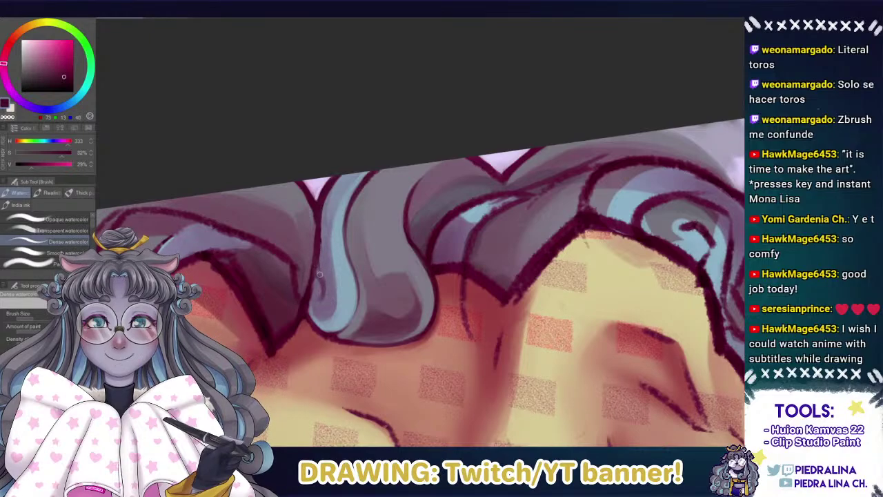
# Shade the light-blue strip's outer side below the background gap with sampled purple-grey and plum, undoing one stroke along the way.
pyautogui.keyDown('alt'); pyautogui.click(309, 228); pyautogui.keyUp('alt')
pyautogui.moveTo(311, 215); pyautogui.dragTo(311, 278)
pyautogui.hotkey('ctrl', 'z')
pyautogui.moveTo(262, 197)
pyautogui.mouseDown()
pyautogui.moveTo(229, 165)
pyautogui.moveTo(259, 204)
pyautogui.mouseUp()
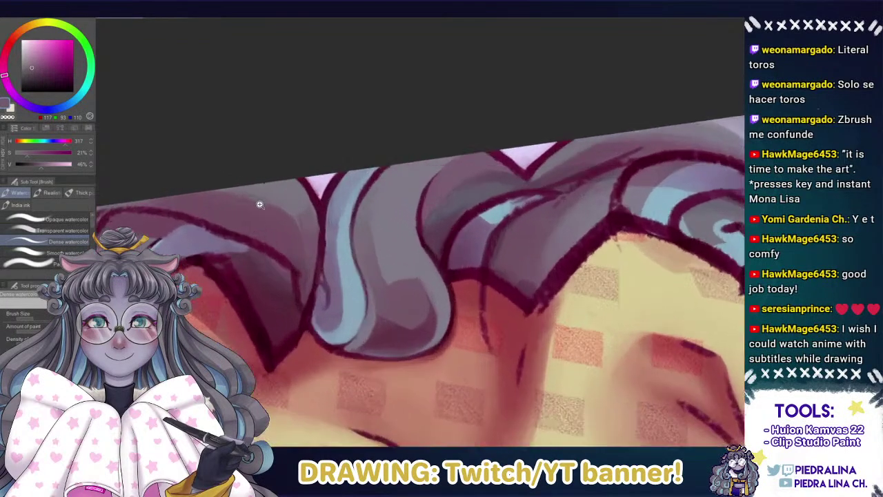
pyautogui.keyDown('alt'); pyautogui.click(335, 215); pyautogui.keyUp('alt')
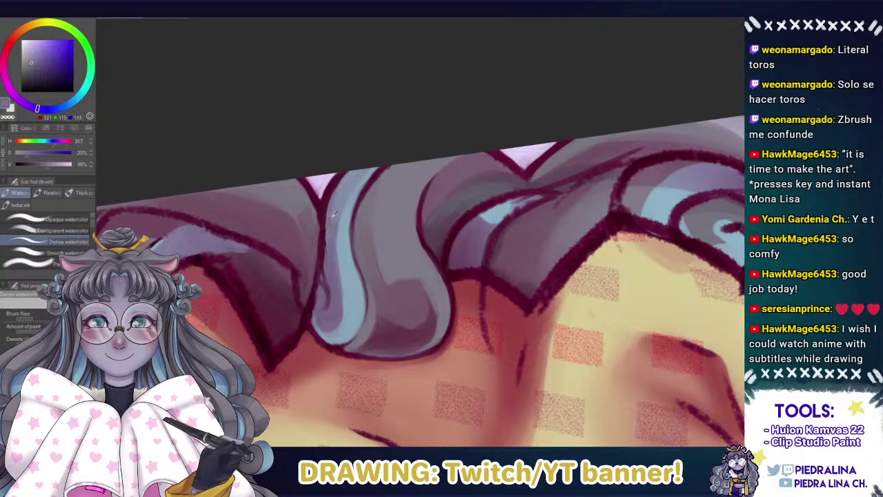
pyautogui.keyDown('alt'); pyautogui.click(326, 268); pyautogui.keyUp('alt')
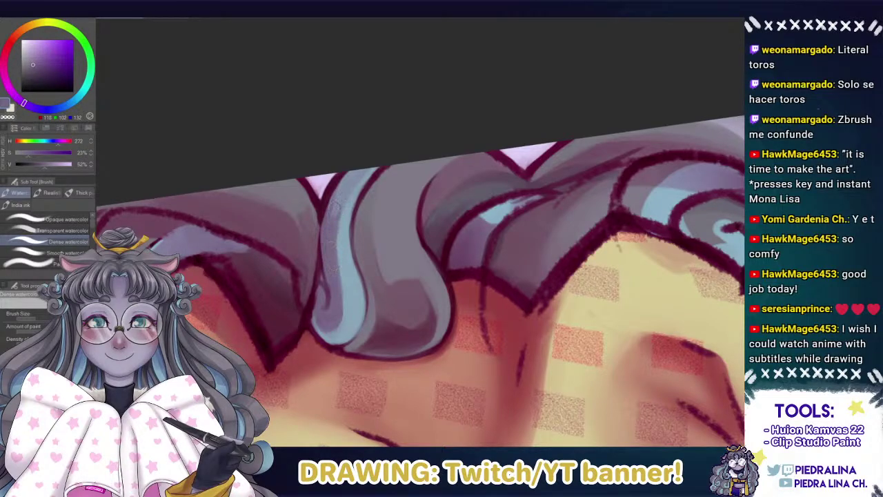
pyautogui.keyDown('alt'); pyautogui.click(342, 192); pyautogui.keyUp('alt')
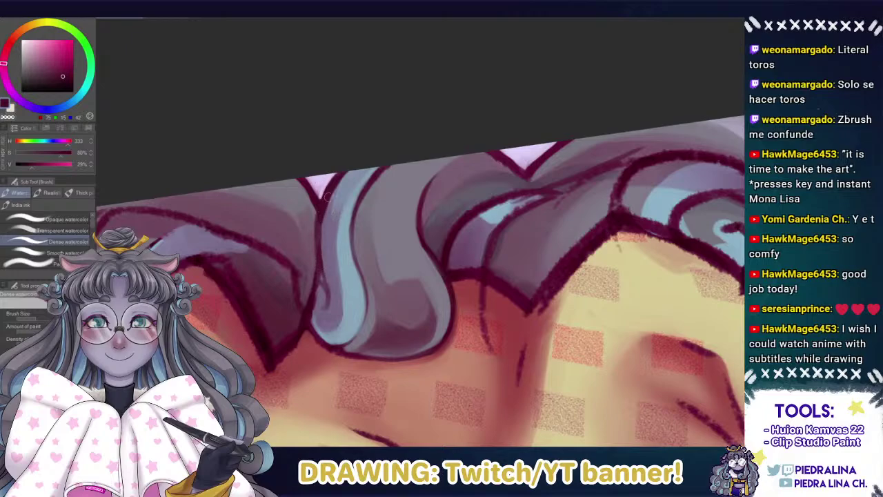
pyautogui.keyDown('alt'); pyautogui.click(325, 236); pyautogui.keyUp('alt')
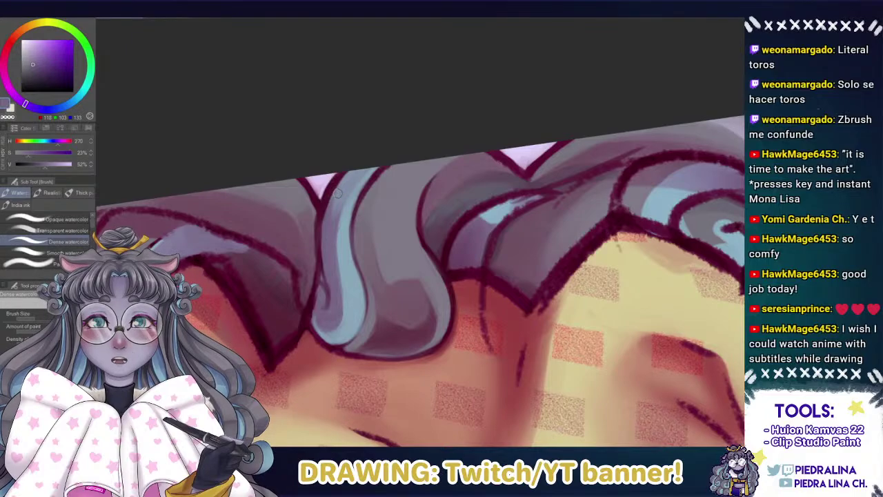
# Flip the canvas view horizontally and even out the strip's outline below the lavender gap, alternating sampled dark plum and purple-grey.
pyautogui.press('h')
pyautogui.moveTo(407, 251); pyautogui.dragTo(301, 305)
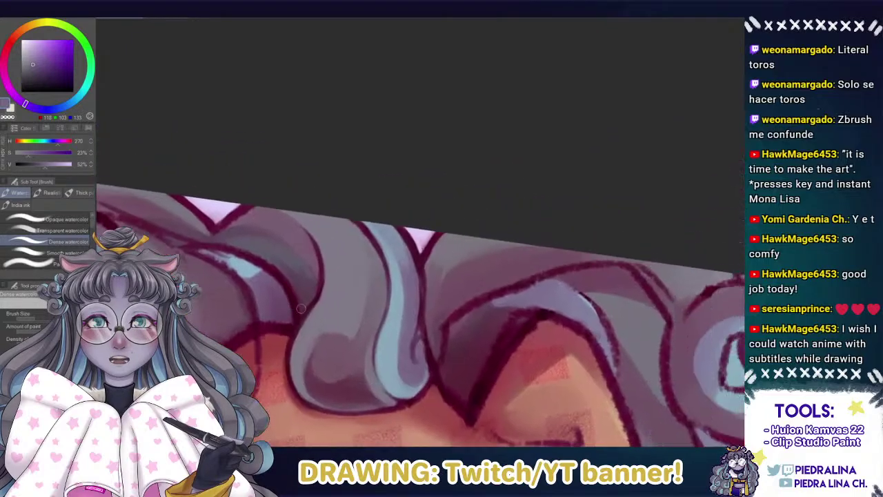
pyautogui.keyDown('alt'); pyautogui.click(417, 268); pyautogui.keyUp('alt')
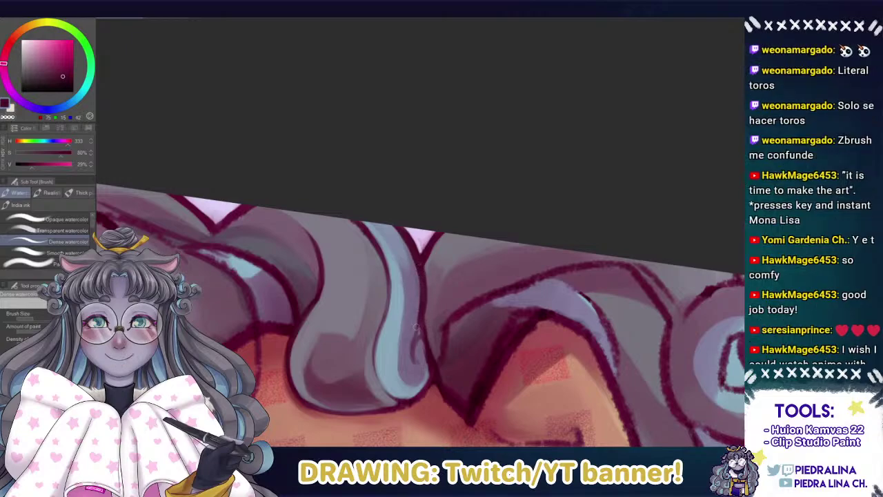
pyautogui.keyDown('alt'); pyautogui.click(416, 291); pyautogui.keyUp('alt')
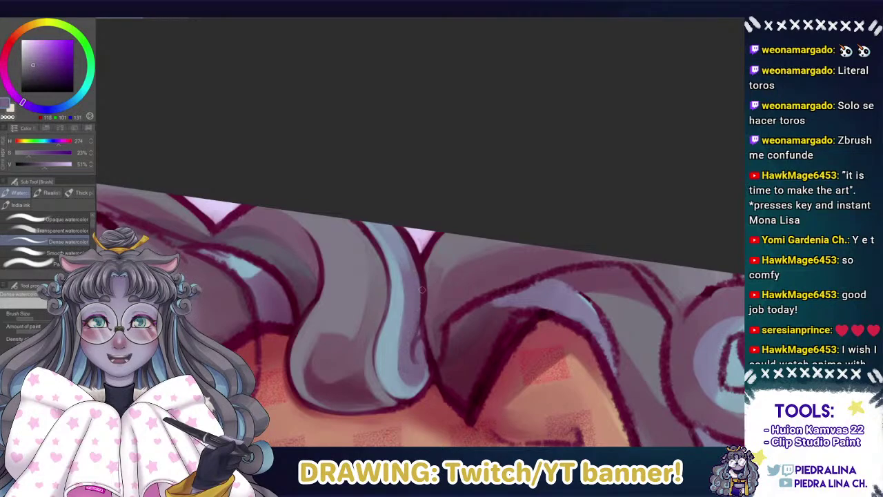
pyautogui.keyDown('alt'); pyautogui.click(422, 290); pyautogui.keyUp('alt')
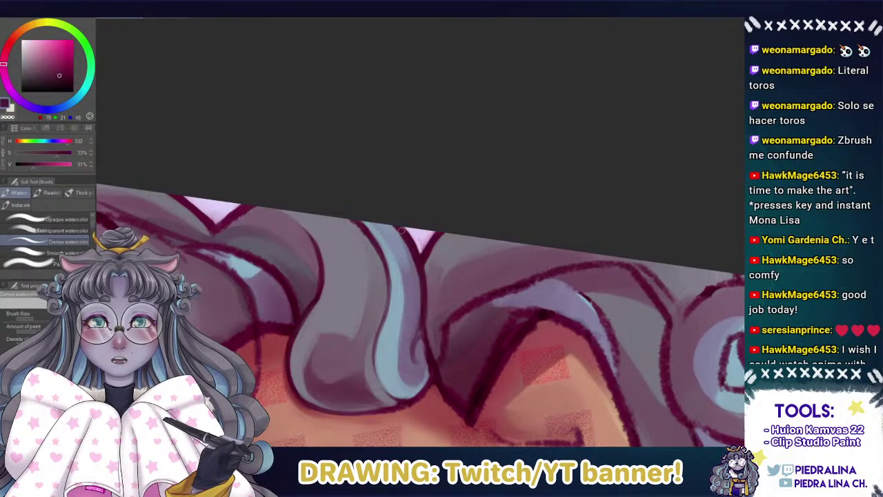
# Define the small curl at the strip's lower end and its junction with the outline in sampled deep plum and purple-grey.
pyautogui.moveTo(421, 326); pyautogui.dragTo(410, 296)
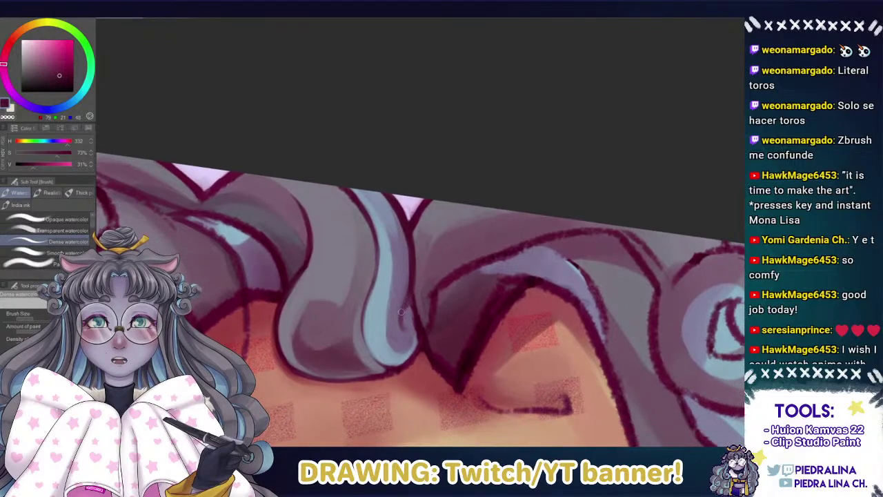
pyautogui.keyDown('alt'); pyautogui.click(417, 312); pyautogui.keyUp('alt')
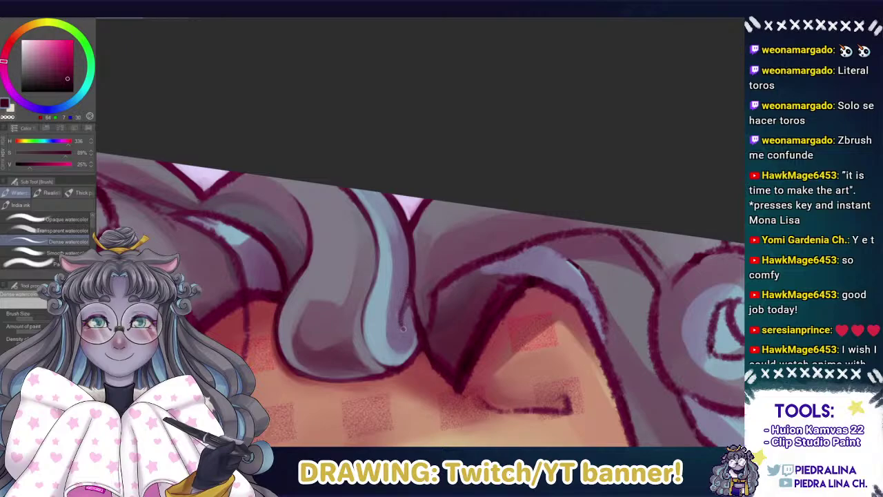
pyautogui.keyDown('alt'); pyautogui.click(407, 303); pyautogui.keyUp('alt')
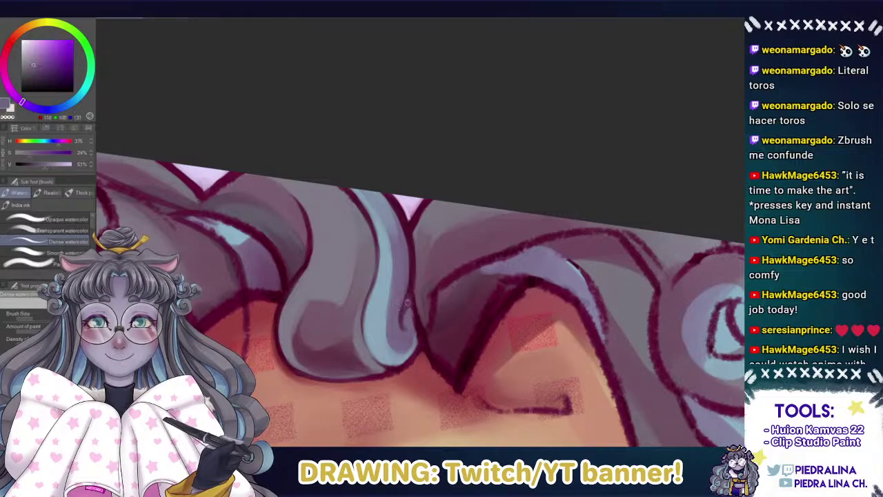
pyautogui.scroll(2, 401, 307)
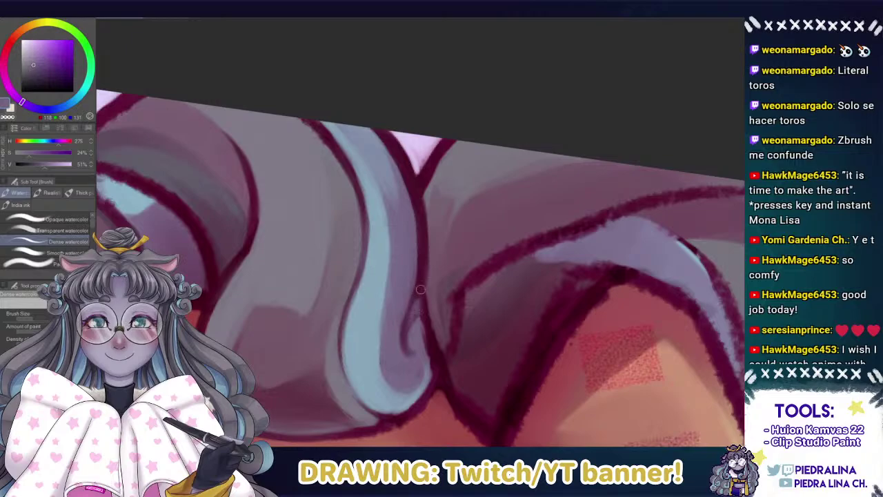
pyautogui.keyDown('alt'); pyautogui.click(422, 297); pyautogui.keyUp('alt')
pyautogui.keyDown('alt'); pyautogui.click(422, 298); pyautogui.keyUp('alt')
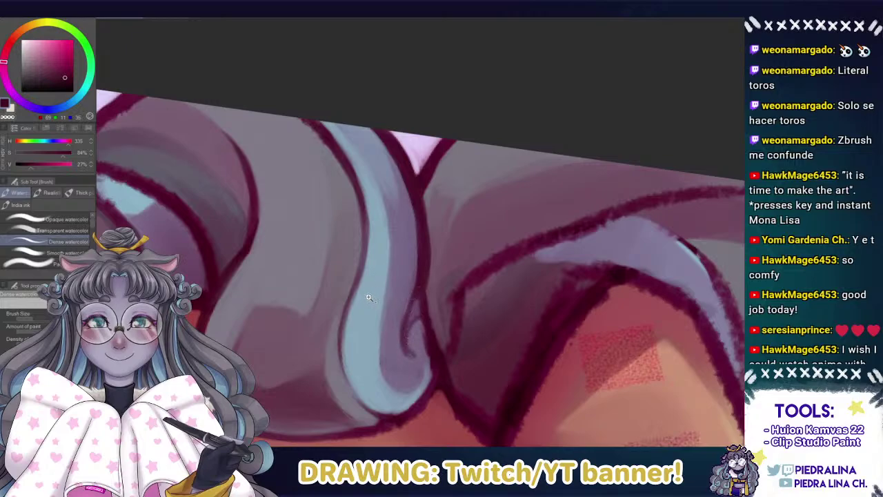
# Touch up the light-blue strip next to the small curl with light blue sampled from the strip.
pyautogui.moveTo(368, 296); pyautogui.dragTo(326, 251)
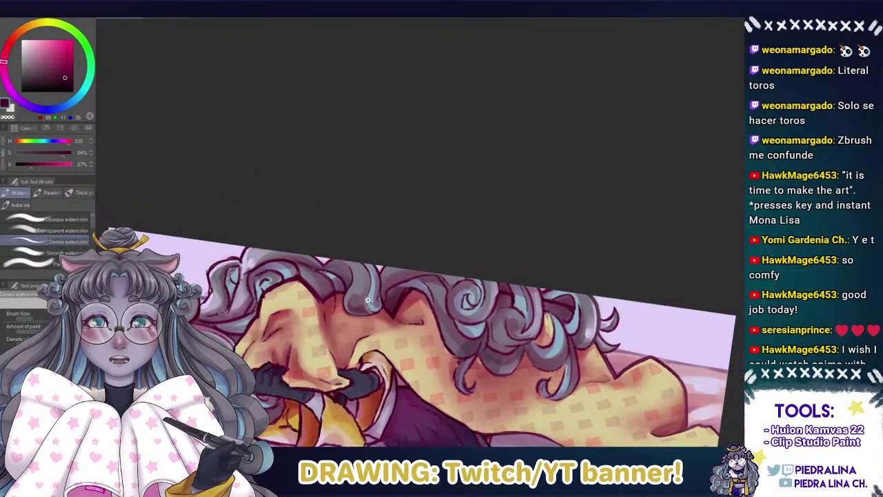
pyautogui.moveTo(366, 298); pyautogui.dragTo(398, 294)
pyautogui.keyDown('alt'); pyautogui.click(391, 322); pyautogui.keyUp('alt')
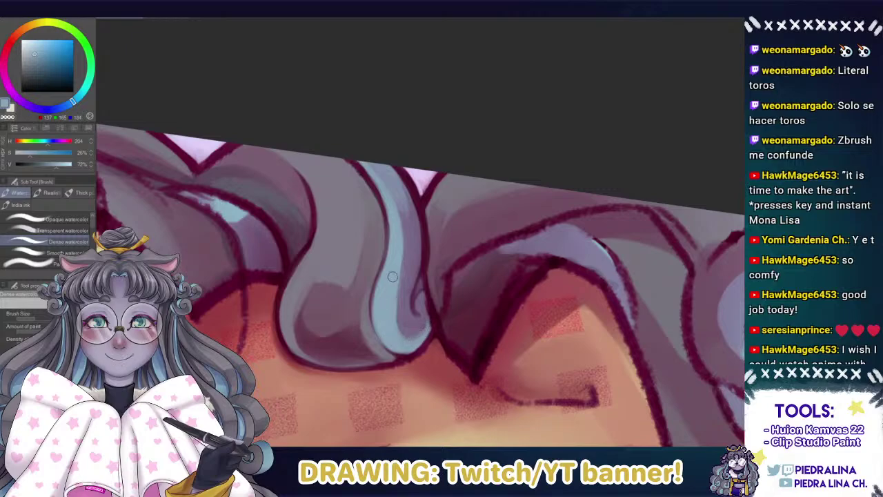
pyautogui.moveTo(411, 242); pyautogui.dragTo(407, 249)
pyautogui.moveTo(533, 296); pyautogui.dragTo(477, 306)
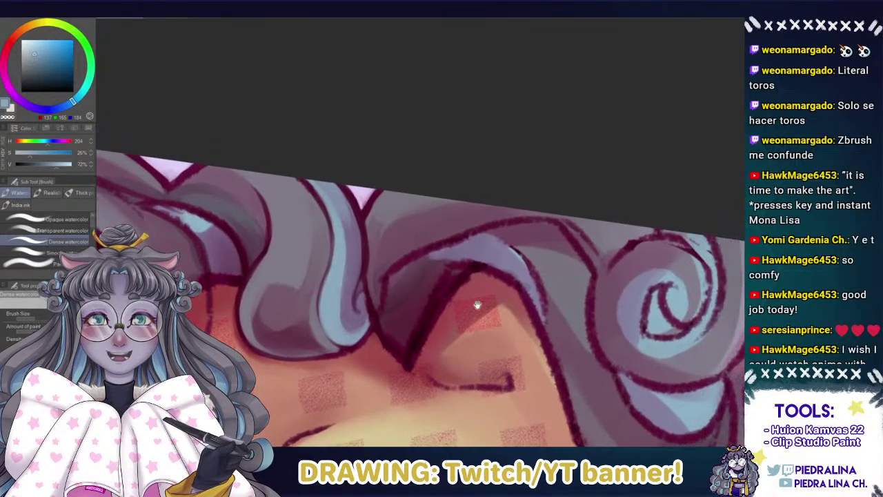
# Shade the rounded lower end of the light-blue strip beneath the curl with sampled purple-grey and muted violet.
pyautogui.keyDown('alt'); pyautogui.click(354, 309); pyautogui.keyUp('alt')
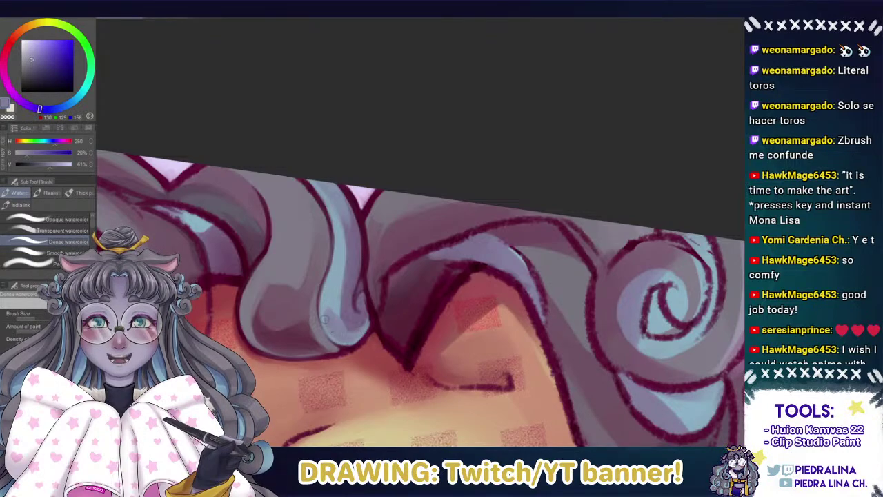
pyautogui.keyDown('alt'); pyautogui.click(351, 312); pyautogui.keyUp('alt')
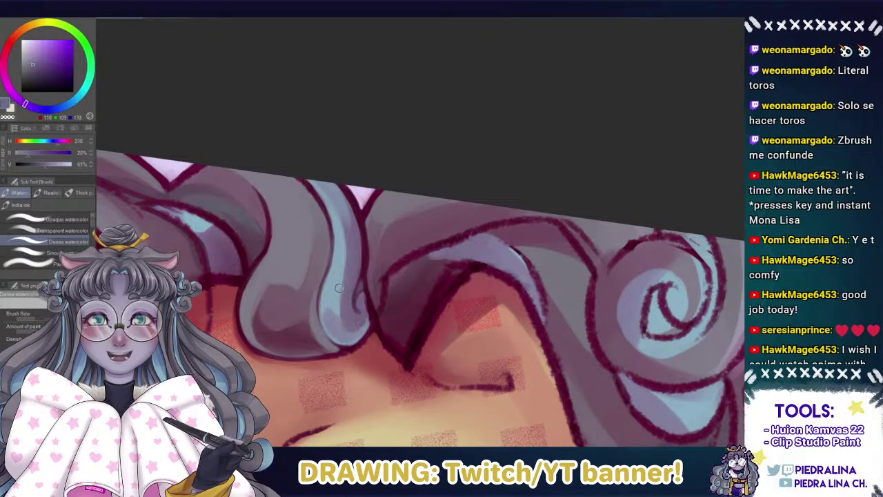
pyautogui.keyDown('alt'); pyautogui.click(335, 319); pyautogui.keyUp('alt')
pyautogui.keyDown('alt'); pyautogui.click(334, 319); pyautogui.keyUp('alt')
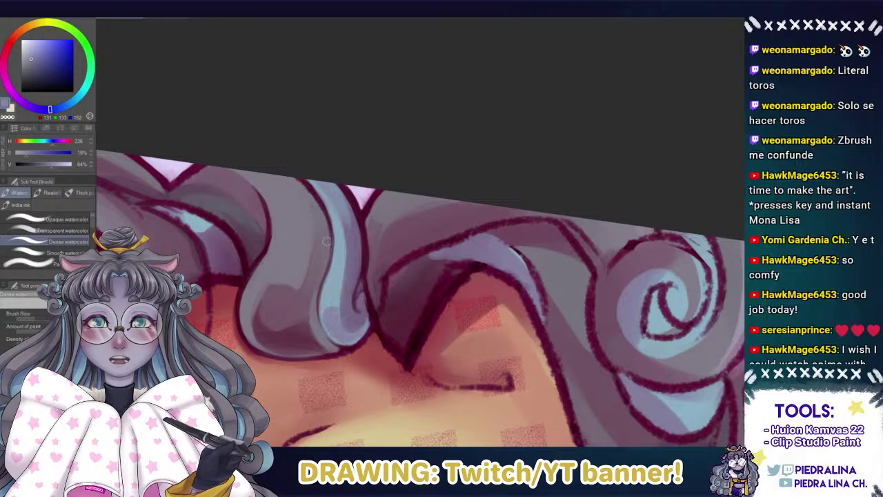
# Darken the outline where the hanging lock meets the neighbouring lock and blanket with sampled dark plum and near-black plum.
pyautogui.keyDown('alt'); pyautogui.click(362, 255); pyautogui.keyUp('alt')
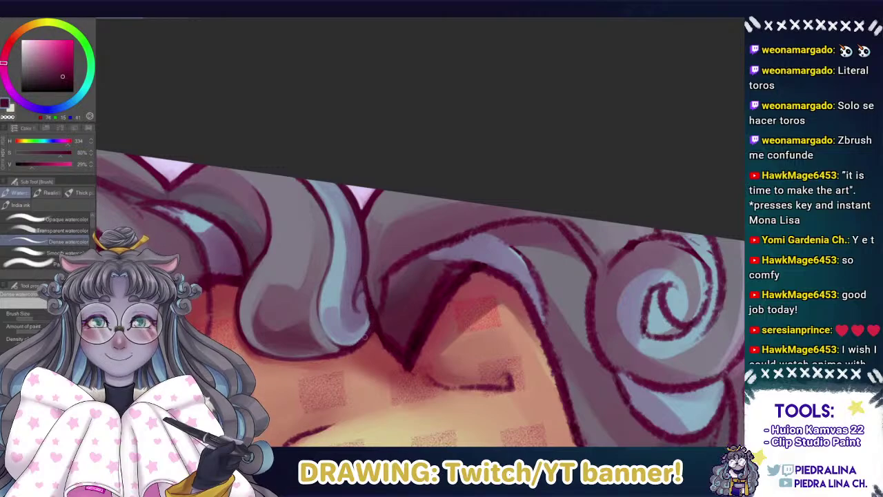
pyautogui.keyDown('alt'); pyautogui.click(376, 327); pyautogui.keyUp('alt')
pyautogui.keyDown('alt'); pyautogui.click(408, 336); pyautogui.keyUp('alt')
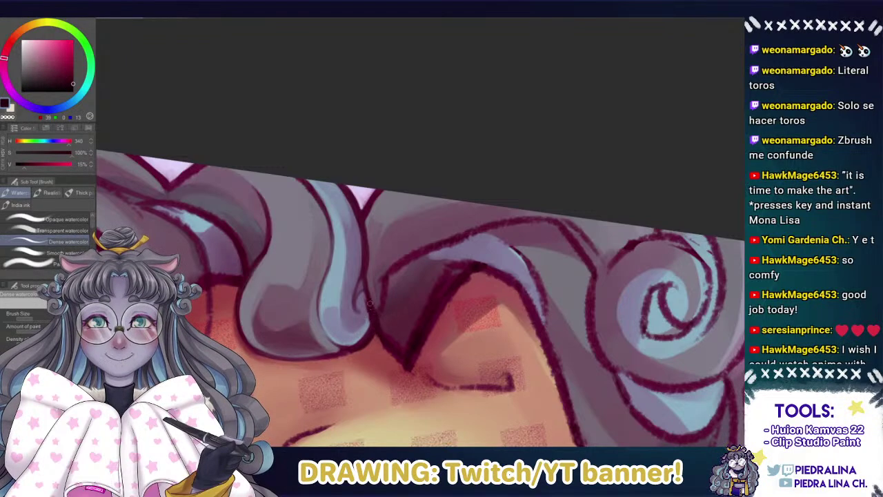
pyautogui.moveTo(345, 279); pyautogui.dragTo(369, 211)
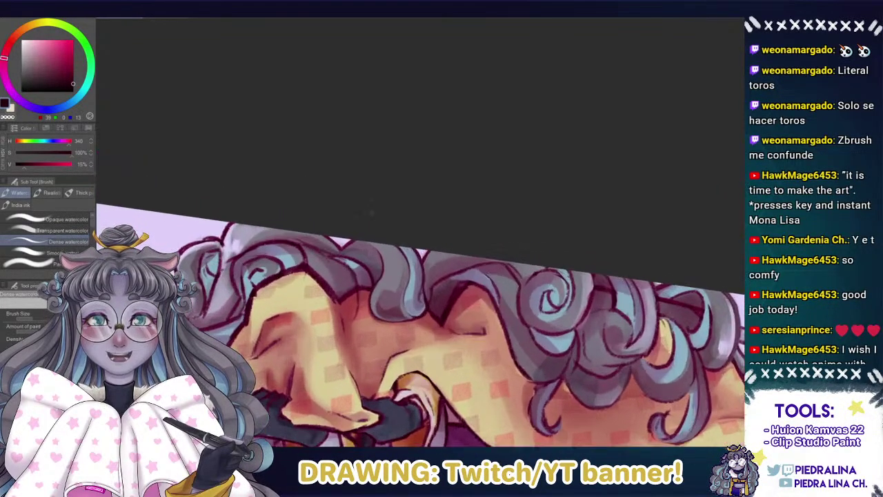
# Reset the canvas rotation and compare the hanging lock with and without the latest strokes by undoing and redoing them.
pyautogui.hotkey('ctrl', '@')
pyautogui.moveTo(366, 253); pyautogui.dragTo(338, 239)
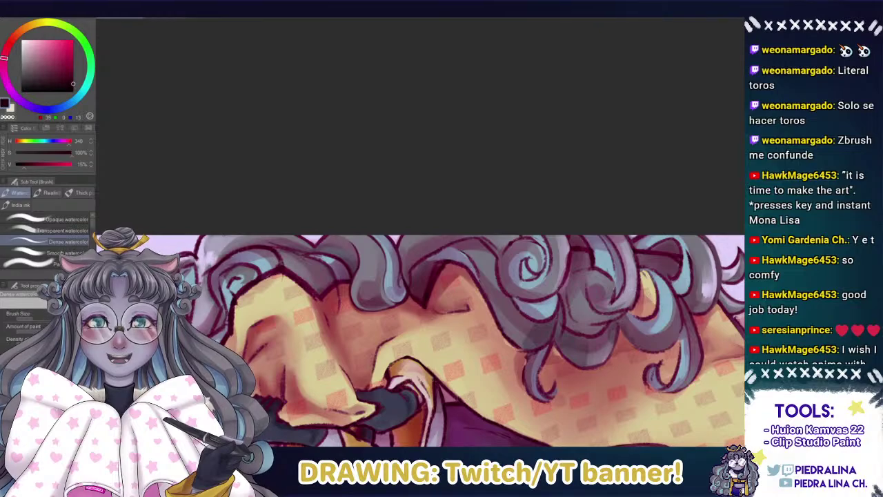
pyautogui.hotkey('ctrl', 'z')
pyautogui.hotkey('ctrl', 'y')
pyautogui.hotkey('ctrl', 'z')
pyautogui.hotkey('ctrl', 'y')
pyautogui.hotkey('ctrl', 'y')
pyautogui.hotkey('ctrl', 'z')
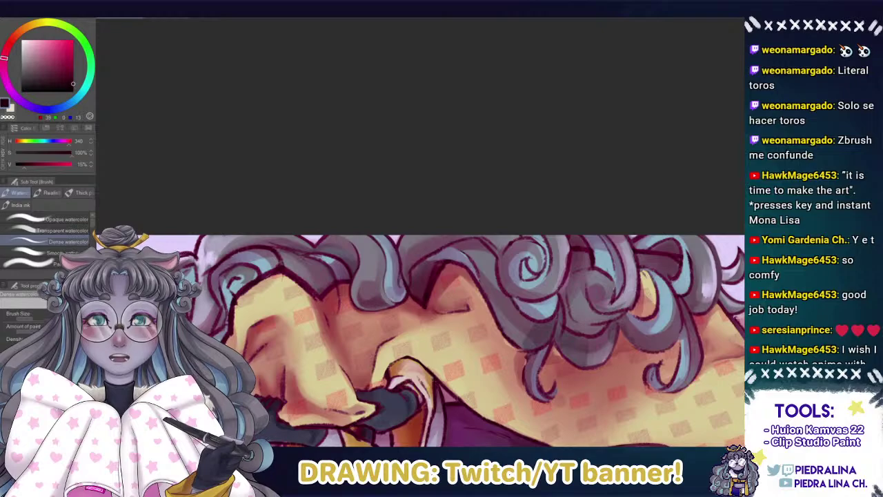
pyautogui.hotkey('ctrl', 'y')
pyautogui.hotkey('ctrl', 'z')
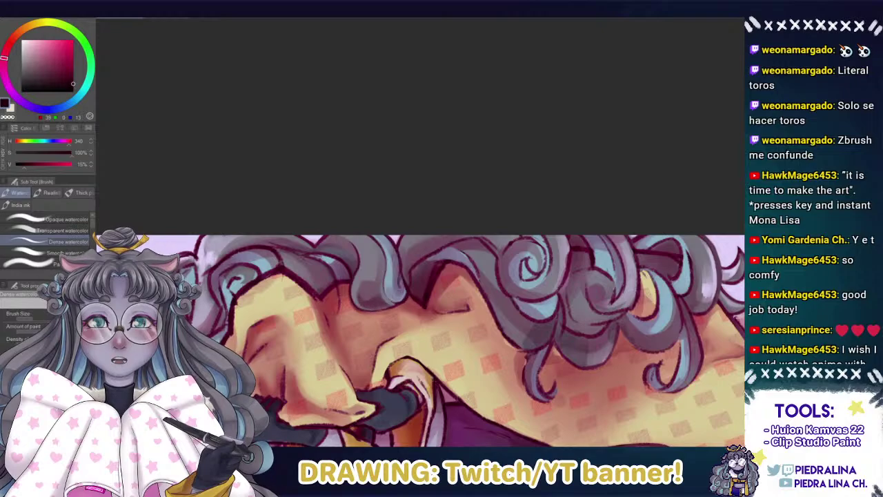
# Smooth the shadow on the grey hanging lock's rounded lower end with sampled purple-grey and plum, and refine its inner edge with blue-grey.
pyautogui.scroll(3, 369, 266)
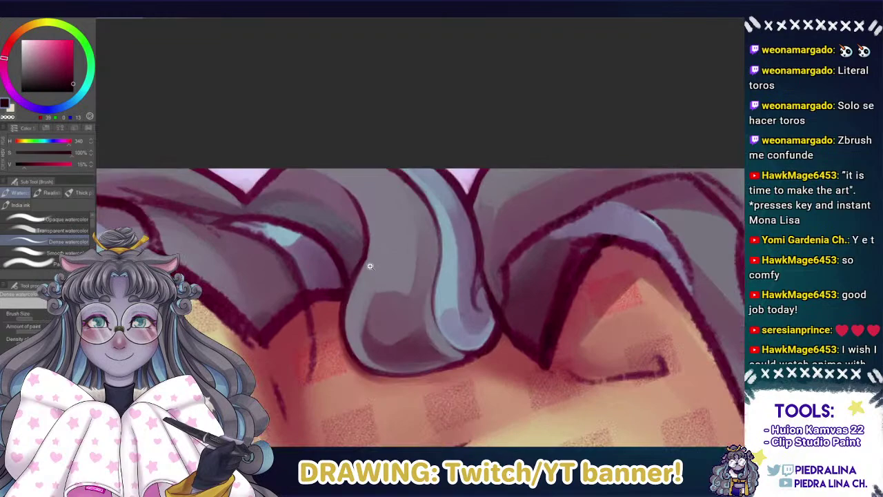
pyautogui.keyDown('alt'); pyautogui.click(365, 303); pyautogui.keyUp('alt')
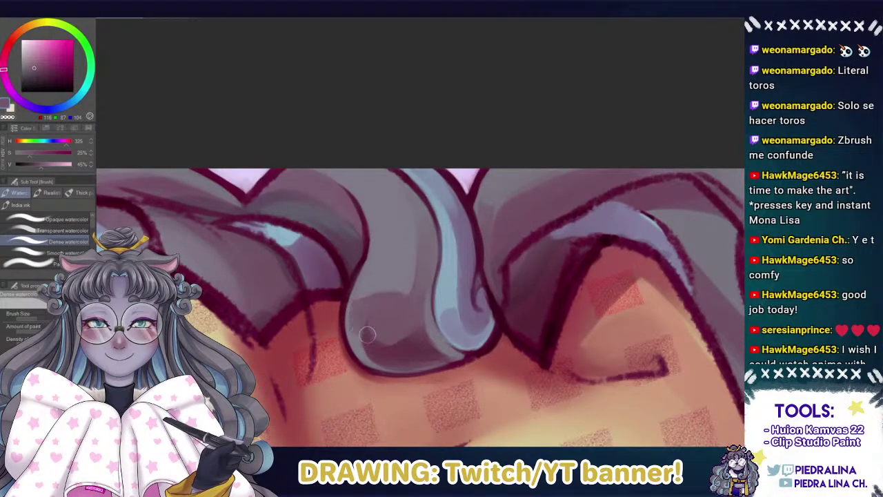
pyautogui.keyDown('alt'); pyautogui.click(357, 329); pyautogui.keyUp('alt')
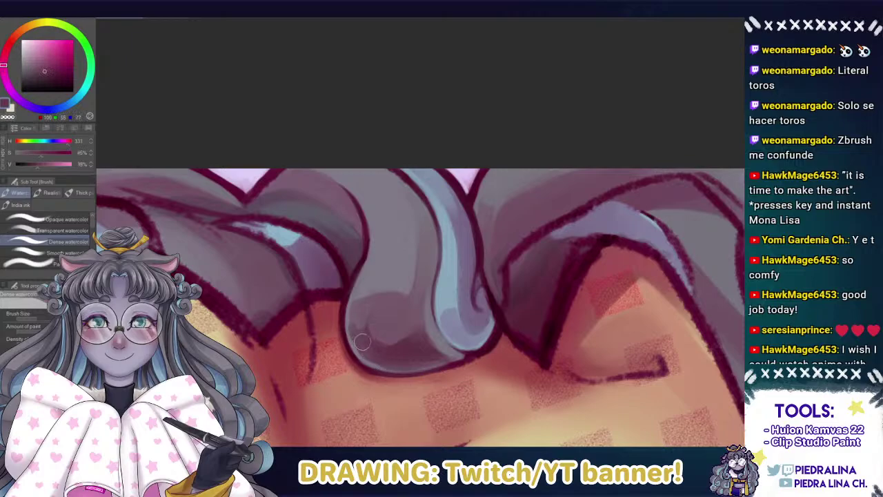
pyautogui.keyDown('alt'); pyautogui.click(386, 352); pyautogui.keyUp('alt')
pyautogui.keyDown('alt'); pyautogui.click(372, 309); pyautogui.keyUp('alt')
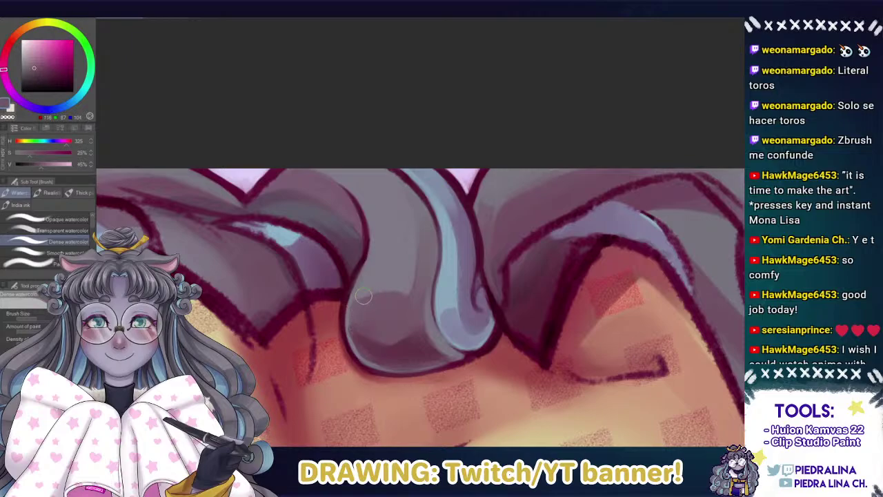
pyautogui.moveTo(335, 282)
pyautogui.mouseDown()
pyautogui.moveTo(269, 283)
pyautogui.moveTo(354, 294)
pyautogui.mouseUp()
pyautogui.keyDown('alt'); pyautogui.click(393, 260); pyautogui.keyUp('alt')
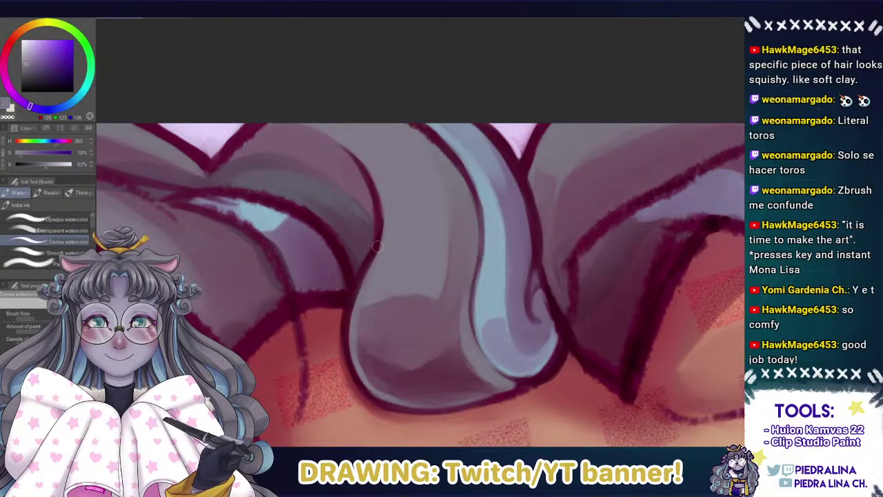
# Touch up the small curl at the light-blue strip's lower end with muted violet sampled beside it.
pyautogui.scroll(-2, 326, 277)
pyautogui.scroll(1, 326, 277)
pyautogui.moveTo(243, 224); pyautogui.dragTo(235, 198)
pyautogui.scroll(-2, 270, 248)
pyautogui.scroll(2, 268, 248)
pyautogui.scroll(-1, 312, 228)
pyautogui.scroll(1, 417, 292)
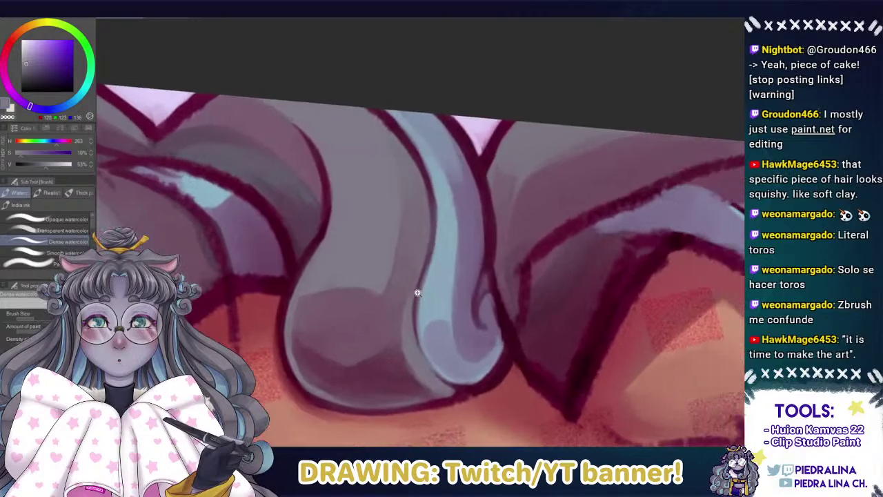
pyautogui.scroll(-1, 417, 292)
pyautogui.keyDown('alt'); pyautogui.click(472, 304); pyautogui.keyUp('alt')
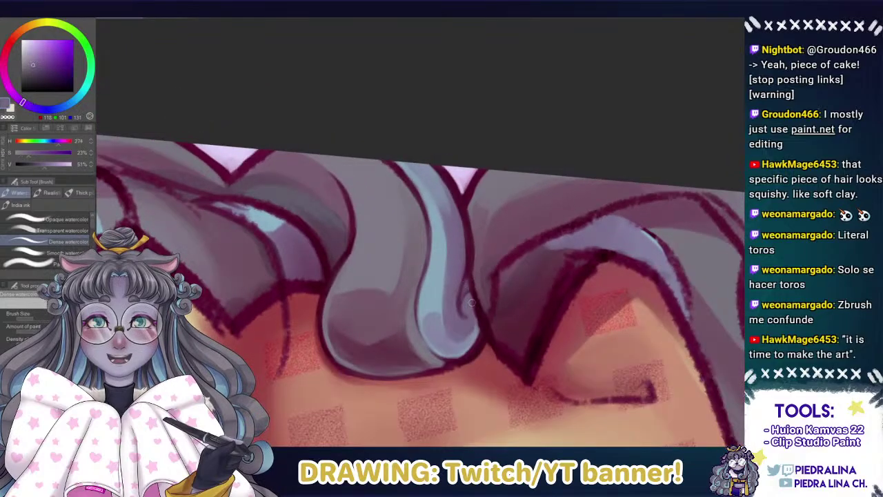
pyautogui.moveTo(472, 299)
pyautogui.mouseDown()
pyautogui.moveTo(475, 327)
pyautogui.moveTo(470, 300)
pyautogui.moveTo(479, 333)
pyautogui.moveTo(473, 302)
pyautogui.mouseUp()
# Darken the outline between the small curl and the neighbouring lock with sampled near-black plum and deep plum.
pyautogui.keyDown('alt'); pyautogui.click(483, 318); pyautogui.keyUp('alt')
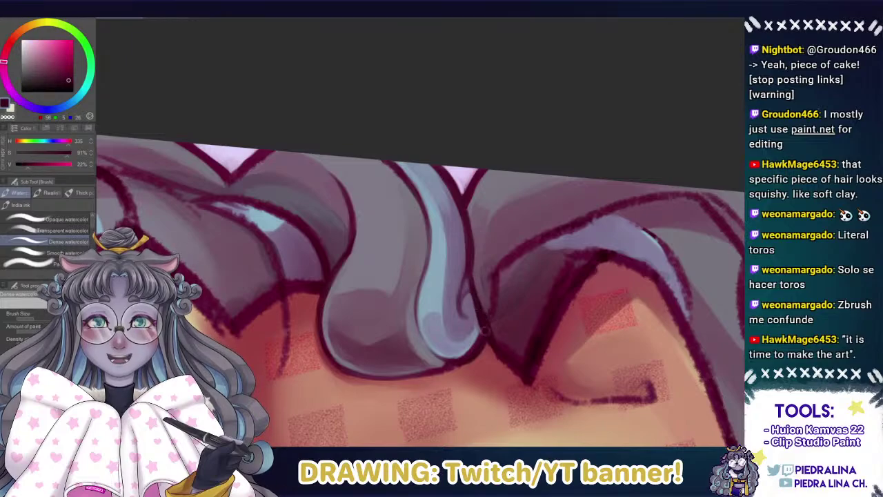
pyautogui.moveTo(489, 324)
pyautogui.mouseDown()
pyautogui.moveTo(448, 325)
pyautogui.moveTo(433, 313)
pyautogui.mouseUp()
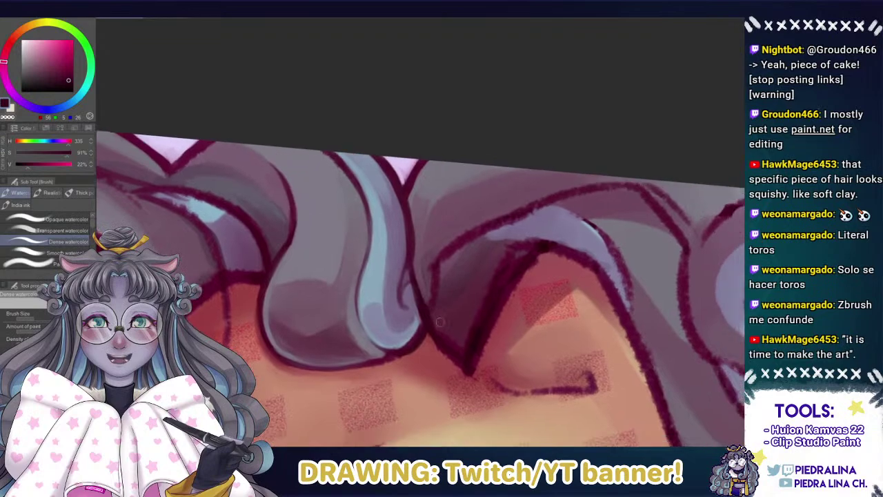
pyautogui.keyDown('alt'); pyautogui.click(428, 301); pyautogui.keyUp('alt')
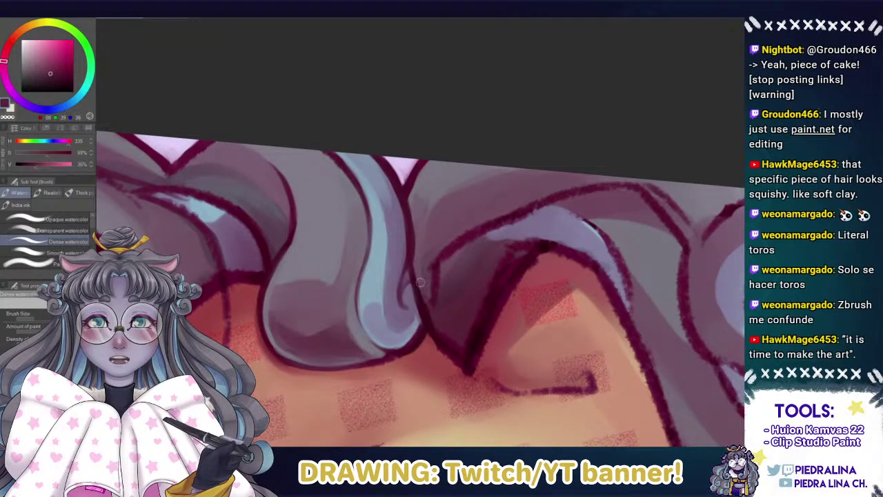